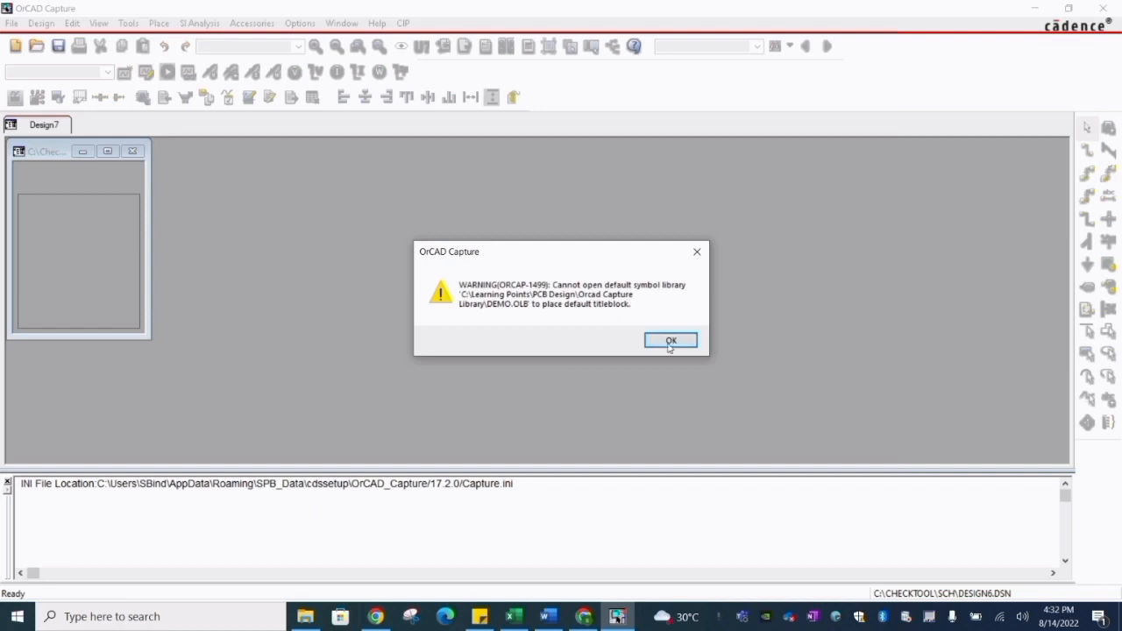
- Dismiss the default title block warning, maximize the project window, and expand and select the design7.dsn design
left_click(669, 340)
left_click(107, 153)
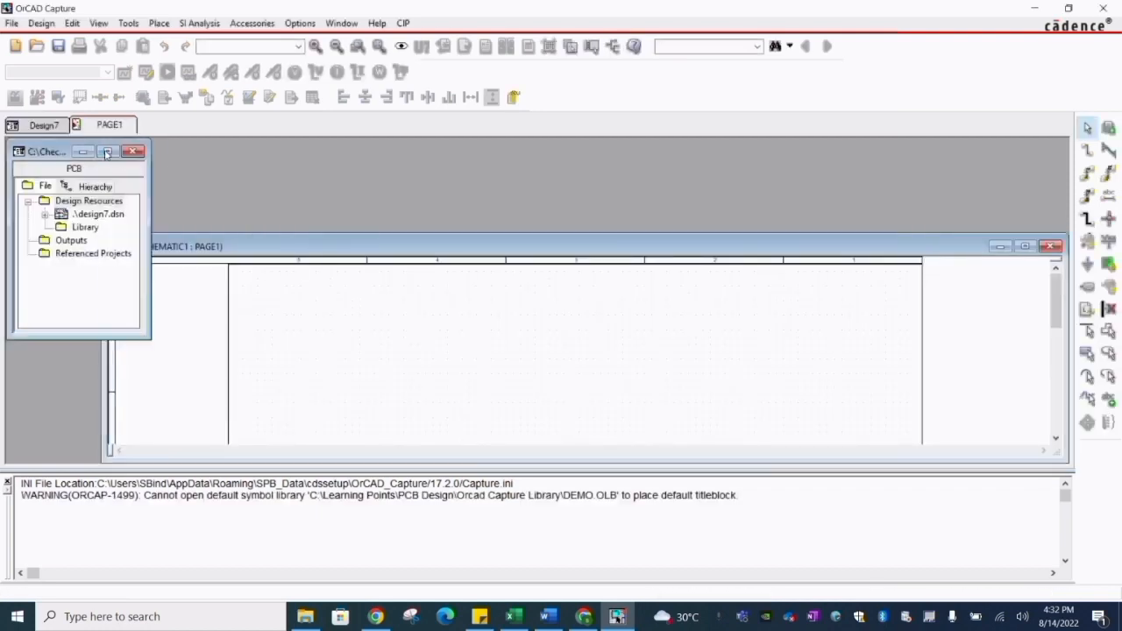
left_click(40, 192)
left_click(84, 191)
- Save the design as REGULATOR.DSN in C:\Learning Points\PCB Design\SCH
left_click(28, 23)
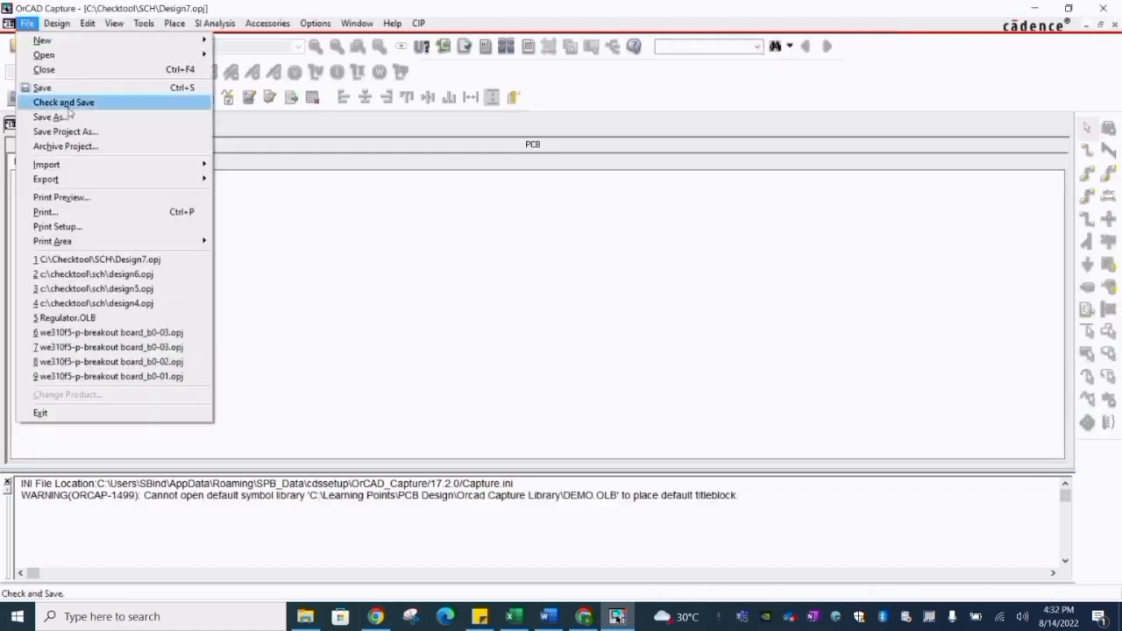
left_click(66, 131)
left_click(395, 345)
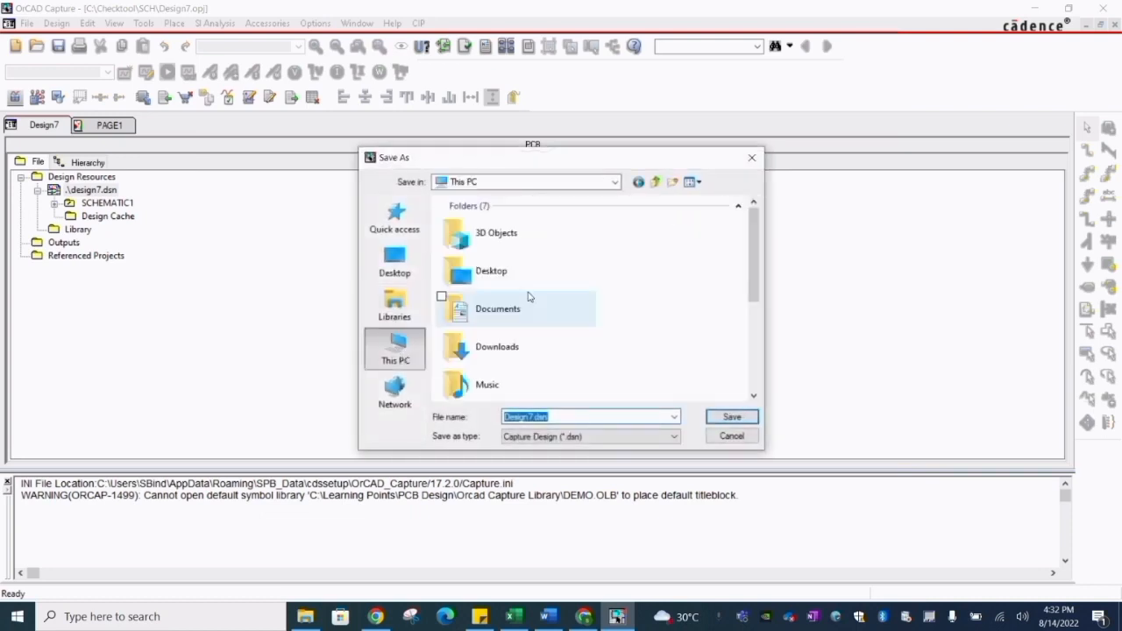
scroll(520, 331, "down", 5)
double_click(476, 321)
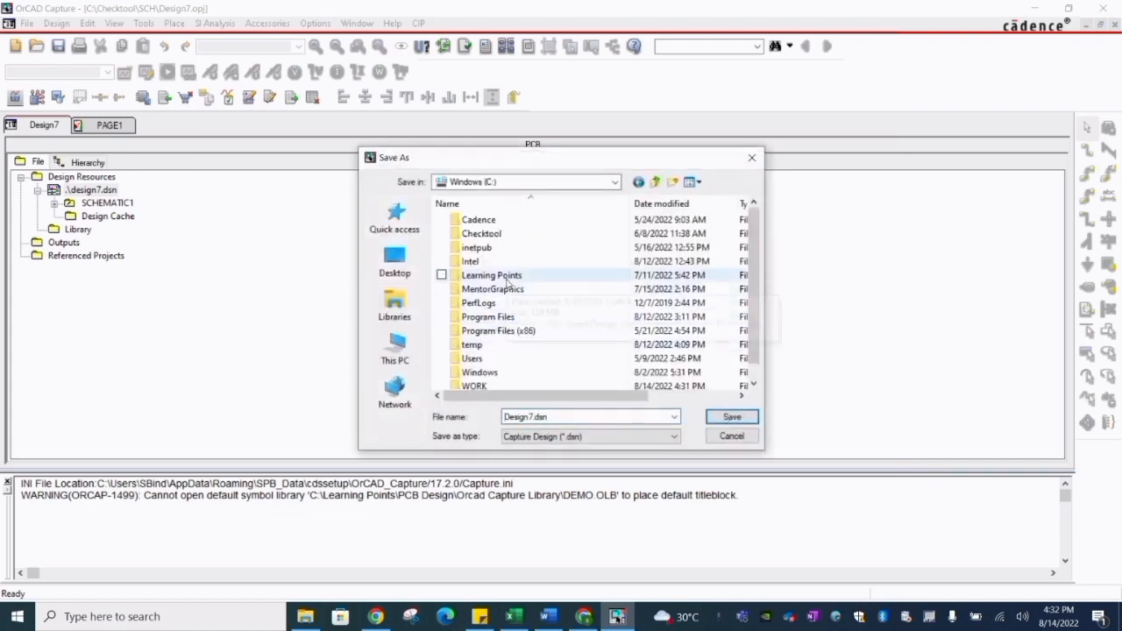
double_click(490, 275)
double_click(485, 248)
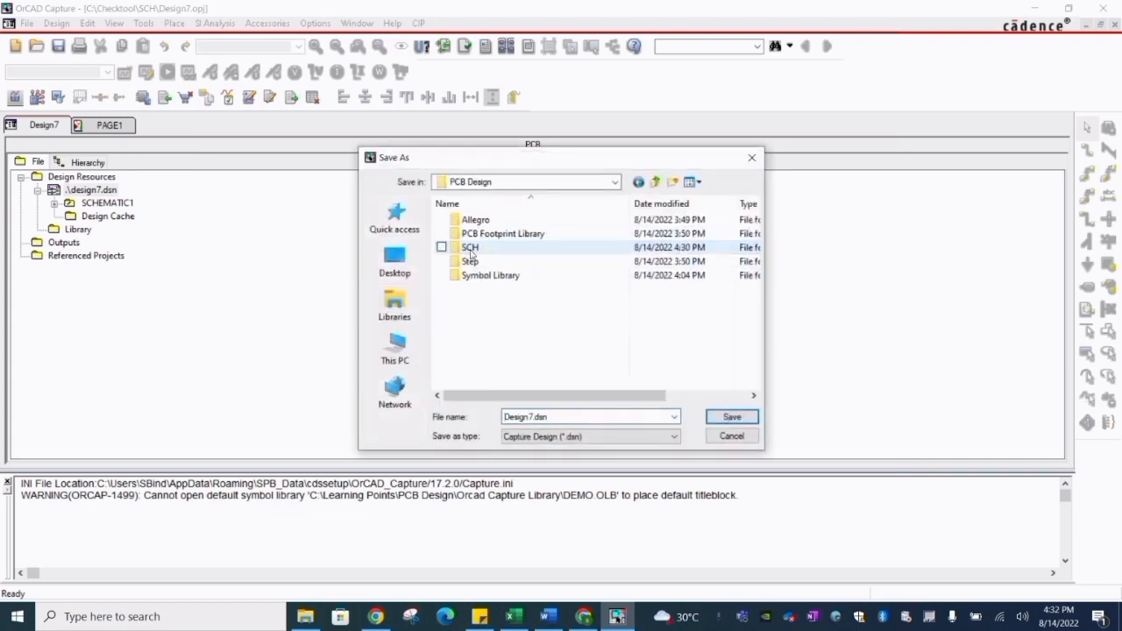
double_click(481, 248)
left_click(490, 220)
left_click(732, 416)
left_click(572, 308)
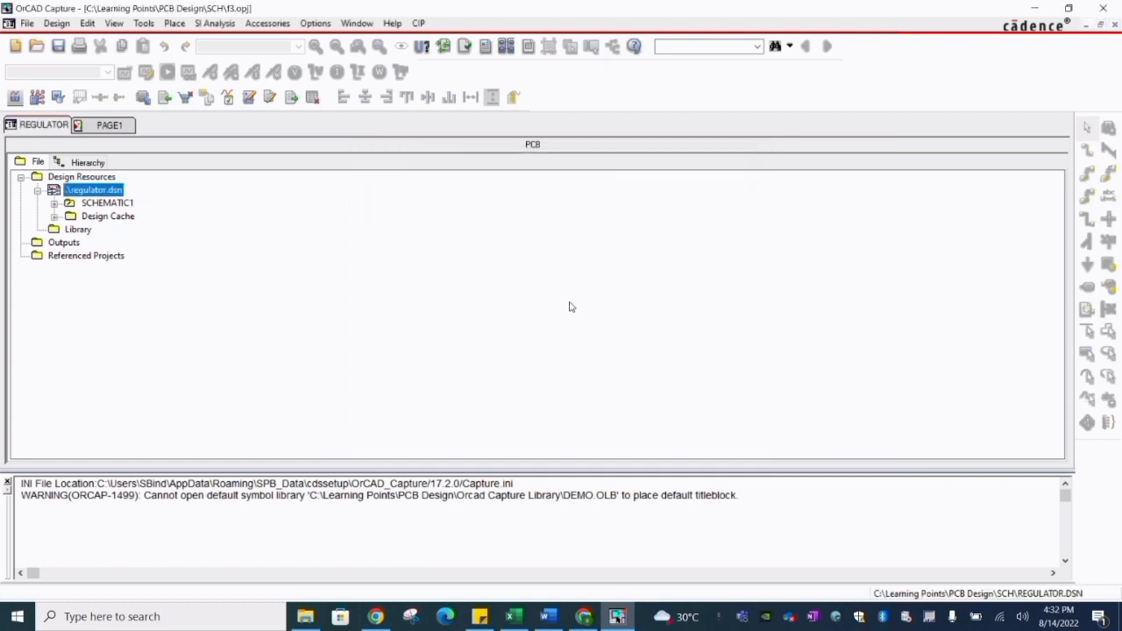
- Expand SCHEMATIC1 under regulator.dsn and open its PAGE1 schematic page
left_click(54, 203)
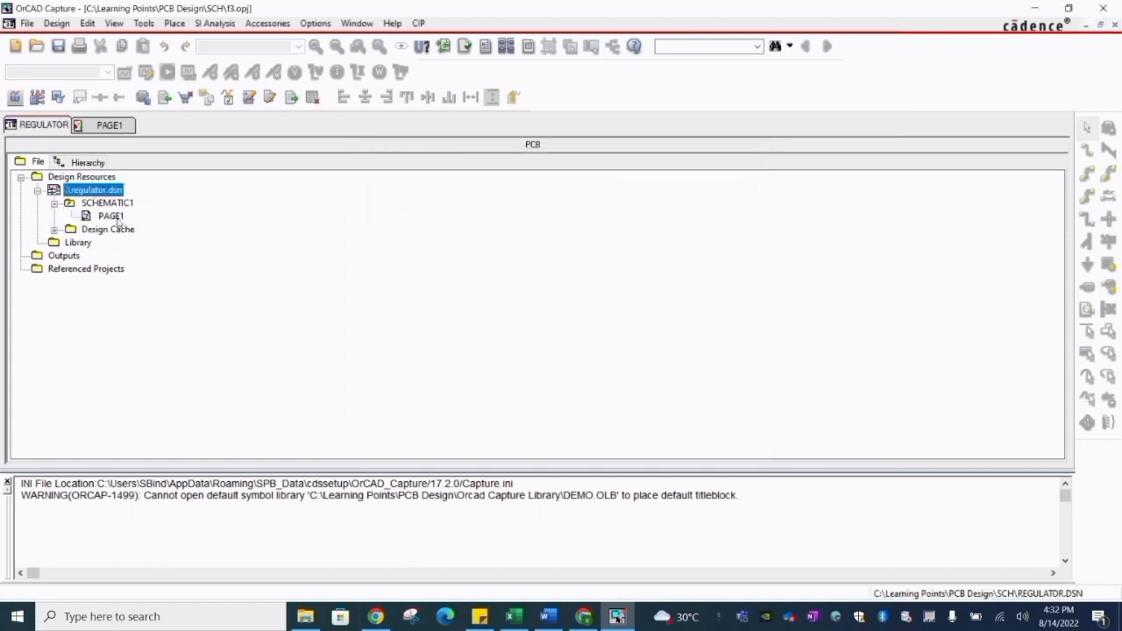
double_click(114, 217)
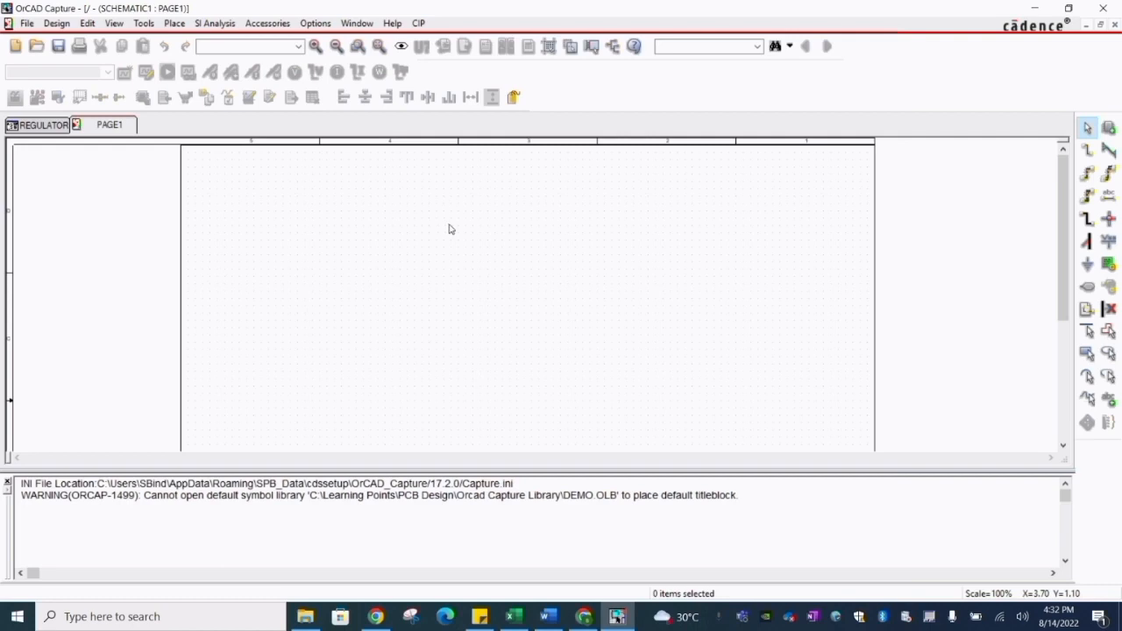
scroll(552, 324, "down", 5)
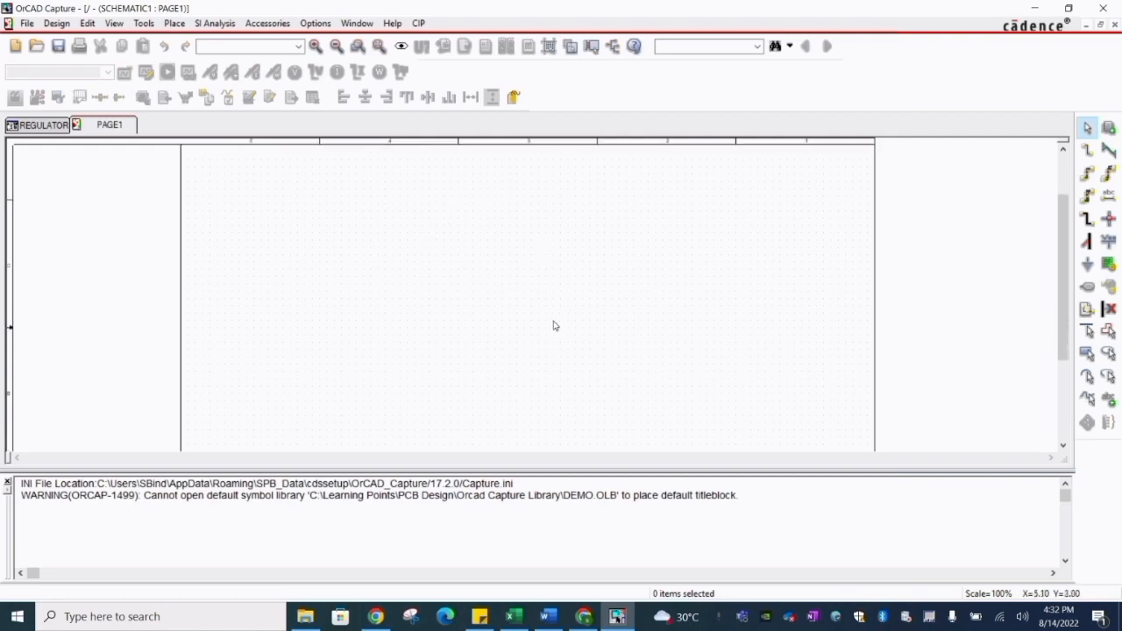
- Review the page size settings in PAGE1's schematic page properties and accept them
left_click(315, 23)
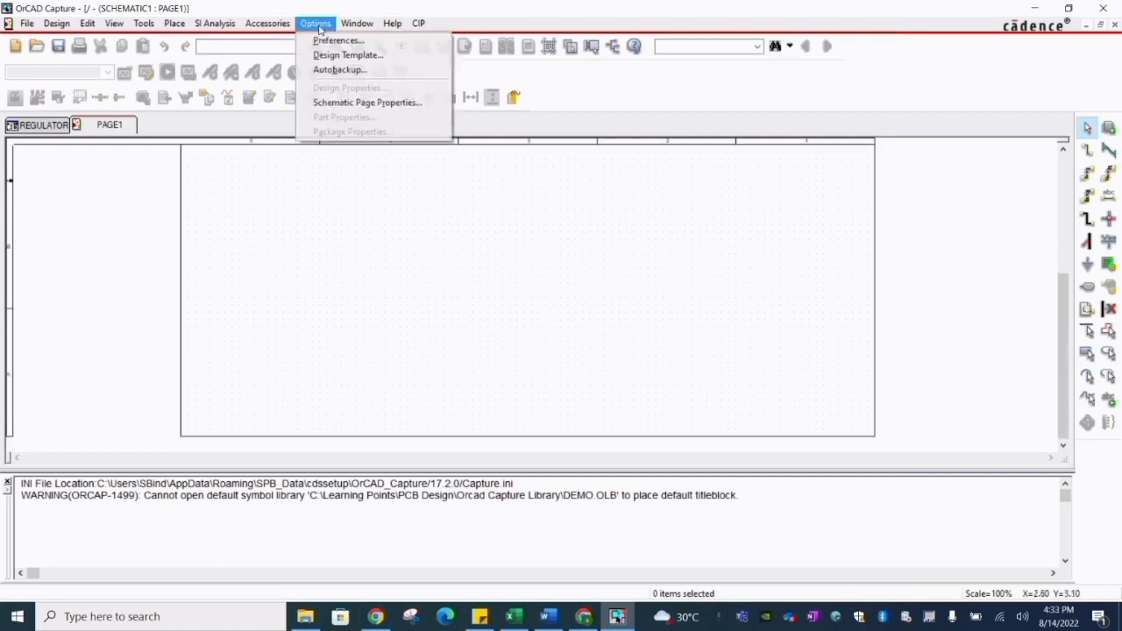
left_click(368, 100)
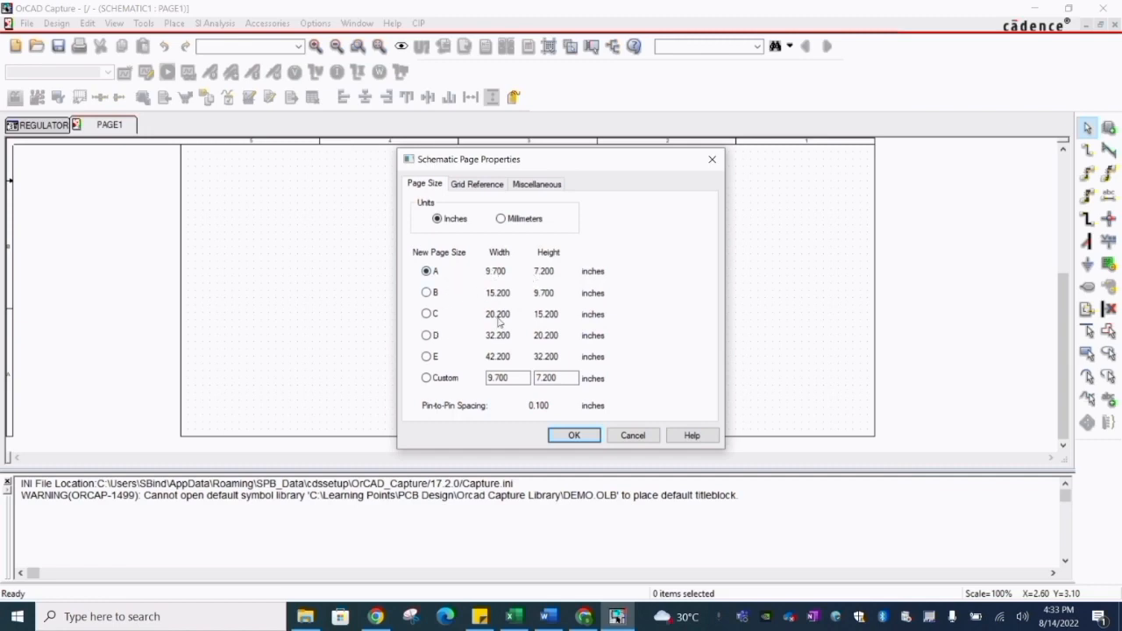
left_click(574, 436)
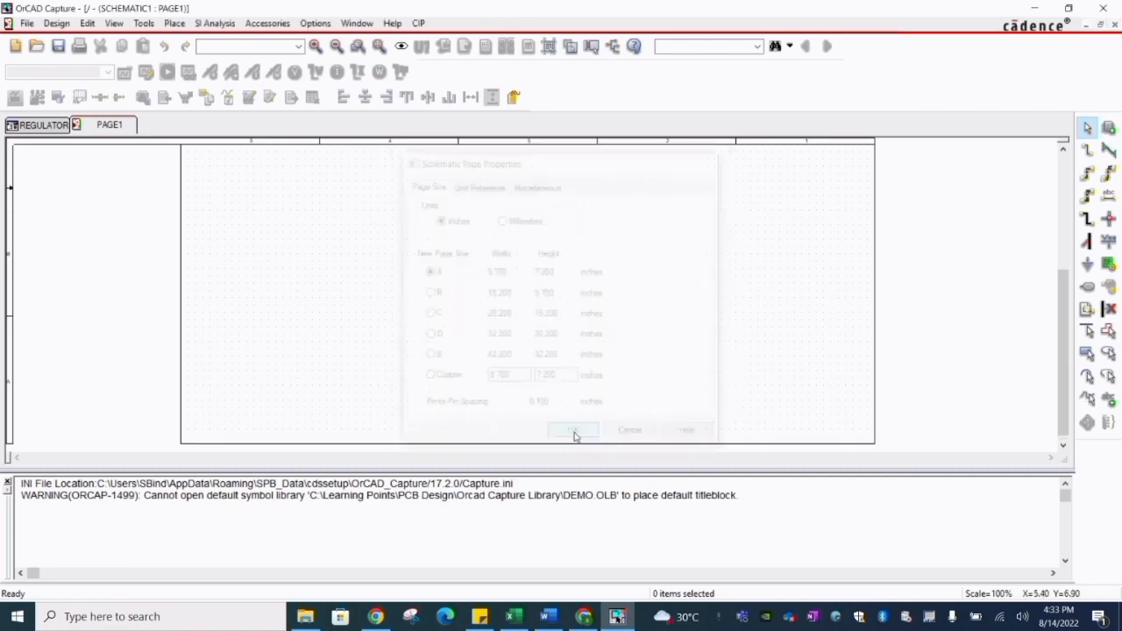
- Place the TitleBlock0 title block from the CAPSYM library and align it with the page border's lower-right corner
left_click(174, 24)
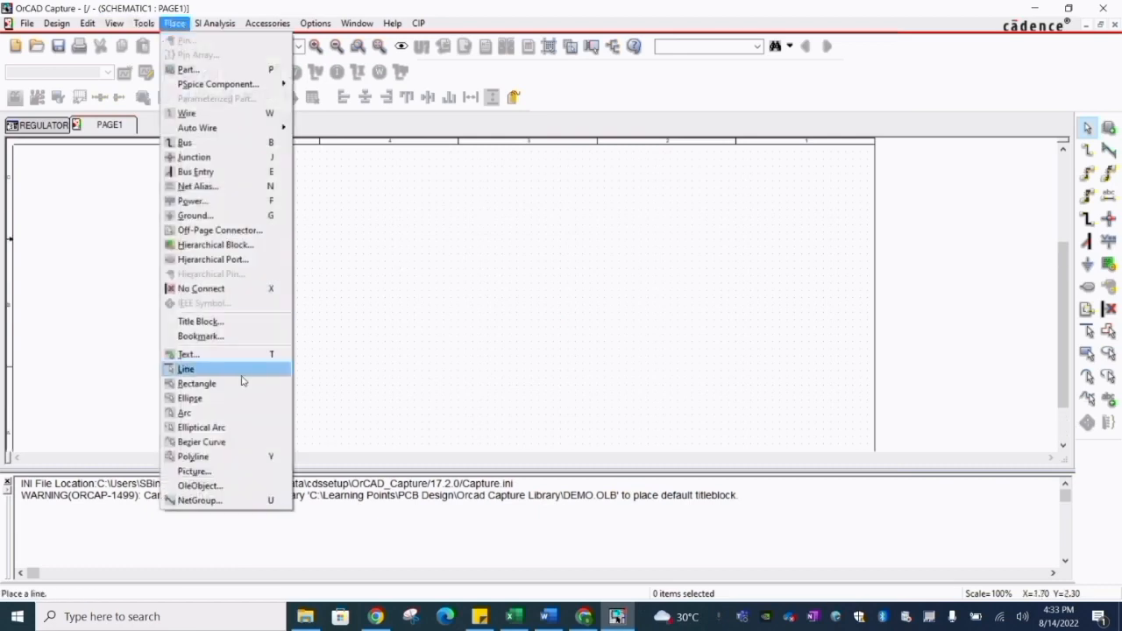
left_click(209, 322)
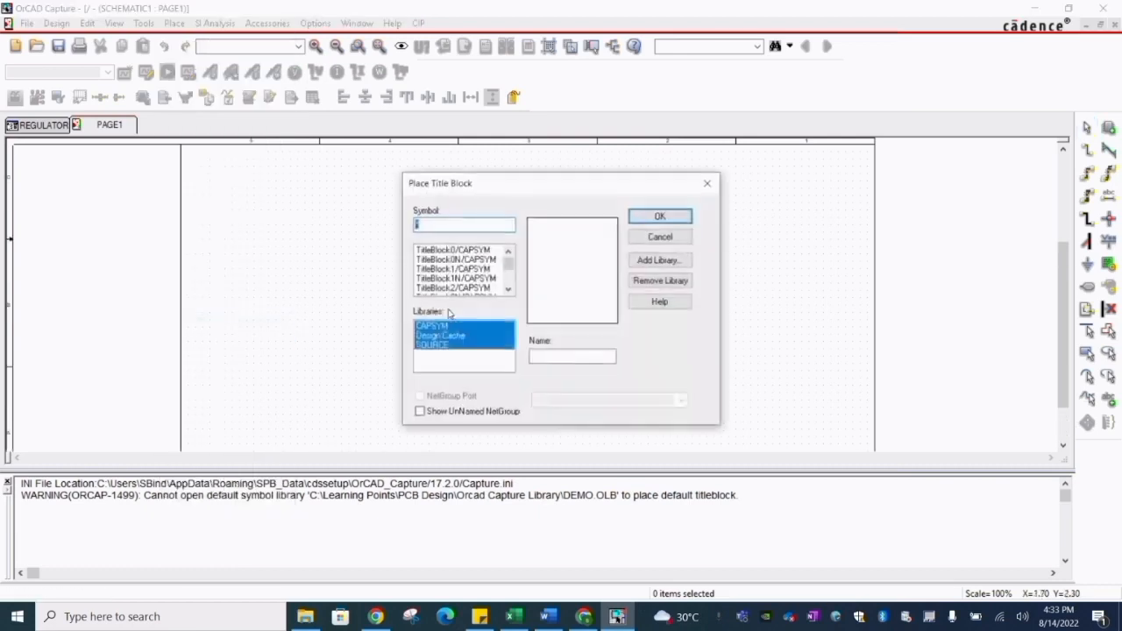
left_click(481, 252)
left_click(660, 216)
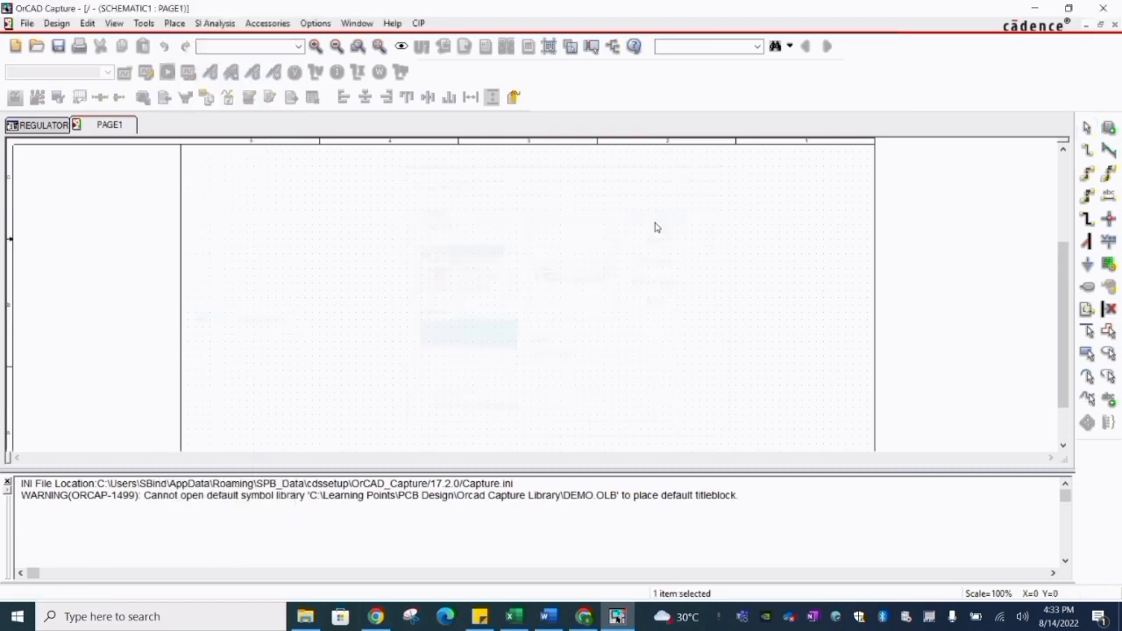
left_click(749, 405)
left_click(670, 339)
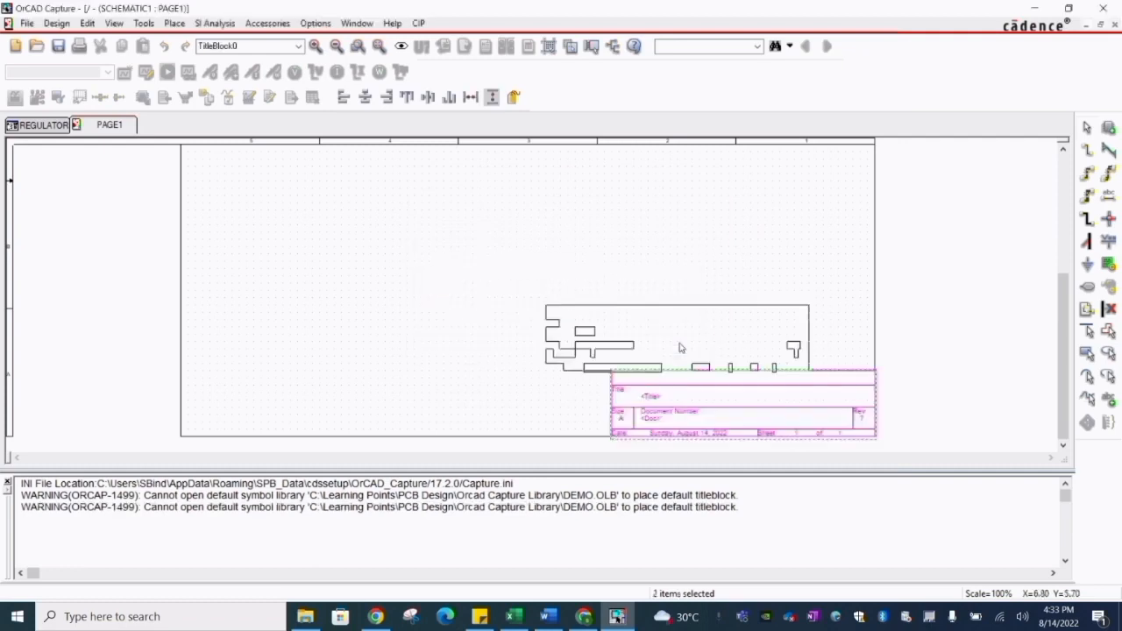
left_click(676, 348)
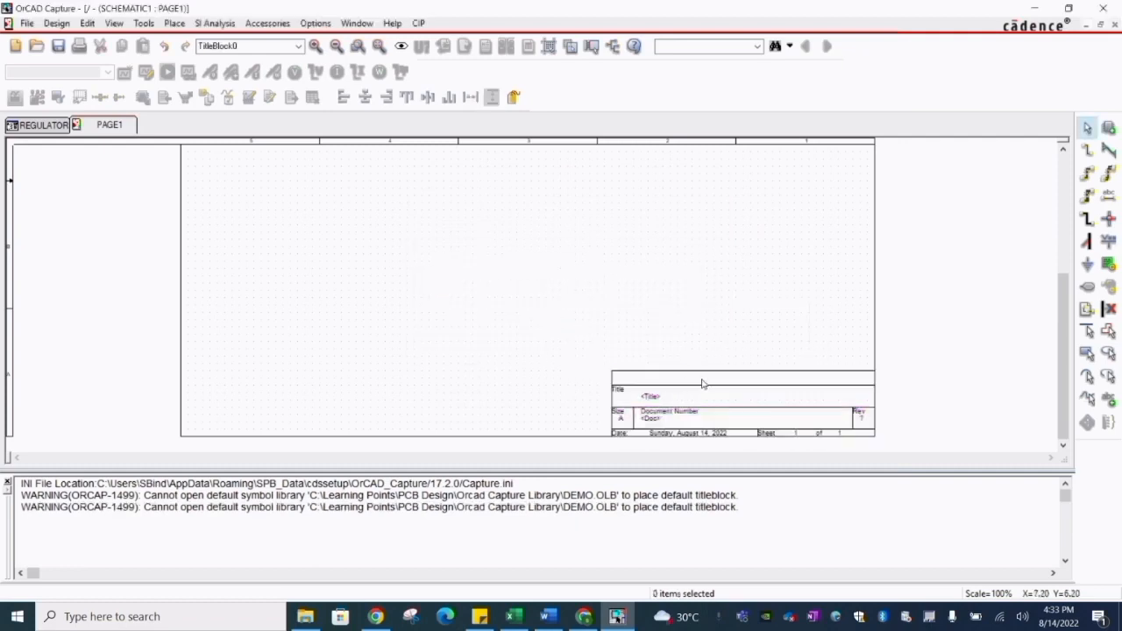
- Review the display properties of the title block's Title text
double_click(648, 399)
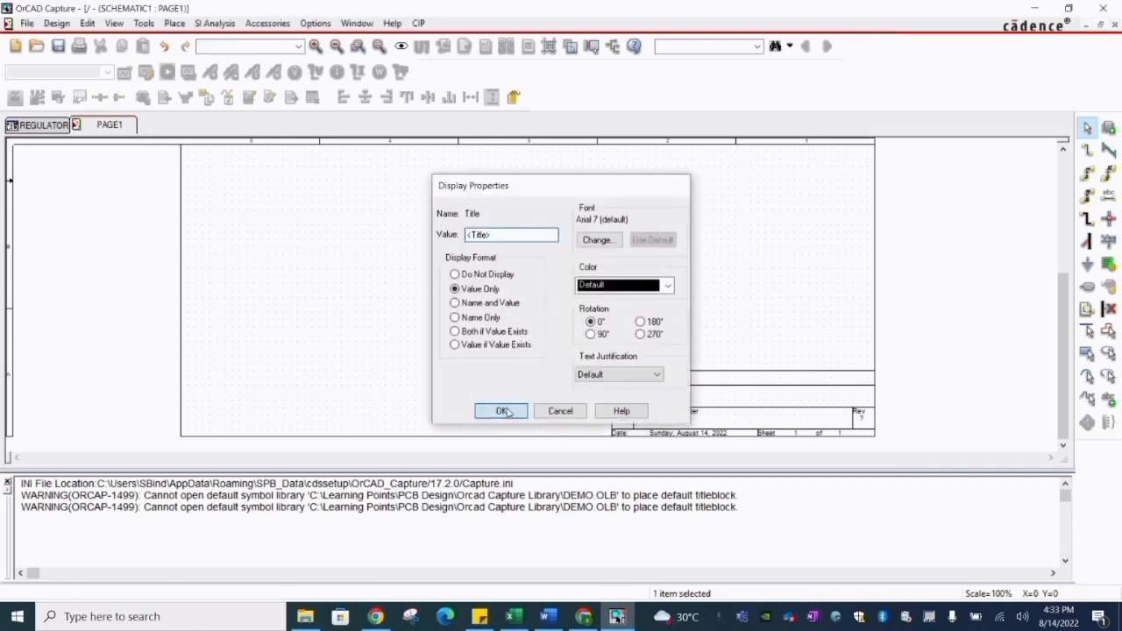
left_click(501, 411)
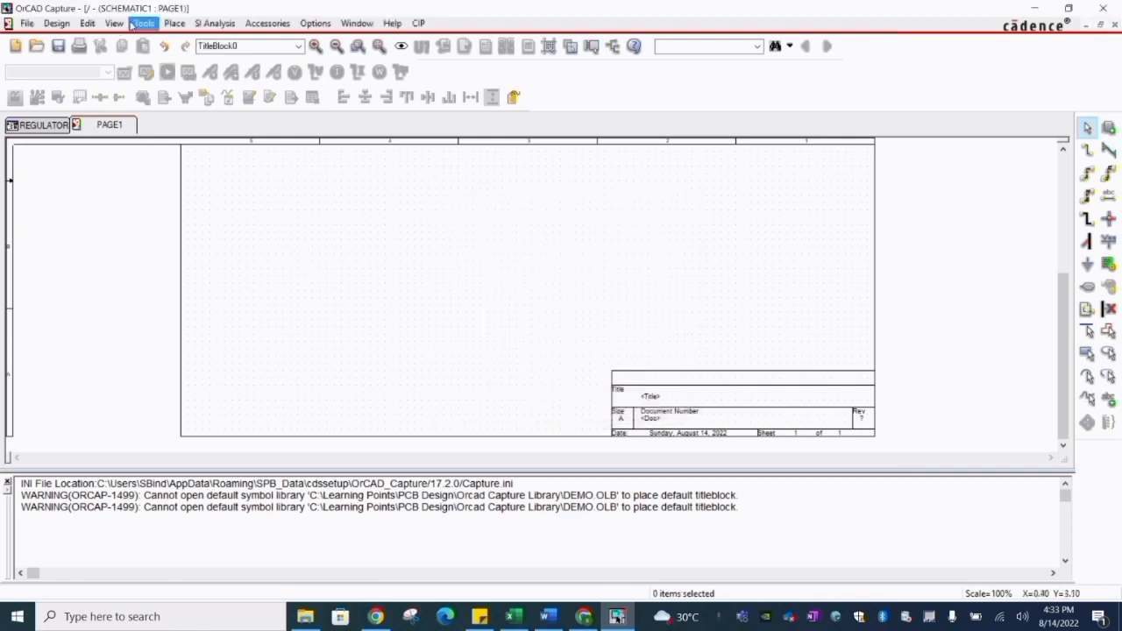
- Browse the title blocks of regulator.dsn using instances and open the properties of the PAGE1 title block
left_click(52, 125)
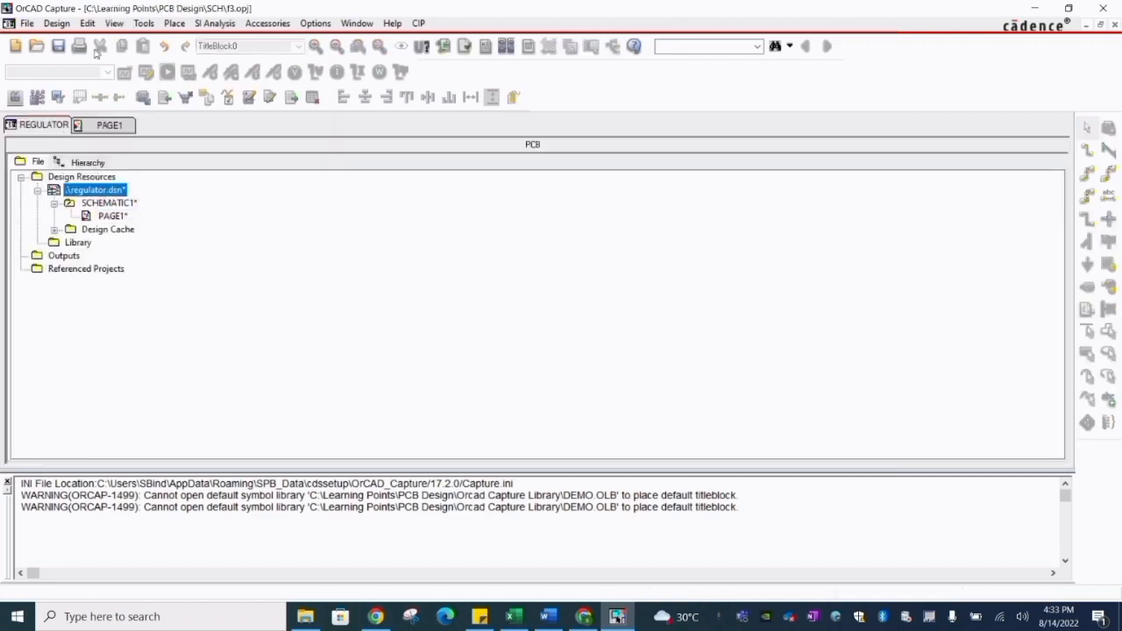
left_click(88, 23)
mouse_move(108, 226)
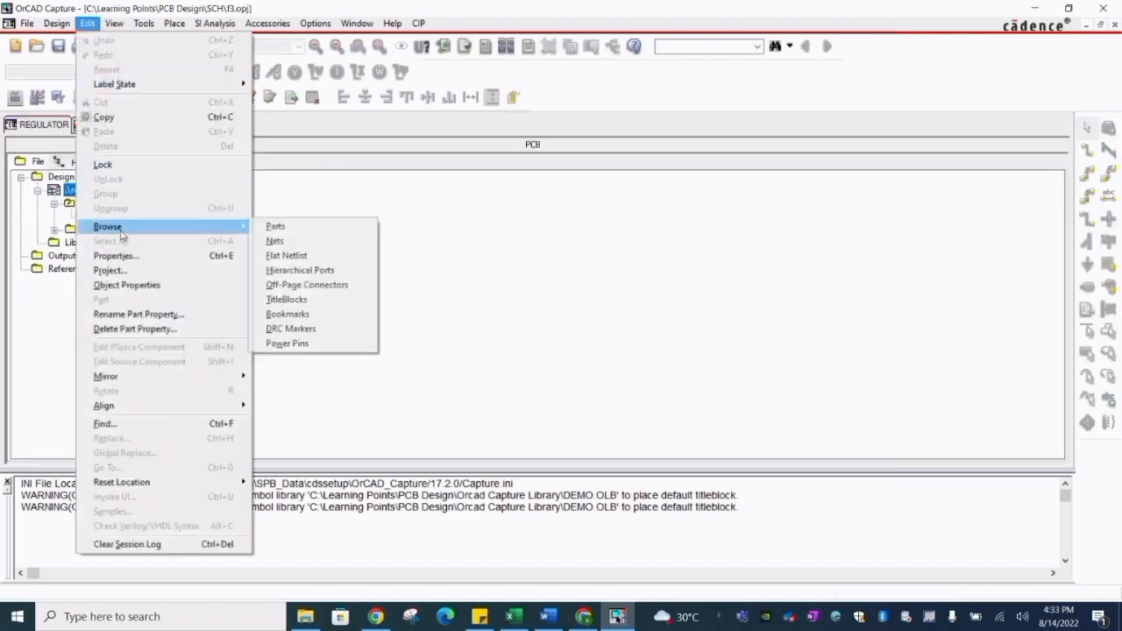
left_click(295, 301)
left_click(645, 288)
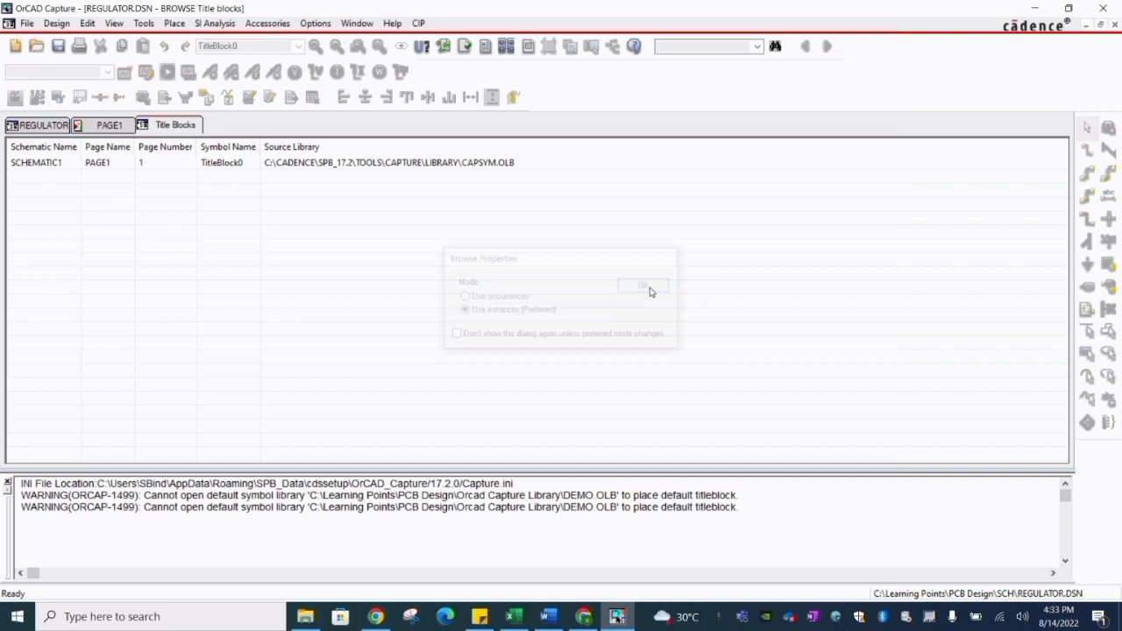
left_click(22, 165)
left_click(88, 23)
left_click(114, 252)
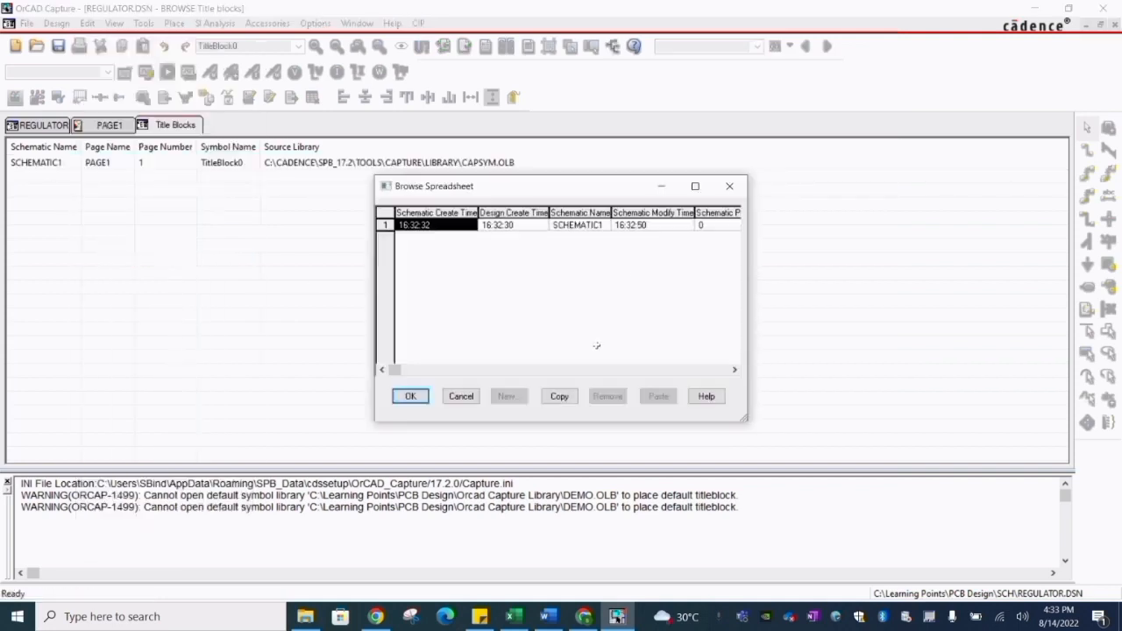
- Try to fill in the title block's Title property in the maximized Browse Spreadsheet and accept the entry
left_click(695, 186)
left_click_drag(19, 551, 901, 550)
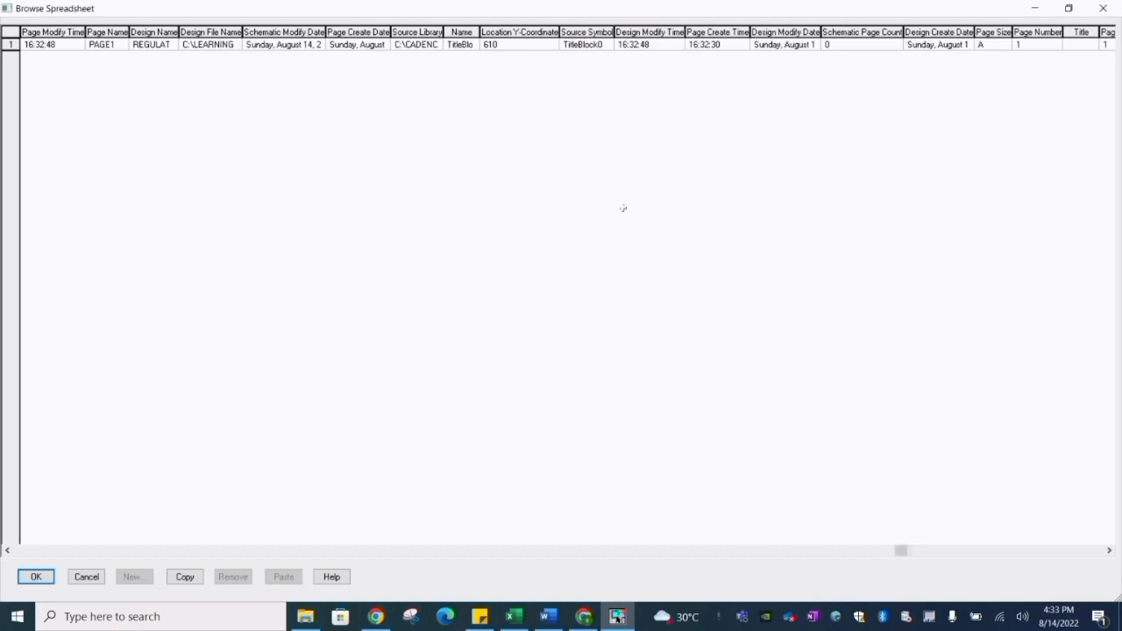
scroll(983, 527, "up", 3)
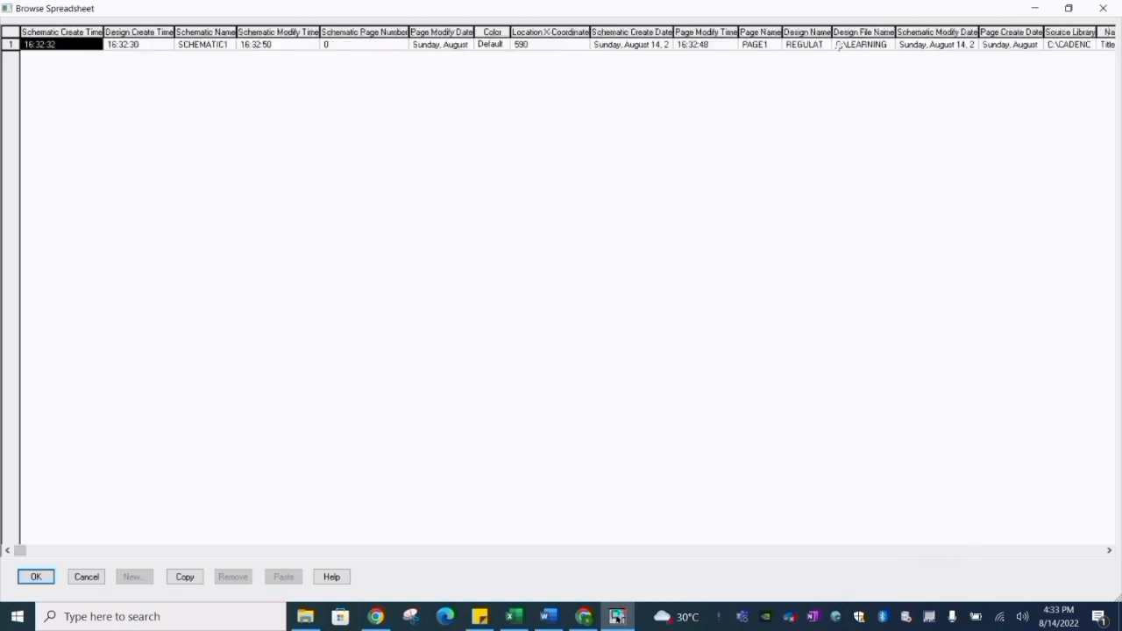
left_click(817, 44)
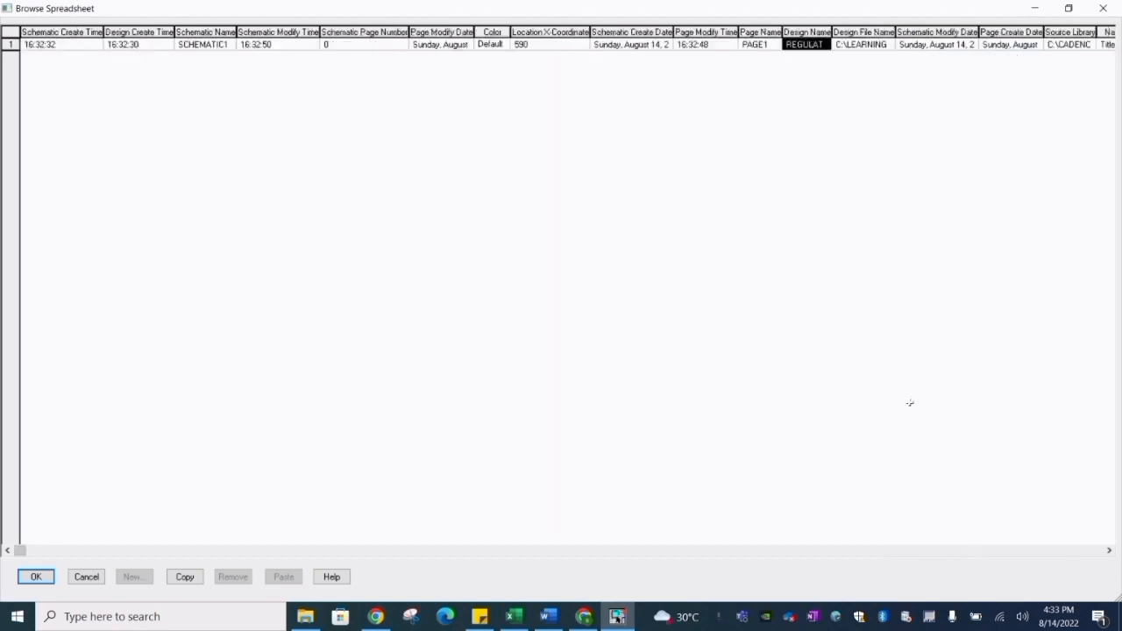
left_click_drag(19, 552, 1036, 558)
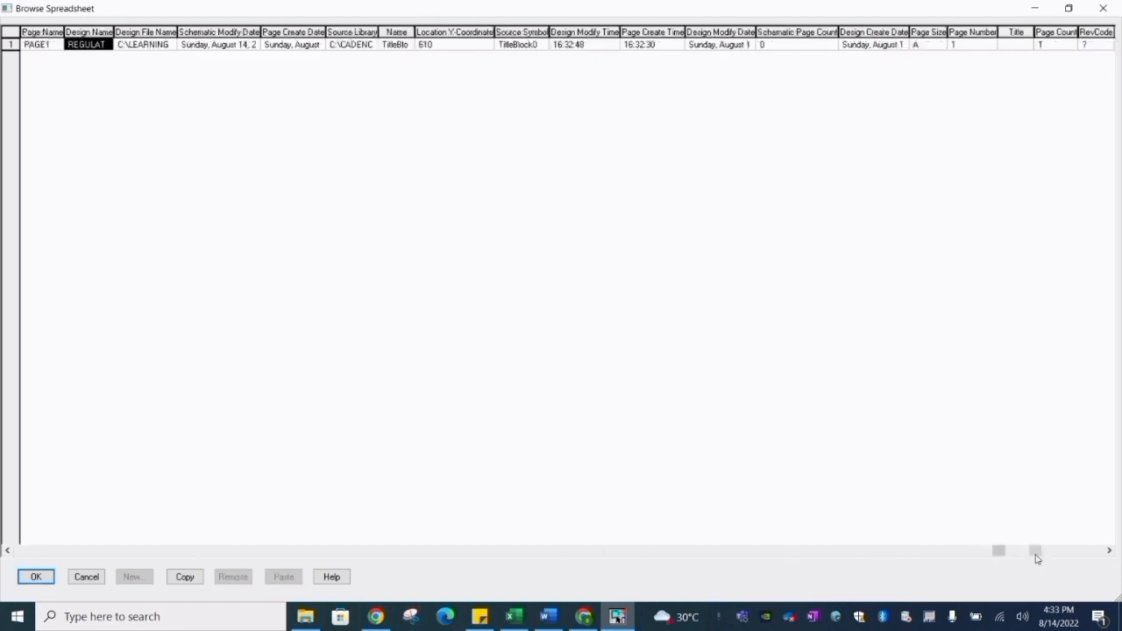
left_click(1015, 44)
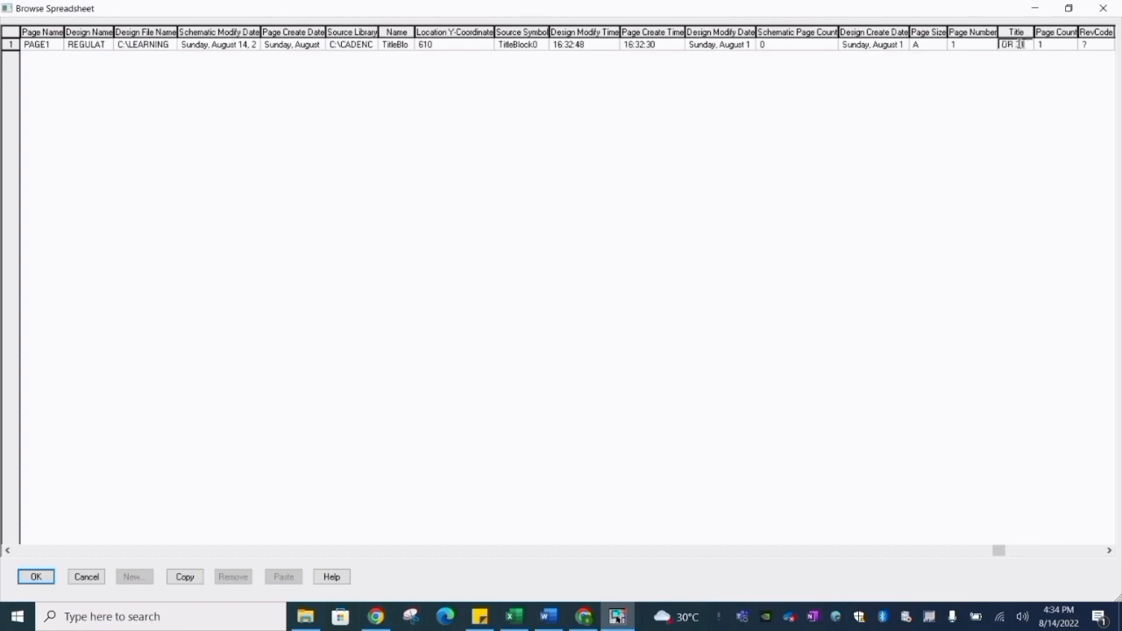
left_click(40, 573)
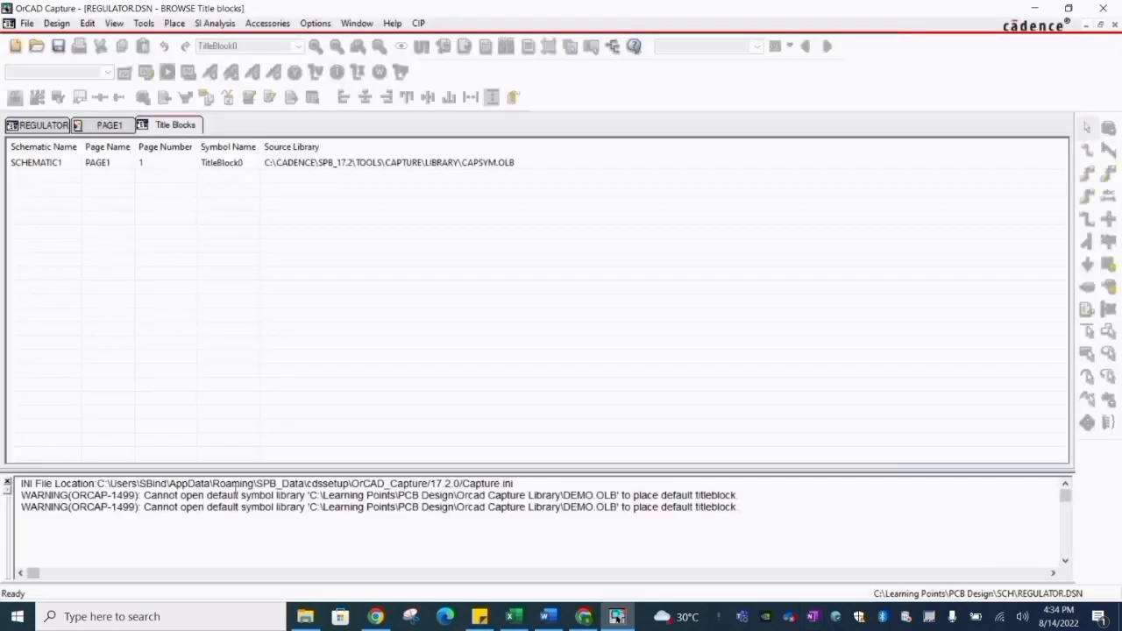
- Save the regulator design and close the Title Blocks browse view
left_click(27, 22)
left_click(38, 88)
right_click(168, 130)
left_click(198, 197)
right_click(186, 129)
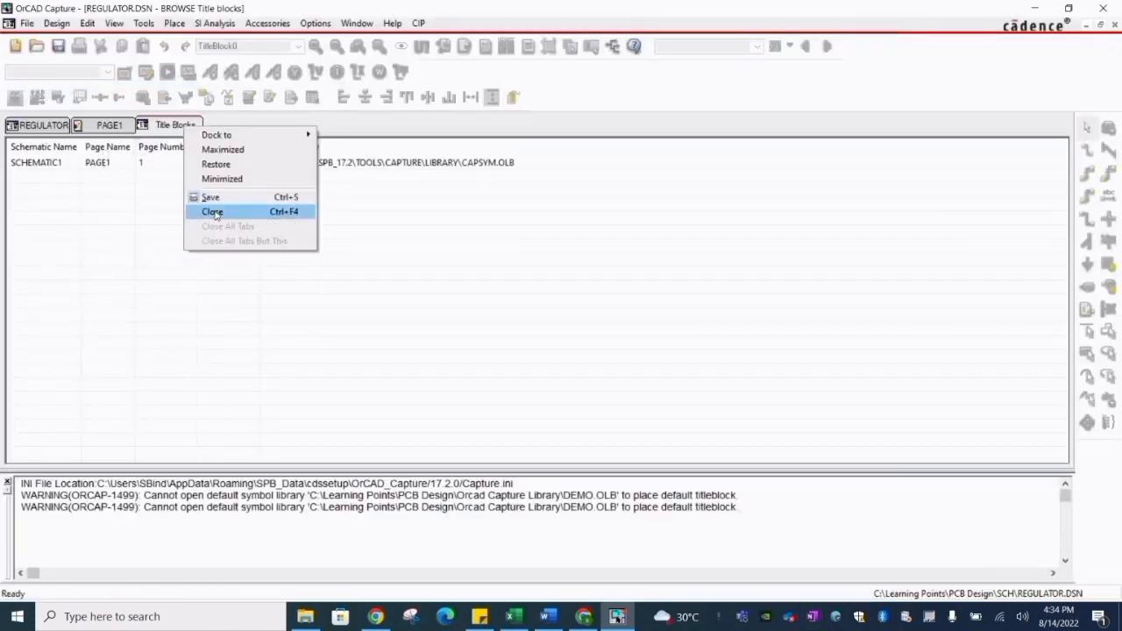
left_click(213, 212)
- Check the title block's Title text on PAGE1 and return to the REGULATOR project view
double_click(111, 219)
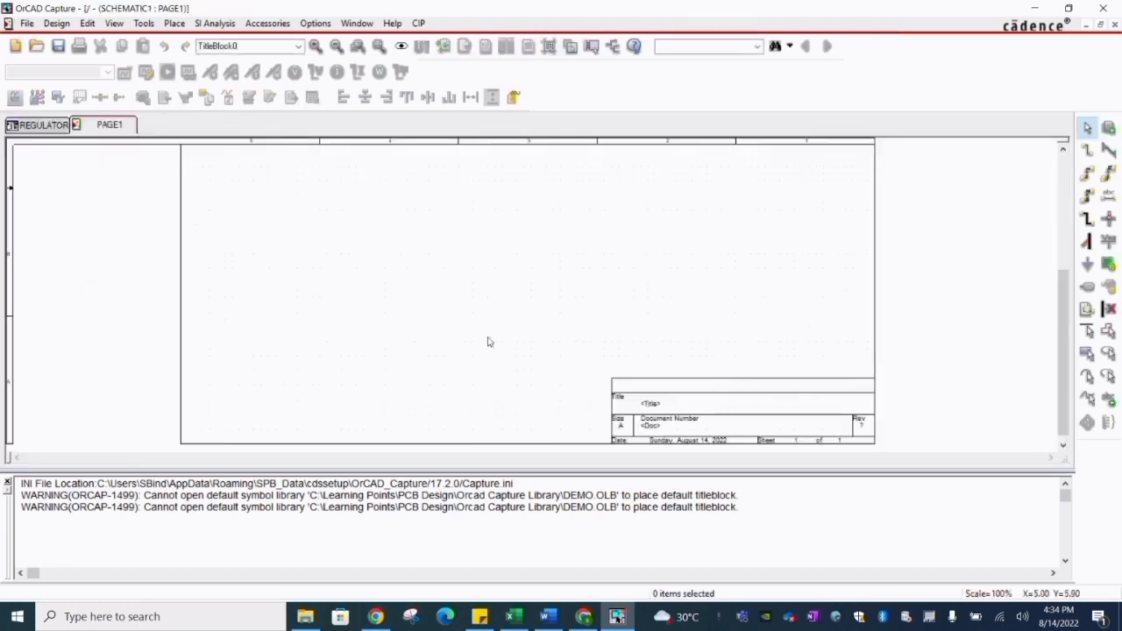
left_click(45, 128)
left_click(107, 126)
left_click(47, 128)
- Browse the title blocks of regulator.dsn again using instances and select the TitleBlock0 entry for PAGE1
left_click(105, 192)
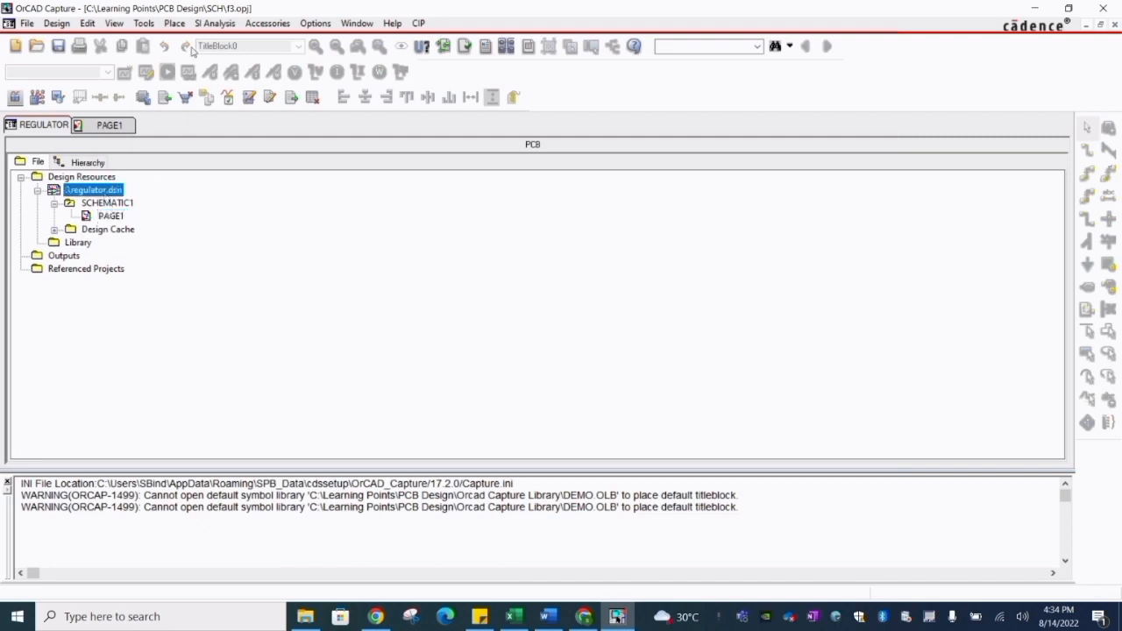
left_click(87, 24)
mouse_move(131, 226)
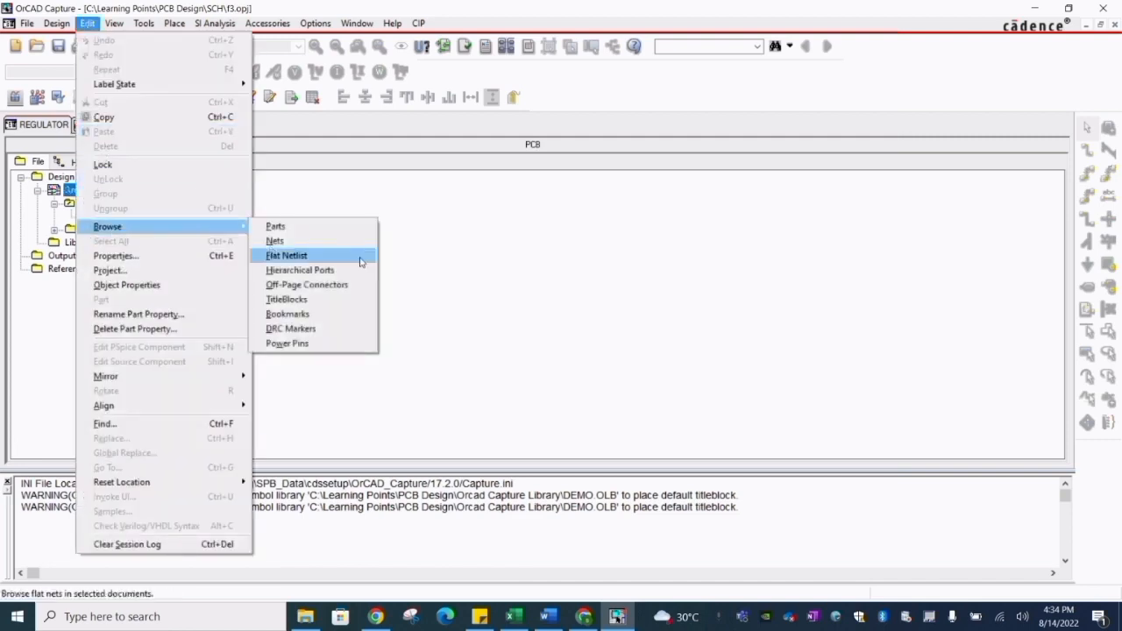
left_click(288, 300)
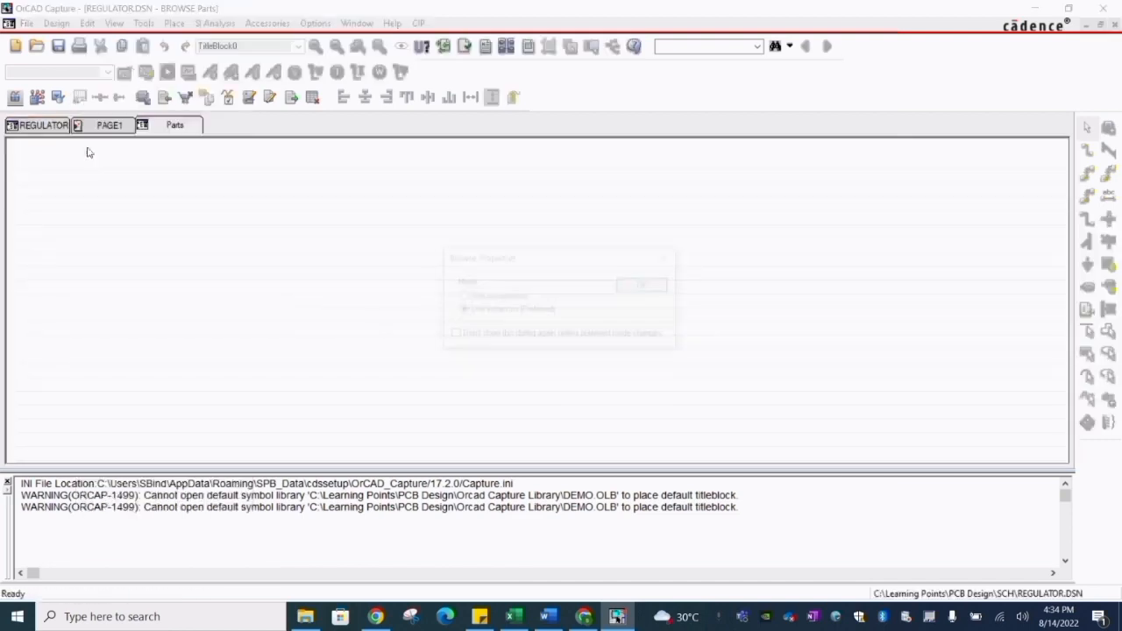
left_click(644, 287)
left_click(18, 165)
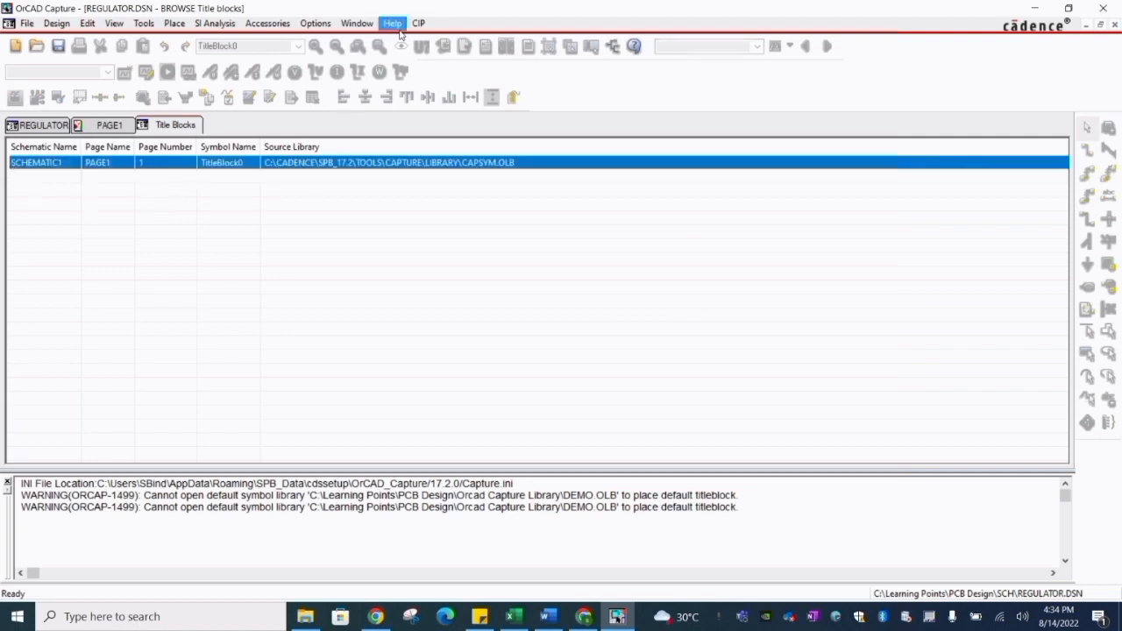
- Review the title block's properties through to the Title value in a maximized Browse Spreadsheet, and cancel without changes
left_click(88, 24)
left_click(115, 256)
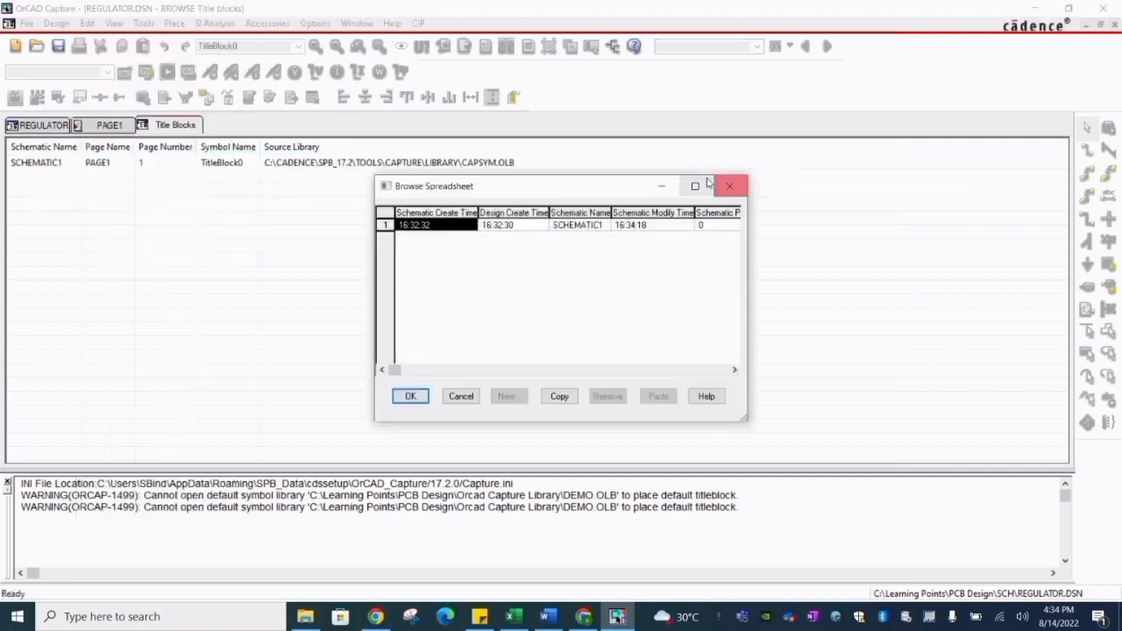
left_click(697, 183)
left_click(906, 553)
left_click(975, 554)
left_click(975, 554)
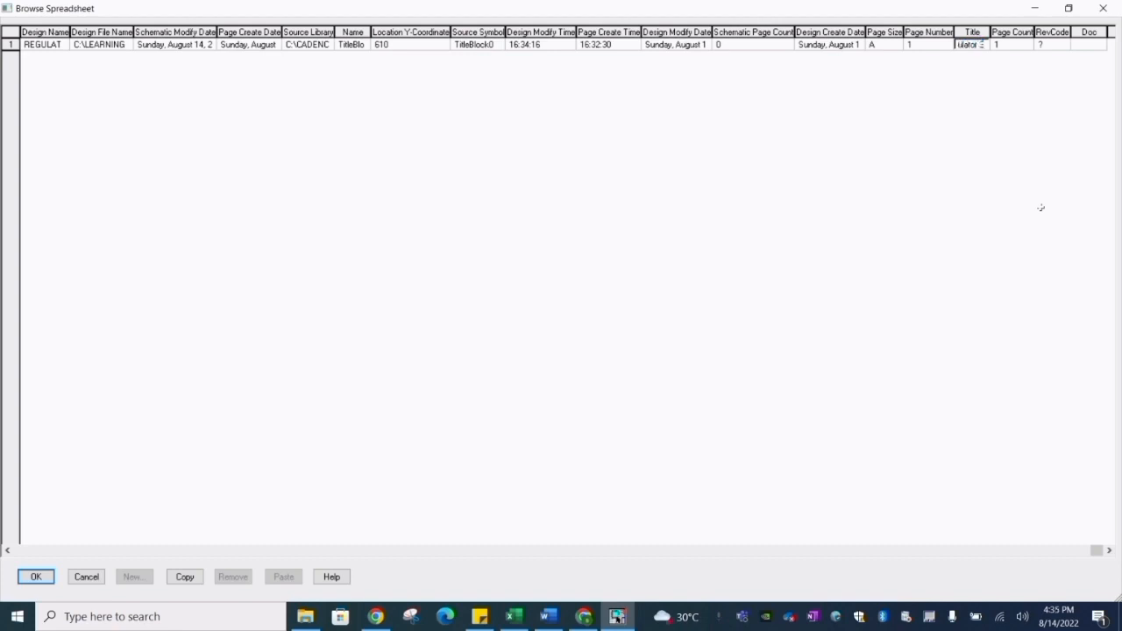
left_click(87, 577)
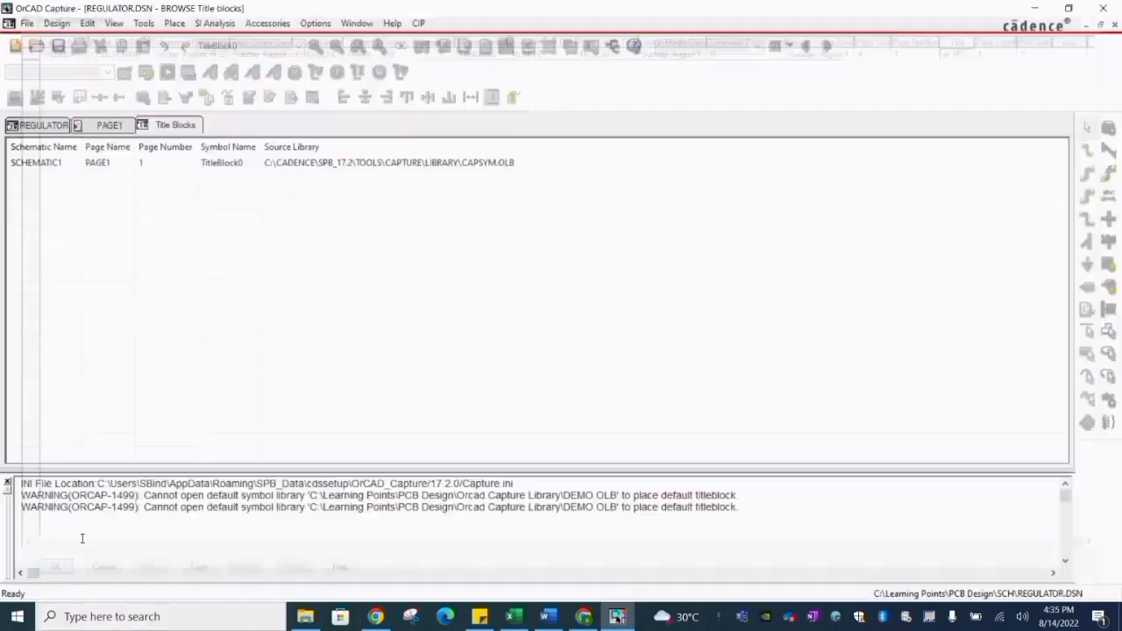
- Close the Title Blocks browse view and save the regulator.dsn design
right_click(172, 130)
left_click(184, 130)
right_click(184, 130)
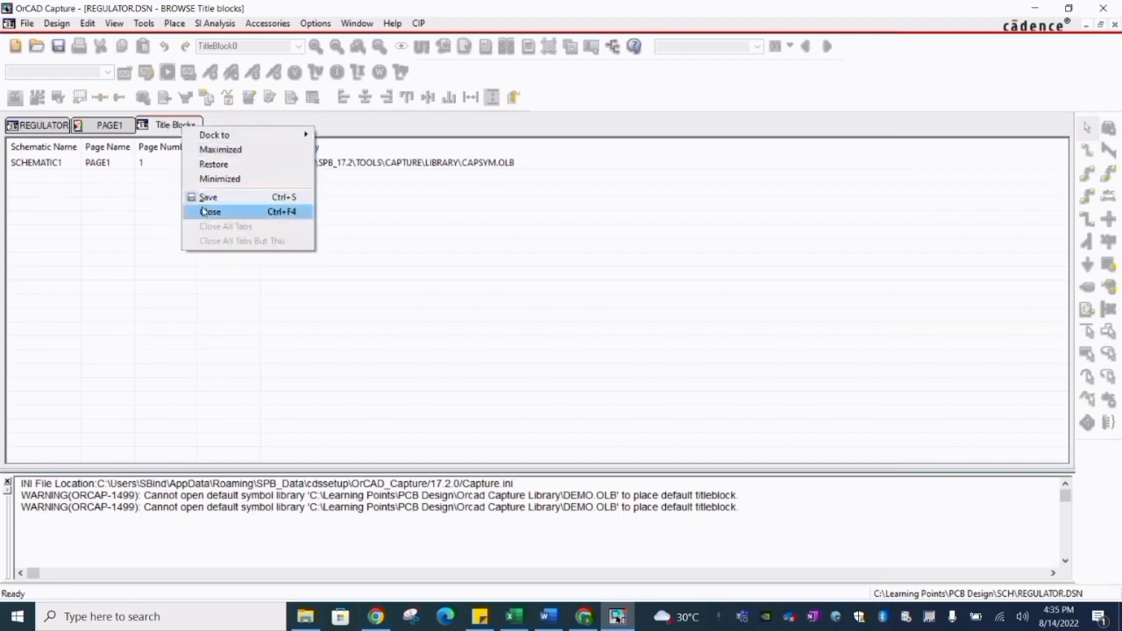
left_click(207, 211)
right_click(133, 189)
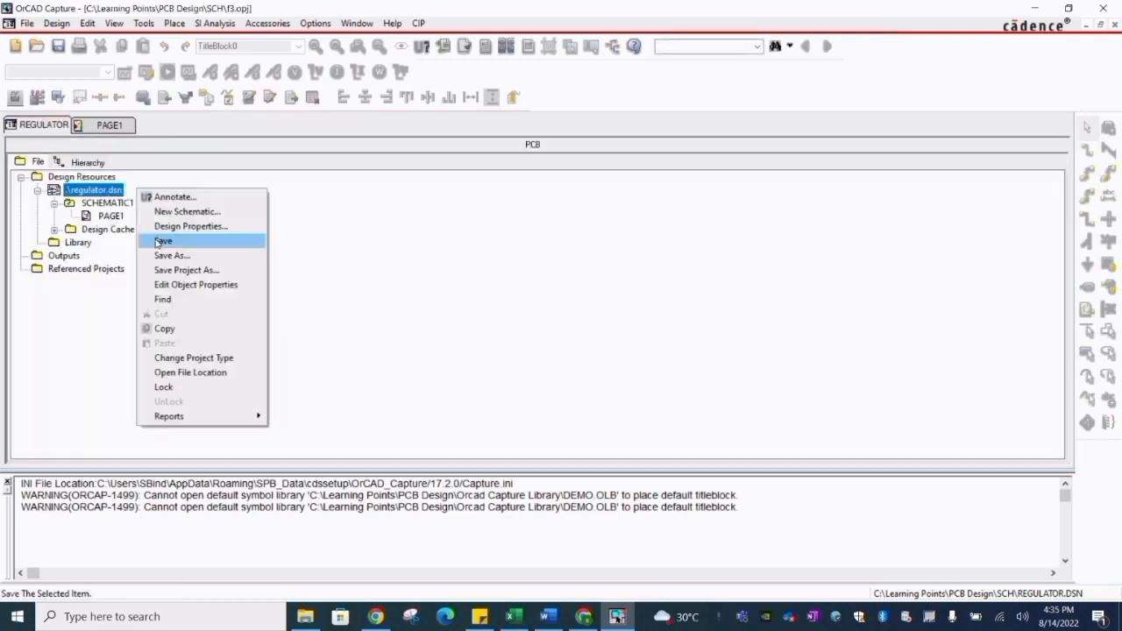
- Check the title block's Title on PAGE1, view the title block in the Property Editor and close the editor
left_click(111, 215)
double_click(110, 215)
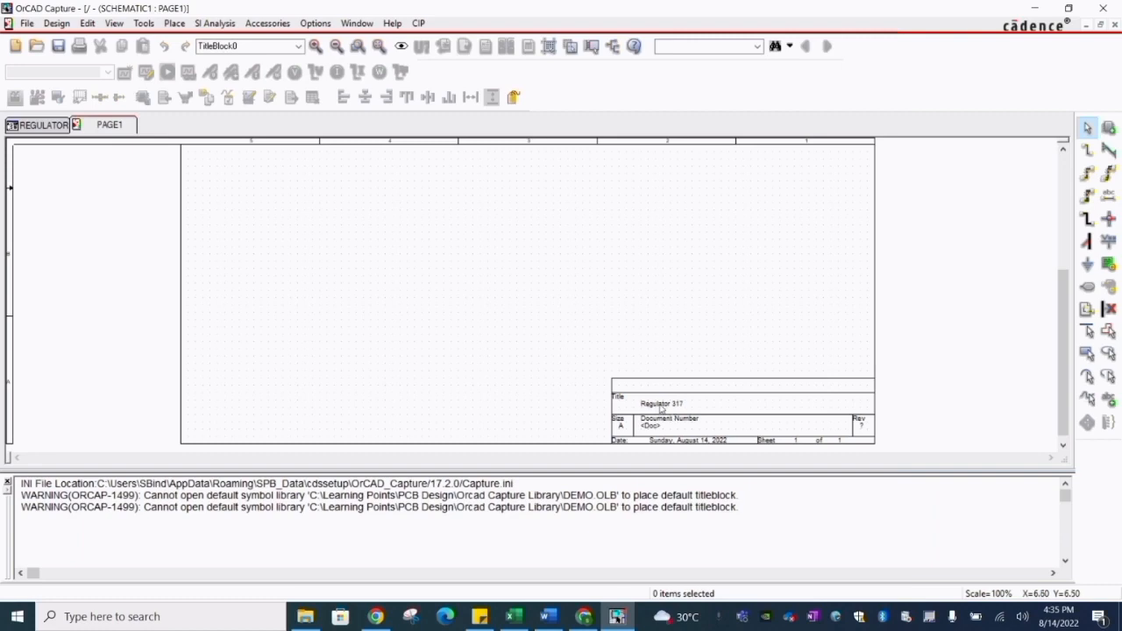
double_click(863, 428)
right_click(175, 125)
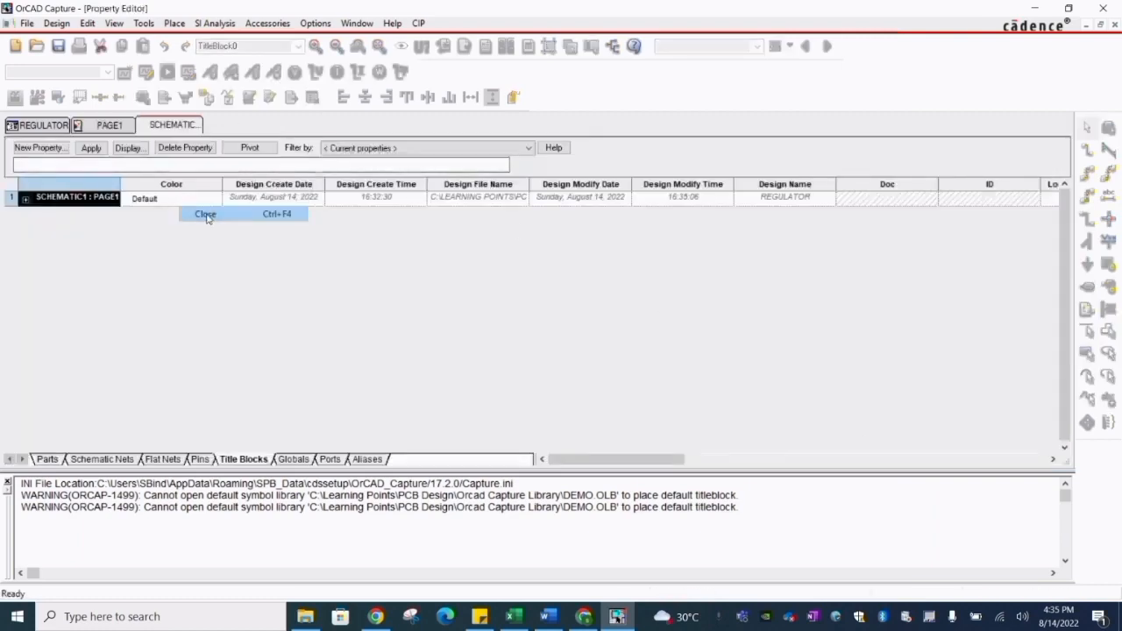
left_click(206, 215)
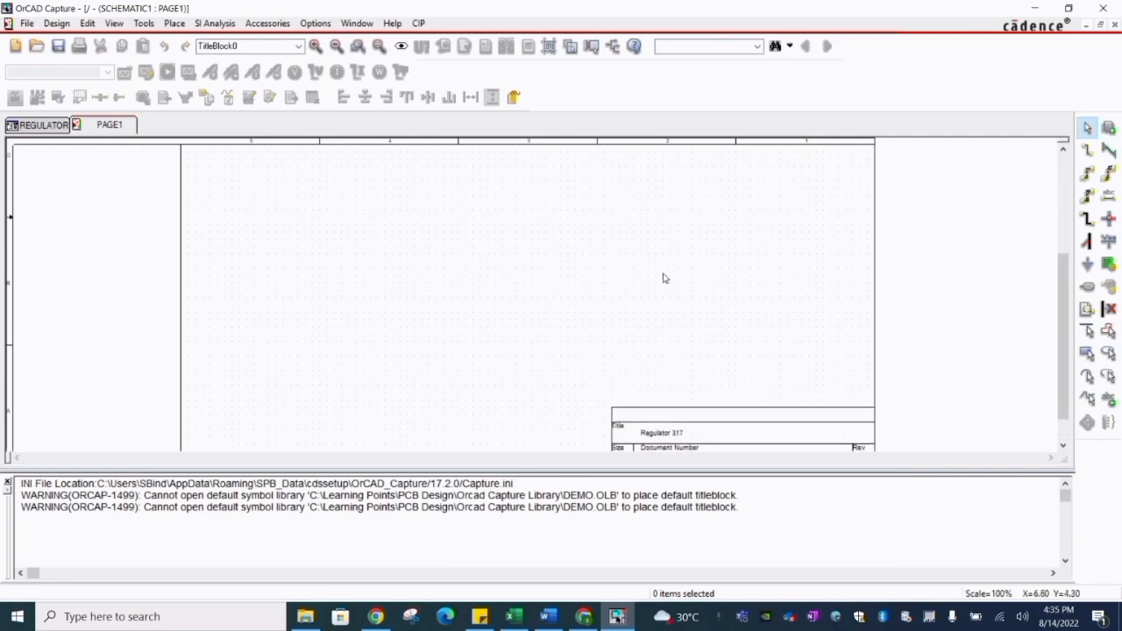
- Start placing a part on PAGE1 and consult the LM317 adjustable regulator circuit in Chrome before returning to OrCAD Capture
left_click(1109, 128)
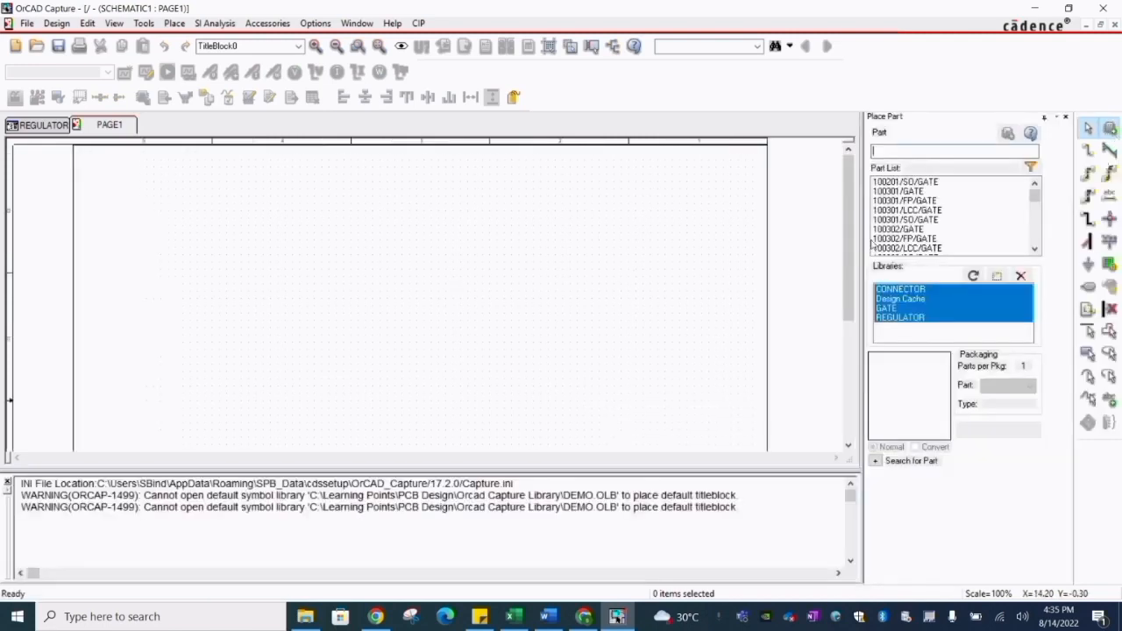
left_click(584, 616)
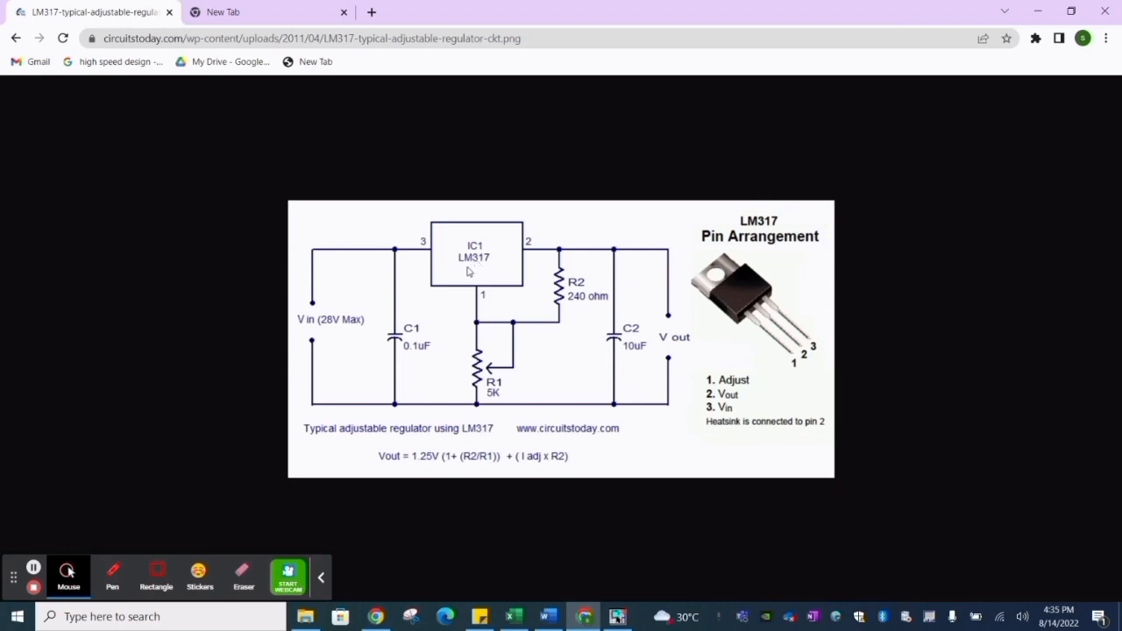
left_click(1037, 12)
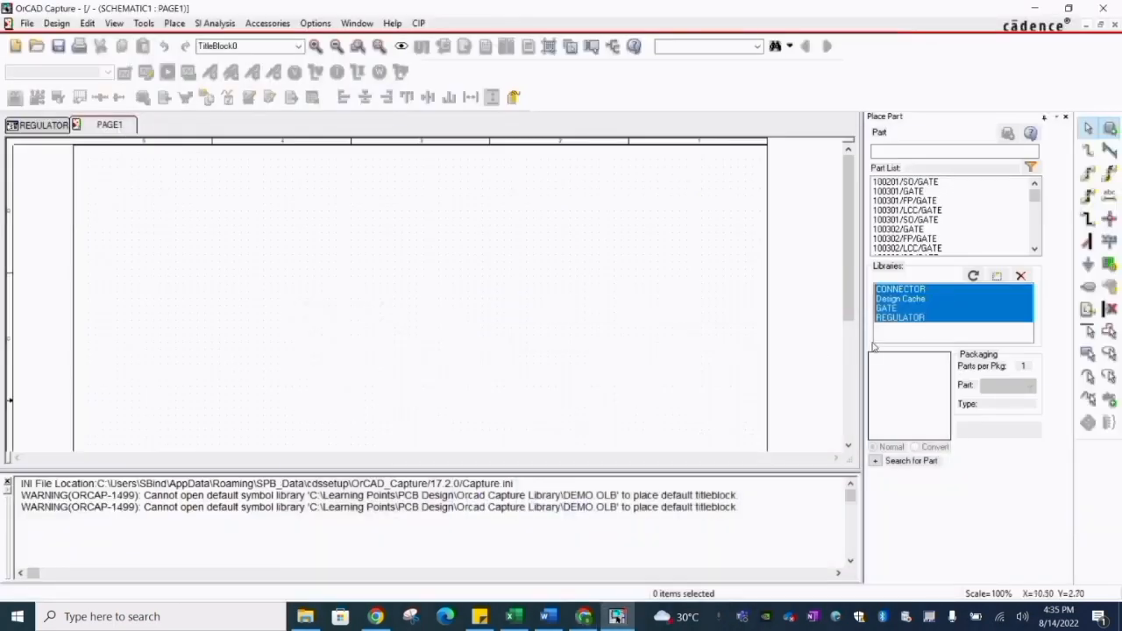
- Load the Regulator.olb library from the Capture library folder as the source for placing parts
left_click(901, 289)
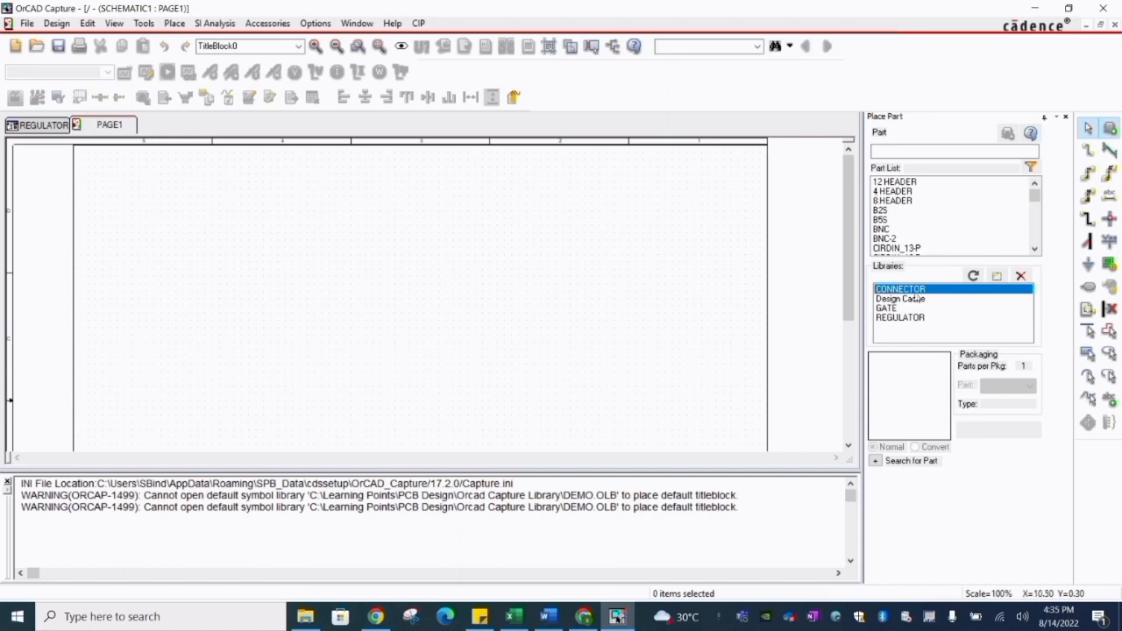
left_click(996, 275)
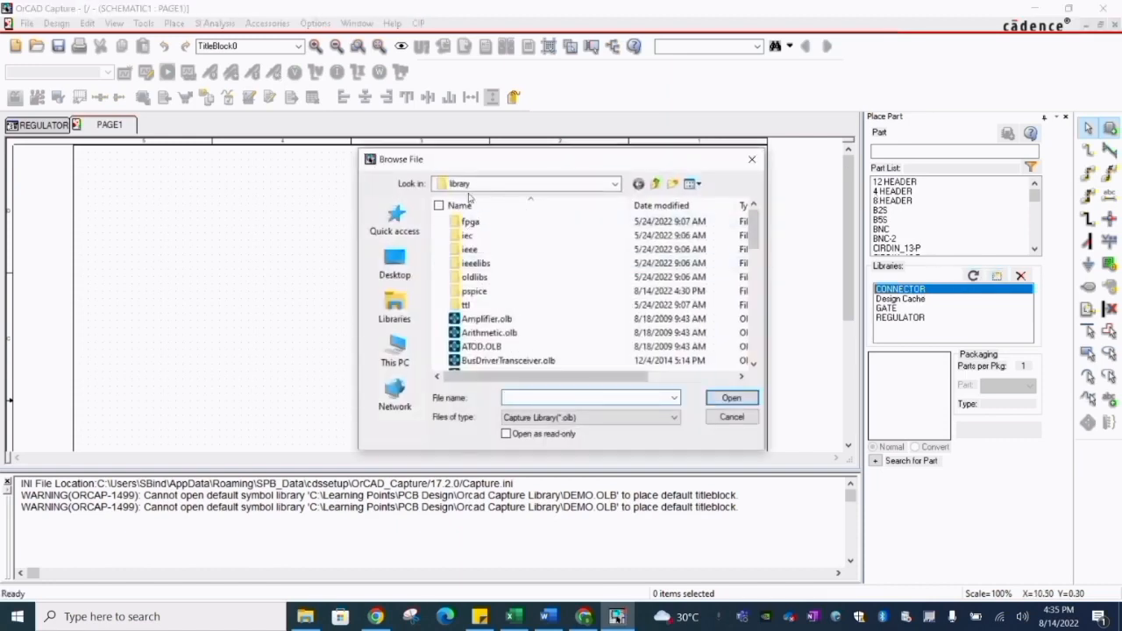
scroll(487, 302, "down", 2)
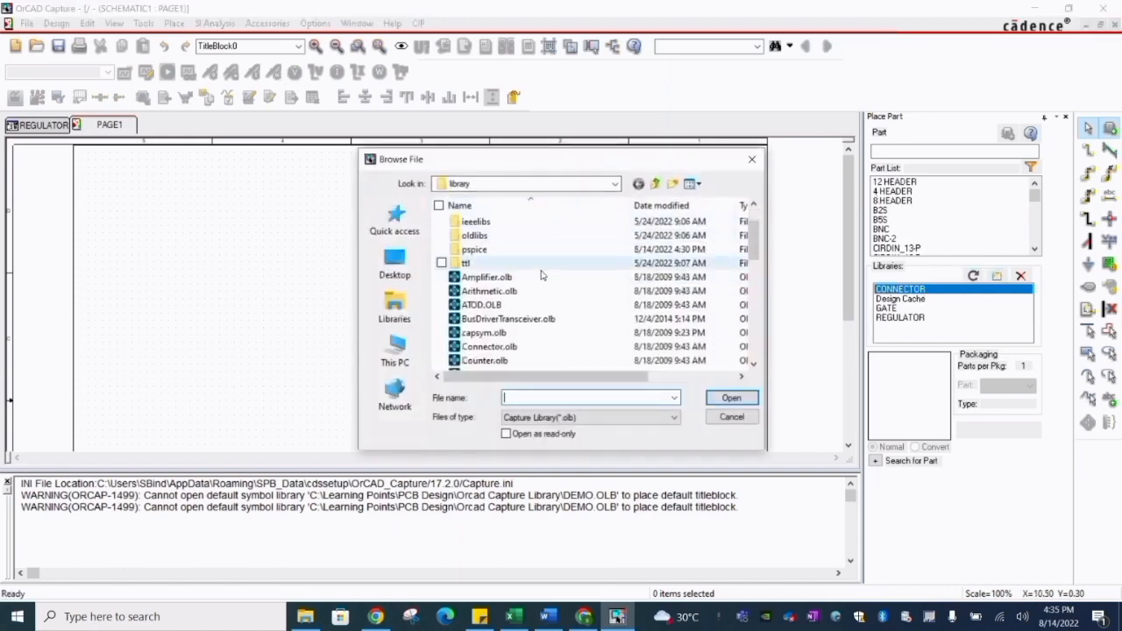
left_click(489, 305)
scroll(489, 310, "down", 3)
left_click(488, 321)
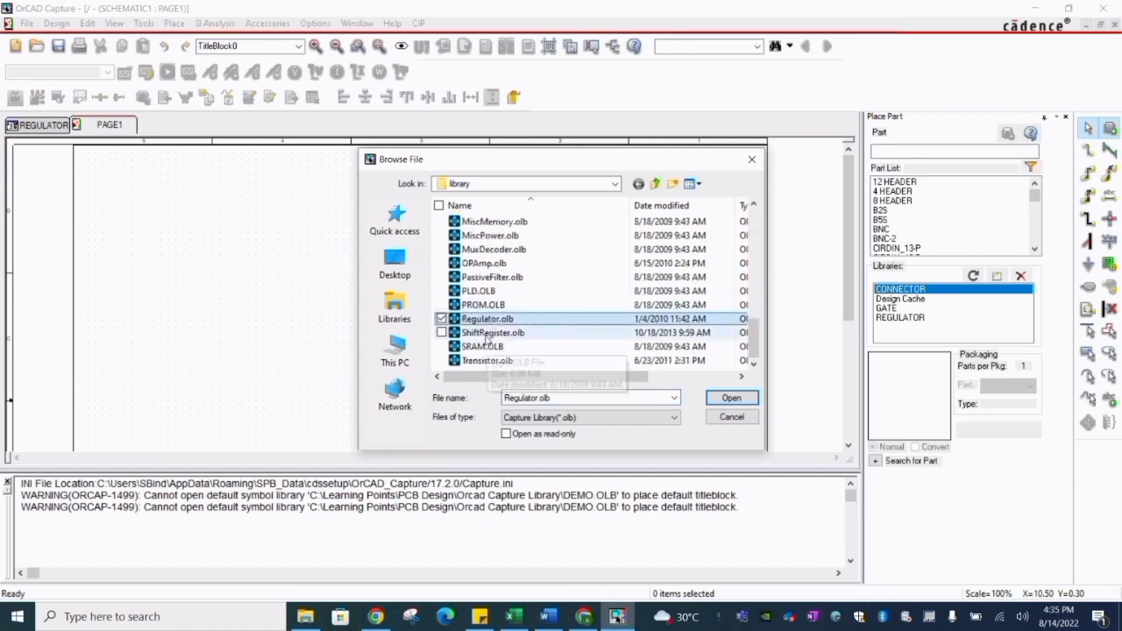
left_click(731, 397)
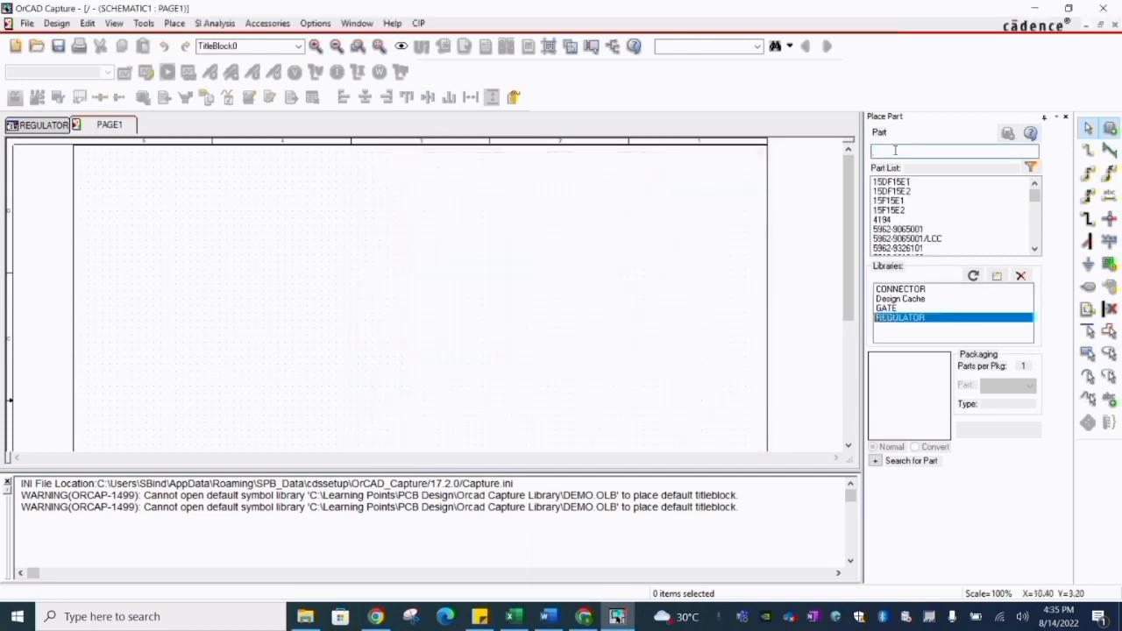
- Place one LM317/TO220 part from the REGULATOR library in the upper middle of PAGE1 and end placement
type("lm317/CYL")
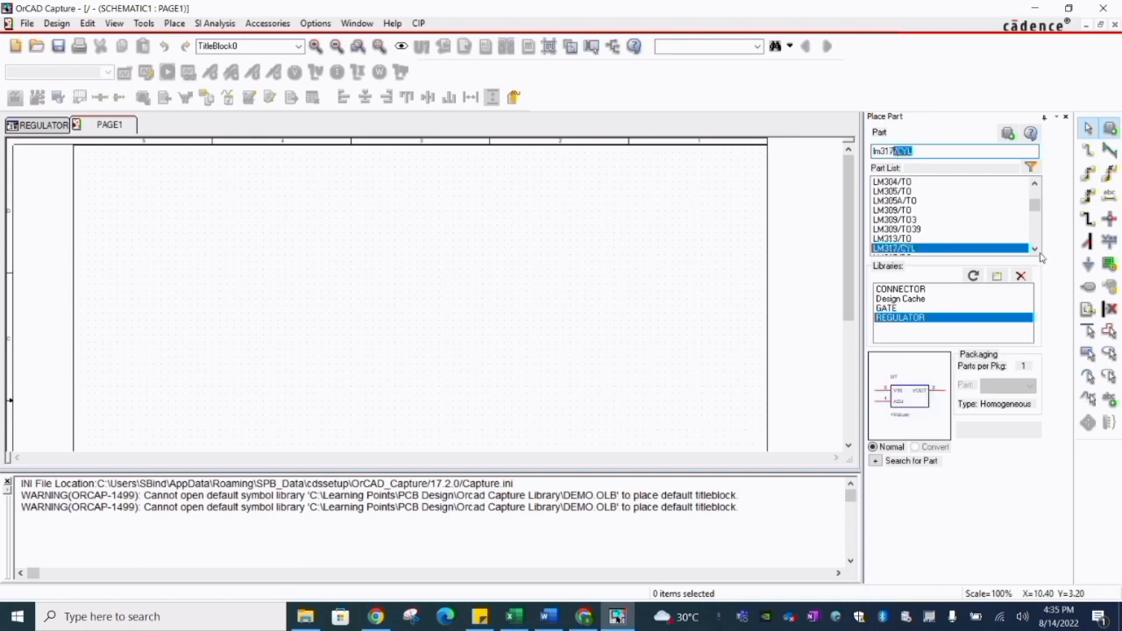
scroll(1035, 251, "down", 7)
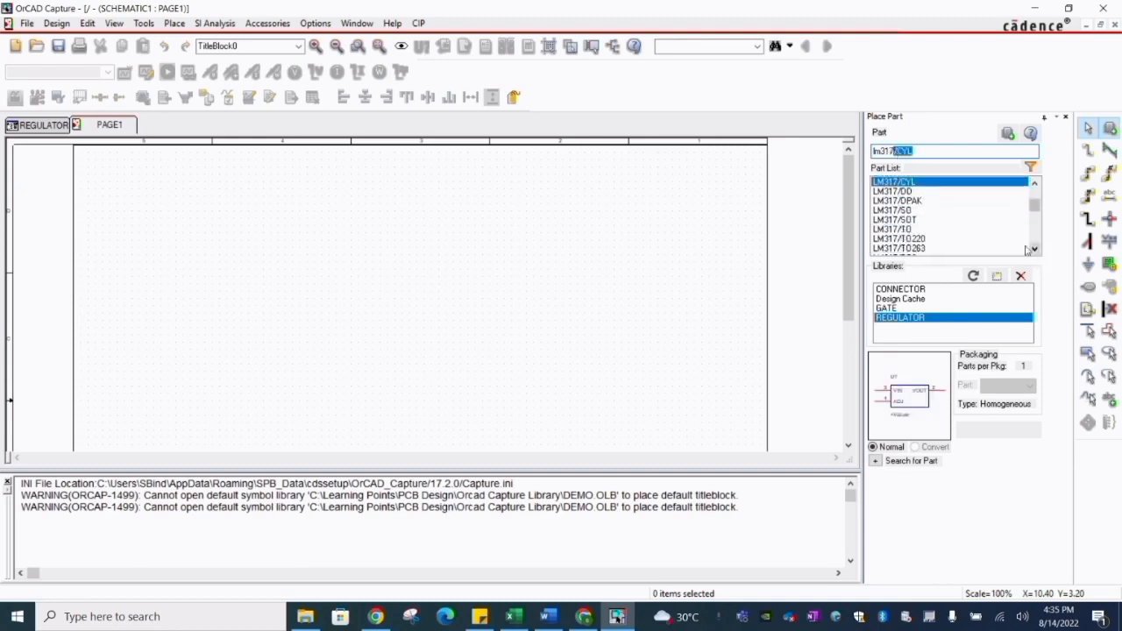
left_click(942, 238)
left_click(1008, 133)
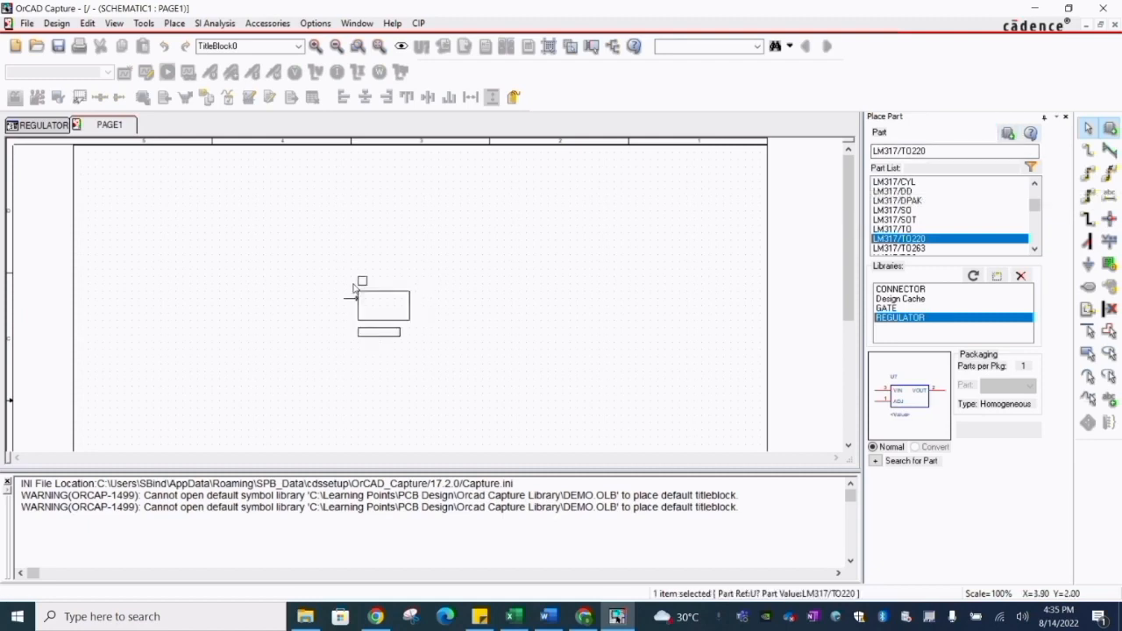
left_click(330, 227)
right_click(425, 275)
left_click(453, 283)
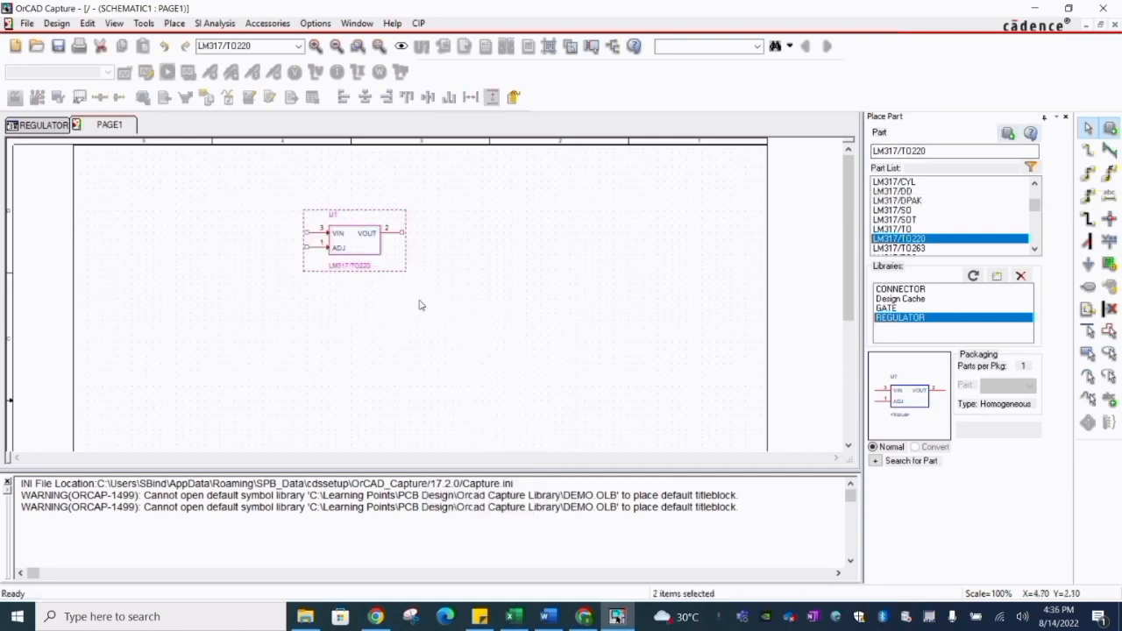
- Compare the placed LM317's pin positions with the reference circuit in Chrome, and return to OrCAD Capture
right_click(352, 252)
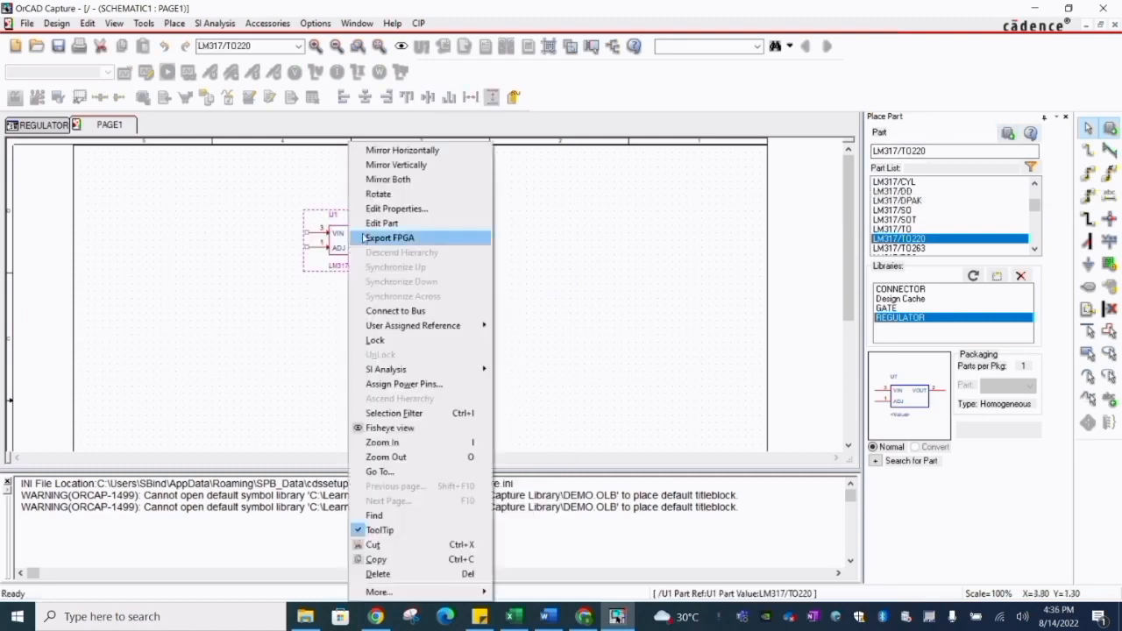
left_click(580, 617)
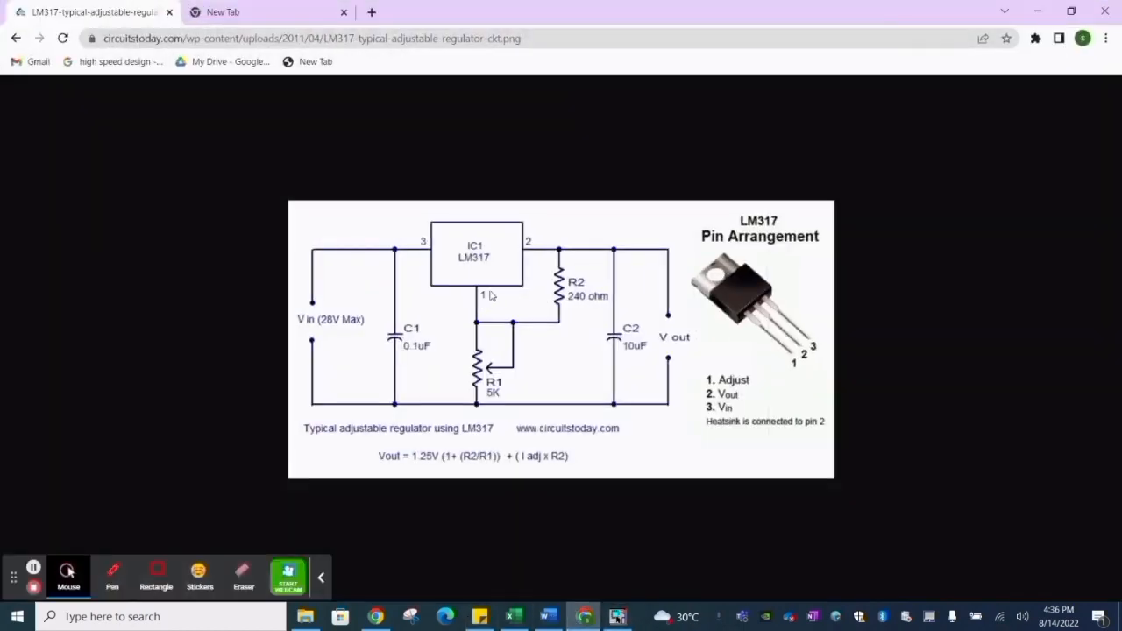
left_click(617, 616)
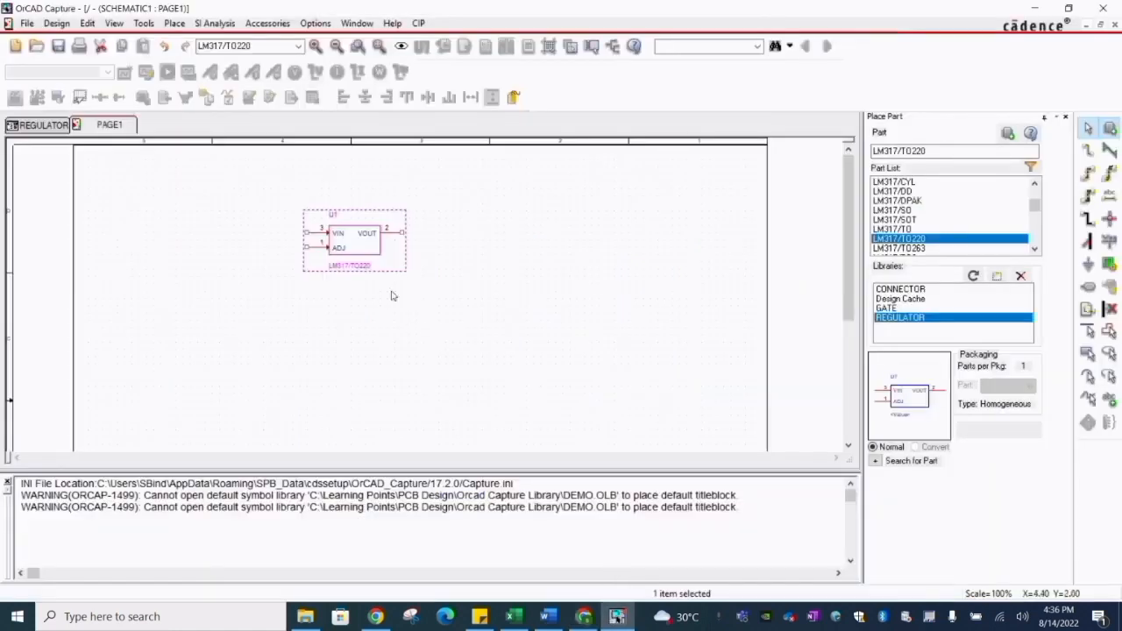
- Edit the LM317/TO220 part symbol by moving the ADJ pin to the body's bottom edge and widening the body slightly
right_click(369, 256)
left_click(411, 225)
left_click_drag(248, 259, 379, 323)
left_click(474, 316)
left_click(446, 278)
left_click_drag(446, 279, 471, 279)
left_click(523, 321)
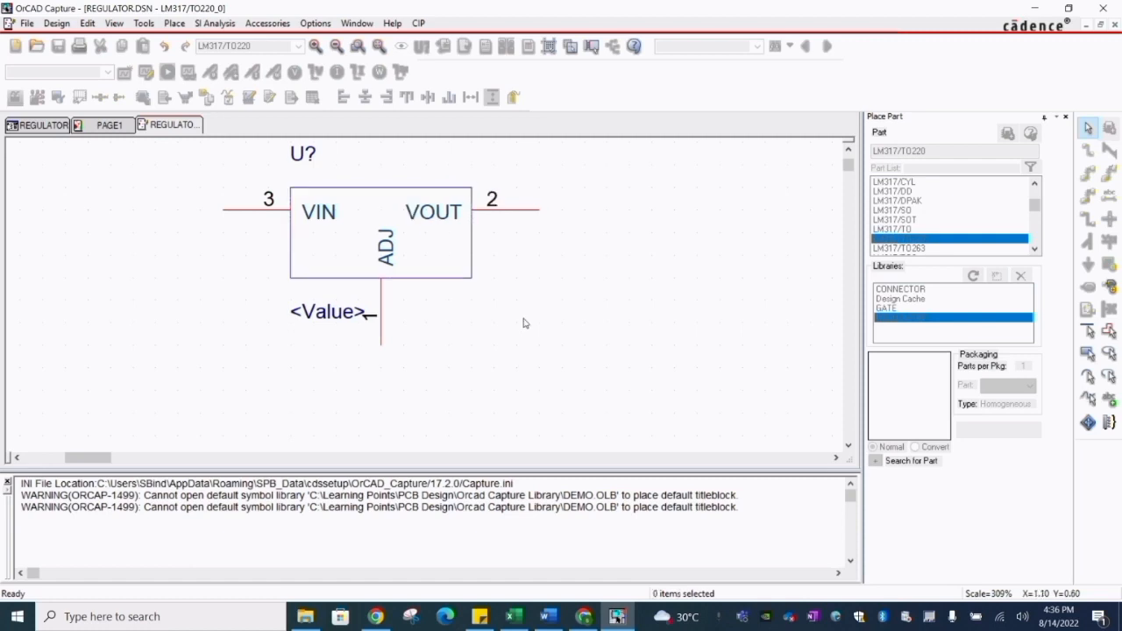
- Close the part editor, updating only the current instance, and move the LM317/TO220 label to the right of the ADJ pin
right_click(172, 128)
left_click(199, 220)
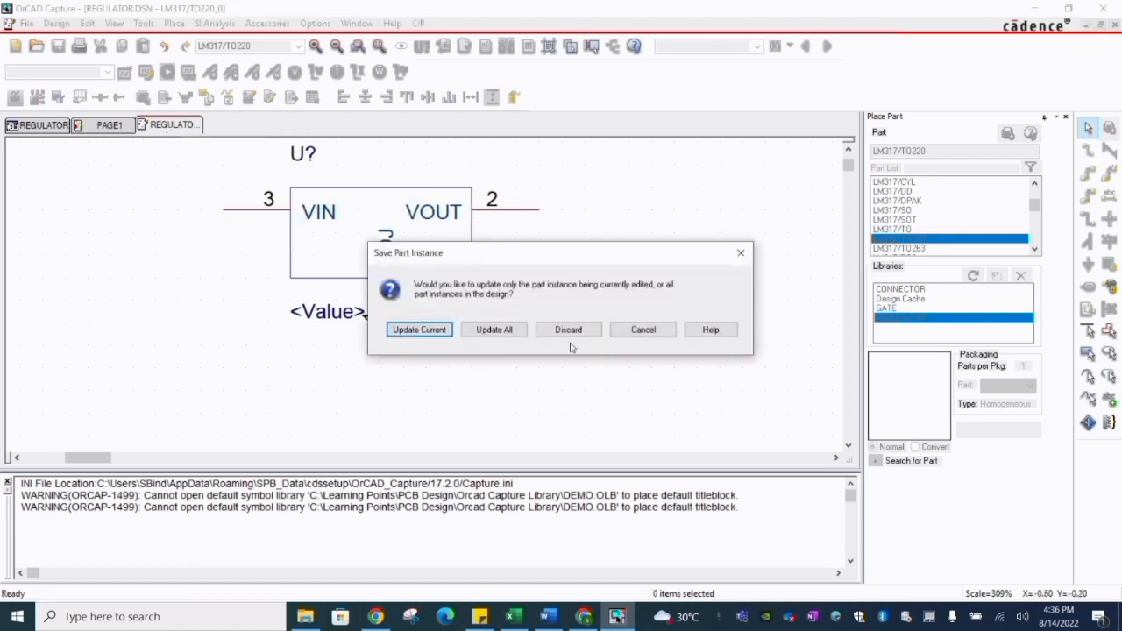
left_click(395, 335)
left_click_drag(348, 266, 383, 266)
left_click(434, 305)
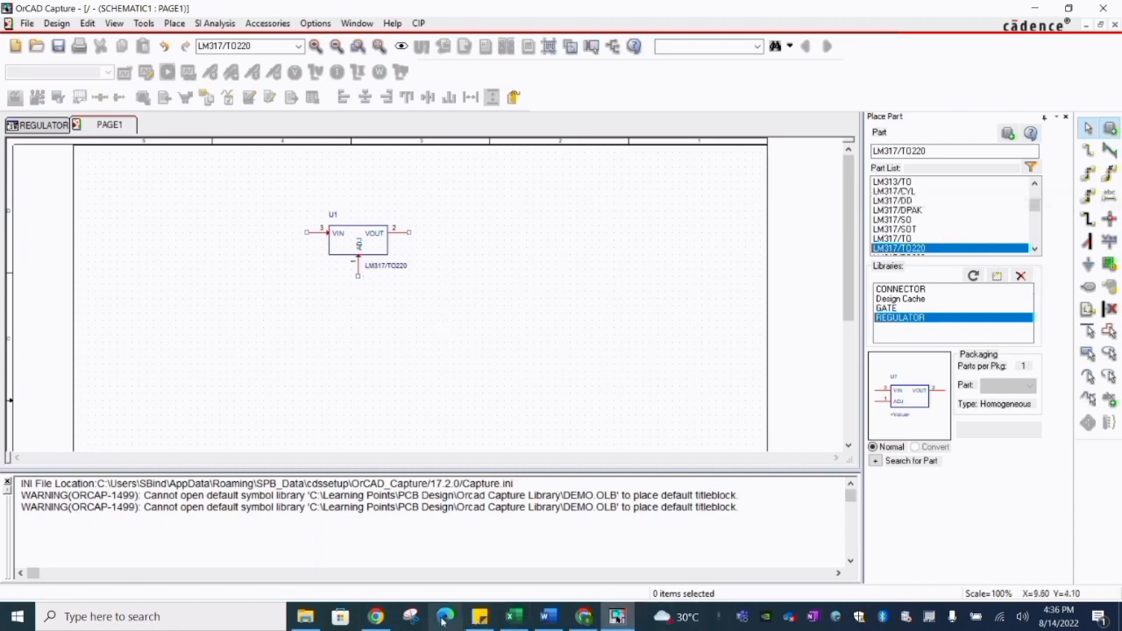
- Check the input and output connections of the reference regulator circuit in Chrome
left_click(584, 617)
left_click(583, 617)
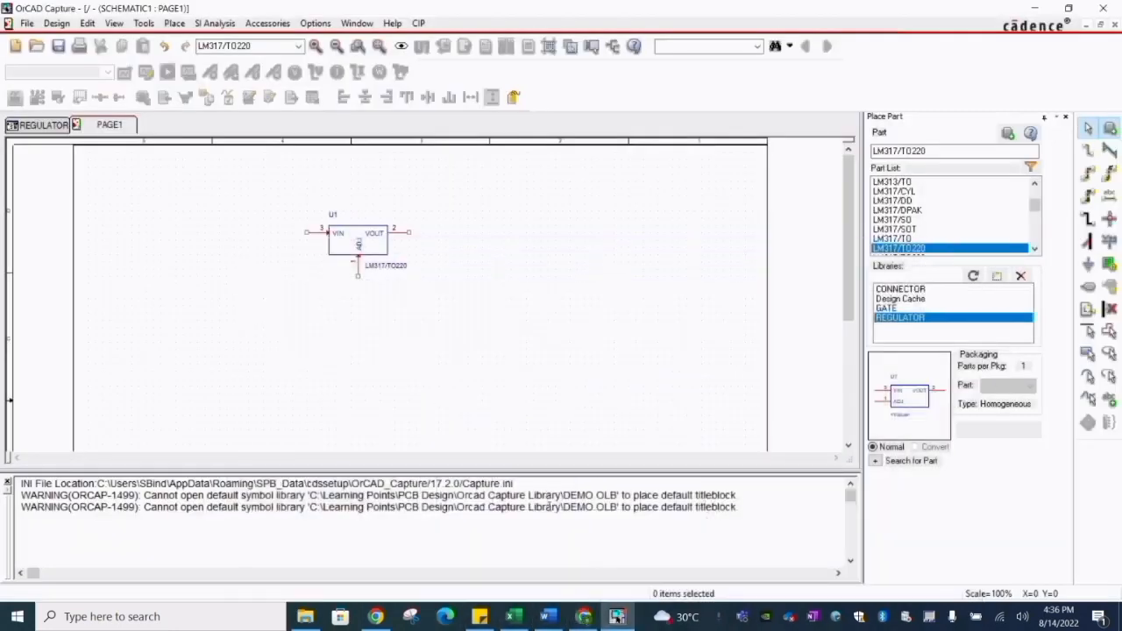
left_click(584, 617)
left_click(587, 617)
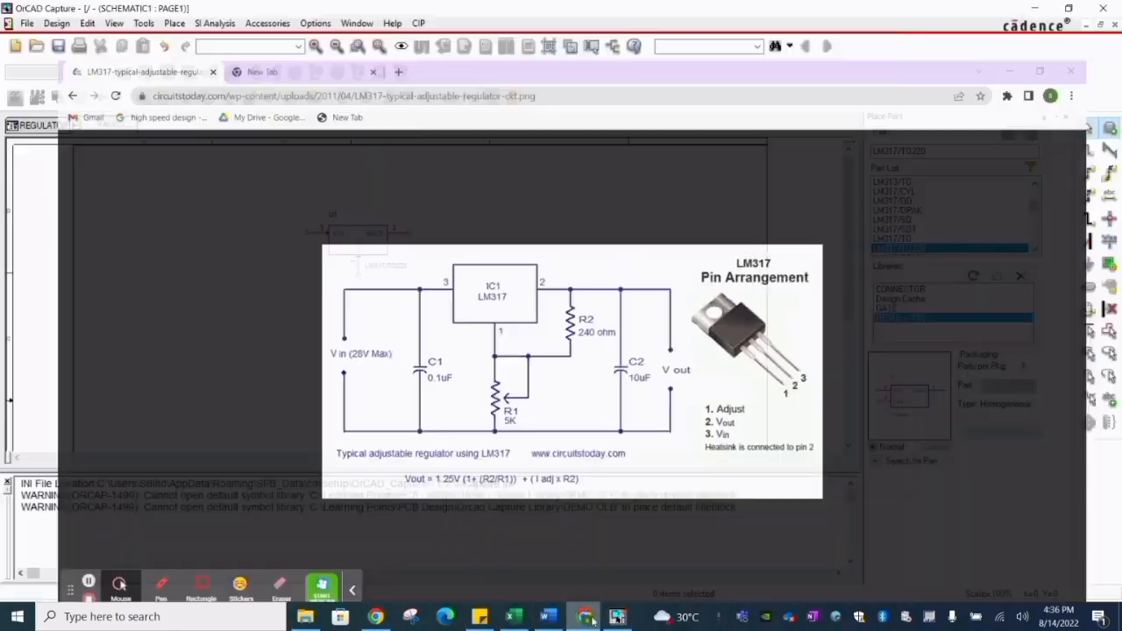
- Find the CON2 part in the CONNECTOR library in OrCAD Capture
left_click_drag(936, 155, 835, 158)
type("conn2")
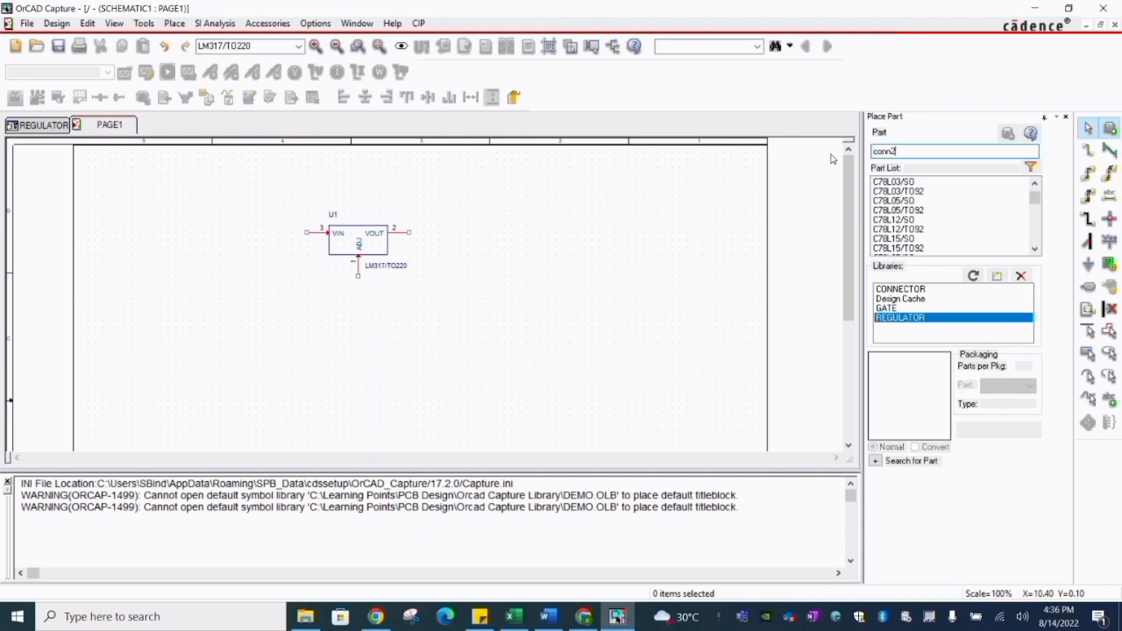
left_click(900, 290)
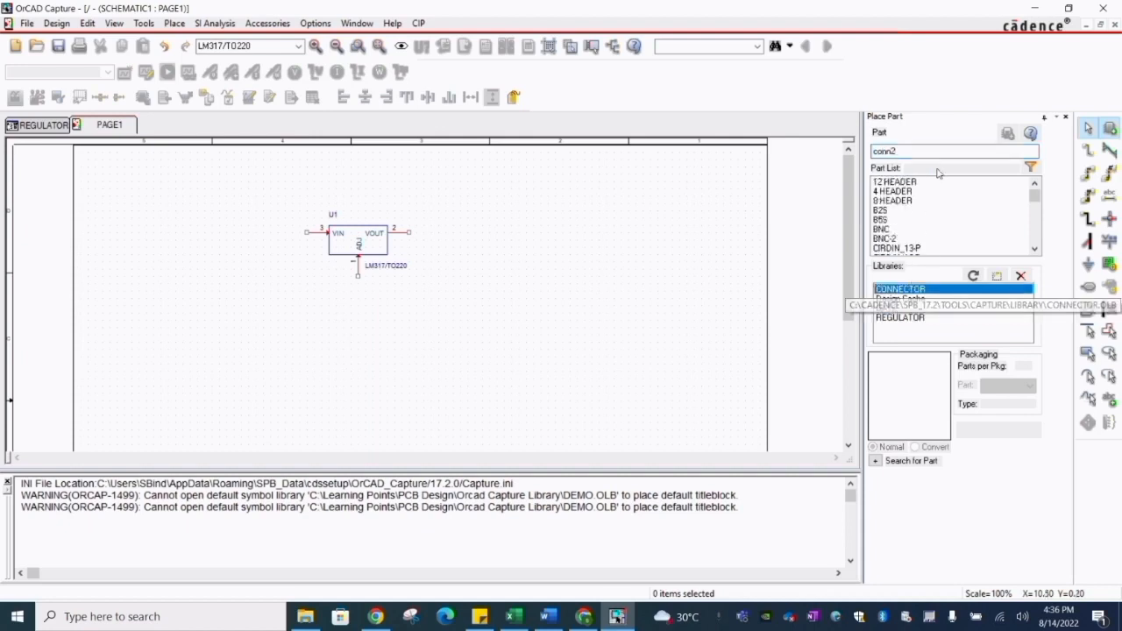
left_click_drag(929, 155, 829, 154)
type("con2")
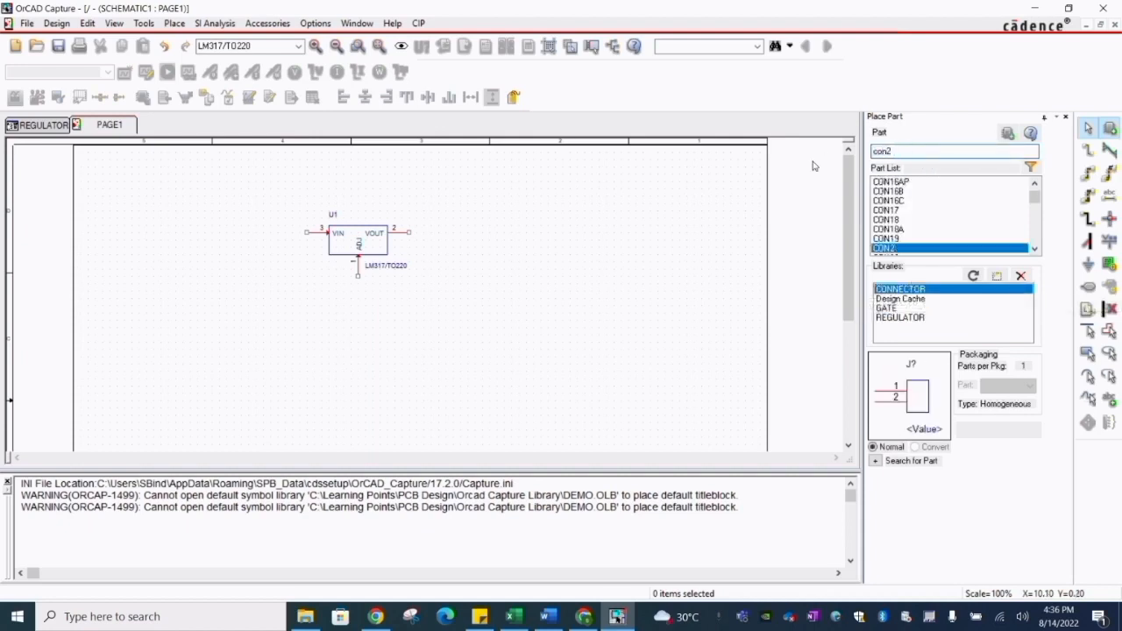
- Place a horizontally mirrored CON2 connector to the left of the LM317 regulator and end placement
left_click(1006, 132)
right_click(152, 246)
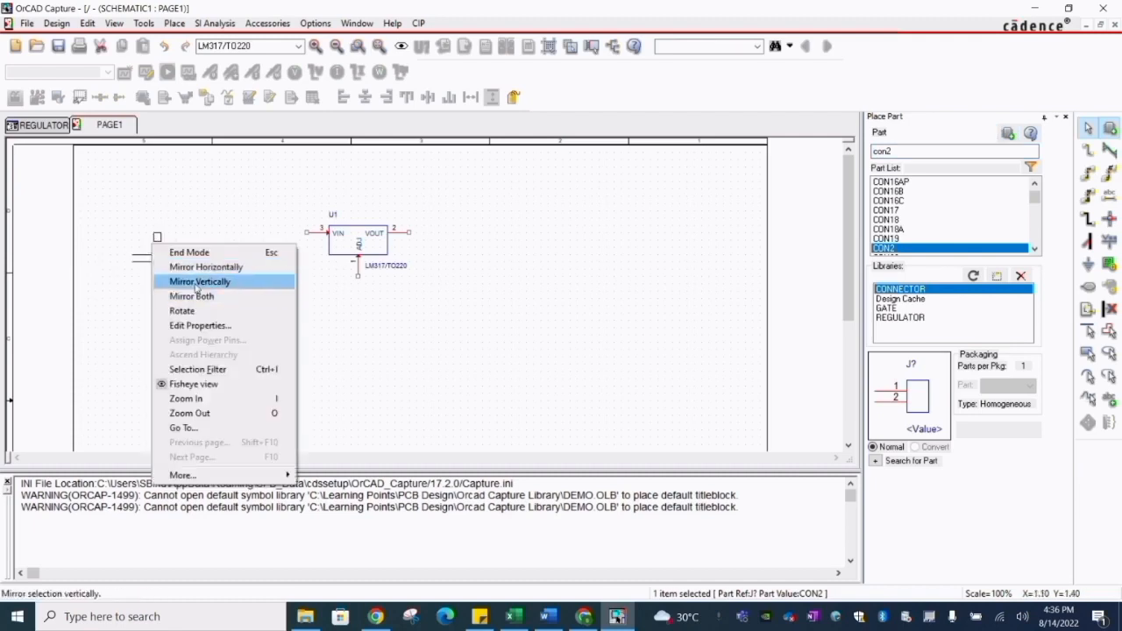
left_click(201, 270)
left_click(149, 235)
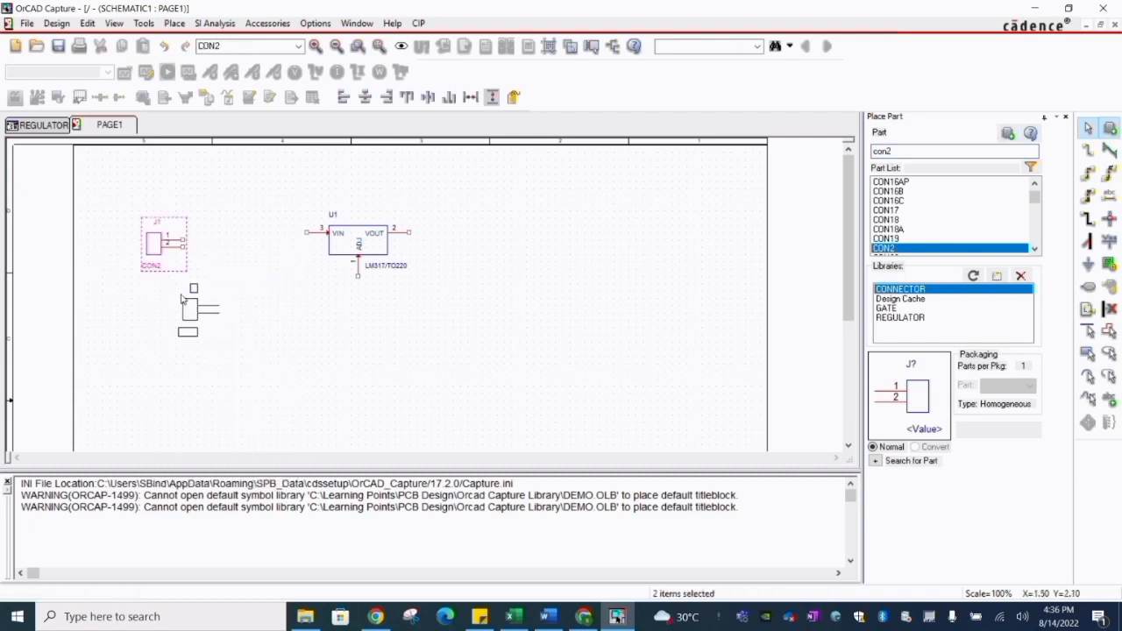
key("Escape")
left_click(199, 299)
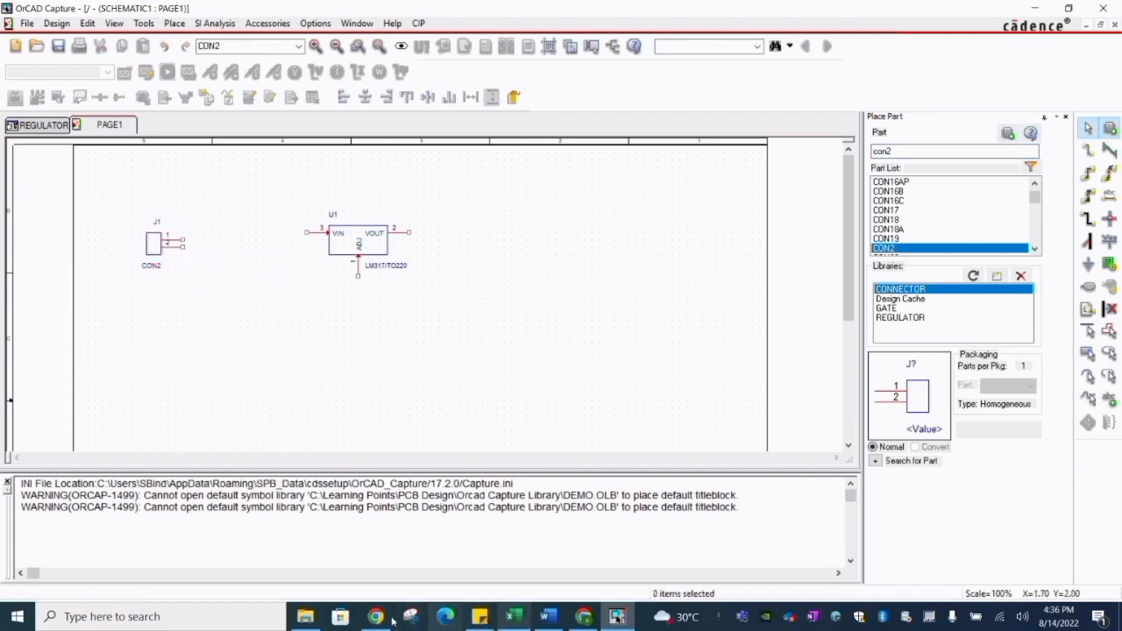
mouse_move(375, 616)
left_click(367, 583)
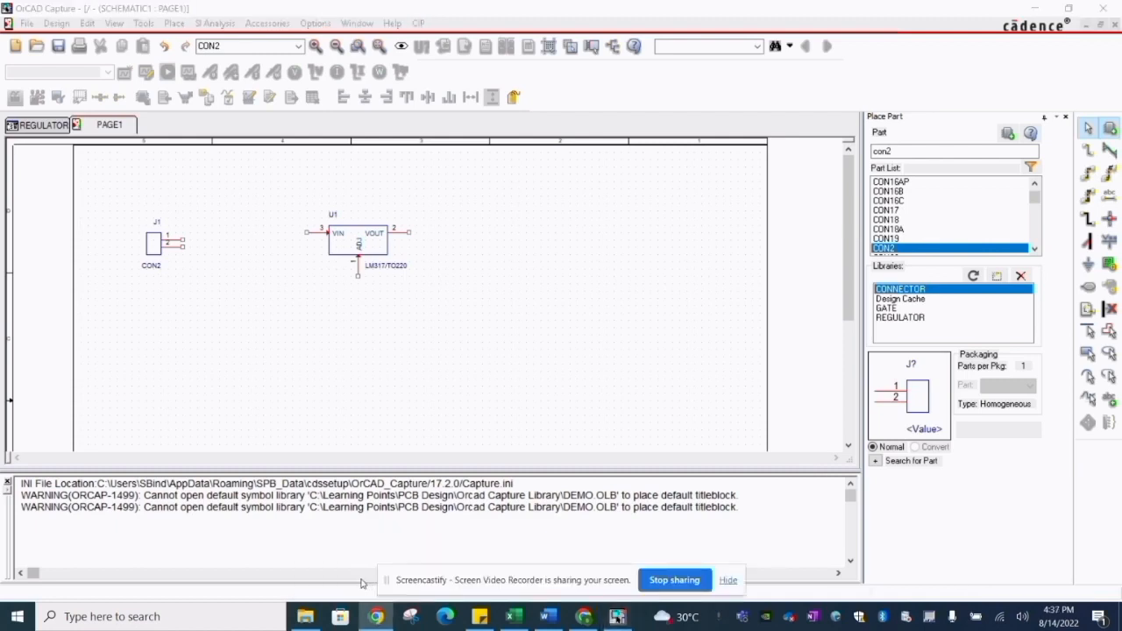
- Move the CON2 connector J1 slightly farther away from the LM317 regulator
left_click(371, 394)
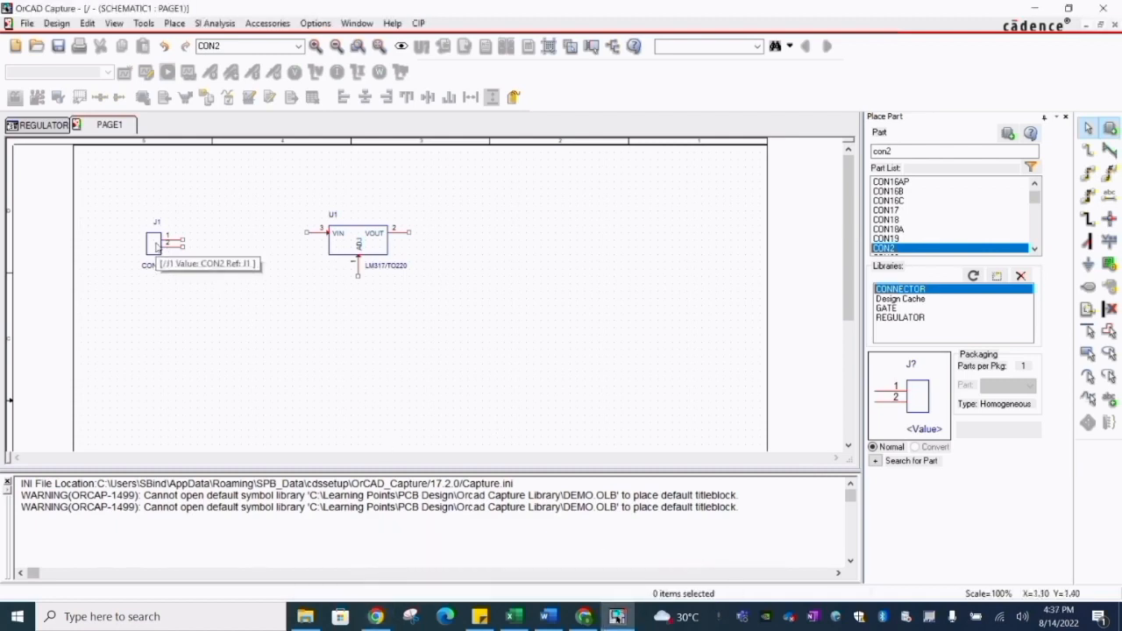
left_click_drag(156, 247, 149, 247)
left_click(243, 210)
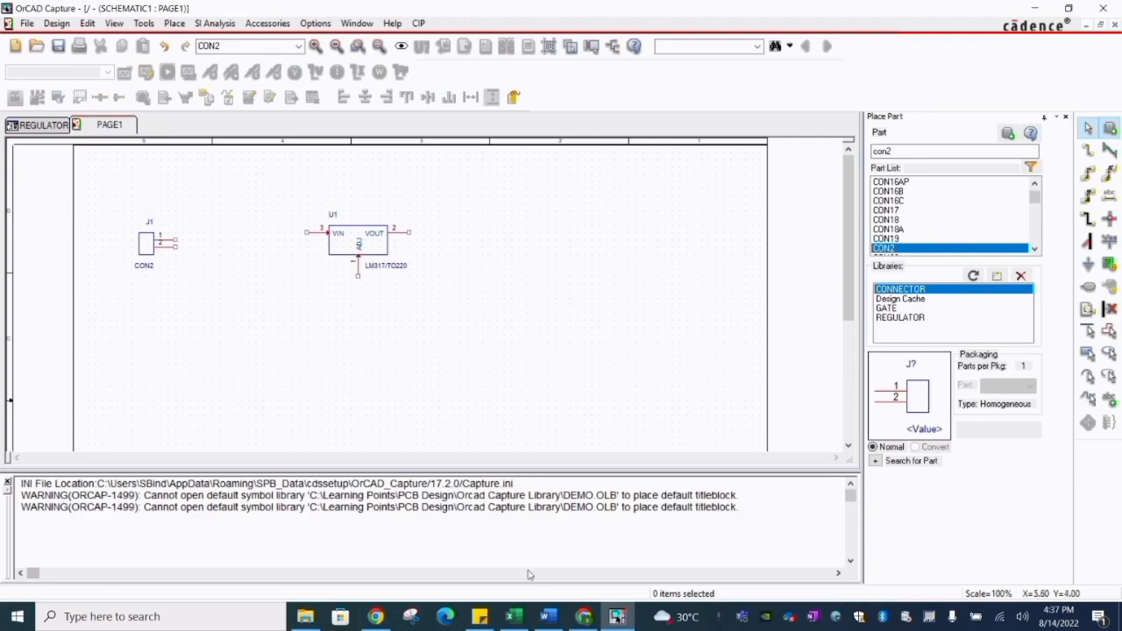
- Check the reference regulator circuit in Chrome, return to OrCAD Capture and select the Design Cache library
left_click(585, 617)
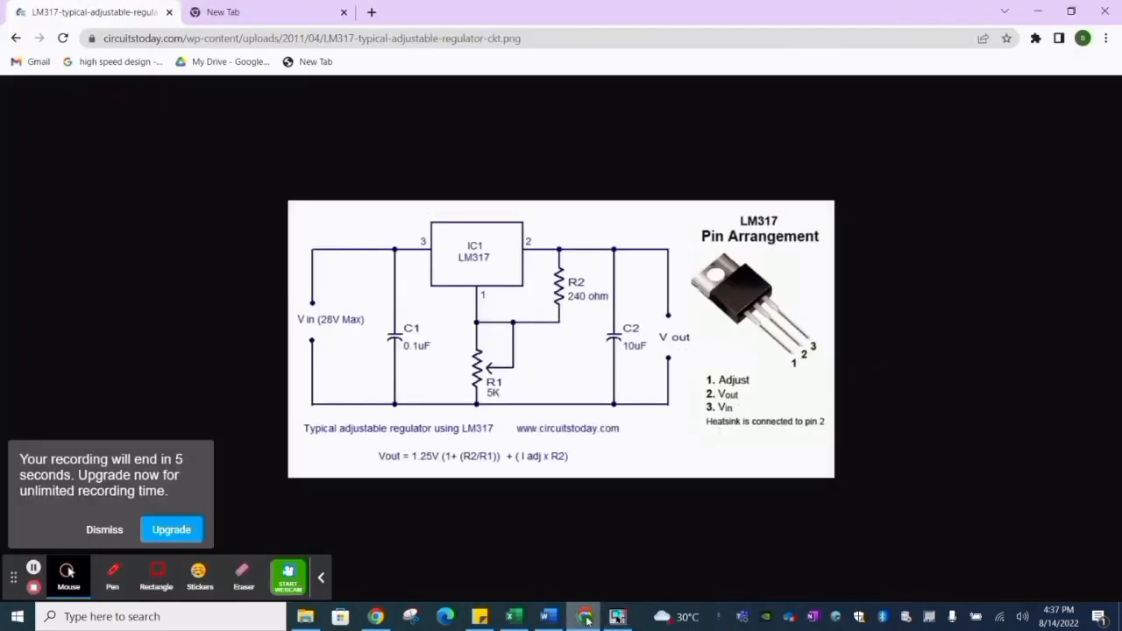
left_click(585, 618)
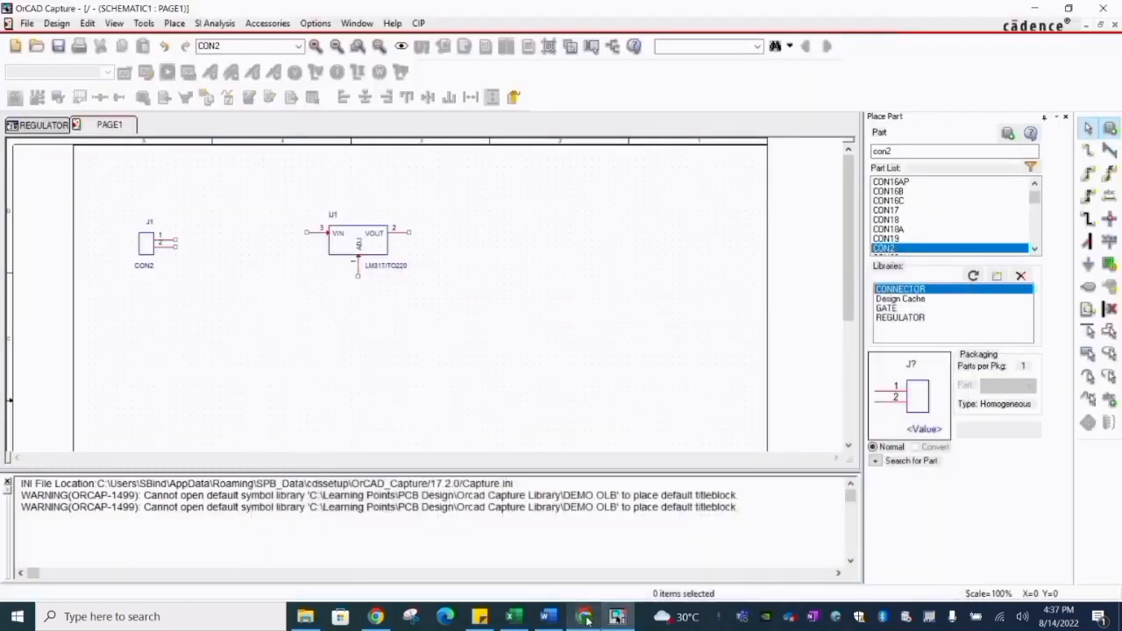
left_click(899, 299)
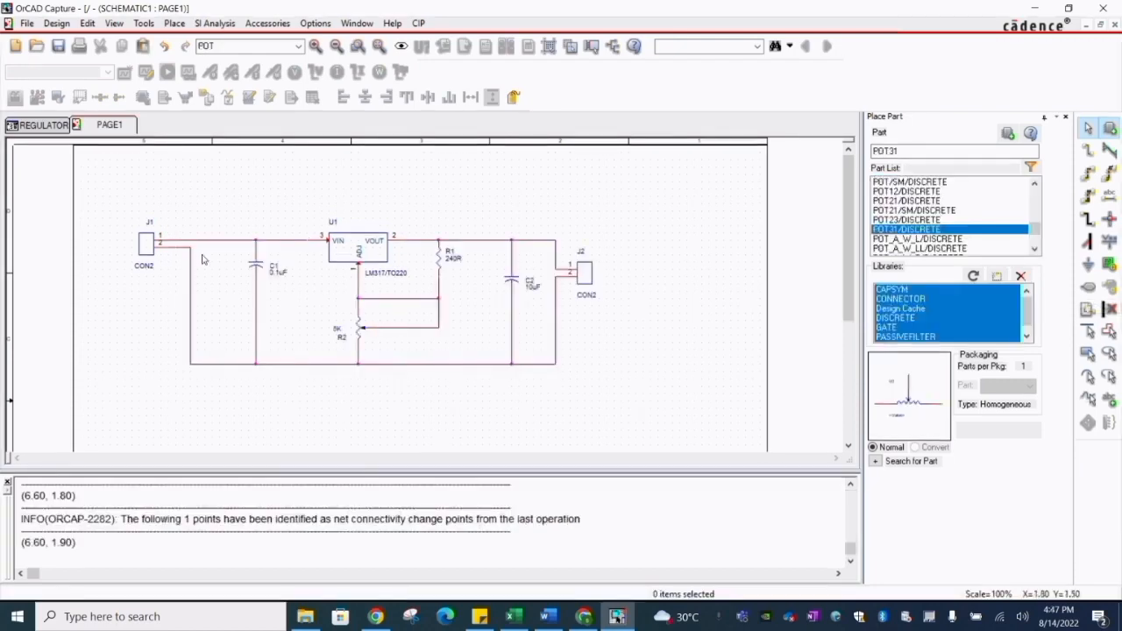
- Move connector J1 closer to C1 and shift the vertical wire of its pin 2 the same way, consulting the reference circuit in Chrome
left_click_drag(148, 245, 184, 238)
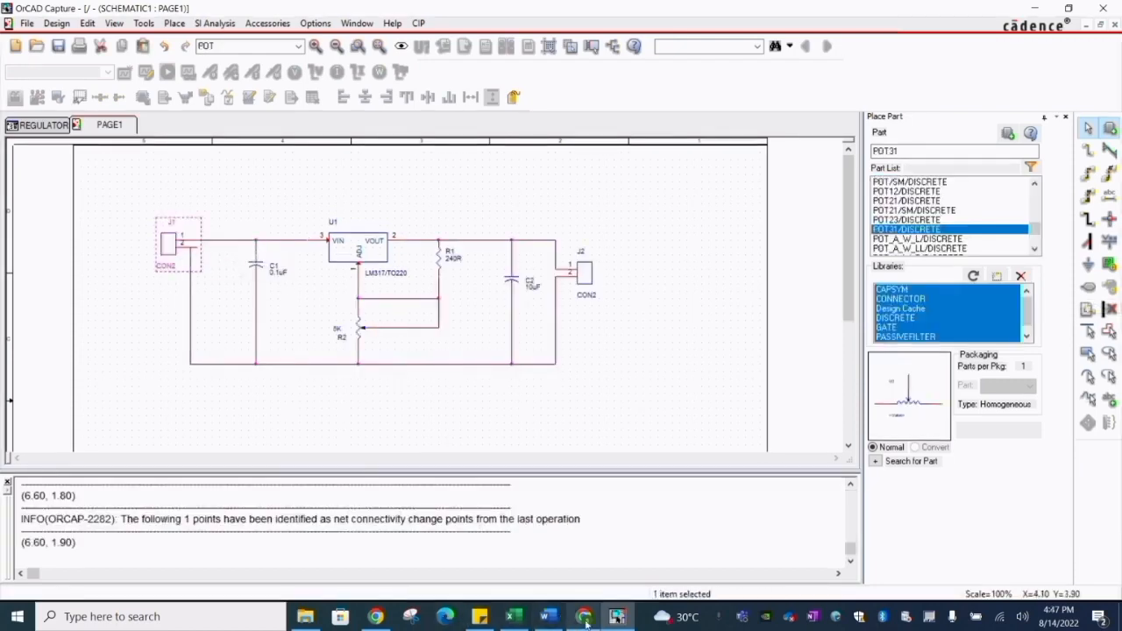
left_click(583, 616)
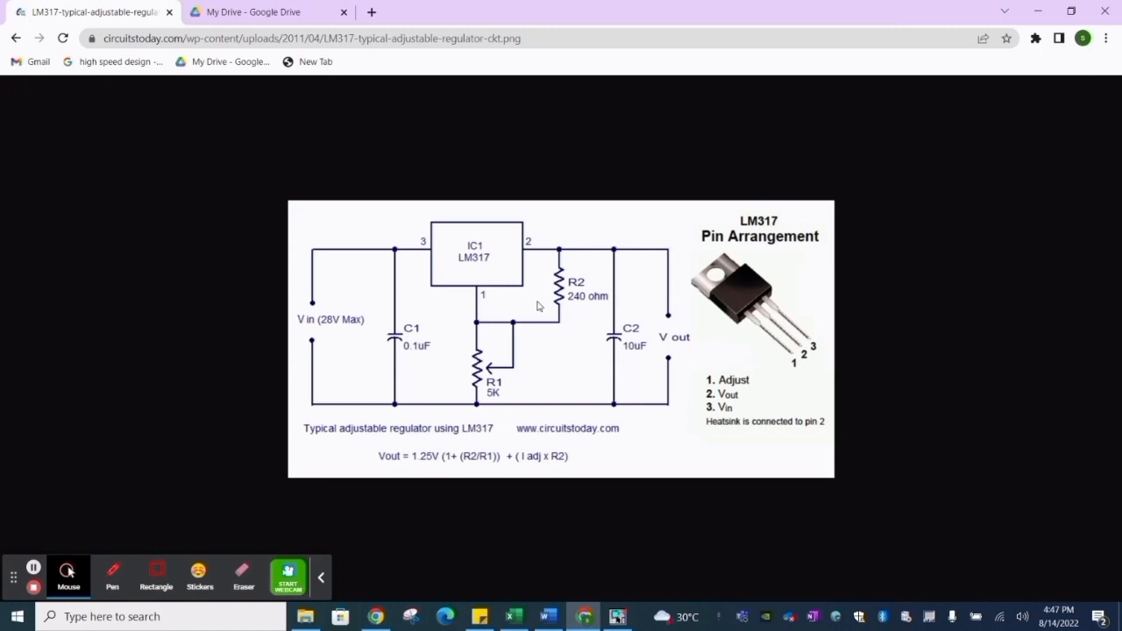
left_click(1036, 11)
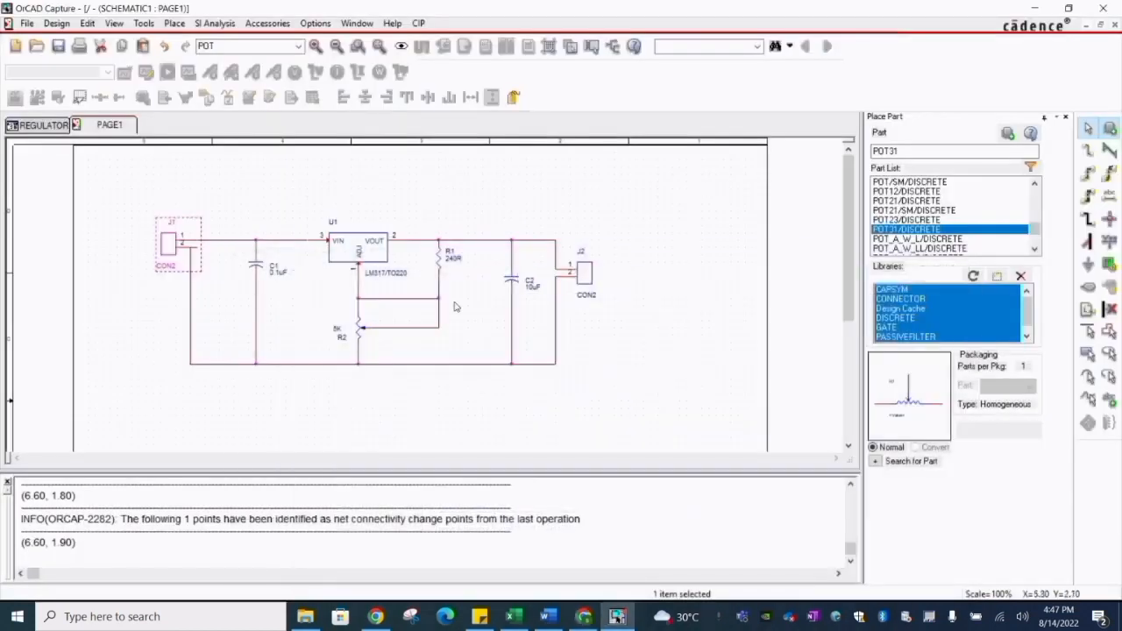
left_click(222, 299)
left_click(191, 307)
left_click_drag(191, 307, 205, 306)
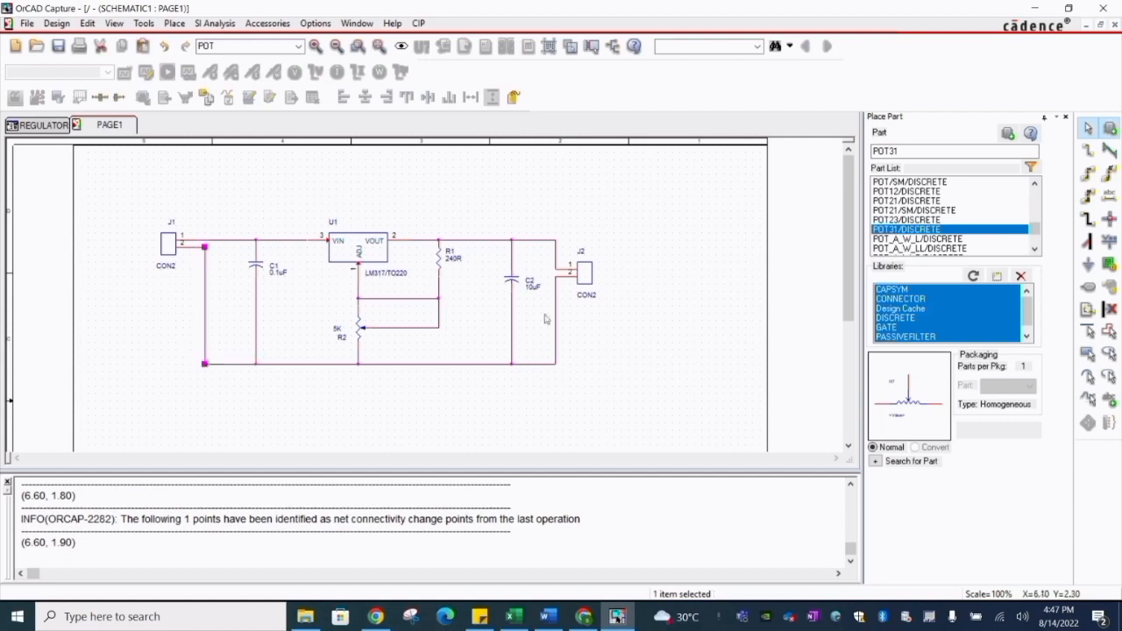
left_click(466, 266)
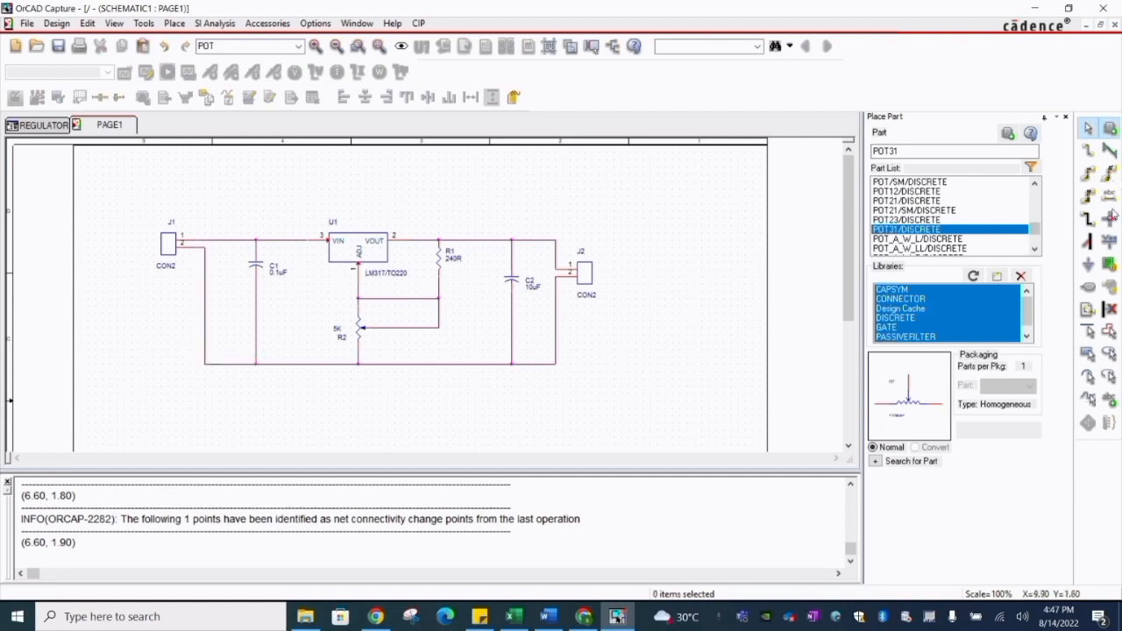
- Place a GND/CAPSYM ground symbol just below the bottom net under potentiometer R2 and end placement
left_click(1087, 264)
left_click(437, 271)
left_click(442, 287)
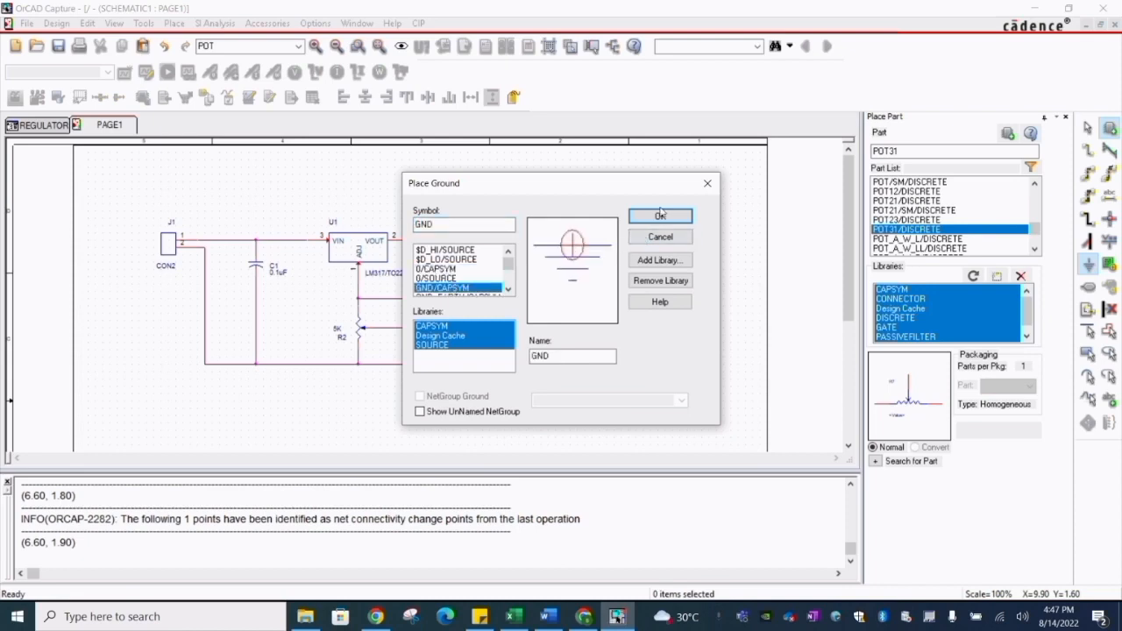
left_click(659, 216)
left_click(359, 373)
key("Escape")
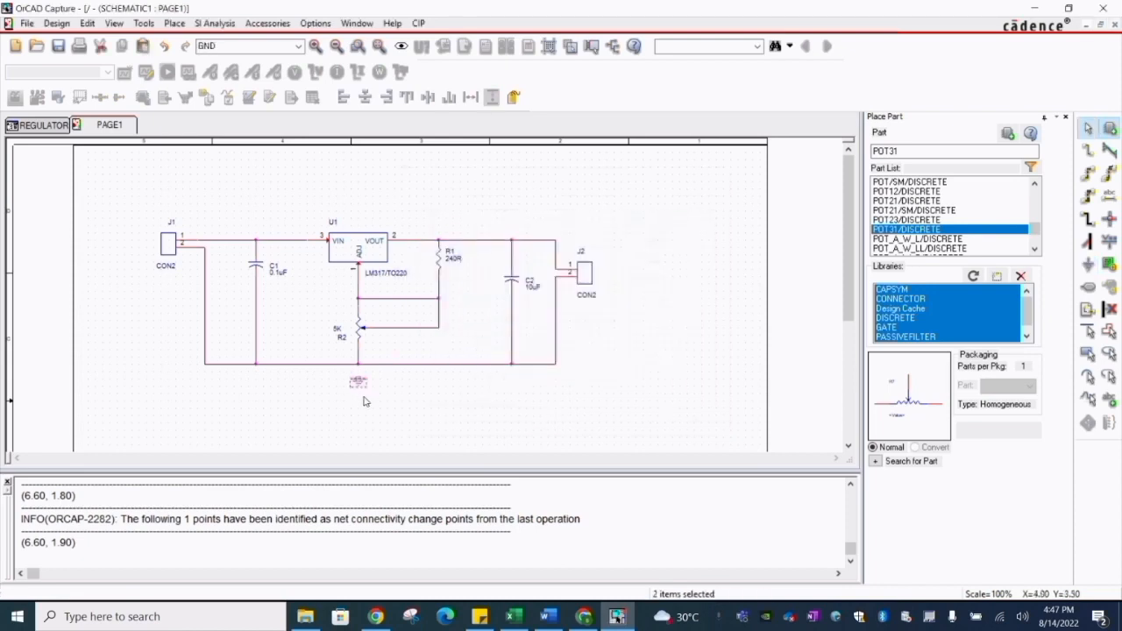
- Wire the ground symbol to the bottom net at the R2 junction
key("w")
left_click(359, 370)
left_click(358, 365)
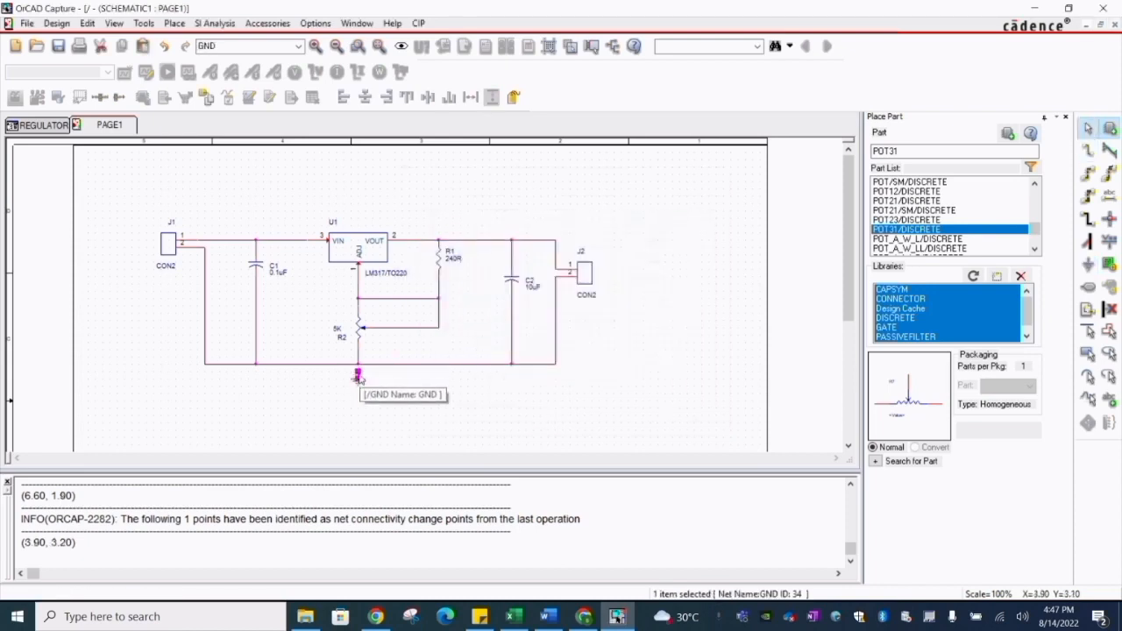
key("Escape")
left_click(384, 383)
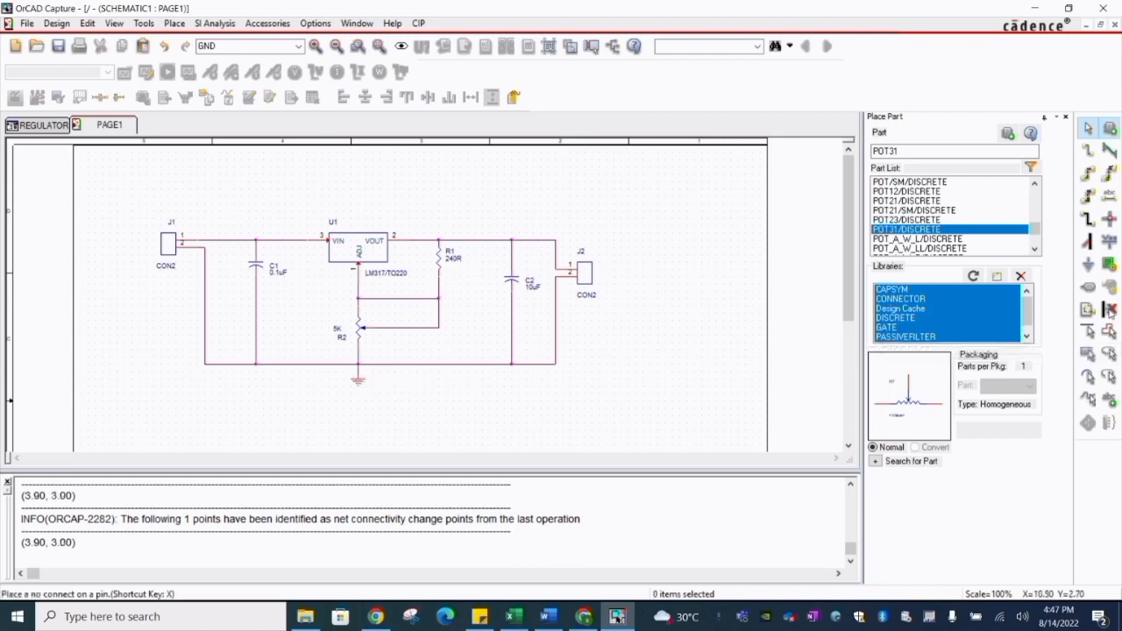
- Place a VCC/CAPSYM power symbol above C1, connect it to the input net and rename it VIN
left_click(1110, 245)
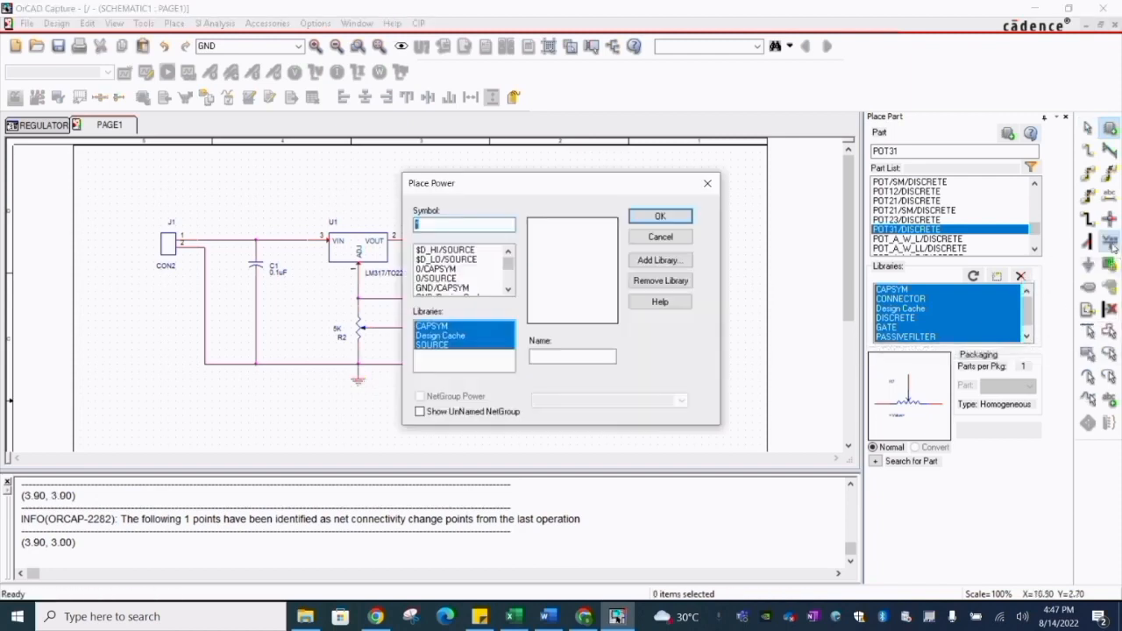
scroll(453, 277, "down", 5)
left_click(468, 251)
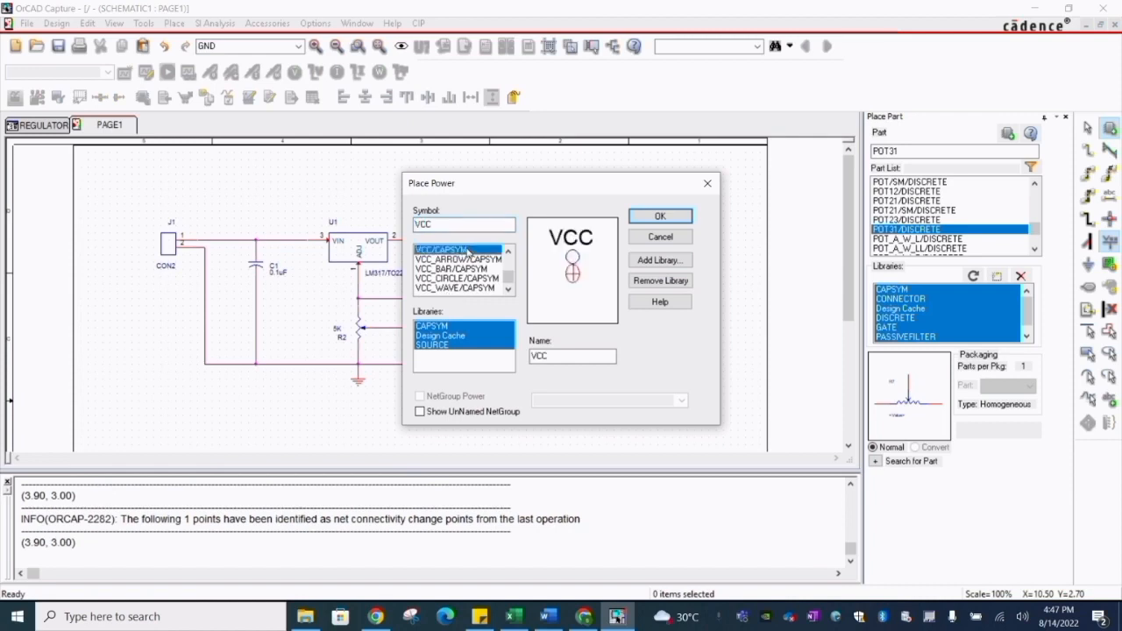
left_click(660, 217)
left_click(255, 239)
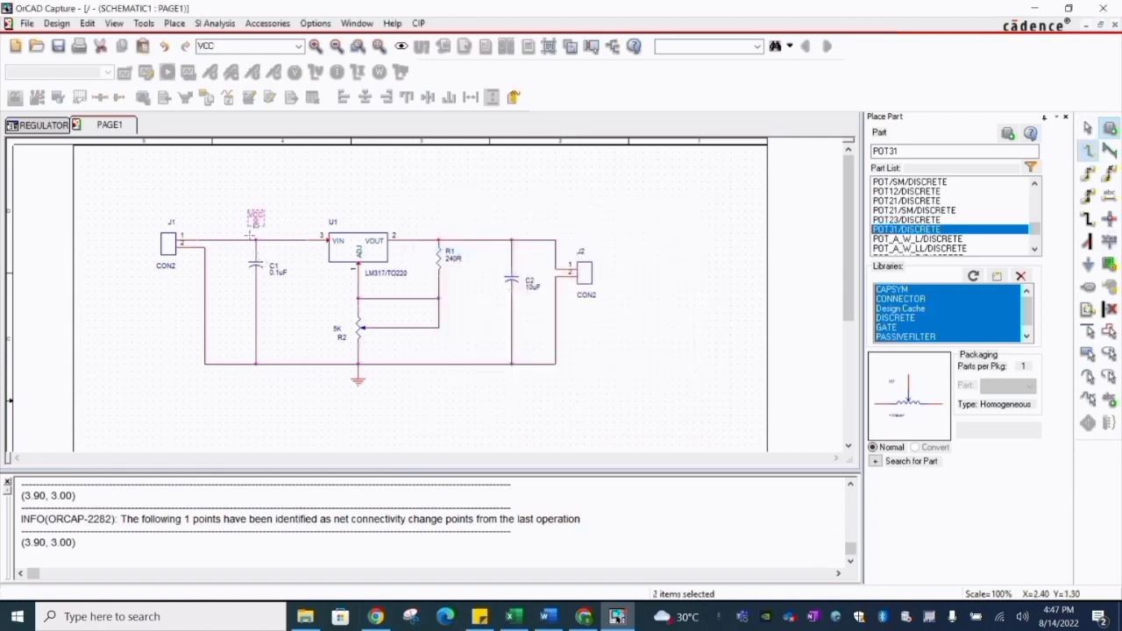
key("Escape")
double_click(258, 216)
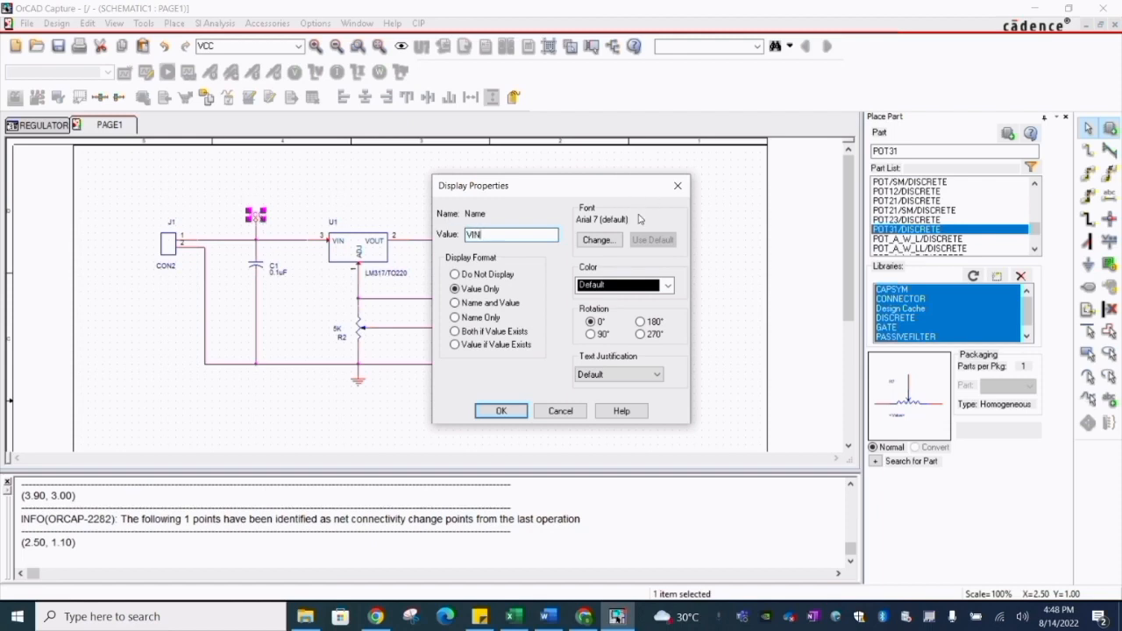
left_click(512, 413)
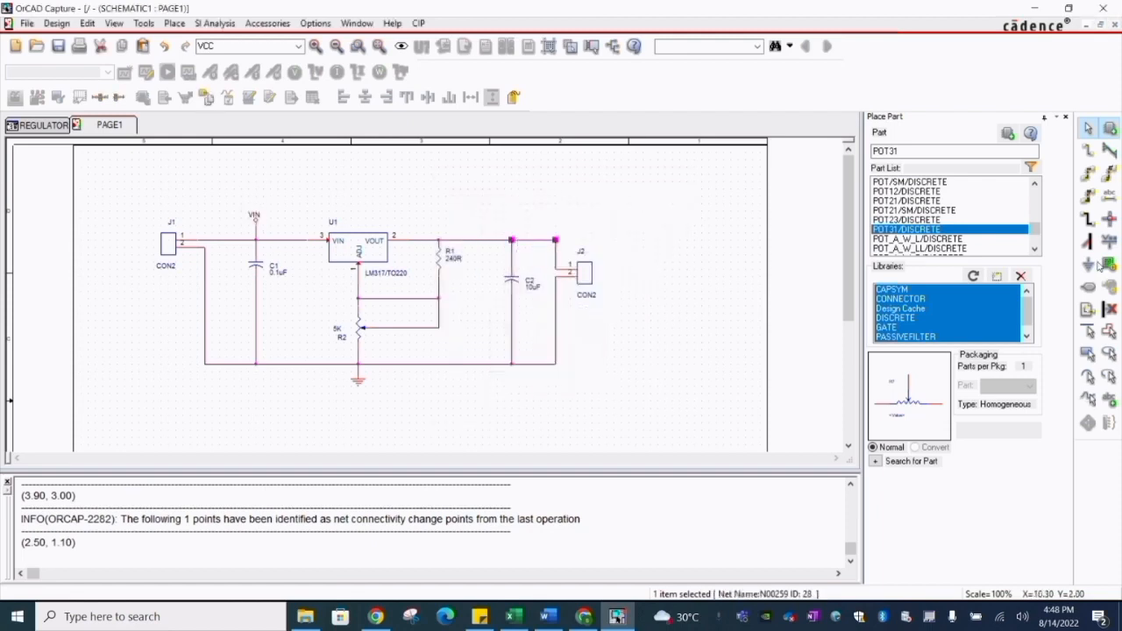
- Place a VCC_BAR/CAPSYM power symbol above R1 on the regulator's output side and end placement
left_click(1109, 195)
left_click(698, 183)
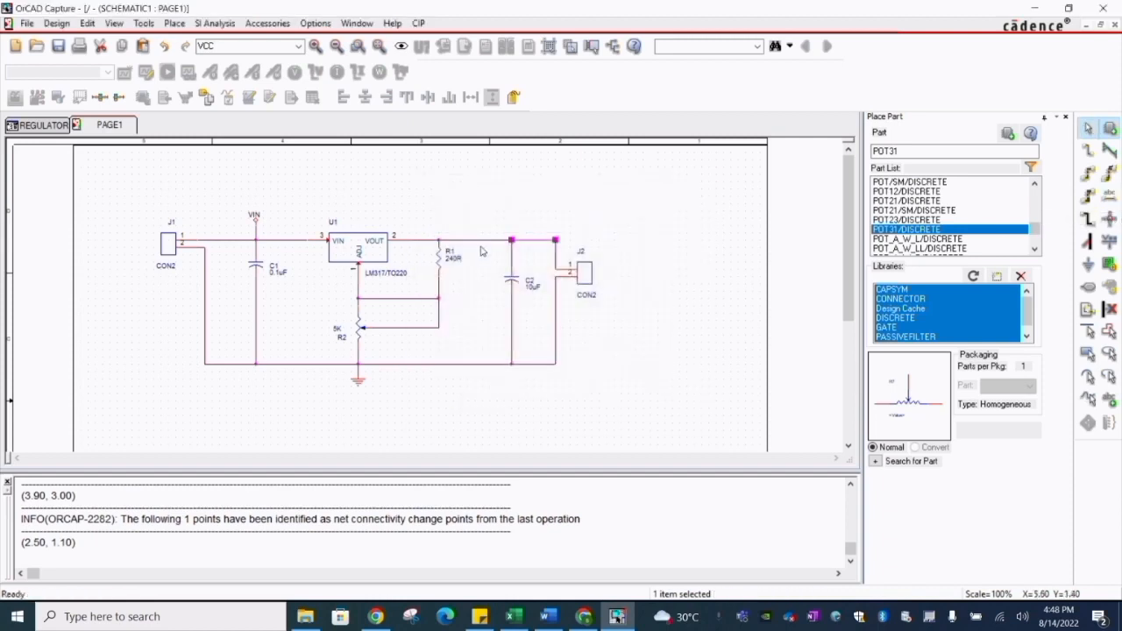
left_click(1109, 239)
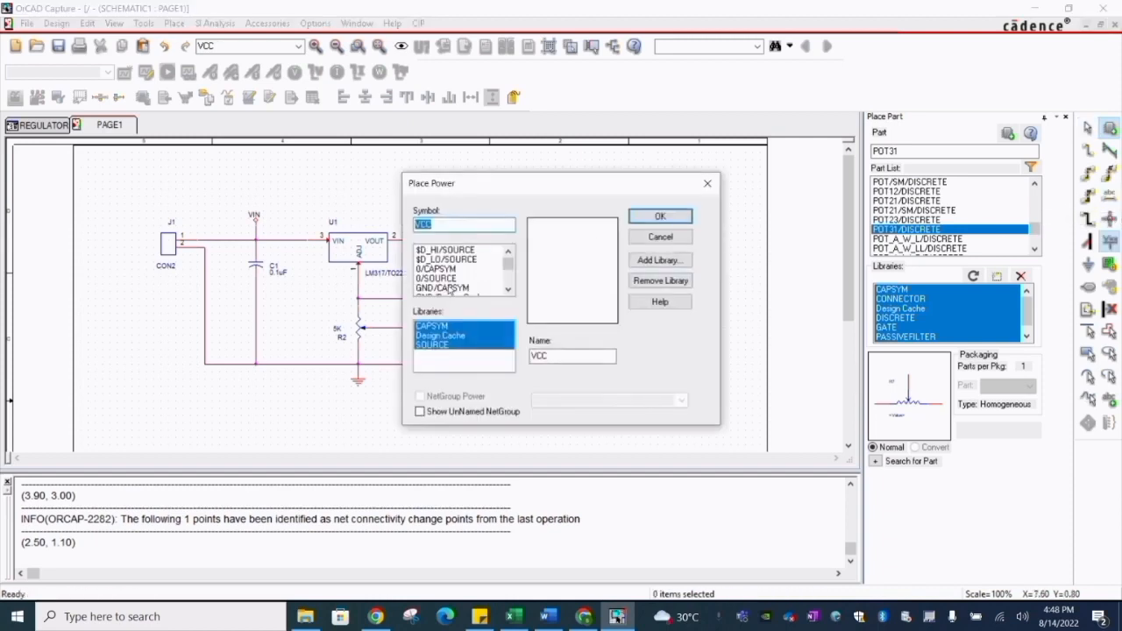
left_click(459, 251)
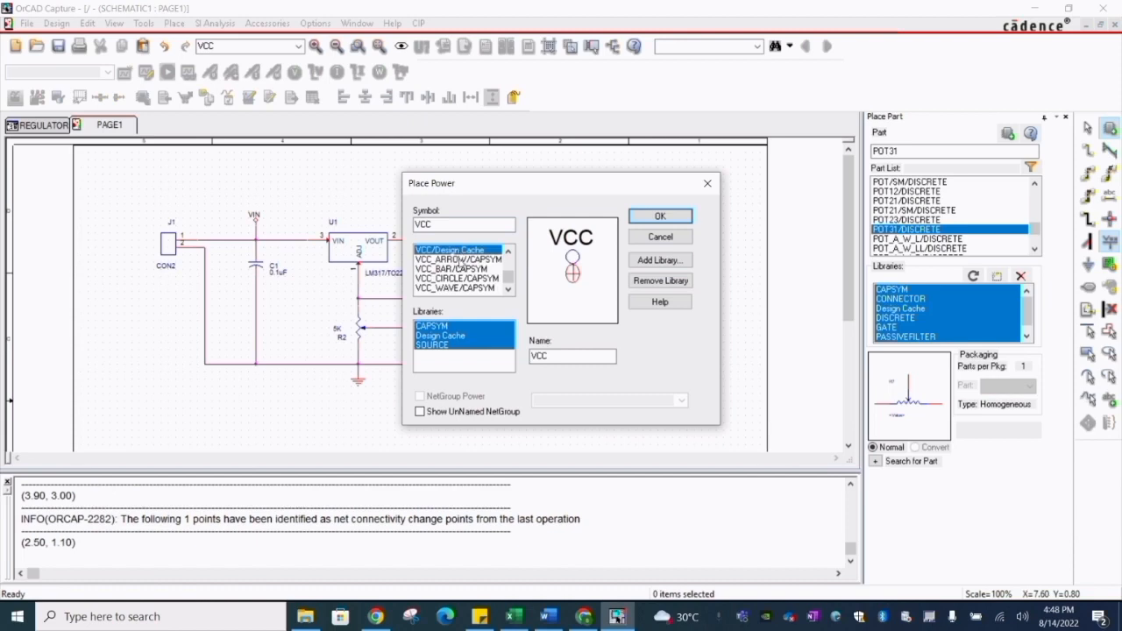
left_click(459, 260)
left_click(457, 269)
left_click(660, 216)
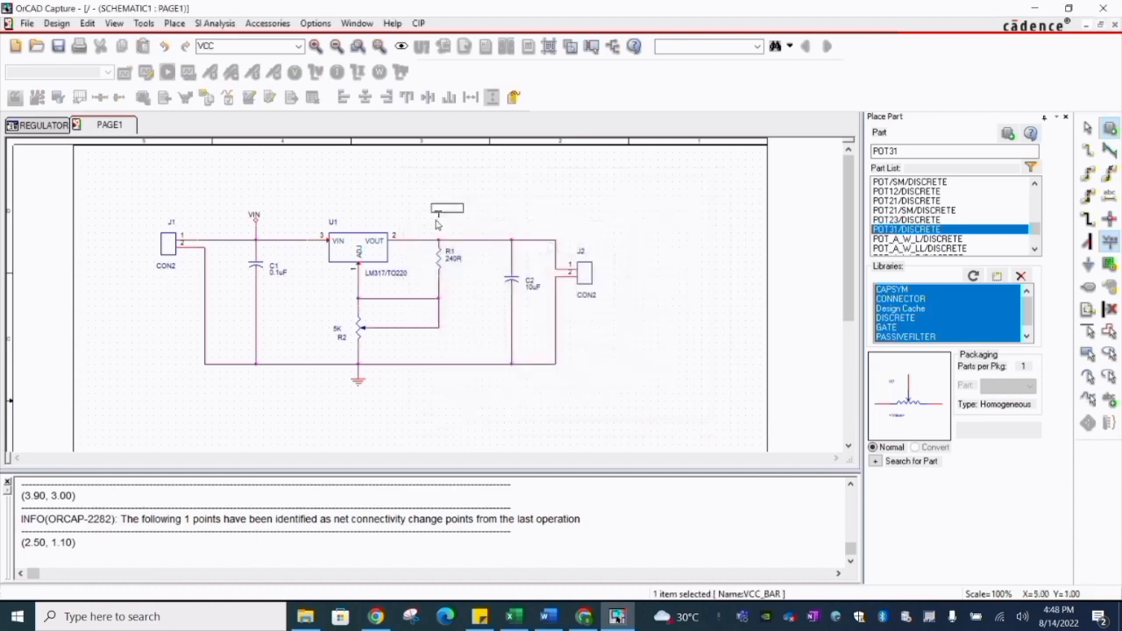
left_click(436, 224)
key("Escape")
- Wire the VCC_BAR symbol to the output net at the R1 junction and rename it VOUT
key("w")
left_click(438, 217)
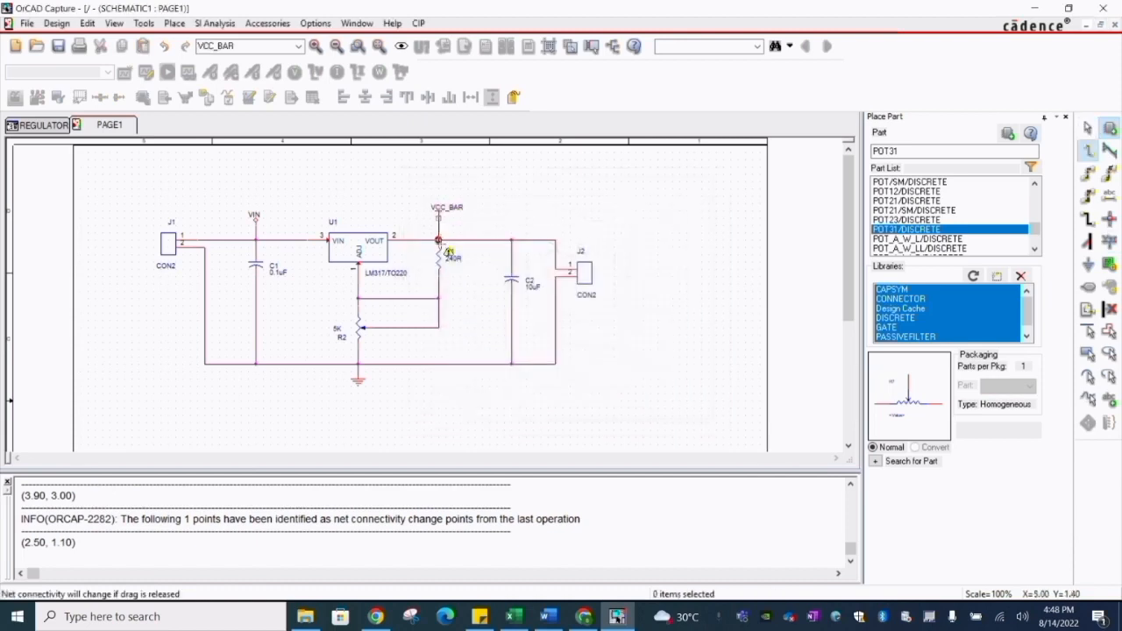
left_click(438, 239)
key("Escape")
double_click(455, 213)
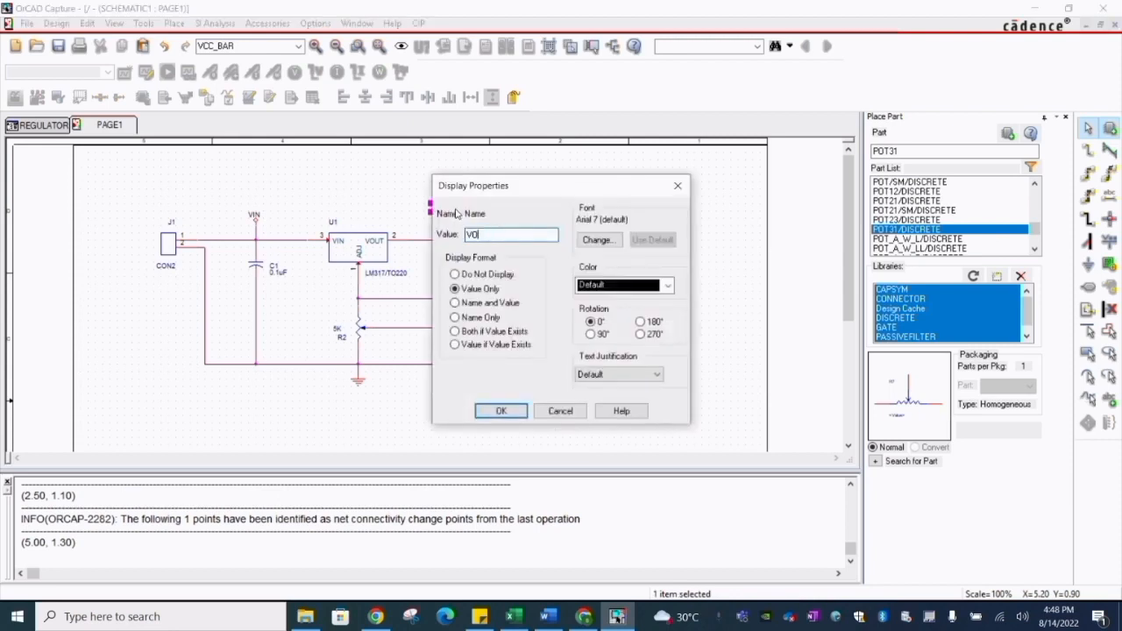
left_click(501, 410)
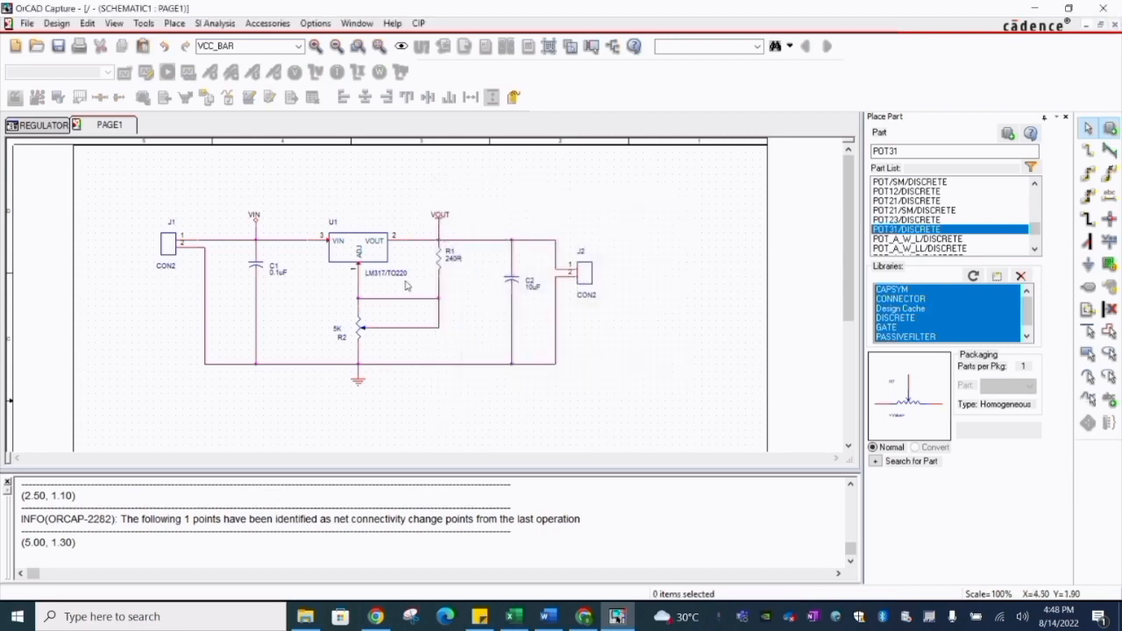
- Move capacitor C1 down between the input and ground nets so it is level with C2
left_click(272, 274)
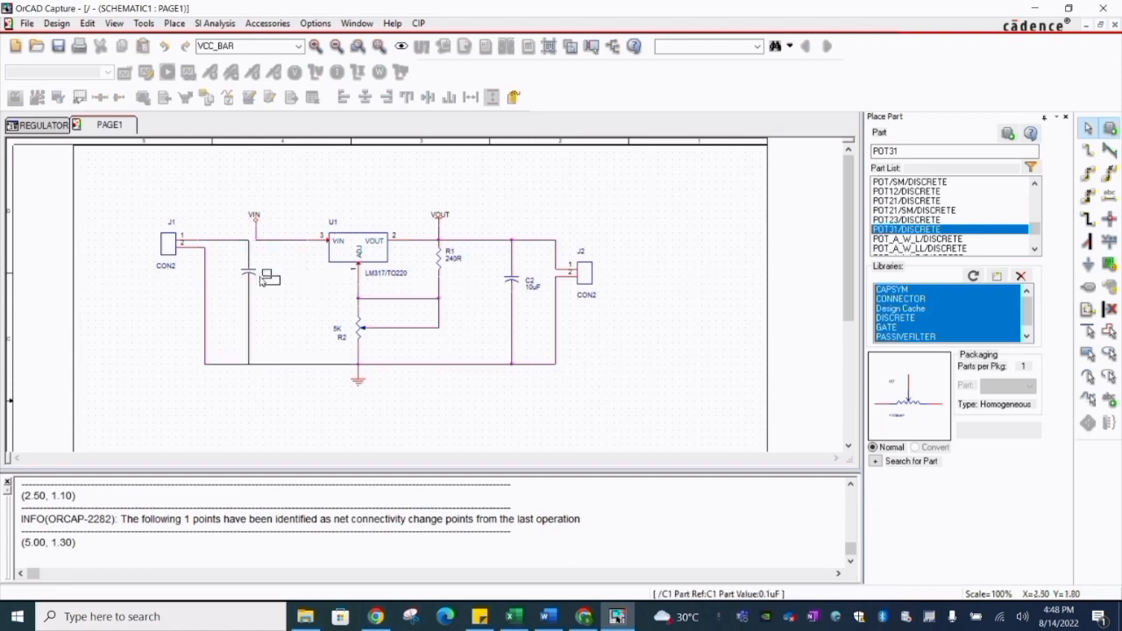
left_click(421, 340)
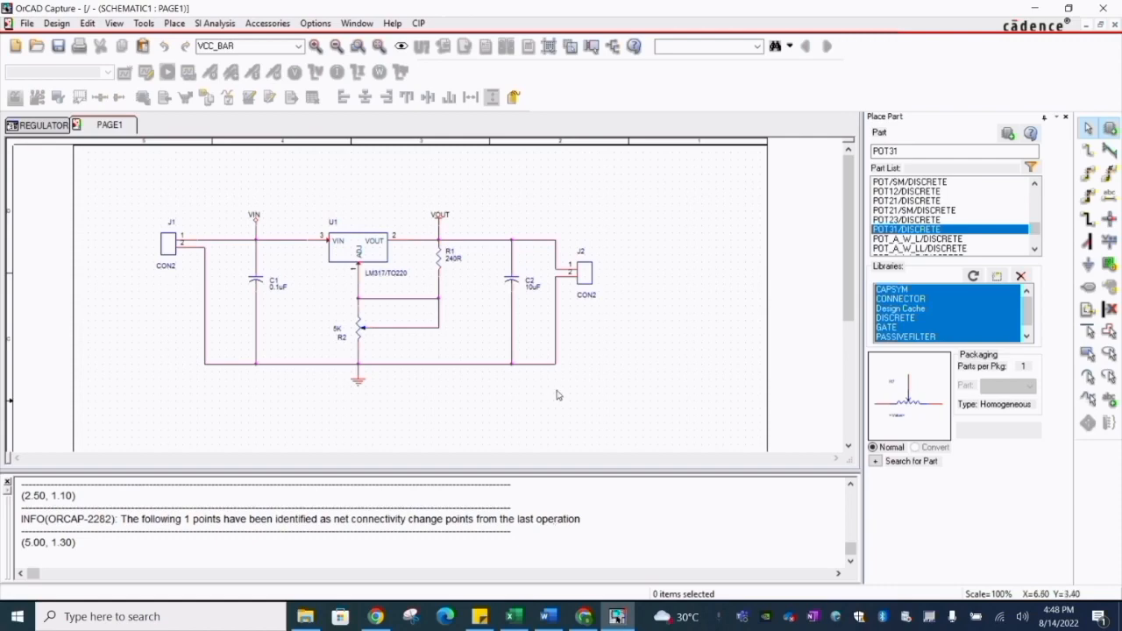
left_click(583, 617)
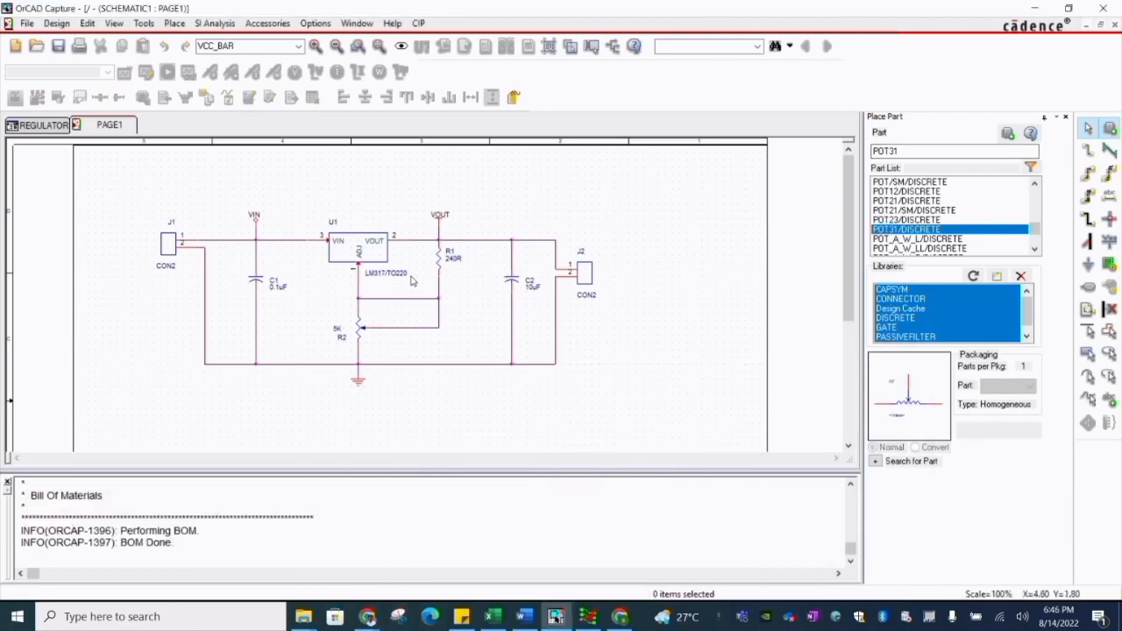
- Review the part numbers, manufacturers, quantities and PCB footprints listed for U1 through R2 on Sheet2 of the Excel parts workbook
left_click(492, 616)
left_click(298, 366)
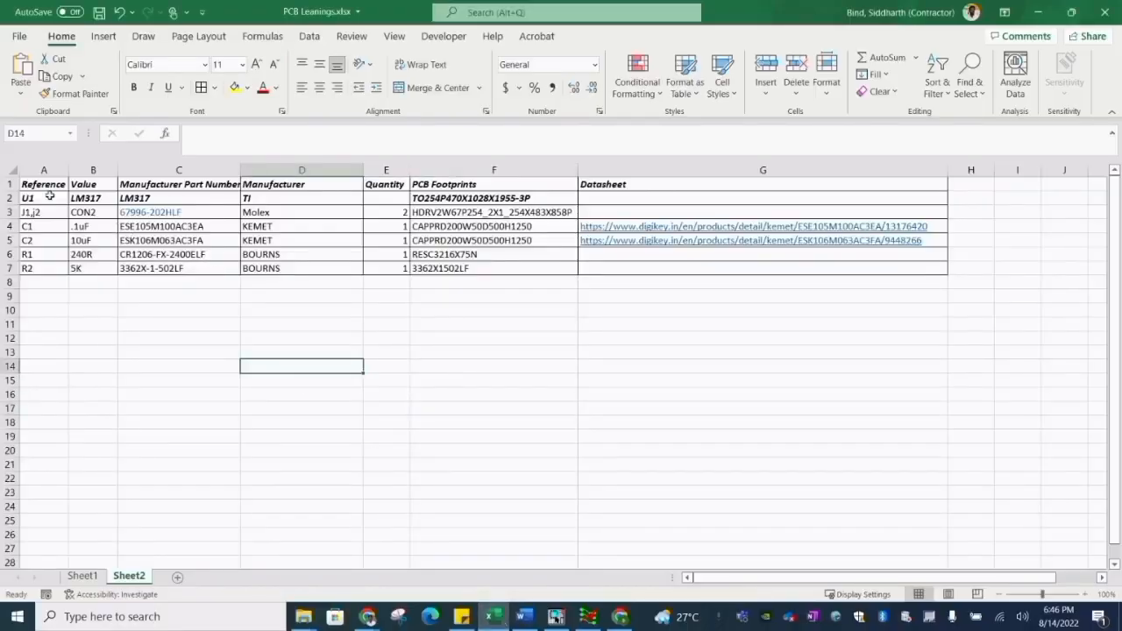
left_click_drag(50, 196, 535, 265)
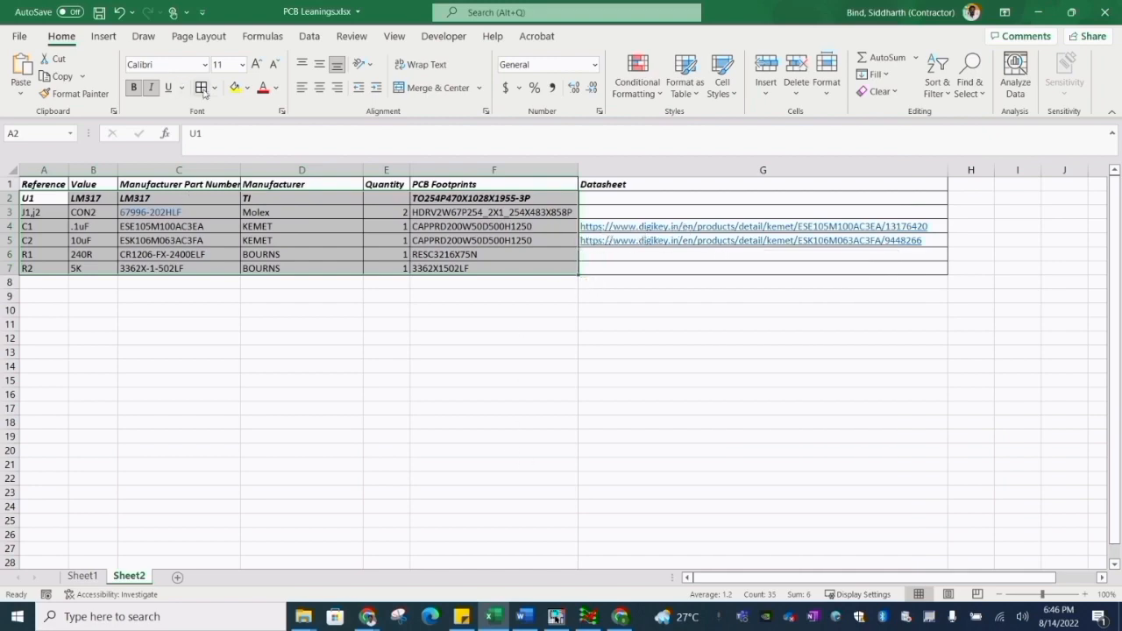
- Switch to Allegro and inspect the TO254P470X1028X1955-3P footprint in the 3D viewer, closing the viewer when done
key("alt+Tab")
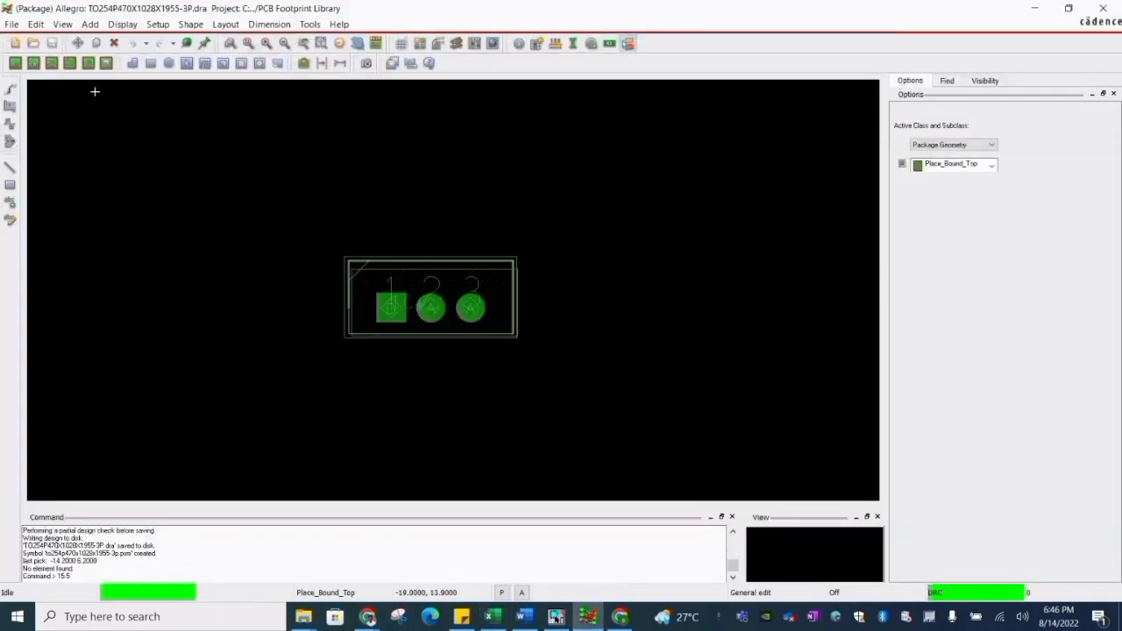
left_click(360, 46)
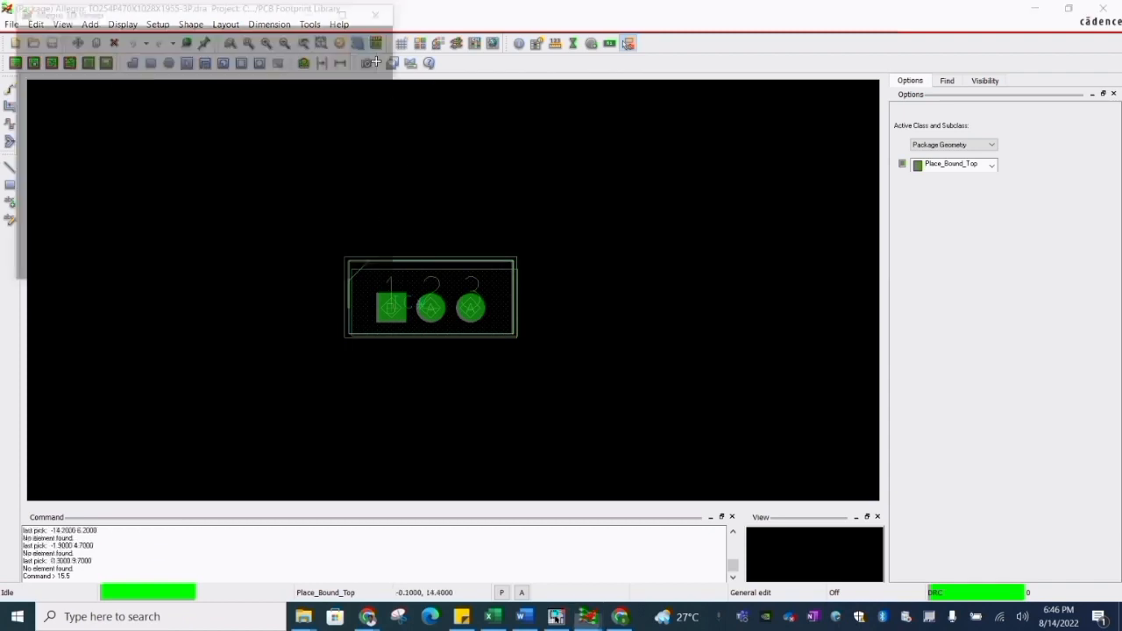
left_click(348, 10)
left_click_drag(541, 290, 563, 370)
mouse_move(599, 313)
left_mouse_down()
mouse_move(511, 299)
mouse_move(614, 316)
left_mouse_up()
left_click(1103, 8)
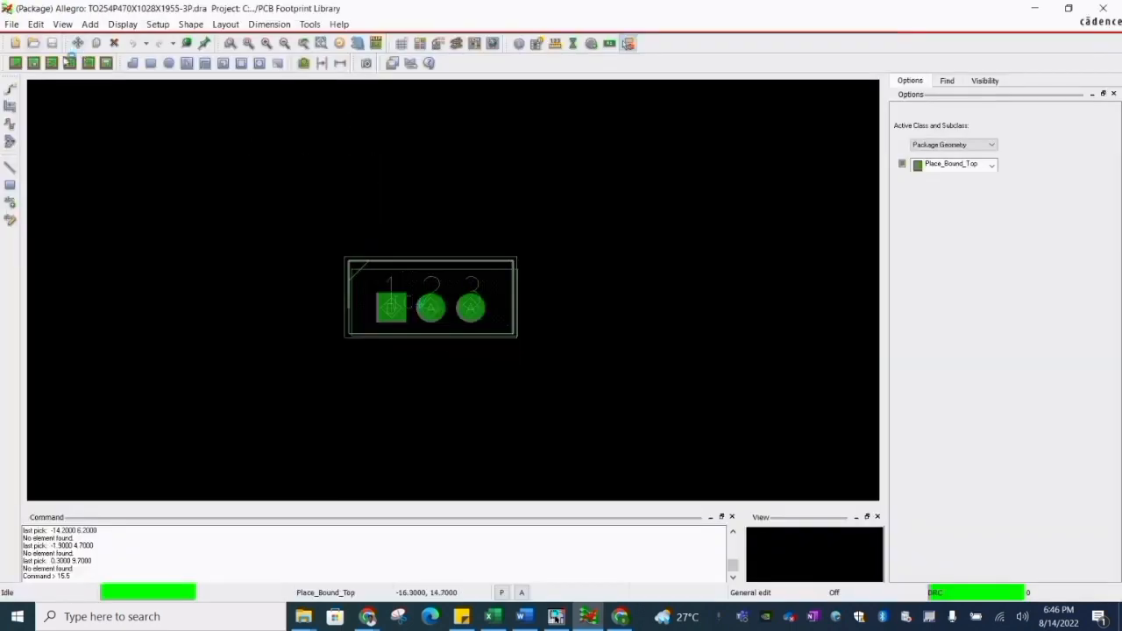
- Open the 3362X1502LF footprint drawing from the PCB Footprint Library
double_click(165, 127)
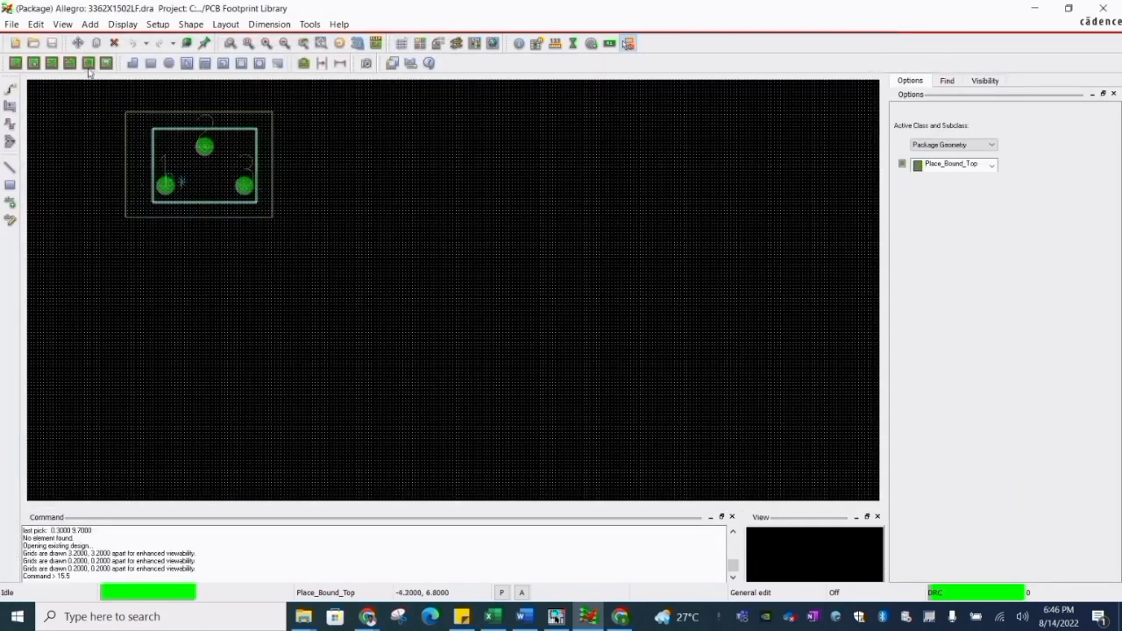
- Inspect the 3362X1502LF footprint from several angles in the 3D viewer, closing the viewer when done
left_click(406, 46)
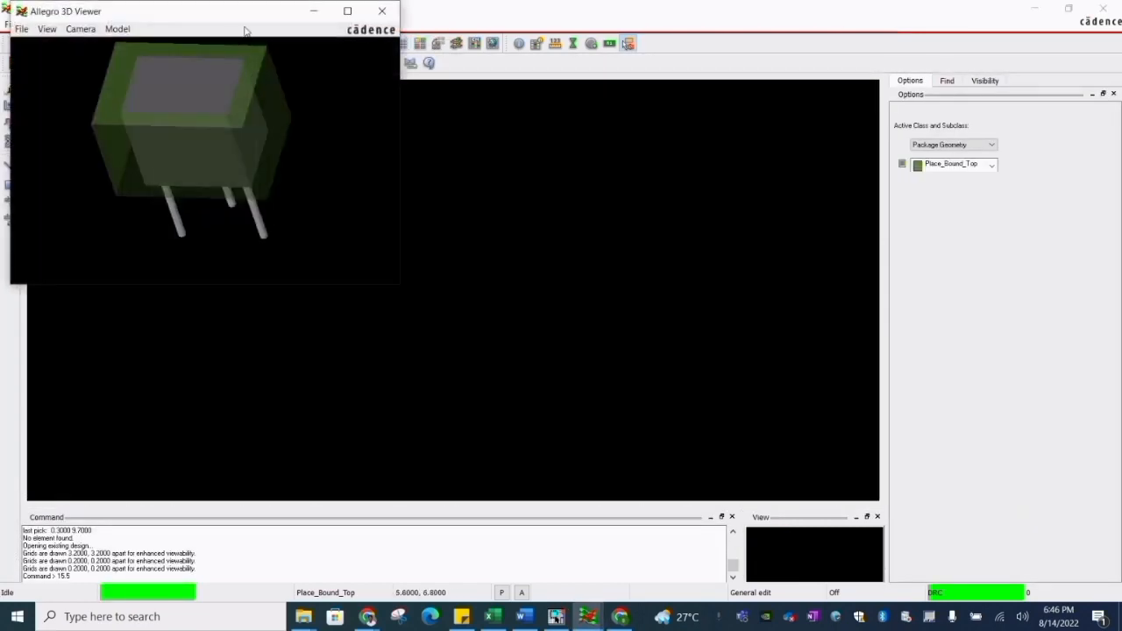
left_click_drag(261, 17, 578, 149)
left_click(652, 145)
left_click_drag(643, 159, 659, 254)
left_click(1102, 8)
- Open the CAPPRD200W50D500H1250 footprint drawing, discarding changes to 3362X1502LF, and inspect it in the 3D viewer
left_click(34, 42)
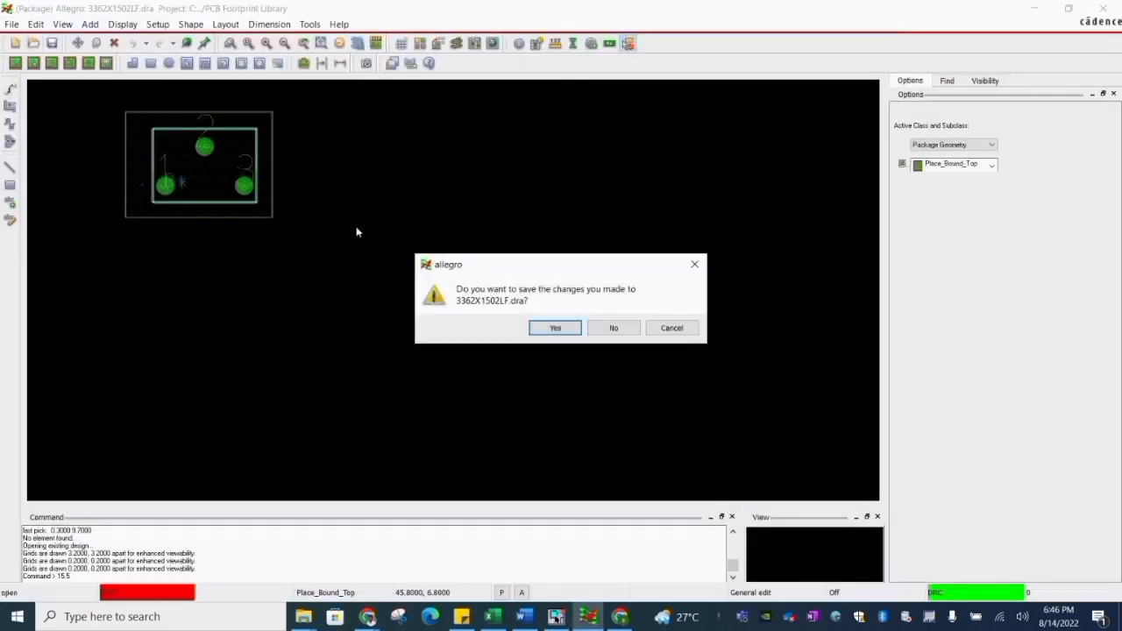
left_click(606, 330)
double_click(148, 138)
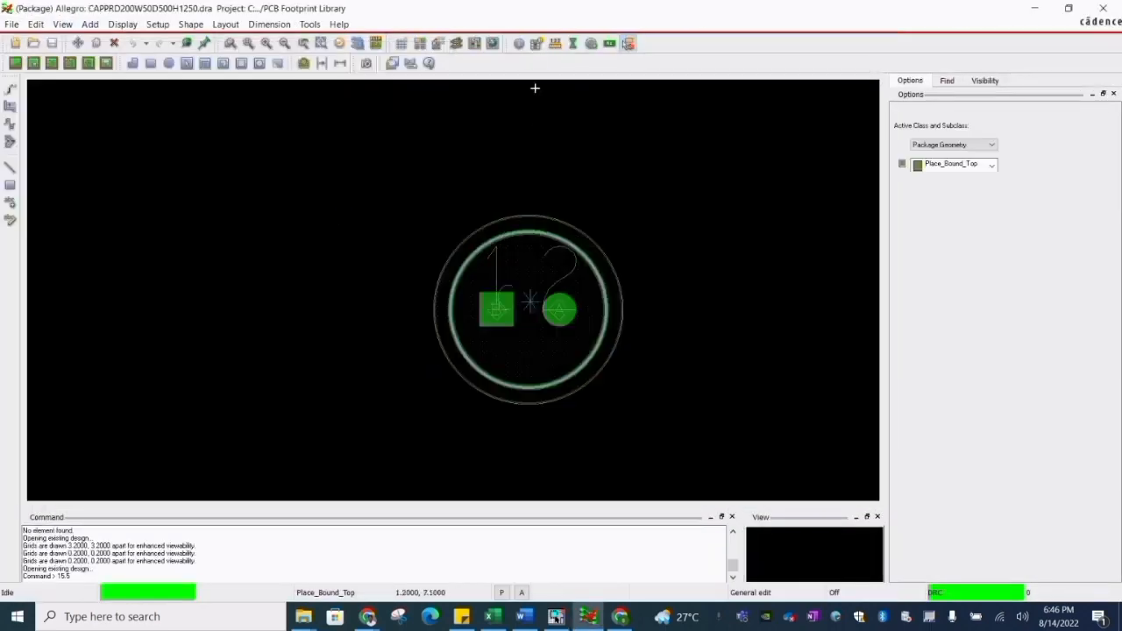
left_click(357, 44)
left_click(348, 12)
left_click_drag(438, 166, 606, 305)
left_click(1103, 8)
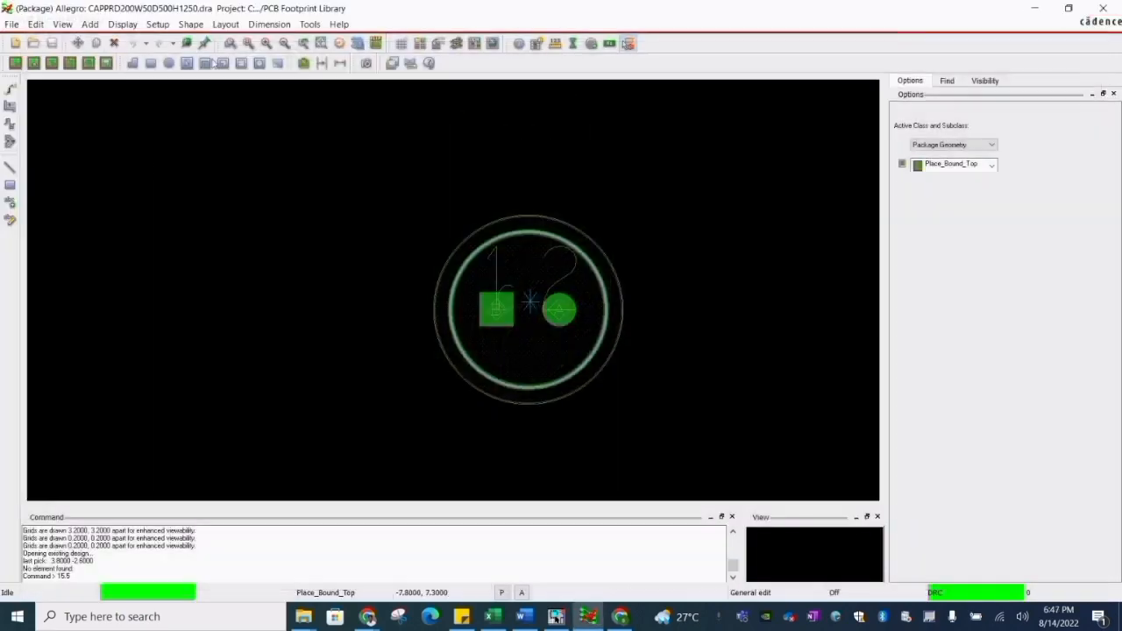
- Open the HDRV2W67P254_2X1_254X483X858P footprint drawing and inspect its model in the 3D viewer, including the pad side
left_click(33, 43)
double_click(202, 167)
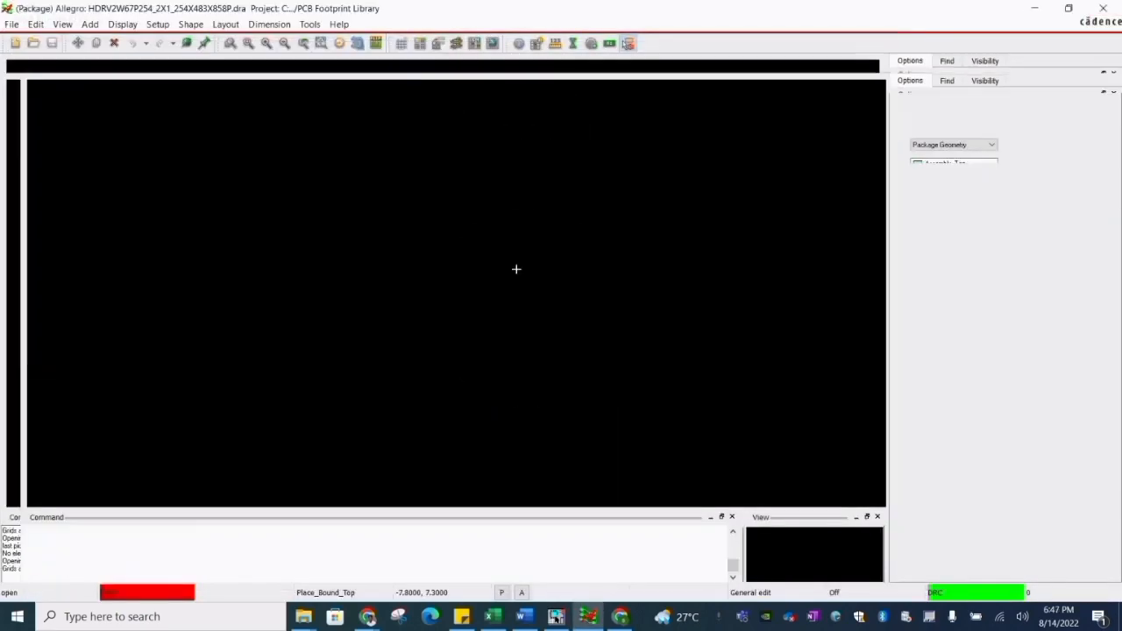
left_click(357, 44)
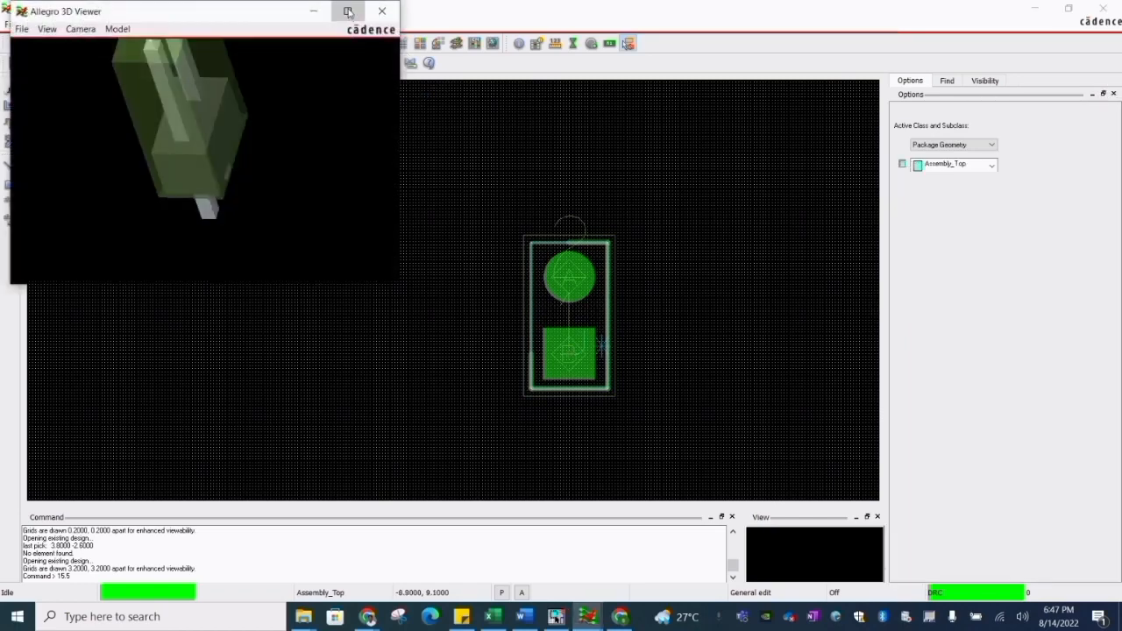
left_click(346, 10)
left_click_drag(529, 293, 572, 292)
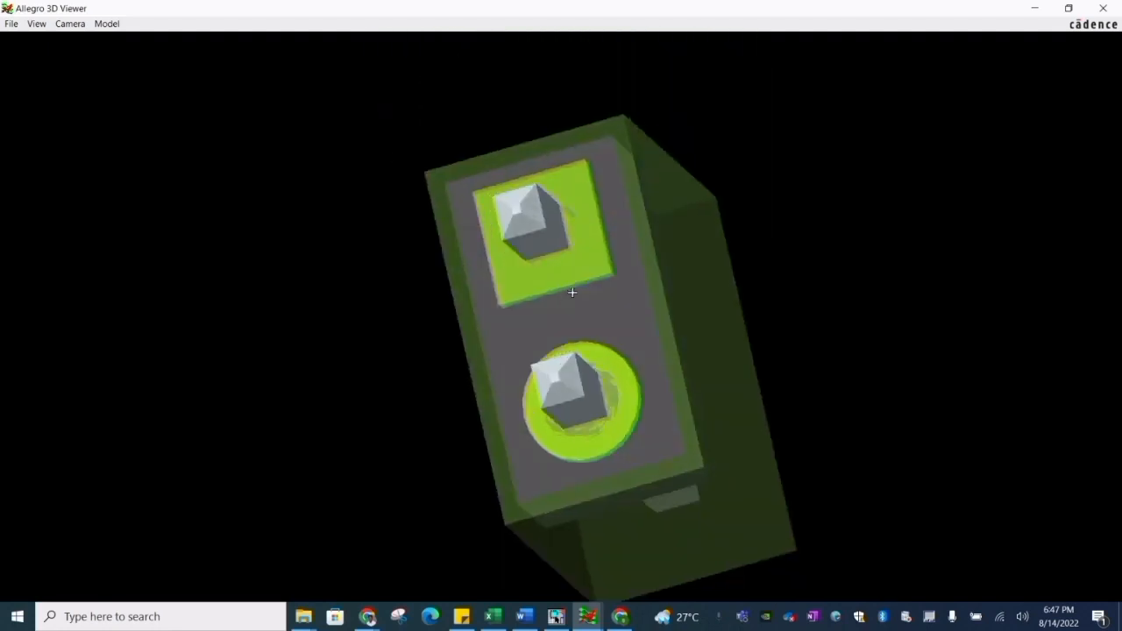
left_click(1103, 8)
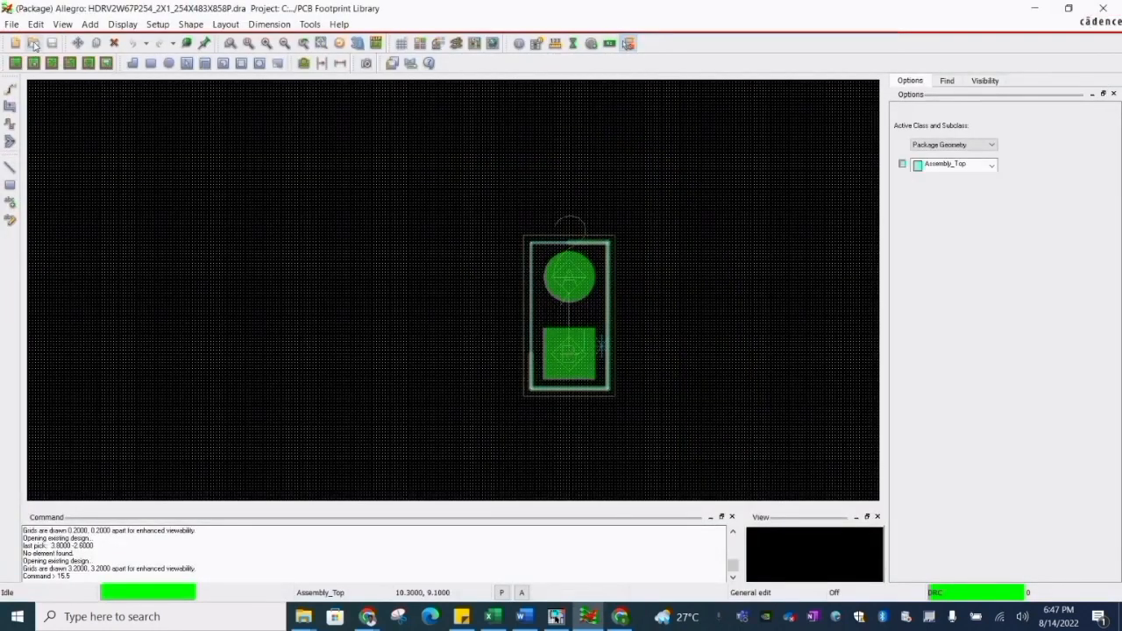
- Open the RESC3216X75N footprint drawing and rotate its model in the 3D viewer to inspect it
left_click(34, 43)
double_click(201, 160)
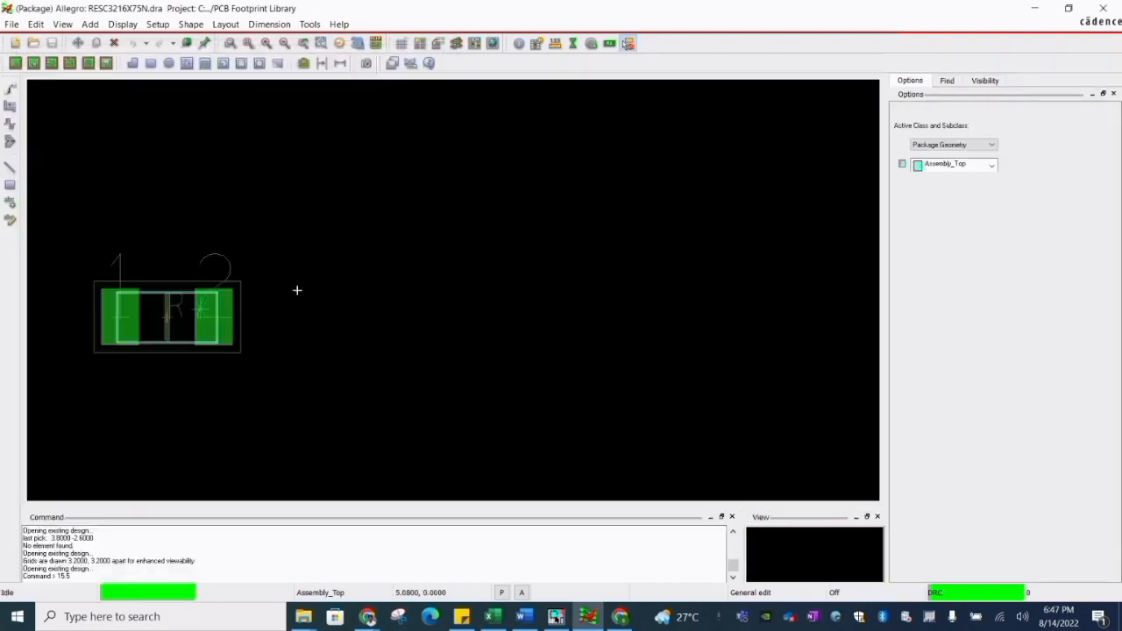
left_click(358, 43)
left_click(360, 14)
left_click_drag(516, 330, 560, 245)
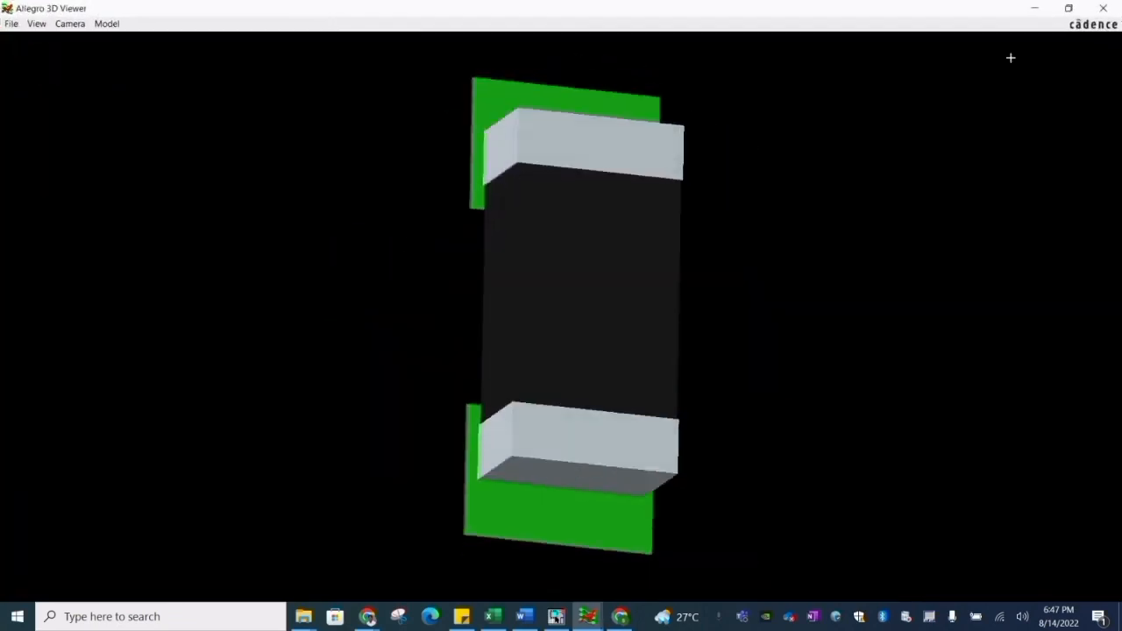
left_click(1102, 9)
- Open the TO254P470X1028X1955-3P footprint drawing and enable the display of plated holes in the design parameters
left_click(33, 43)
double_click(189, 181)
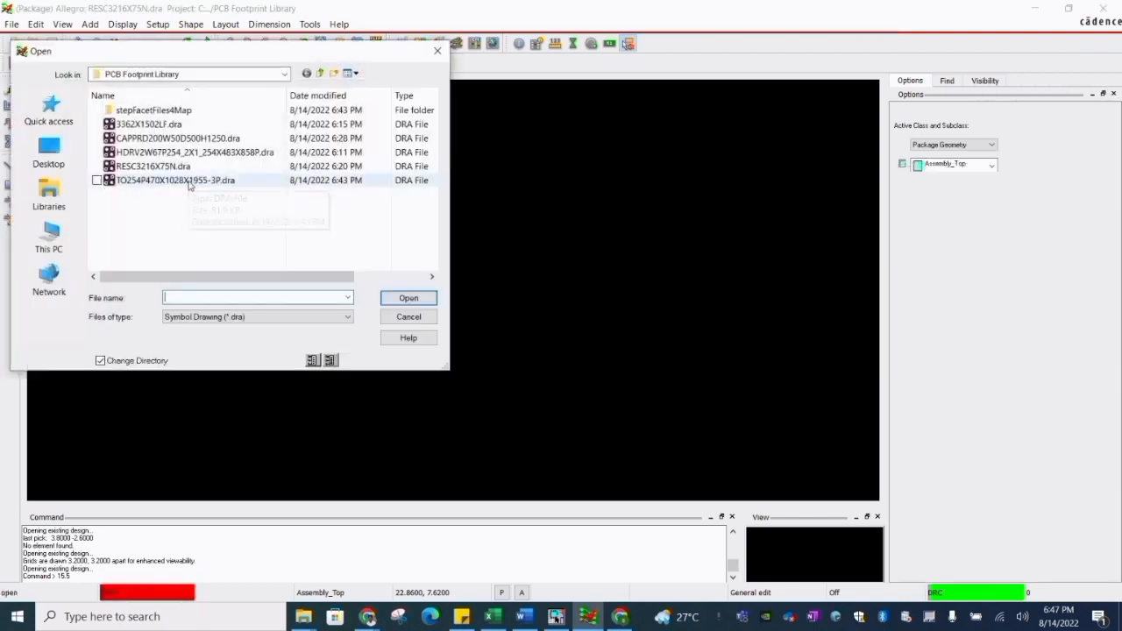
scroll(415, 318, "up", 2)
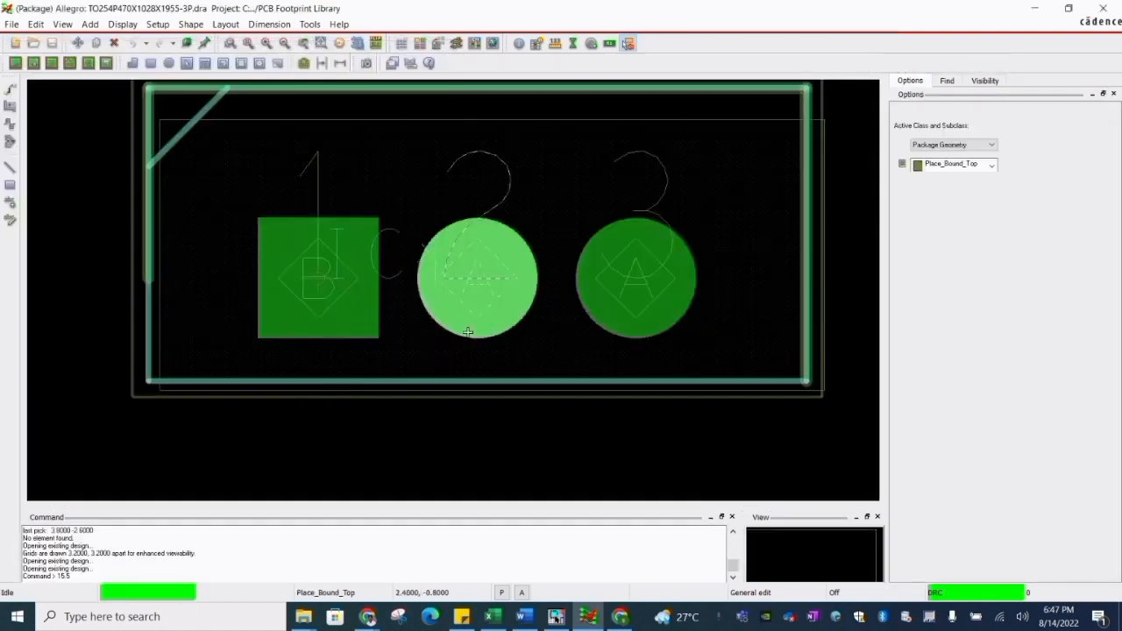
scroll(468, 333, "down", 2)
scroll(460, 307, "up", 2)
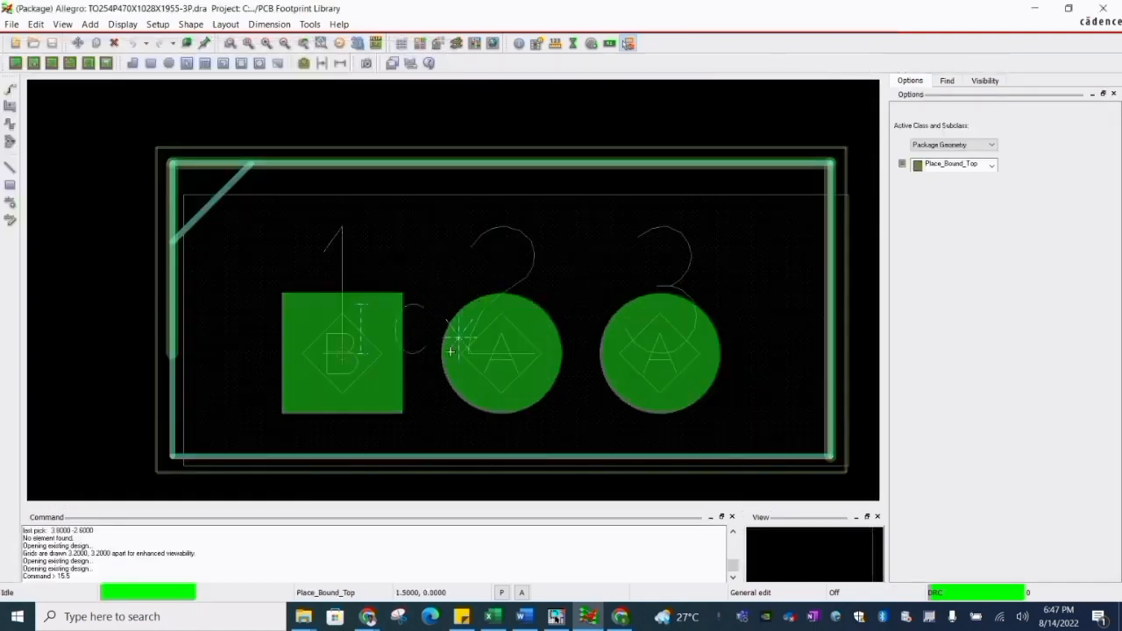
left_click(157, 24)
left_click(192, 41)
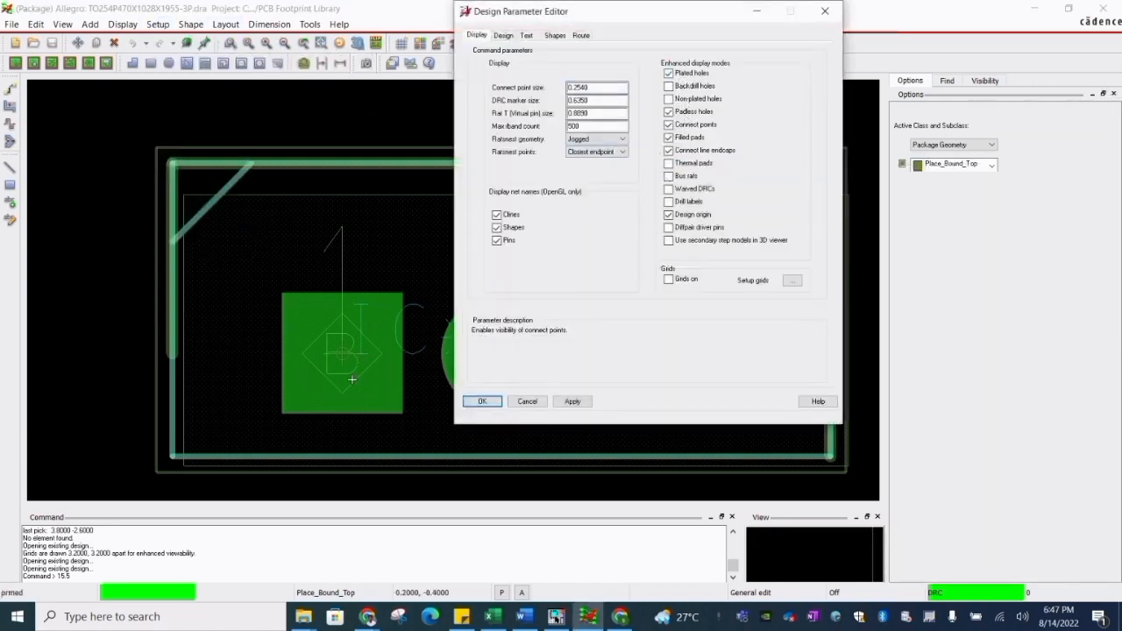
left_click(481, 401)
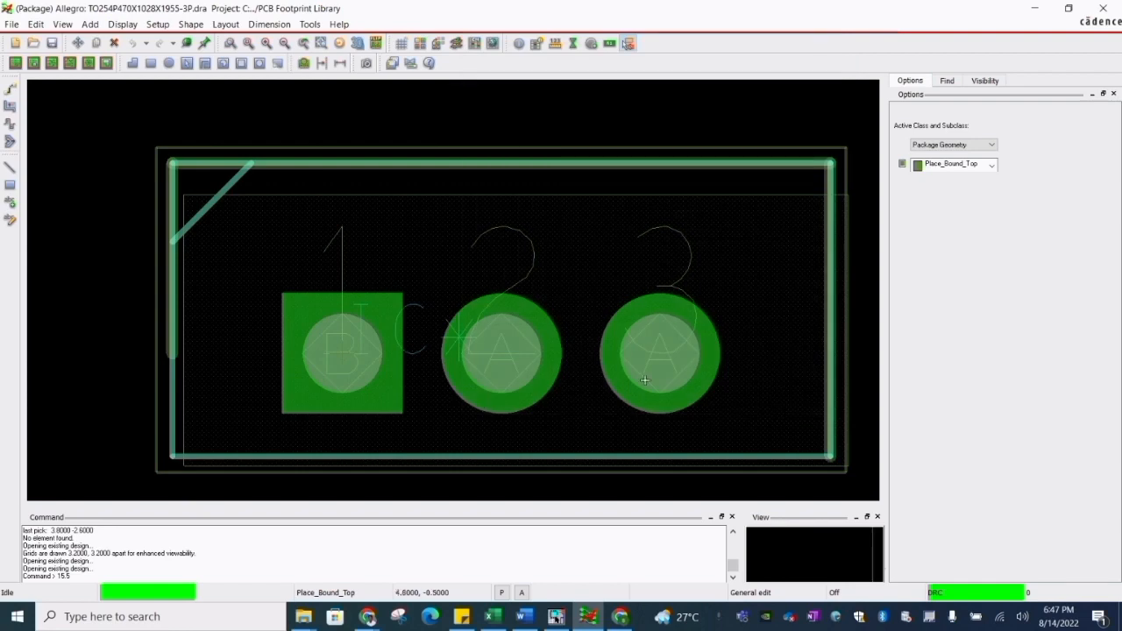
- Save the TO254P470X1028X1955-3P footprint drawing, overwriting the existing file
left_click(53, 44)
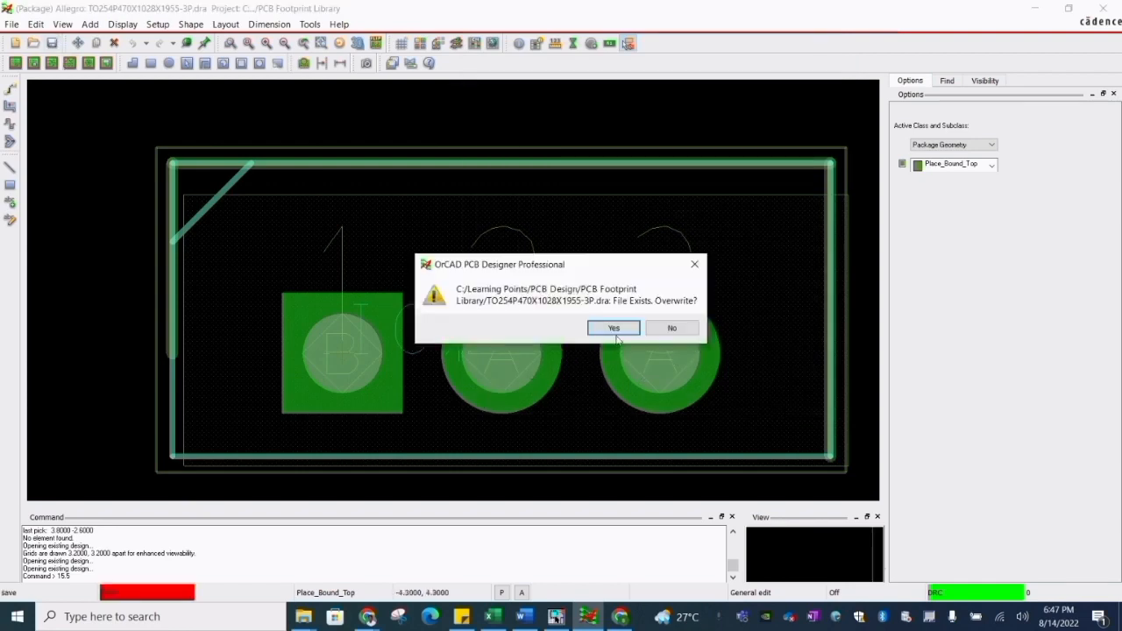
left_click(615, 330)
left_click(234, 103)
scroll(472, 286, "down", 1)
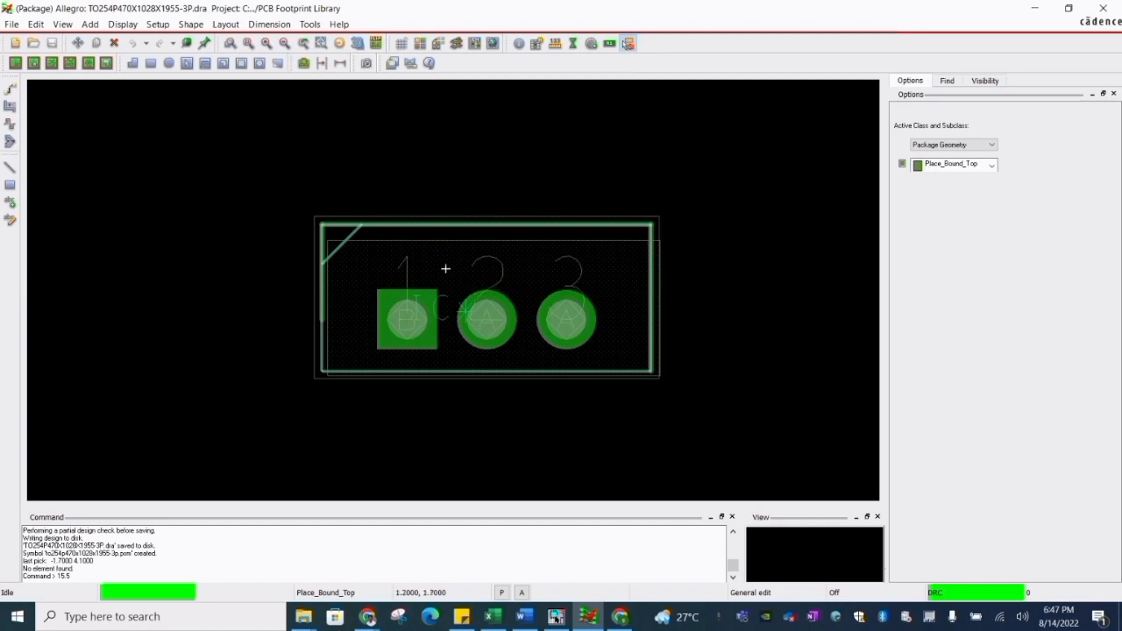
- Open the properties of connectors J1 and J2 in OrCAD Capture and copy their footprint name HDRV2W67P254_2X1_254X483X858P from the Excel parts list
left_click(556, 616)
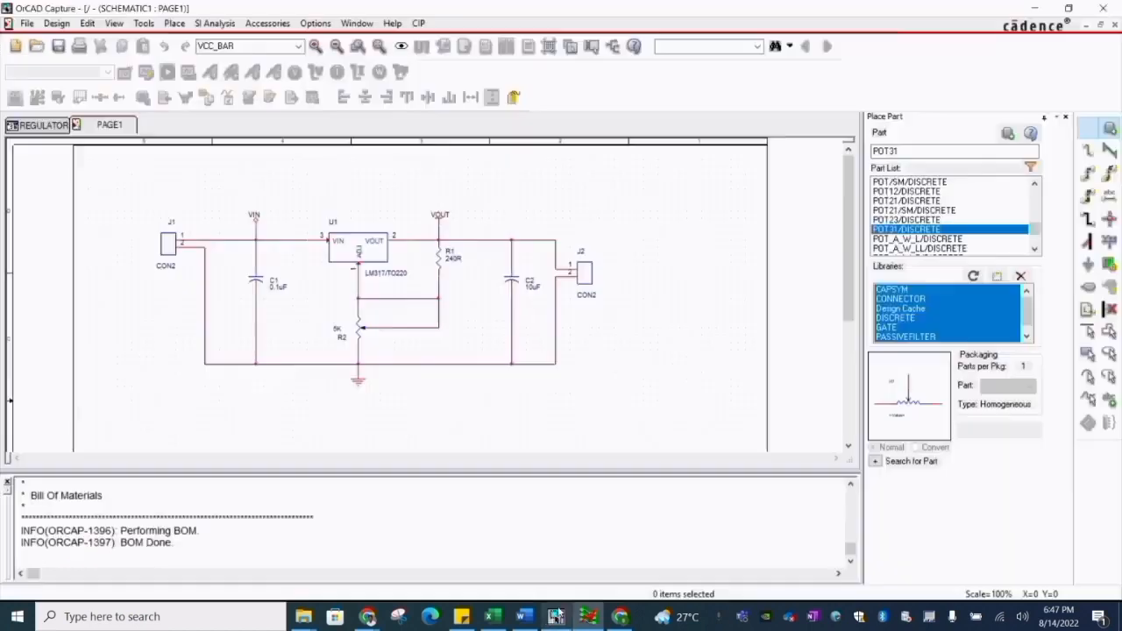
double_click(589, 276)
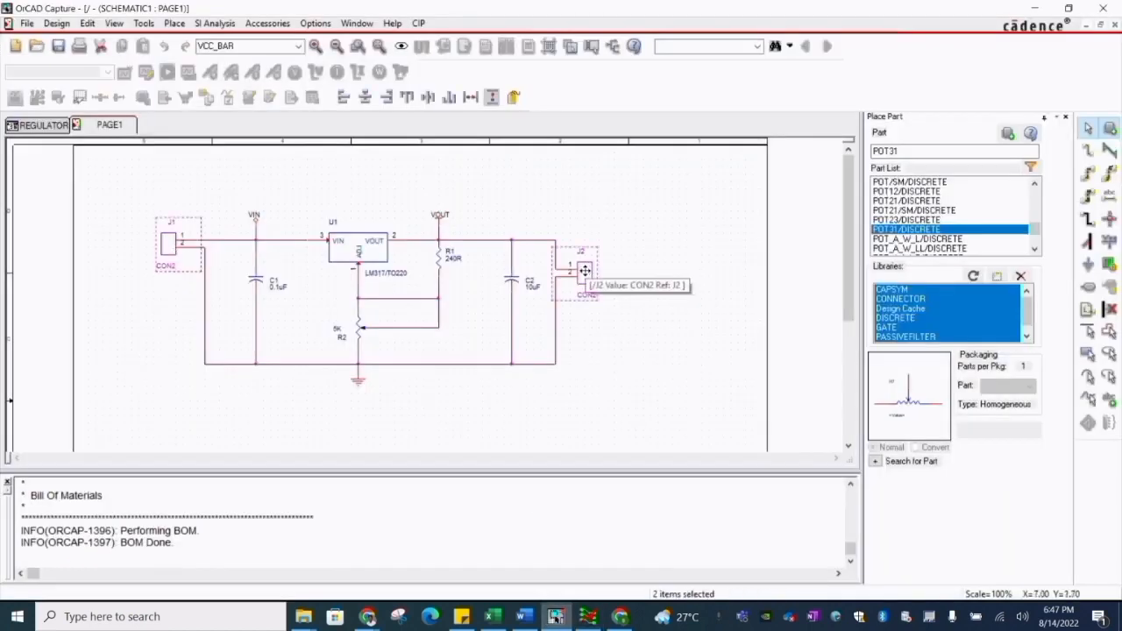
left_click(493, 616)
left_click(522, 306)
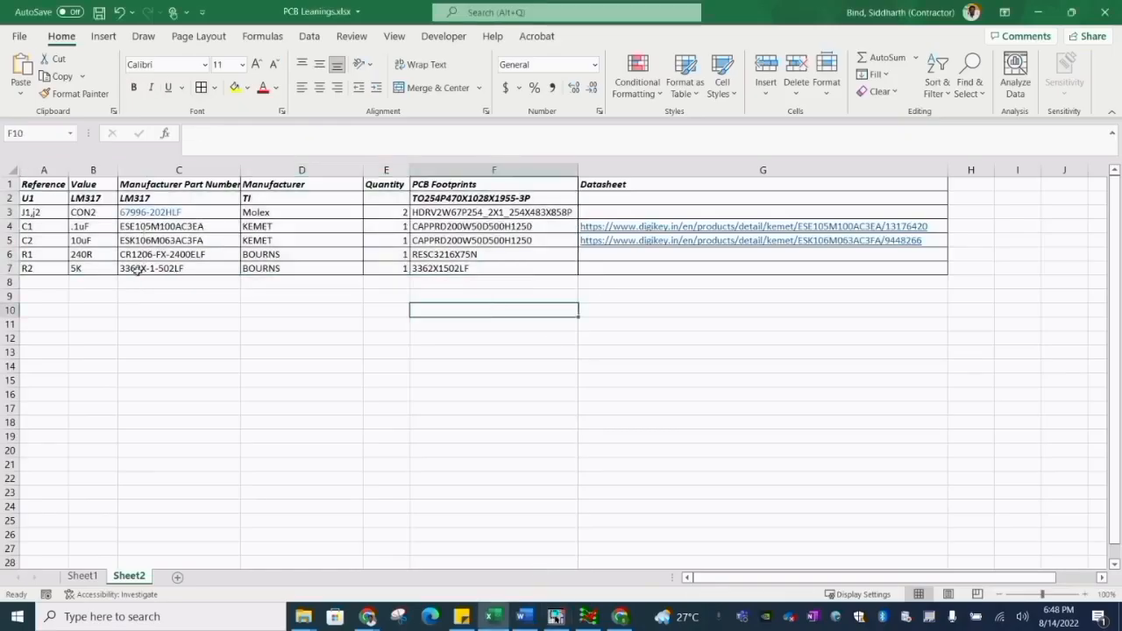
left_click(450, 212)
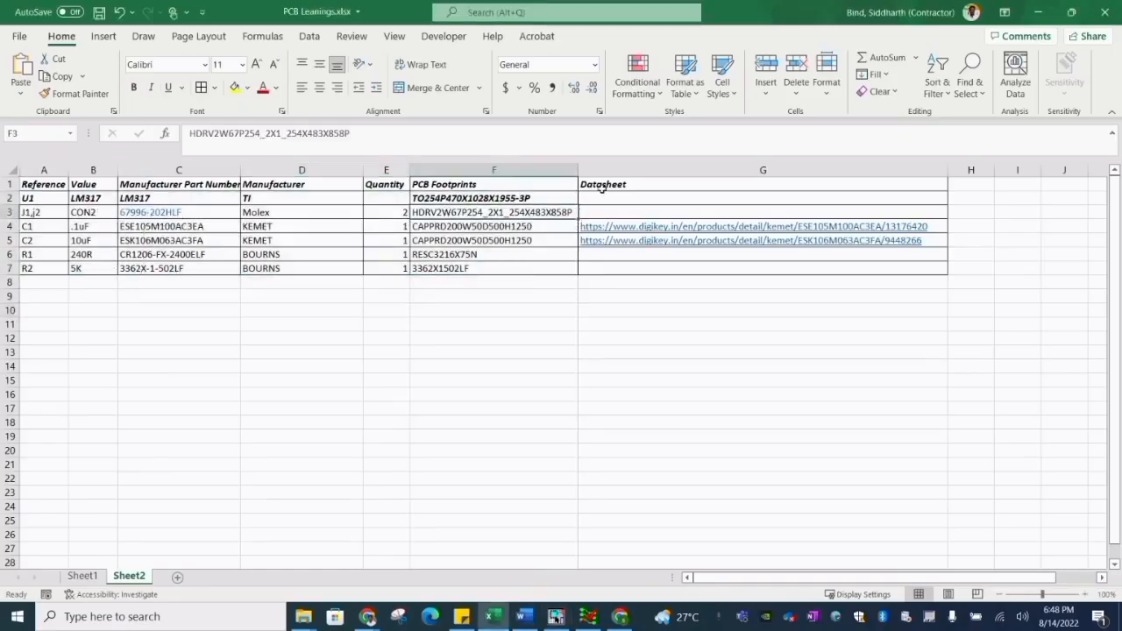
double_click(374, 137)
left_click(555, 619)
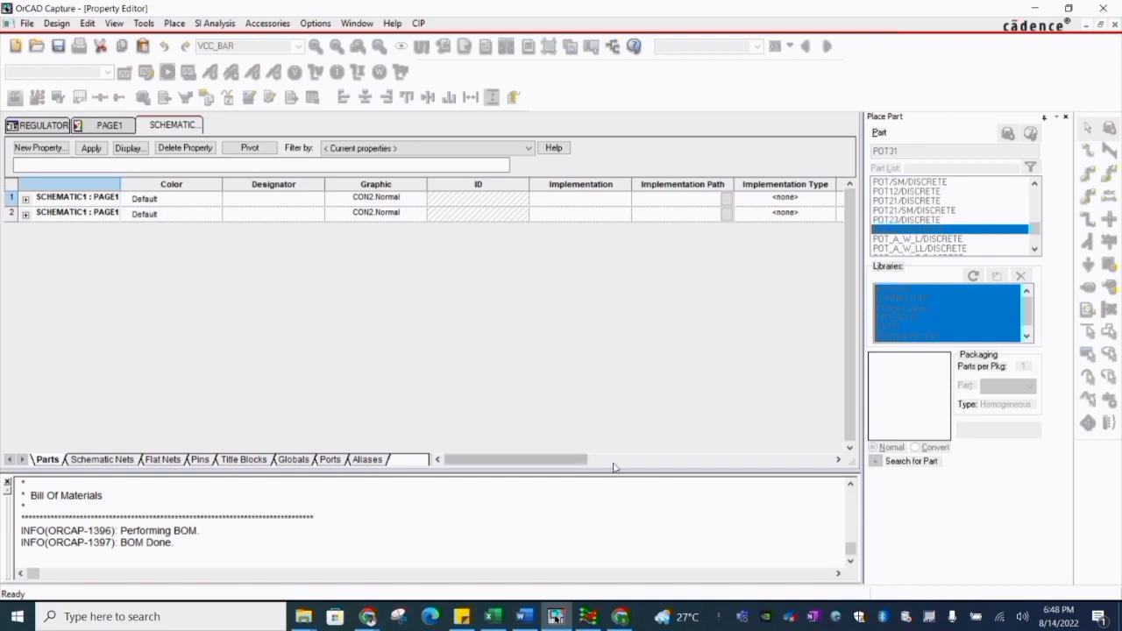
- Set the PCB Footprint of J1 and J2 to HDRV2W67P254_2X1_254X483X858P, then save and close the property editor
left_click_drag(611, 466, 649, 461)
left_click(573, 202)
key("ctrl+v")
left_click(571, 216)
key("ctrl+v")
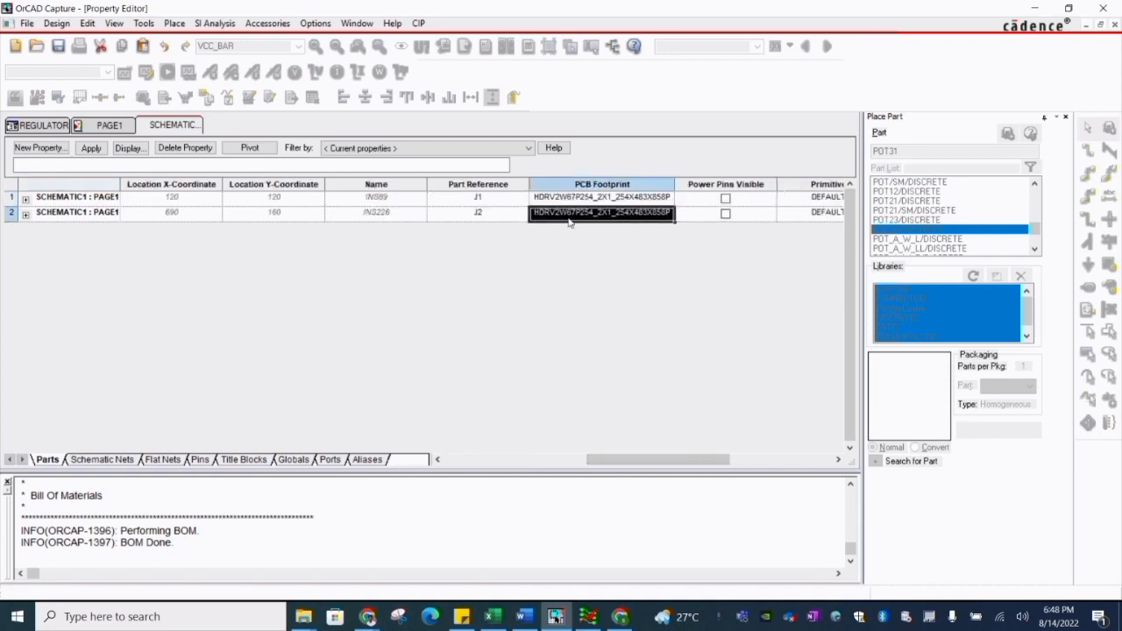
right_click(177, 128)
left_click(196, 201)
right_click(178, 135)
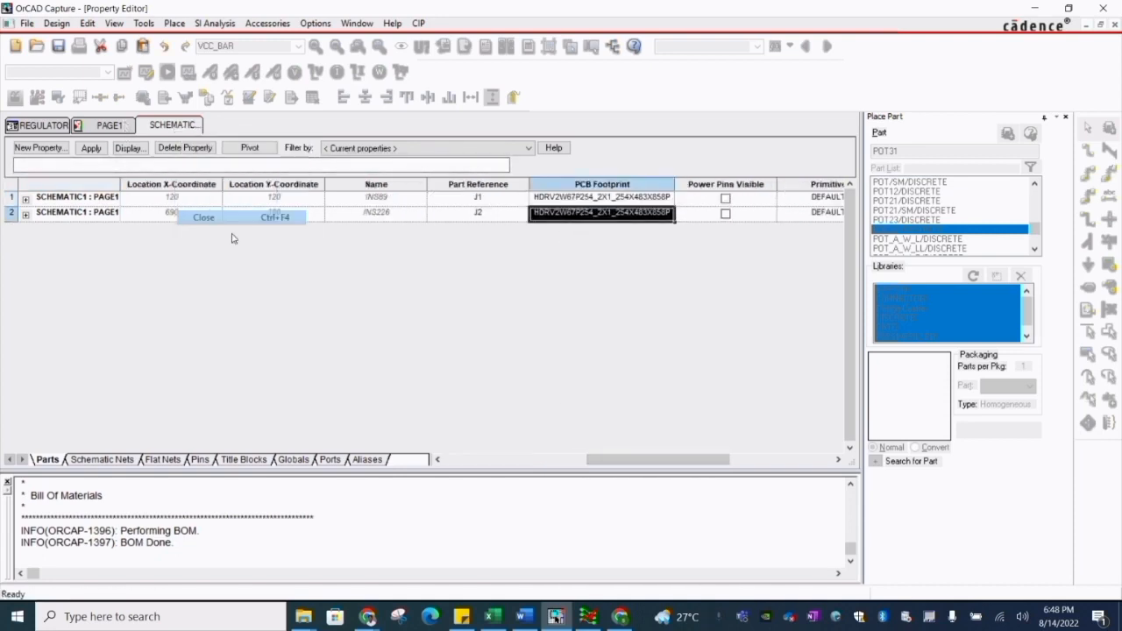
left_click(197, 216)
- Open the properties of capacitors C1 and C2 together and copy the footprint name CAPPRD200W50D500H1250 from the Excel parts list
left_click(259, 281)
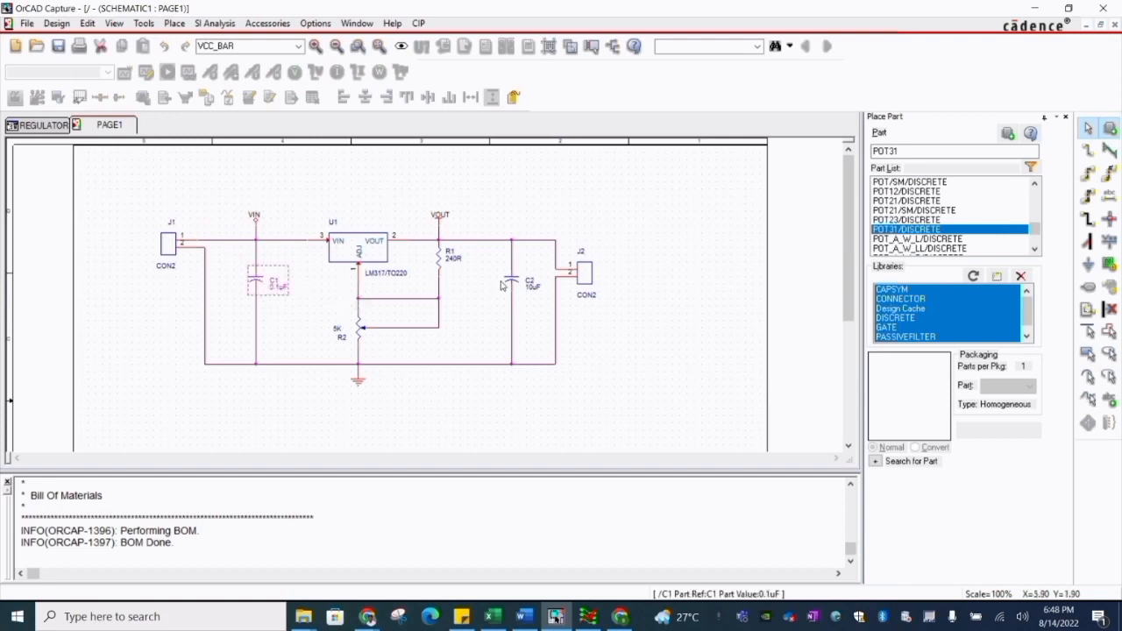
left_click(509, 279, "ctrl")
key("ctrl+e")
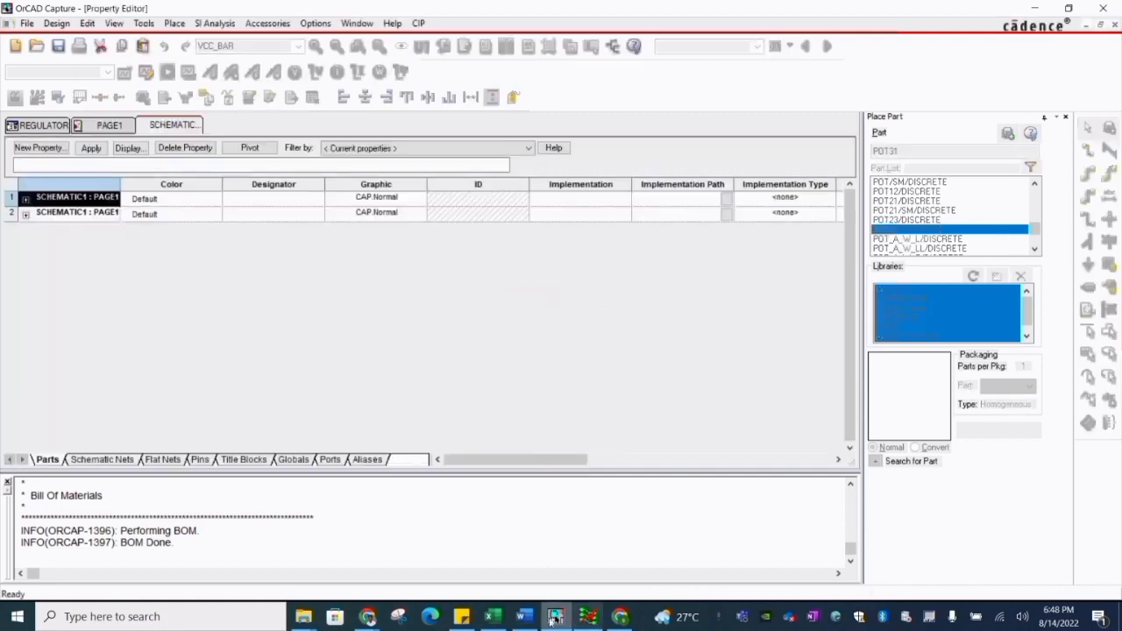
left_click(493, 616)
left_click(493, 322)
left_click(487, 225)
key("ctrl+c")
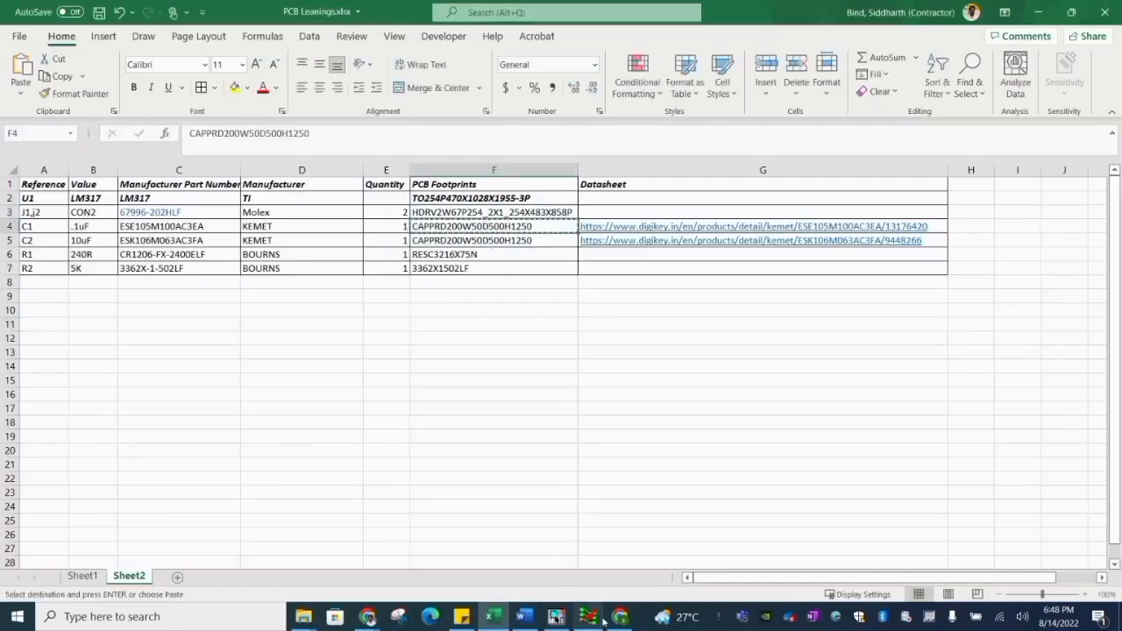
- Set the PCB Footprint of C1 and C2 to CAPPRD200W50D500H1250 in OrCAD Capture and close the property editor
left_click(556, 616)
left_click(612, 462)
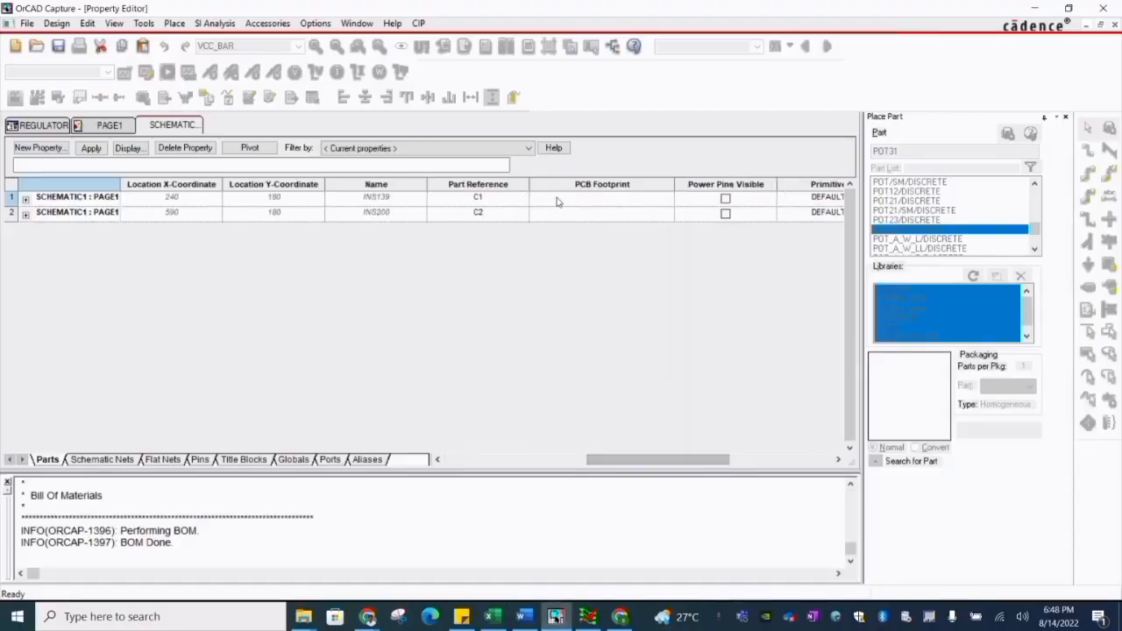
left_click(565, 213)
key("ctrl+v")
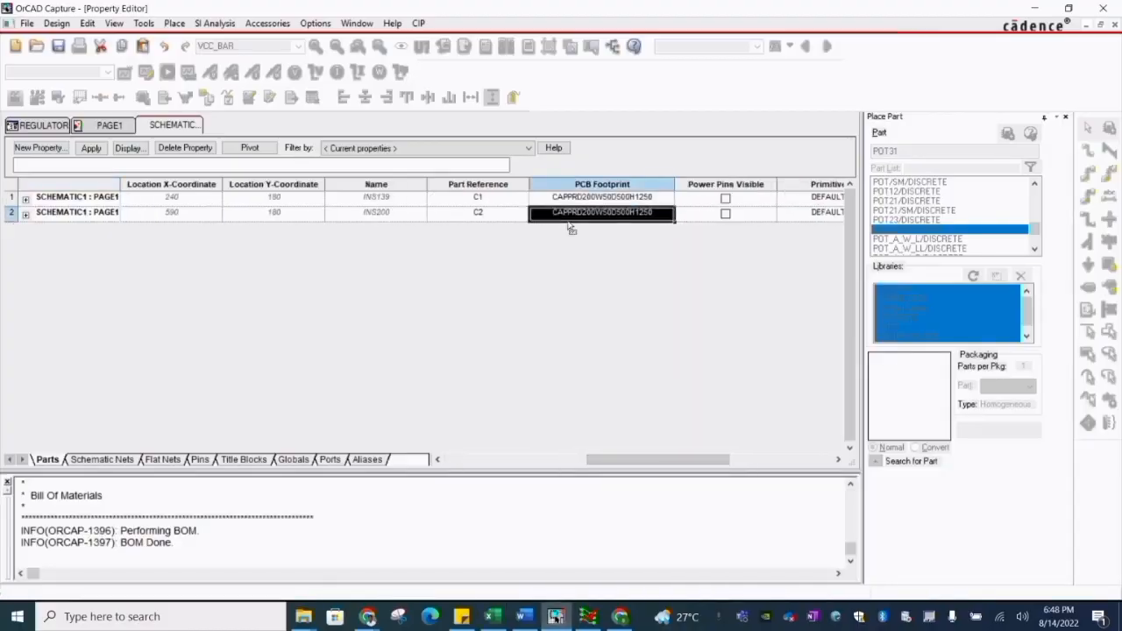
right_click(175, 127)
left_click(233, 212)
- Switch to the Excel parts list and copy U1's footprint name TO254P470X1028X1955-3P
left_click(491, 616)
left_click(517, 324)
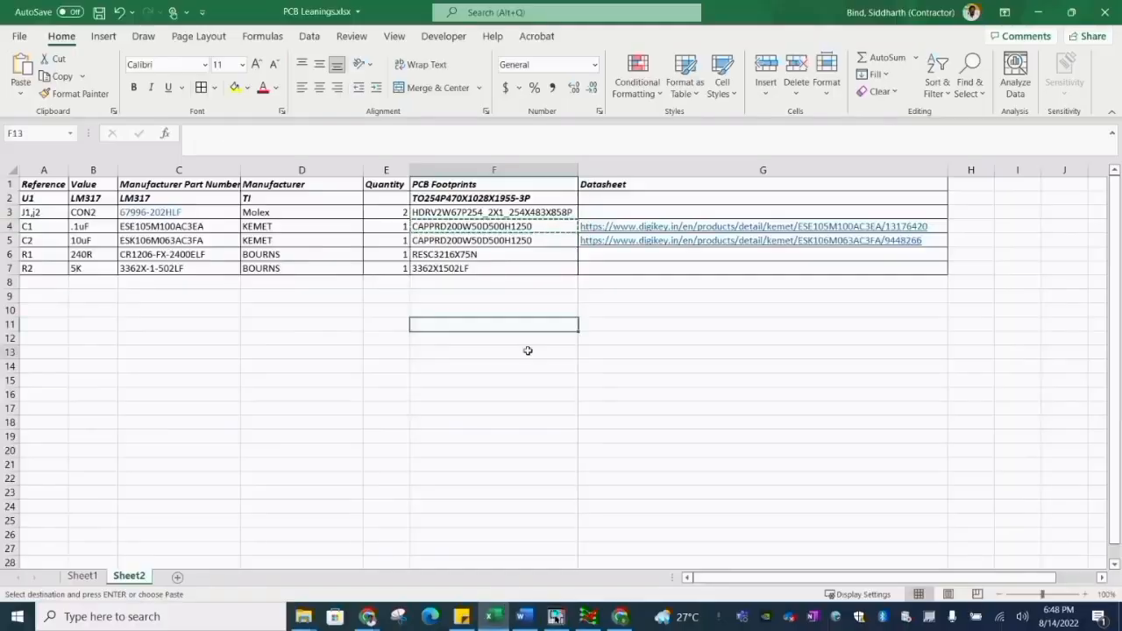
left_click(529, 350)
left_click(447, 255)
left_click(447, 212)
left_click(444, 199)
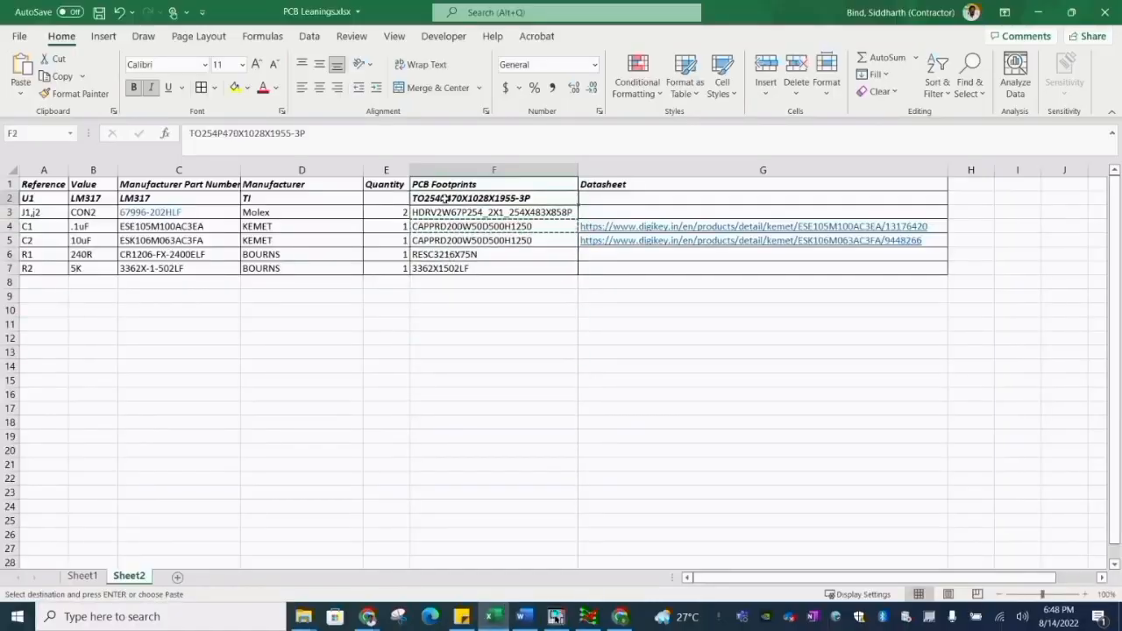
key("ctrl+c")
- Set the PCB Footprint of U1 to TO254P470X1028X1955-3P in OrCAD Capture, then save and close the property editor
left_click(557, 616)
double_click(345, 239)
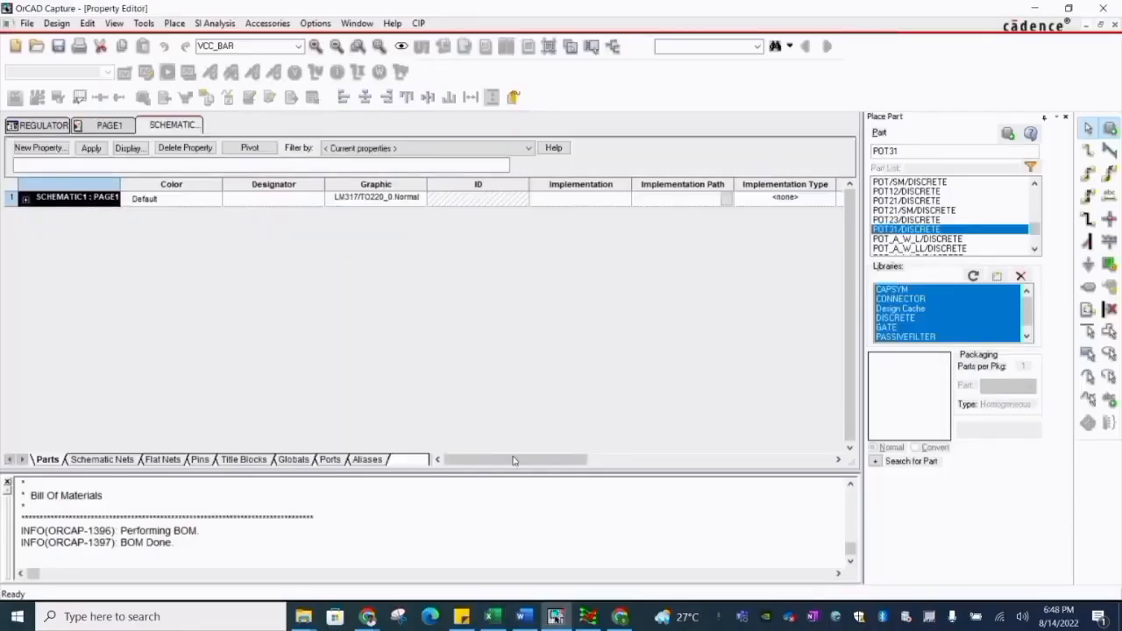
left_click(622, 460)
left_click(581, 201)
key("ctrl+v")
right_click(186, 129)
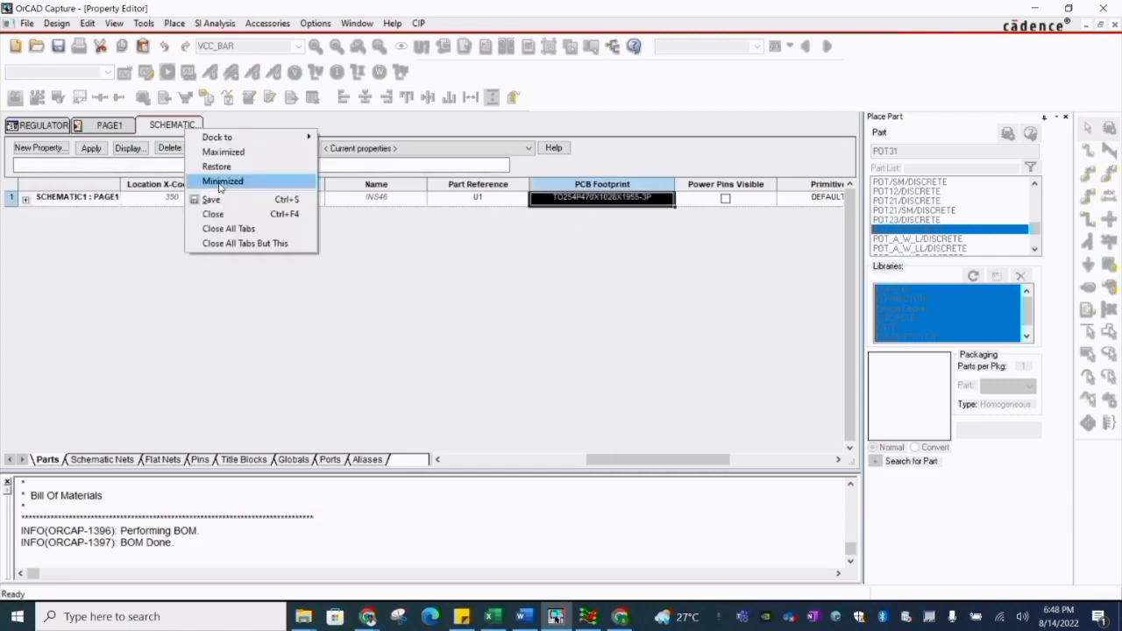
left_click(218, 199)
right_click(179, 129)
left_click(216, 218)
- Switch to the Excel parts list and copy R1's footprint name RESC3216X75N
left_click(492, 616)
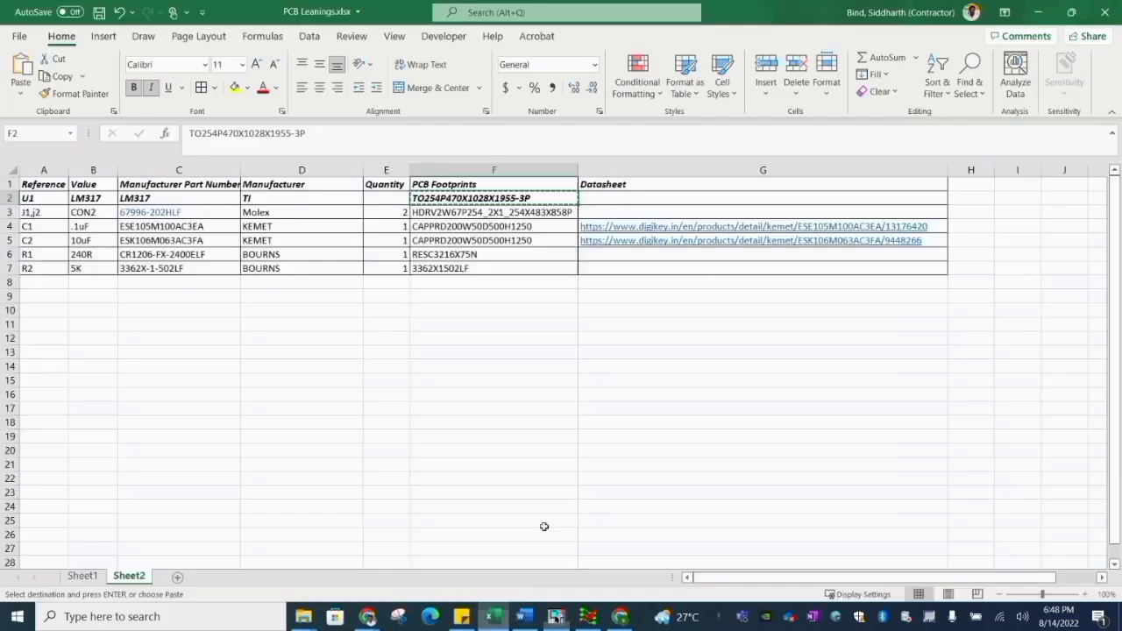
left_click(495, 395)
left_click(444, 259)
- Set the PCB Footprint of R1 to RESC3216X75N in OrCAD Capture, then save and close the property editor
left_click(555, 616)
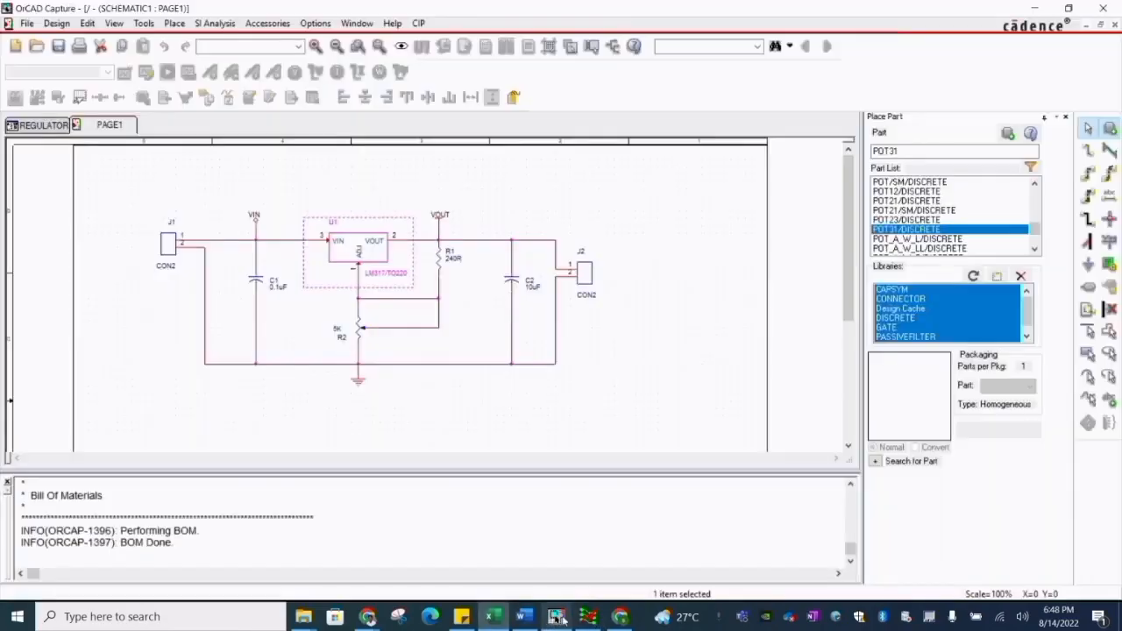
double_click(442, 265)
scroll(496, 351, "right", 5)
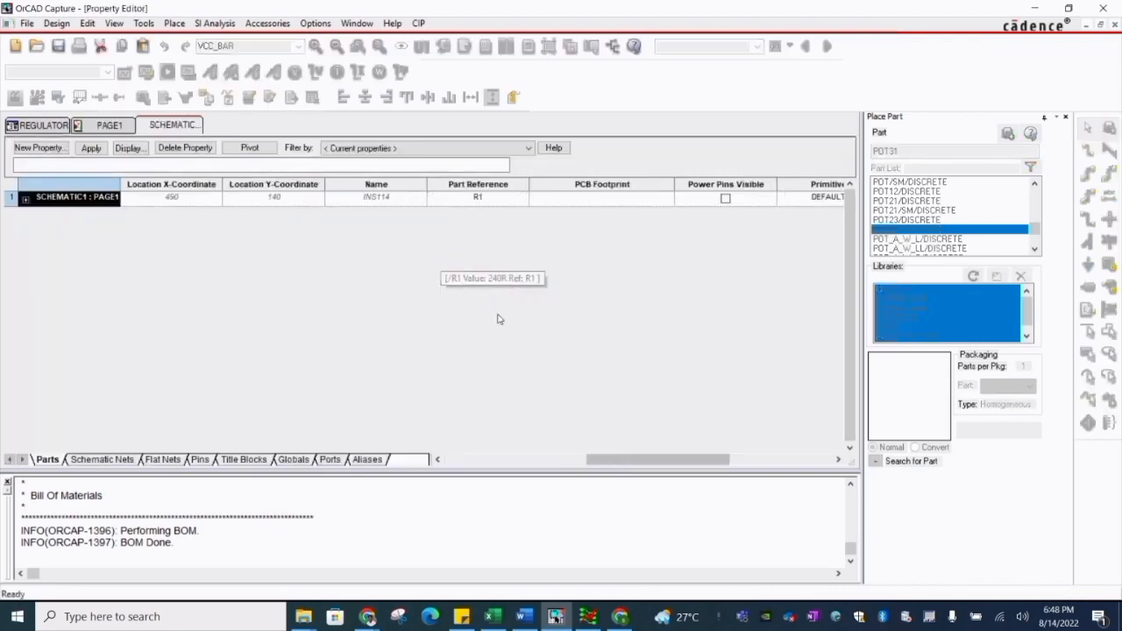
left_click(575, 203)
key("ctrl+v")
right_click(170, 123)
left_click(193, 194)
right_click(176, 120)
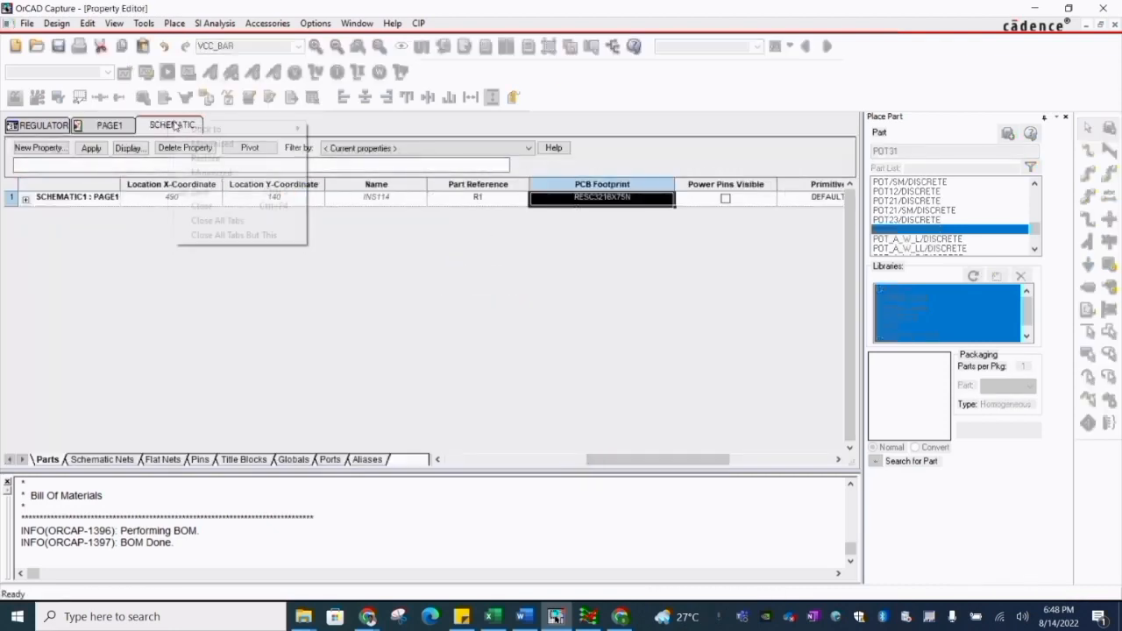
left_click(202, 193)
right_click(176, 122)
left_click(203, 205)
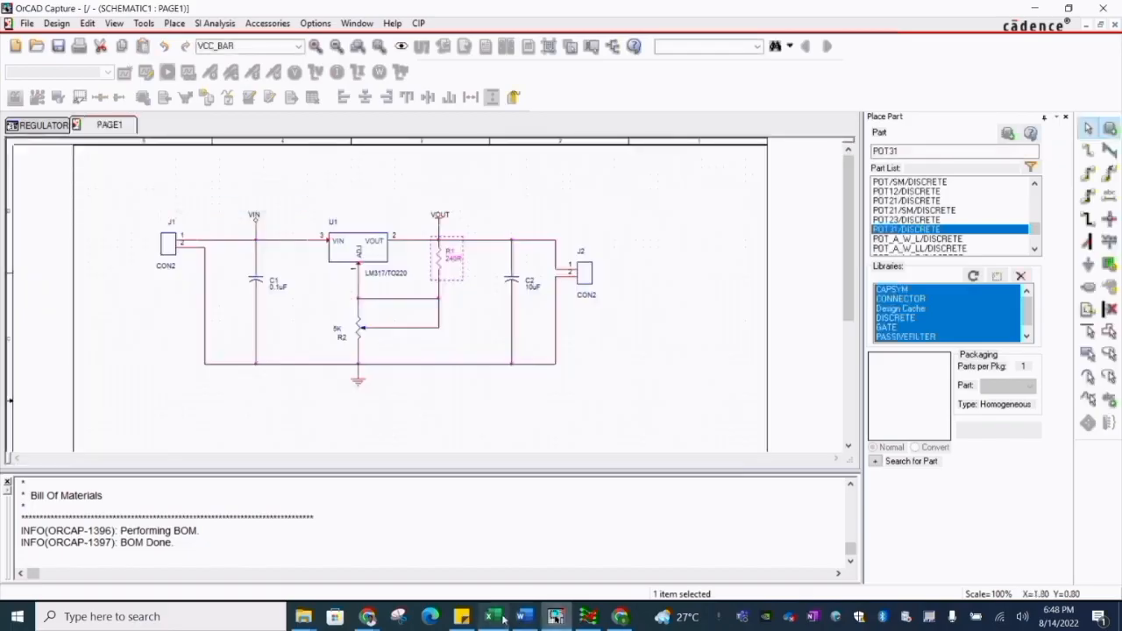
- Copy footprint name 3362X1502LF from the Excel parts list into R2's PCB Footprint in OrCAD Capture and close the property editor
left_click(493, 616)
key("ctrl+c")
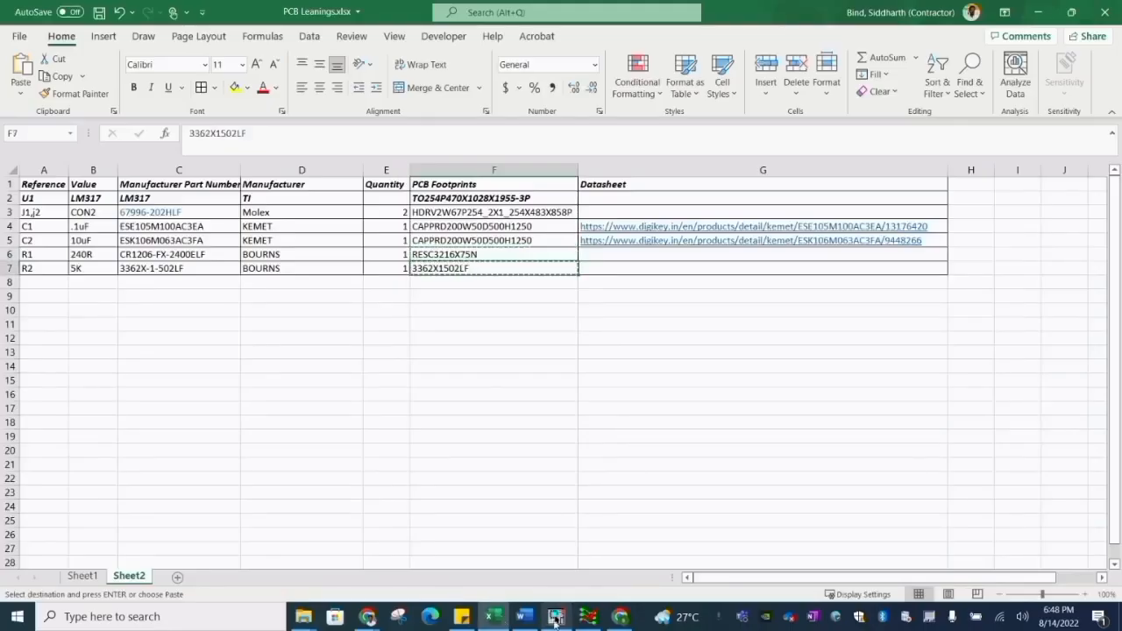
left_click(556, 616)
double_click(369, 338)
left_click(617, 460)
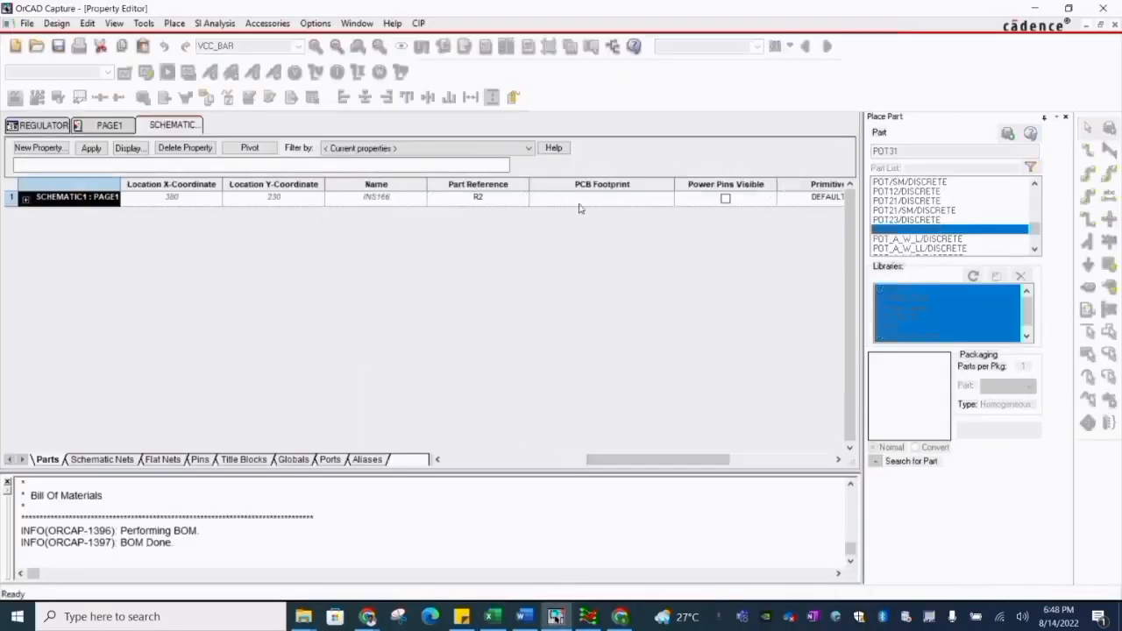
left_click(583, 202)
key("ctrl+v")
right_click(180, 128)
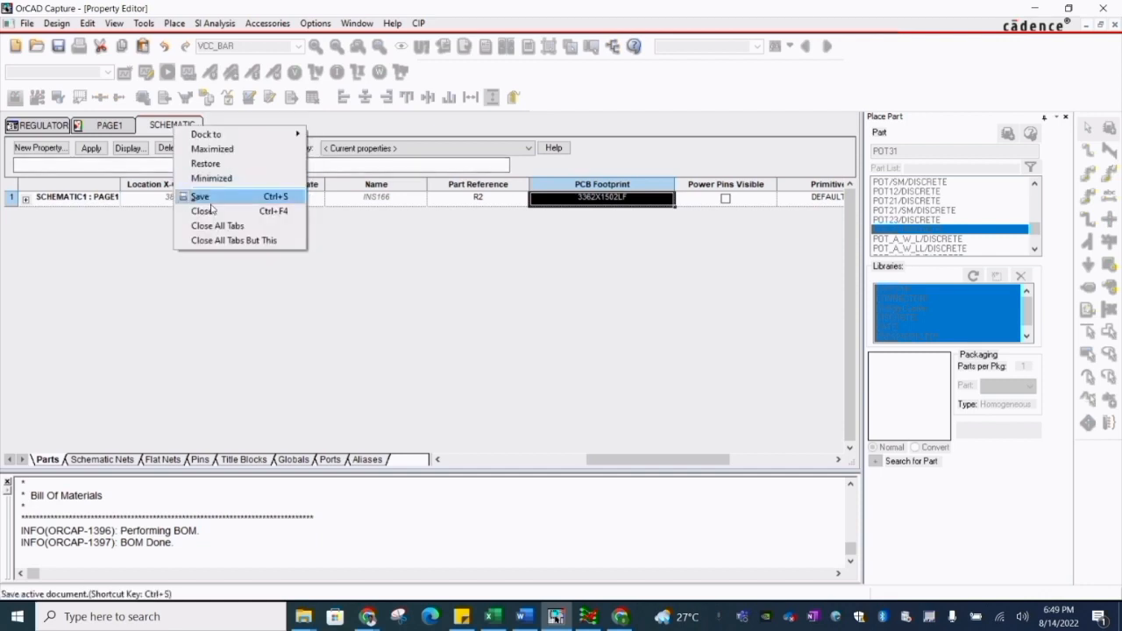
left_click(210, 214)
- Return to the REGULATOR project view and save the regulator.dsn design
left_click(53, 130)
left_click(95, 191)
right_click(125, 190)
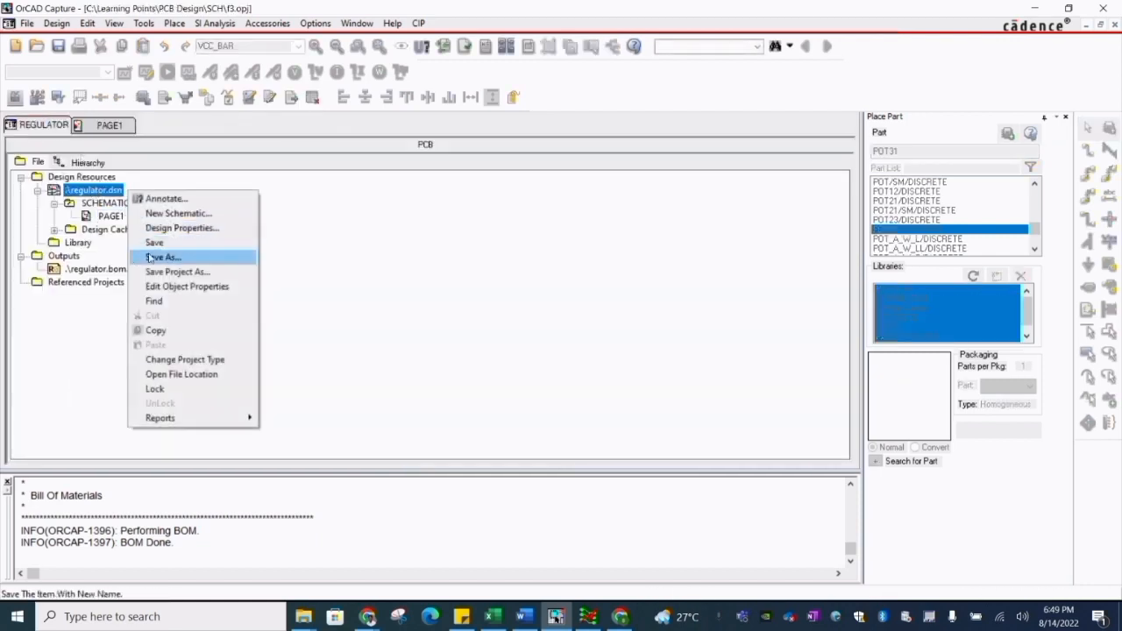
left_click(149, 243)
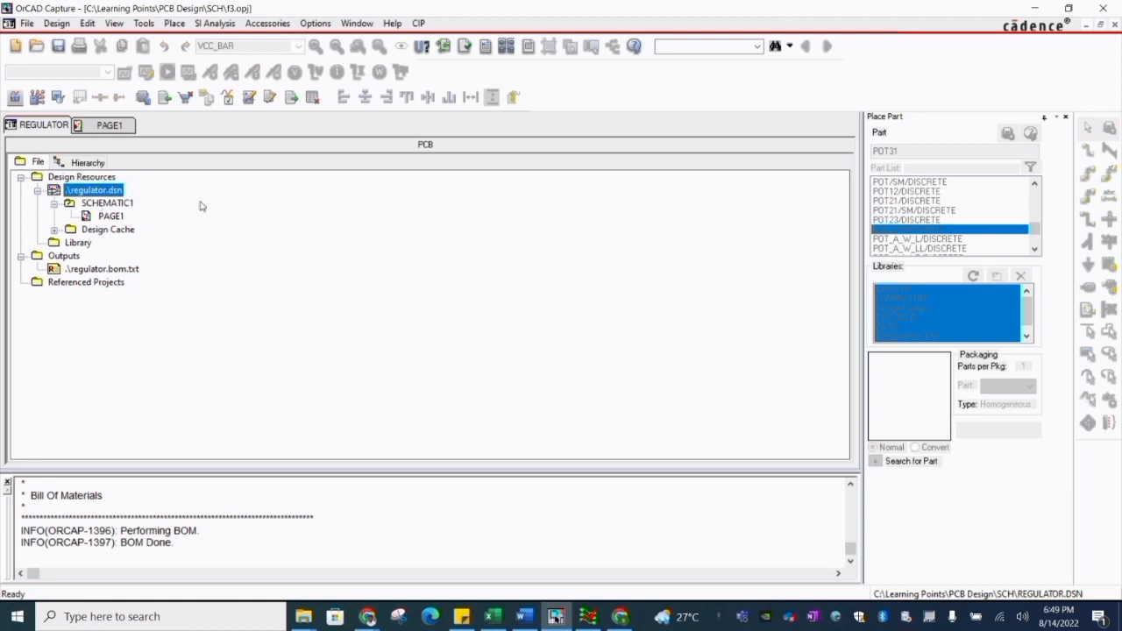
- In the Bill of Materials settings, correct the separator between {Value} and {PCB Footprint} in the combined property string to \t and confirm
left_click(528, 45)
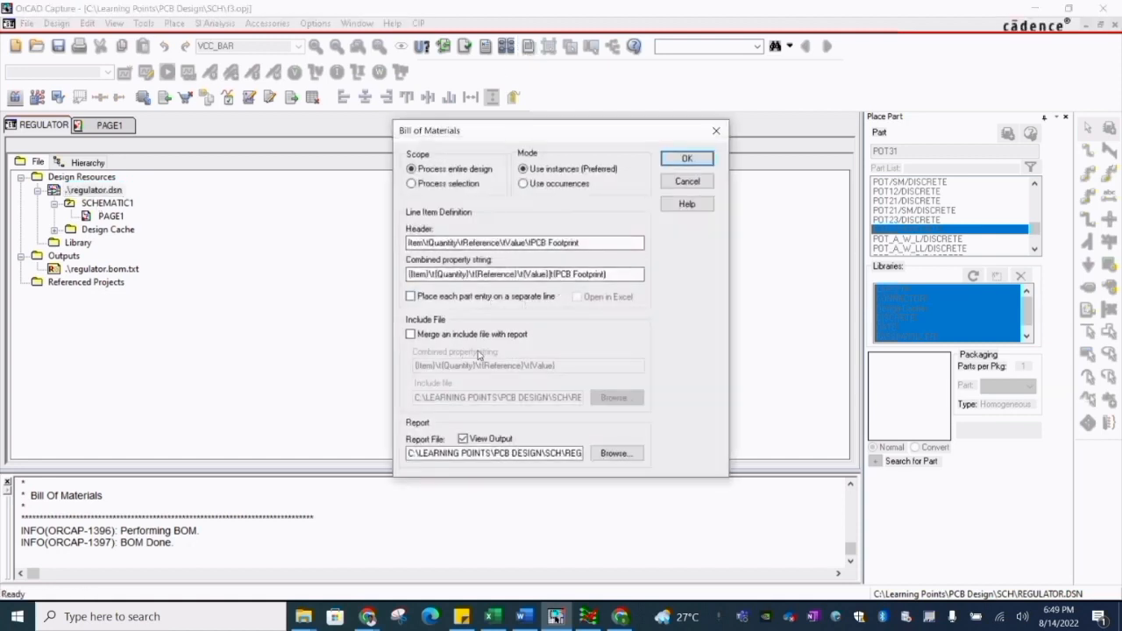
left_click(687, 181)
left_click(530, 47)
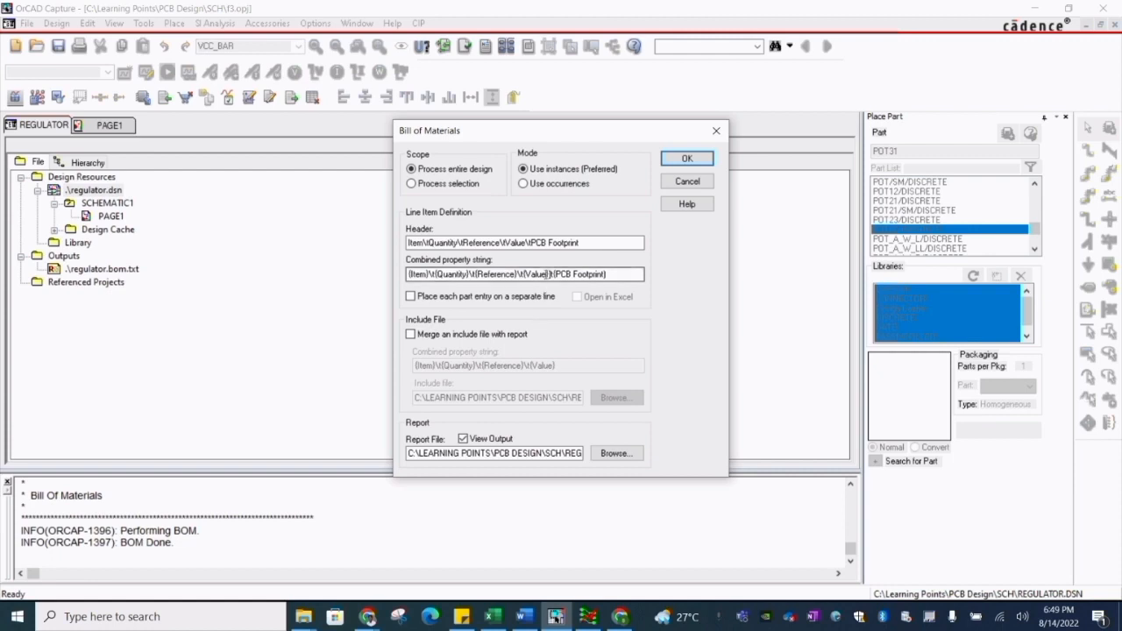
left_click(549, 274)
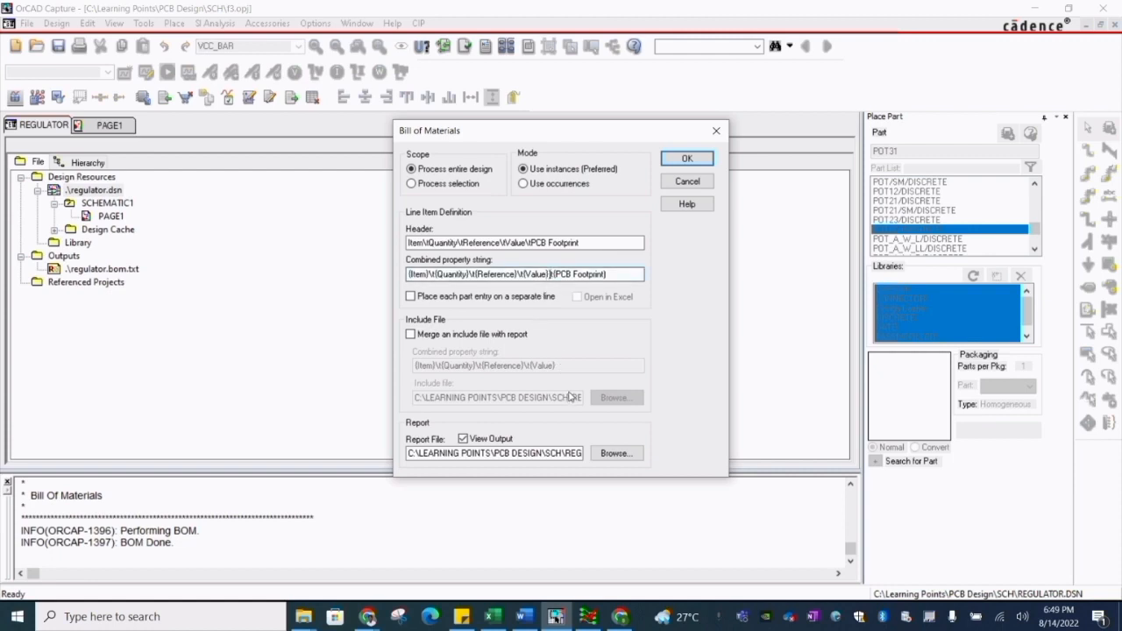
key("BackSpace")
type("\\t")
left_click(685, 160)
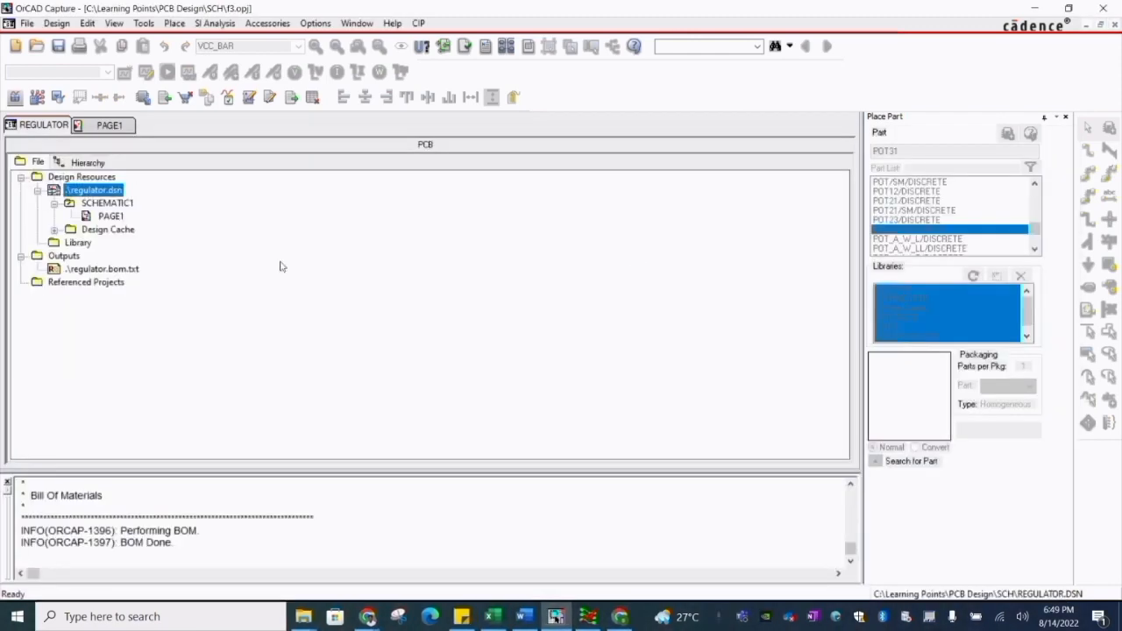
- Correct the combined property string's ending to {PCB Footprint}, generate the bill of materials, and close the text report
left_click(528, 47)
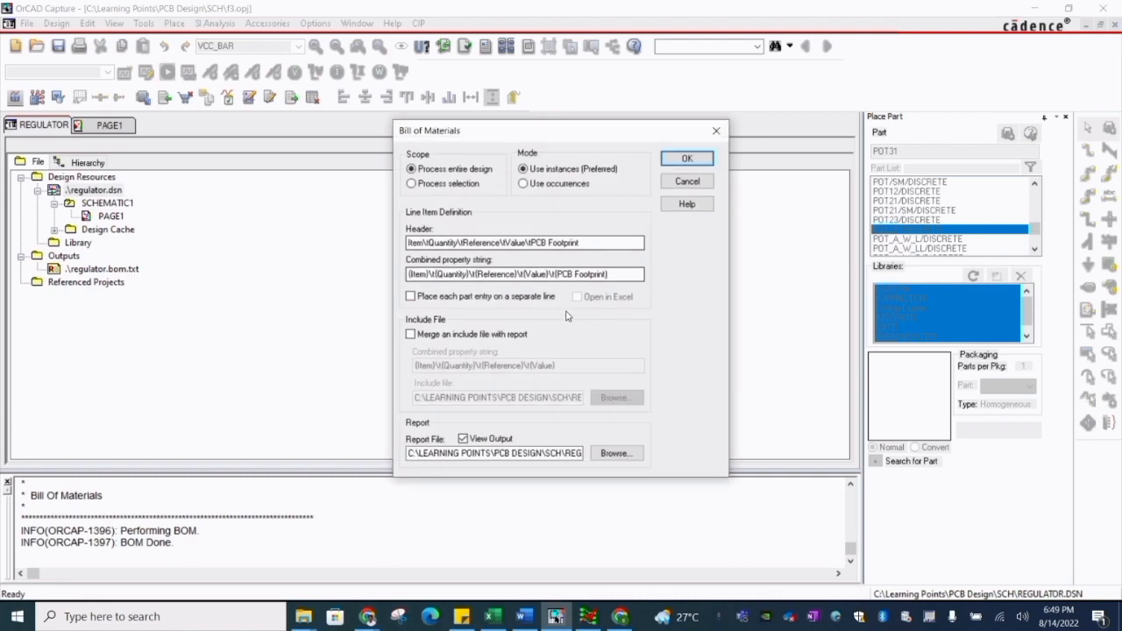
left_click(615, 273)
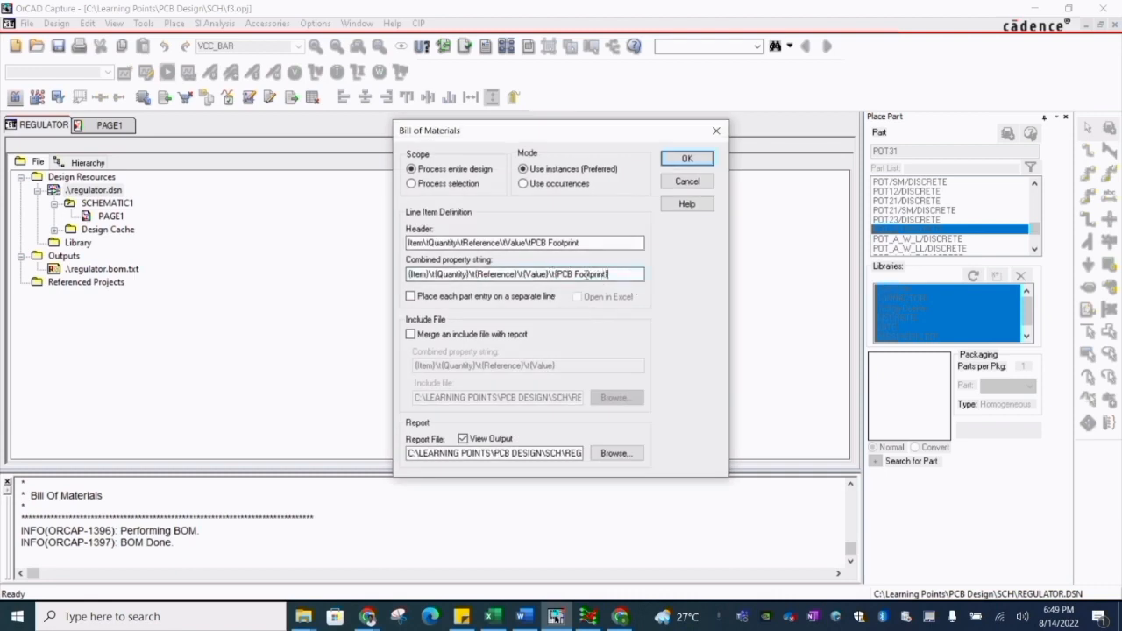
key("BackSpace")
type("{")
key("Return")
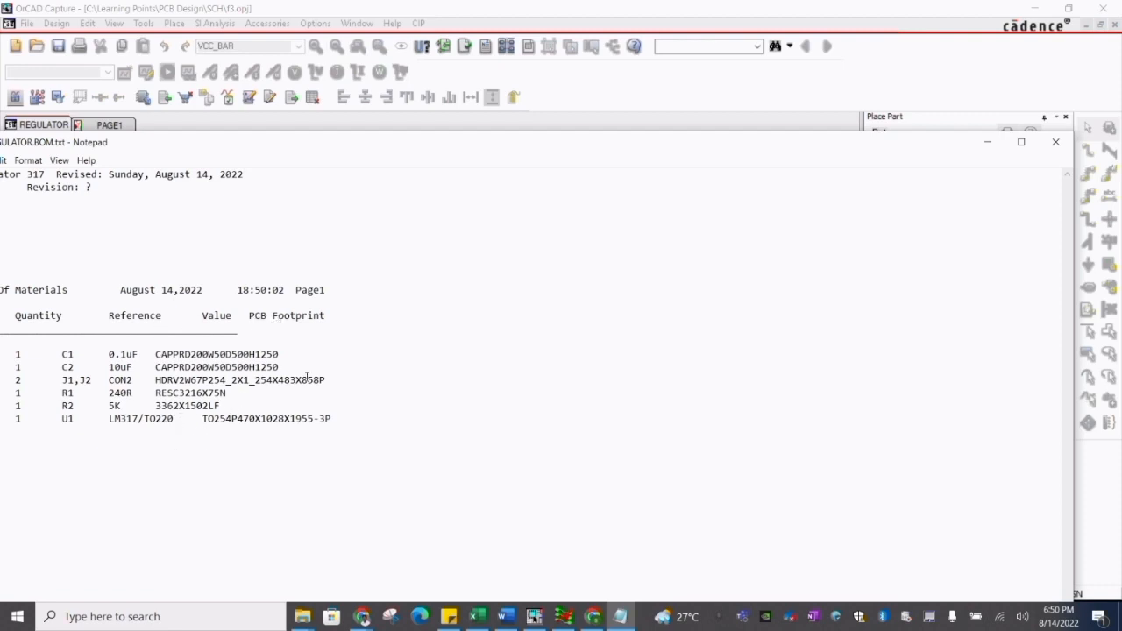
left_click(1055, 141)
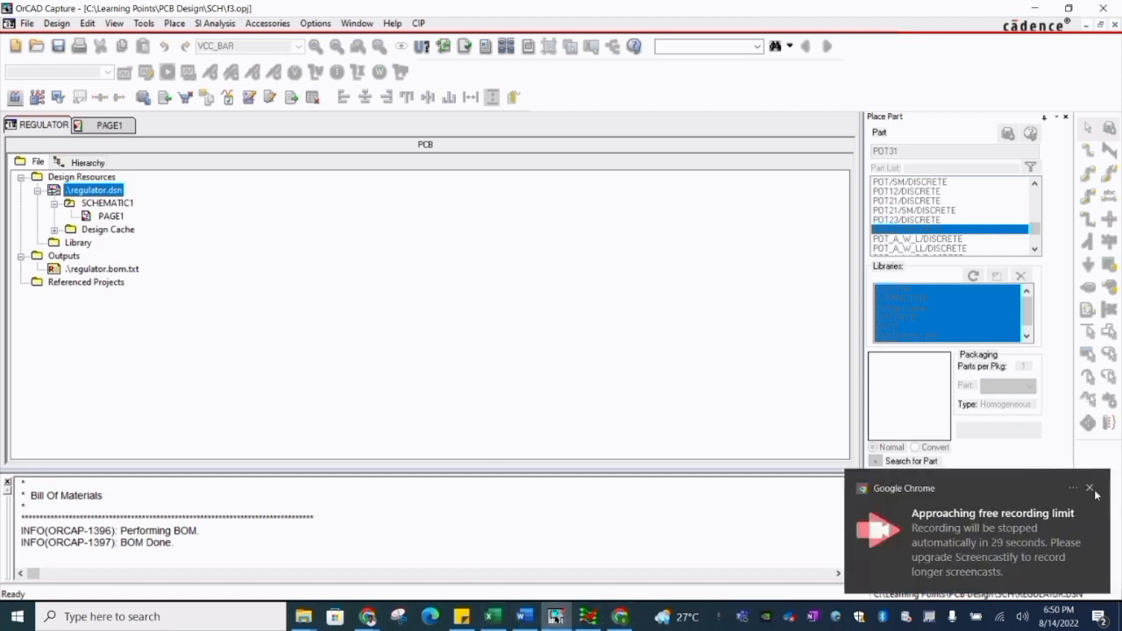
left_click(587, 616)
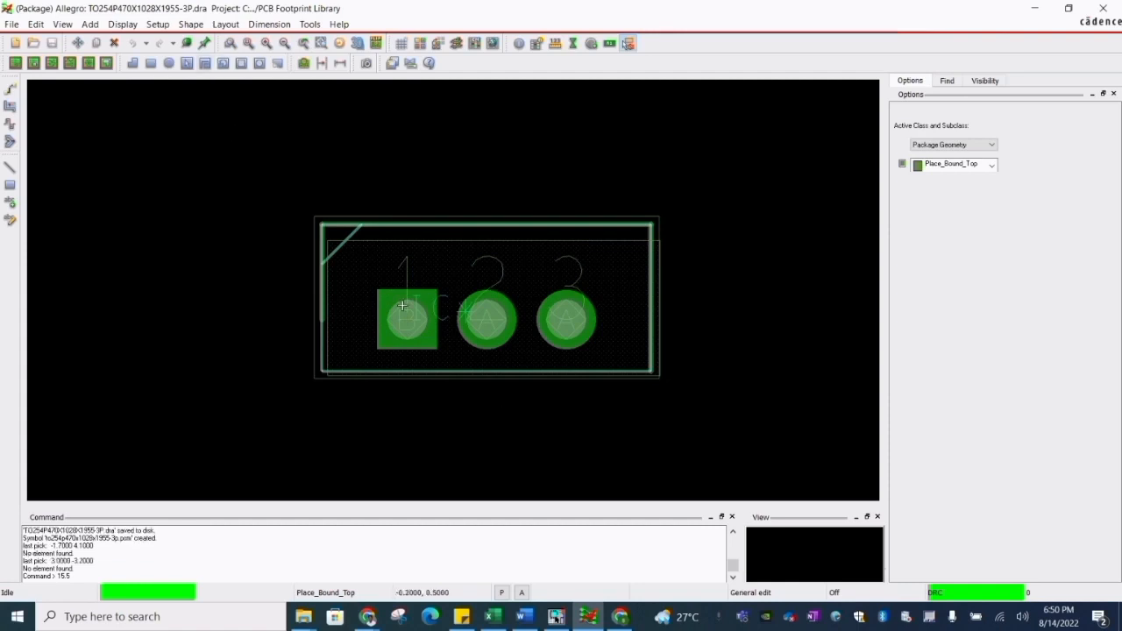
scroll(402, 306, "down", 2)
left_click(156, 25)
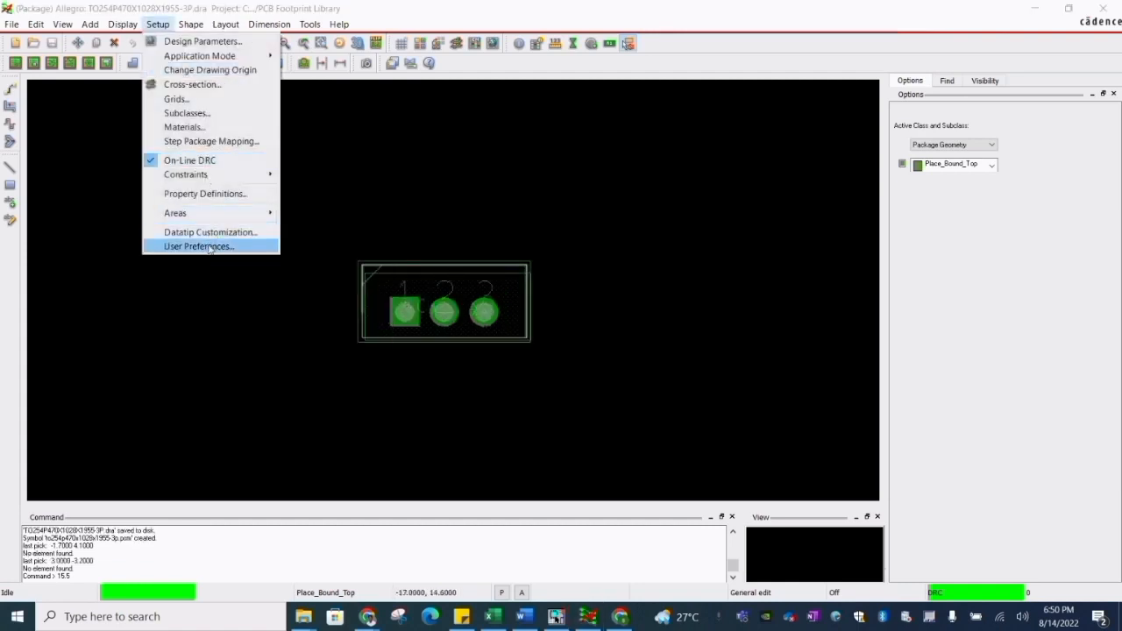
left_click(184, 304)
left_click(184, 304)
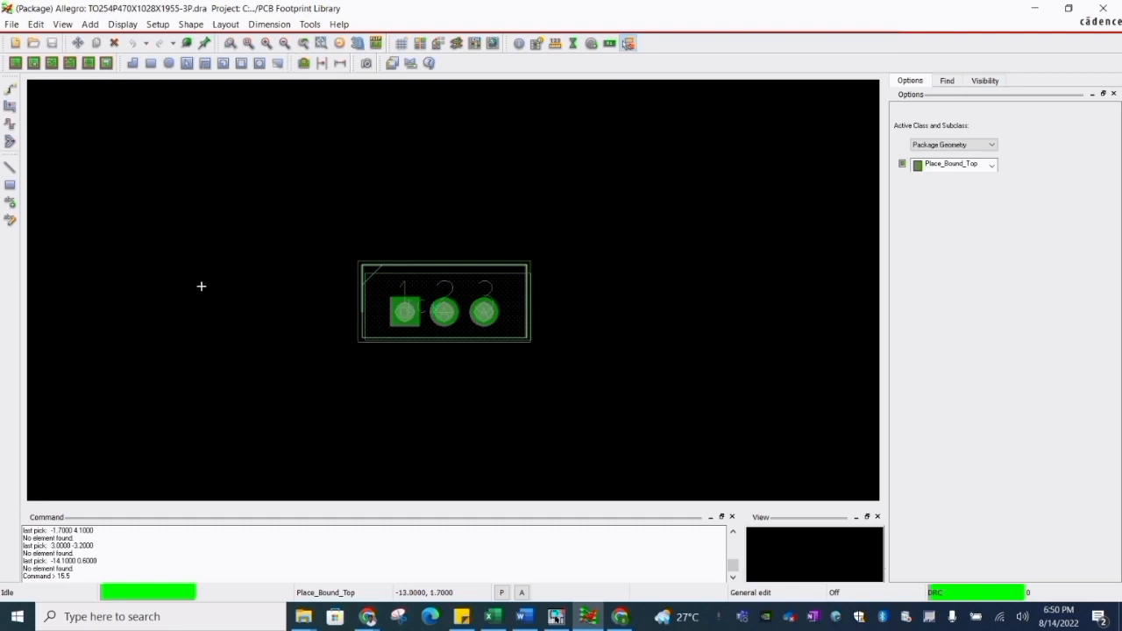
- Switch to File Explorer, close the downloaded LM317T library window, and bring up the Step folder window
mouse_move(303, 616)
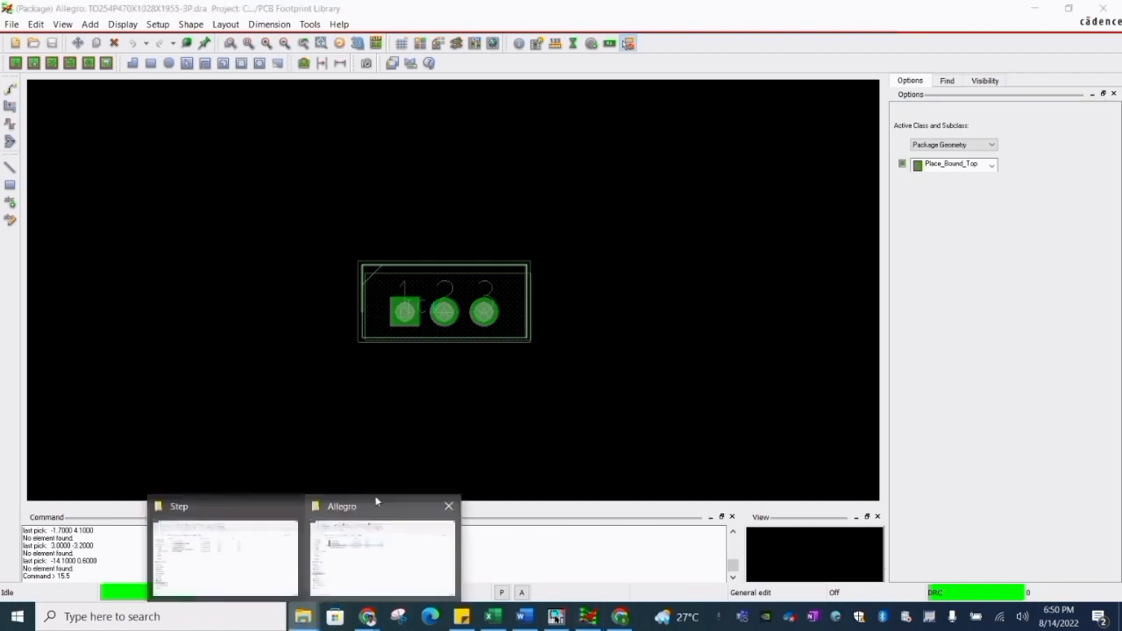
left_click(370, 558)
left_click(246, 131)
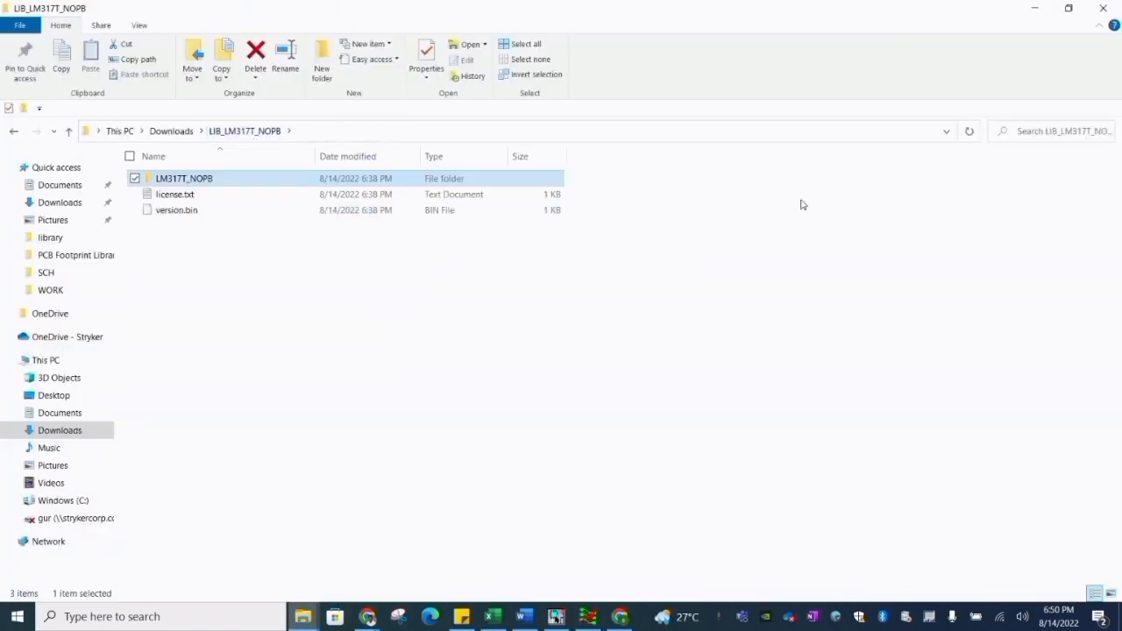
left_click(1107, 10)
left_click(302, 616)
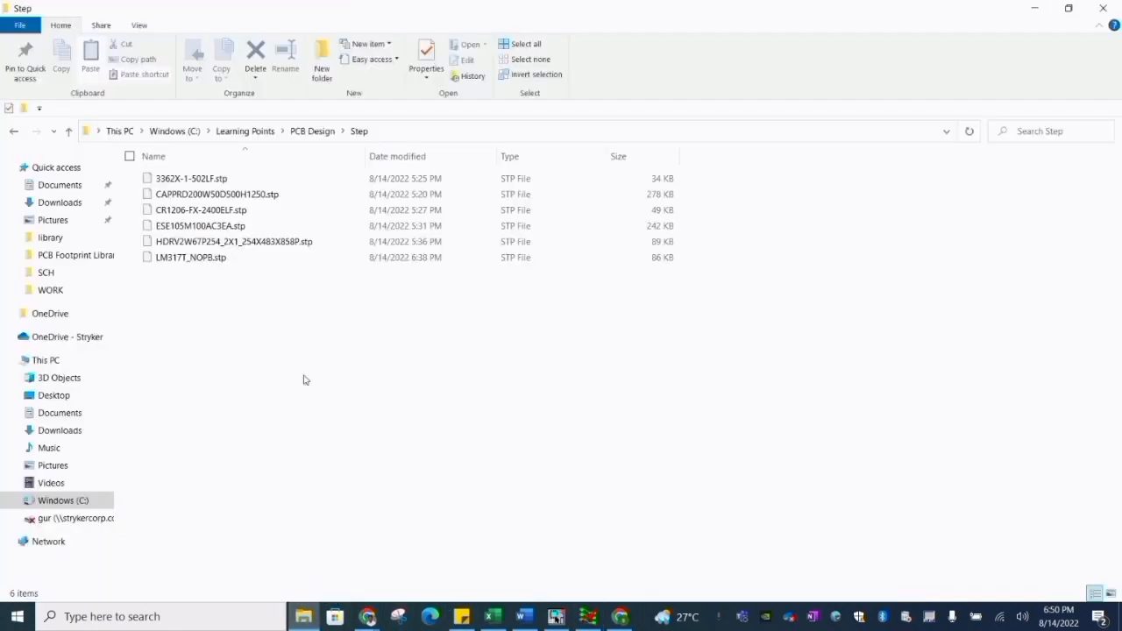
- Look through the PCB Footprint Library and Step folders inside the PCB Design folder
left_click(313, 132)
double_click(210, 194)
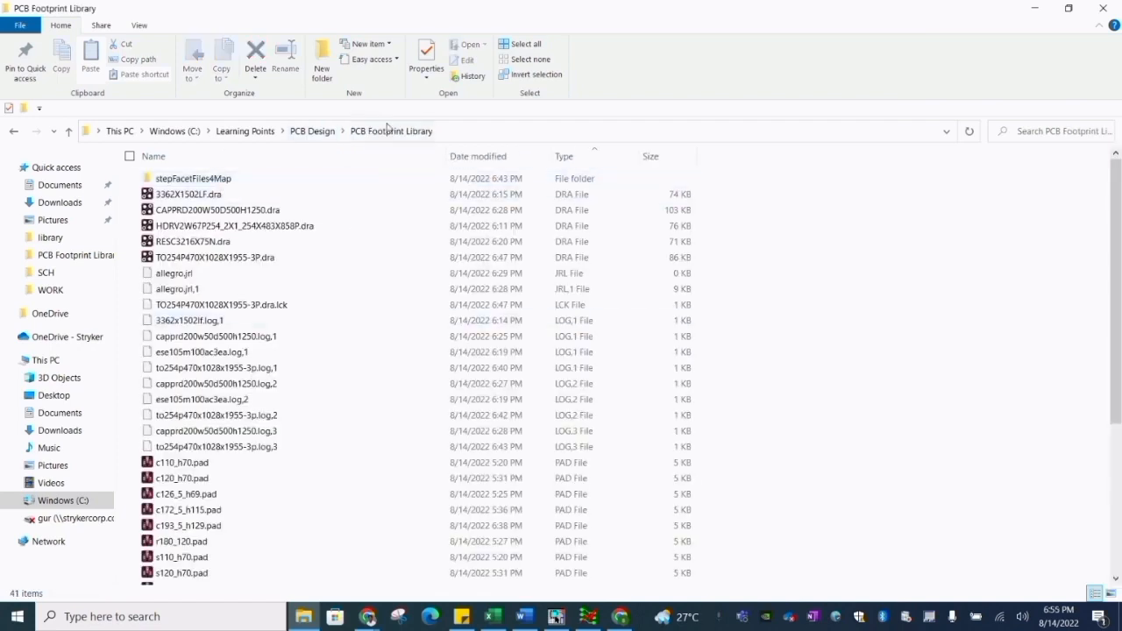
left_click(312, 131)
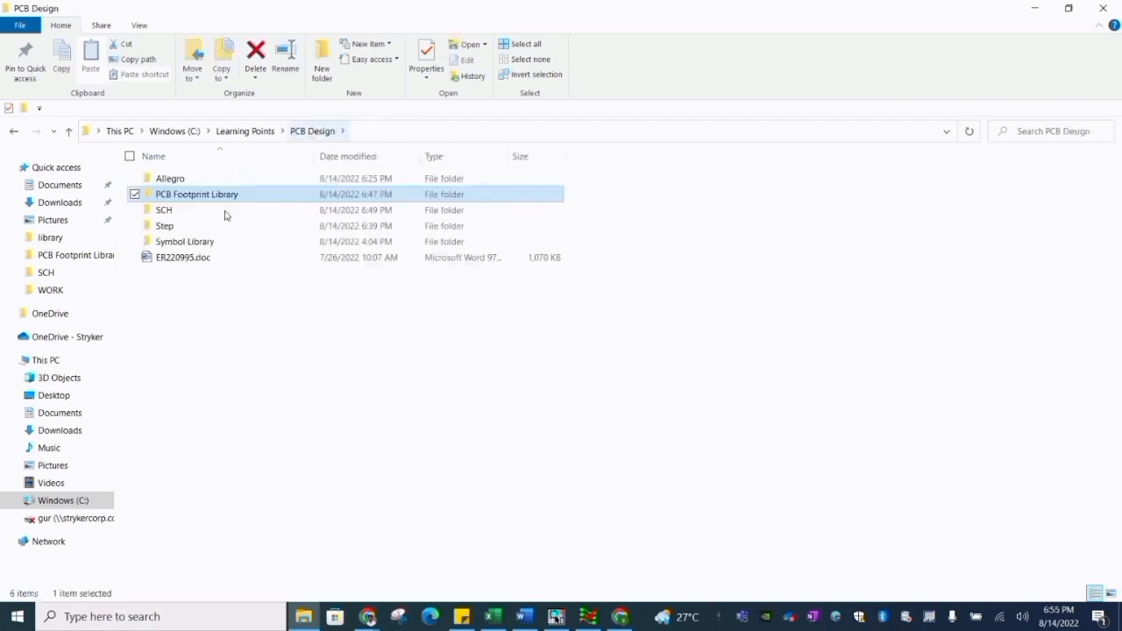
double_click(175, 226)
left_click(426, 131)
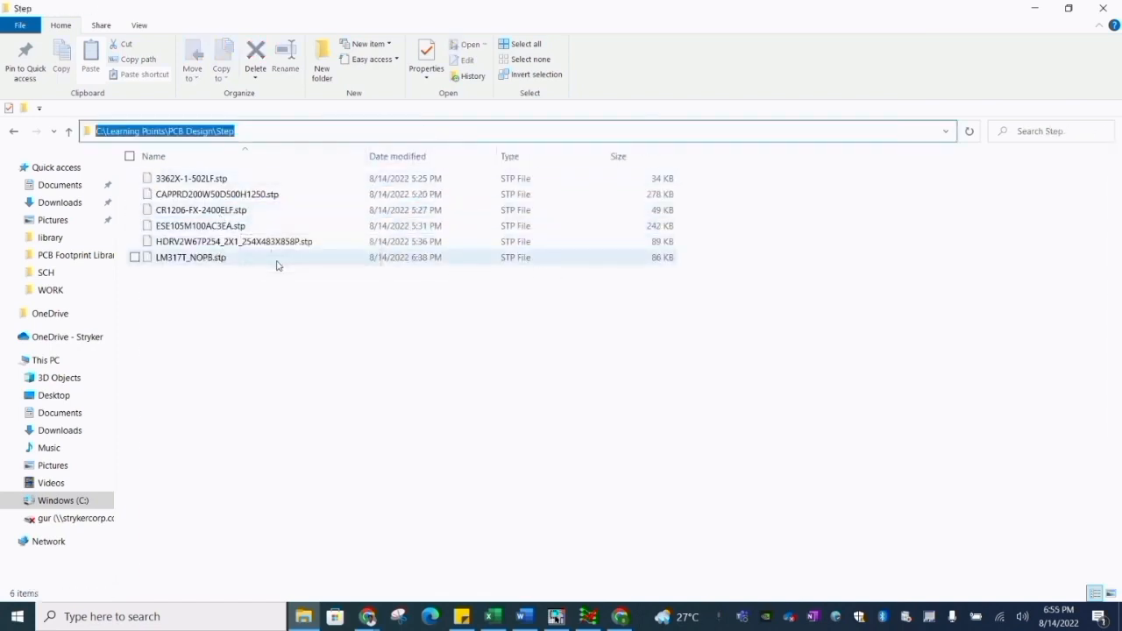
left_click(69, 130)
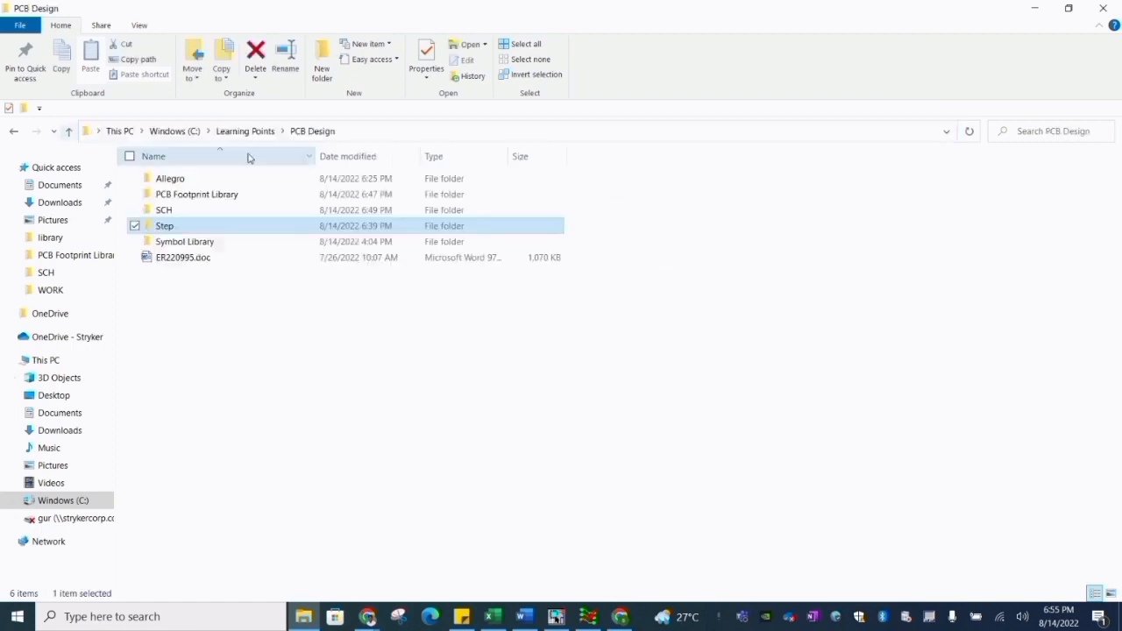
- Open the PCB Footprint Library folder and copy its full path
left_click(217, 195)
double_click(218, 195)
left_click(471, 130)
key("ctrl+c")
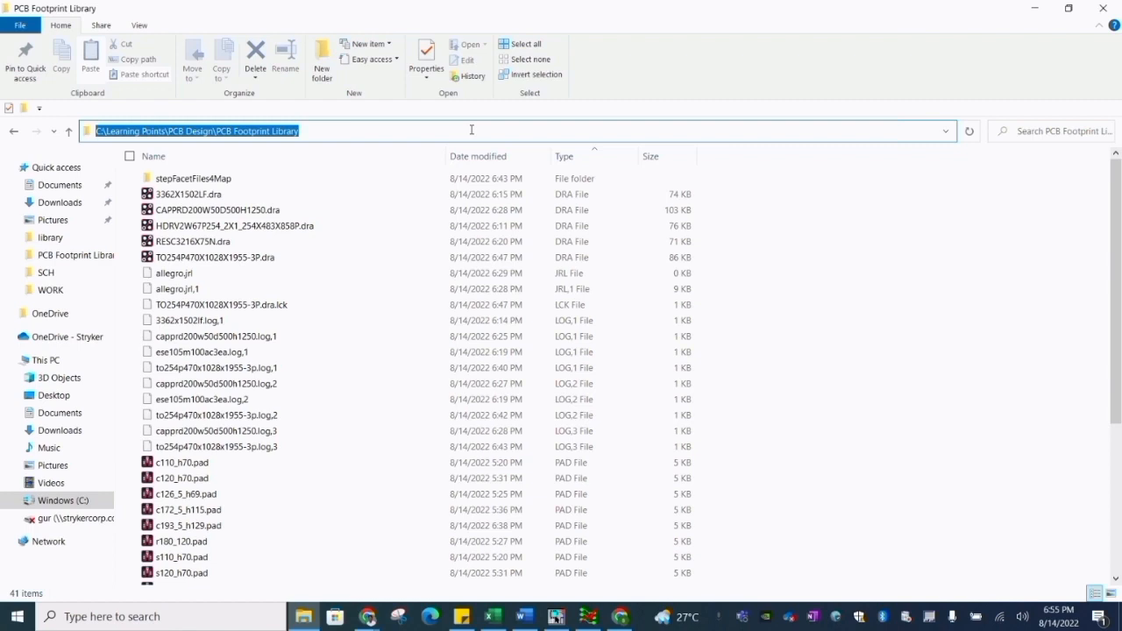
- Switch to Allegro and show the Library category under Paths in the user preferences
left_click(555, 616)
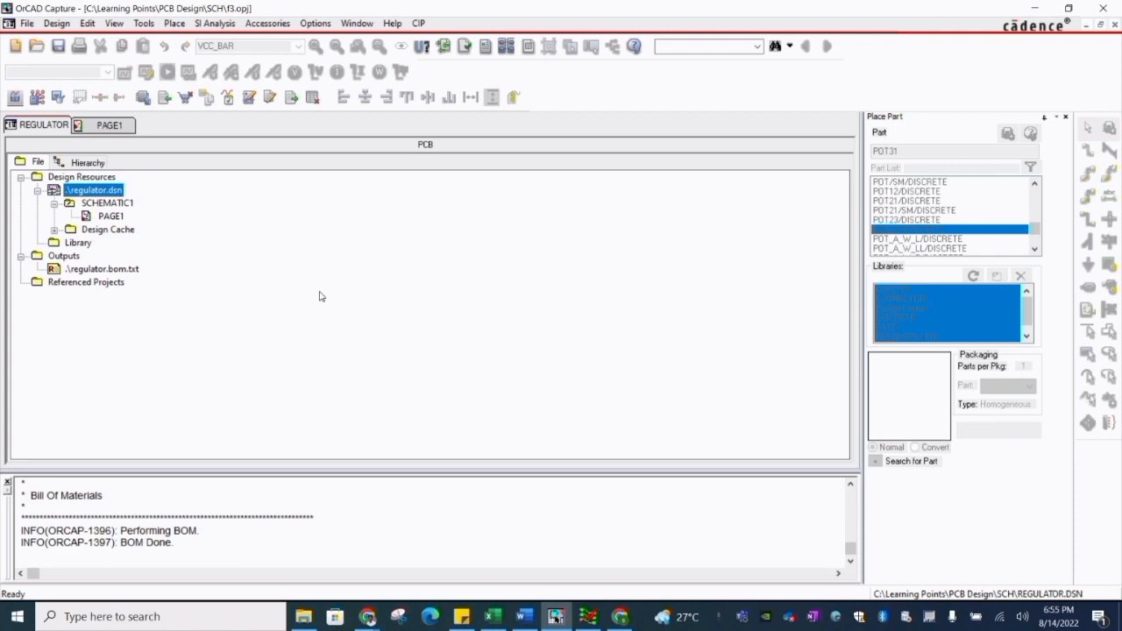
left_click(587, 616)
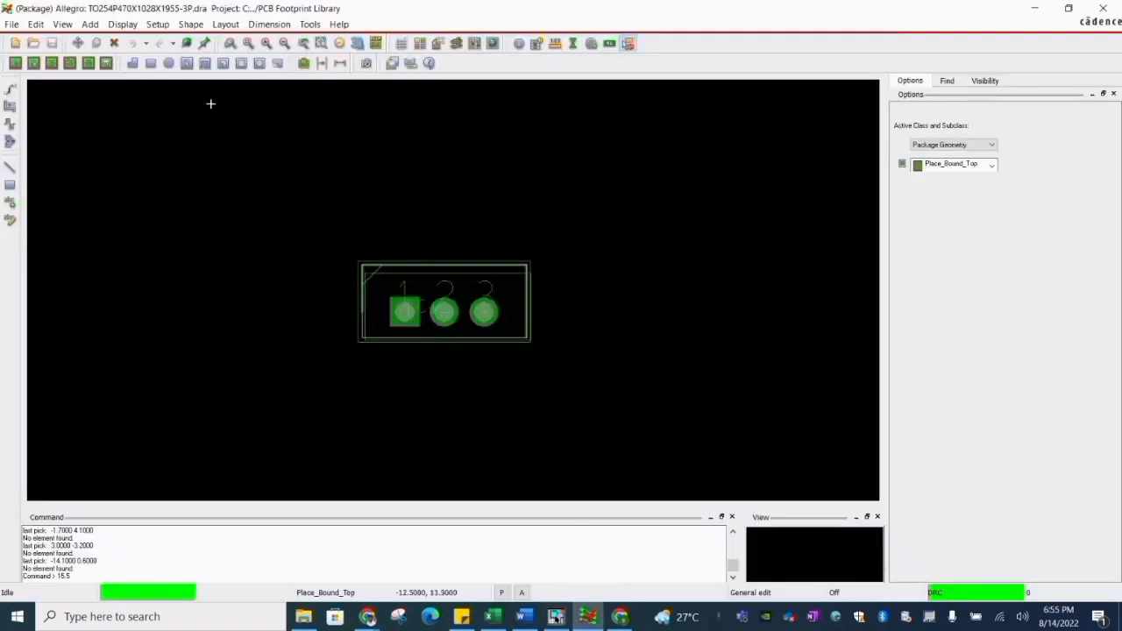
left_click(158, 23)
left_click(178, 253)
left_click(158, 24)
left_click(180, 247)
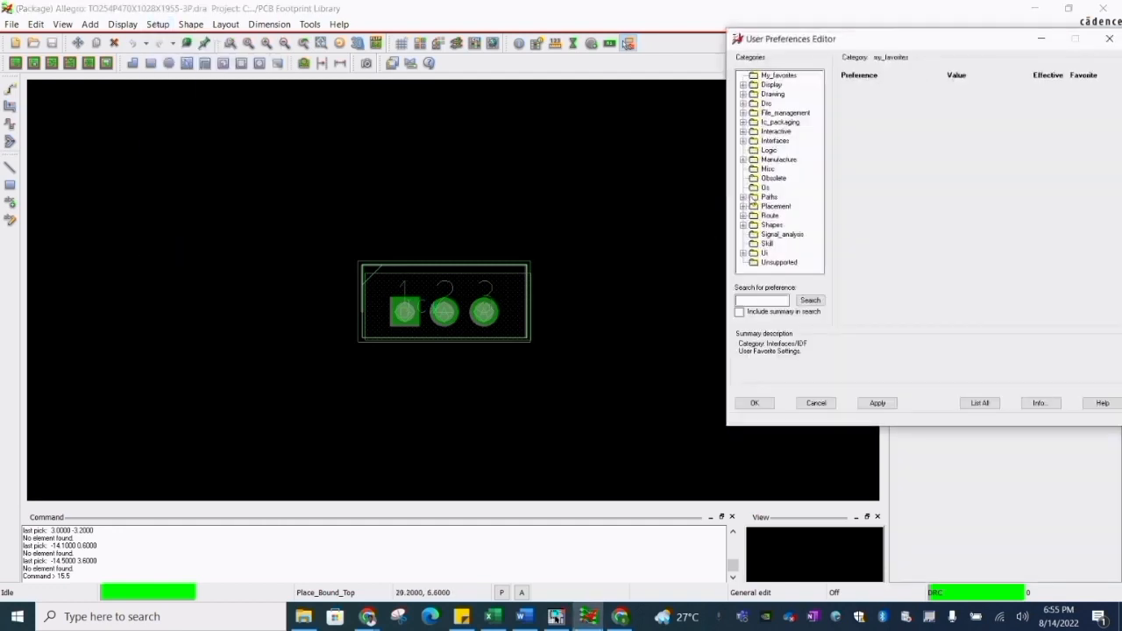
left_click(742, 197)
left_click(780, 225)
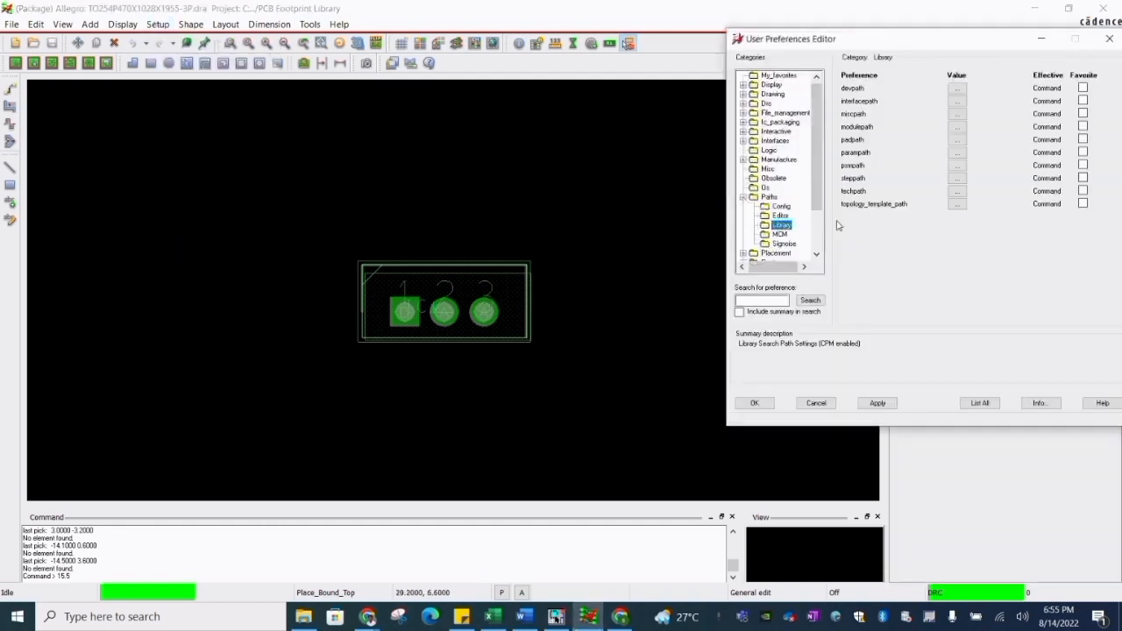
key("Left")
left_click(781, 225)
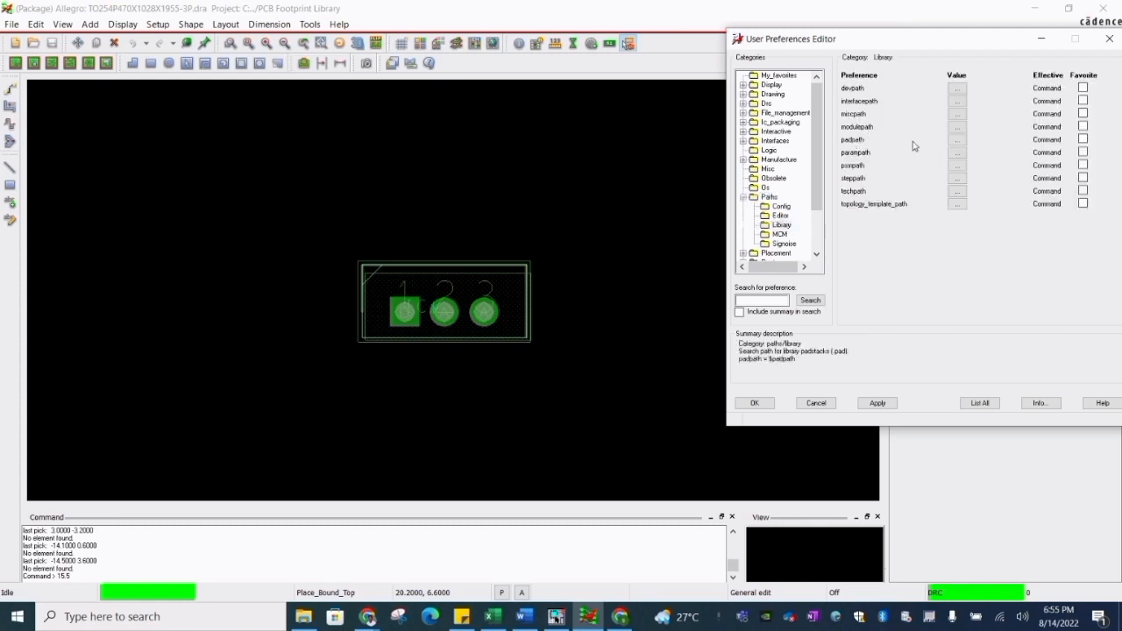
- Add the copied PCB Footprint Library folder path to the padpath directories and move it to first place
left_click(954, 142)
left_click(1001, 143)
key("ctrl+v")
left_click(939, 201)
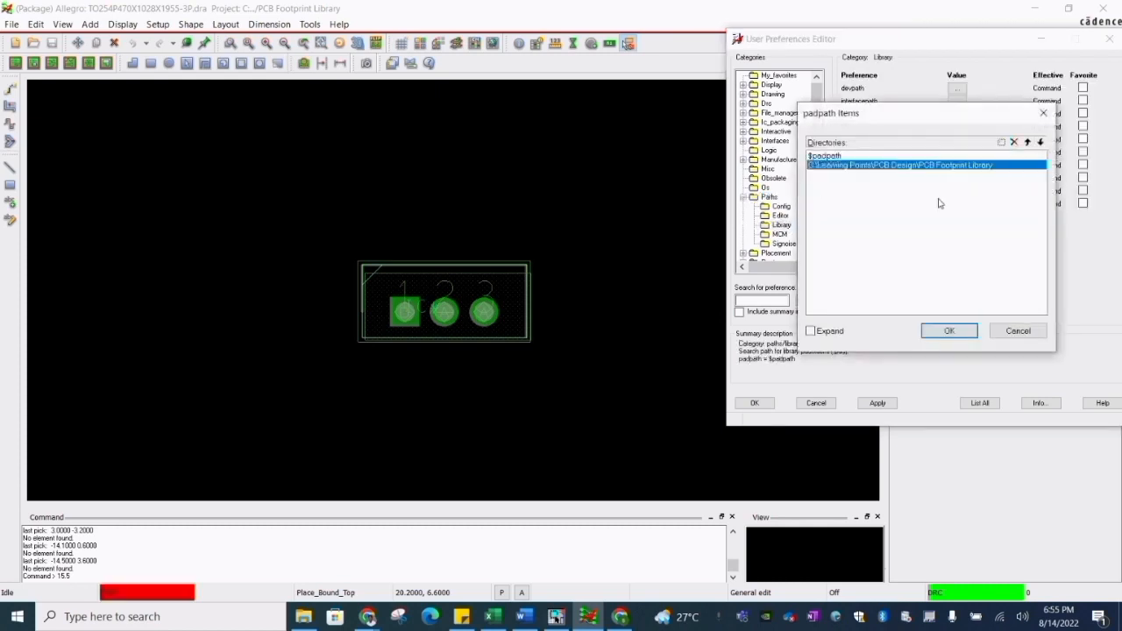
left_click(1027, 142)
left_click(949, 330)
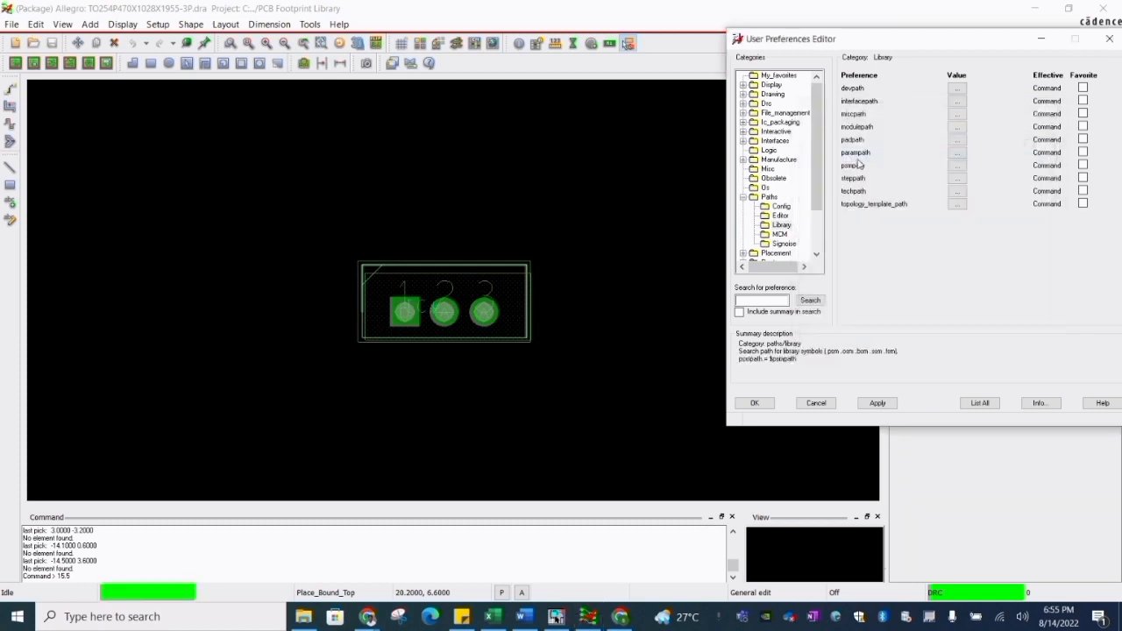
- Add the same PCB Footprint Library path to the psmpath directories and put it first in the order
left_click(958, 167)
left_click(1000, 143)
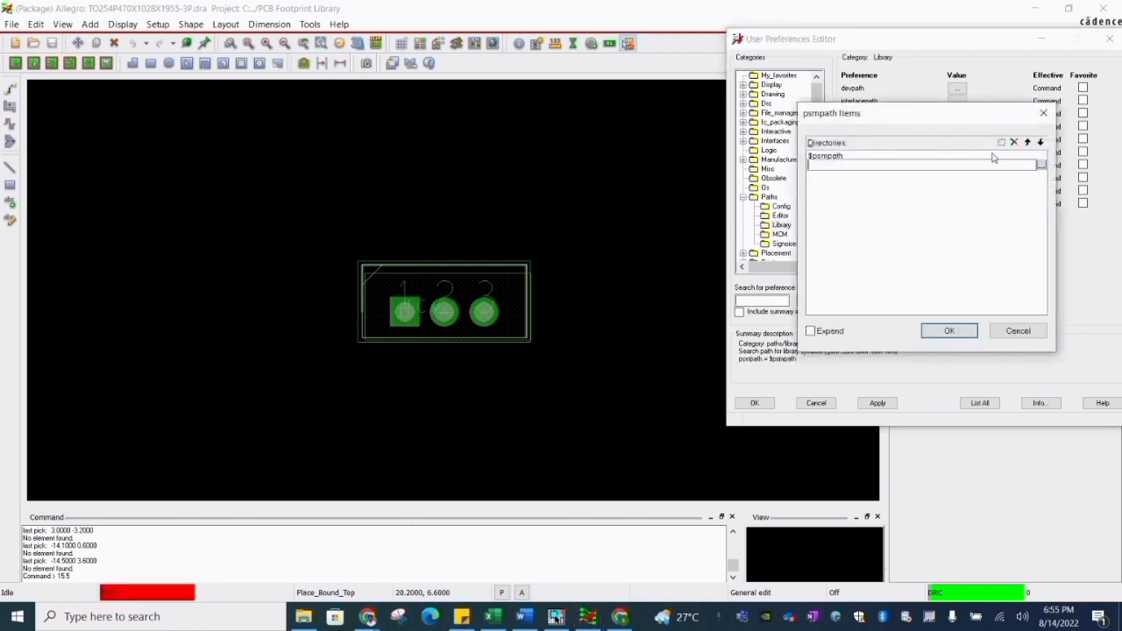
key("ctrl+v")
left_click(934, 198)
left_click(1027, 142)
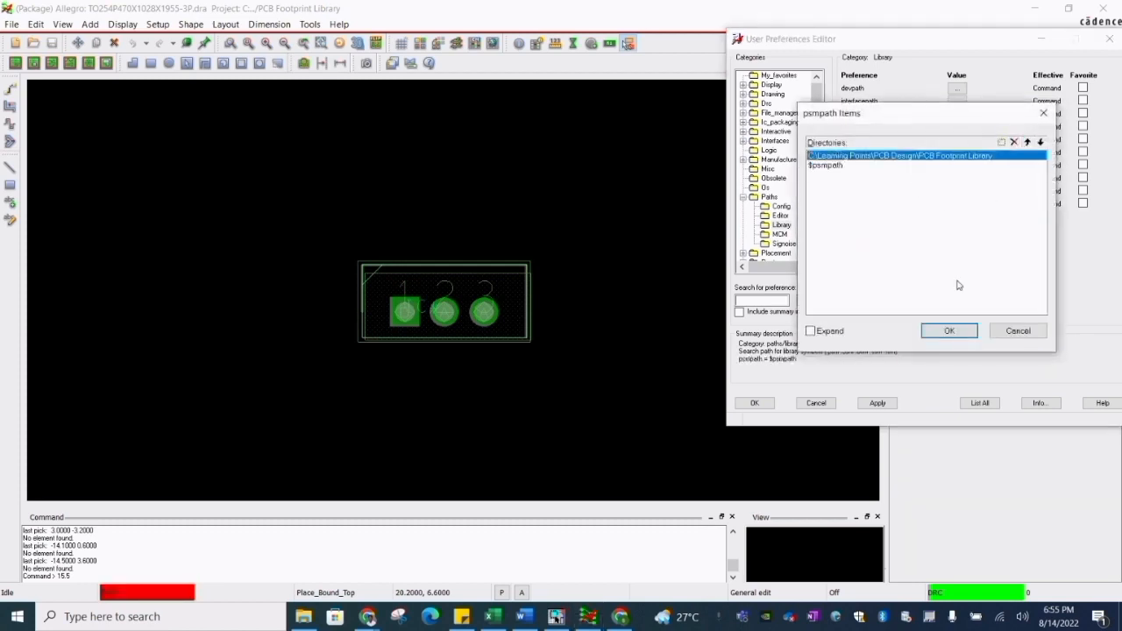
left_click(949, 330)
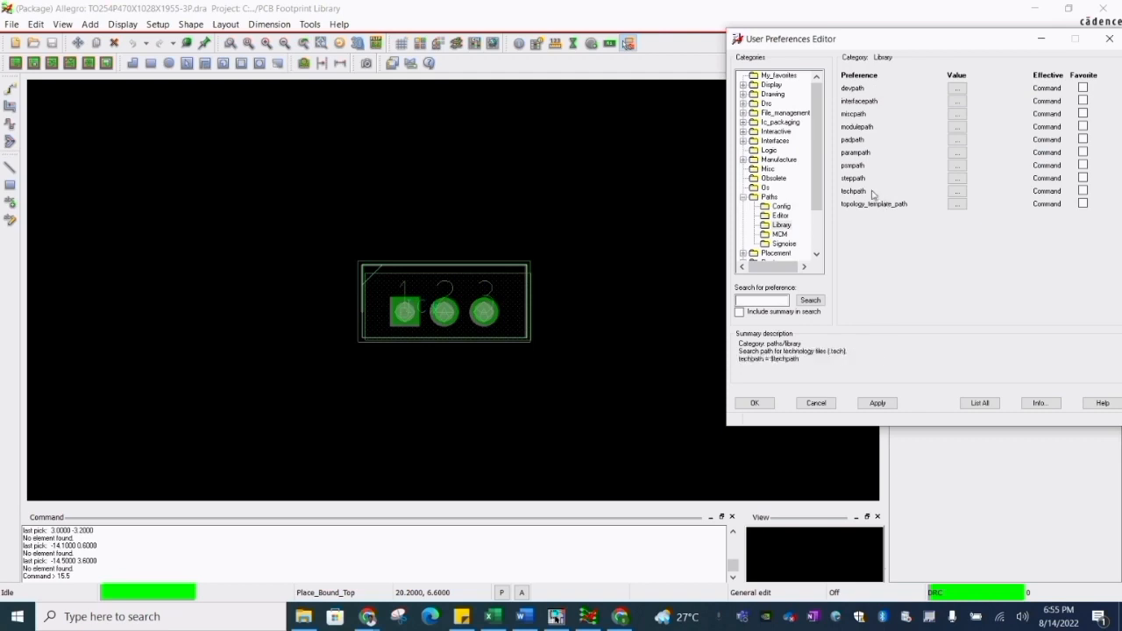
- Open the steppath directories, then switch to File Explorer and copy the full path of the PCB Design Step folder
left_click(959, 178)
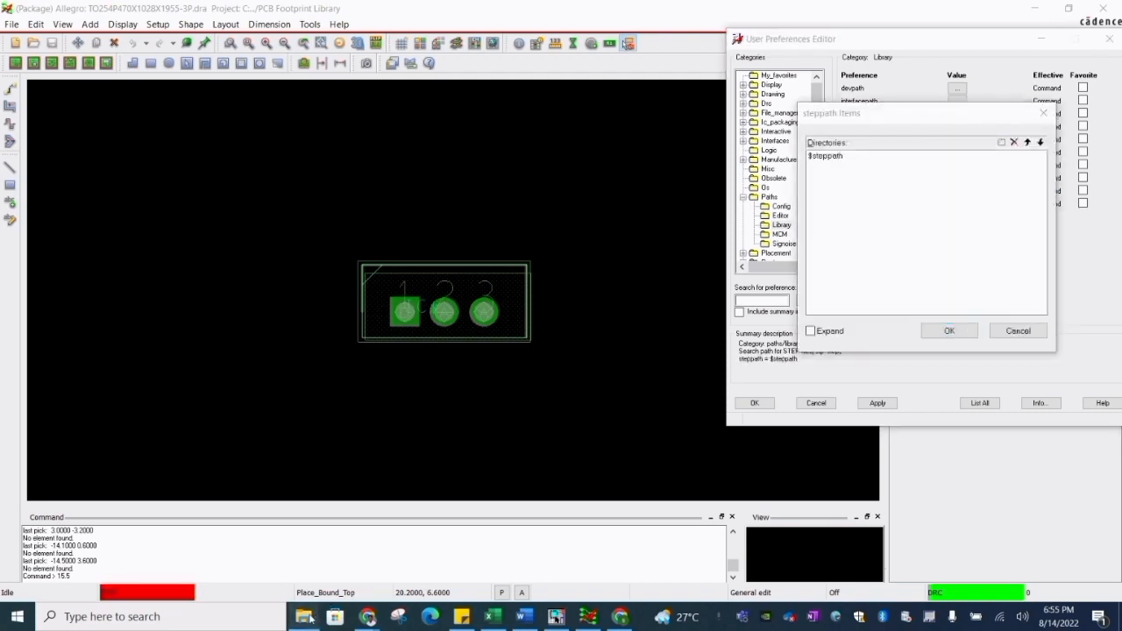
left_click(303, 617)
left_click(312, 131)
double_click(165, 225)
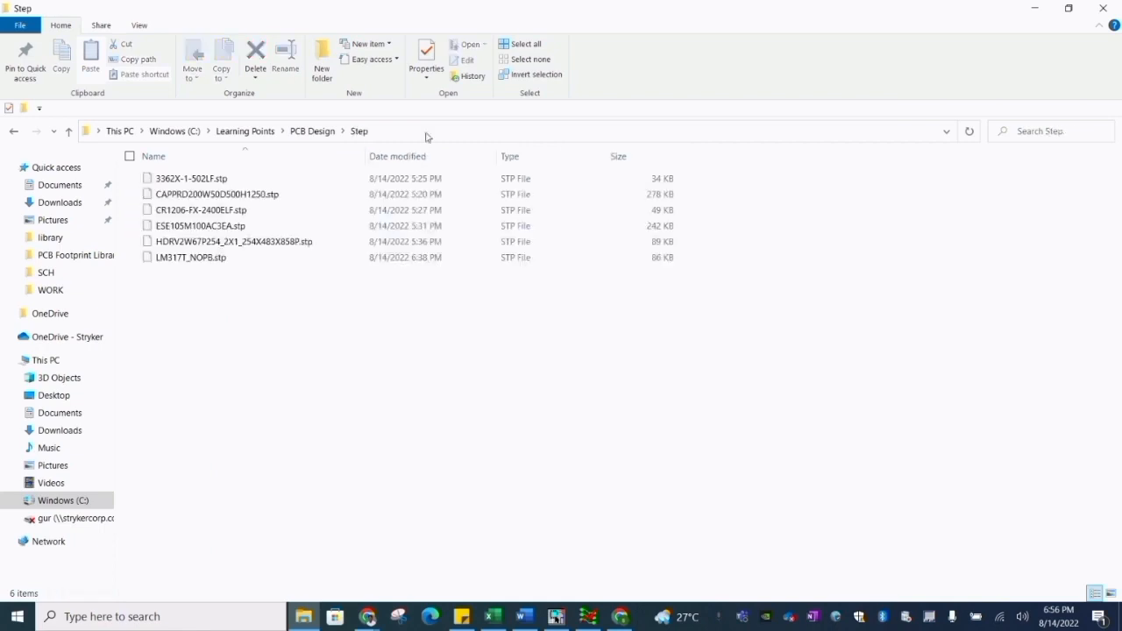
left_click(440, 131)
key("ctrl+c")
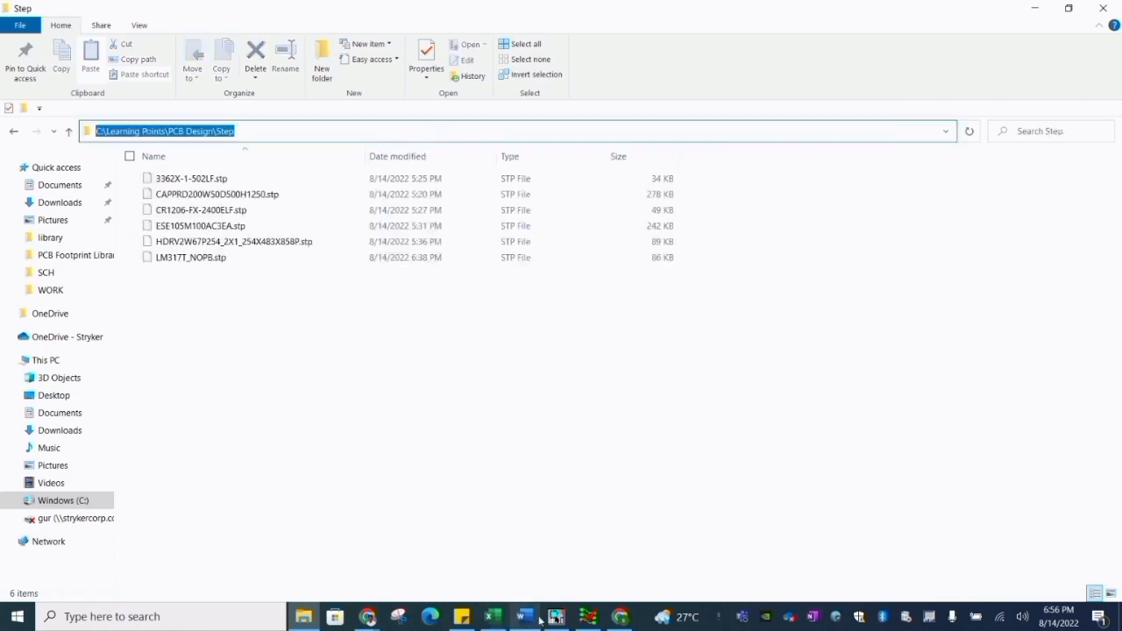
- Switch back to Allegro and add the Step folder path to the steppath directories, moving it to first place
left_click(588, 616)
left_click(1000, 141)
key("ctrl+v")
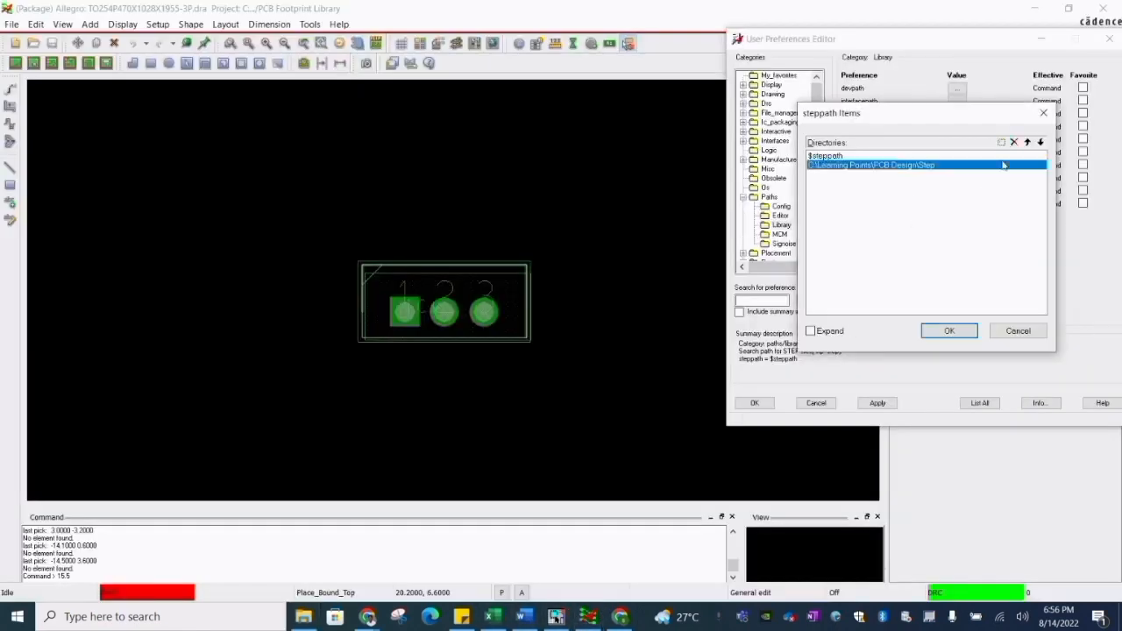
left_click(1027, 142)
left_click(949, 331)
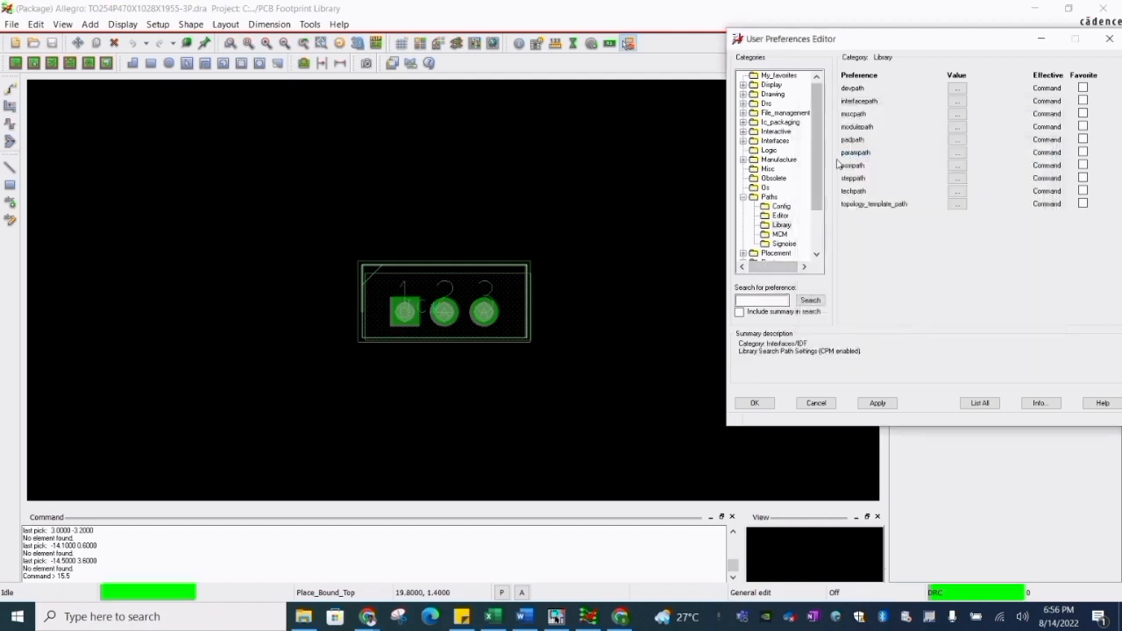
- Recheck the directories set for padpath and close the user preferences
left_click(956, 139)
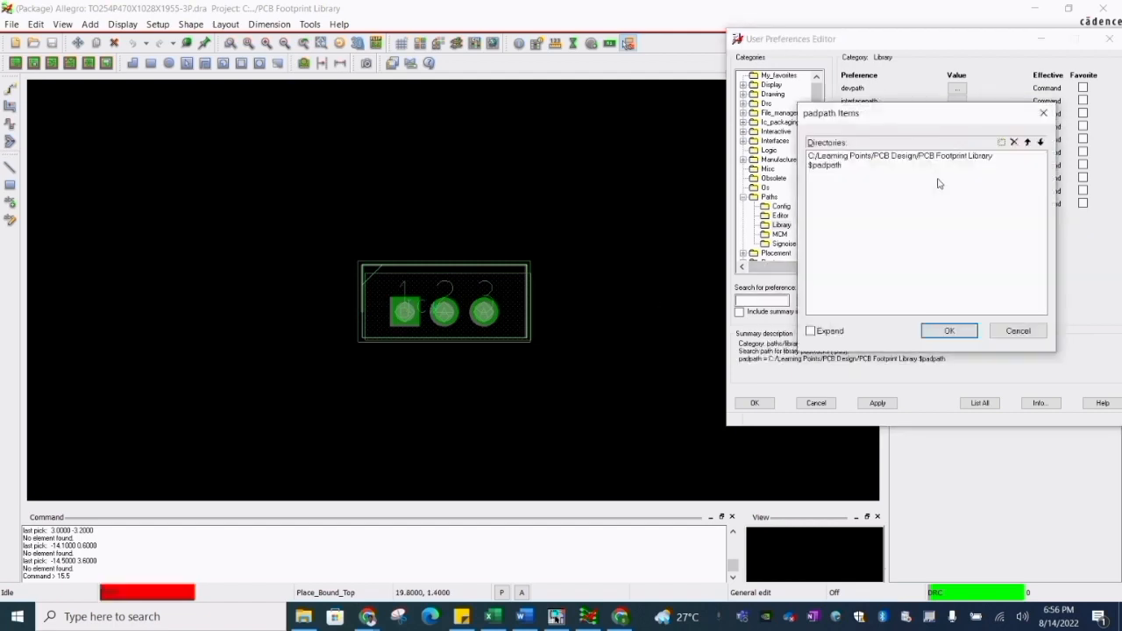
left_click(949, 330)
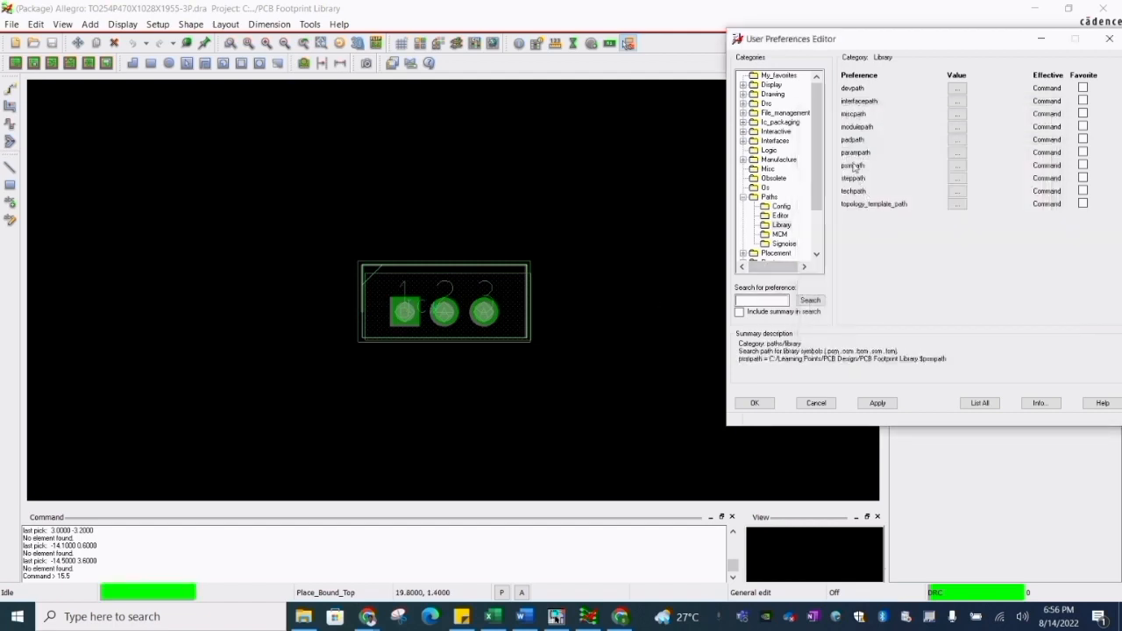
left_click(823, 400)
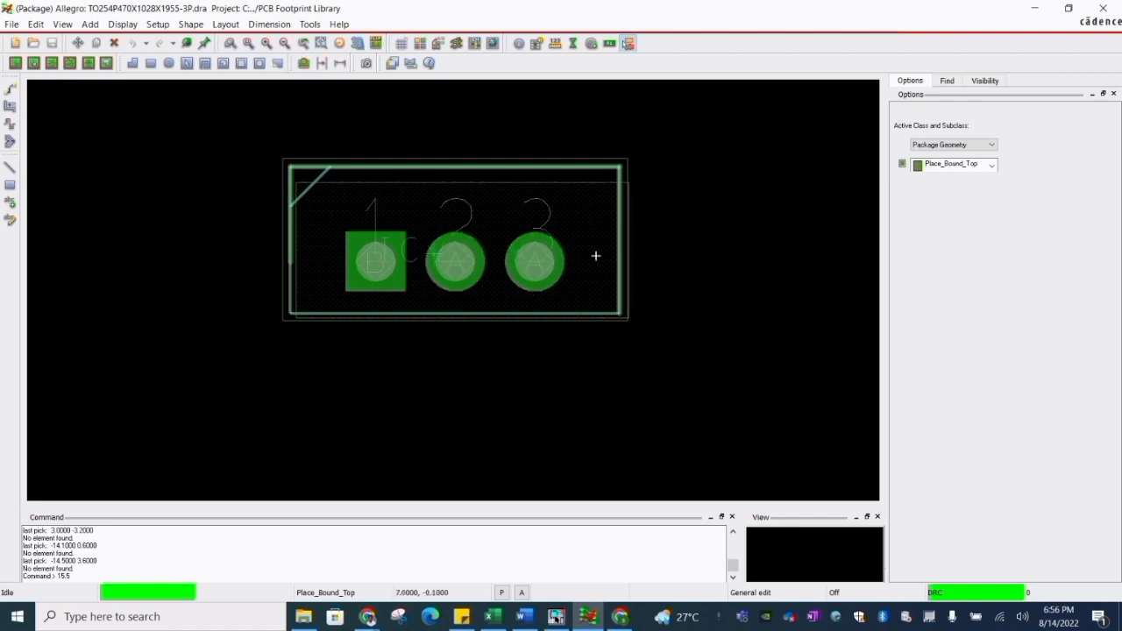
- Start the Add Pin command, browse the available padstacks and preview 60X100, then leave without placing a pin
left_click(705, 157)
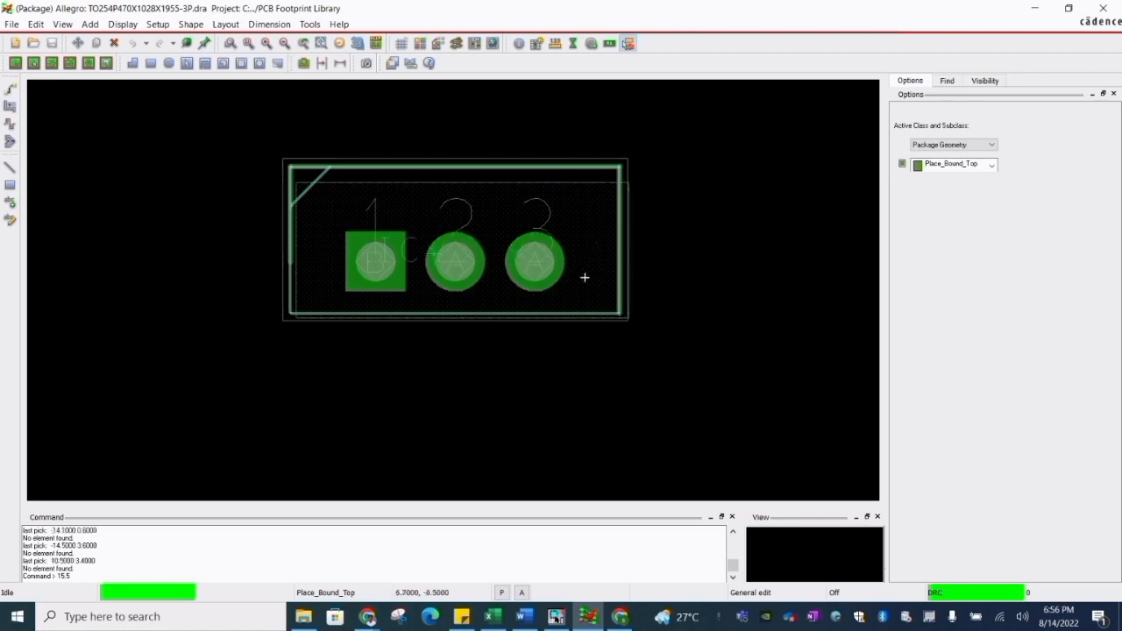
left_click(591, 44)
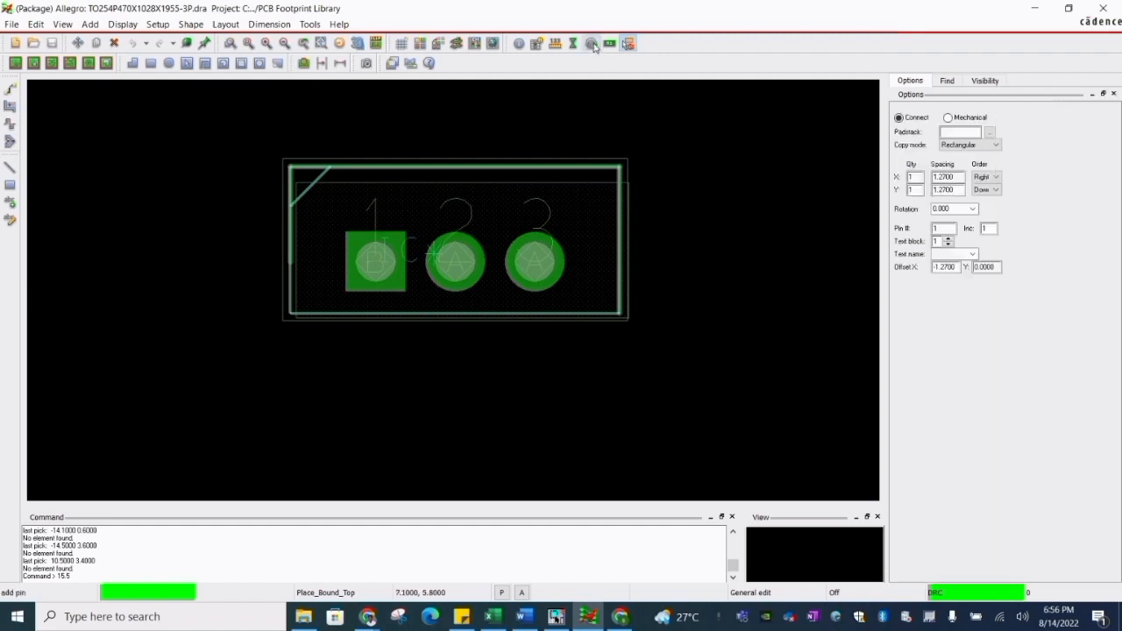
left_click(991, 132)
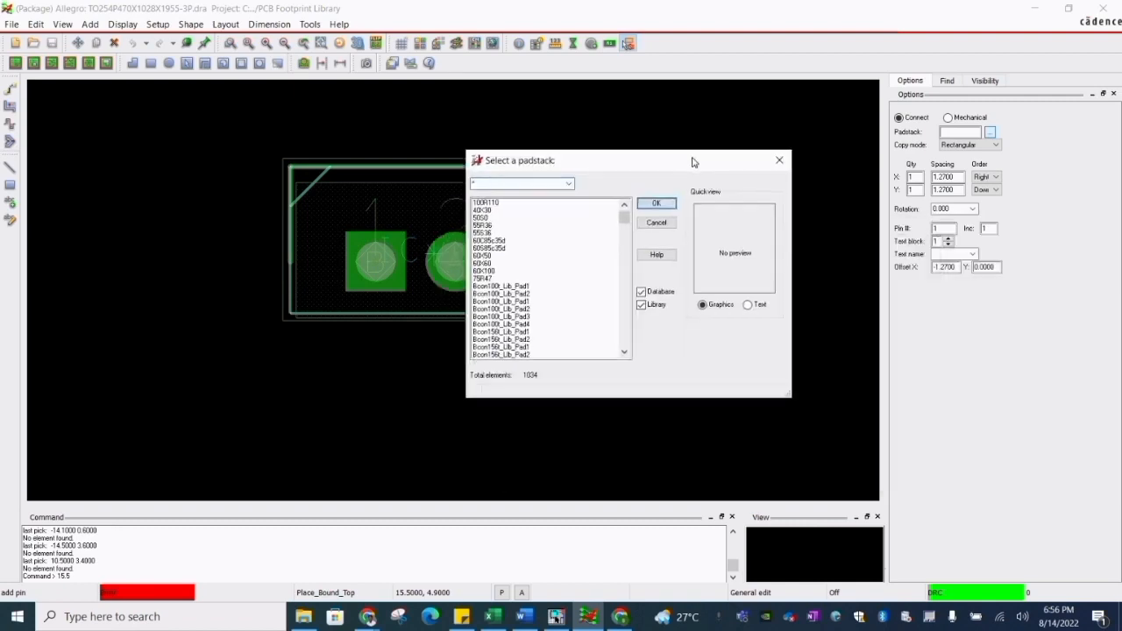
left_click_drag(693, 162, 861, 146)
left_click(708, 227)
left_click(663, 256)
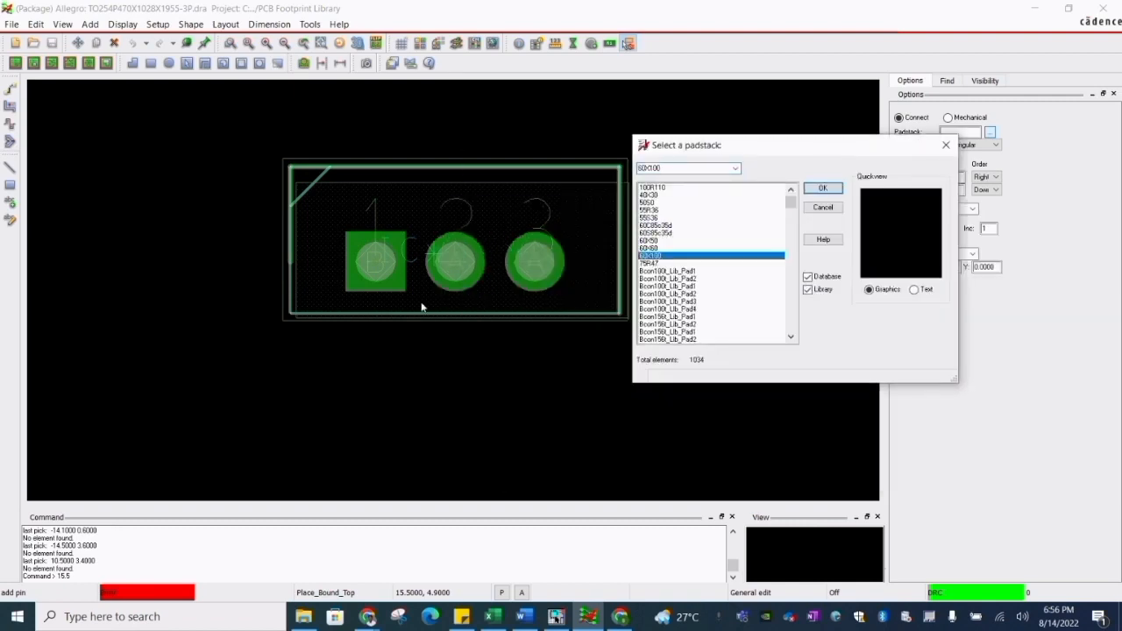
left_click(946, 145)
right_click(674, 148)
left_click(710, 154)
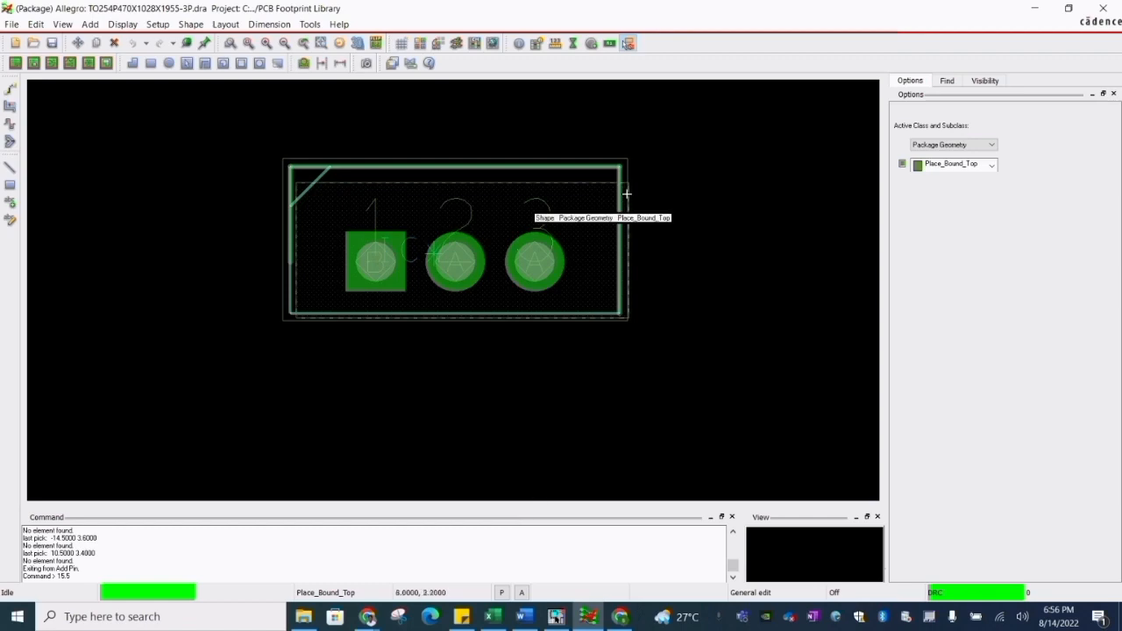
- Return to Allegro and reopen the user preferences to show the library search paths
left_click(582, 619)
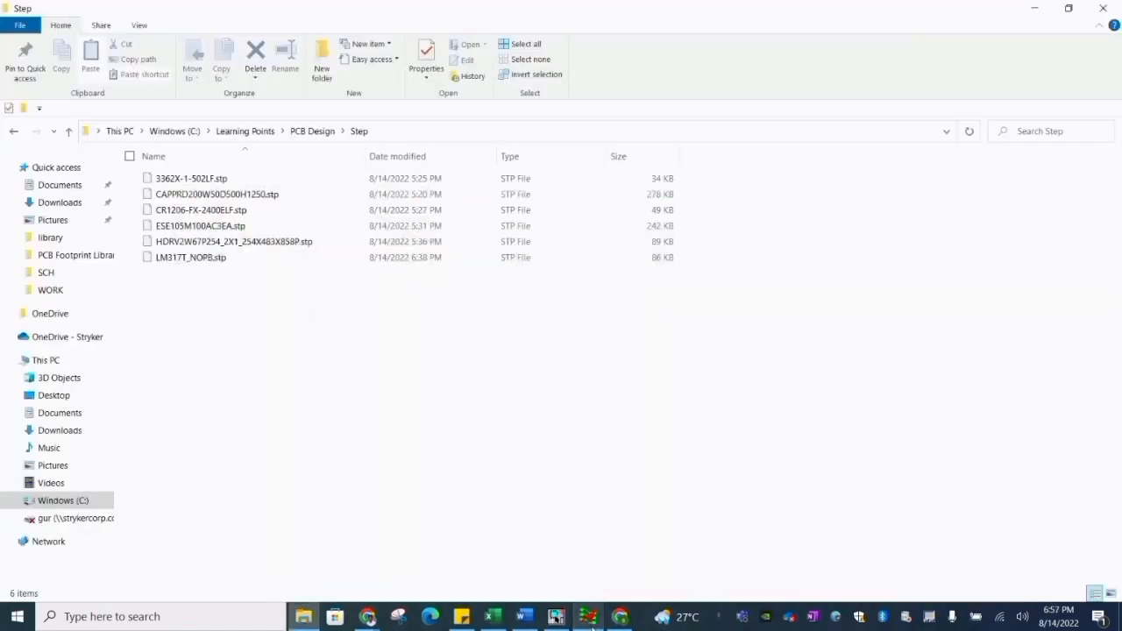
left_click(582, 619)
left_click(158, 24)
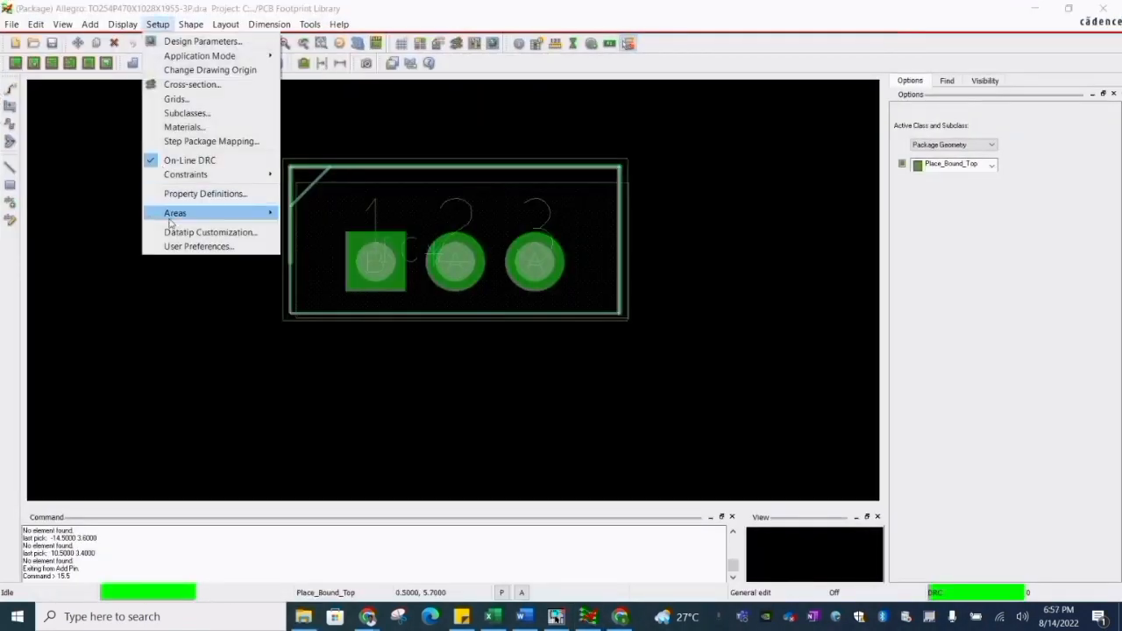
left_click(198, 246)
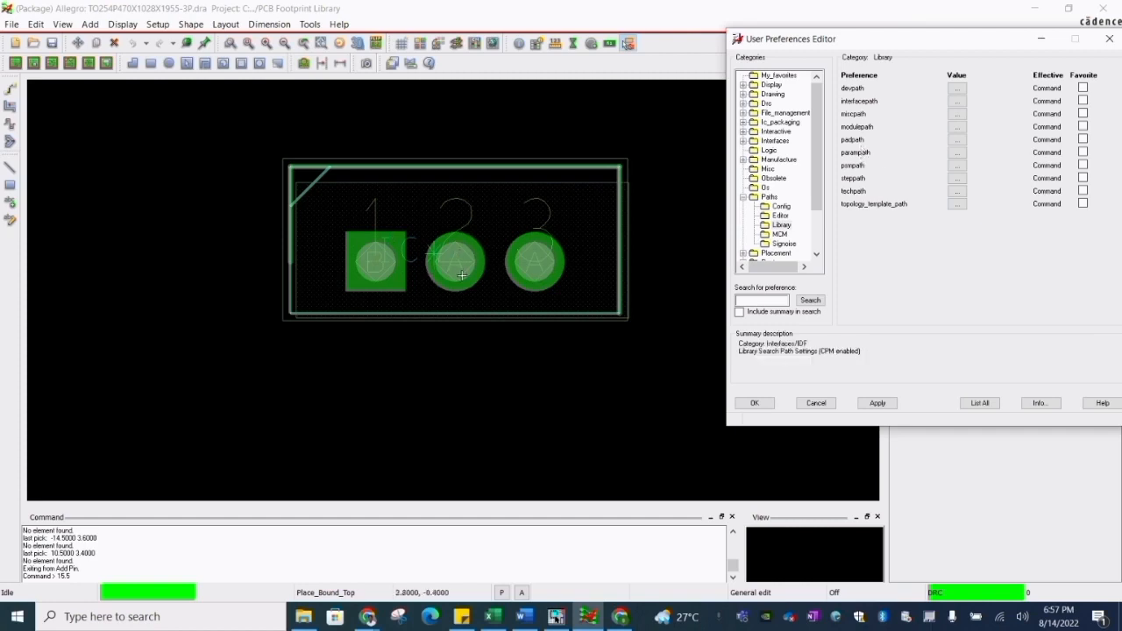
- Switch to File Explorer and look through the drawing, padstack and symbol files in the PCB Footprint Library folder
left_click(302, 618)
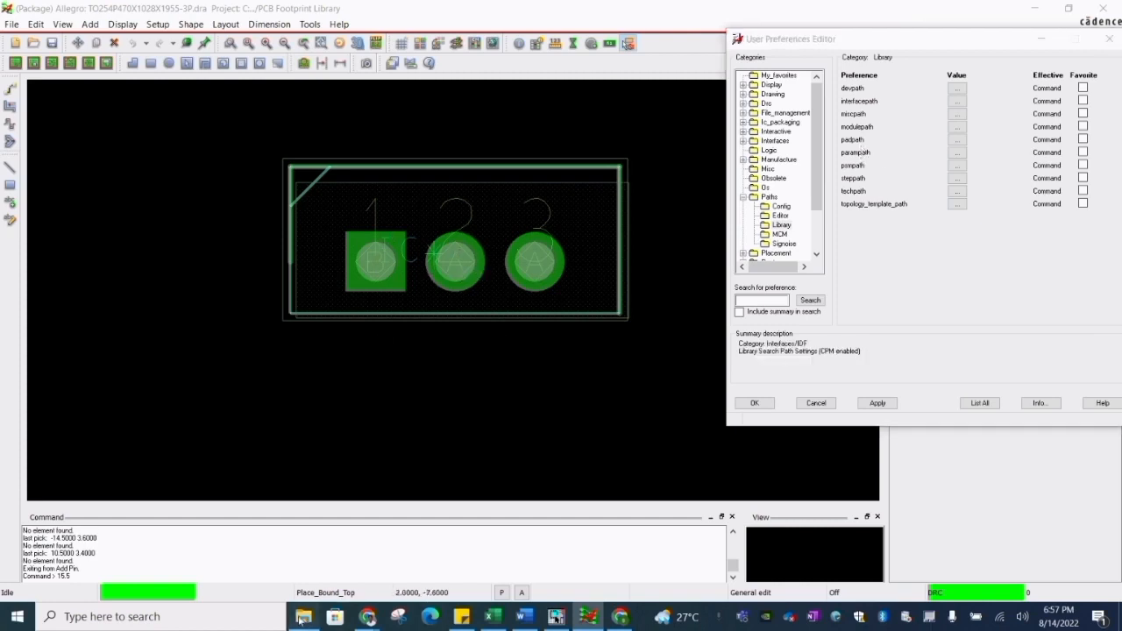
left_click(313, 132)
double_click(219, 193)
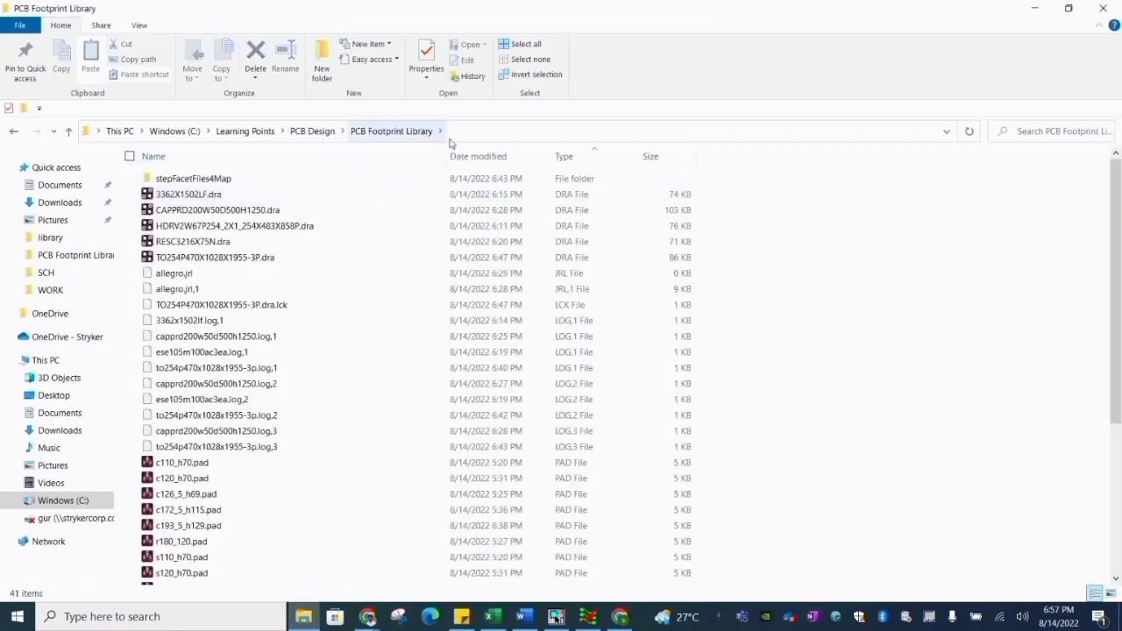
left_click(307, 211)
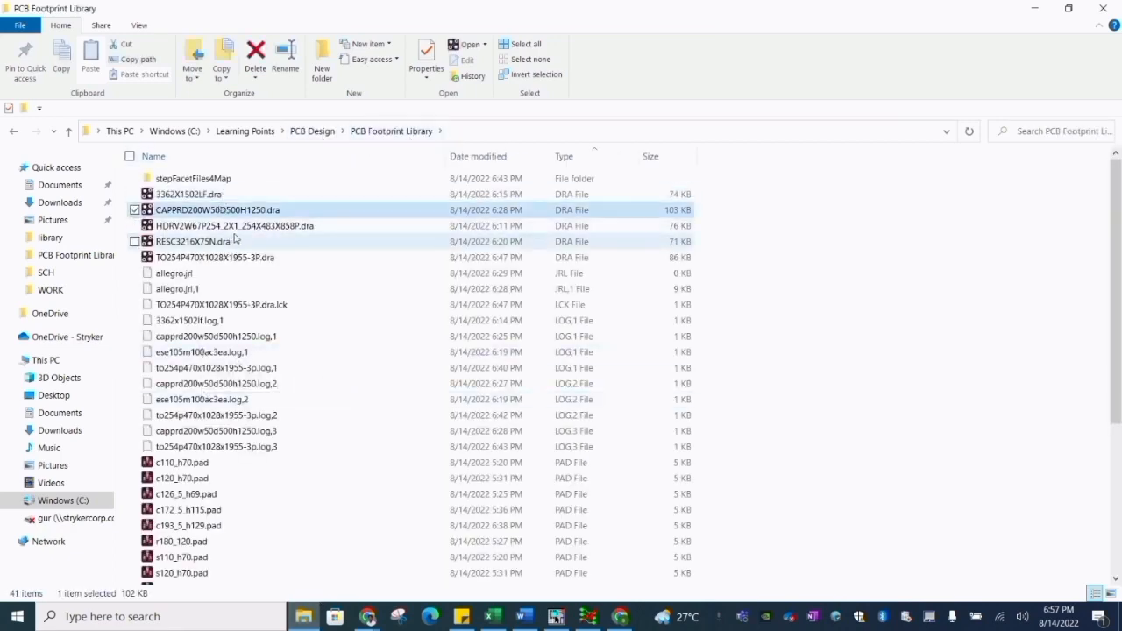
scroll(219, 464, "down", 1)
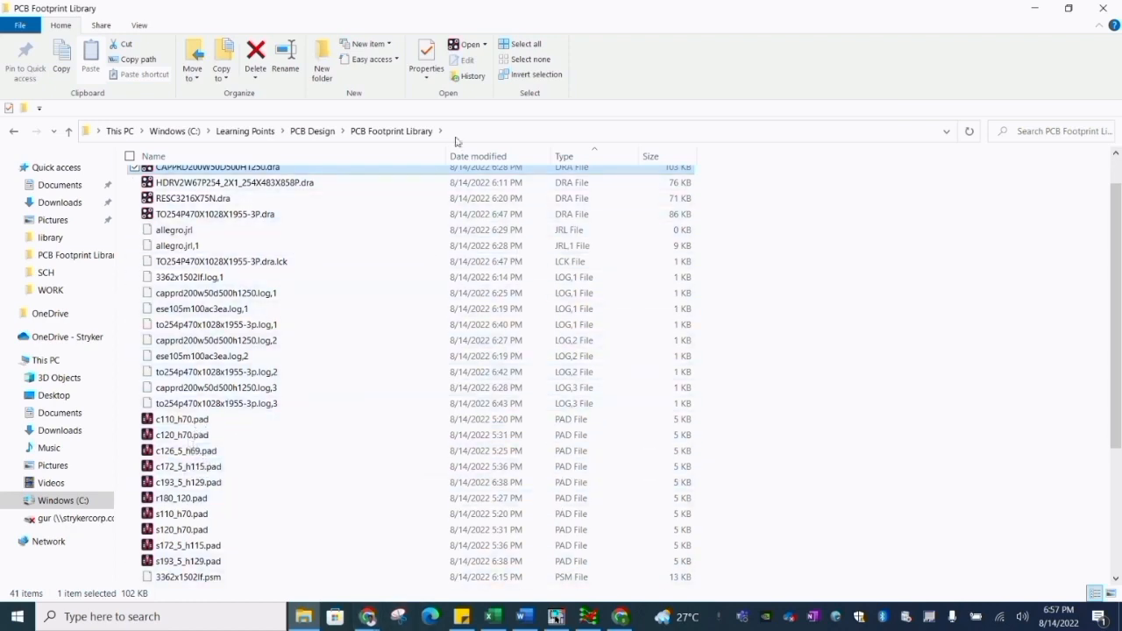
left_click(495, 132)
- Switch to Allegro, check the padpath and psmpath directories, and accept the user preferences
left_click(587, 617)
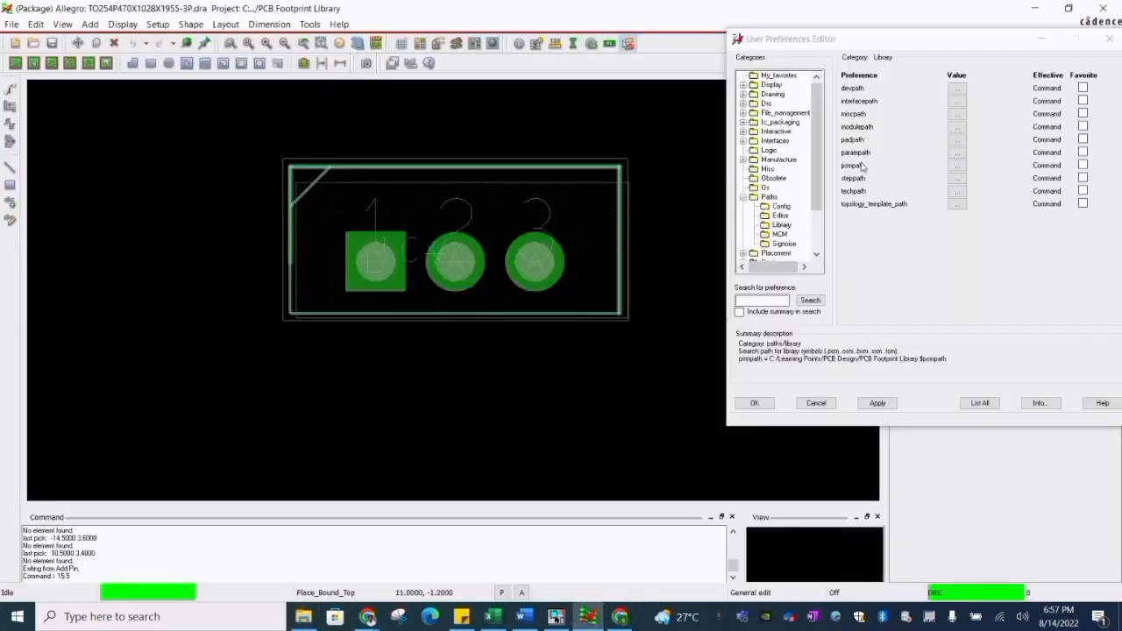
left_click(956, 139)
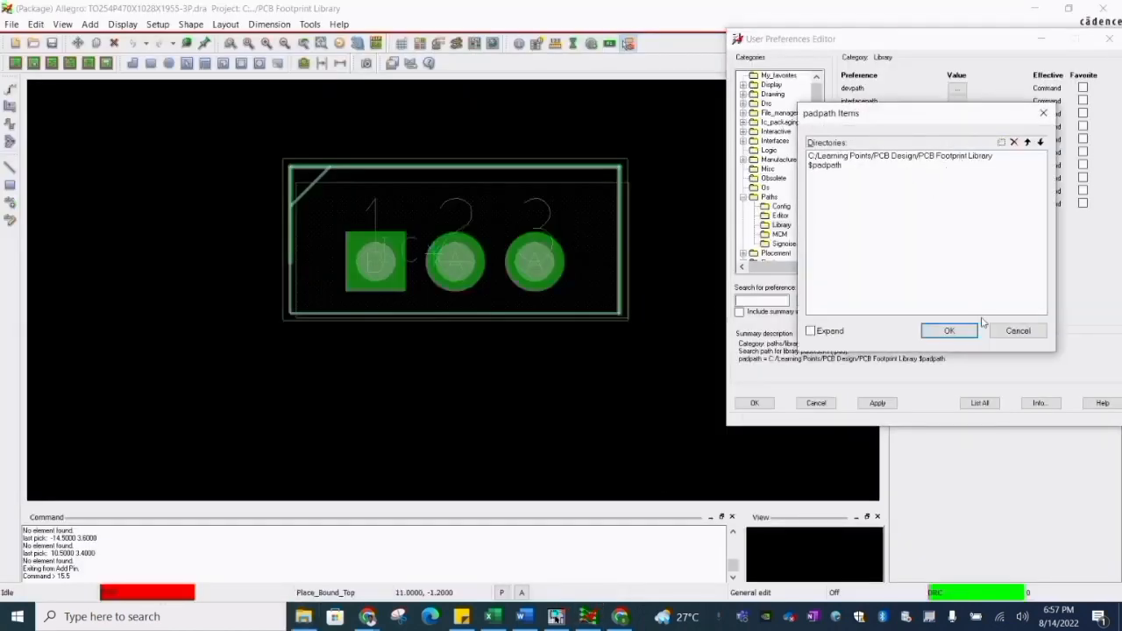
left_click(949, 331)
left_click(956, 169)
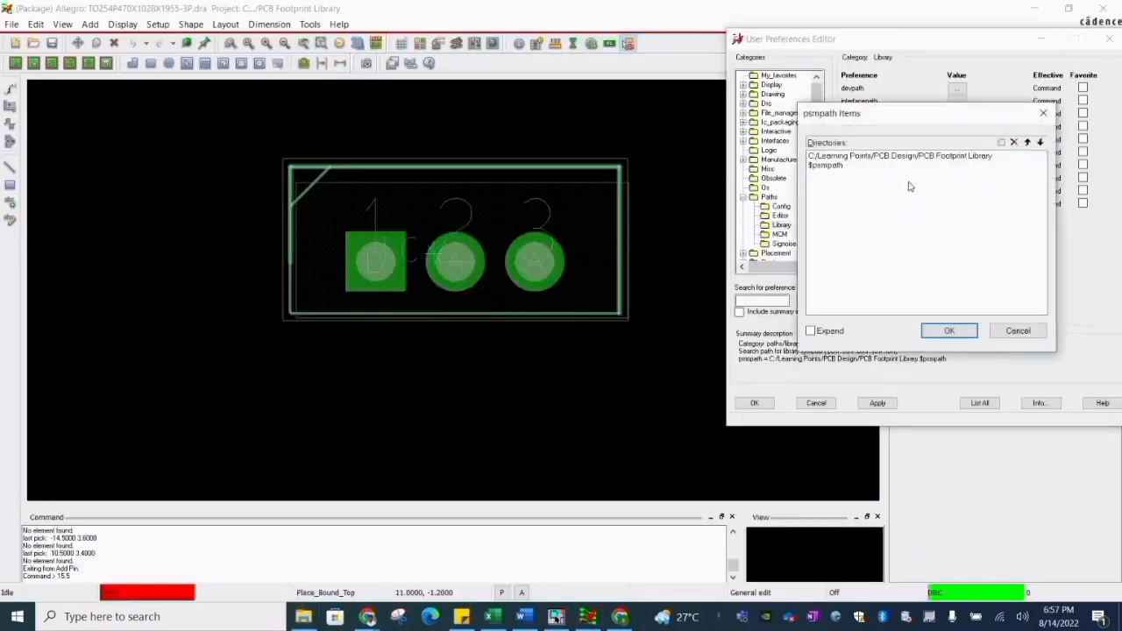
left_click(948, 331)
left_click(755, 403)
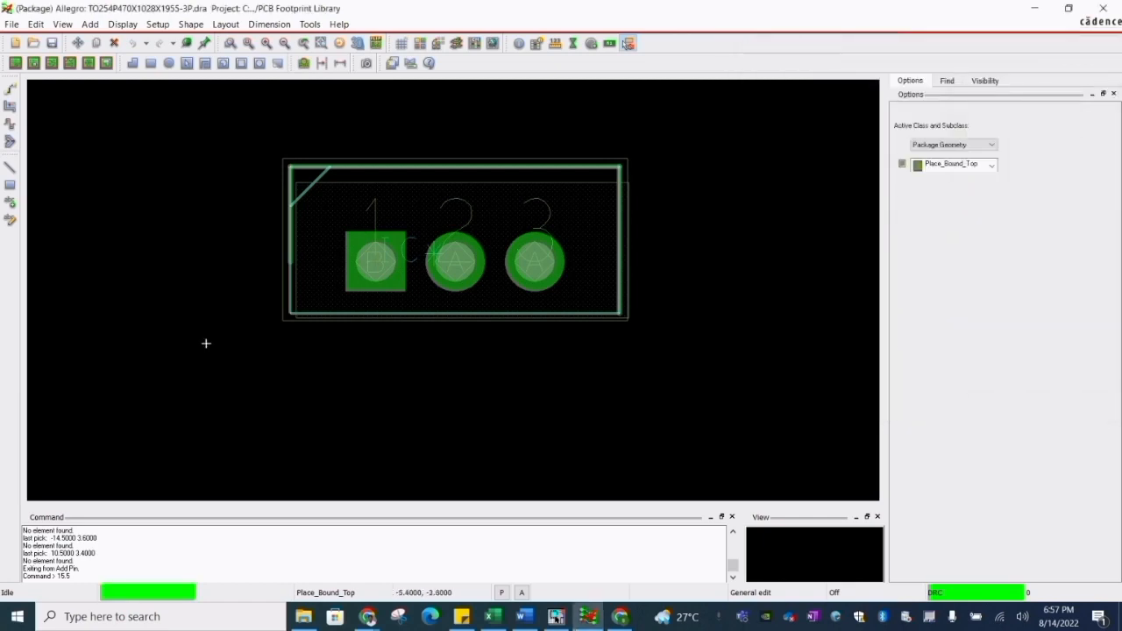
- Save the TO254P470X1028X1955-3P footprint drawing over its existing file
left_click(206, 343)
left_click(51, 43)
left_click(620, 329)
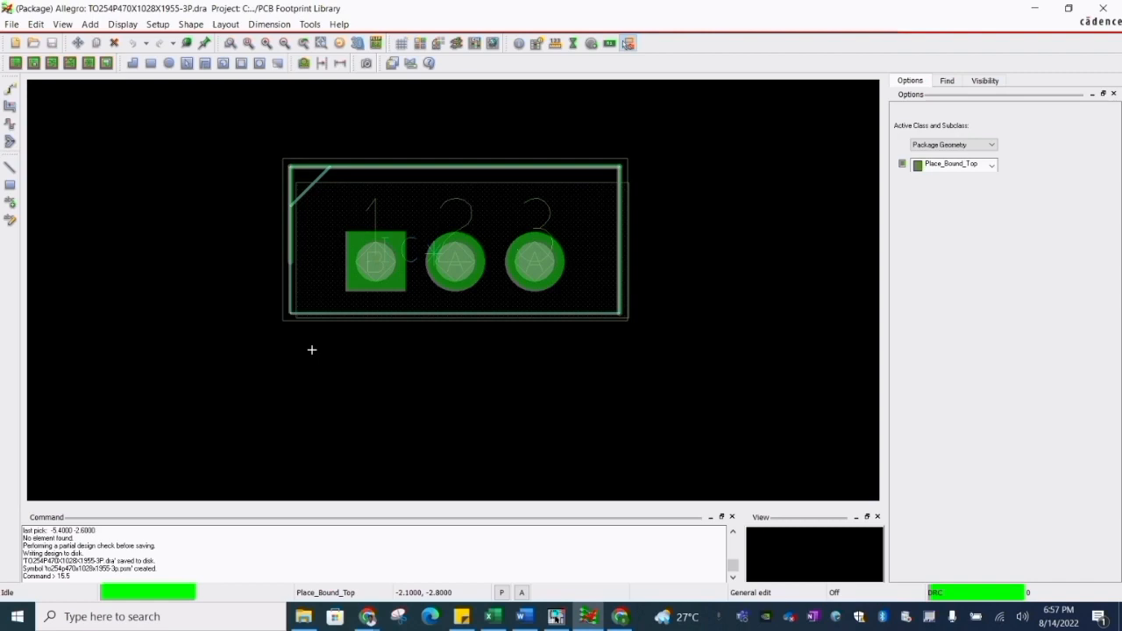
- Start a new drawing of type Board (wizard)
left_click(11, 24)
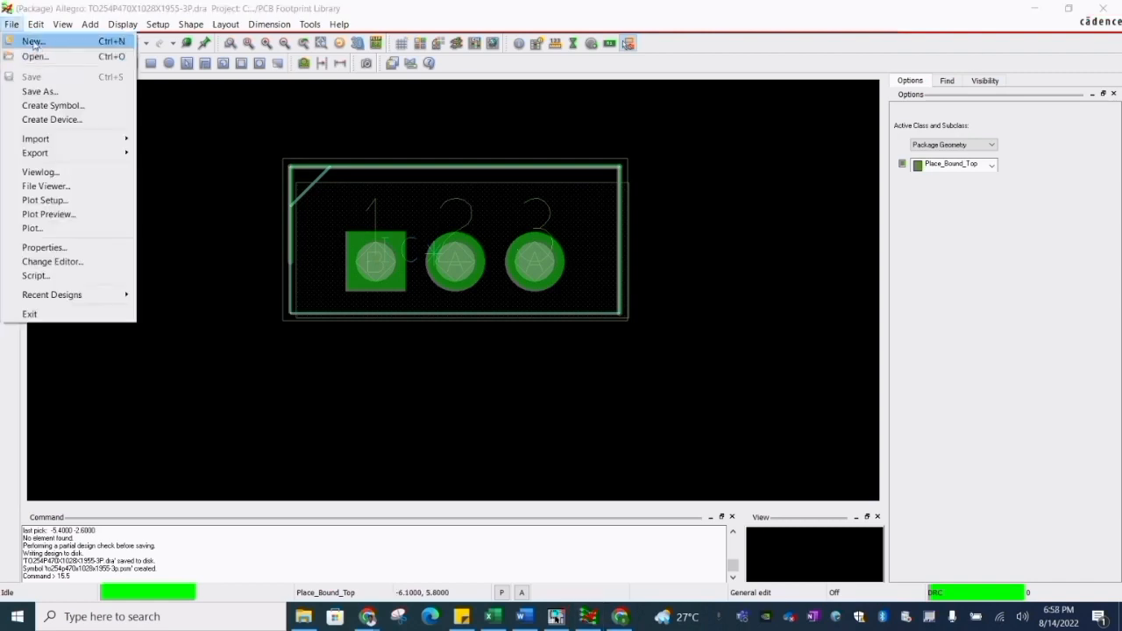
left_click(27, 40)
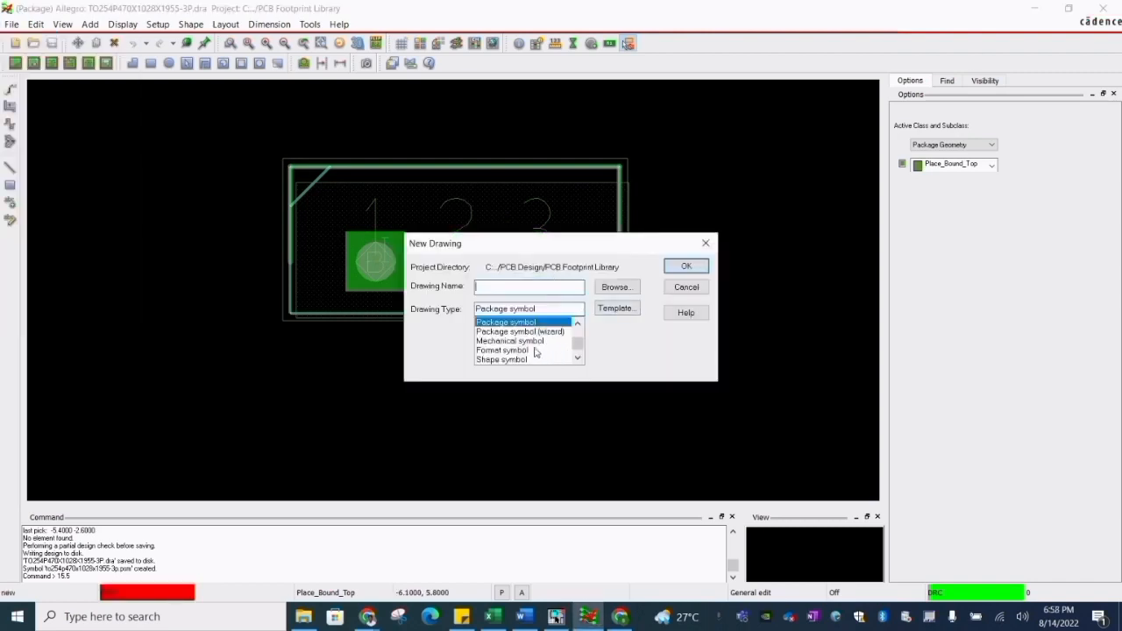
scroll(534, 346, "up", 1)
left_click(512, 332)
- Set the PCB Design Allegro folder as the project directory, name the board Regulator_1, and create it
left_click(615, 287)
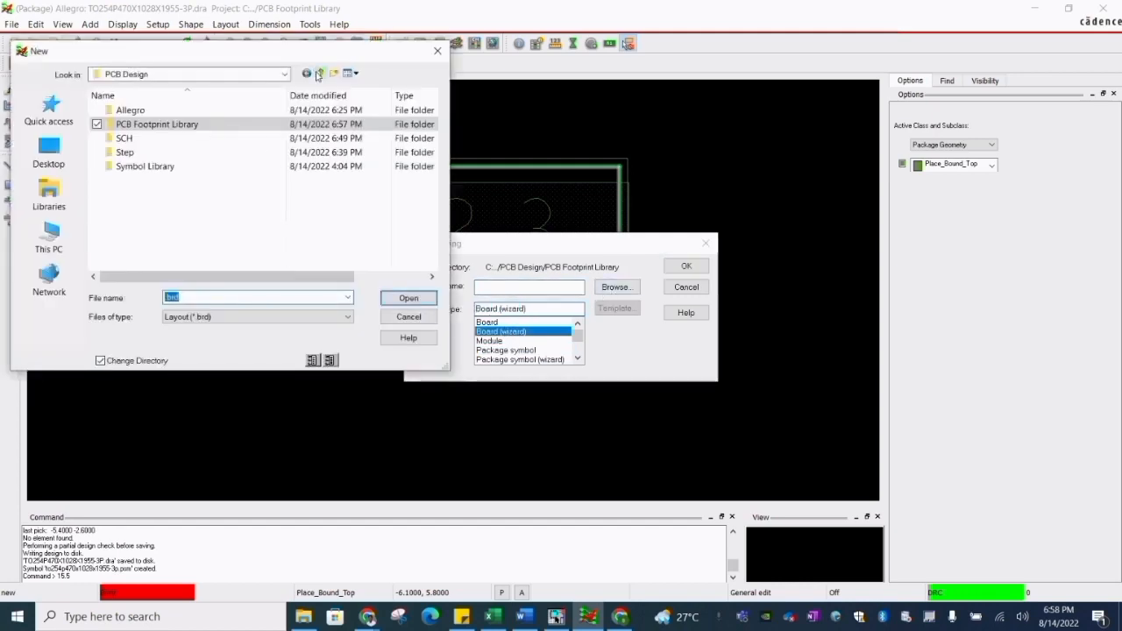
double_click(132, 110)
left_click(138, 111)
left_click(405, 298)
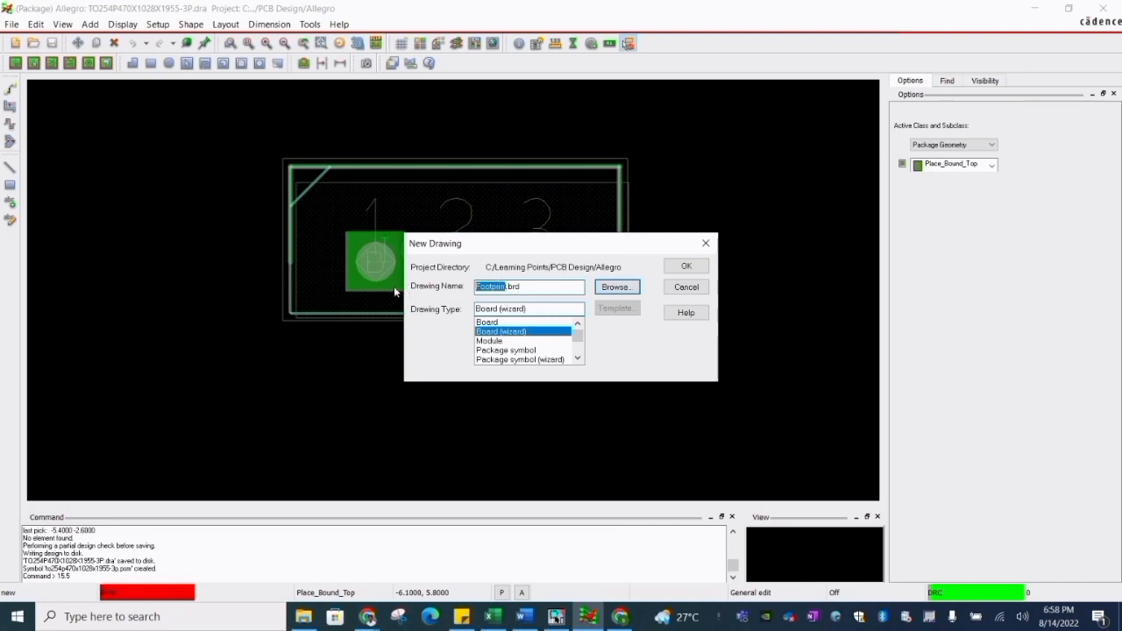
key("BackSpace")
type("Regulator_1")
left_click(684, 268)
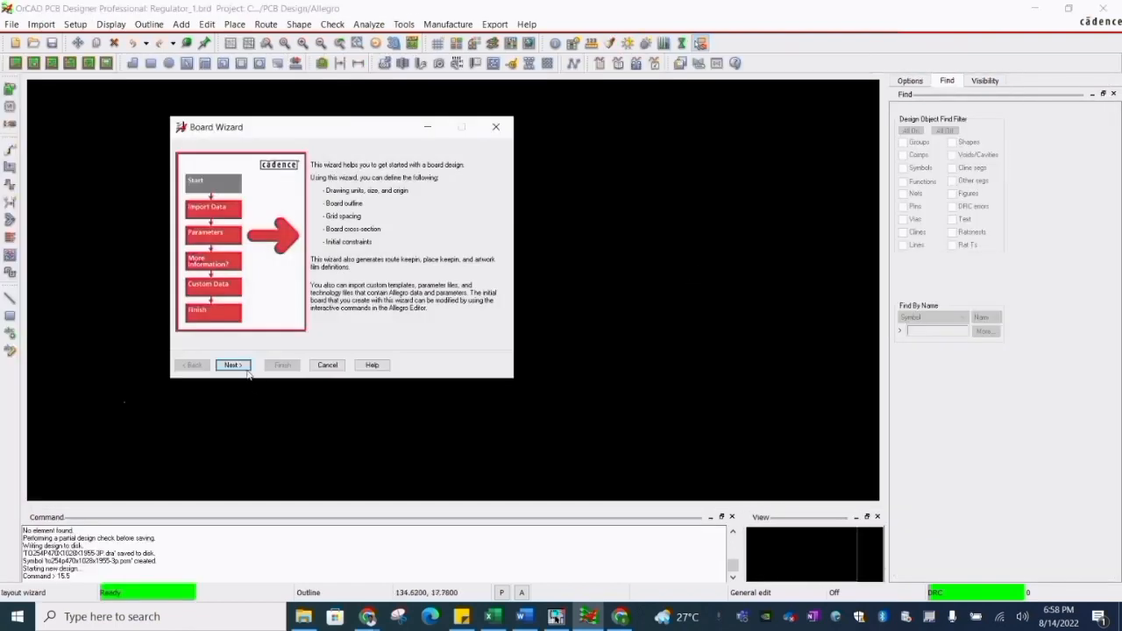
- Dismiss the Board Wizard and save the board as Regulator_1.brd in the Allegro folder
left_click(495, 126)
left_click(12, 23)
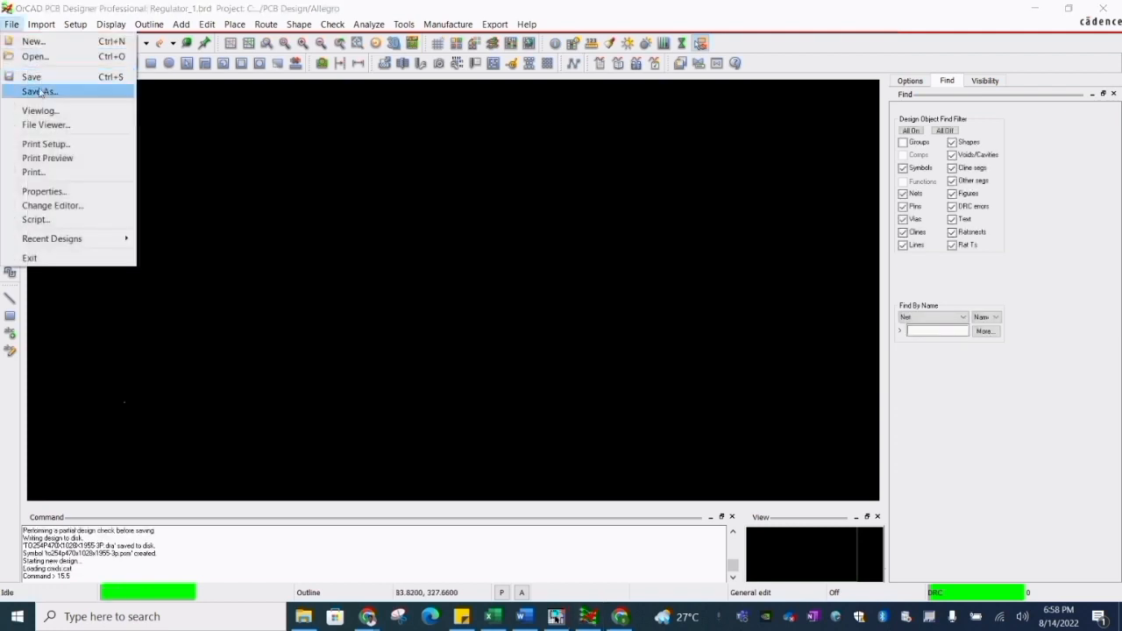
left_click(40, 91)
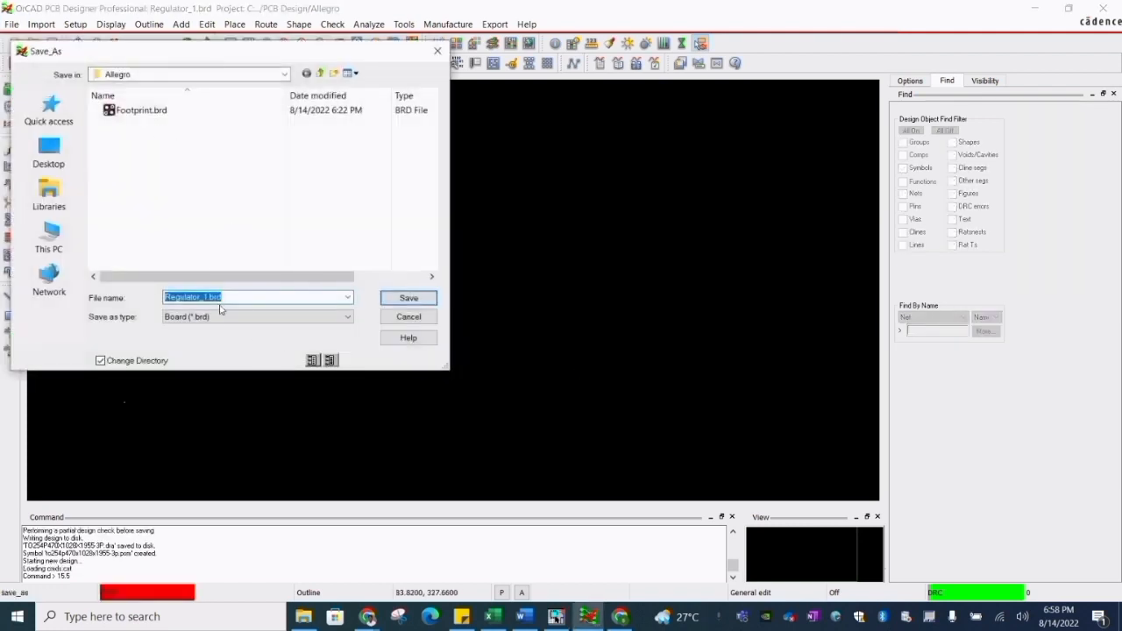
left_click(408, 298)
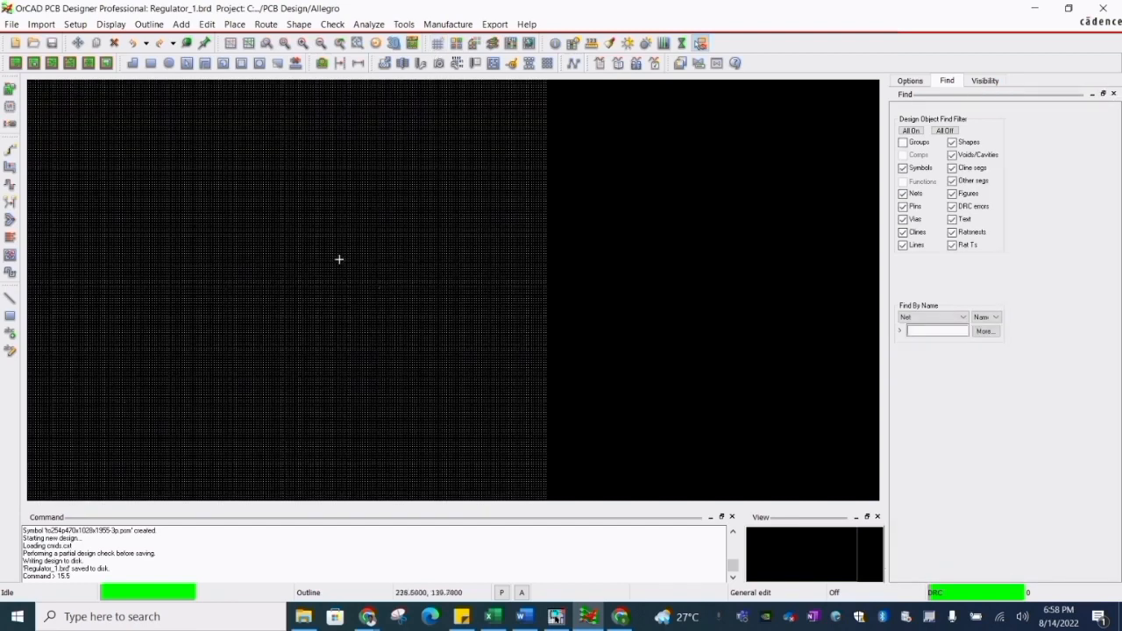
- Review the board's design and display parameters, including user units and extents, and accept them
left_click(75, 24)
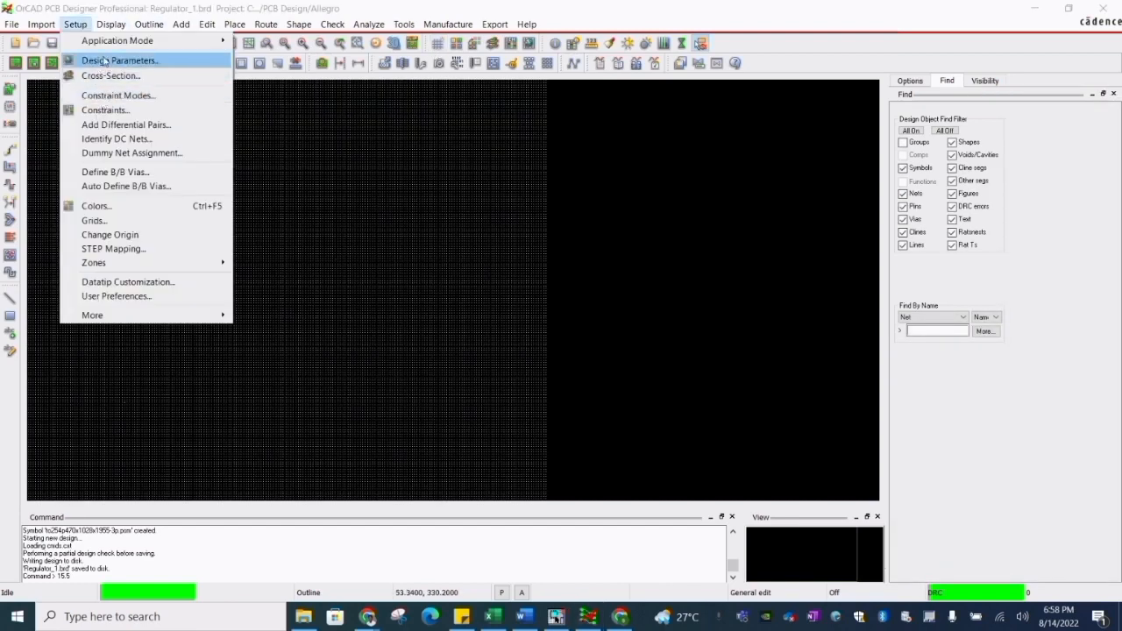
left_click(106, 61)
left_click(504, 37)
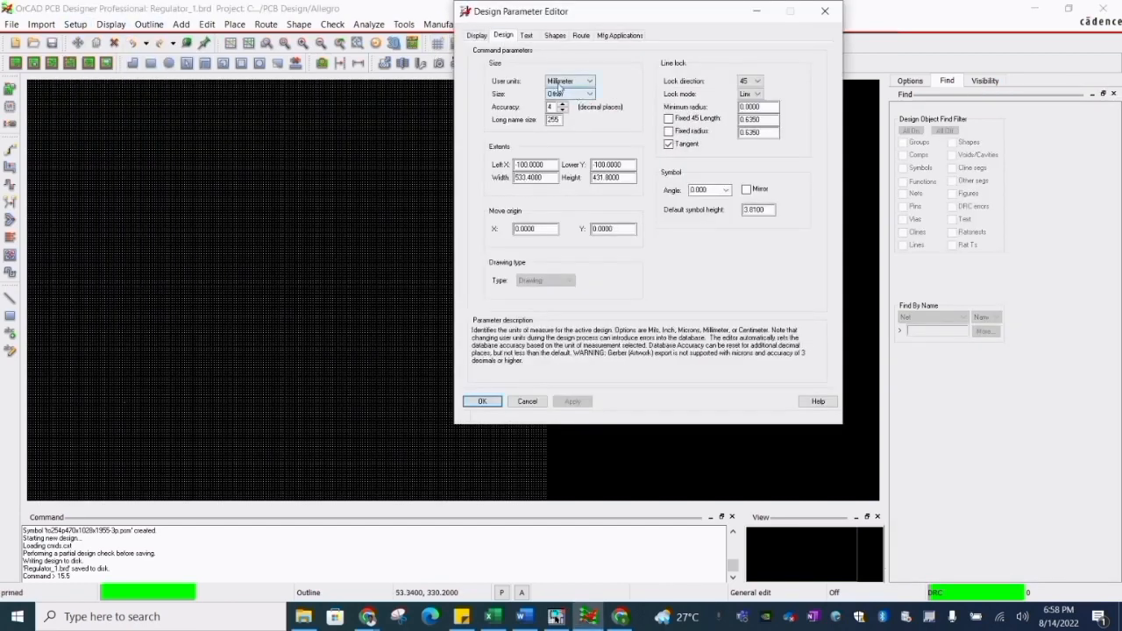
left_click(477, 36)
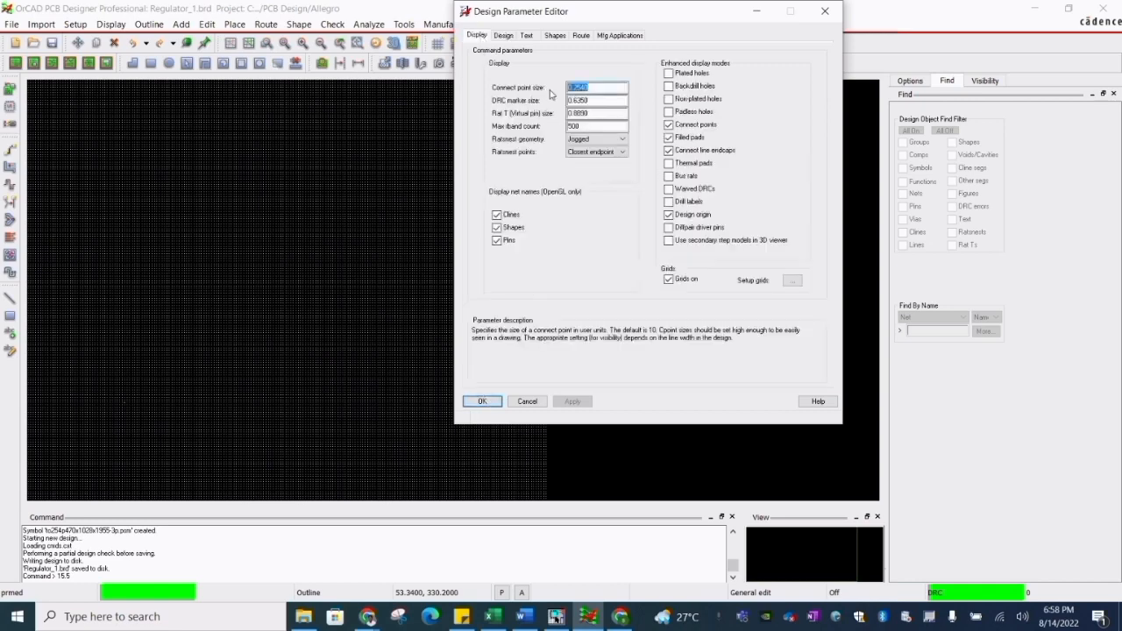
left_click(488, 404)
- Set the Non-Etch and All Etch grid spacing to 0.1 mm in both x and y
left_click(78, 26)
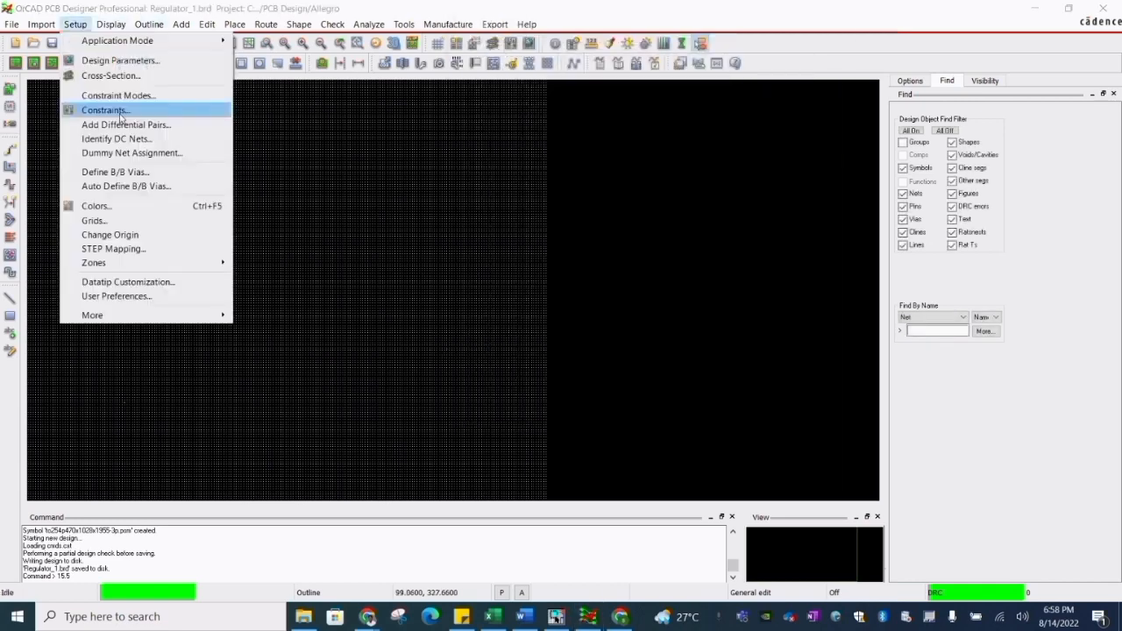
left_click(95, 220)
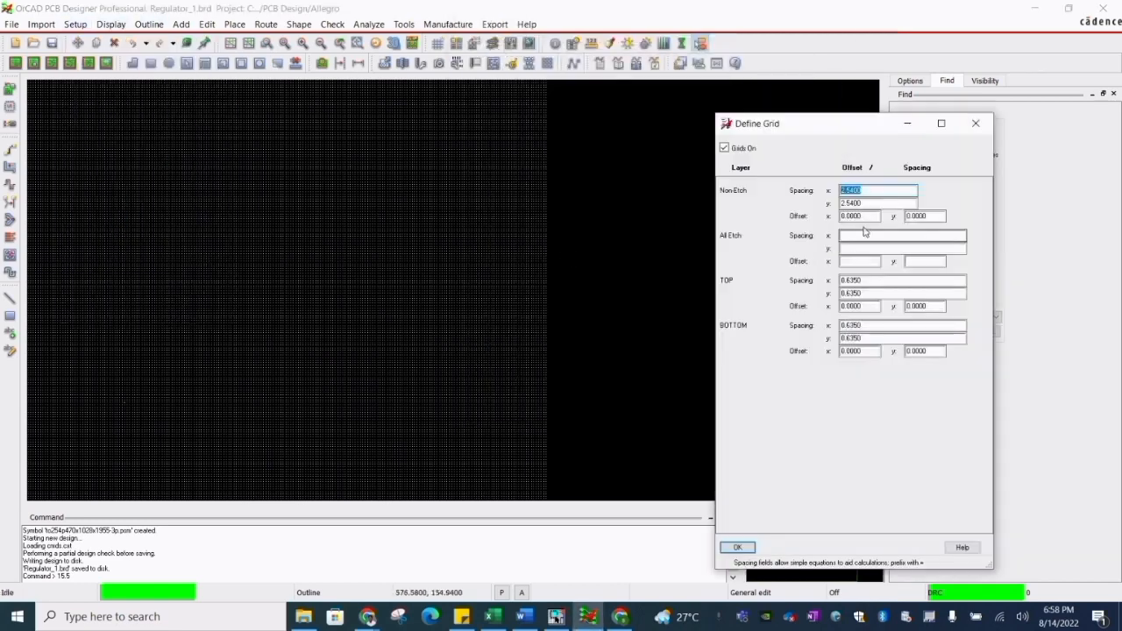
left_click(871, 203)
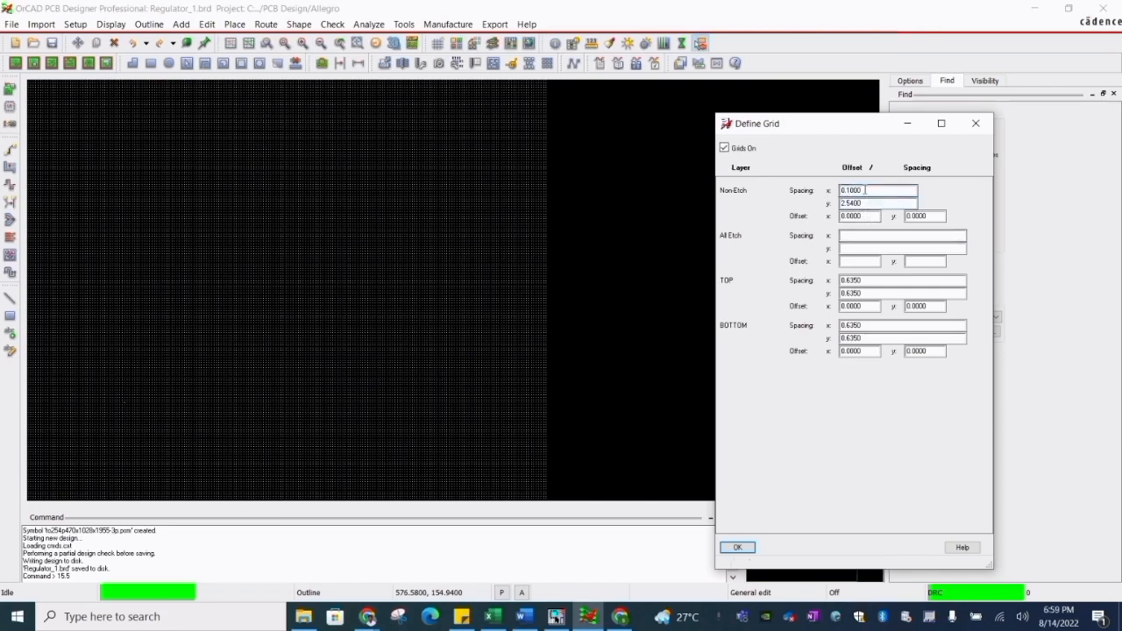
double_click(854, 203)
type("0.1000")
left_click(851, 236)
type("0.1000")
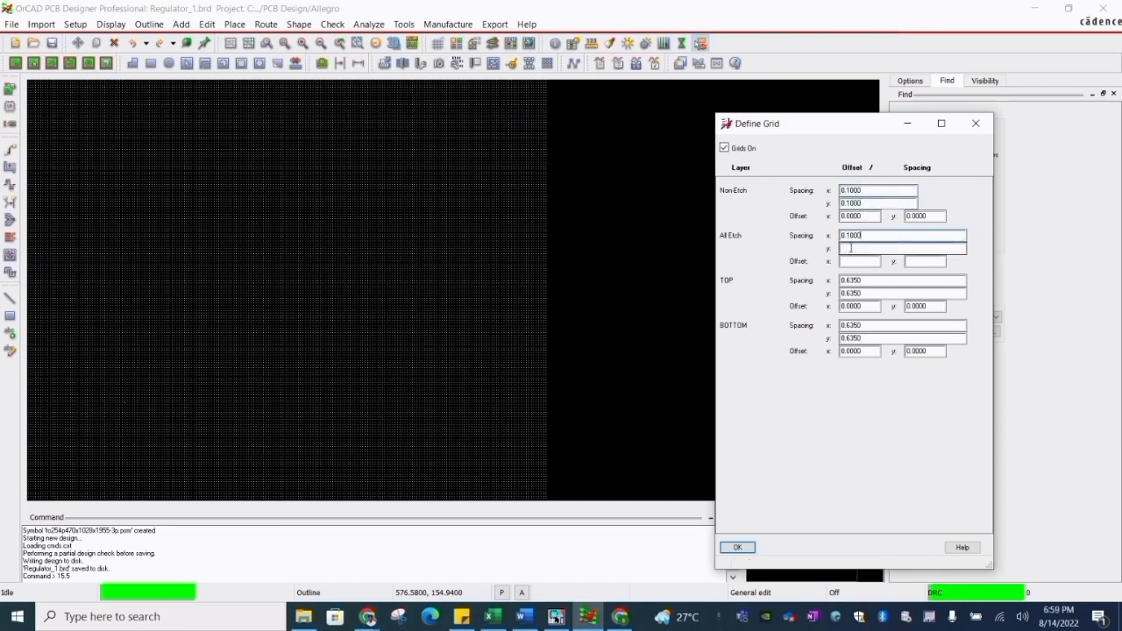
left_click(851, 249)
type("0.1000")
left_click(736, 546)
- Move the drawing origin to about (51.1, 43.2) and save the board over its existing file
left_click(75, 24)
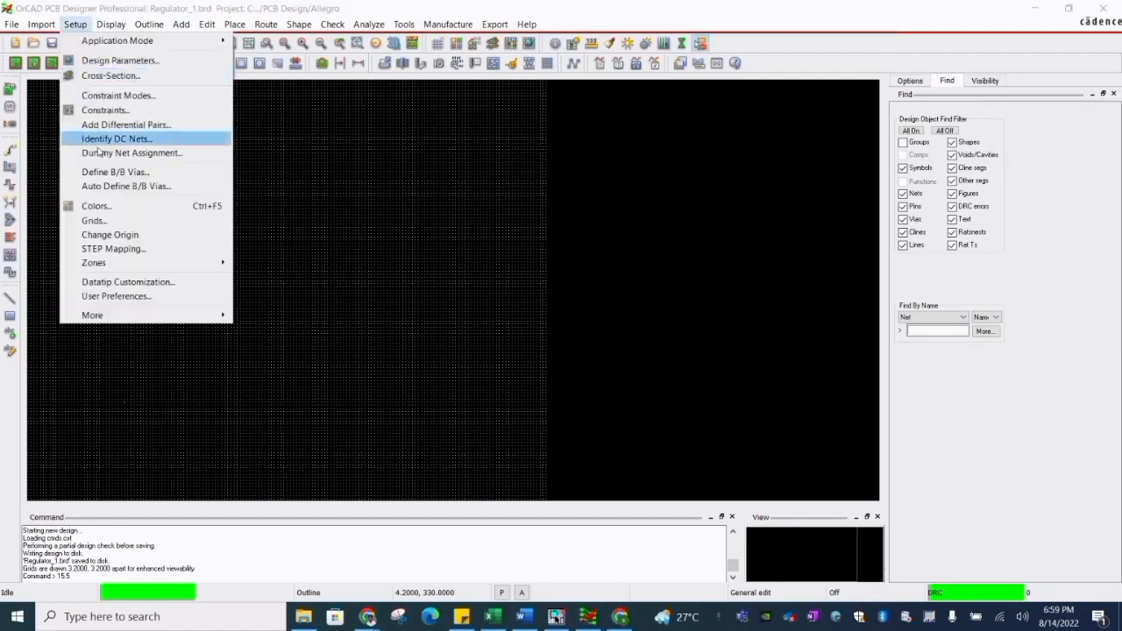
left_click(110, 234)
scroll(362, 309, "up", 4)
scroll(362, 309, "up", 3)
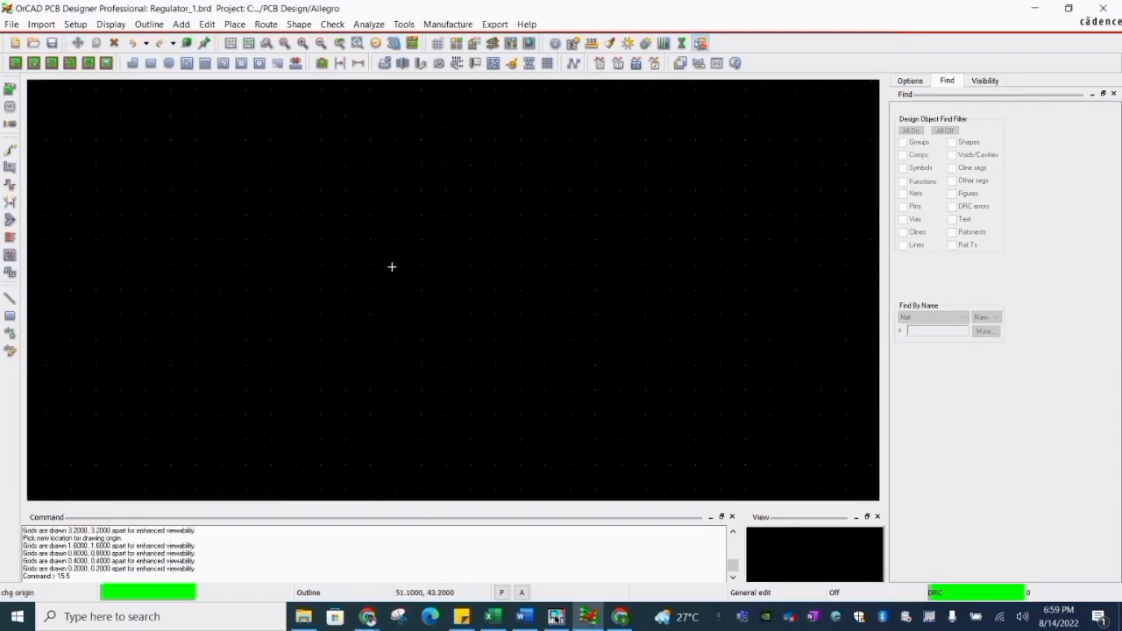
left_click(392, 266)
right_click(185, 142)
left_click(140, 135)
left_click(54, 43)
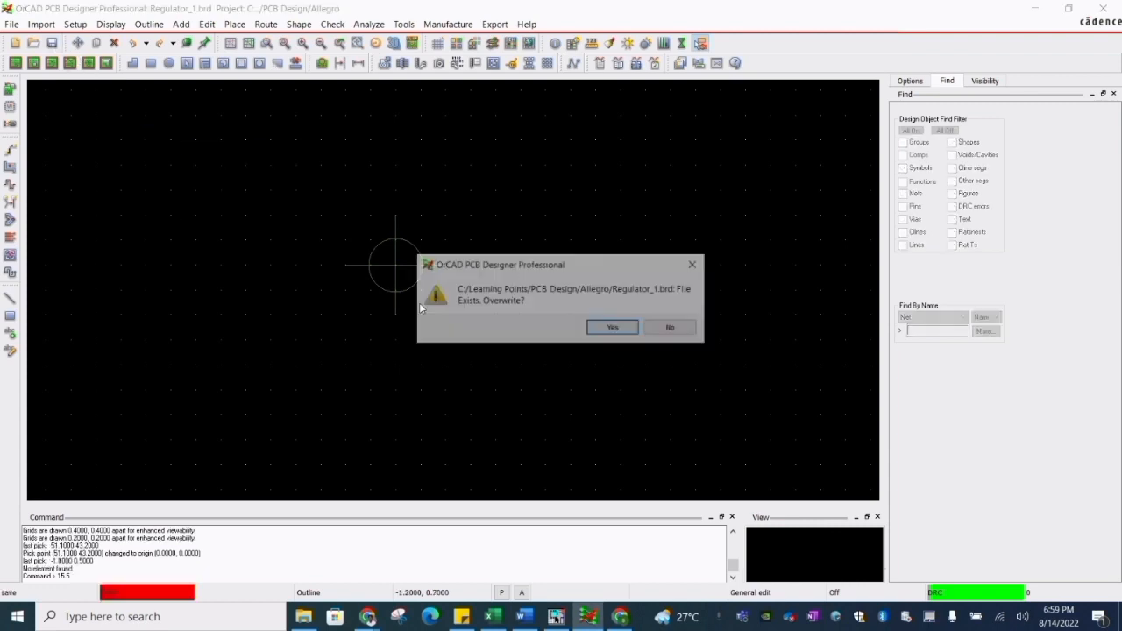
left_click(610, 327)
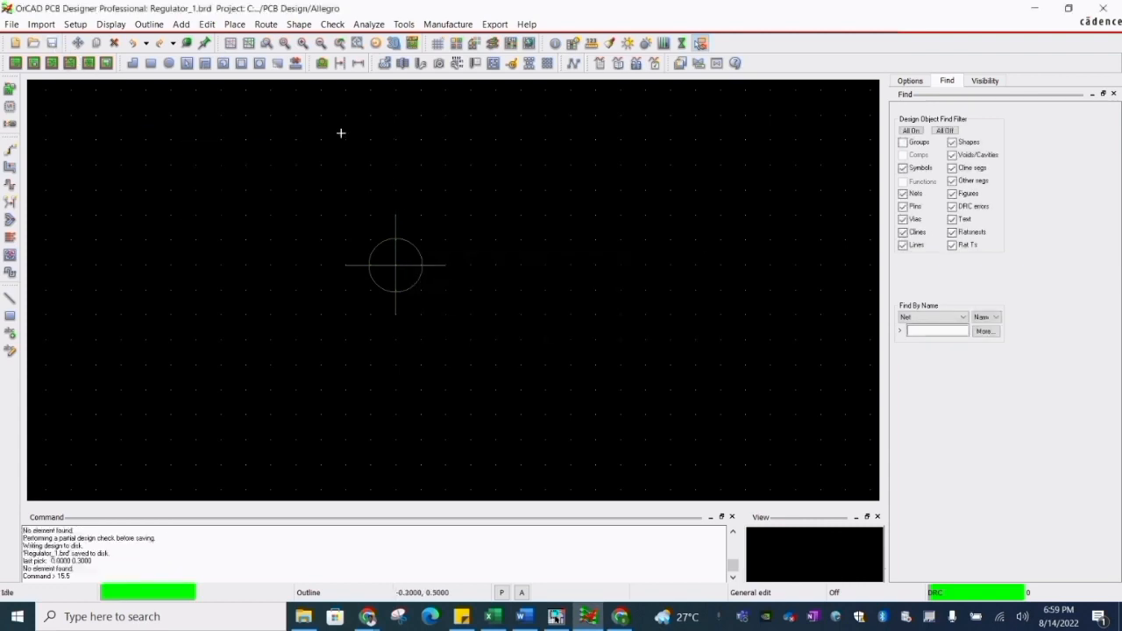
- Draw a rectangle about 4.6 by 3.1 mm from the origin on Board Geometry/Outline, and save the board over its existing file
left_click(181, 25)
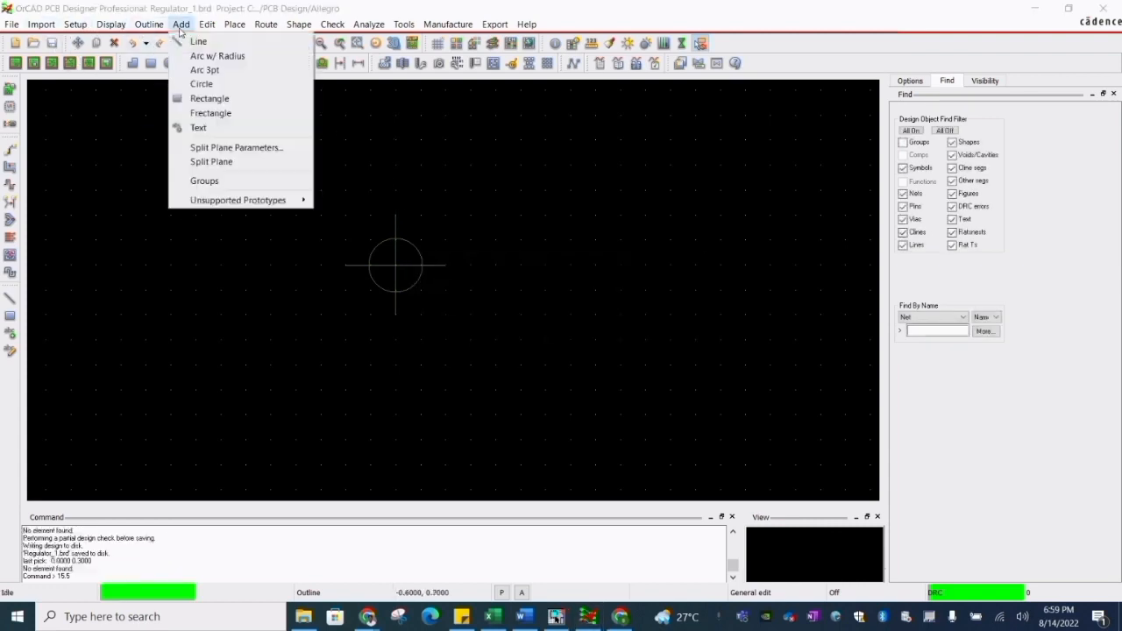
left_click(201, 97)
left_click(912, 84)
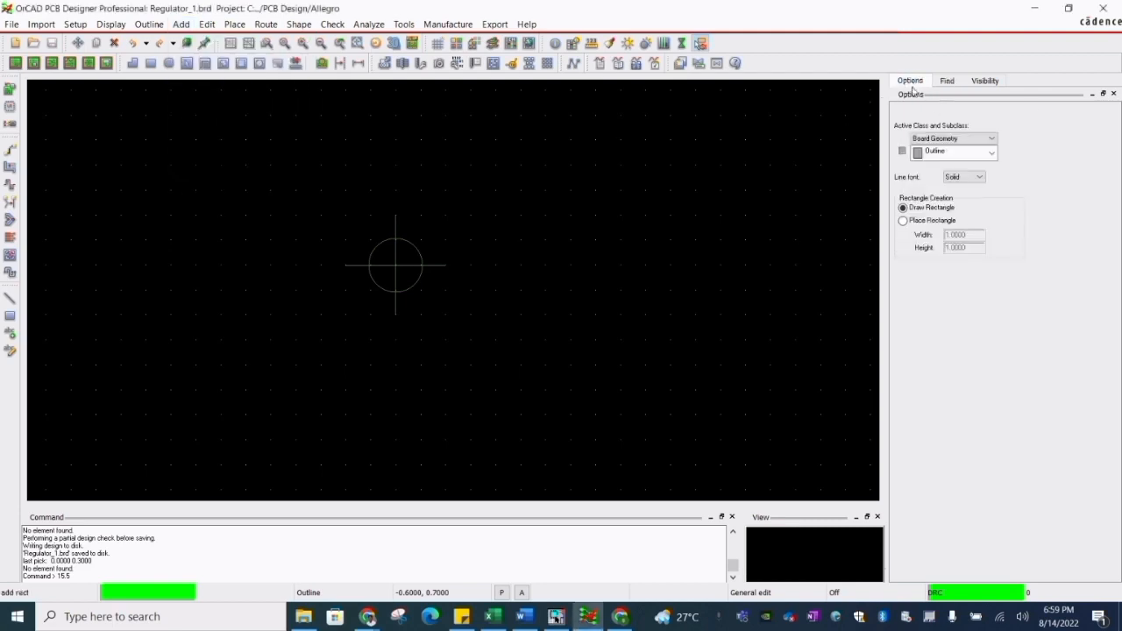
left_click(937, 141)
left_click(935, 147)
left_click(395, 264)
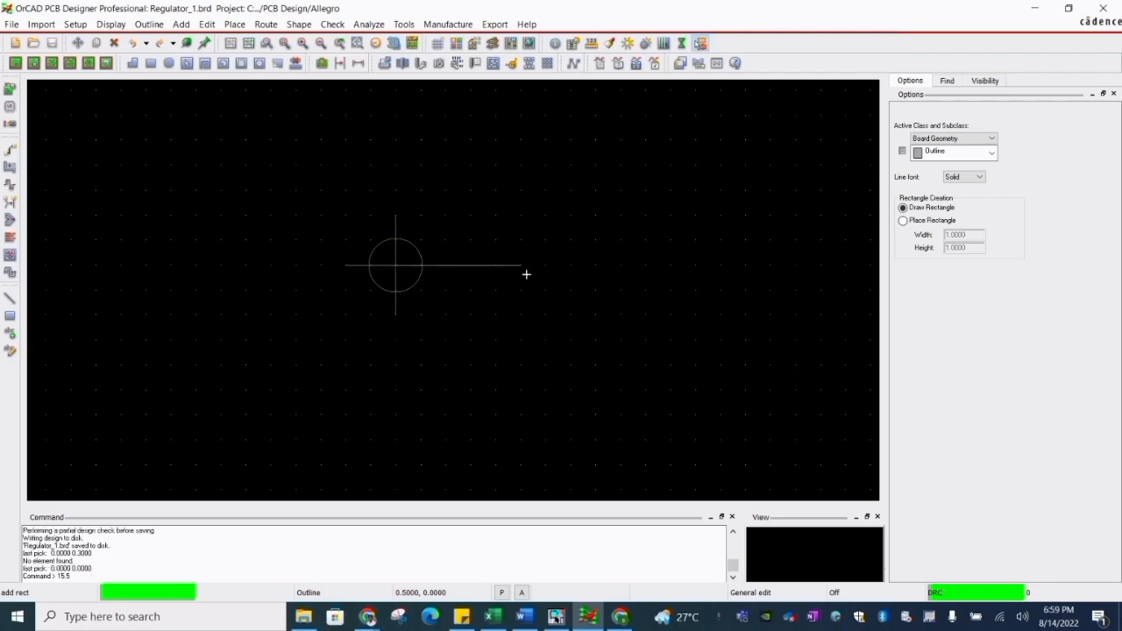
left_click(697, 202)
left_click(671, 339)
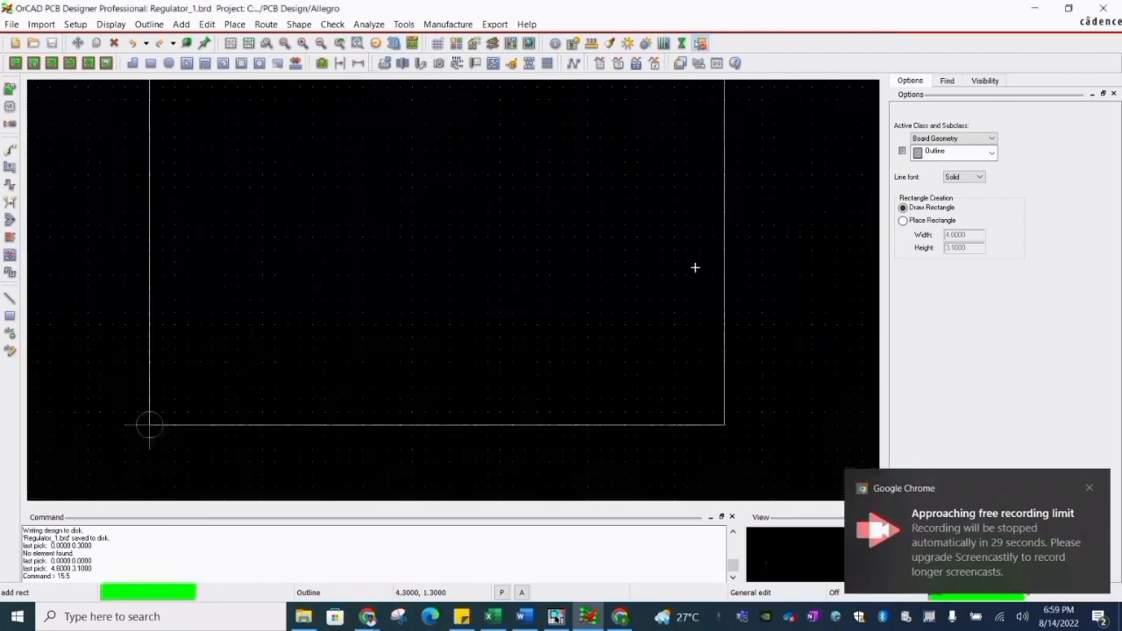
right_click(726, 258)
left_click(751, 263)
left_click(1089, 487)
scroll(408, 296, "down", 1)
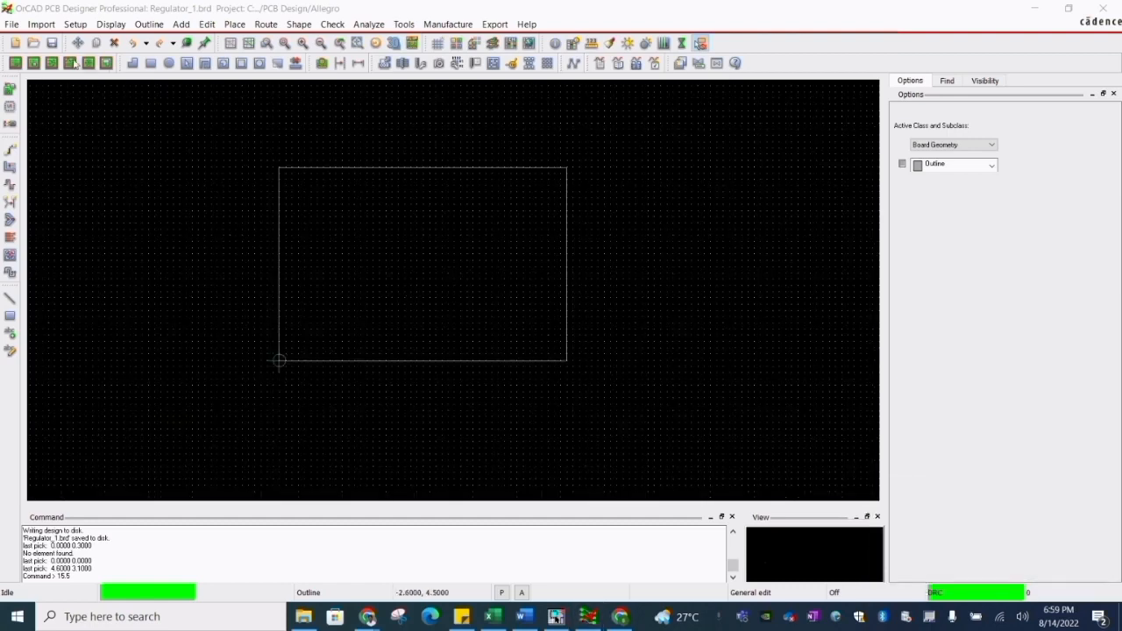
left_click(52, 43)
left_click(612, 328)
- Switch to OrCAD Capture and create the PCB Editor netlist for regulator.dsn in C:\Learning Points\PCB Design\Allegro
left_click(555, 616)
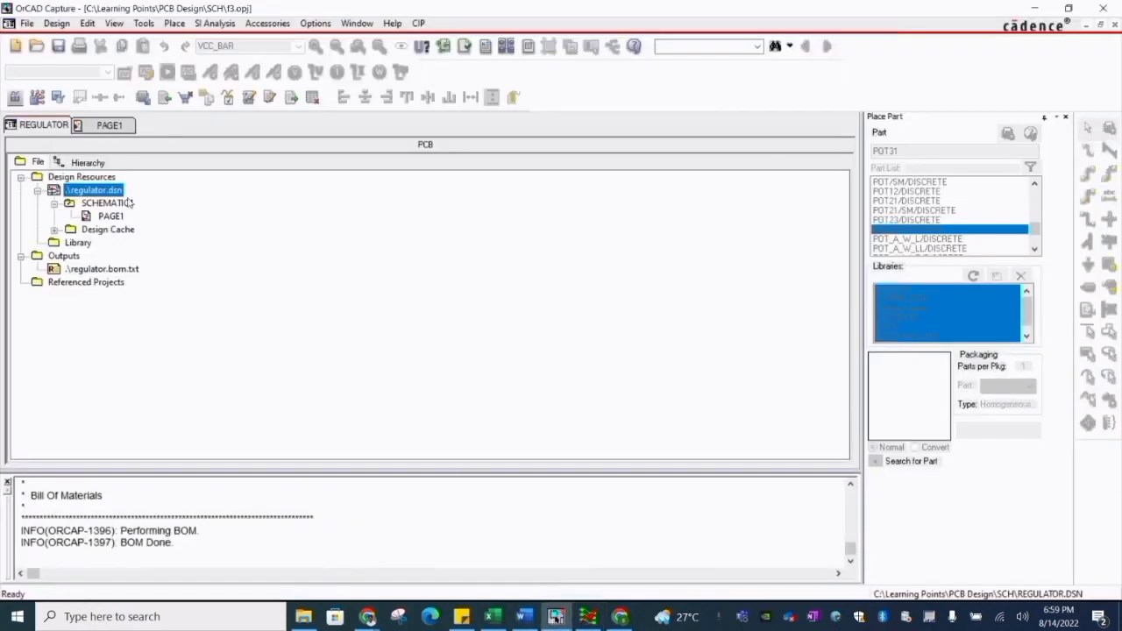
left_click(485, 46)
left_click(714, 234)
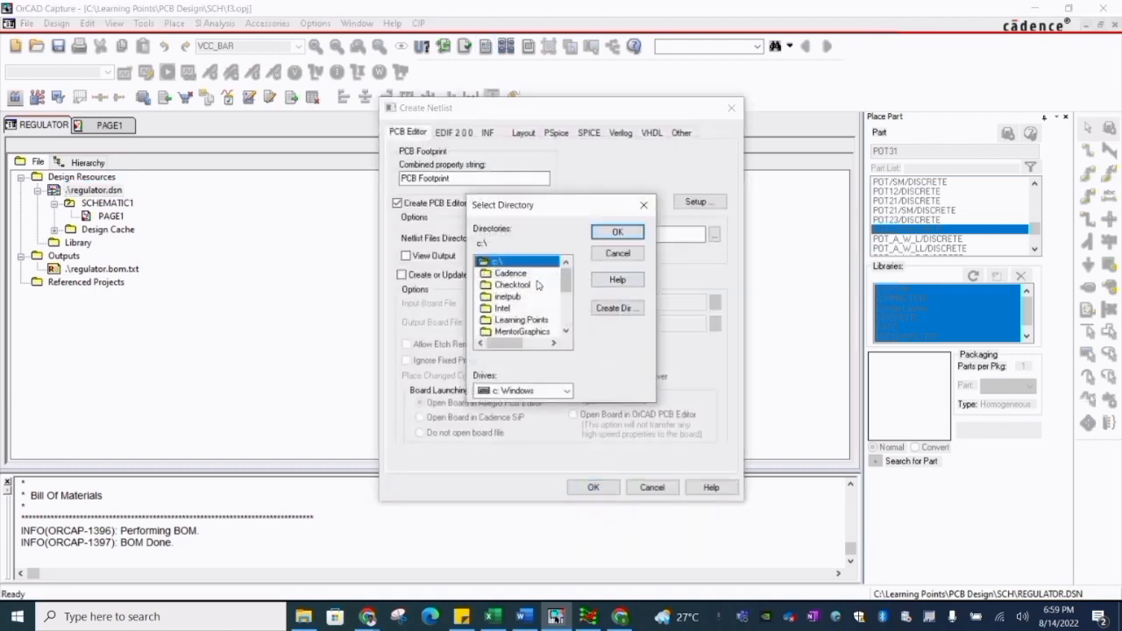
left_click(517, 285)
double_click(521, 321)
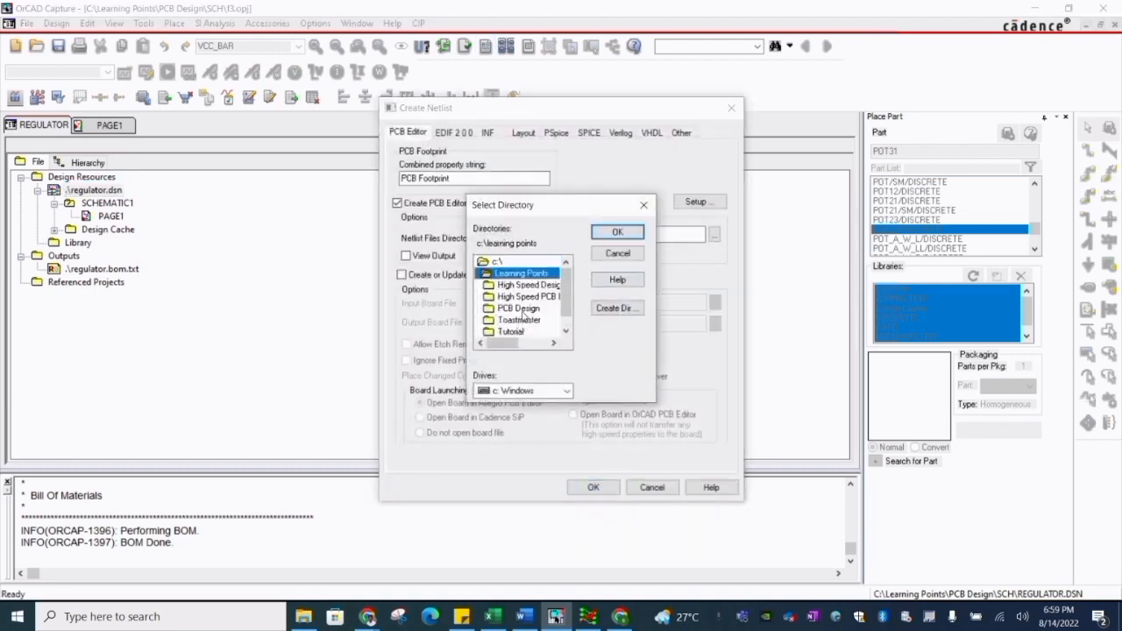
double_click(519, 309)
double_click(517, 297)
left_click(617, 232)
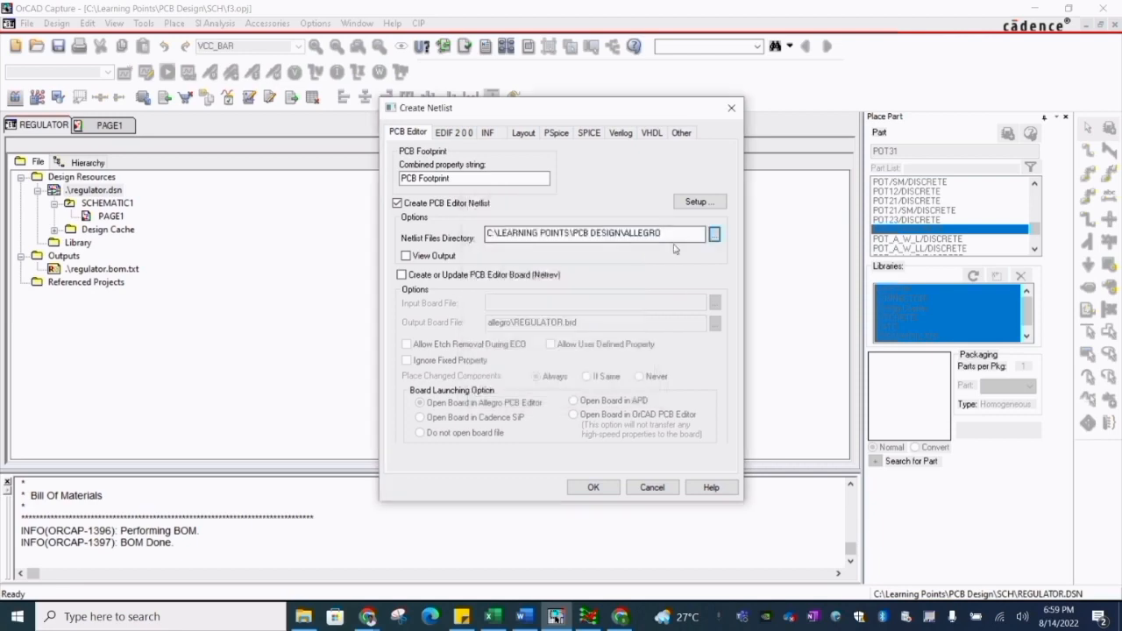
left_click(608, 486)
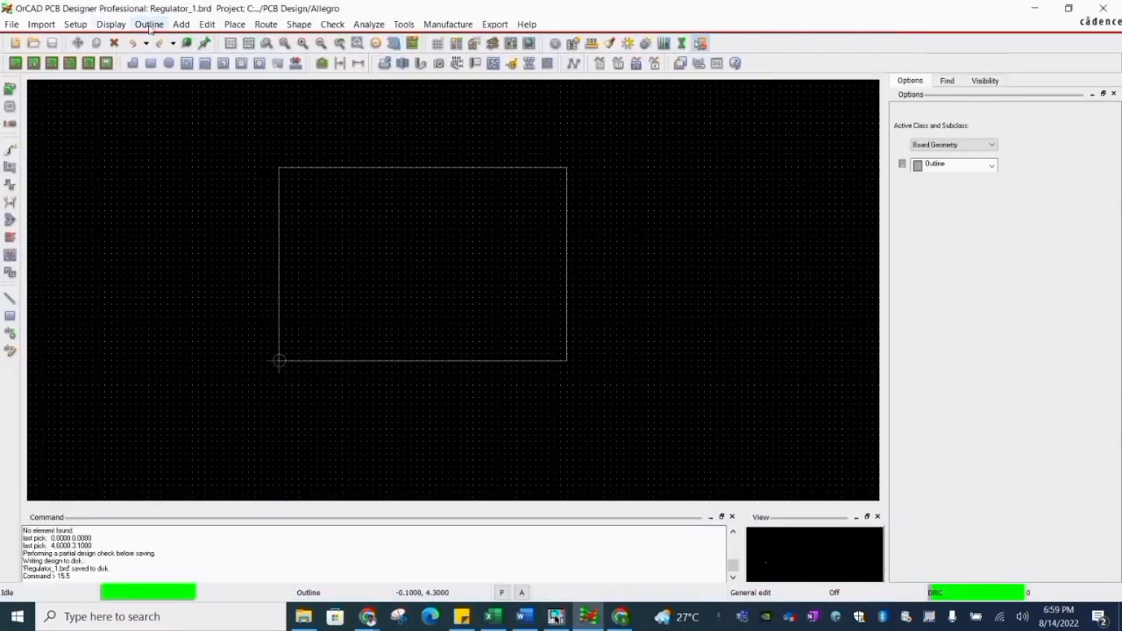
- Switch to OrCAD PCB Designer and import the Design entry CIS (Capture) netlist from C:/Learning Points/PCB Design/Allegro
left_click(41, 24)
left_click(54, 40)
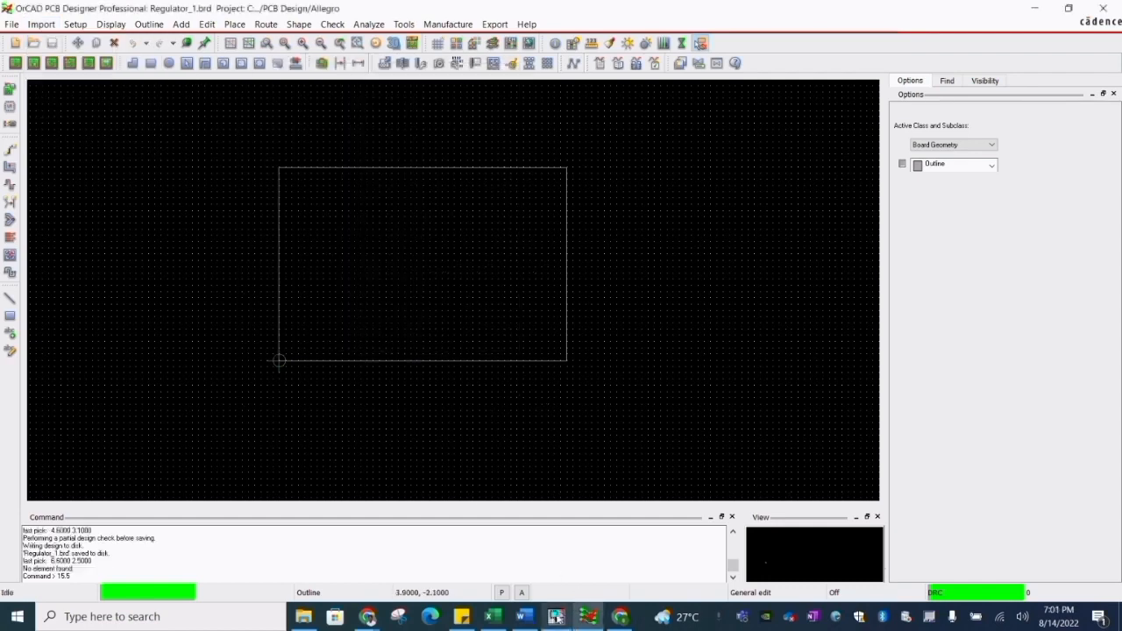
left_click(41, 24)
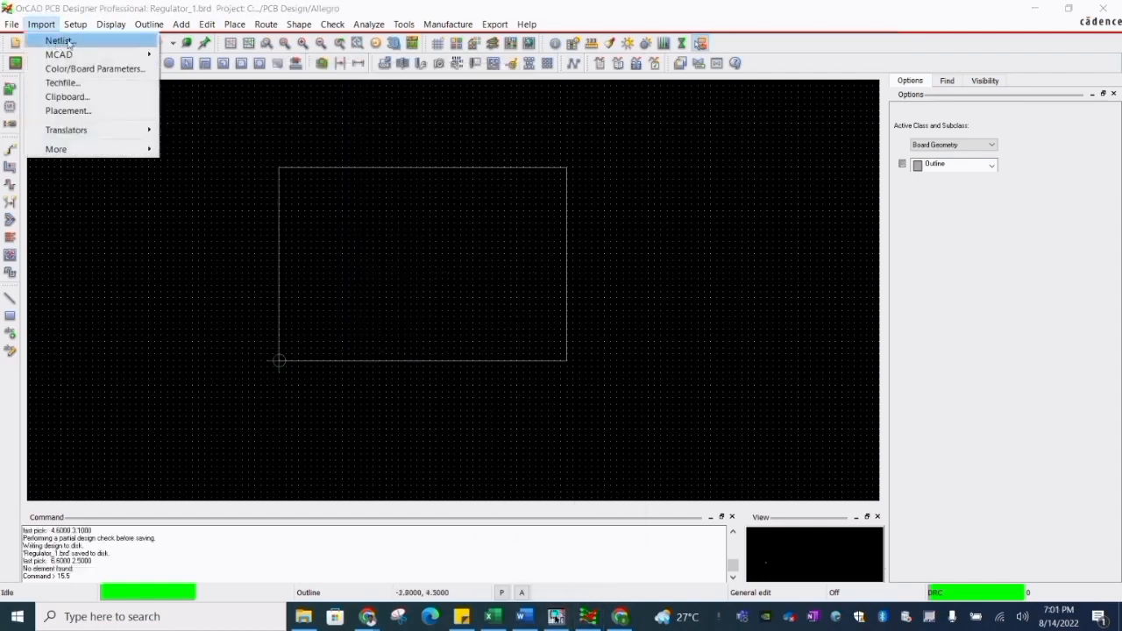
left_click(69, 41)
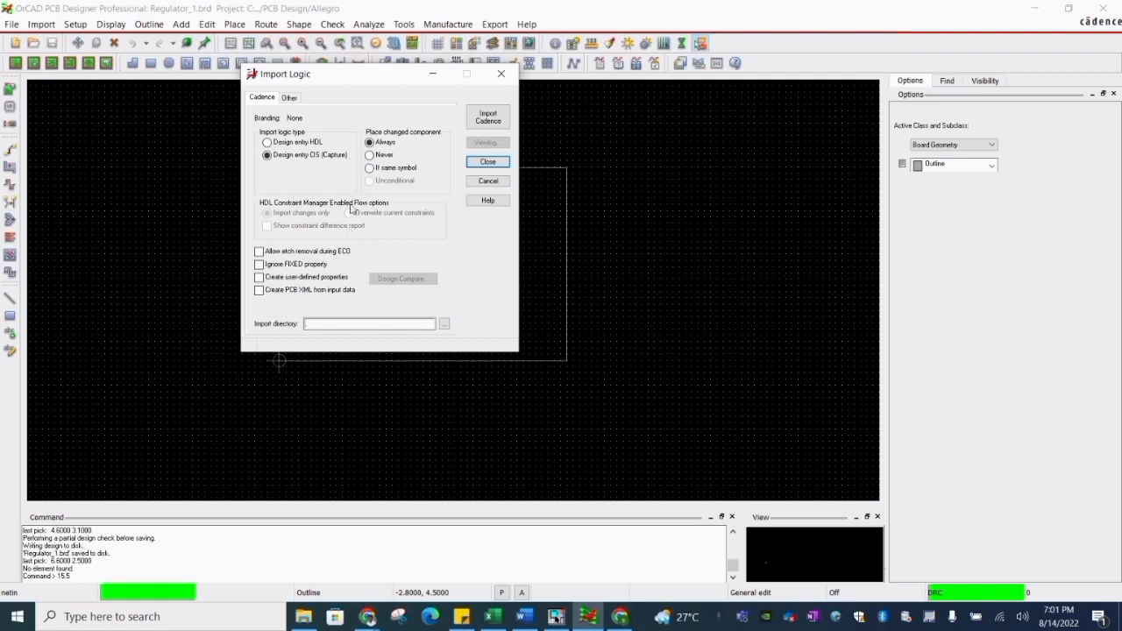
left_click(444, 326)
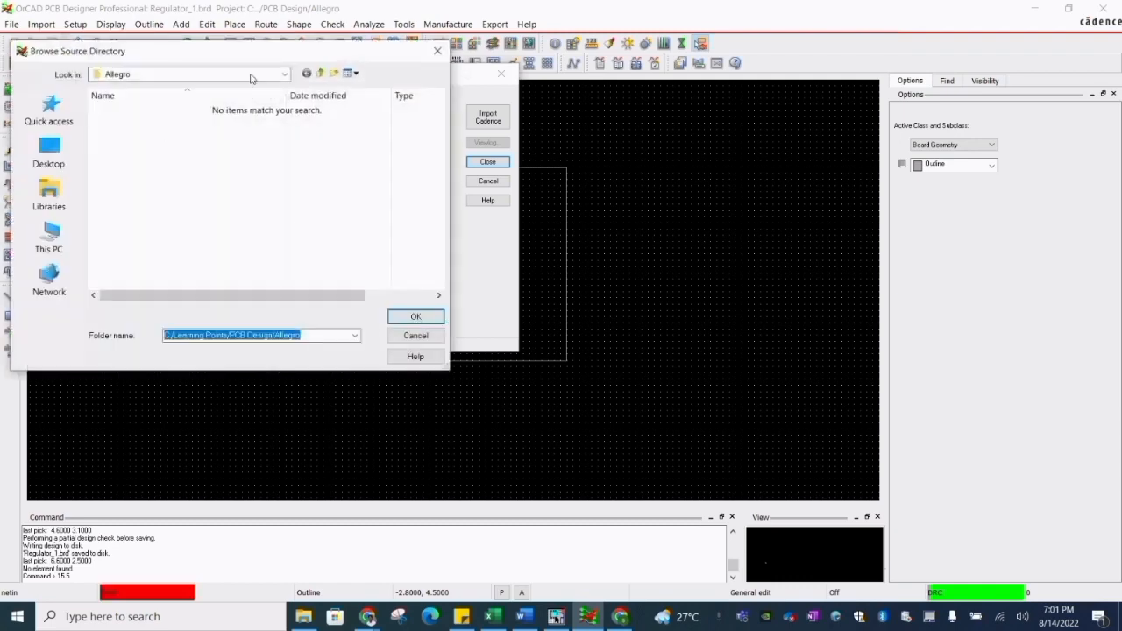
left_click(319, 73)
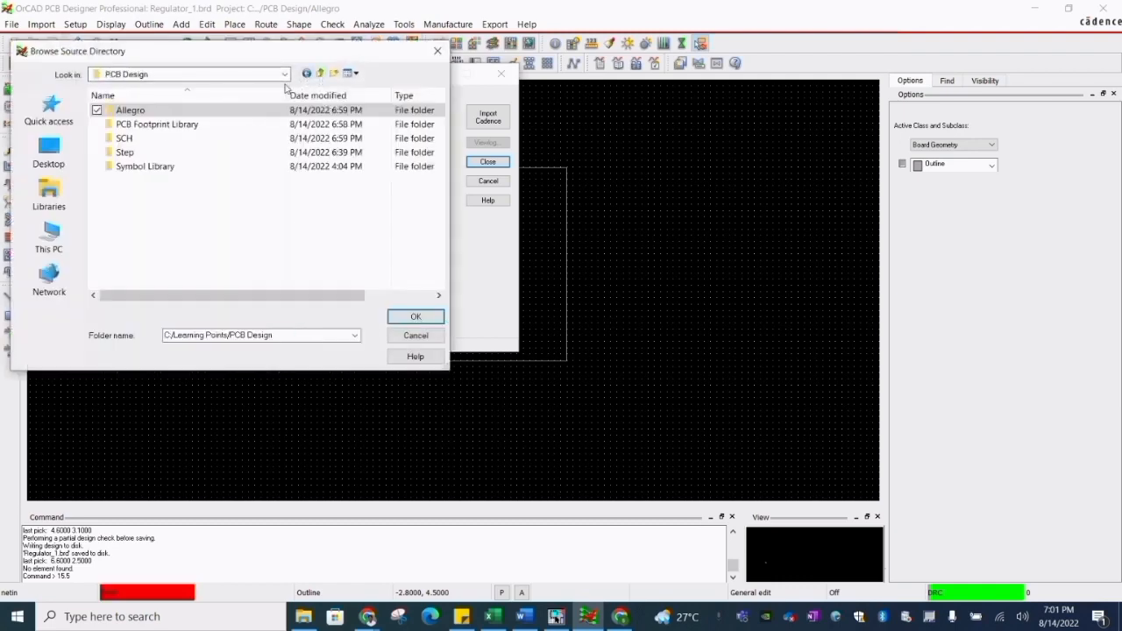
double_click(138, 112)
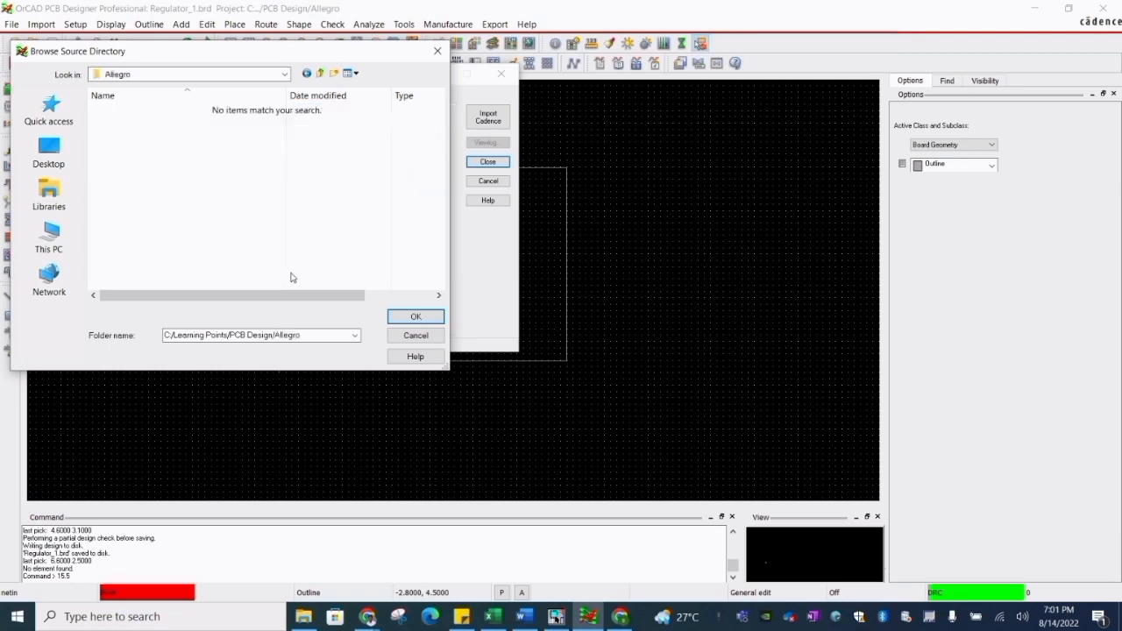
left_click(417, 318)
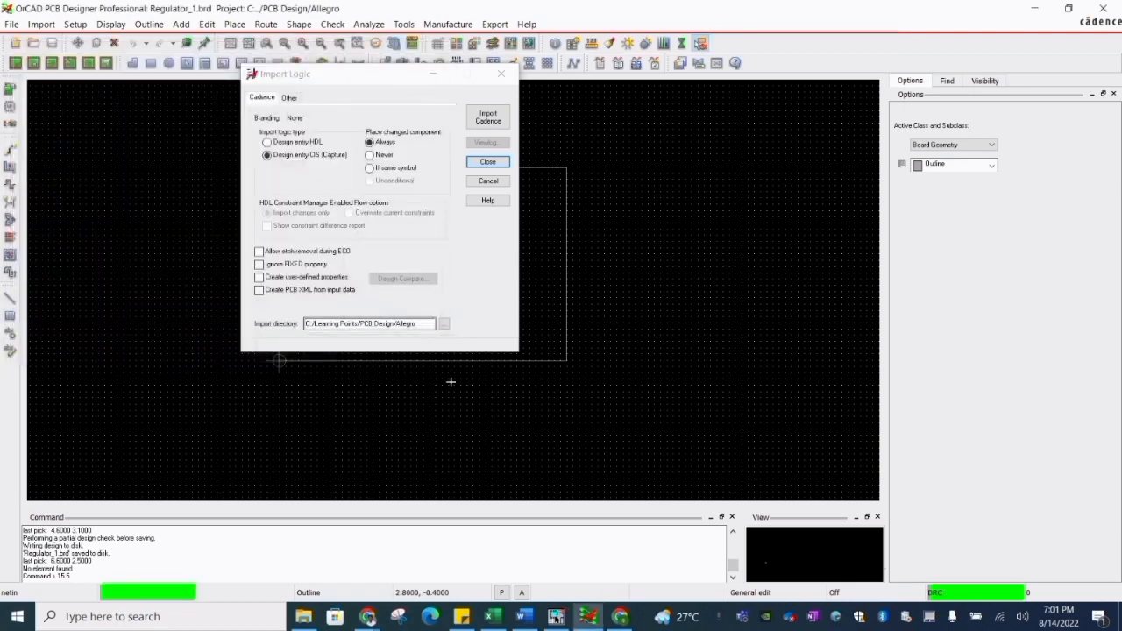
left_click(498, 123)
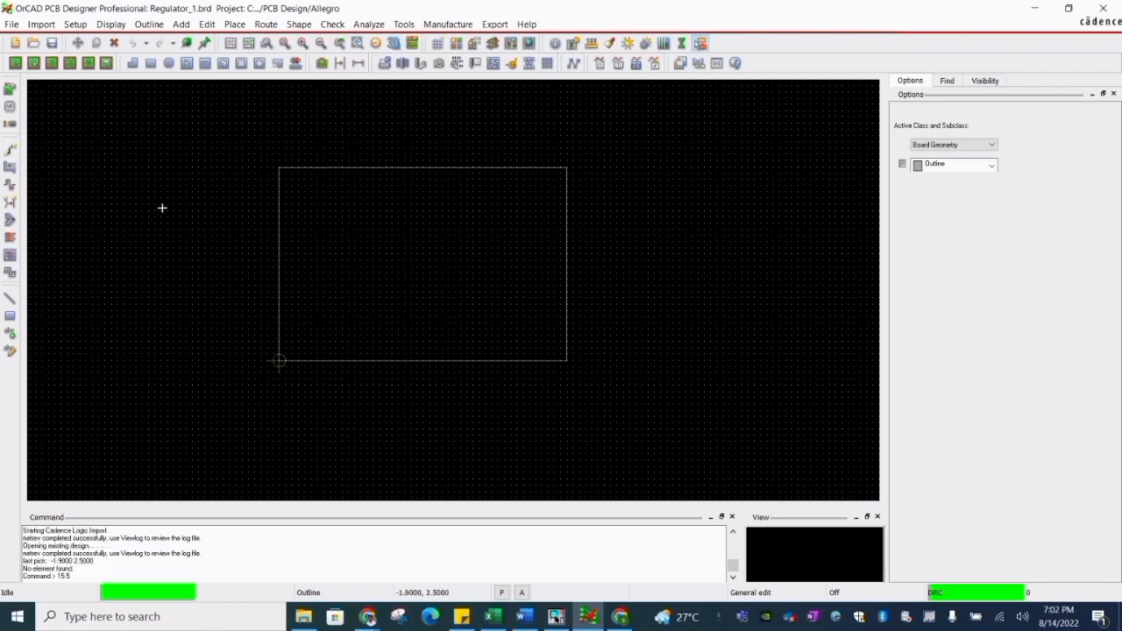
- Start manual component placement and select all components by refdes, from C1 to U1
left_click(174, 136)
left_click(234, 23)
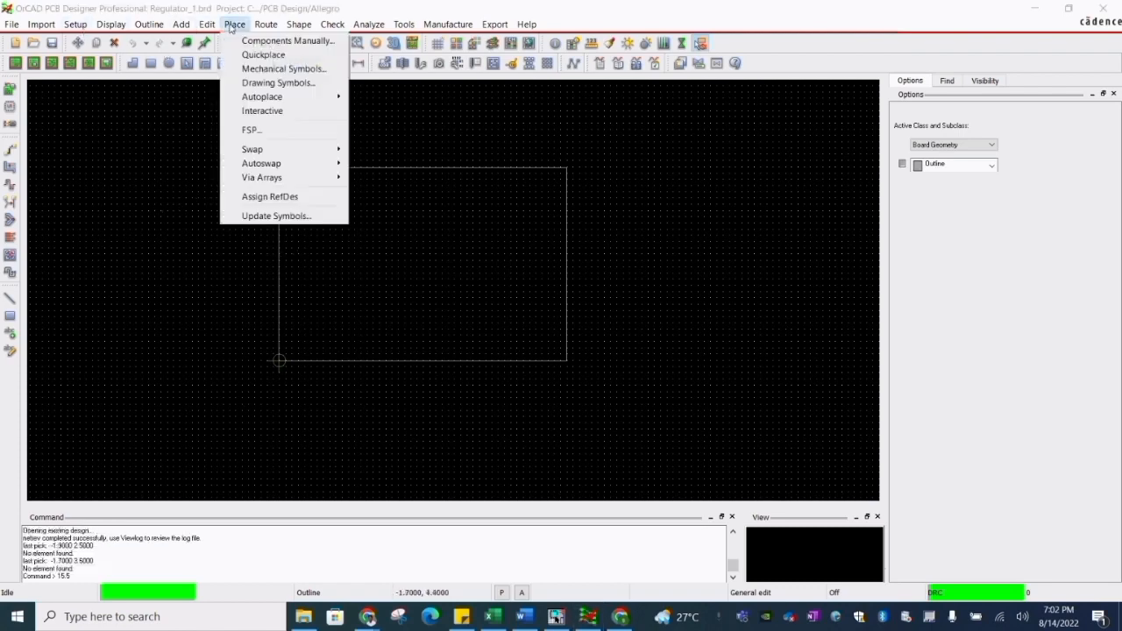
left_click(268, 42)
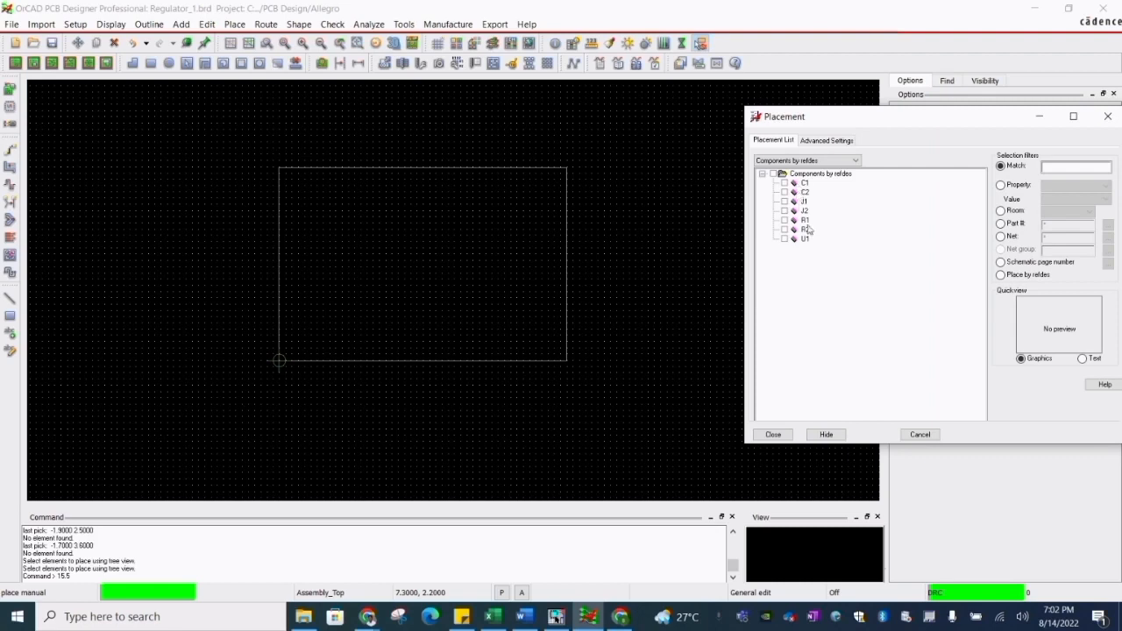
left_click(773, 174)
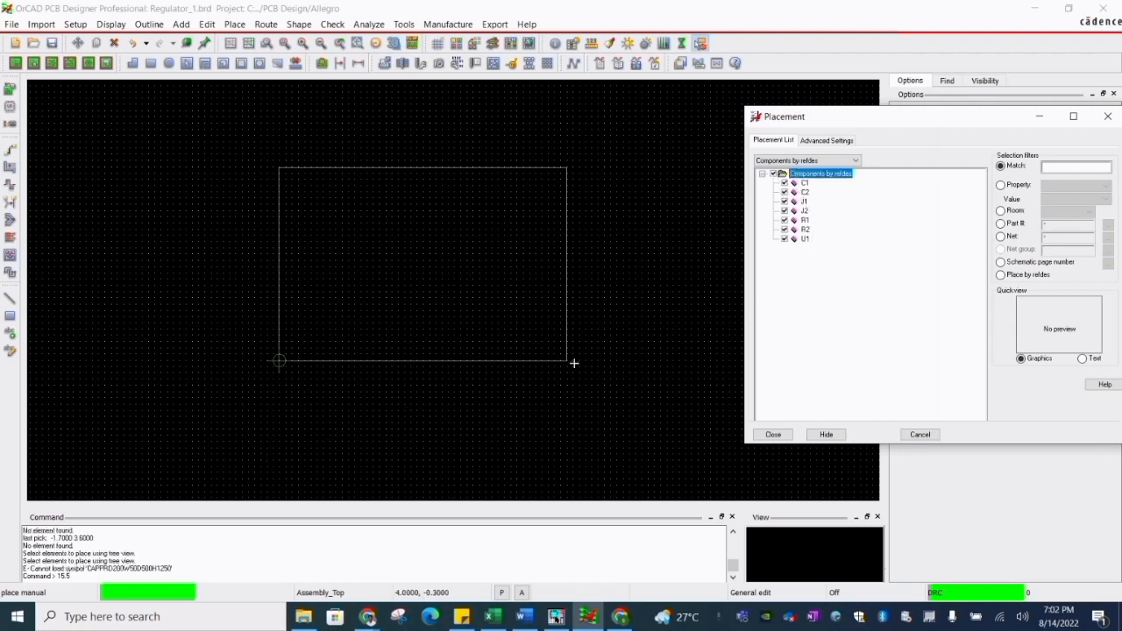
- Try to place the selected components from C1 to U1 inside the board outline and end the placement command
left_click(484, 185)
left_click(497, 194)
left_click(497, 217)
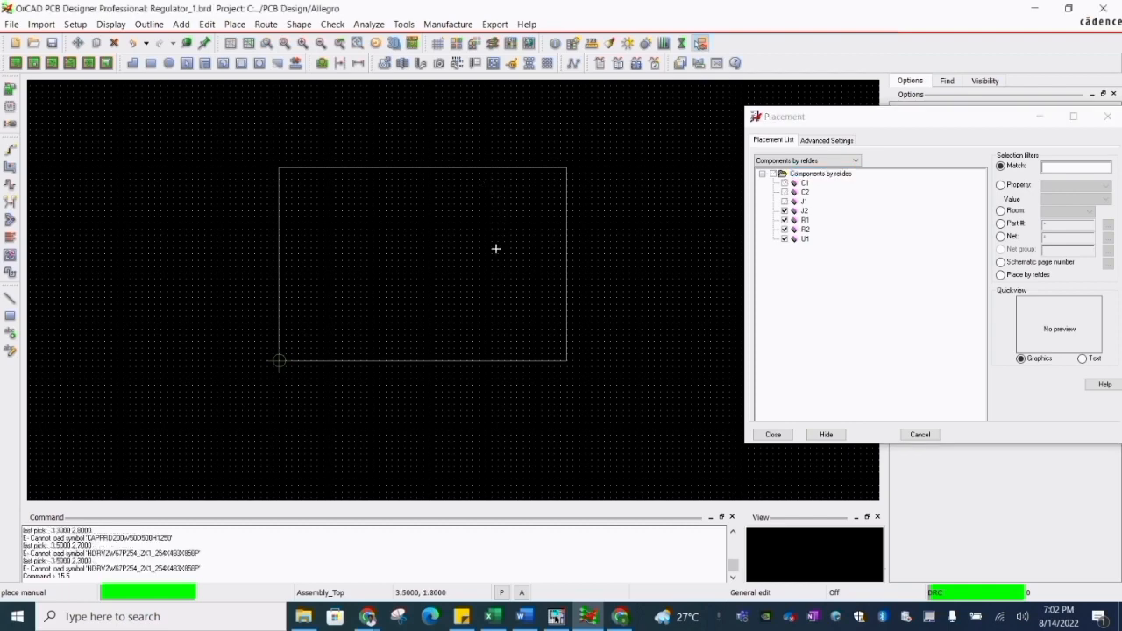
left_click(496, 249)
left_click(490, 279)
left_click(483, 303)
right_click(466, 242)
left_click(477, 249)
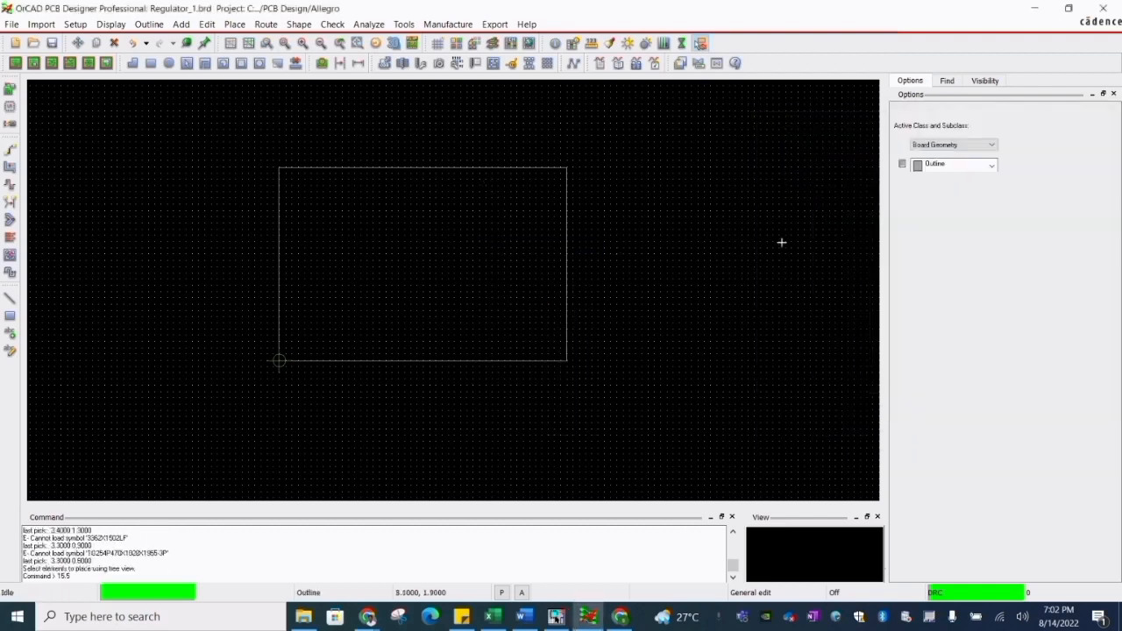
- Restart manual placement, try to load only component C1, and end the command
left_click(233, 23)
left_click(254, 39)
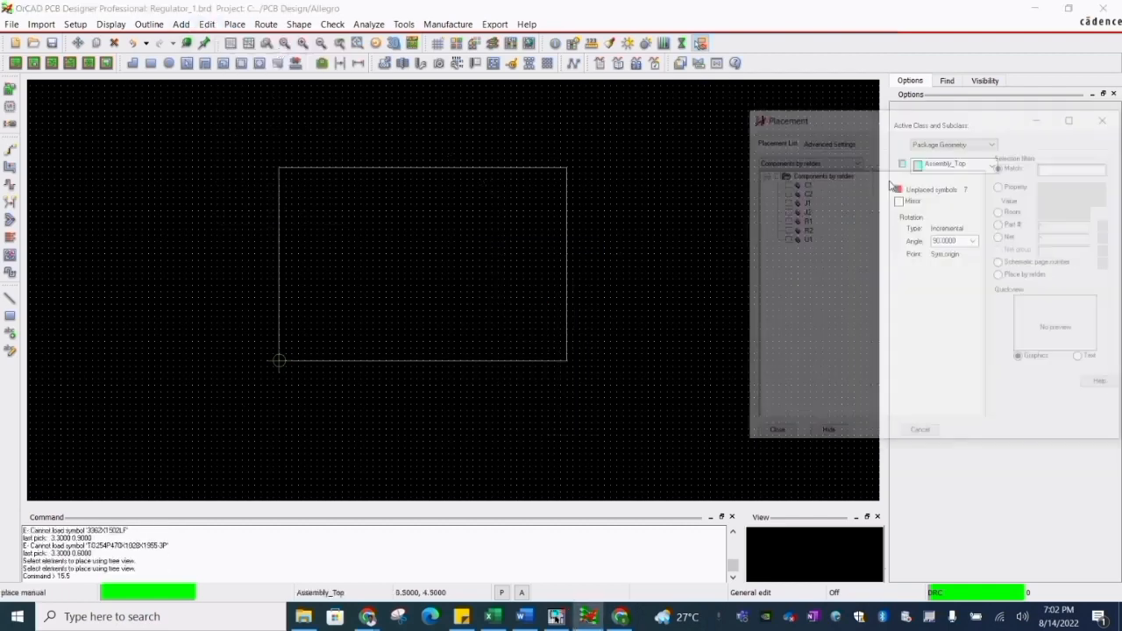
left_click(785, 183)
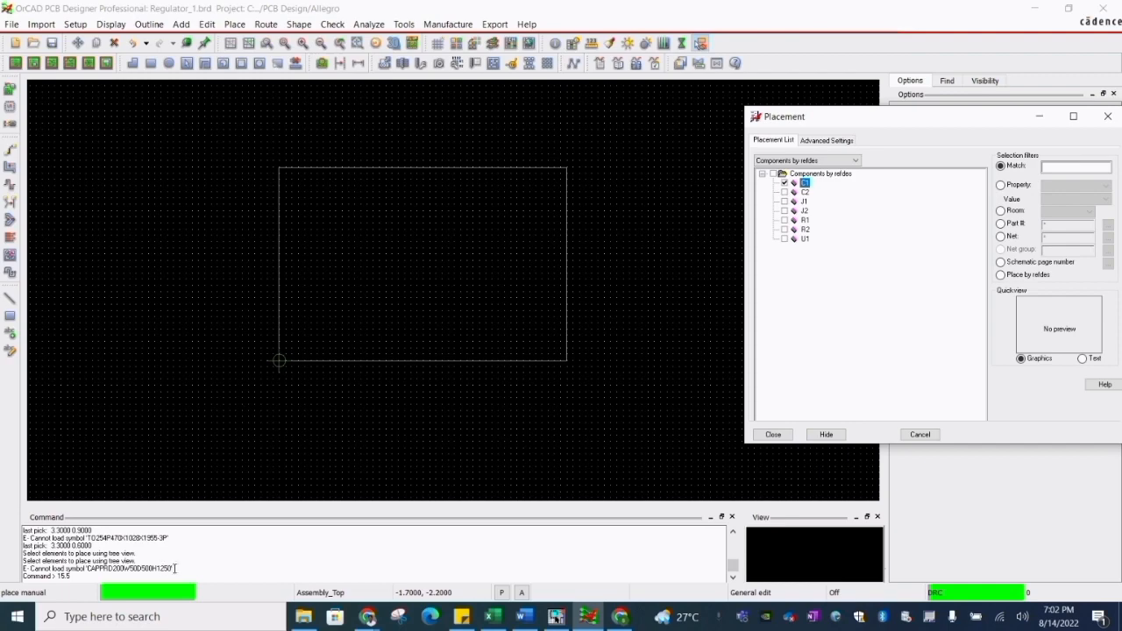
right_click(411, 146)
left_click(421, 152)
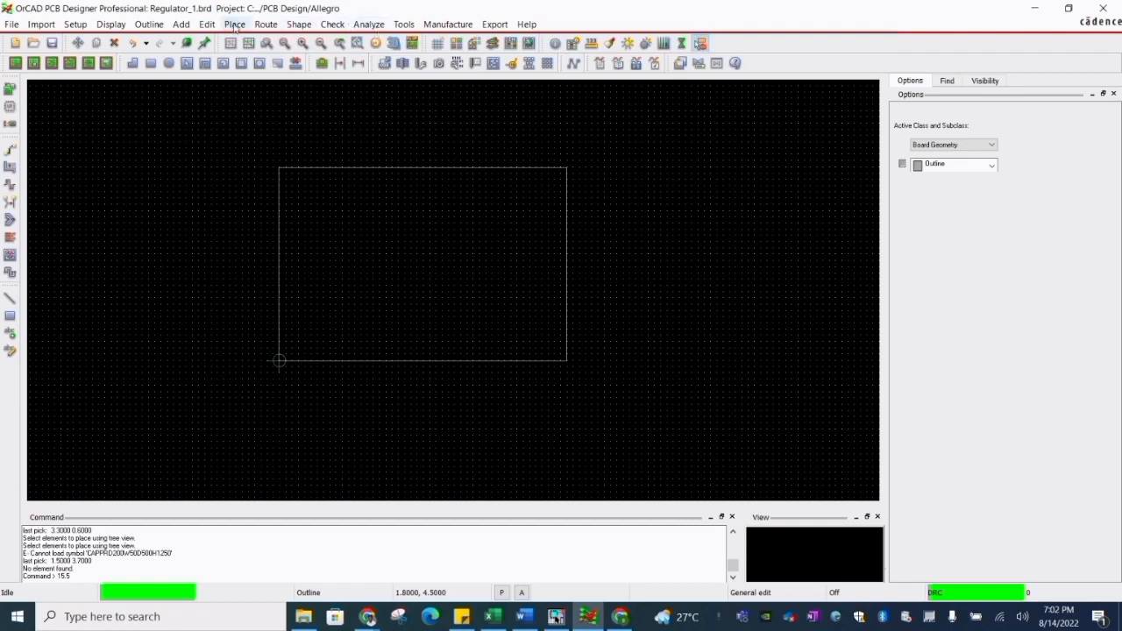
- Restart manual placement, check the list construction settings, and list the available package symbols
left_click(234, 24)
left_click(254, 38)
left_click(816, 140)
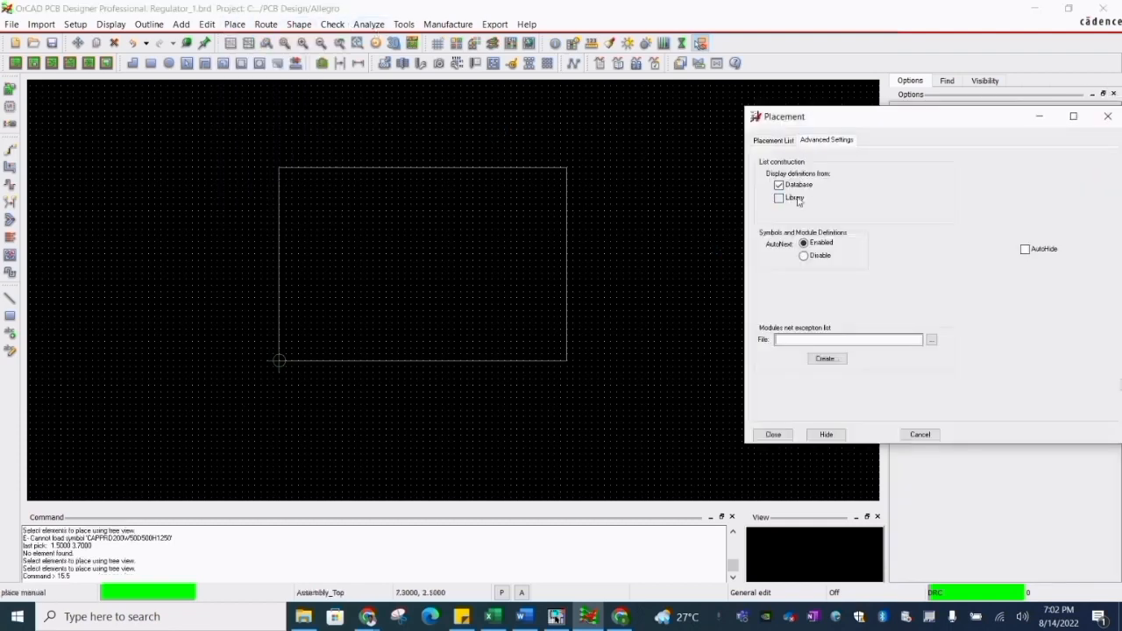
left_click(785, 142)
left_click(798, 161)
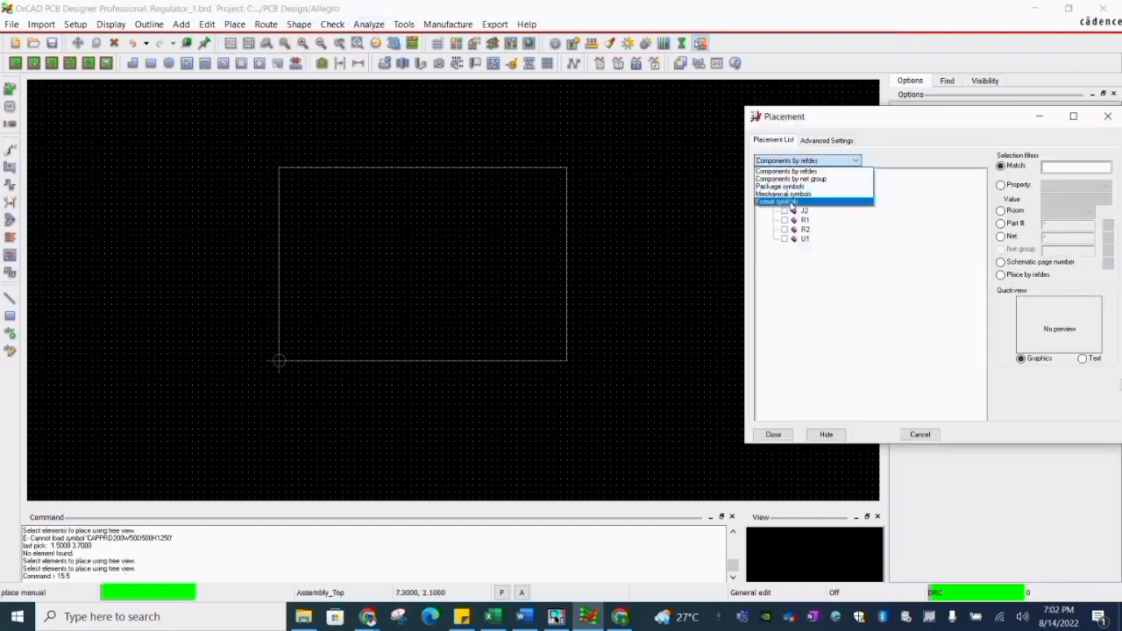
left_click(788, 188)
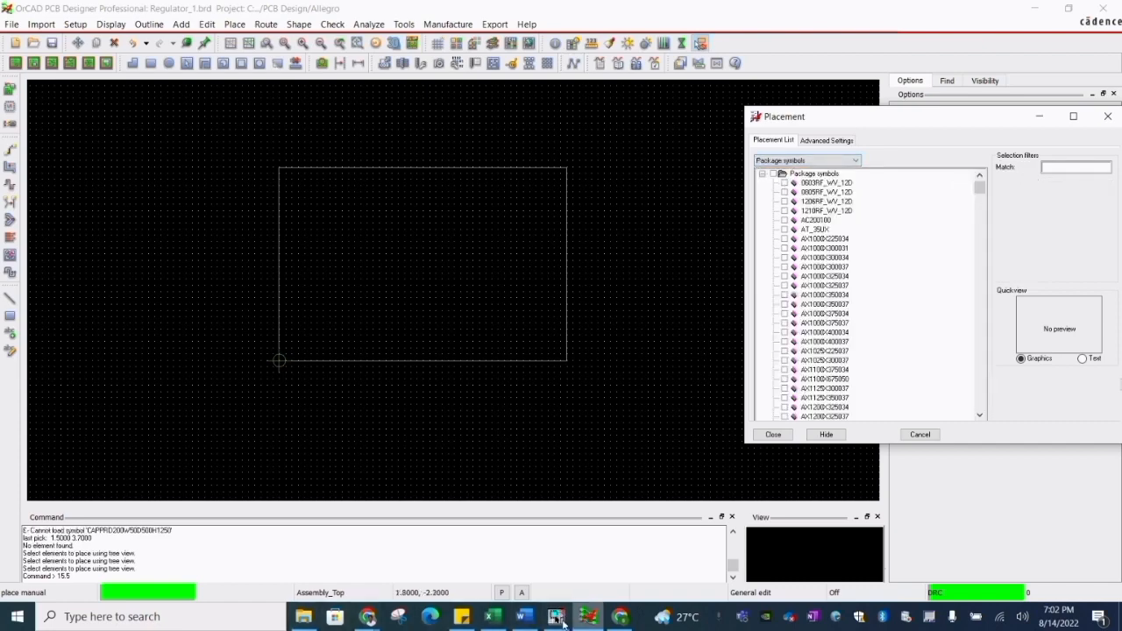
- Copy U1's footprint name TO254P470X1028X1955-3P from the PCB Leanings.xlsx sheet in Excel and filter the OrCAD package symbols by it
left_click(493, 617)
double_click(533, 200)
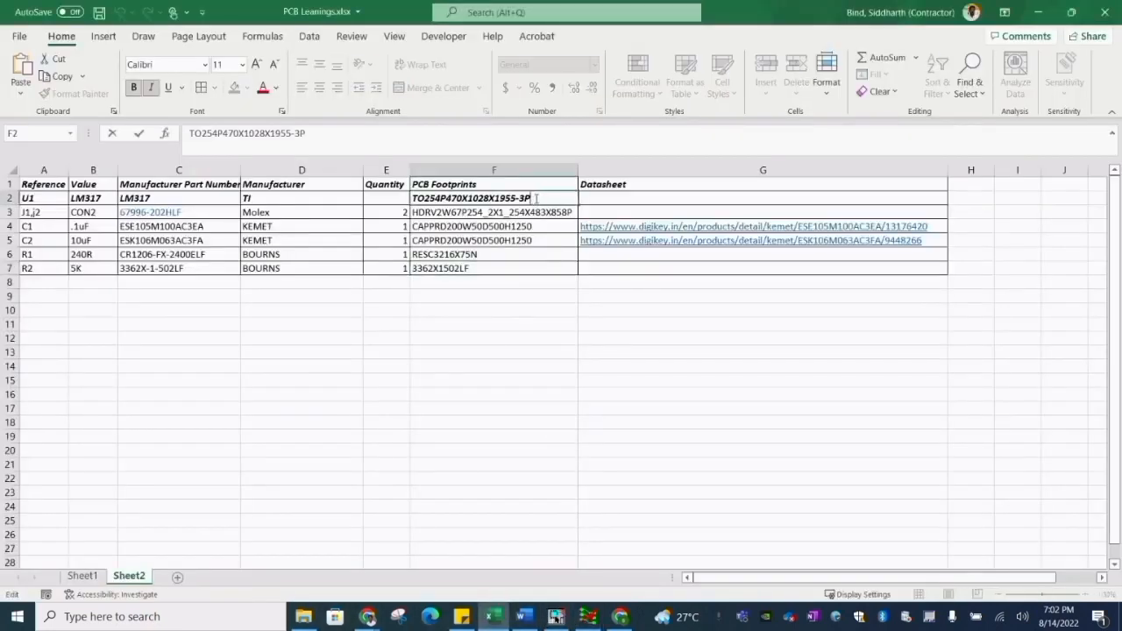
left_click_drag(533, 199, 369, 226)
left_click(587, 617)
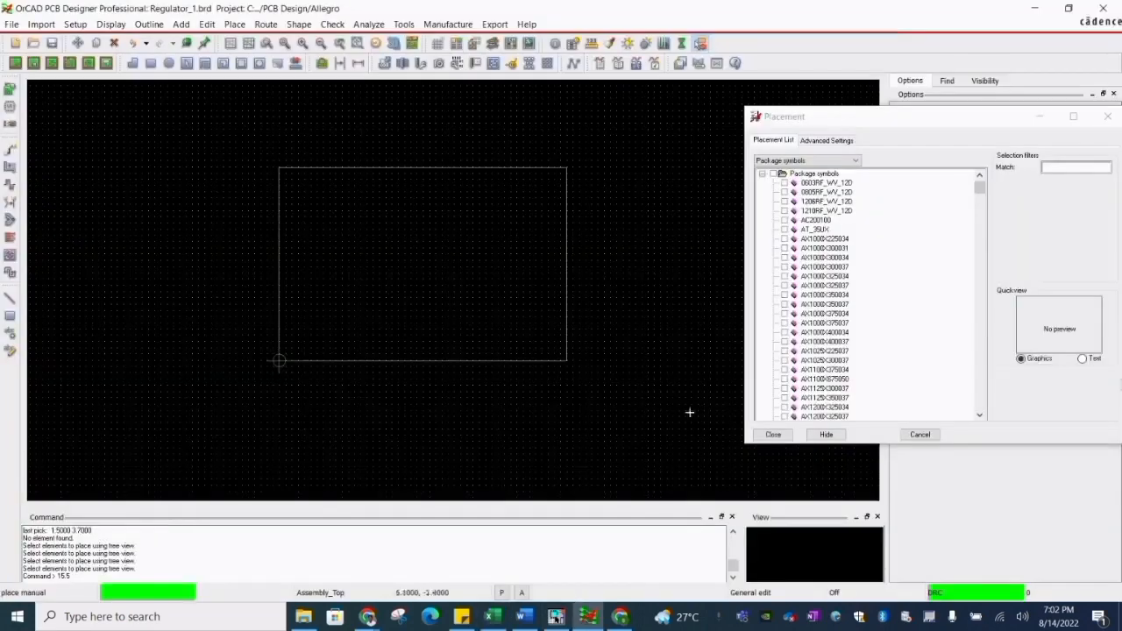
left_click(1057, 167)
type("54P-170X1028X1955-35")
key("Return")
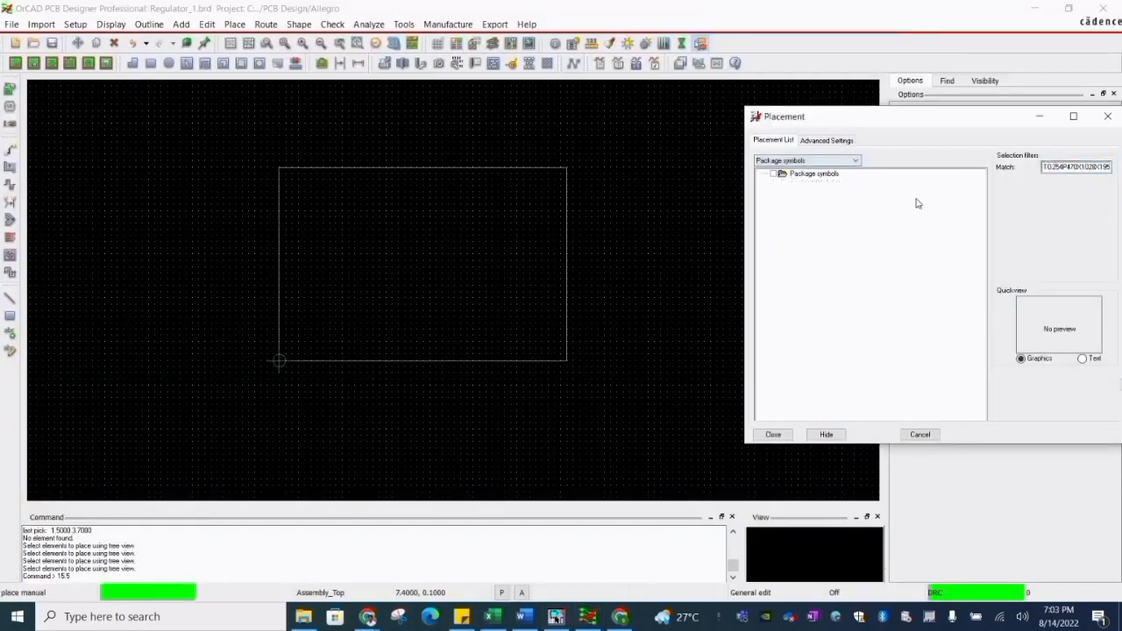
- Switch to Excel, copy the J1/J2 footprint name HDRV2W67P254_2X1_254X483X858P from the sheet, and return to OrCAD PCB Designer
double_click(1077, 167)
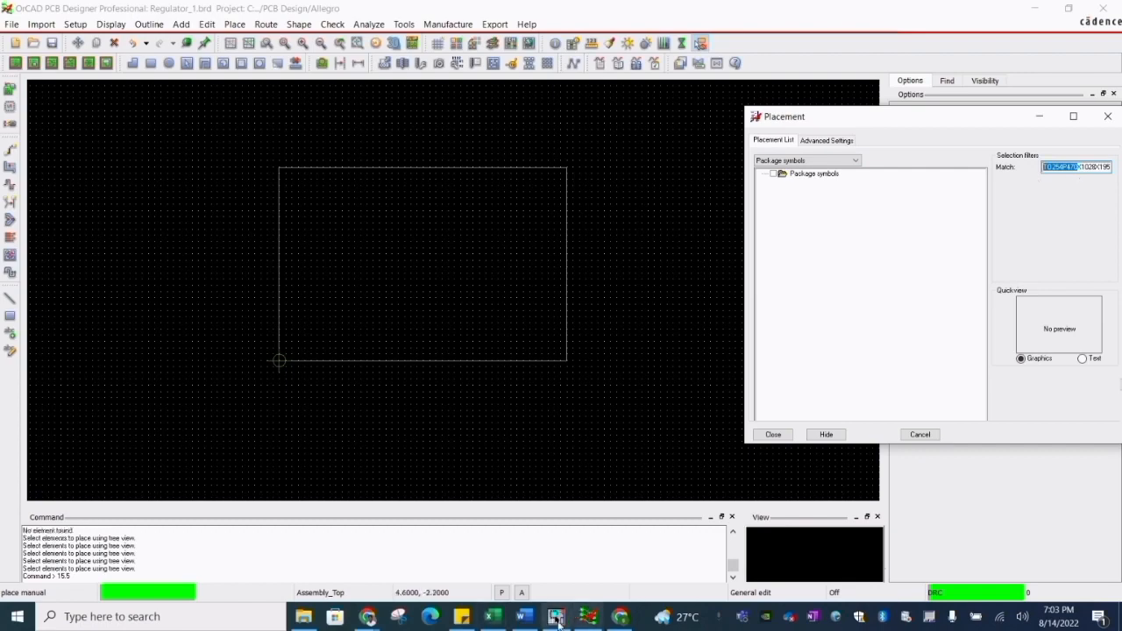
left_click(493, 616)
key("Return")
key("F2")
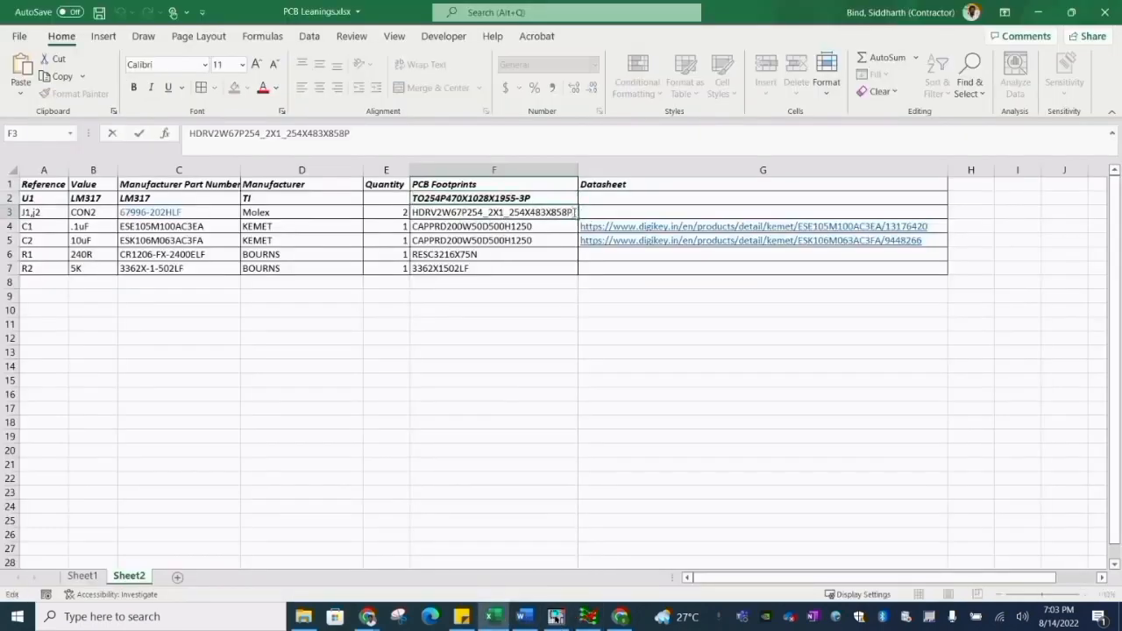
left_click_drag(575, 212, 353, 215)
left_click(588, 617)
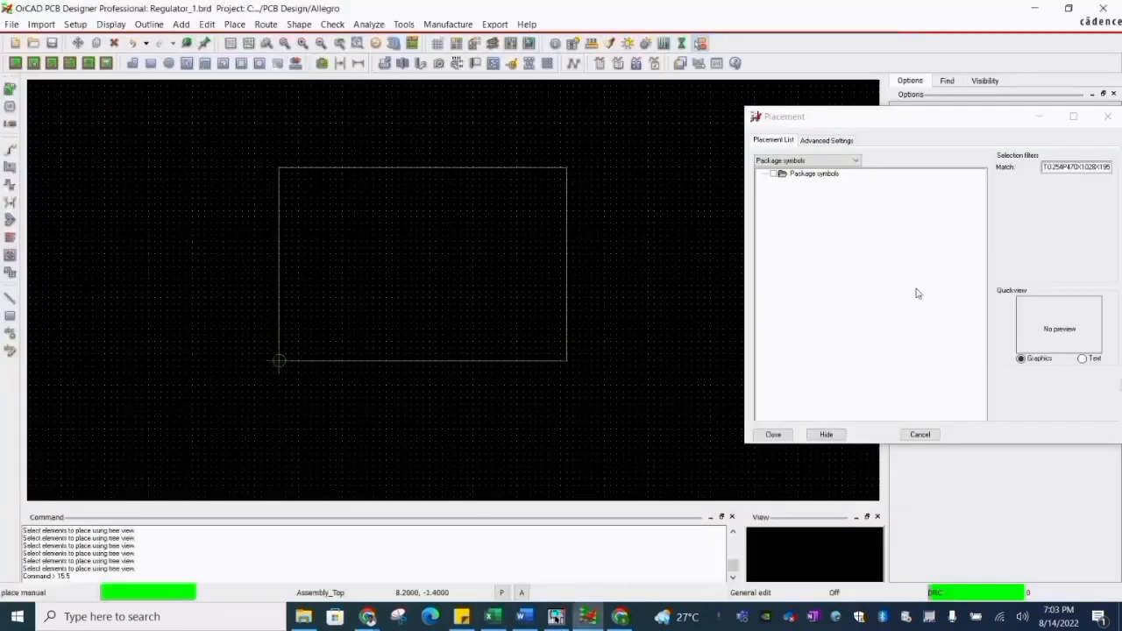
- Filter the package symbols by the footprint name HDRV2W67P254_2X1_254X483X858P and close the placement dialog
double_click(1065, 167)
left_click_drag(1077, 170, 976, 175)
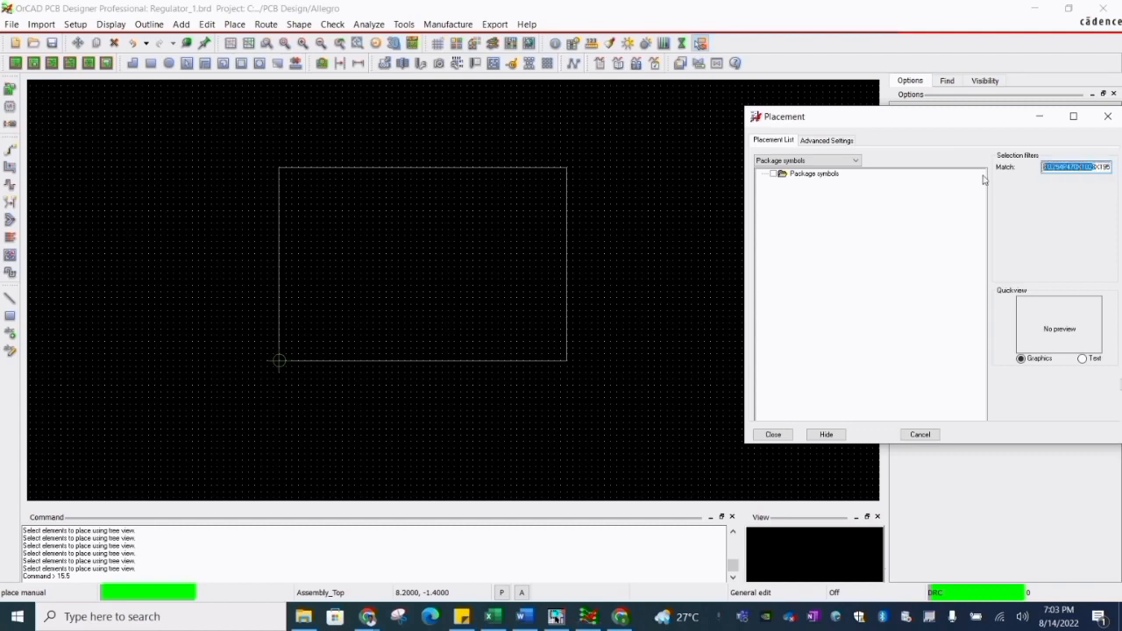
key("BackSpace")
key("ctrl+v")
key("Home")
left_click(775, 176)
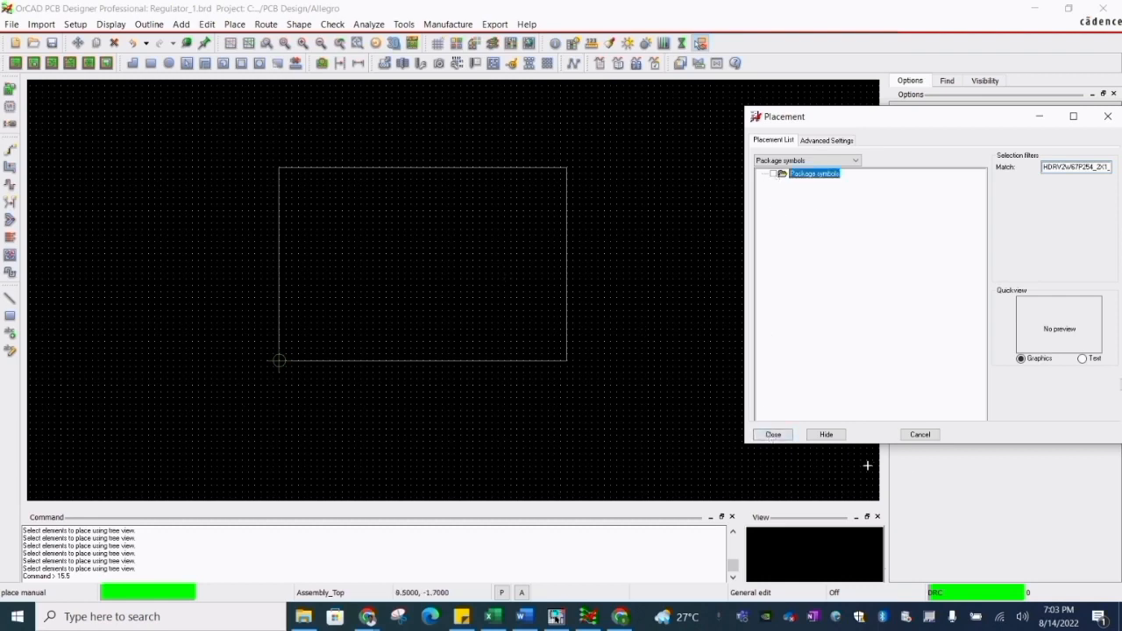
left_click(773, 433)
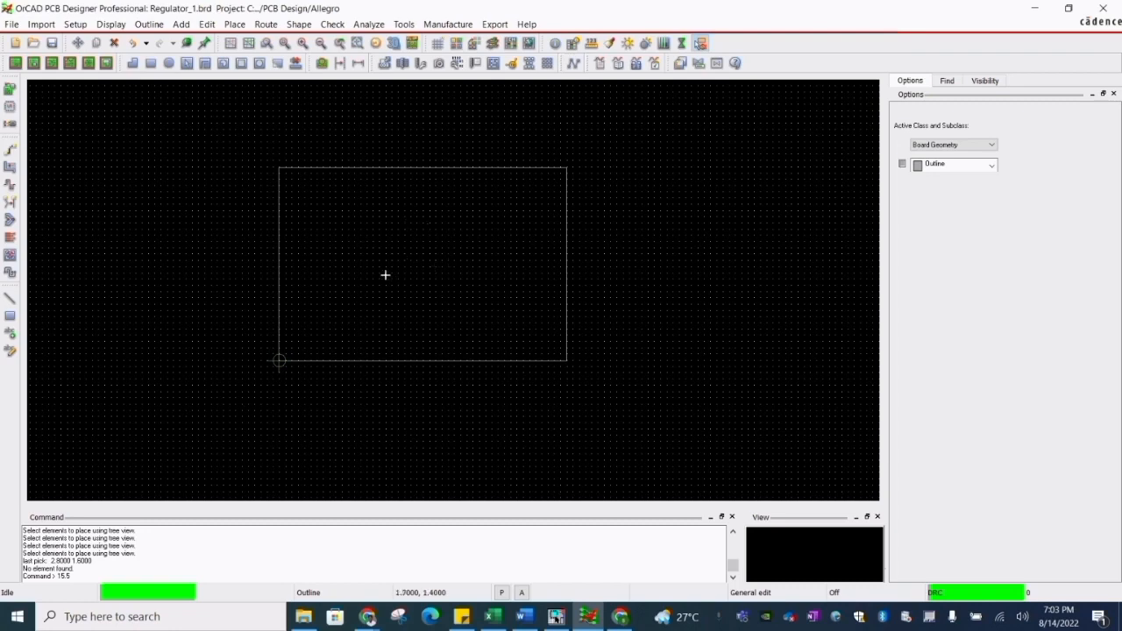
left_click(241, 131)
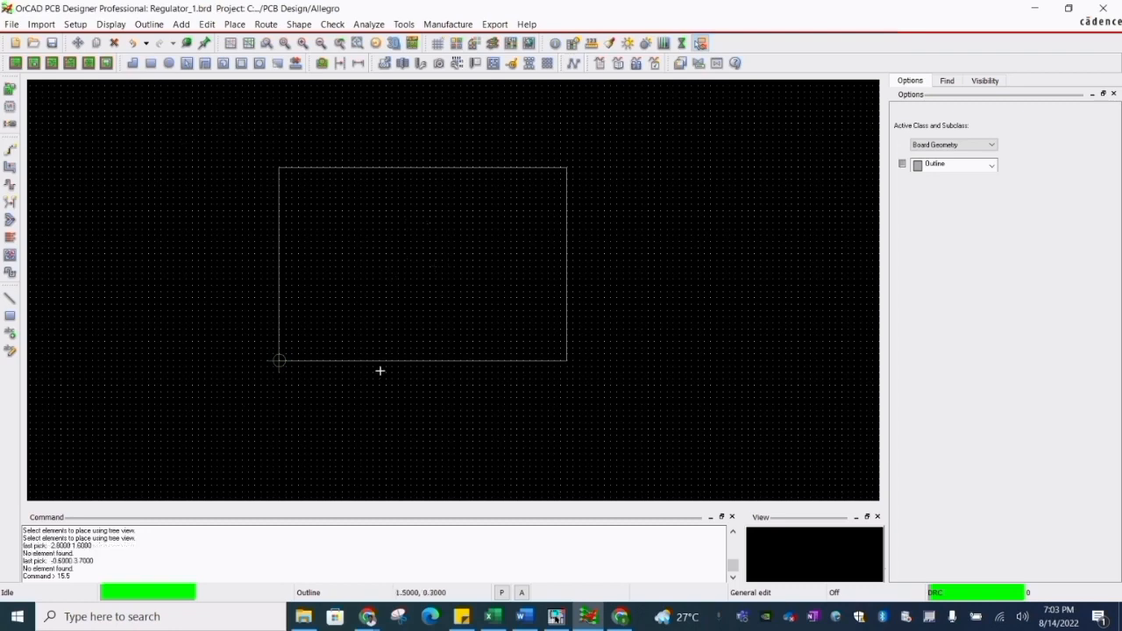
right_click(207, 147)
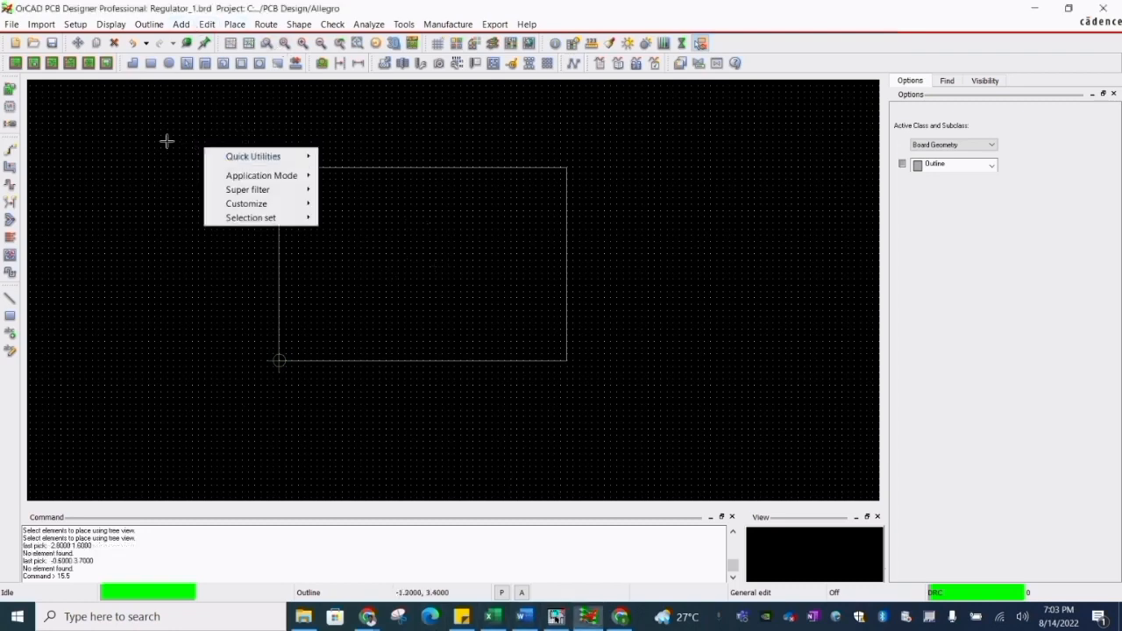
left_click(167, 141)
- Switch to File Explorer and copy the path of the PCB Footprint Library folder
left_click(303, 618)
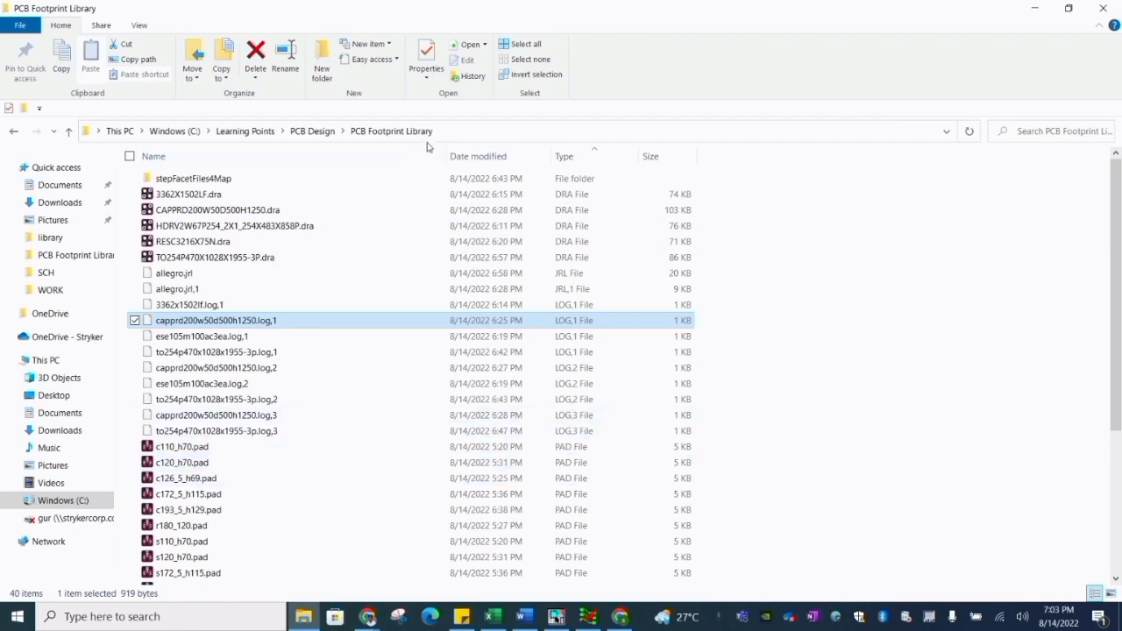
left_click(543, 131)
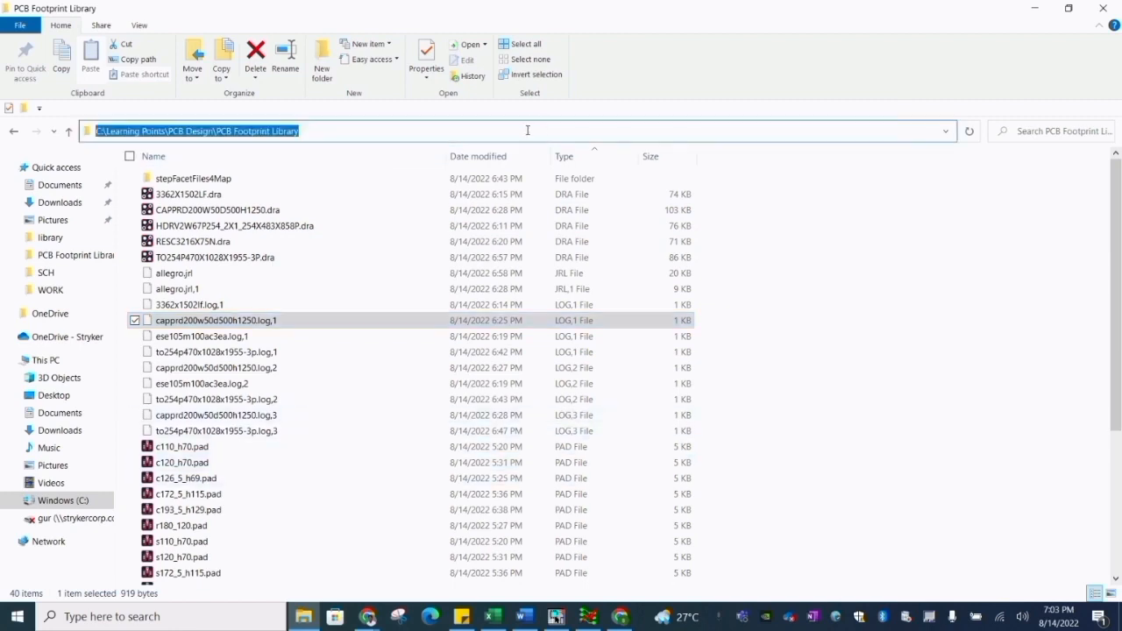
left_click_drag(322, 130, 4, 135)
key("ctrl+c")
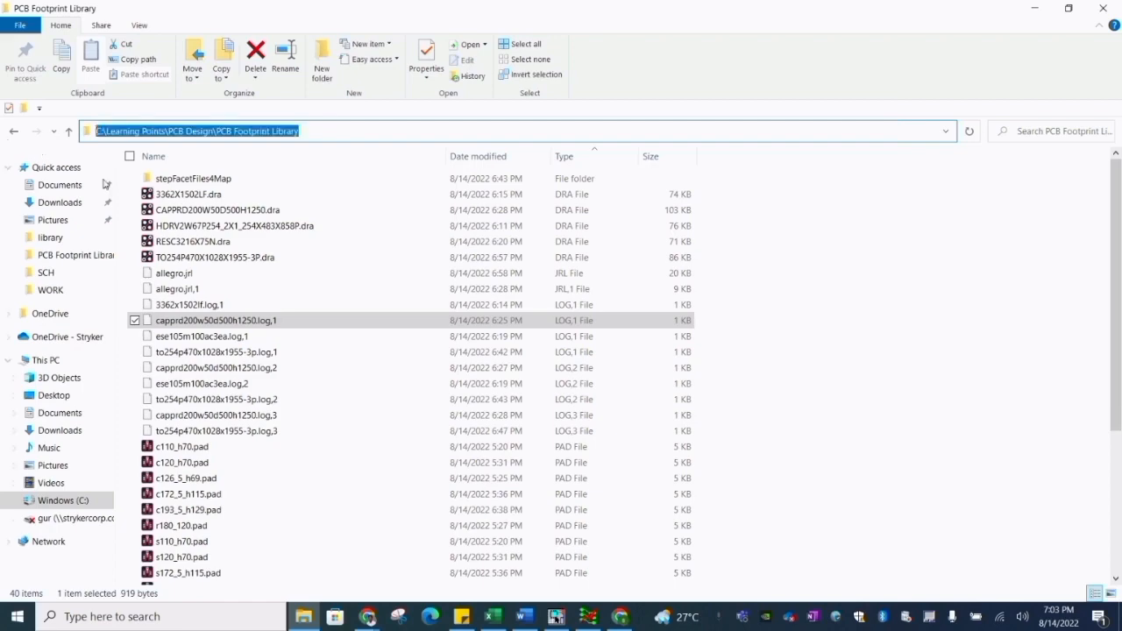
- Switch to OrCAD PCB Designer and set the padpath library directory in the user preferences to C:\Learning Points\PCB Design\PCB Footprint Library
left_click(589, 616)
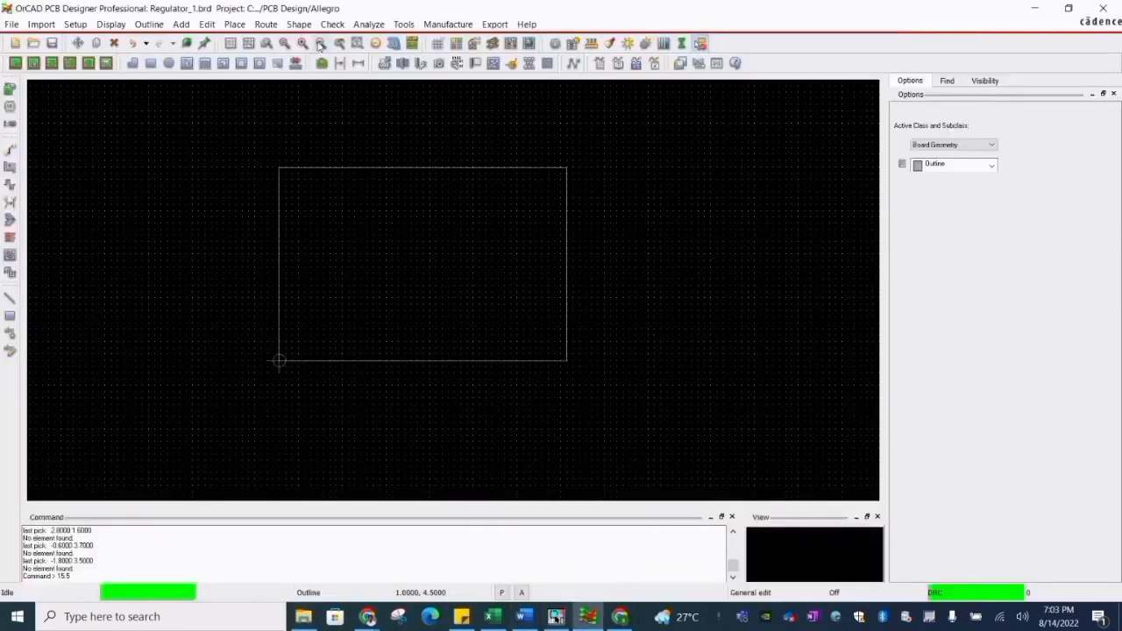
left_click(77, 27)
left_click(126, 222)
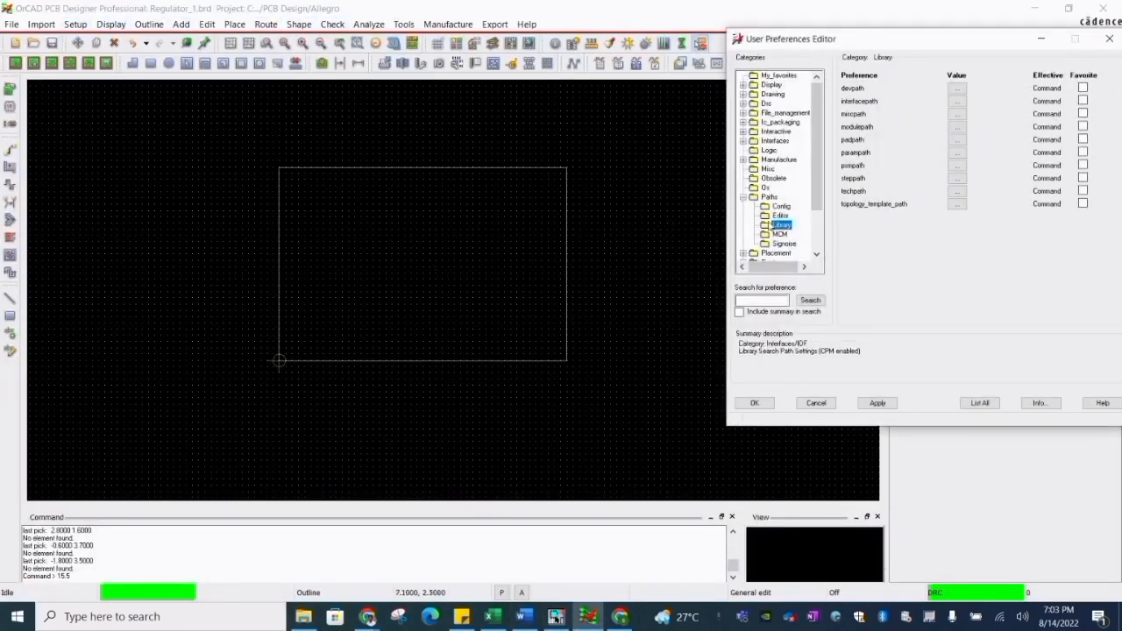
left_click(957, 142)
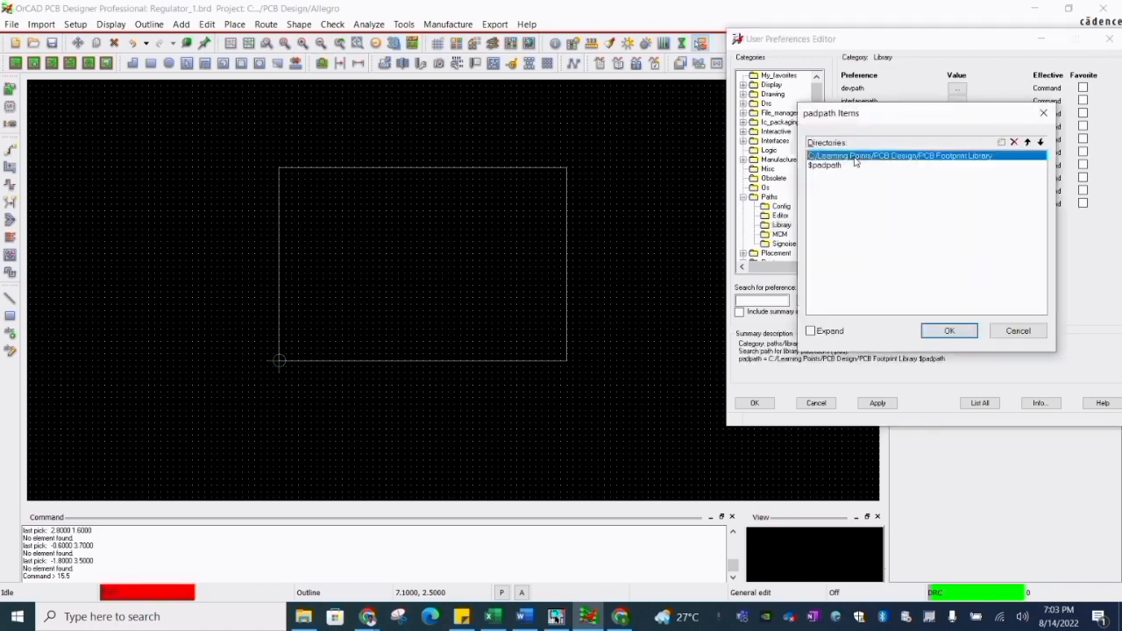
double_click(999, 156)
left_click_drag(999, 156, 698, 171)
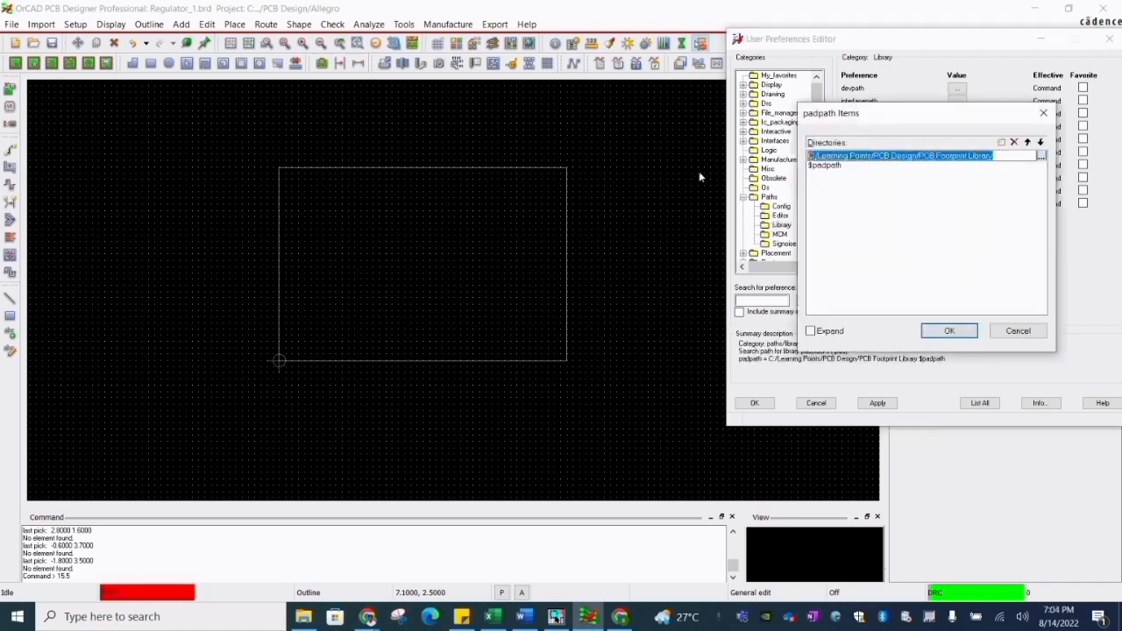
key("ctrl+v")
left_click(950, 331)
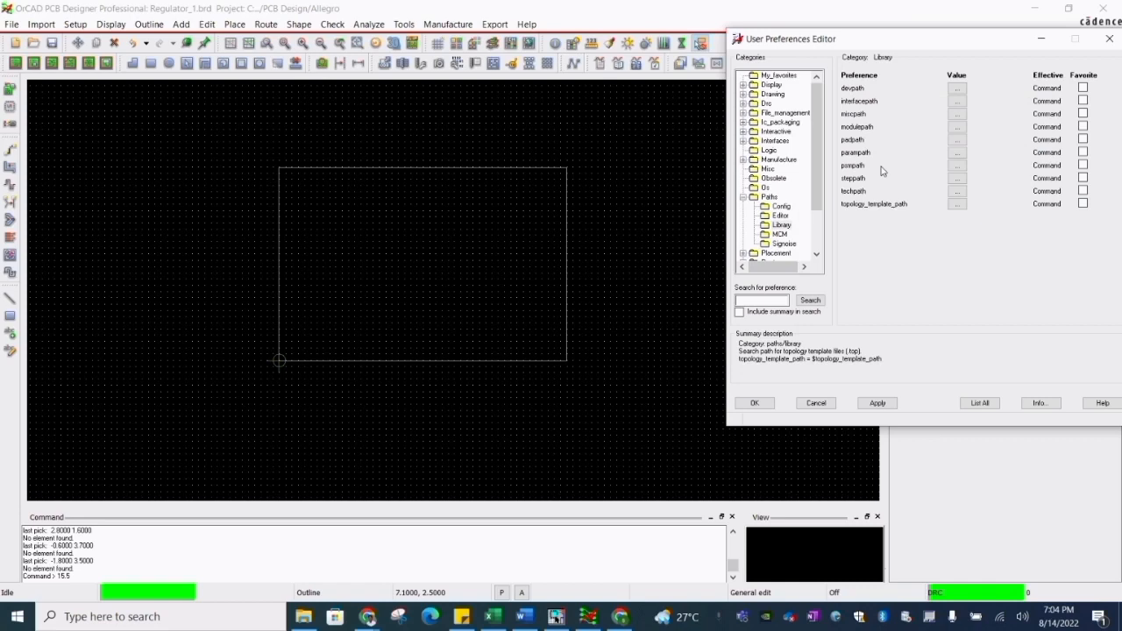
- Set the psmpath library directory to C:\Learning Points\PCB Design\PCB Footprint Library and accept the user preferences
left_click(957, 166)
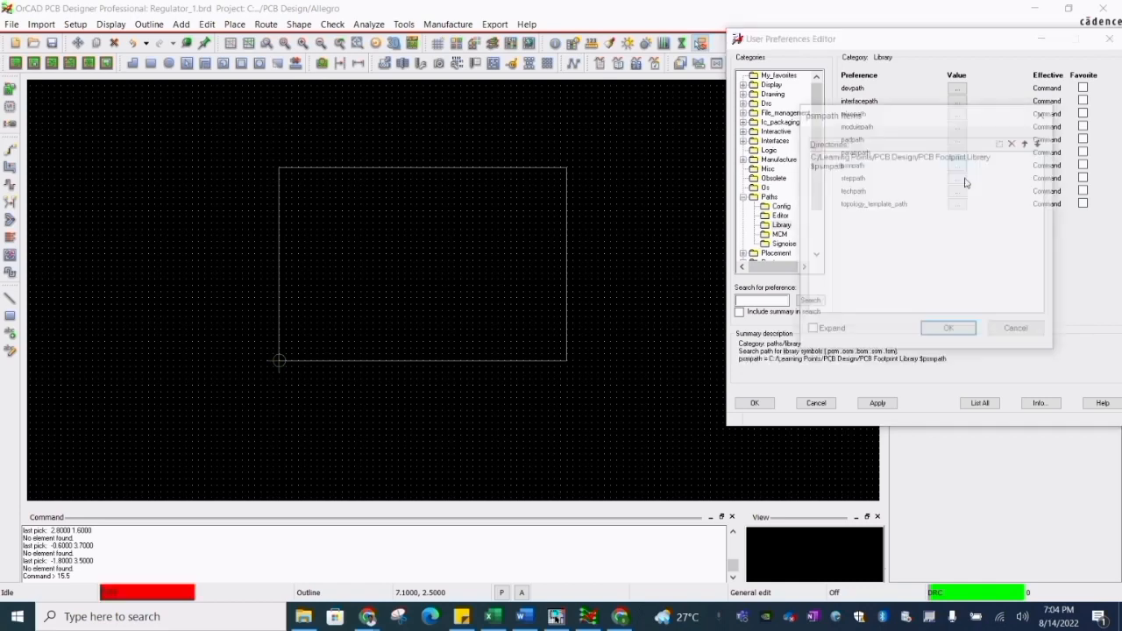
double_click(989, 164)
left_click_drag(991, 156, 711, 175)
key("ctrl+v")
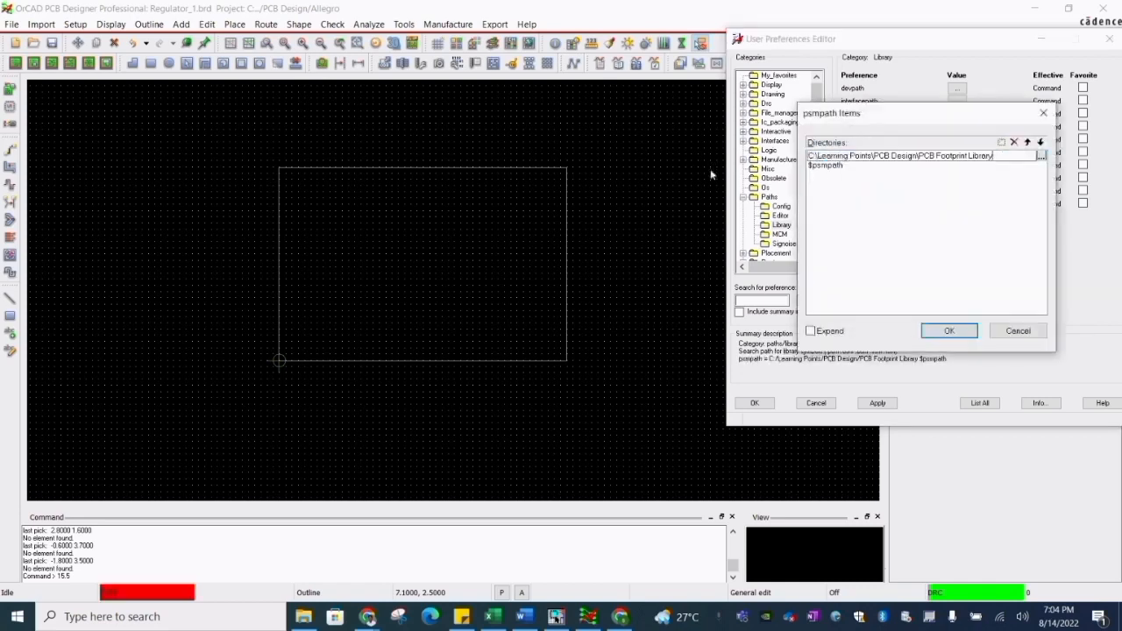
left_click(949, 331)
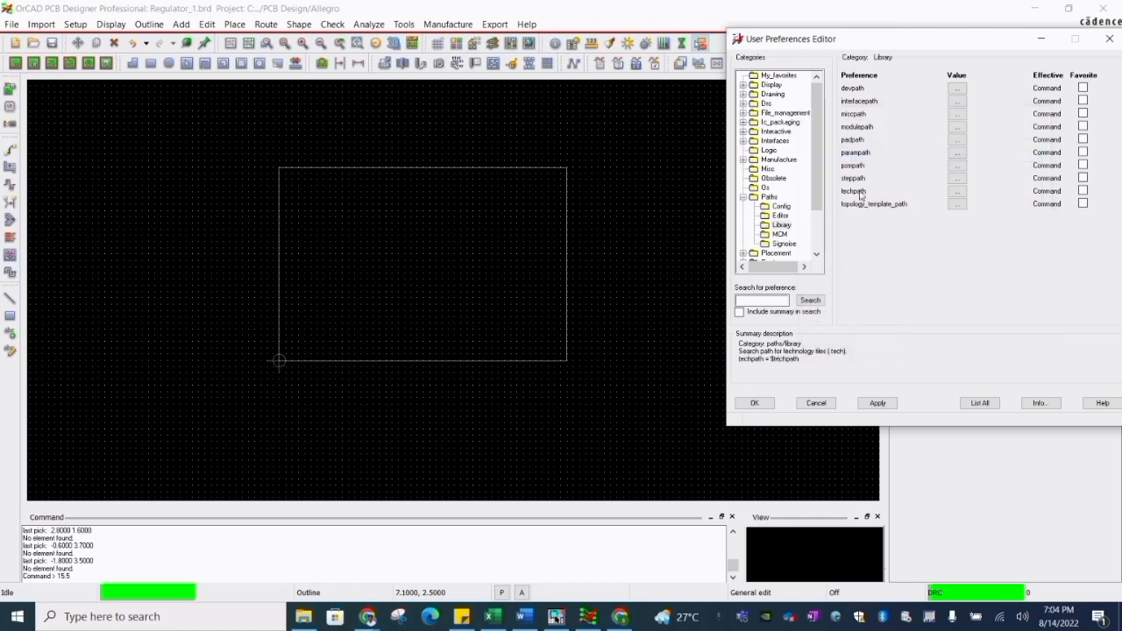
left_click(751, 395)
- Save the board, overwriting the existing Regulator_1.brd file
right_click(93, 109)
left_click(67, 87)
left_click(52, 43)
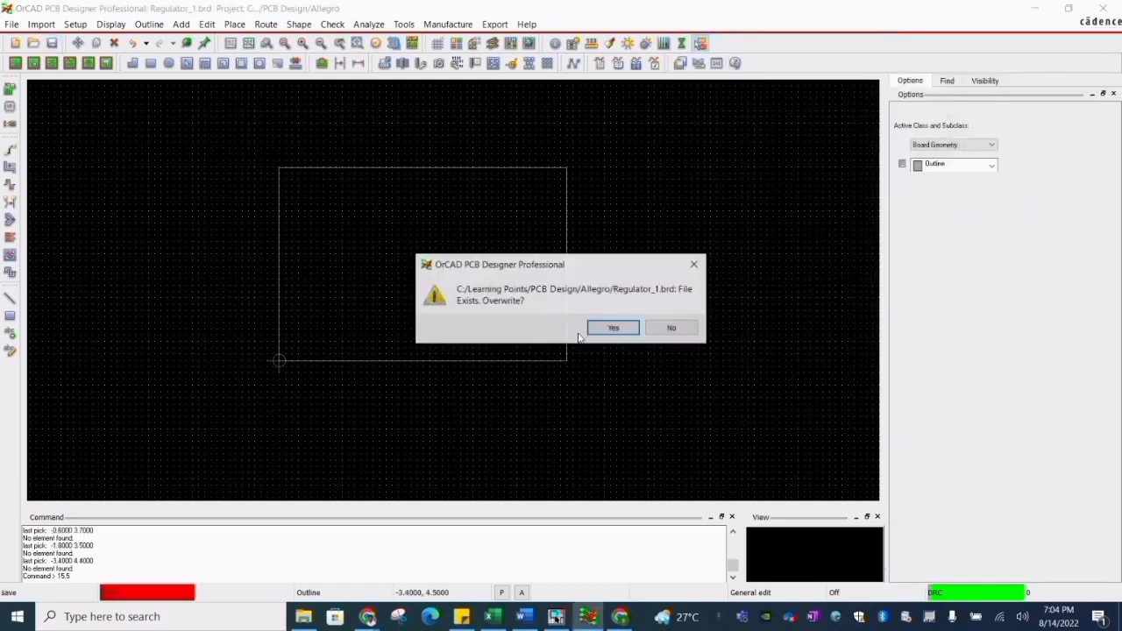
left_click(609, 328)
left_click(302, 224)
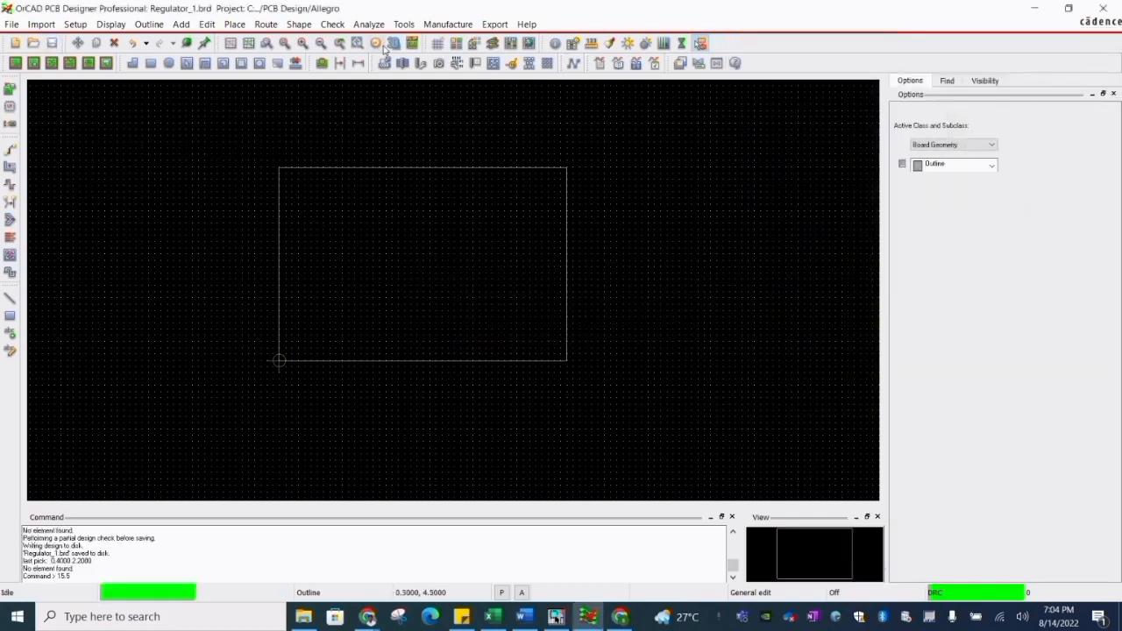
- Manually place capacitor C1 at about (8.5, 2.5) and capacitor C2 at about (4.1, -3.9), outside the board outline
left_click(235, 23)
left_click(281, 39)
left_click(784, 183)
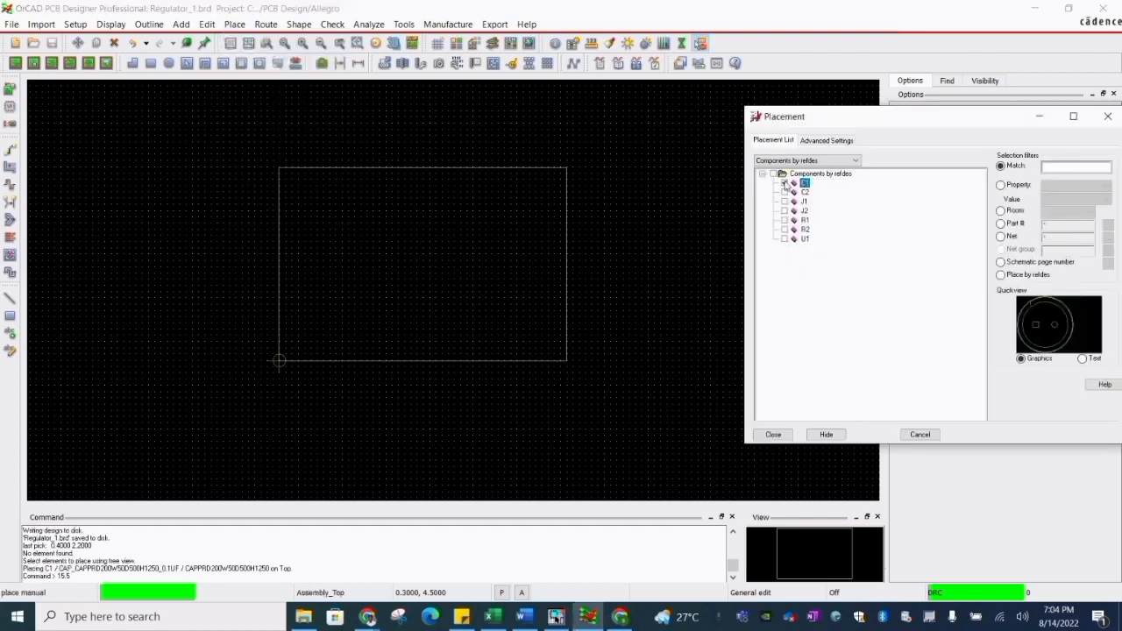
scroll(390, 242, "down", 1)
left_click(601, 225)
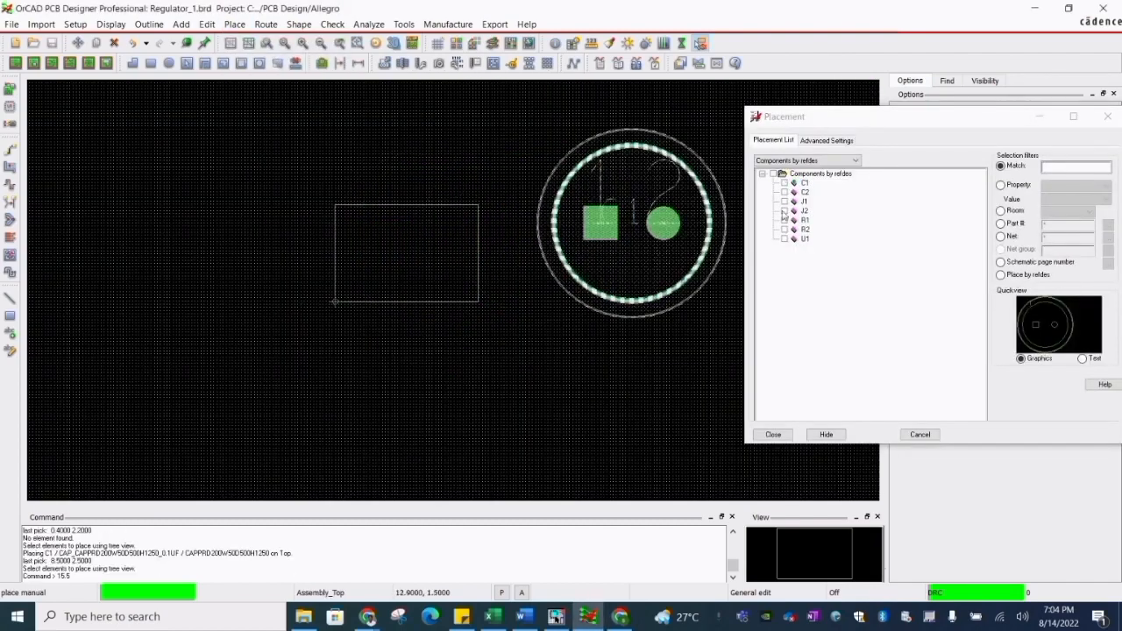
left_click(784, 191)
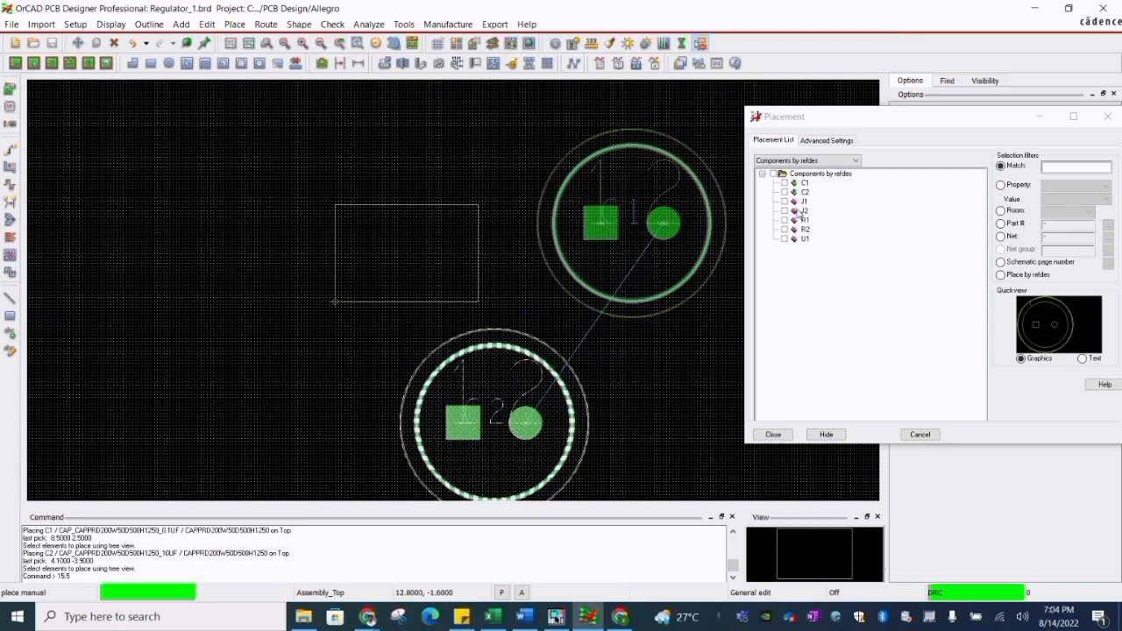
- Manually place connector J1 at about (11.2, -4.9) and connector J2 at about (-4.1, -4.5), outside the board outline
left_click(804, 202)
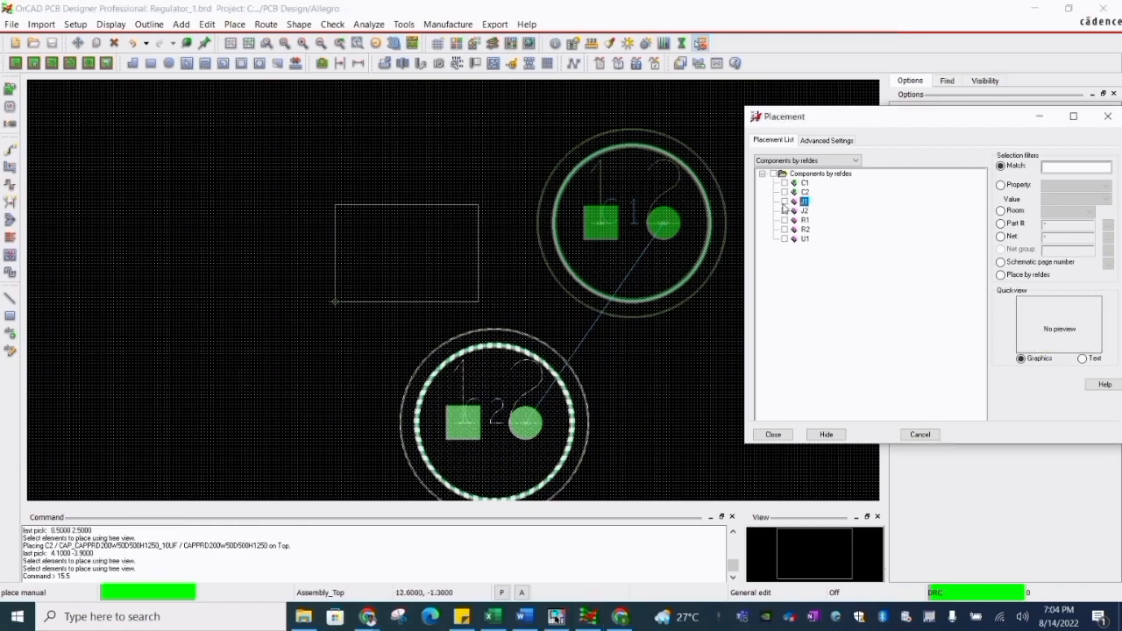
left_click(784, 202)
left_click(683, 454)
left_click(784, 211)
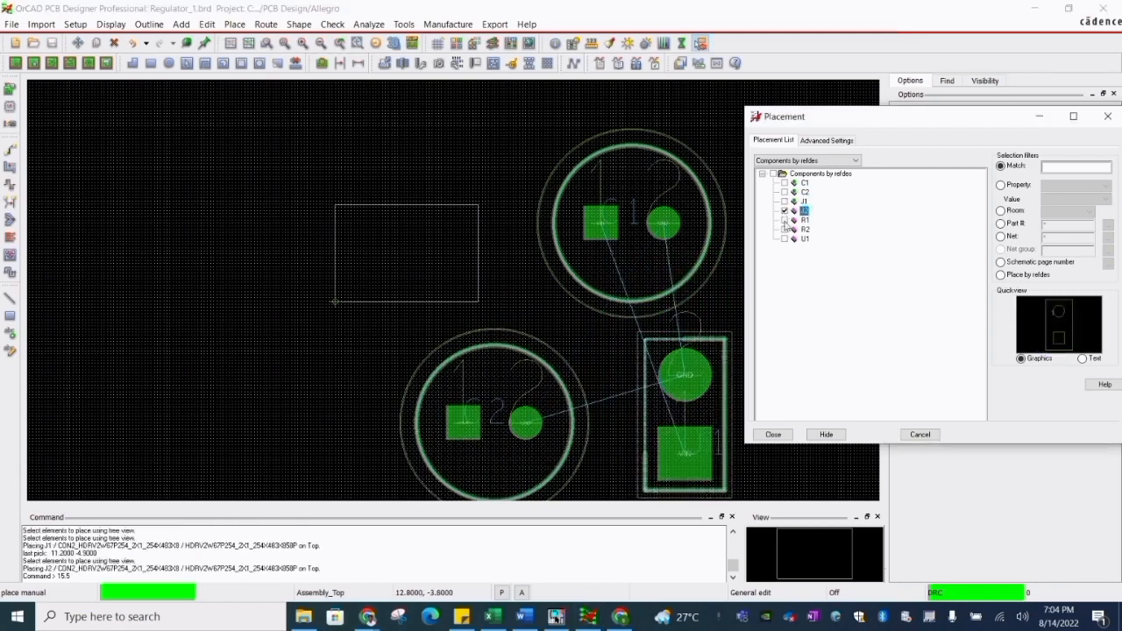
left_click(207, 441)
- Place resistor R1 at about (-6.6, 1.2) and potentiometer R2 at about (-13.6, 7.0), outside the board outline
left_click(784, 221)
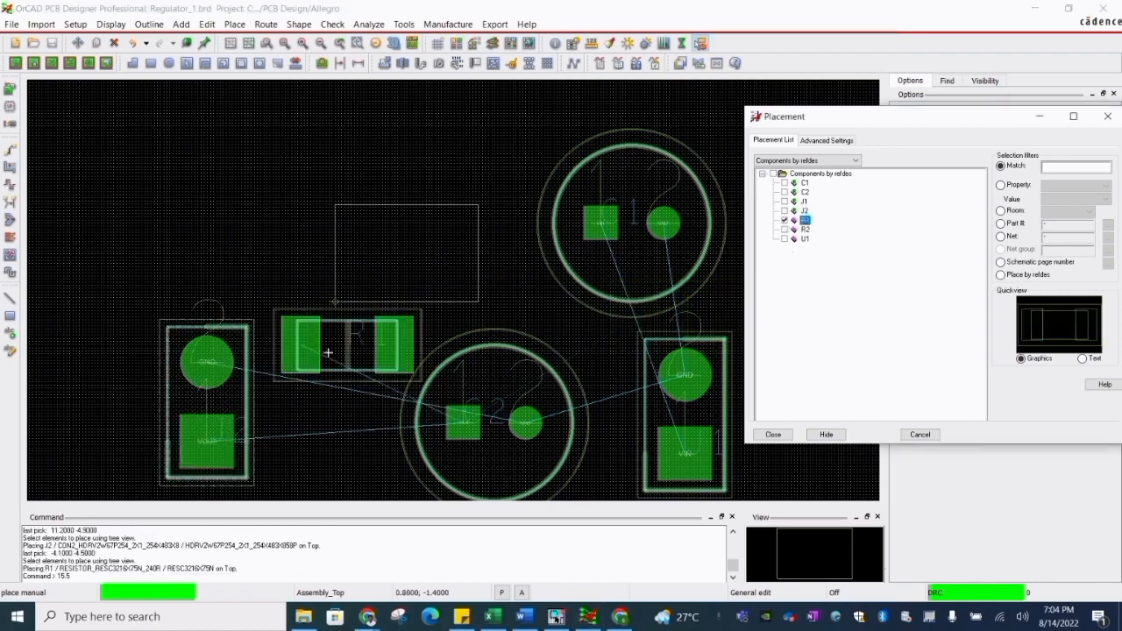
left_click(136, 263)
left_click(784, 230)
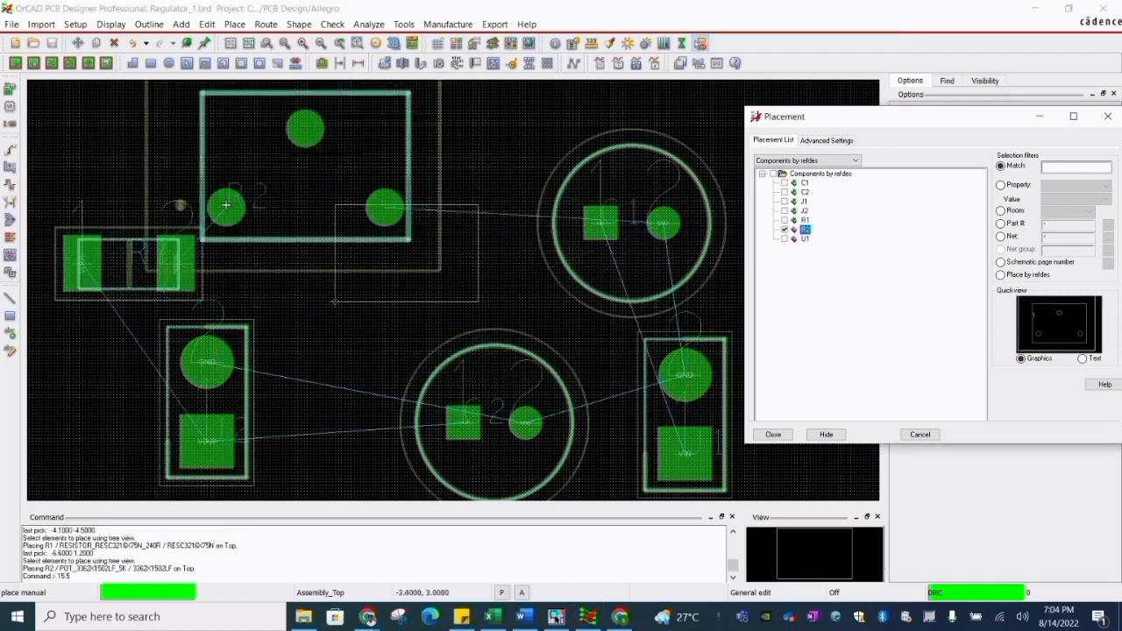
scroll(325, 249, "down", 2)
left_click(221, 208)
- Place regulator U1 at about (2.3, -17.0) below the other parts and finish the manual placement
left_click(785, 238)
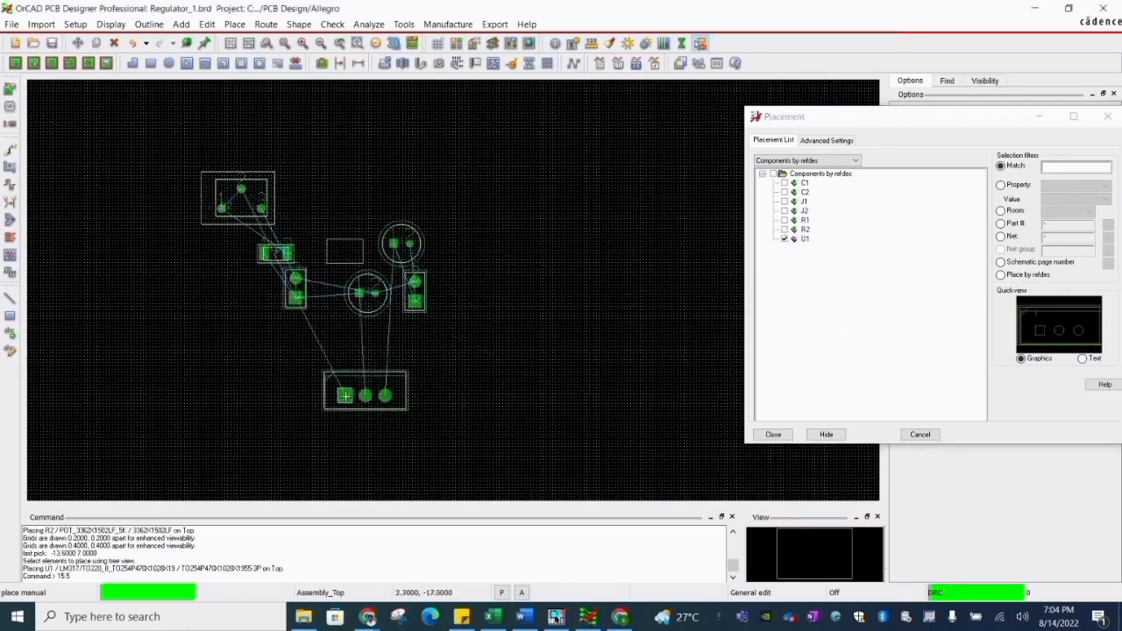
left_click(346, 395)
right_click(484, 251)
left_click(515, 254)
- Enlarge the rectangular board outline by moving its upper edge upward and its right edge outward, and finish the shape edit
scroll(348, 259, "up", 3)
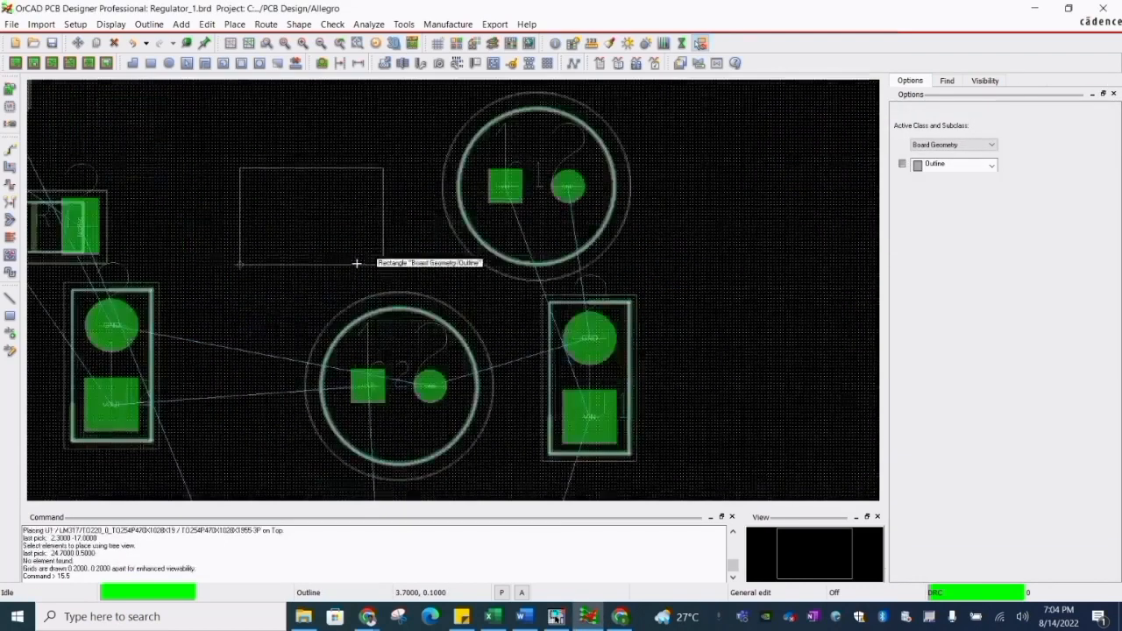
left_click(303, 123)
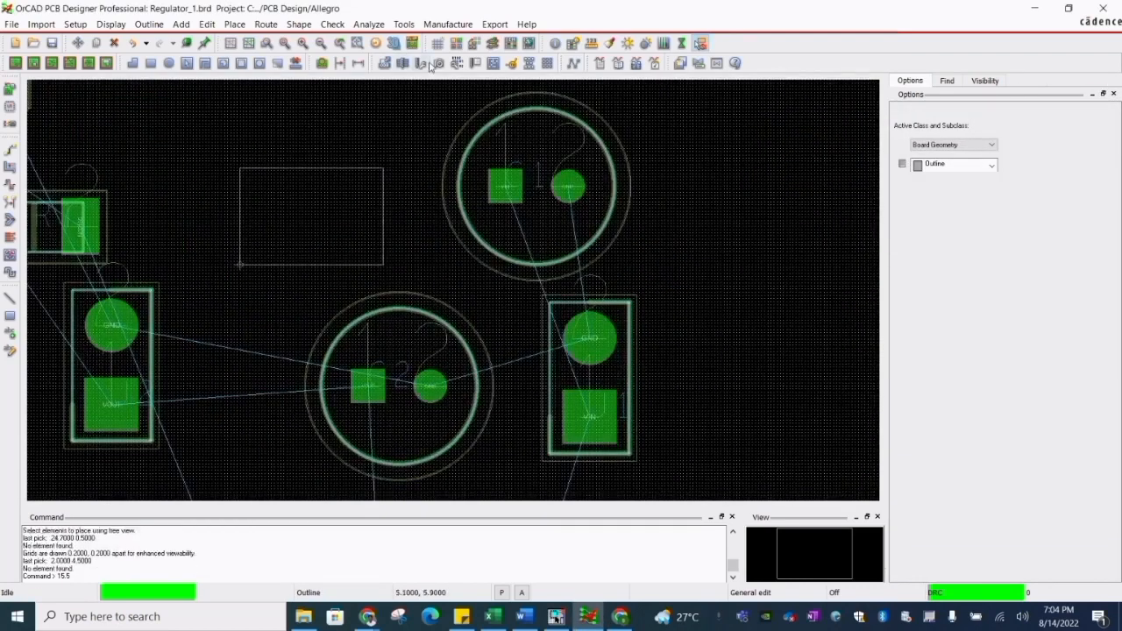
left_click(186, 63)
left_click(303, 168)
scroll(323, 256, "down", 2)
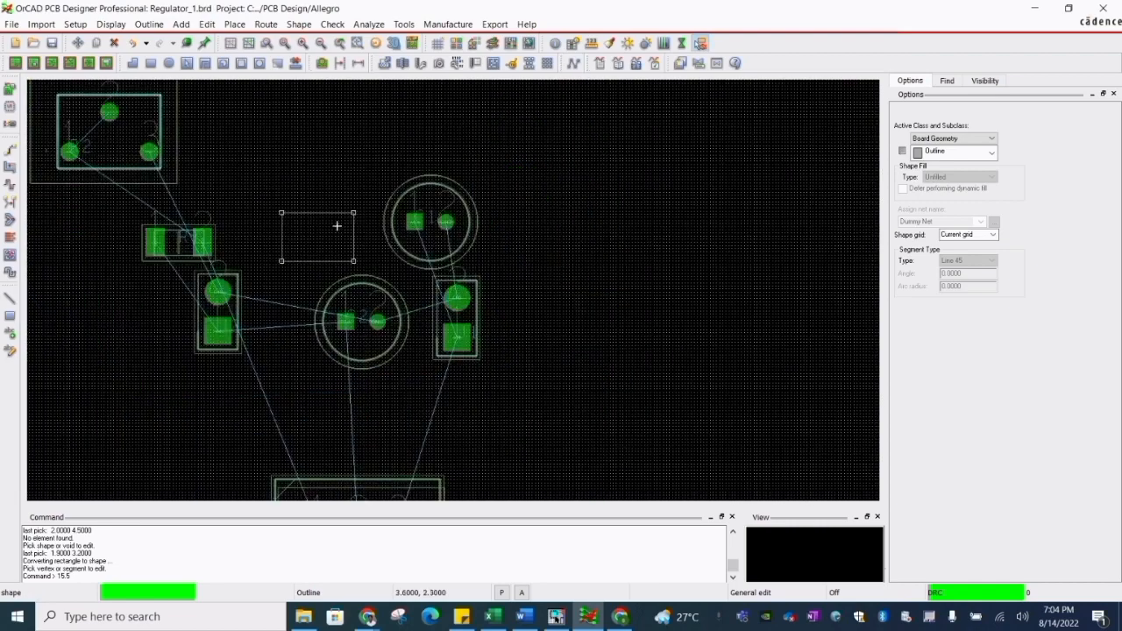
left_click(319, 213)
left_click_drag(321, 185, 323, 112)
left_click_drag(354, 171, 682, 191)
scroll(526, 278, "down", 2)
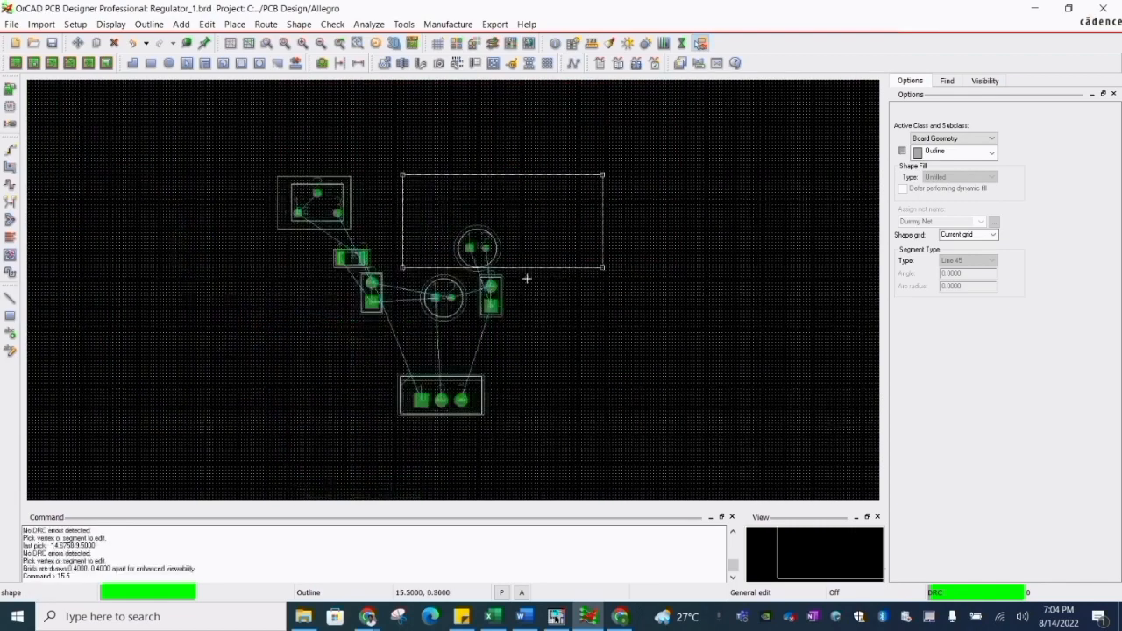
scroll(481, 192, "up", 2)
left_click_drag(481, 192, 500, 171)
right_click(502, 169)
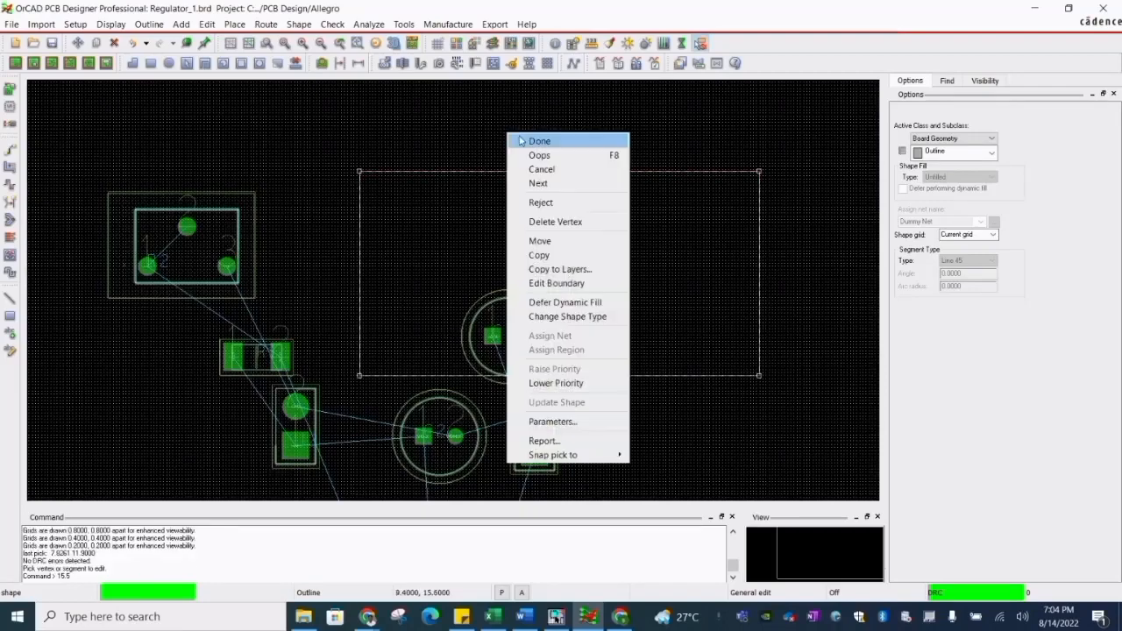
left_click(533, 70)
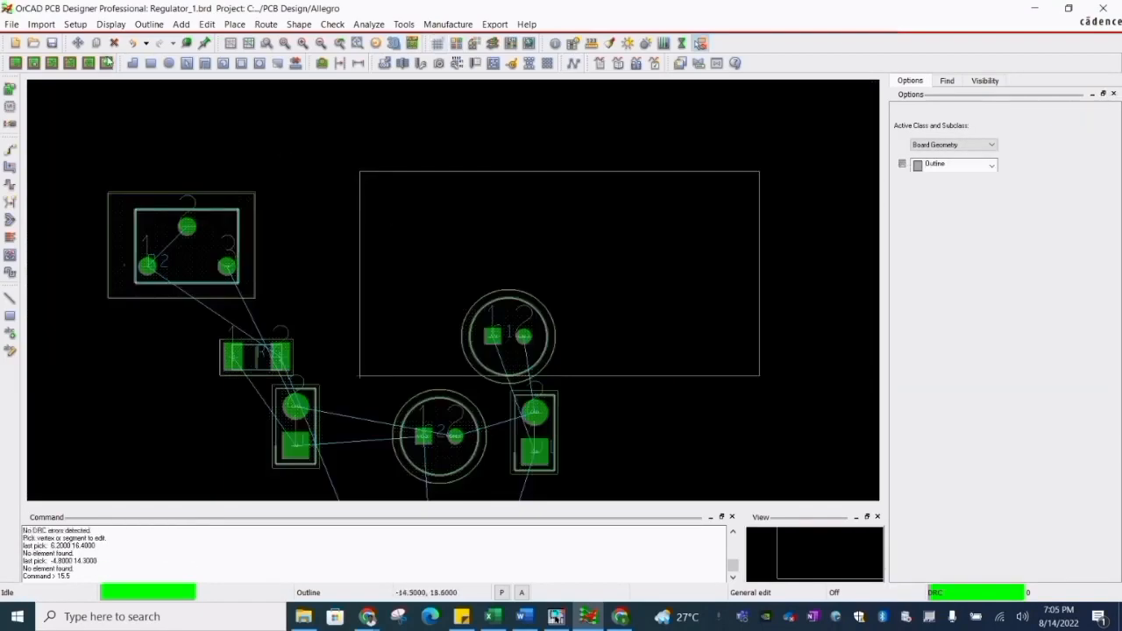
- Save the board, overwriting the existing Regulator_1.brd file
key("ctrl+s")
left_click(614, 329)
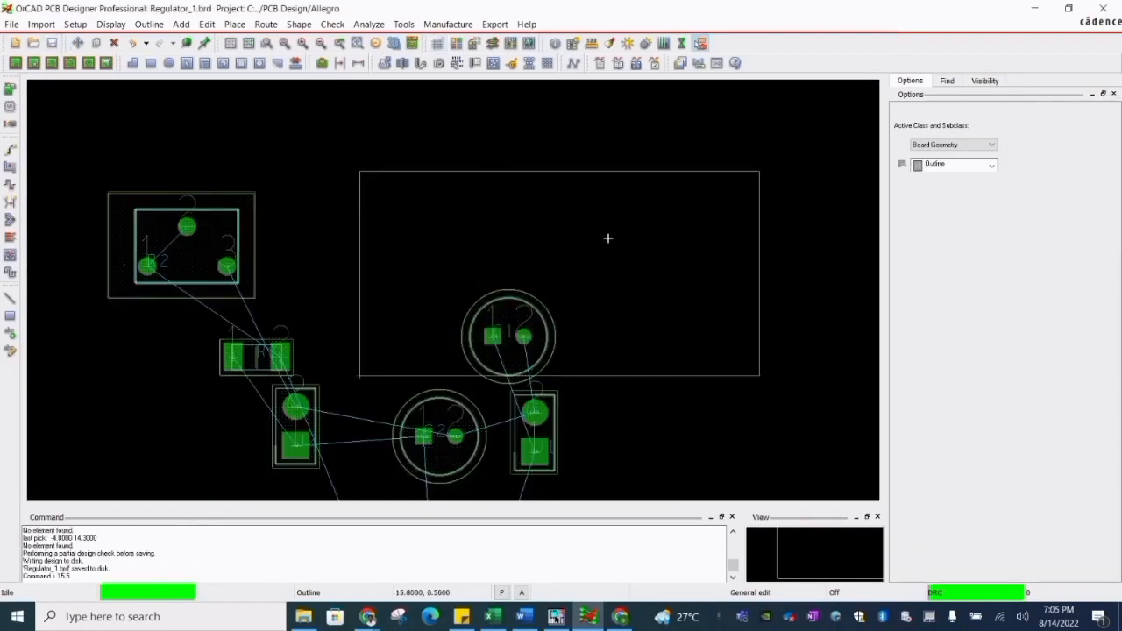
scroll(404, 202, "down", 2)
scroll(398, 240, "up", 2)
scroll(394, 285, "down", 1)
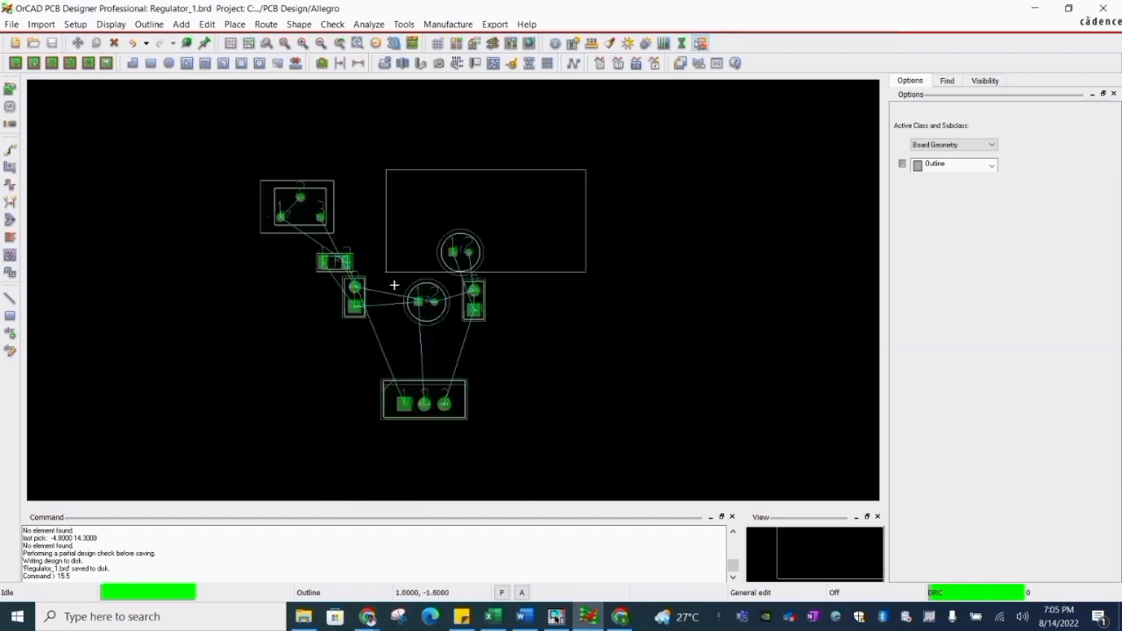
left_click(156, 223)
left_click(78, 43)
left_click_drag(240, 172, 459, 379)
right_click(418, 429)
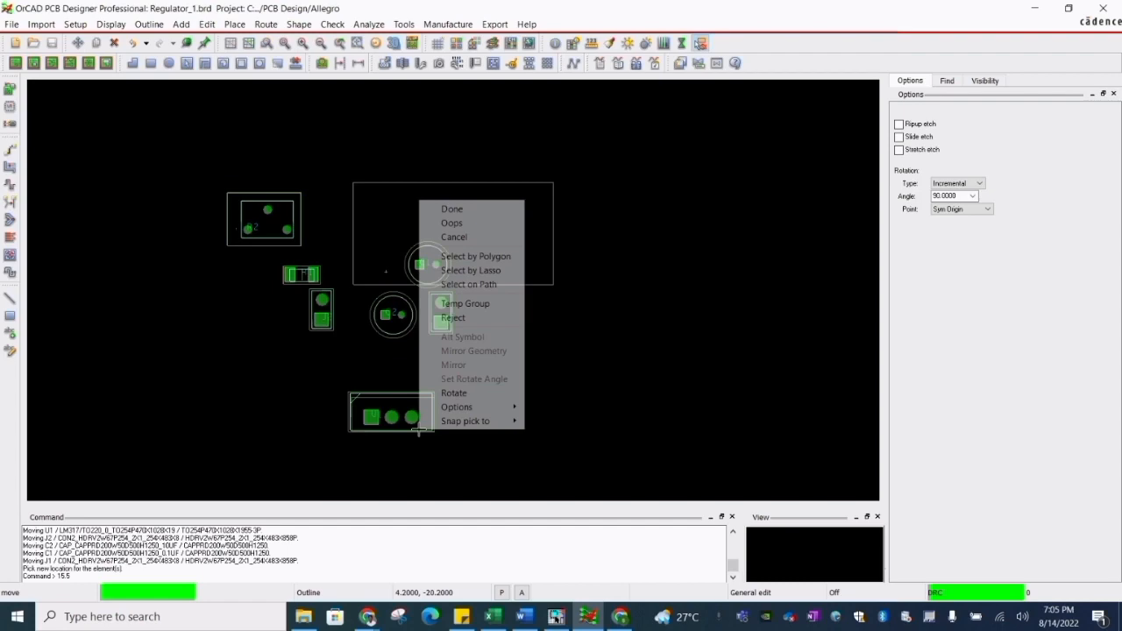
left_click(463, 237)
left_click(560, 356)
- Switch to OrCAD Capture and open schematic PAGE1 to review the regulator circuit
scroll(401, 256, "up", 3)
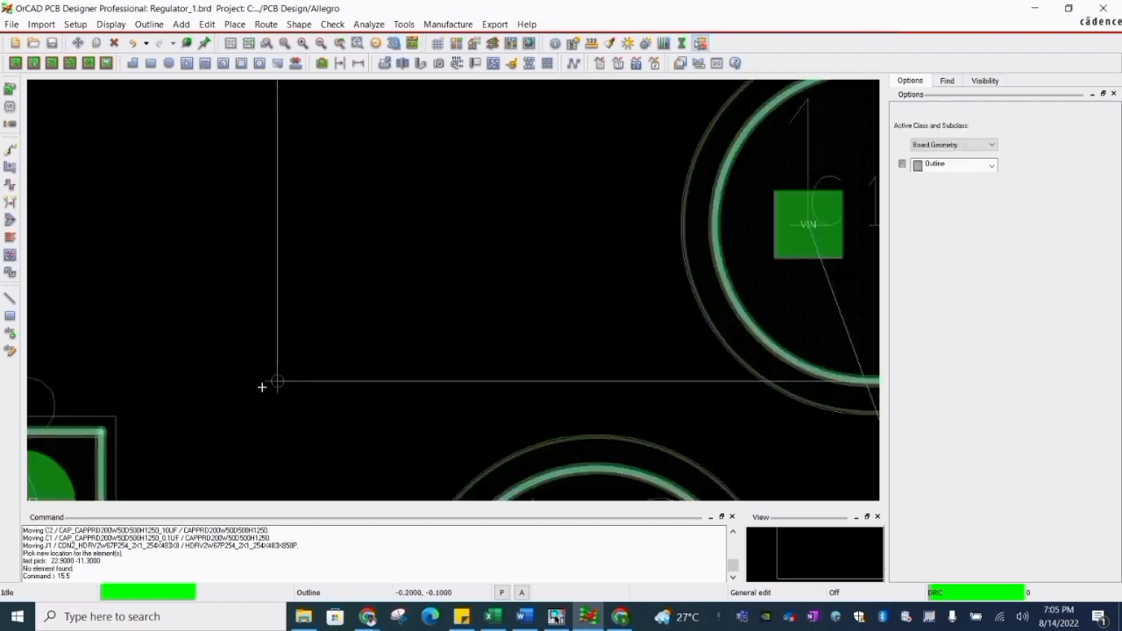
scroll(261, 386, "down", 5)
left_click(556, 616)
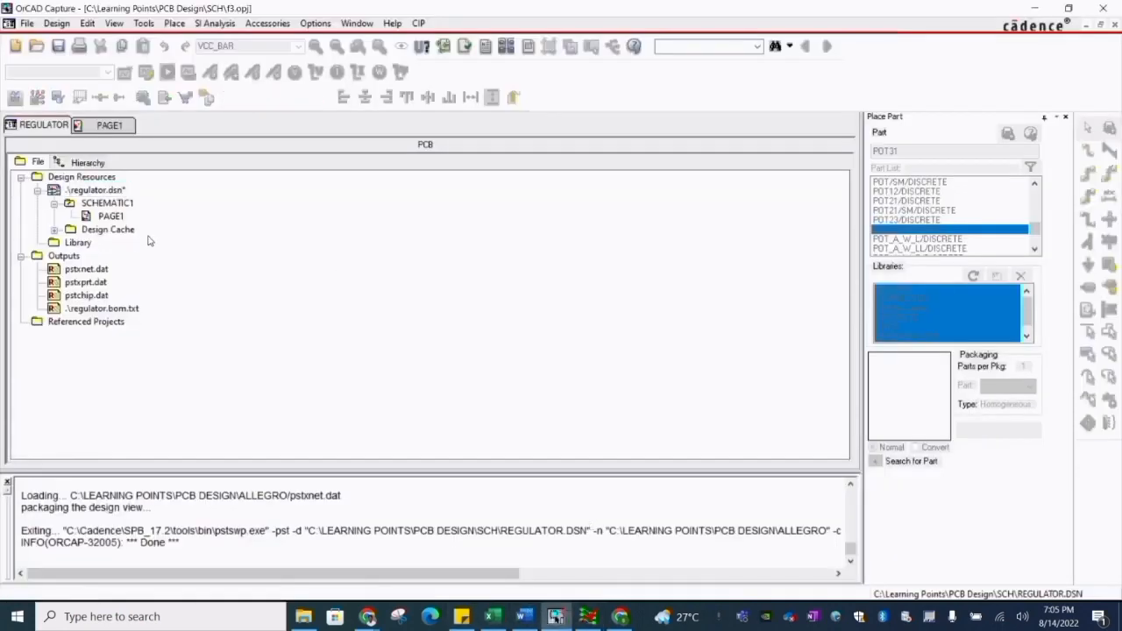
double_click(110, 216)
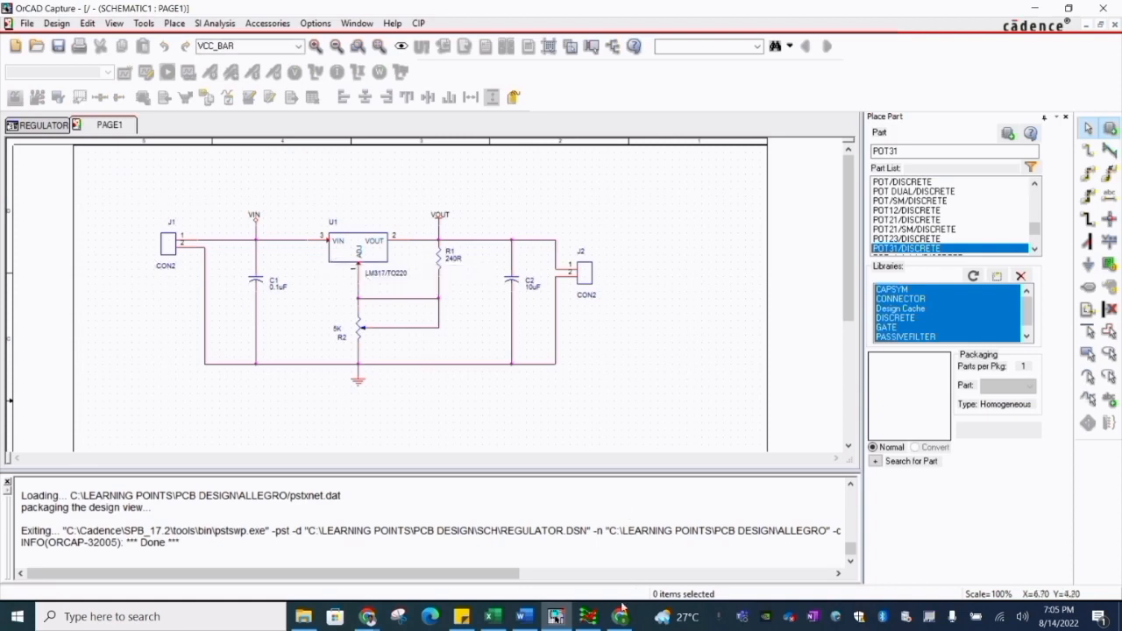
- Switch back to OrCAD PCB Designer and save the Regulator_1 board again, overwriting the existing file
left_click(587, 616)
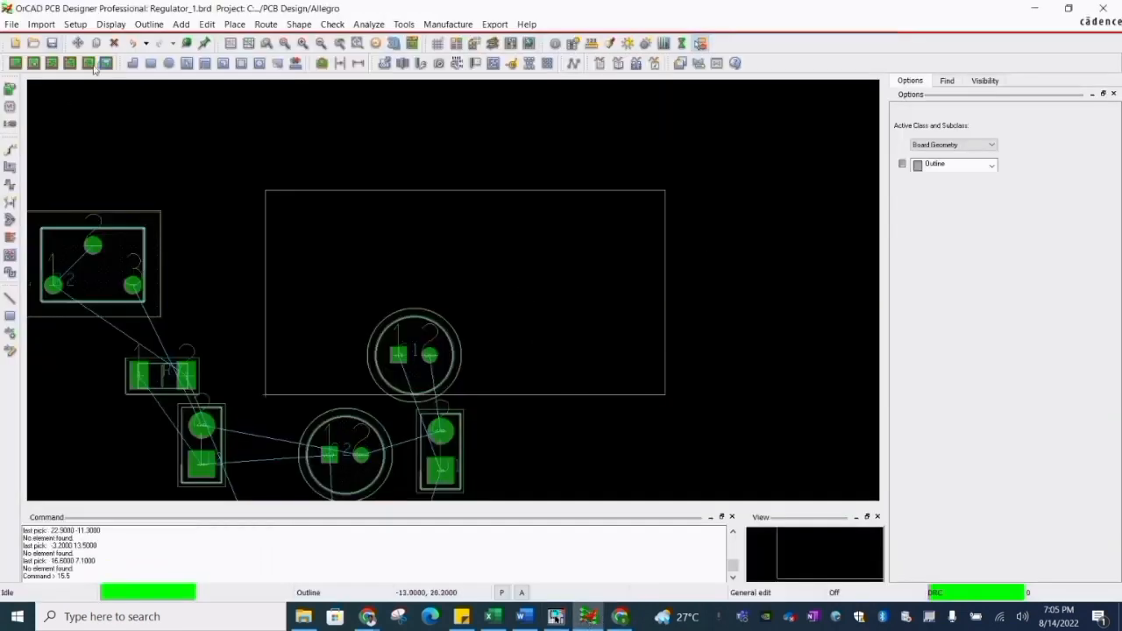
key("ctrl+s")
key("Return")
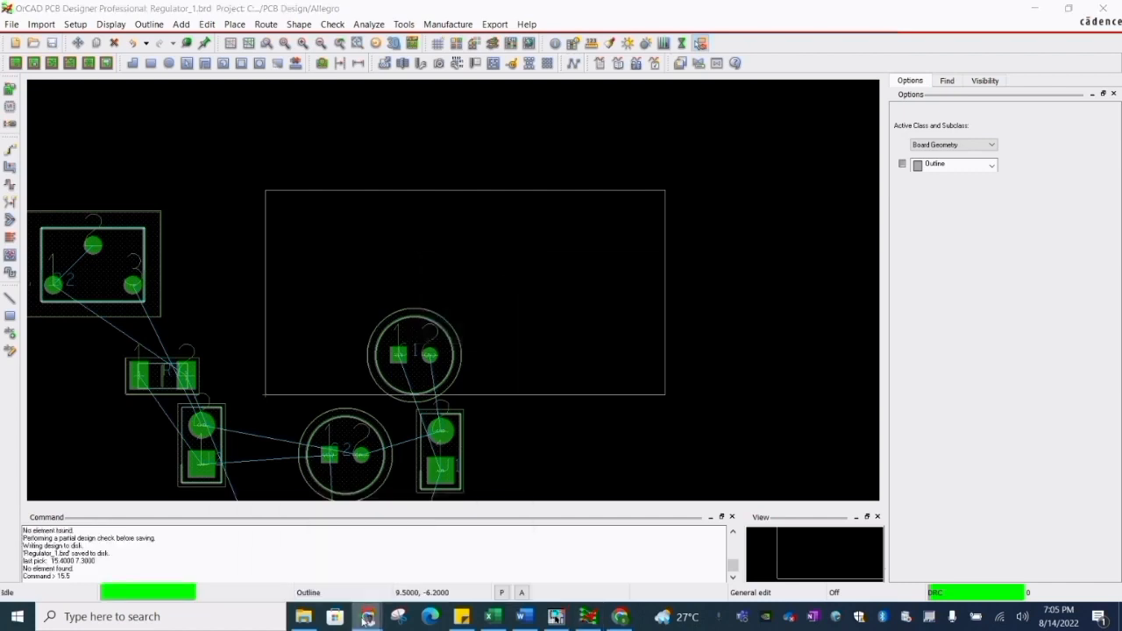
left_click(564, 444)
left_click(573, 322)
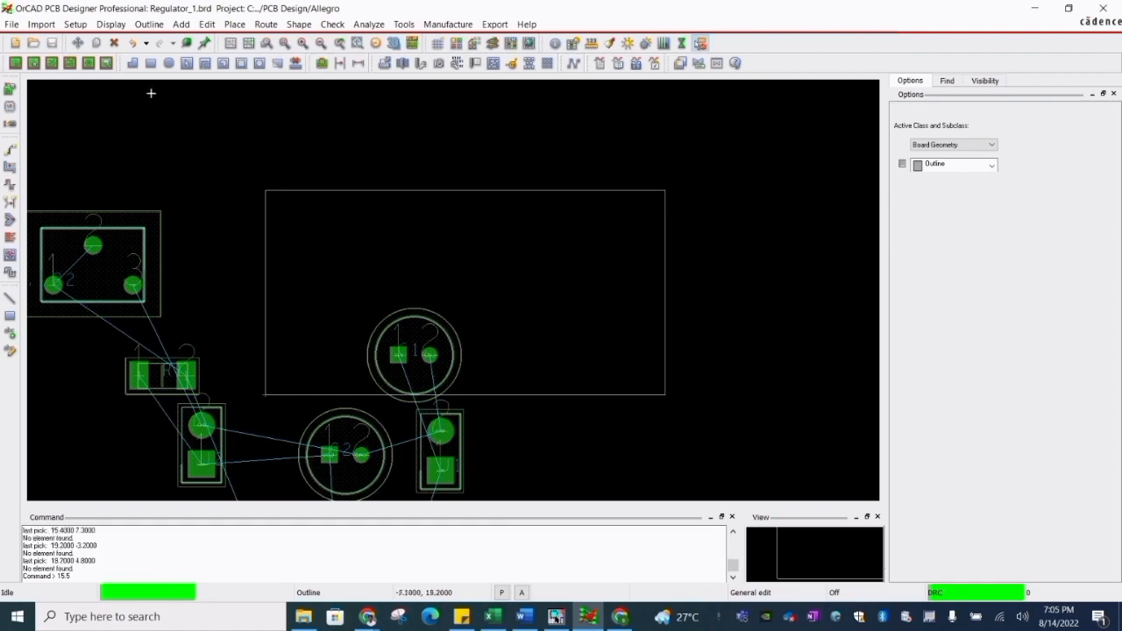
- Arrange the OrCAD Capture and PCB Designer windows side by side, and select connector J1 in the schematic to cross-probe it
left_click(1066, 11)
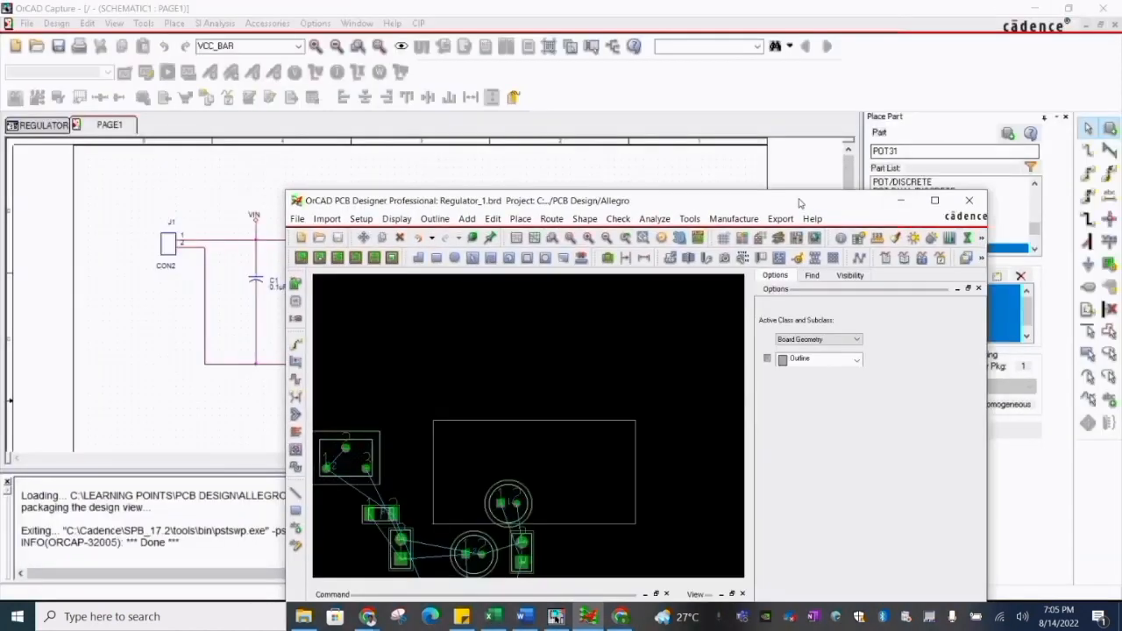
left_click_drag(868, 201, 984, 113)
left_click(175, 246)
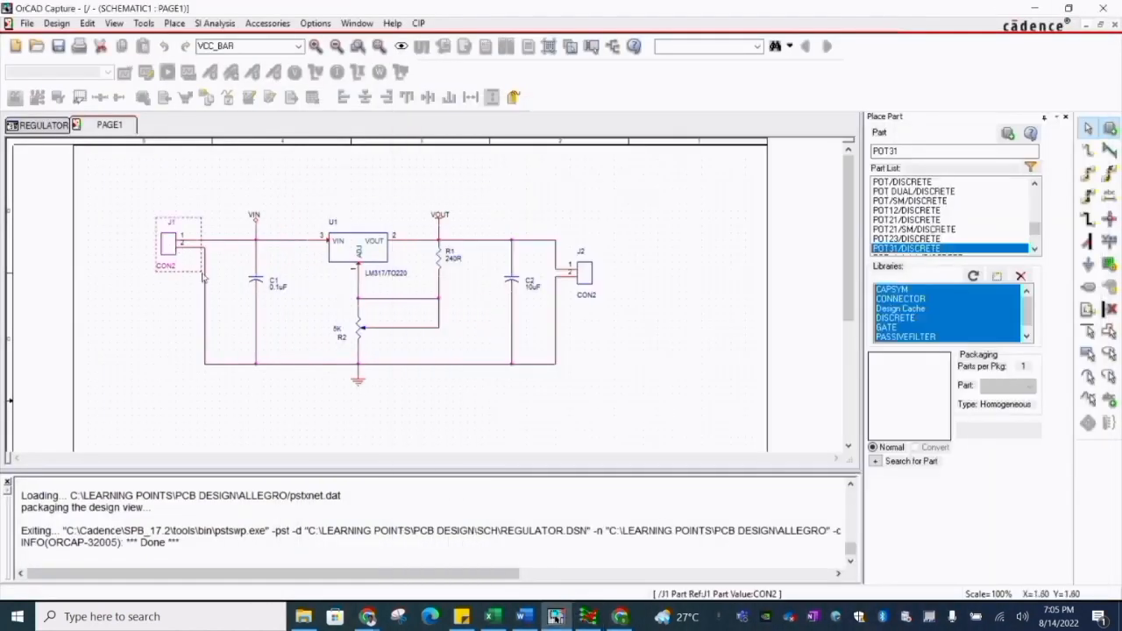
left_click(587, 616)
left_click(1069, 12)
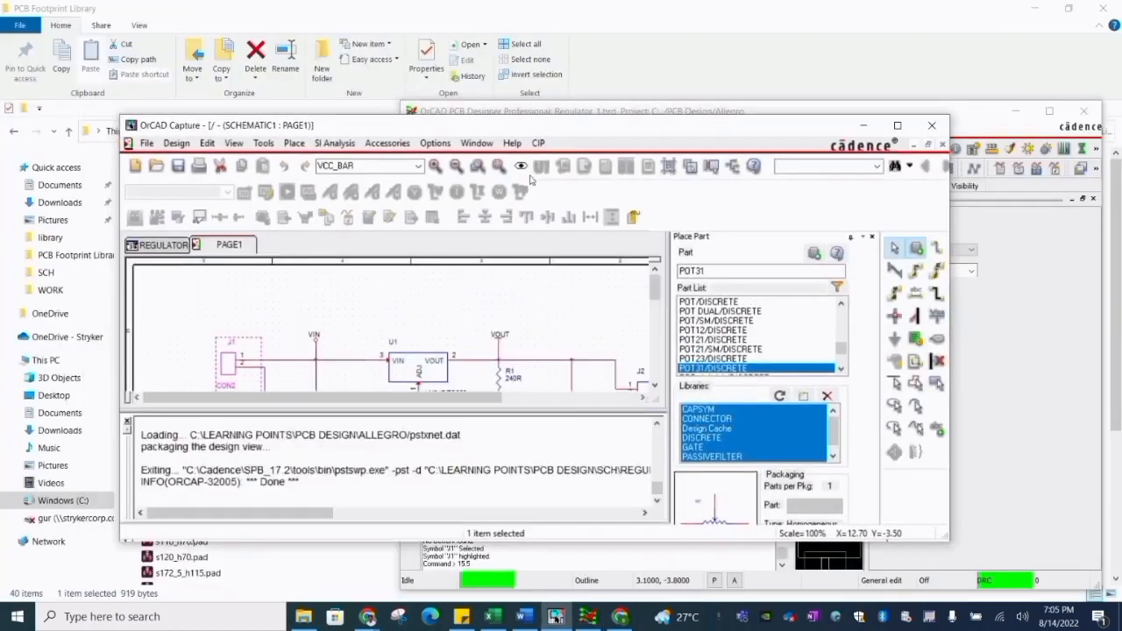
left_click_drag(645, 131, 489, 90)
left_click(916, 115)
left_click_drag(905, 120, 950, 77)
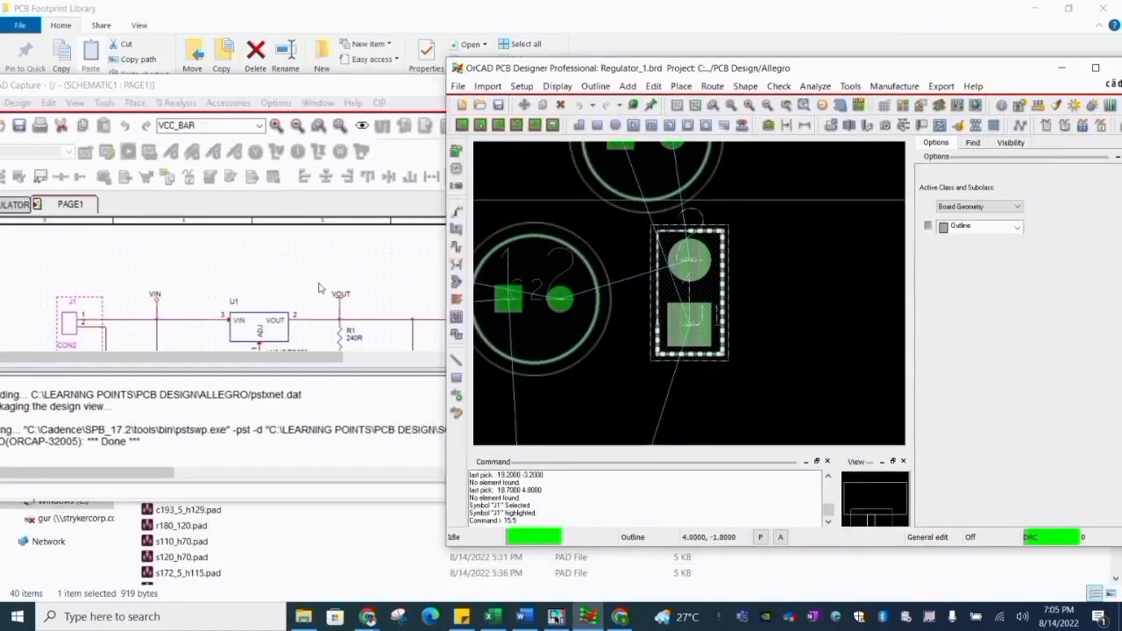
left_click(821, 273)
right_click(694, 287)
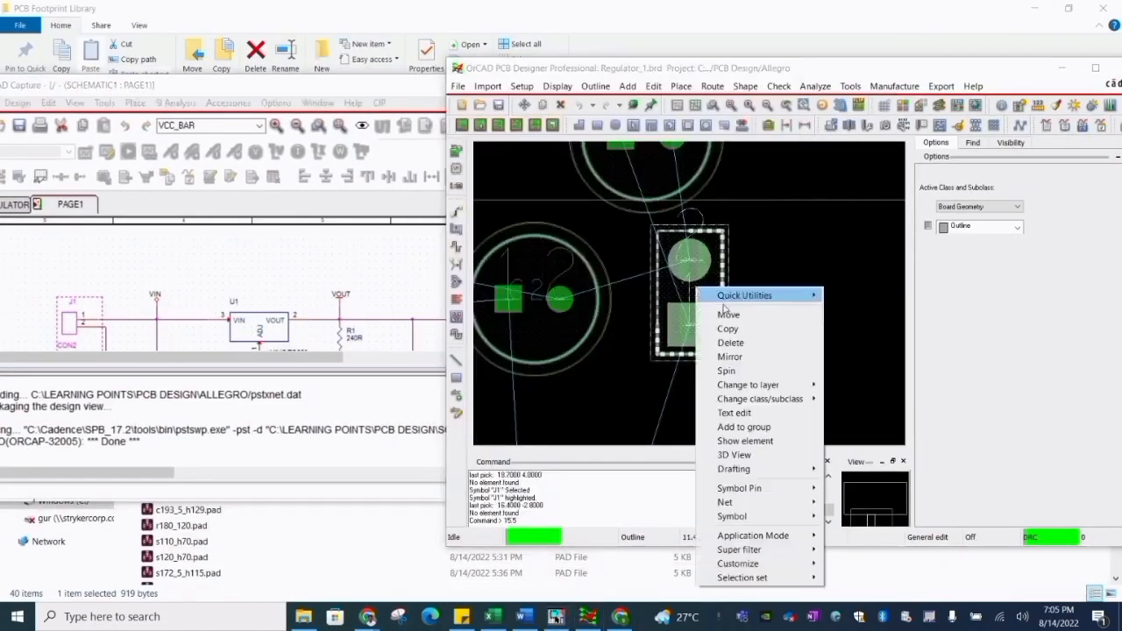
left_click(739, 315)
scroll(753, 331, "down", 5)
right_click(760, 328)
left_click(773, 352)
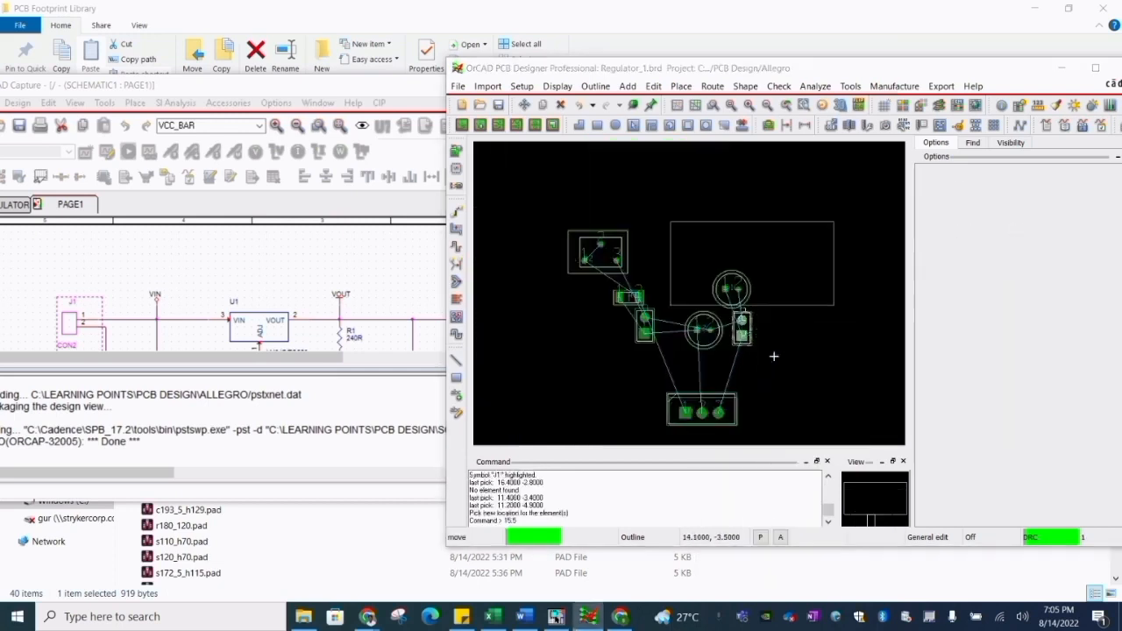
- Move the J1 symbol inside the board outline near its left edge, rotated to 180 degrees, at about (2.9, 8.0)
right_click(754, 337)
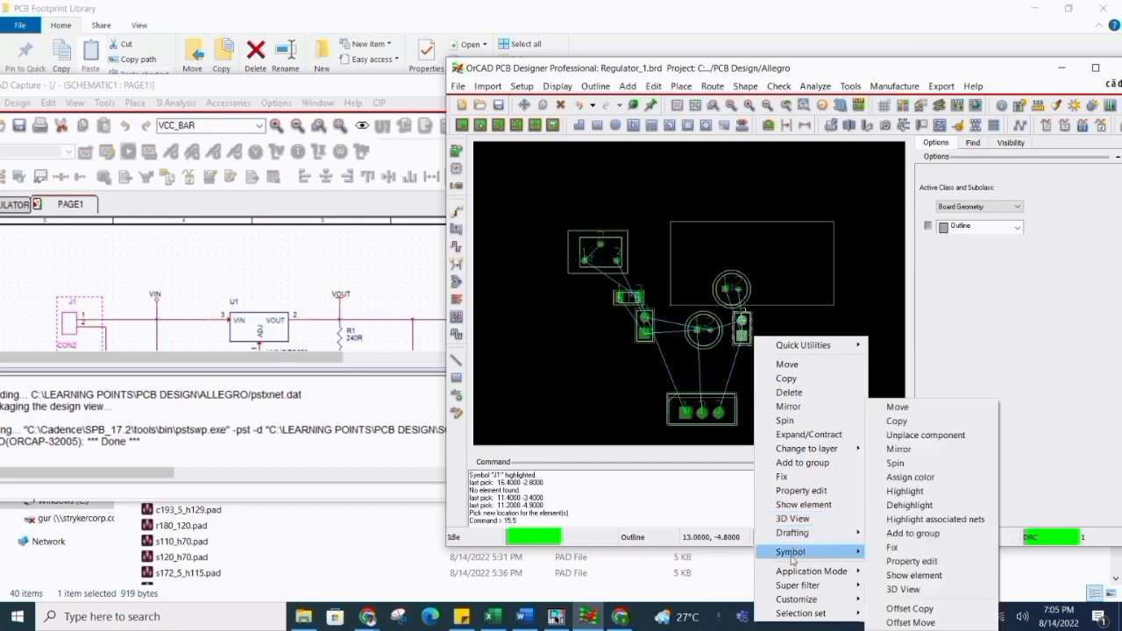
mouse_move(789, 532)
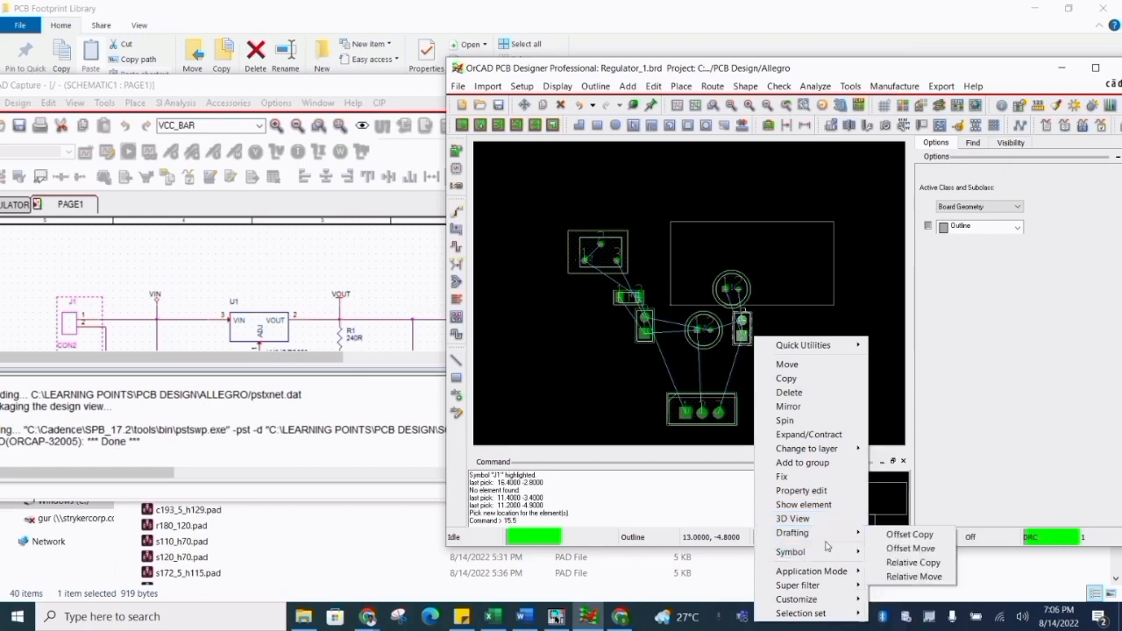
mouse_move(789, 551)
left_click(902, 411)
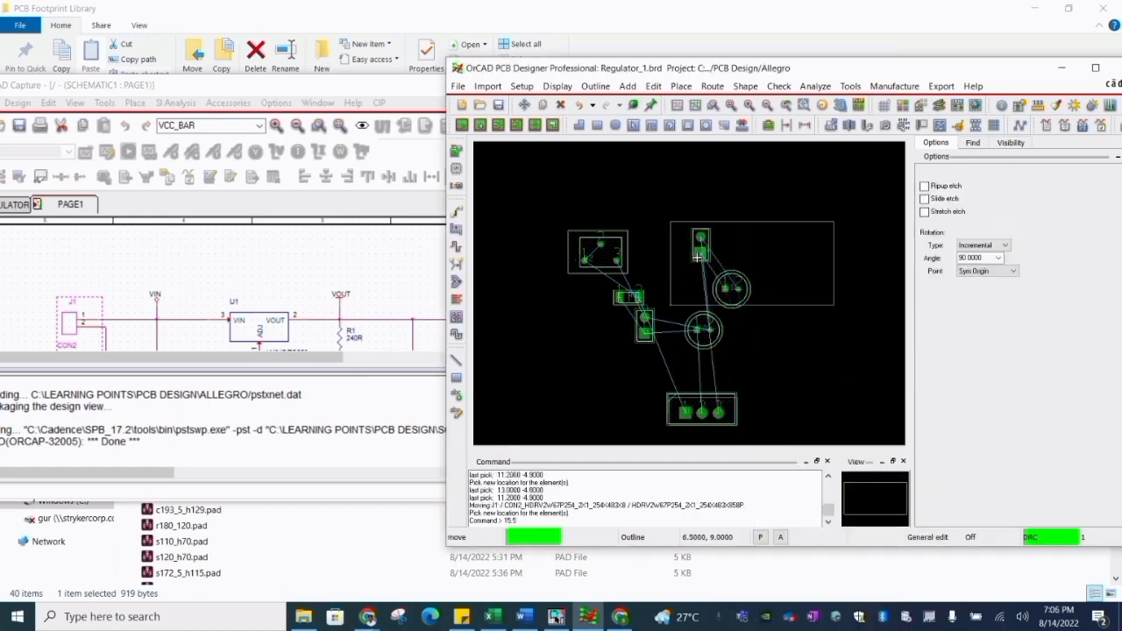
scroll(664, 324, "up", 5)
right_click(663, 328)
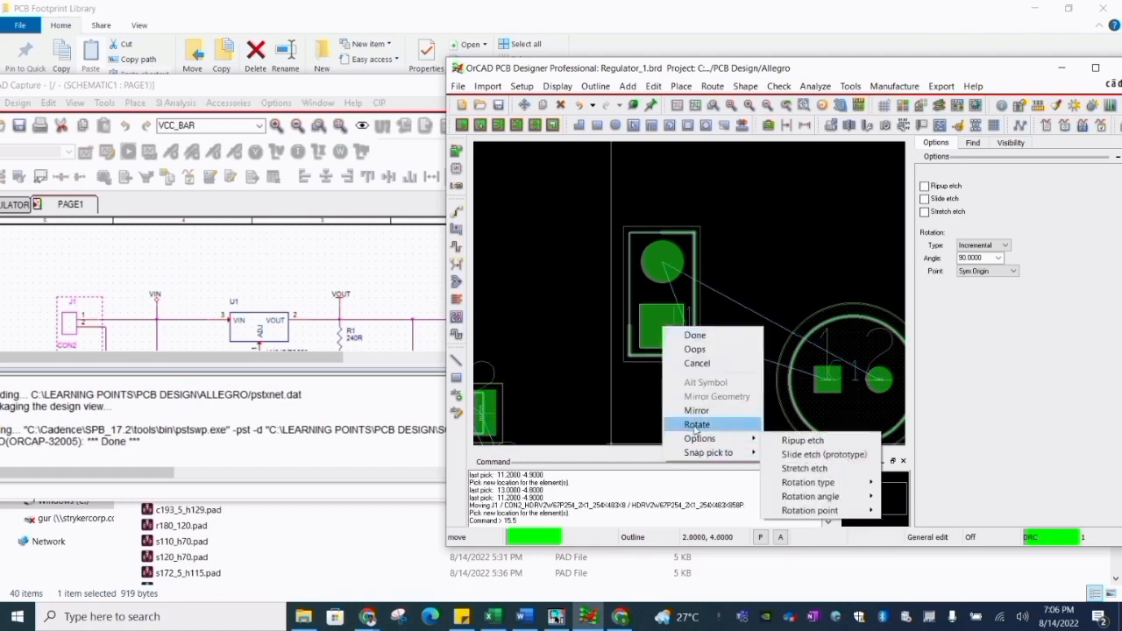
left_click(697, 424)
left_click(666, 351)
right_click(684, 296)
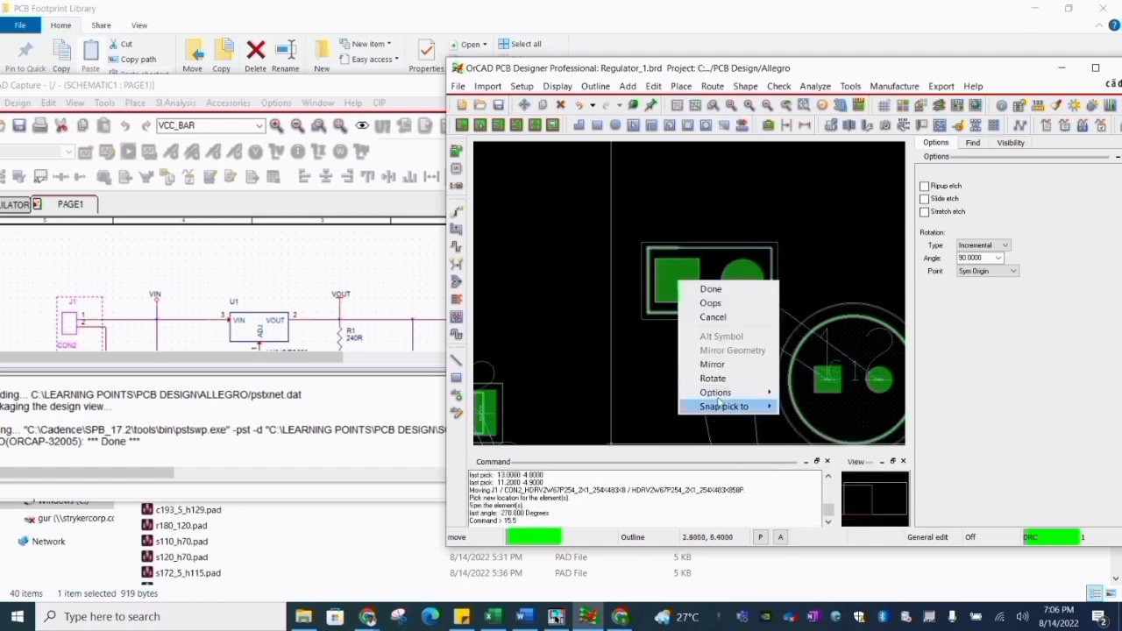
left_click(701, 382)
left_click(655, 224)
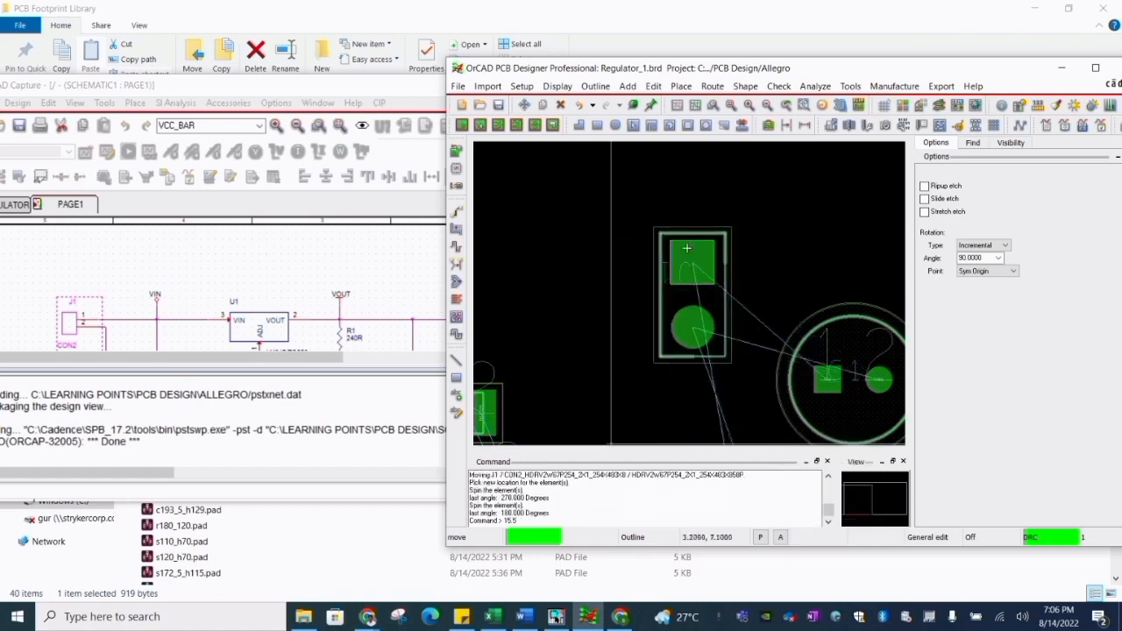
left_click(683, 239)
right_click(524, 225)
- Cross-probe capacitor C1 from the schematic to the board, and reposition the OrCAD Capture window with a taller schematic area
left_click(197, 267)
scroll(195, 271, "down", 2)
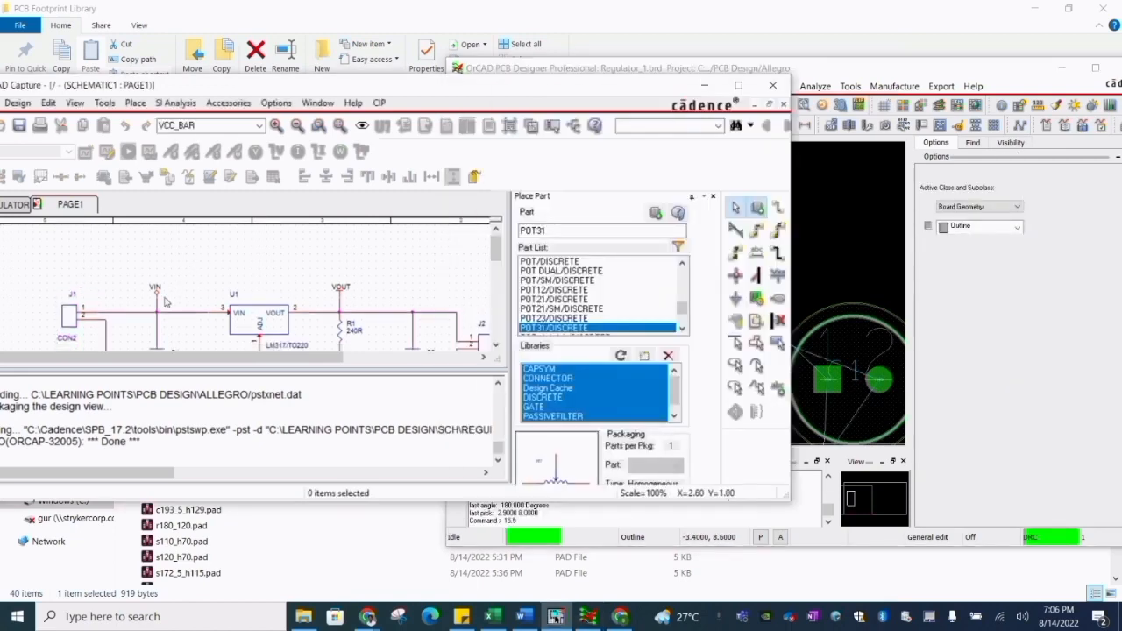
left_click(165, 344)
left_click(847, 208)
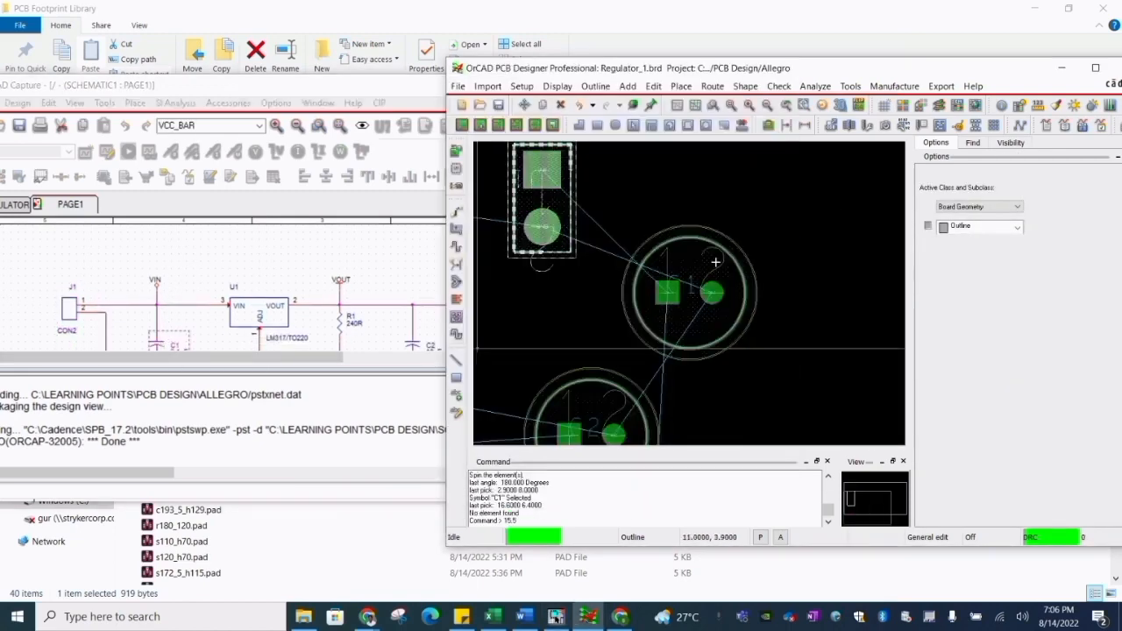
left_click(685, 256)
left_click(160, 347)
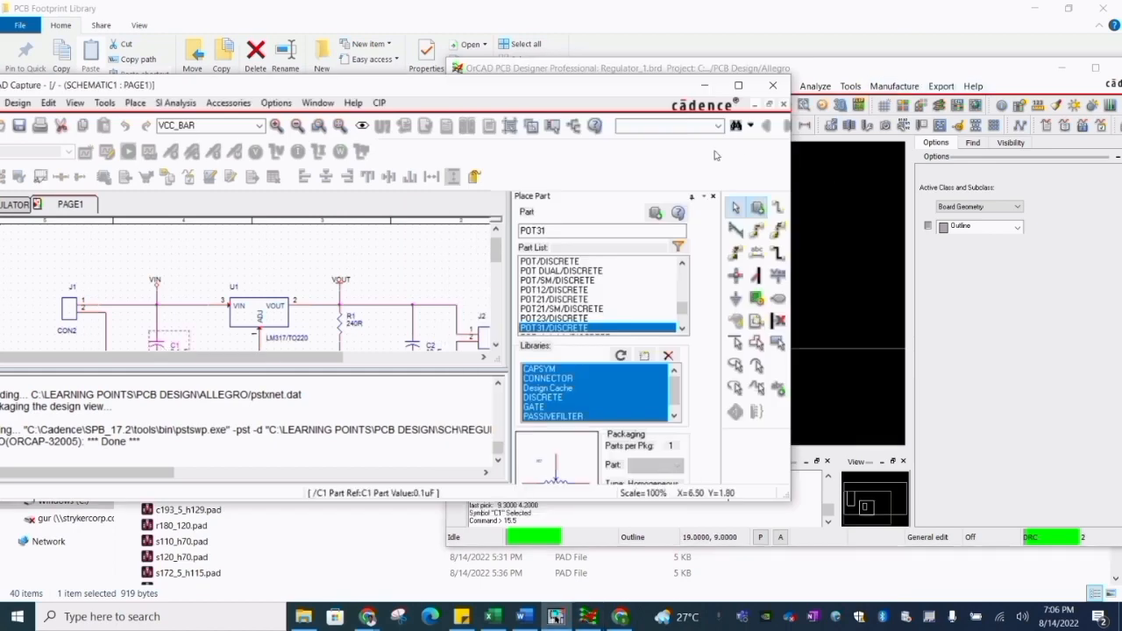
left_click_drag(609, 93, 549, 55)
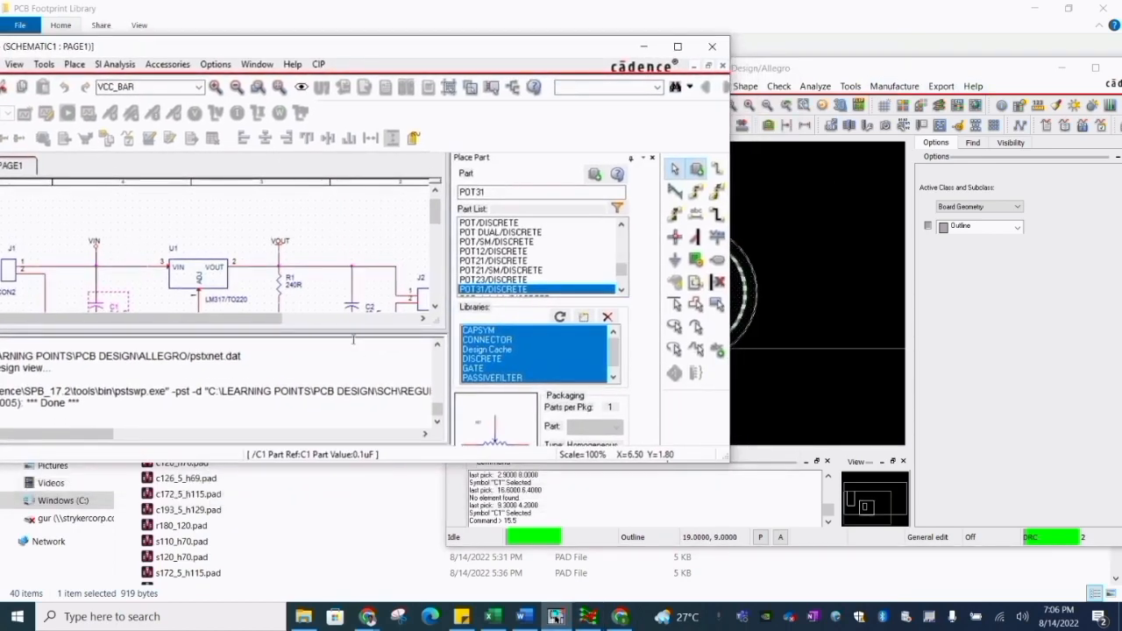
left_click_drag(353, 340, 347, 375)
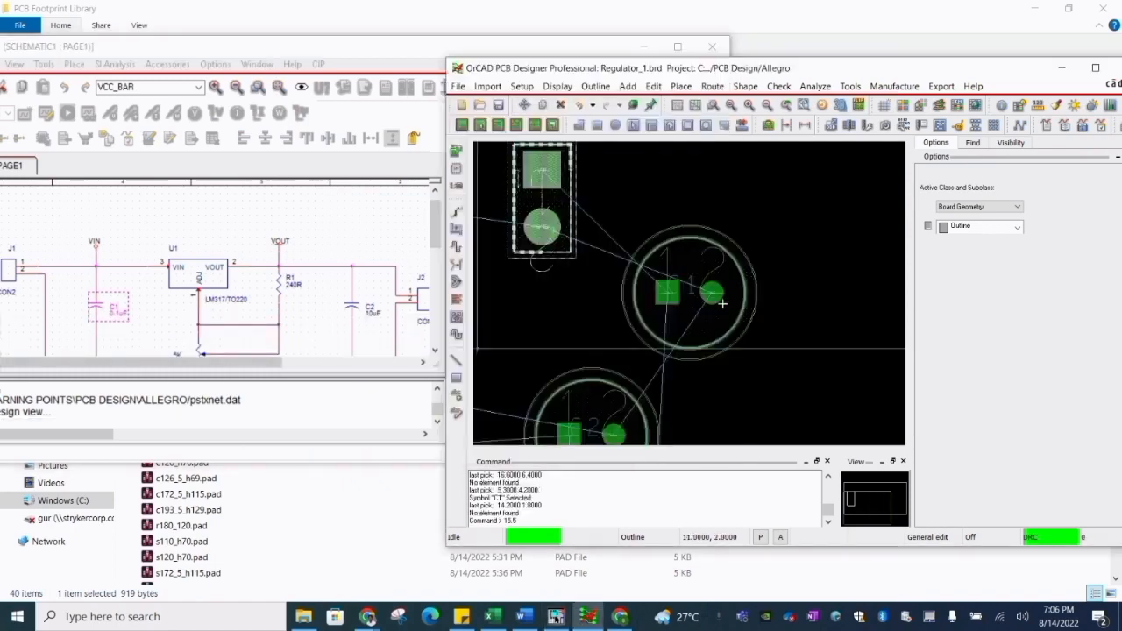
- Switch to the board layout in OrCAD PCB Designer and enter the dimension environment in linear dimension mode
left_click(735, 305)
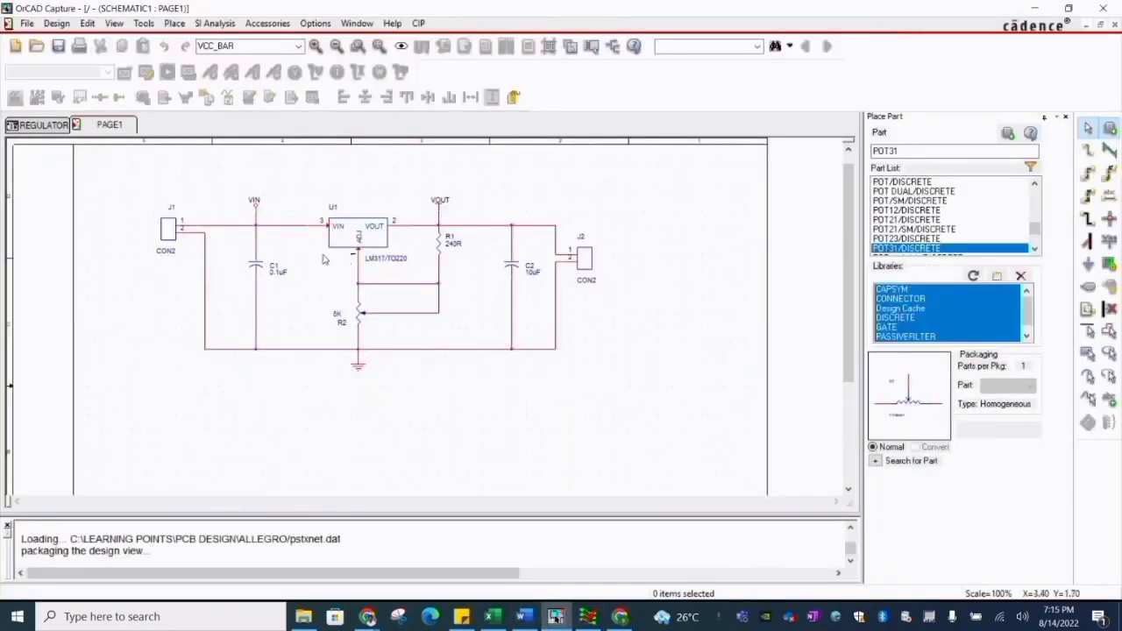
left_click(587, 616)
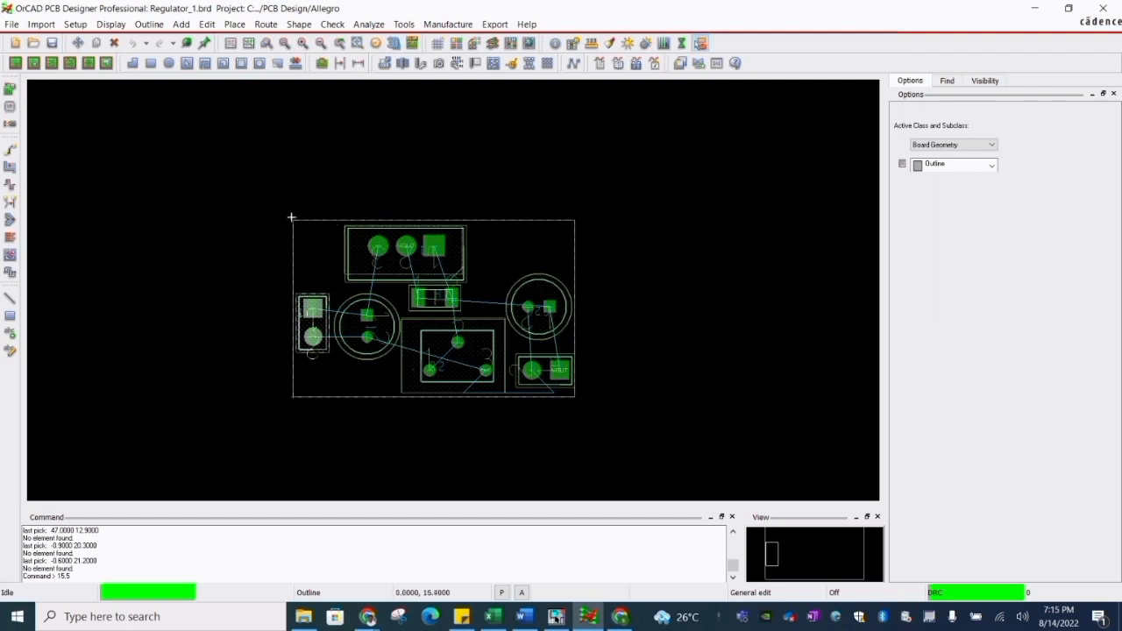
left_click(357, 63)
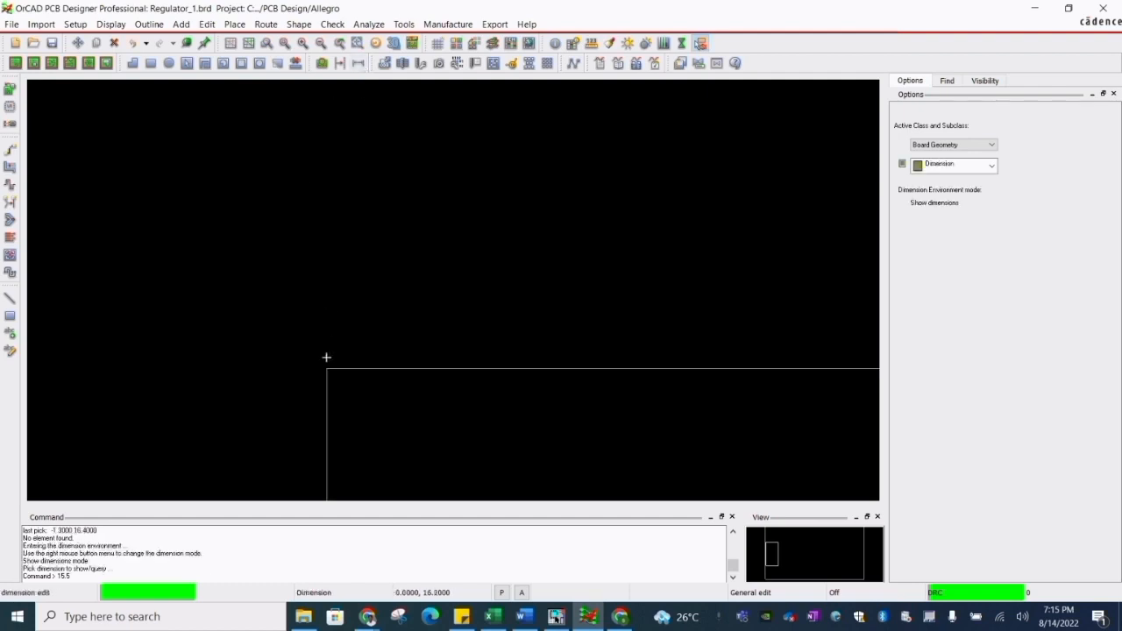
left_click(306, 353)
scroll(140, 277, "down", 4)
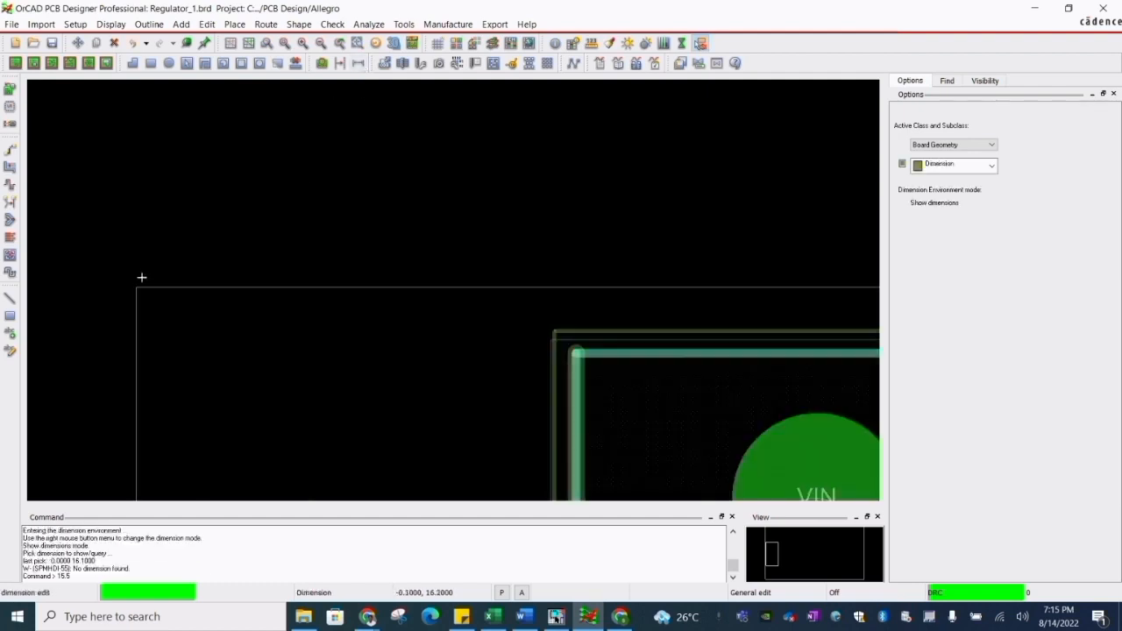
right_click(321, 258)
left_click(377, 183)
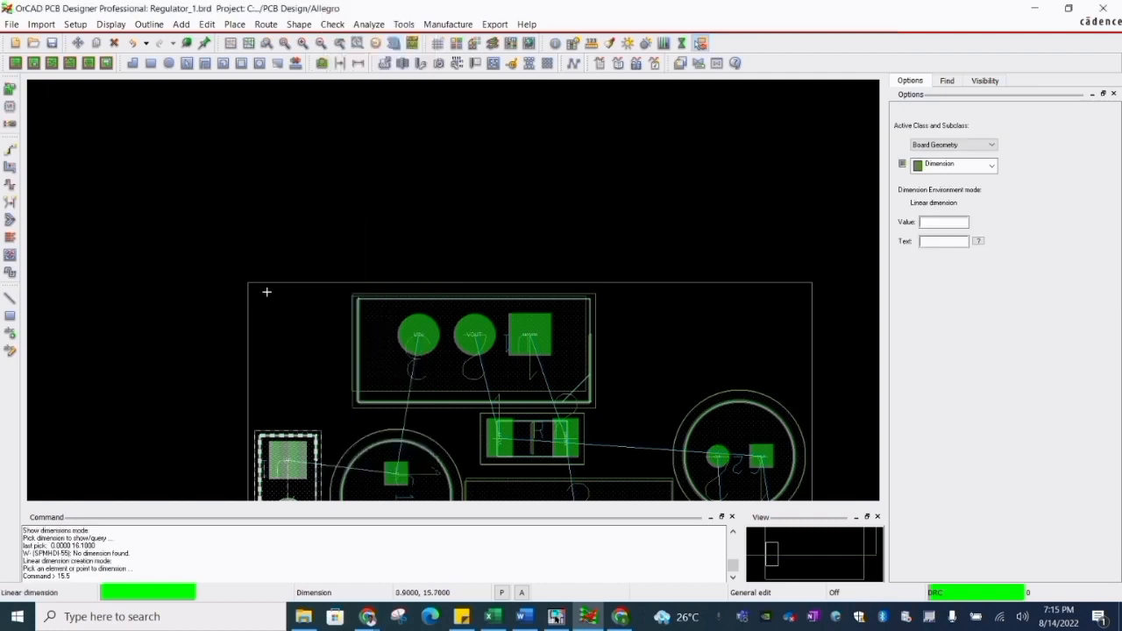
- Dimension the board outline's width between its two upper corners, placing the value above the board, and finish dimensioning
scroll(266, 292, "up", 3)
left_click(207, 254)
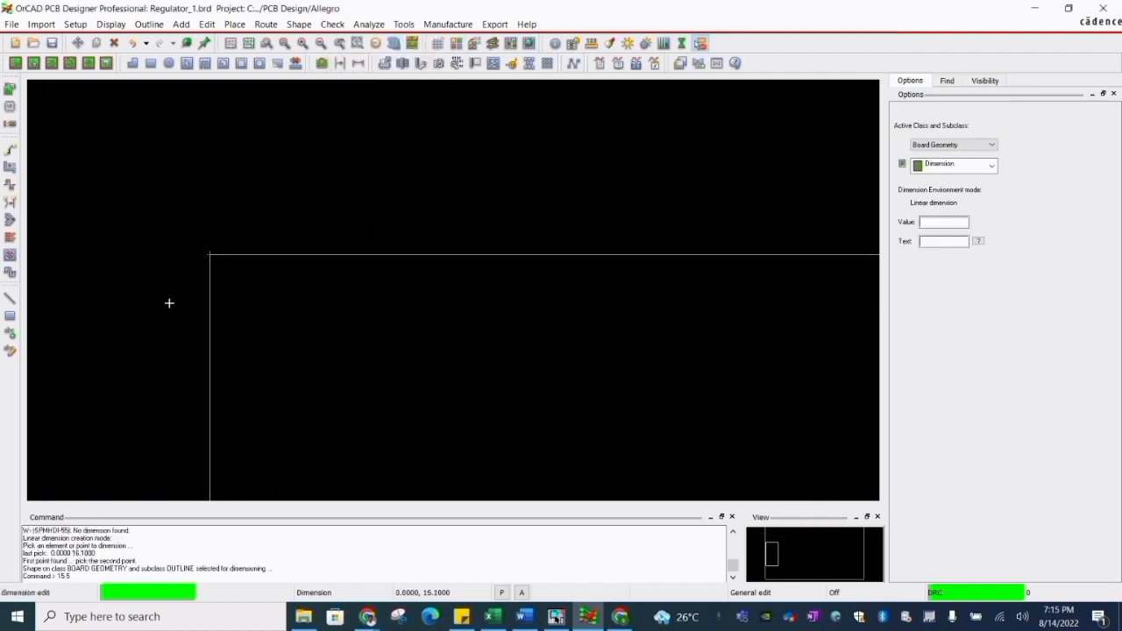
scroll(137, 284, "down", 5)
scroll(215, 294, "up", 4)
scroll(206, 311, "up", 4)
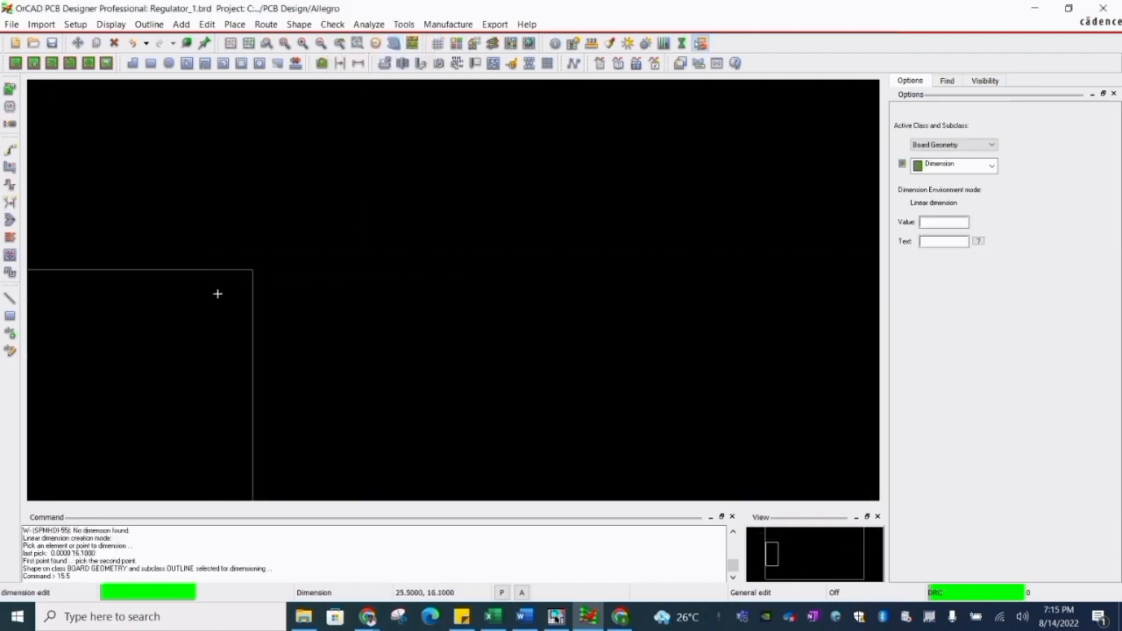
left_click(357, 199)
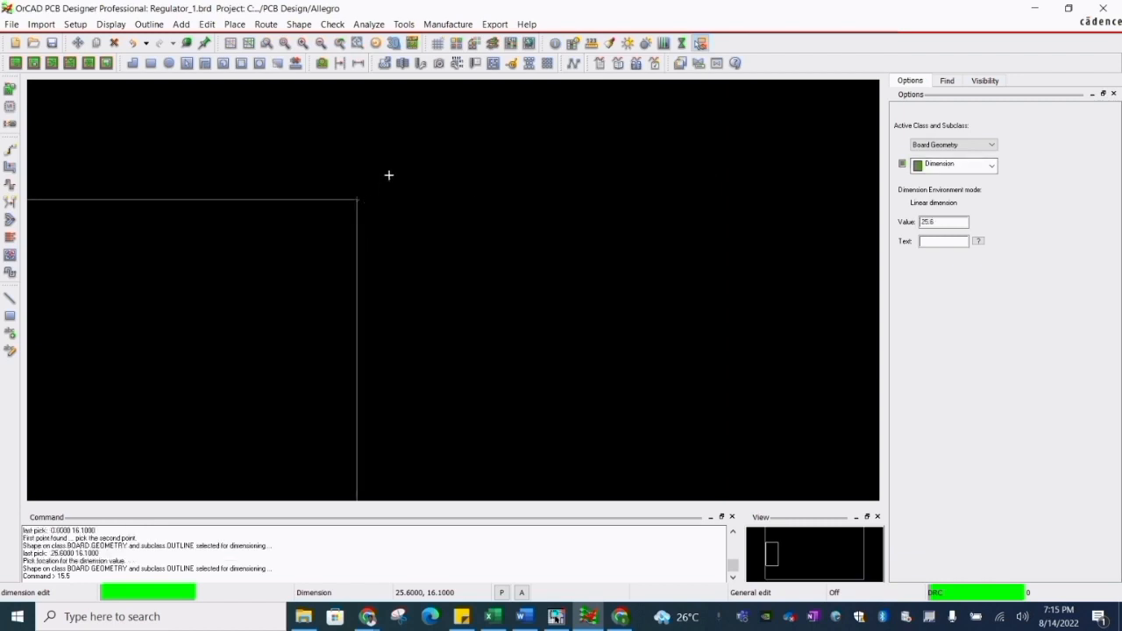
scroll(450, 225, "down", 5)
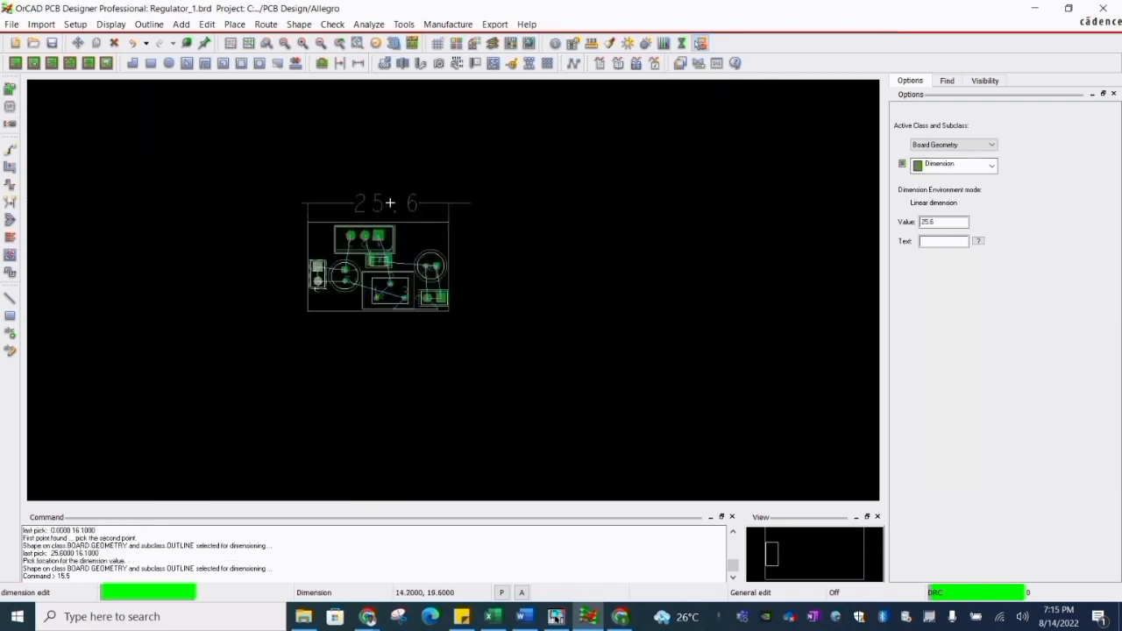
left_click(388, 196)
right_click(329, 177)
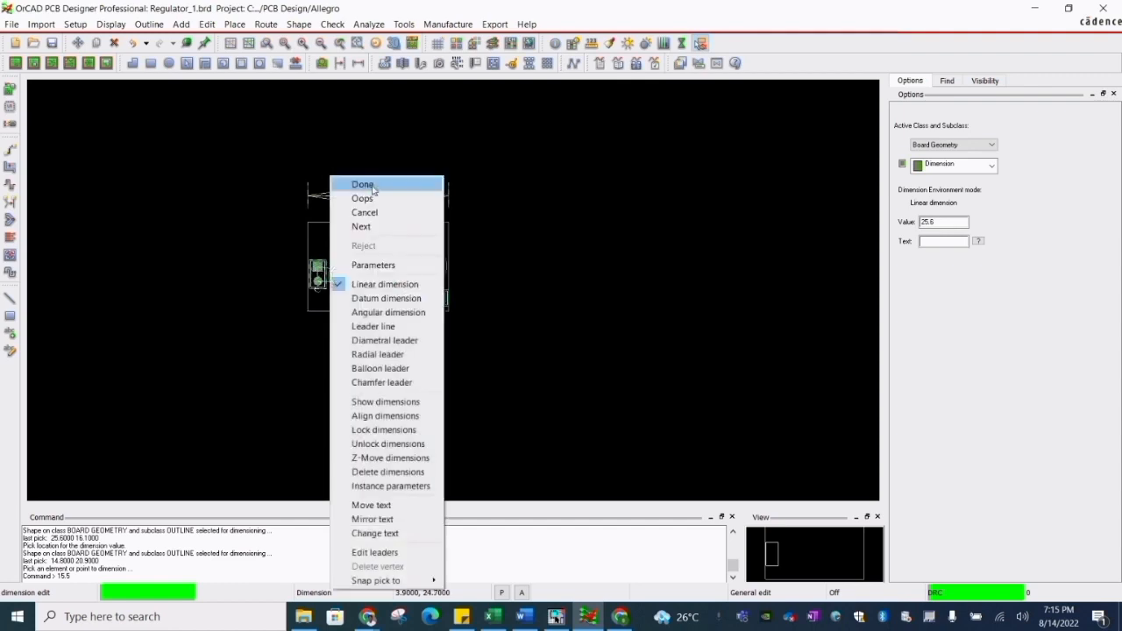
left_click(351, 183)
- Add a linear dimension for the board outline's height along its left edge, with the value placed left of the board
left_click(359, 64)
scroll(466, 185, "up", 5)
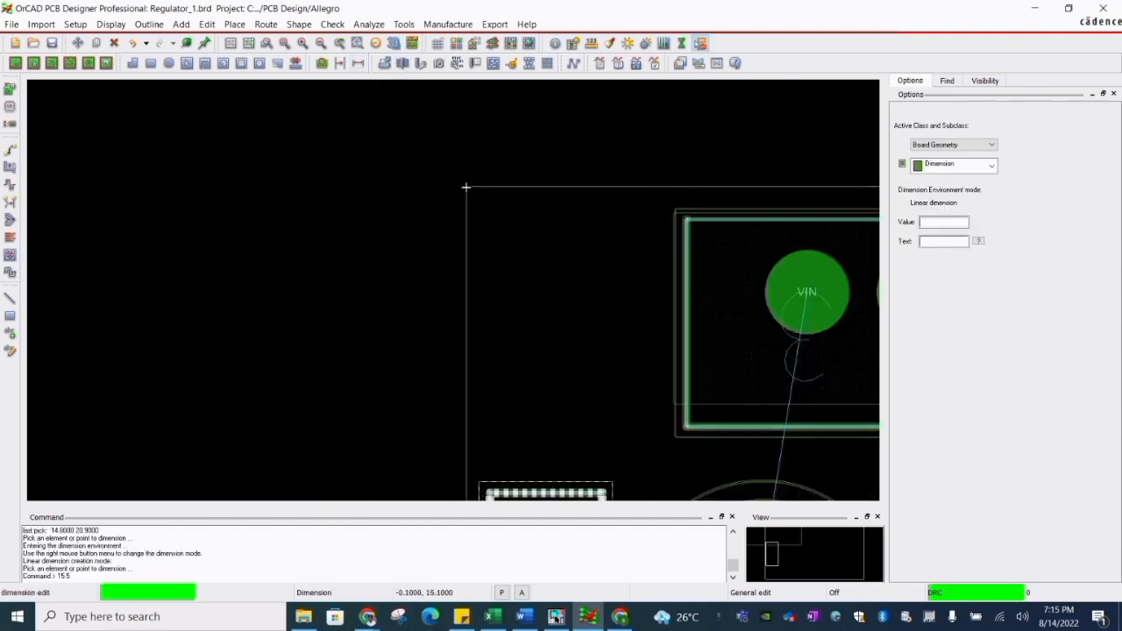
left_click(478, 168)
scroll(295, 176, "down", 5)
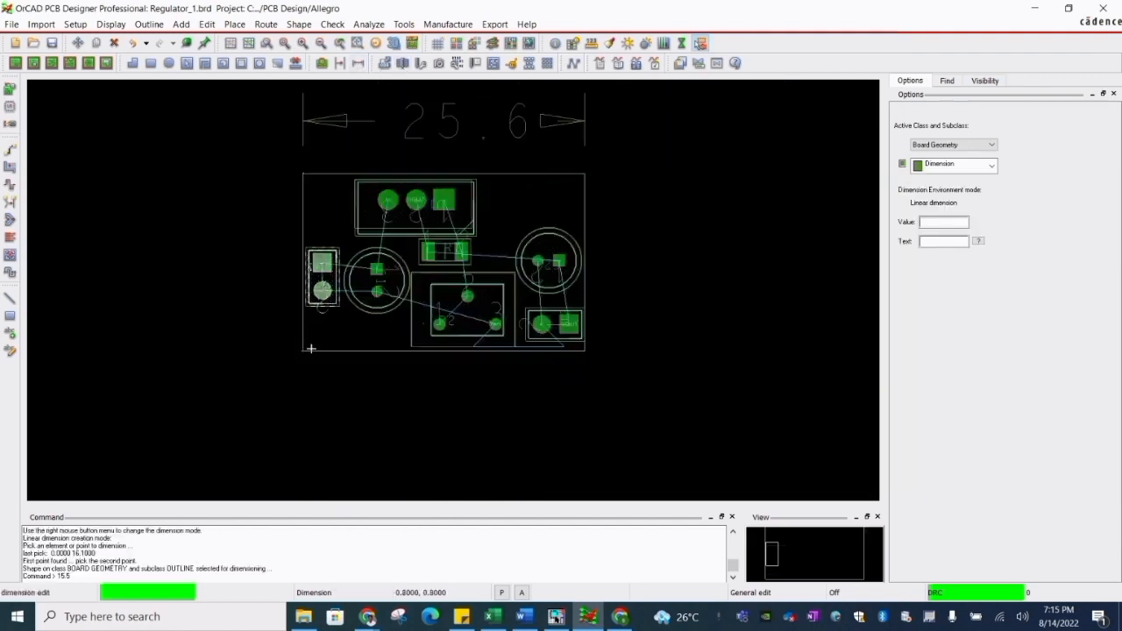
scroll(292, 290, "up", 5)
left_click(311, 221)
scroll(353, 306, "down", 5)
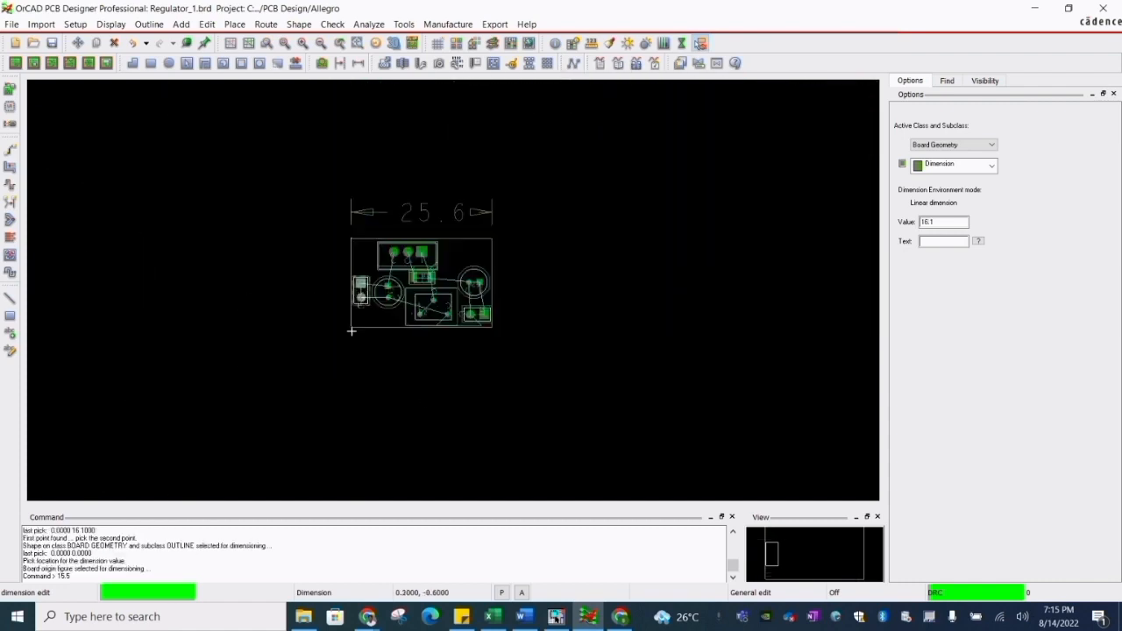
left_click(288, 300)
right_click(307, 298)
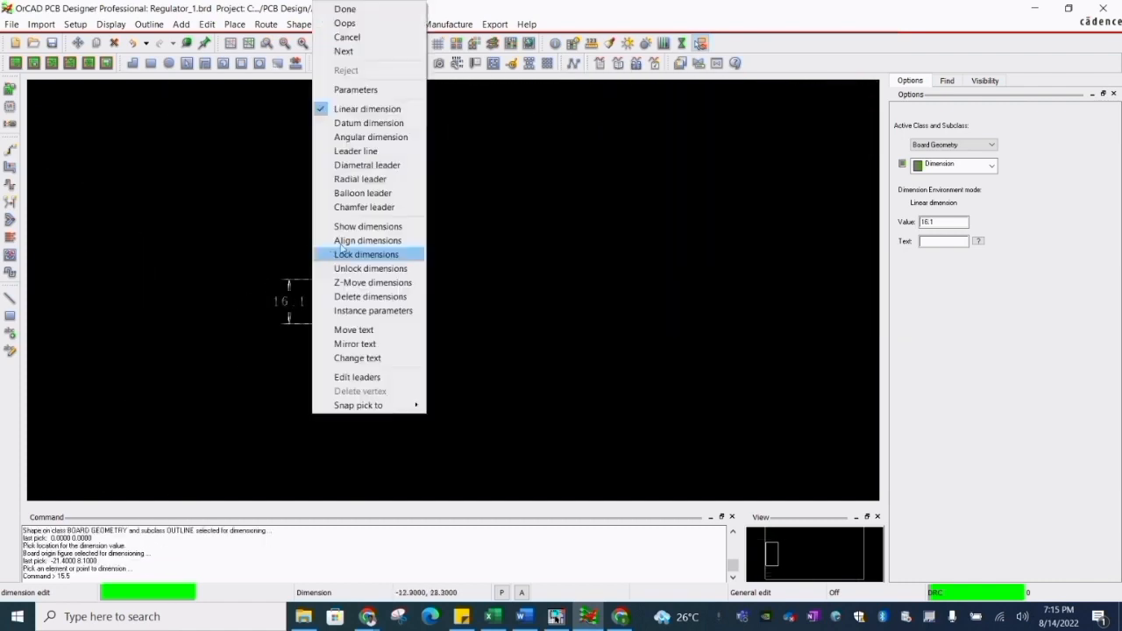
left_click(342, 8)
scroll(353, 300, "up", 2)
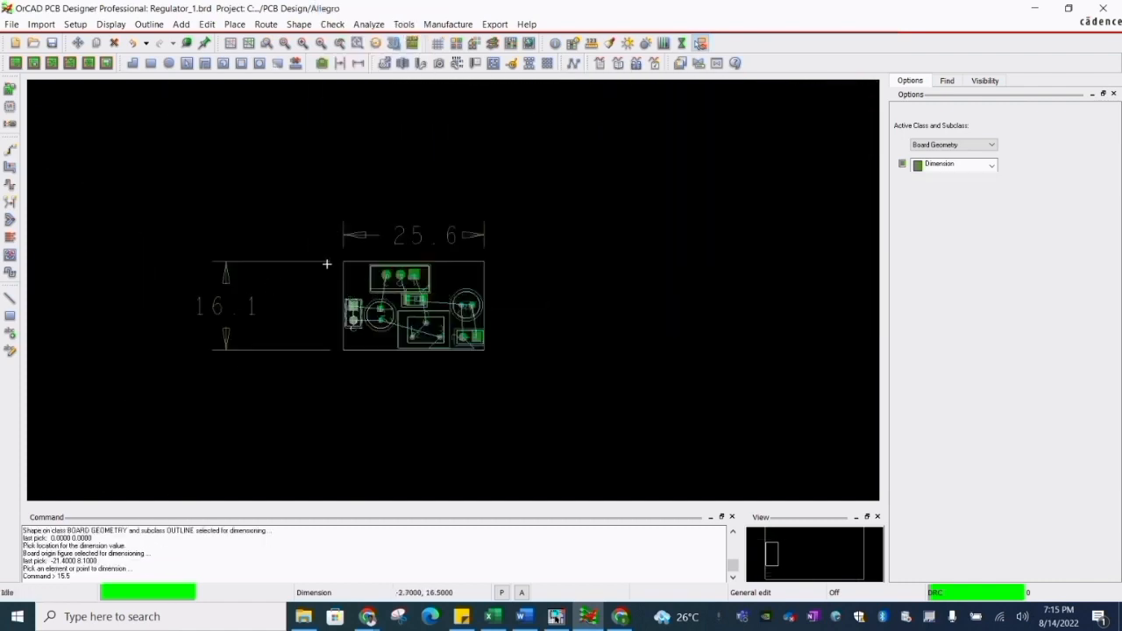
- Save the dimensioned board to disk as Regulator_1.brd
left_click(52, 43)
left_click(614, 328)
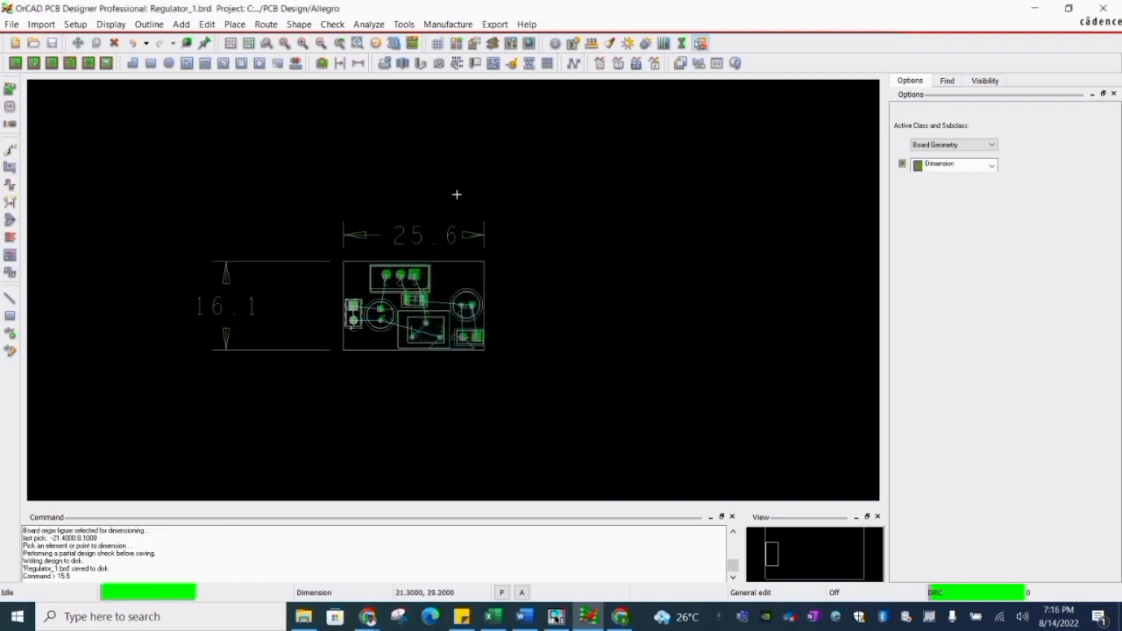
left_click(469, 165)
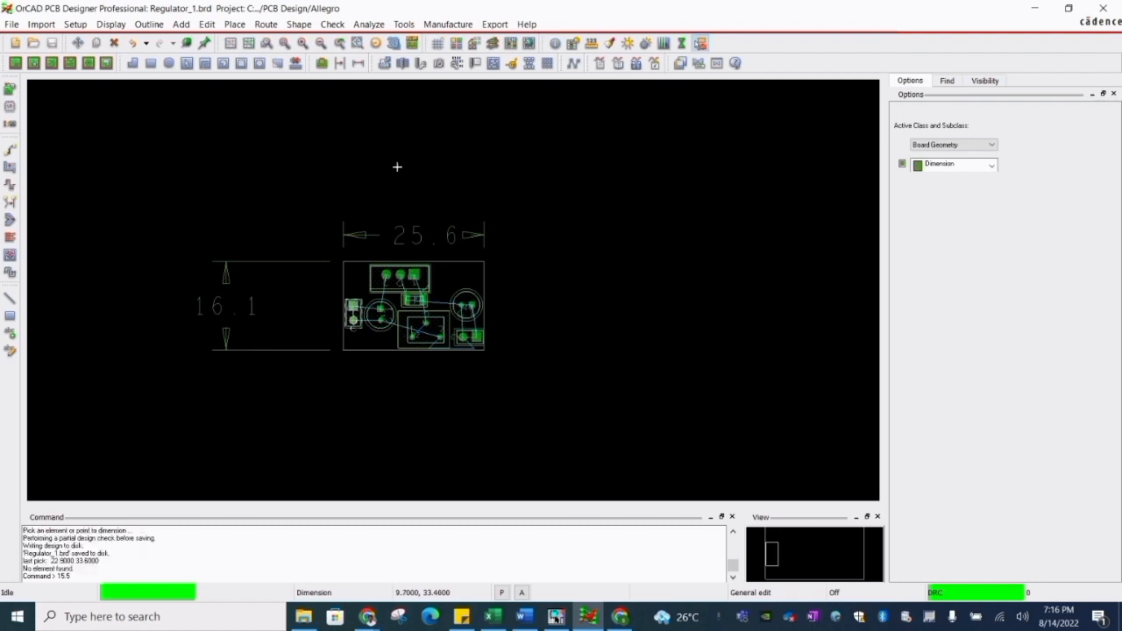
left_click(329, 157)
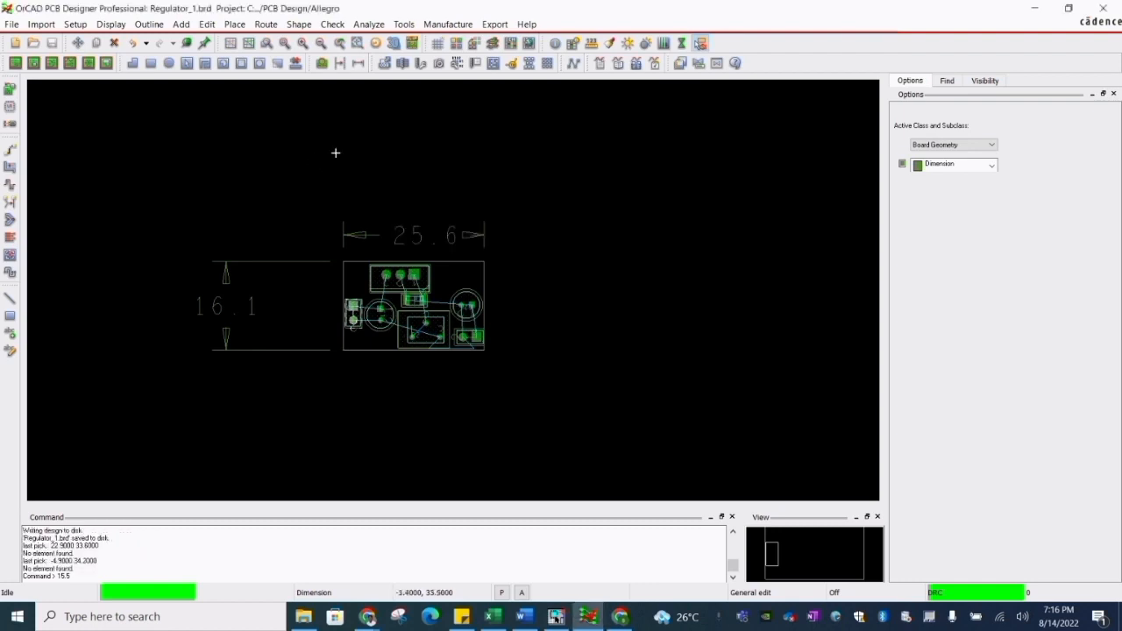
left_click(72, 27)
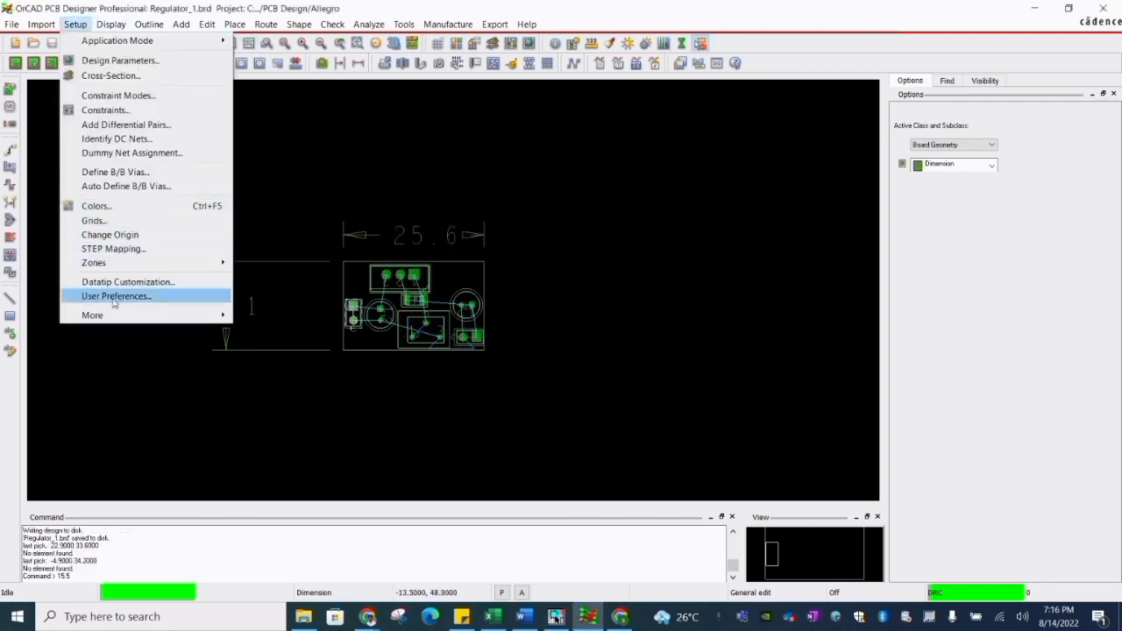
left_click(140, 112)
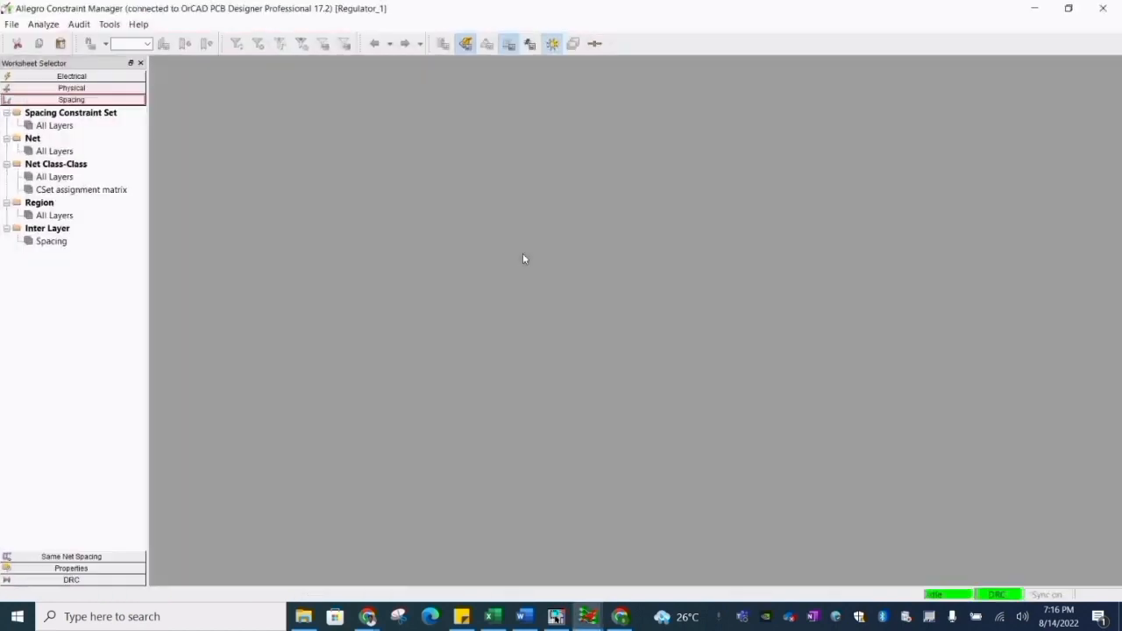
left_click(1103, 10)
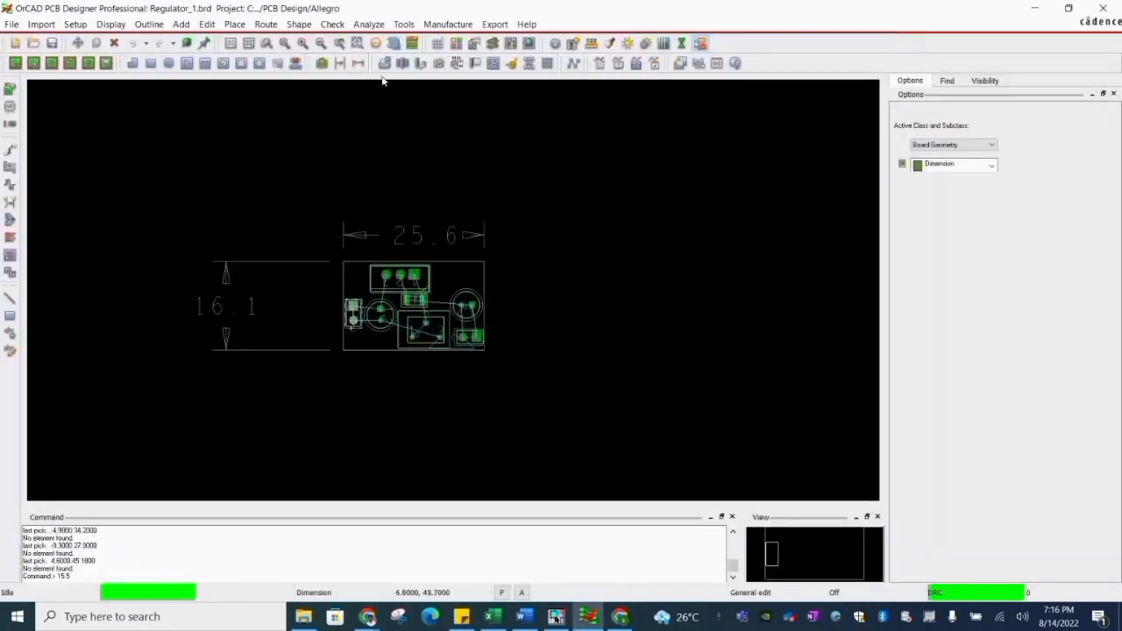
- Inspect the placed components in the 3D viewer from several angles and return to the board layout
left_click(348, 11)
left_click_drag(588, 355, 495, 352)
left_click_drag(588, 367, 838, 193)
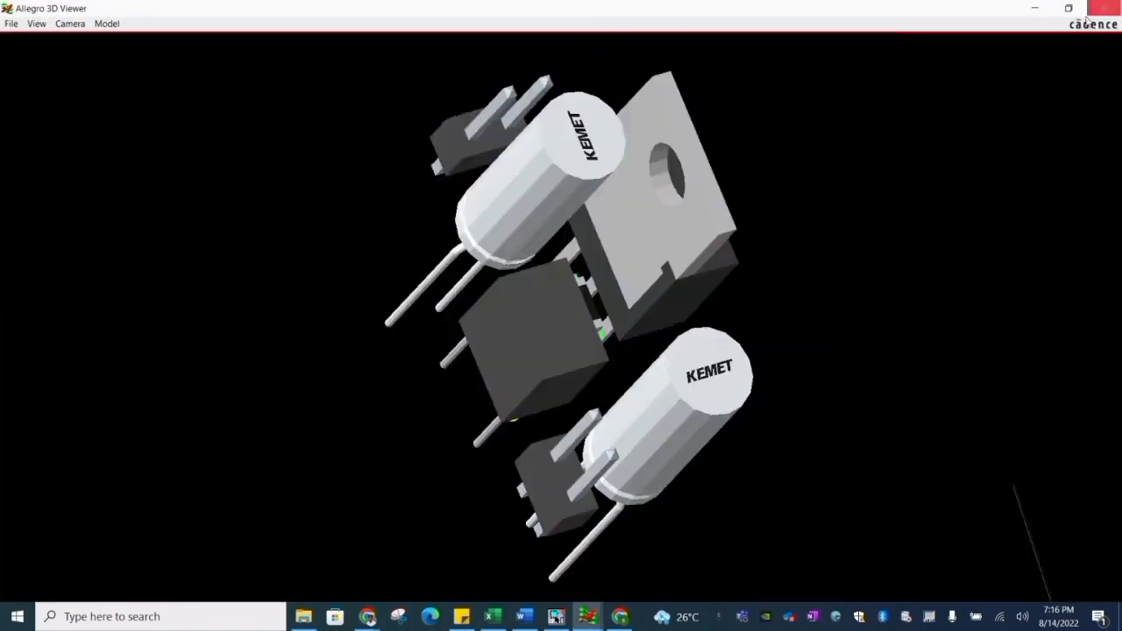
left_click(1103, 9)
scroll(354, 322, "up", 2)
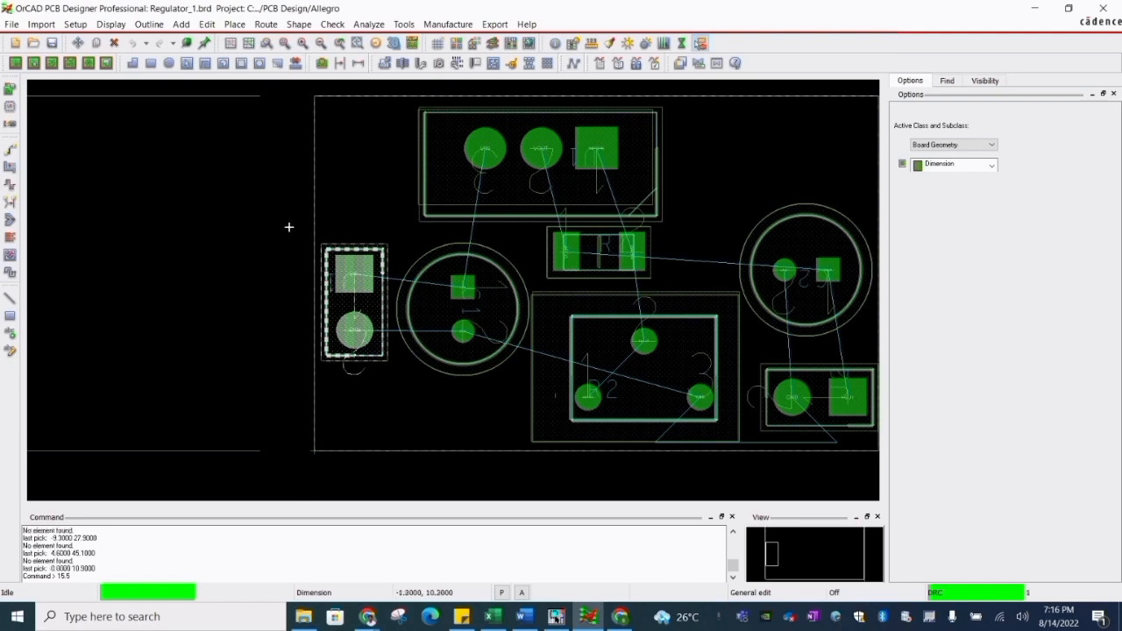
scroll(288, 228, "down", 2)
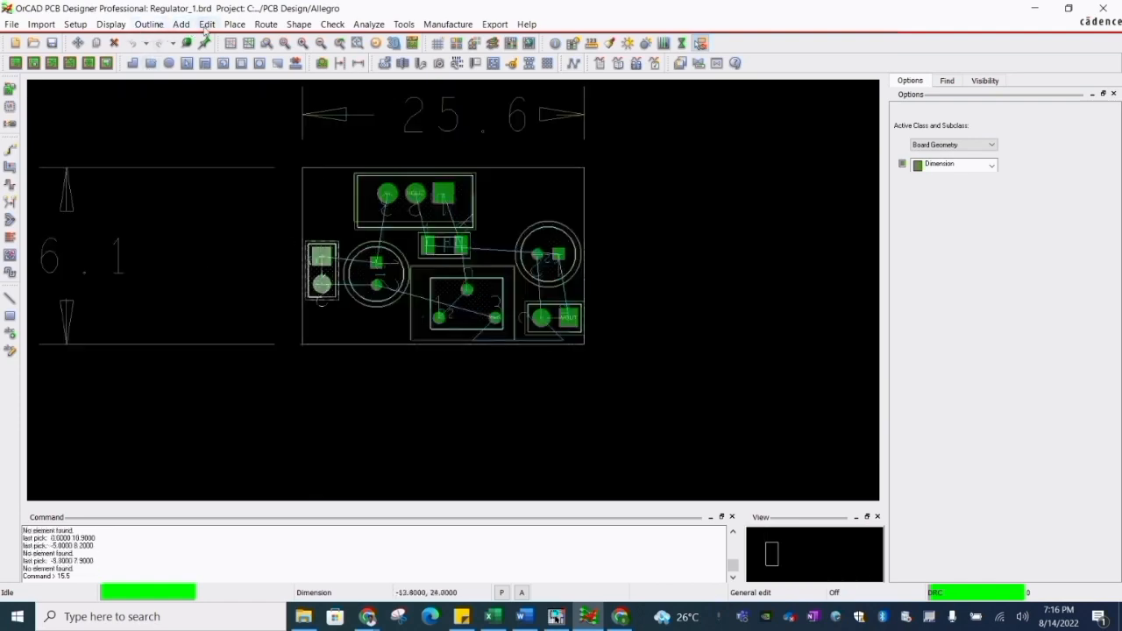
- Open the Constraint Manager and display the Physical Constraint Set worksheet for all layers
left_click(75, 24)
left_click(110, 112)
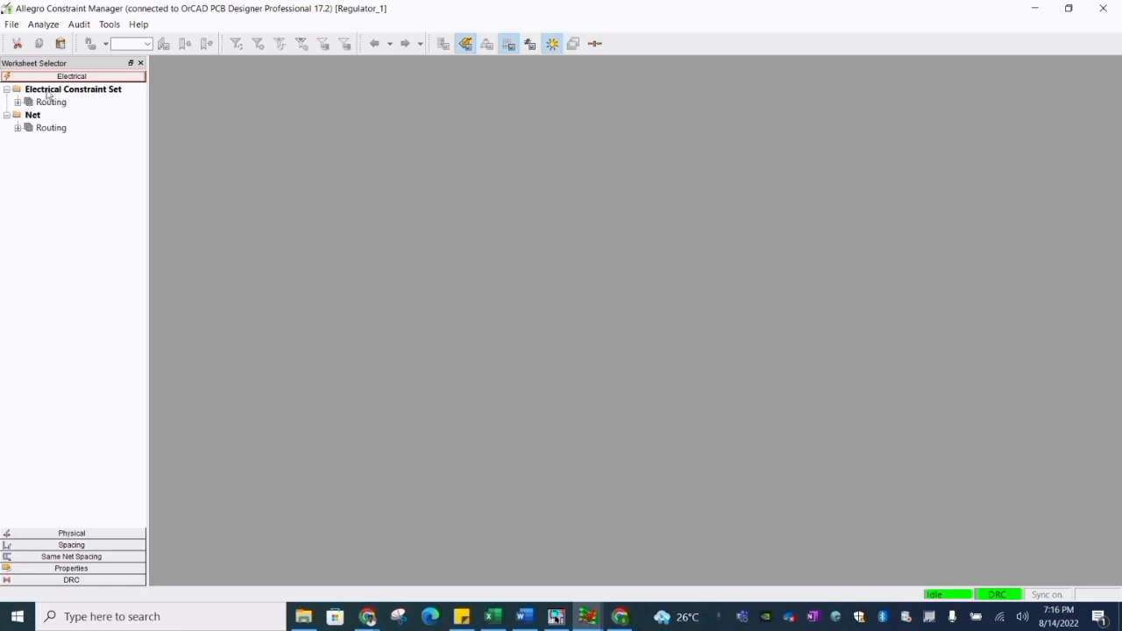
left_click(84, 533)
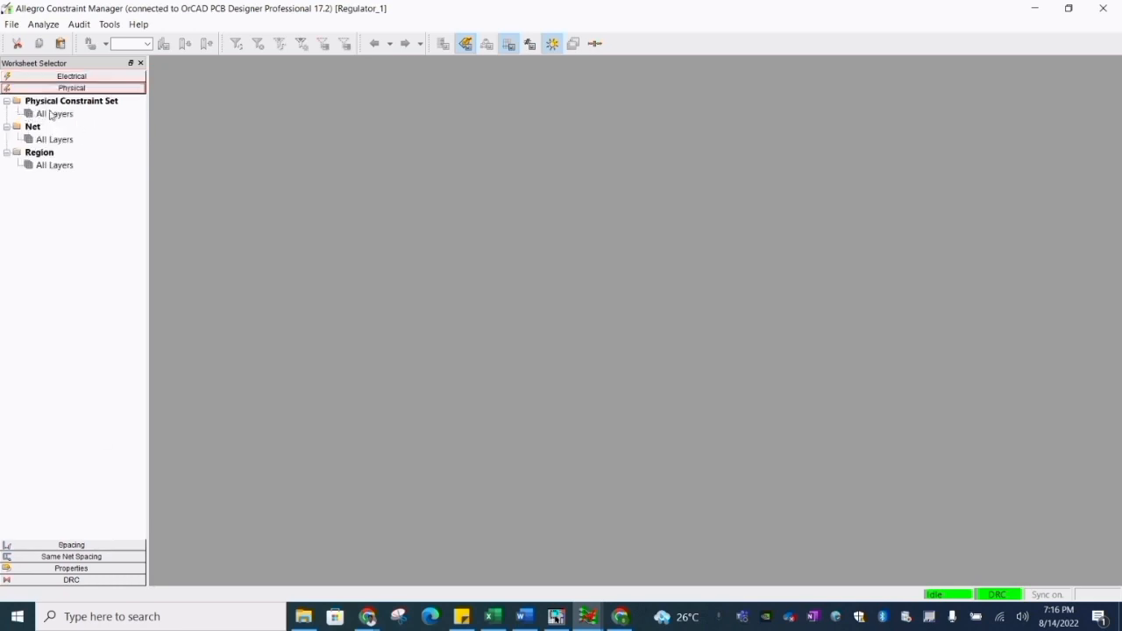
left_click(50, 115)
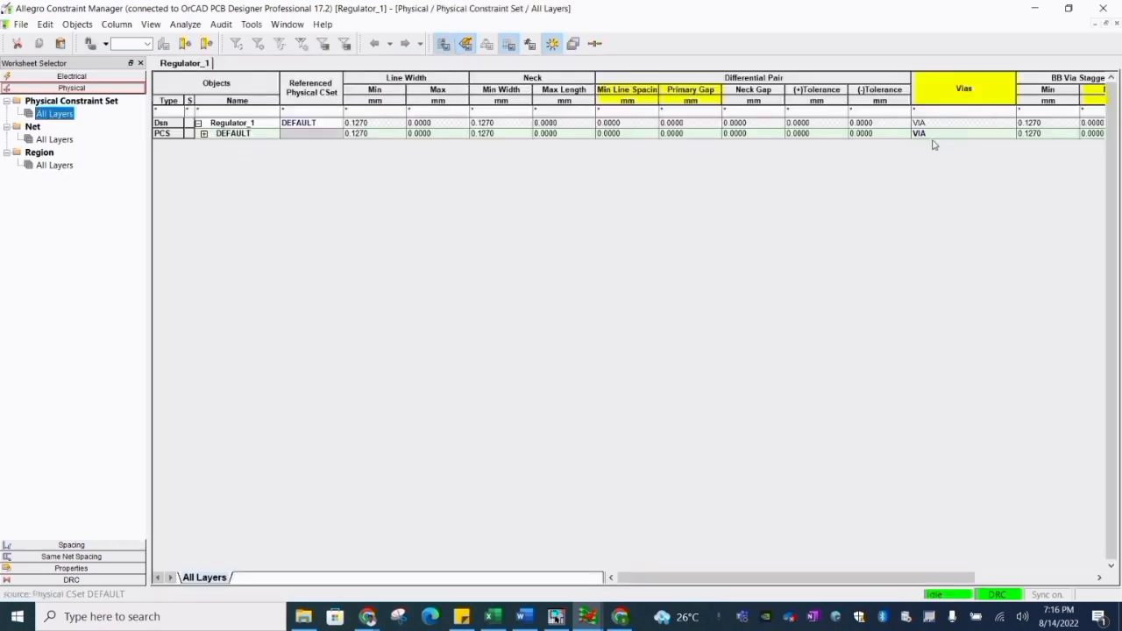
- Set the maximum line width of the DEFAULT physical constraint set to 2 mm
left_click(207, 137)
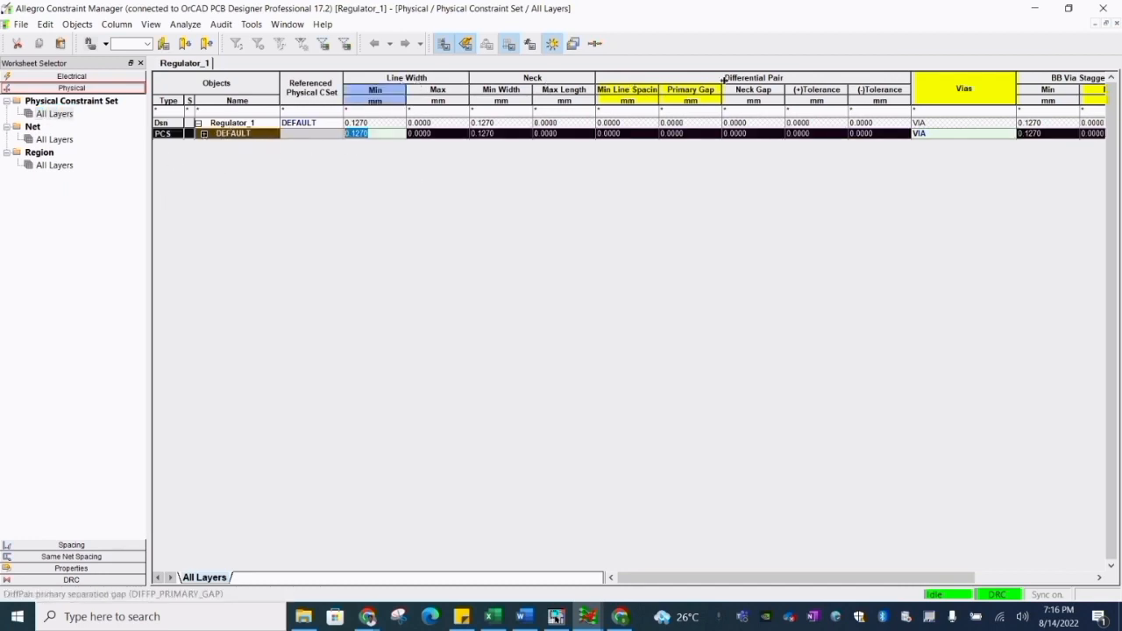
mouse_move(735, 578)
left_mouse_down()
mouse_move(854, 578)
mouse_move(735, 579)
left_mouse_up()
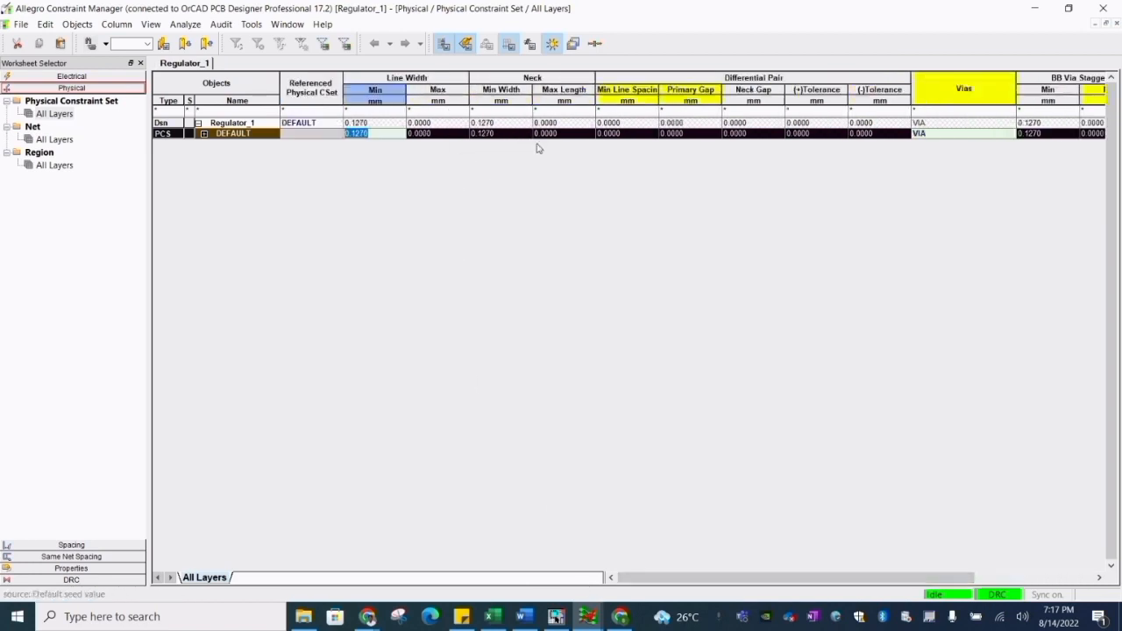
left_click(439, 134)
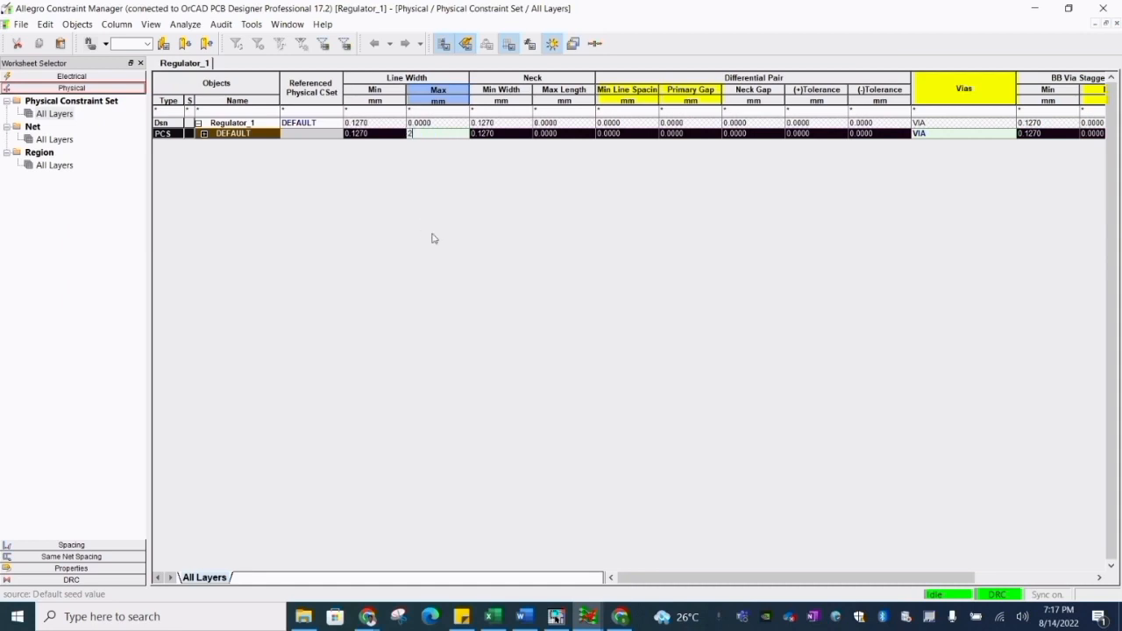
right_click(417, 179)
left_click(360, 182)
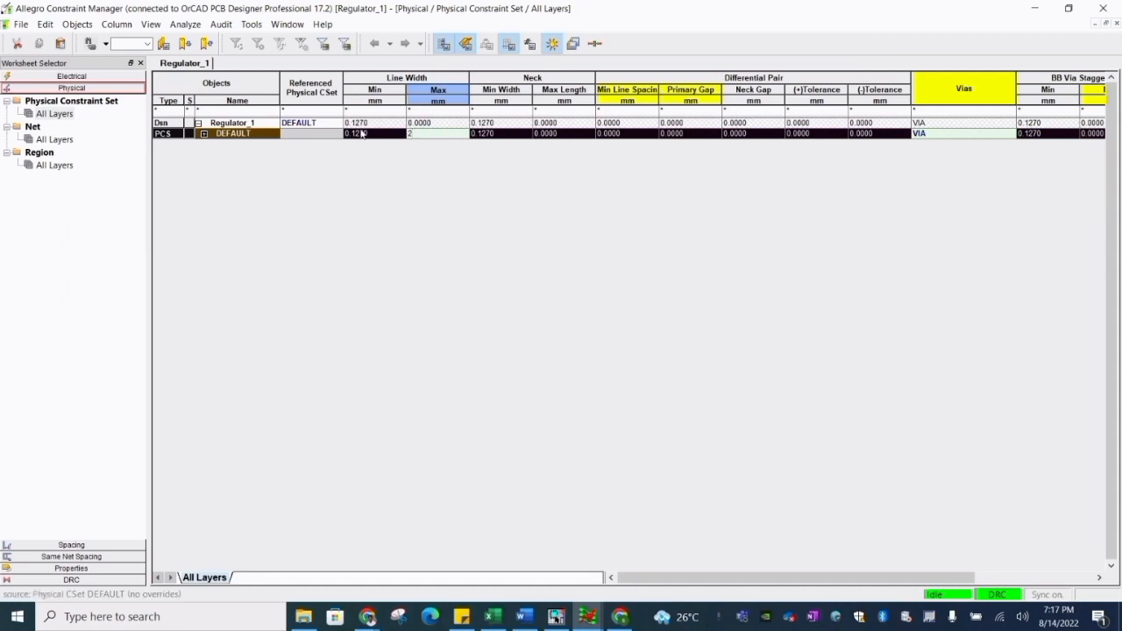
left_click(388, 133)
left_click(223, 123)
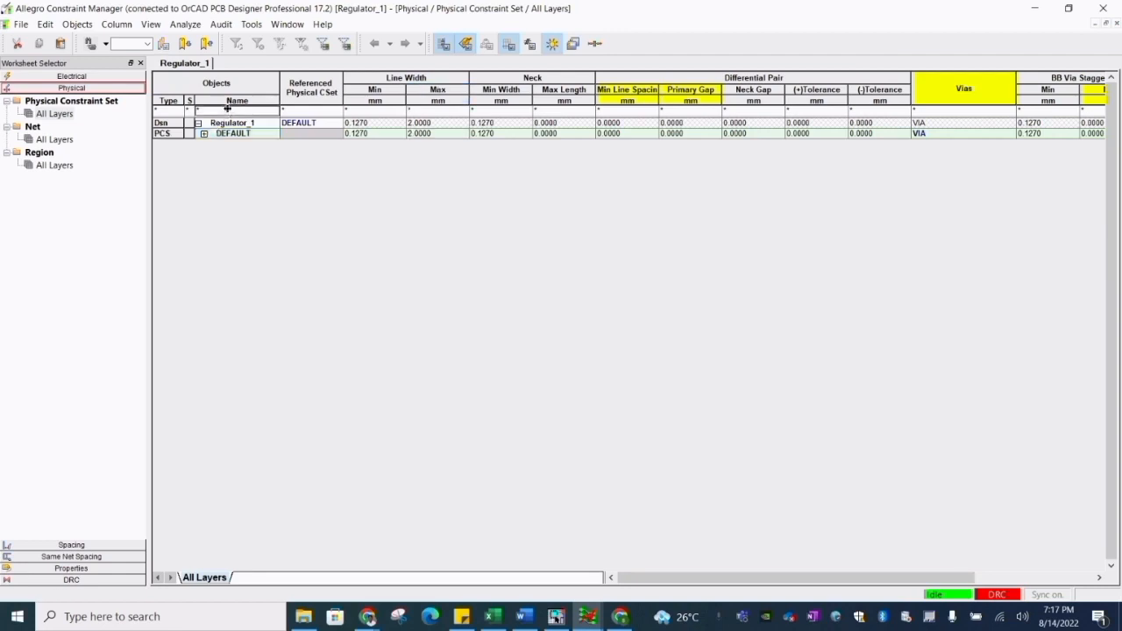
- Create a physical constraint set named PWR, copying its constraints from the DEFAULT set
right_click(235, 100)
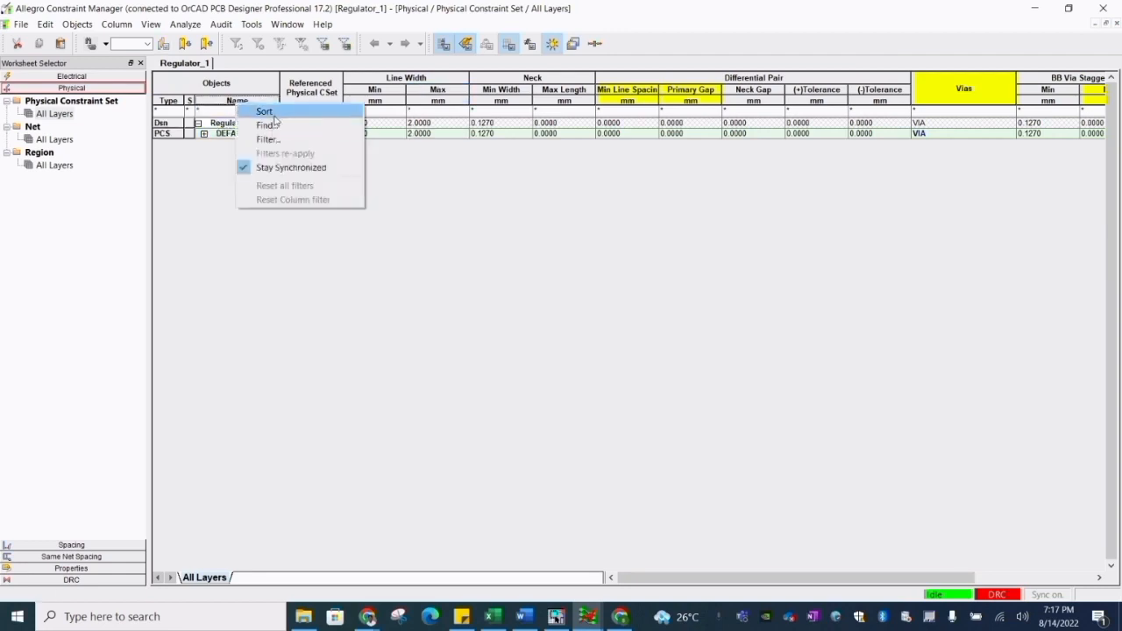
right_click(224, 134)
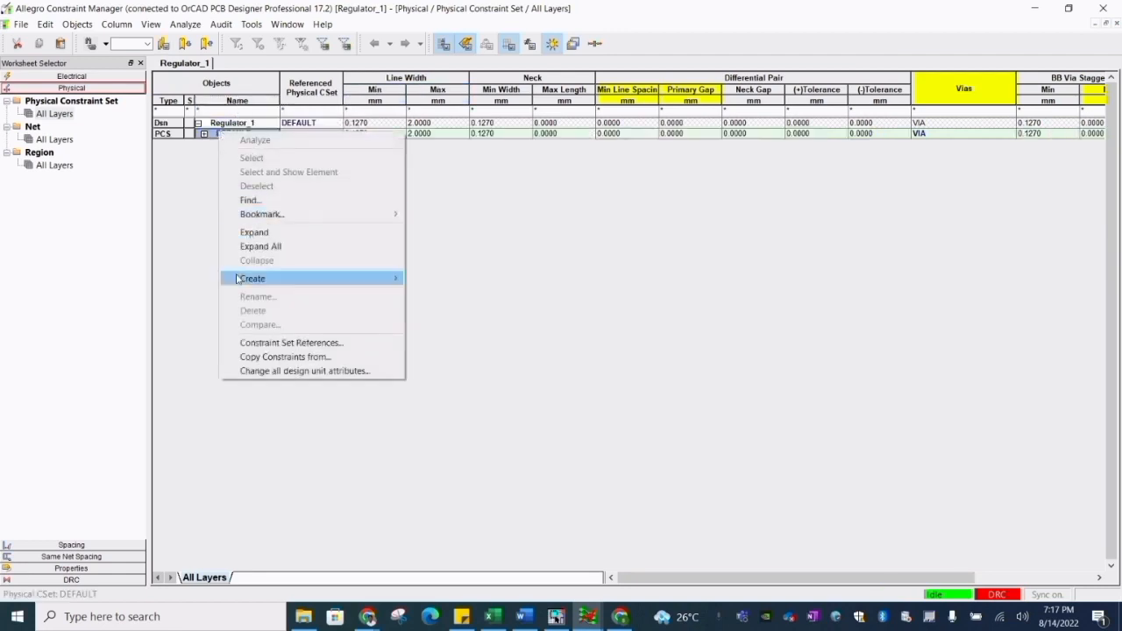
mouse_move(338, 280)
left_click(447, 279)
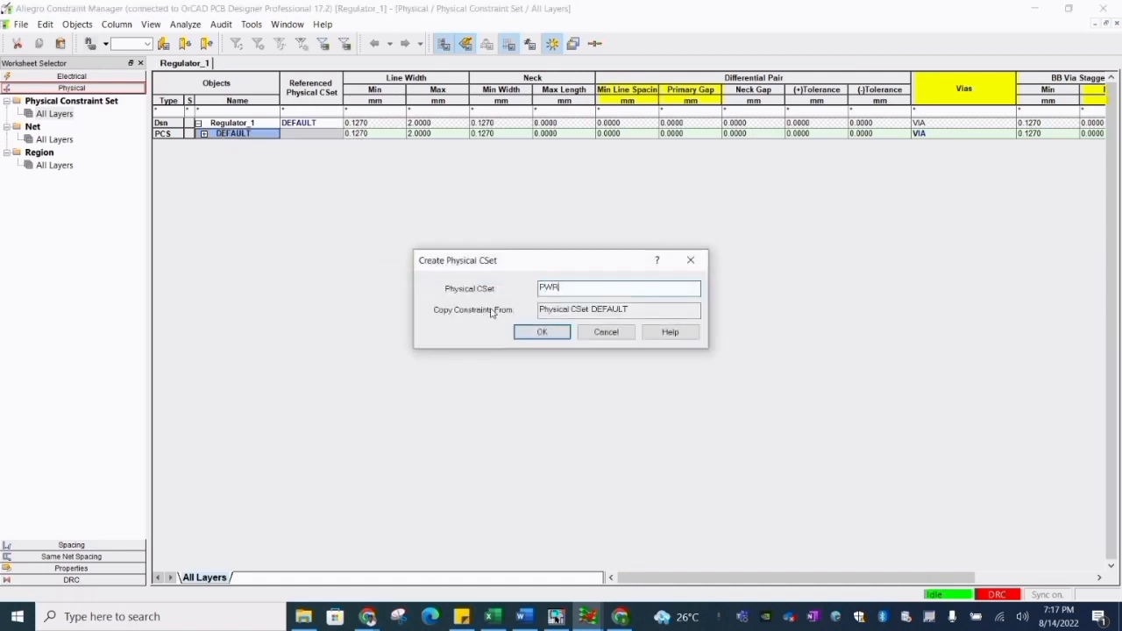
left_click(537, 339)
- Try to set the minimum line width of the PWR physical constraint set to 0.5 mm
left_click(372, 145)
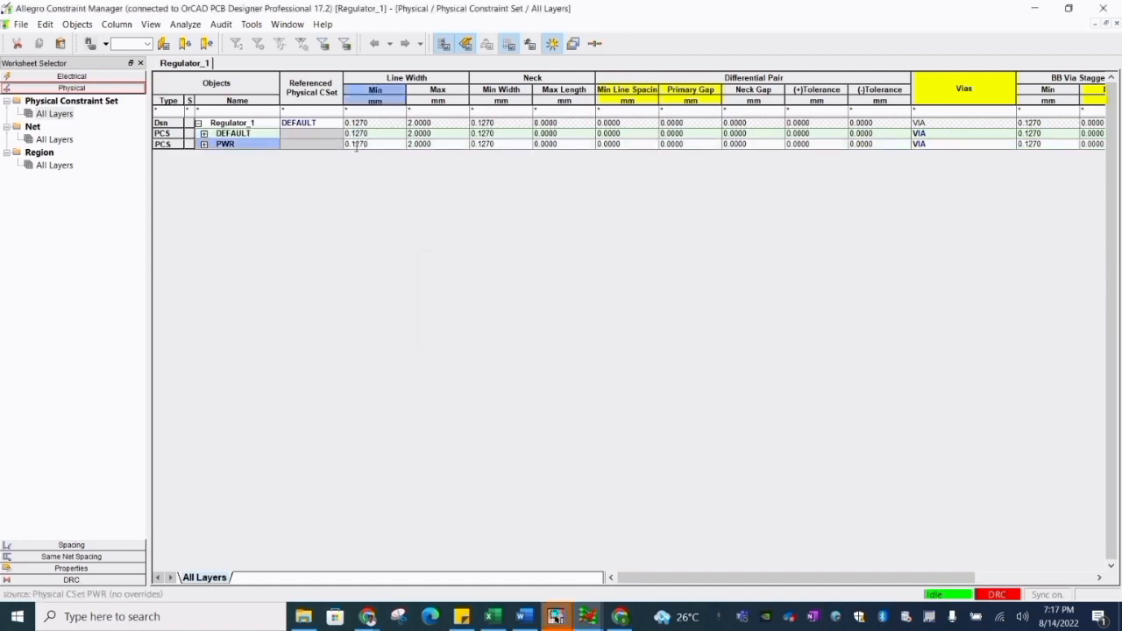
left_click_drag(375, 142, 356, 144)
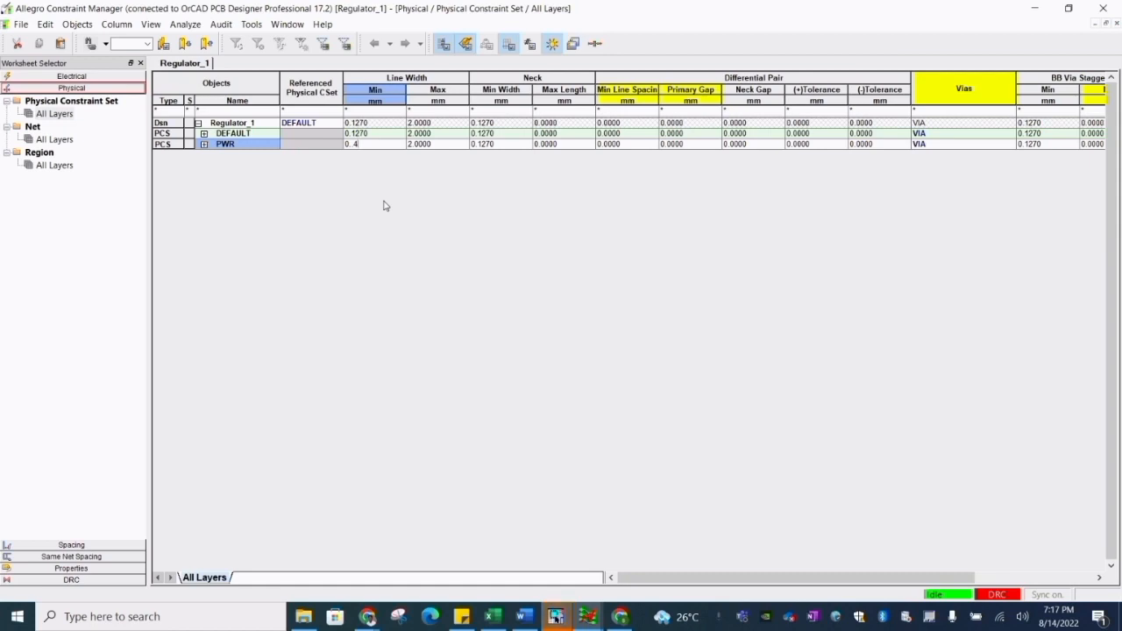
right_click(386, 154)
left_click(346, 176)
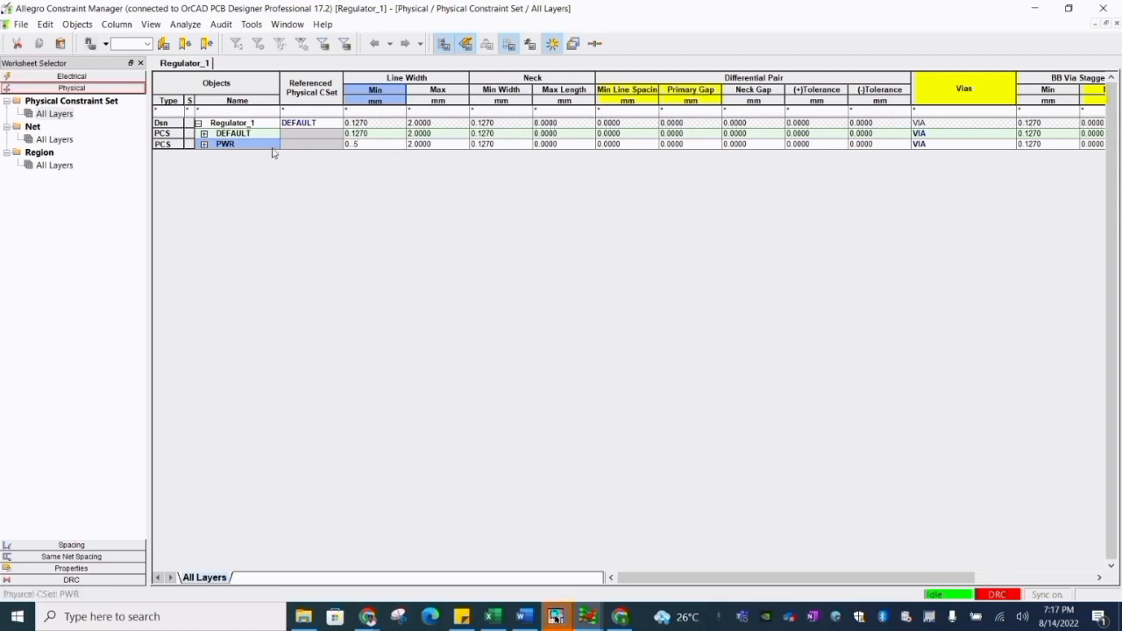
left_click(271, 148)
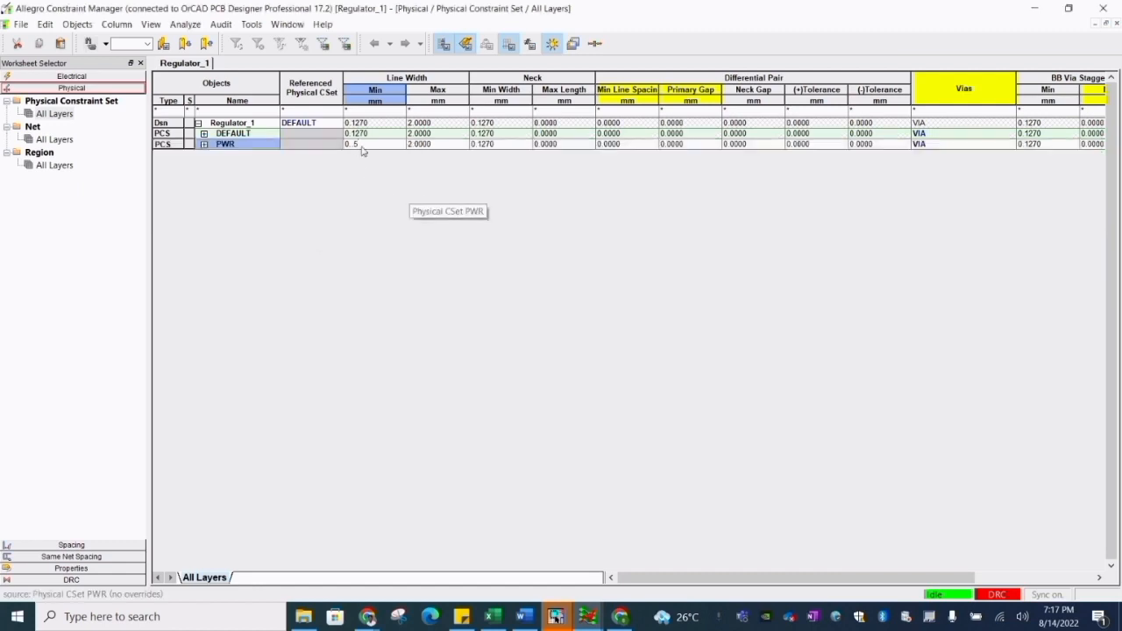
right_click(418, 196)
key("Escape")
key("Escape")
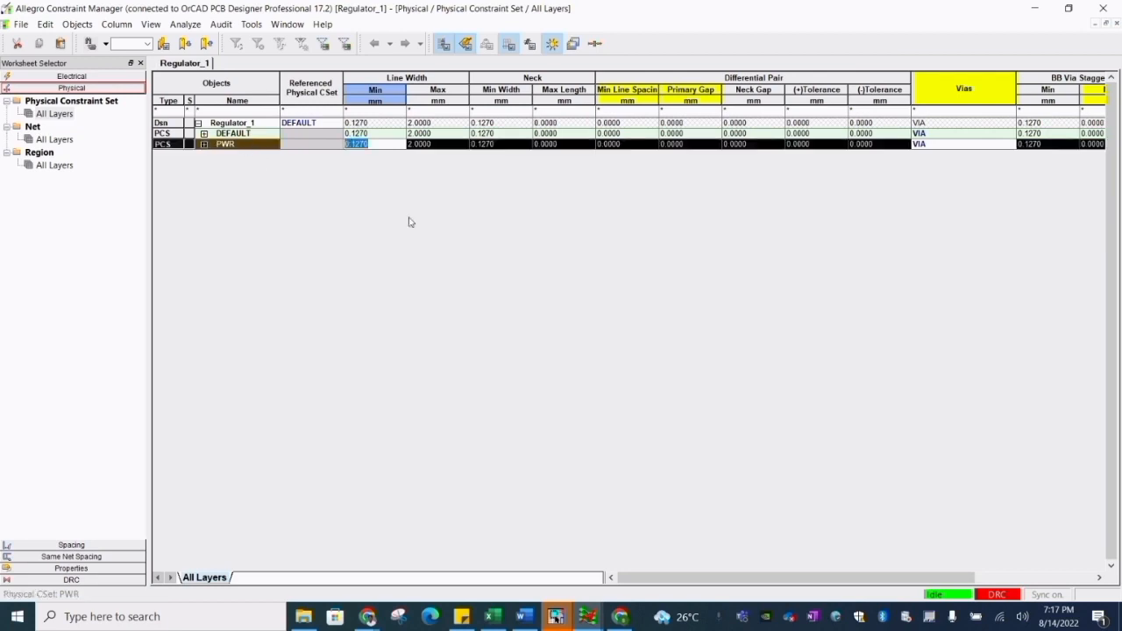
left_click(372, 144)
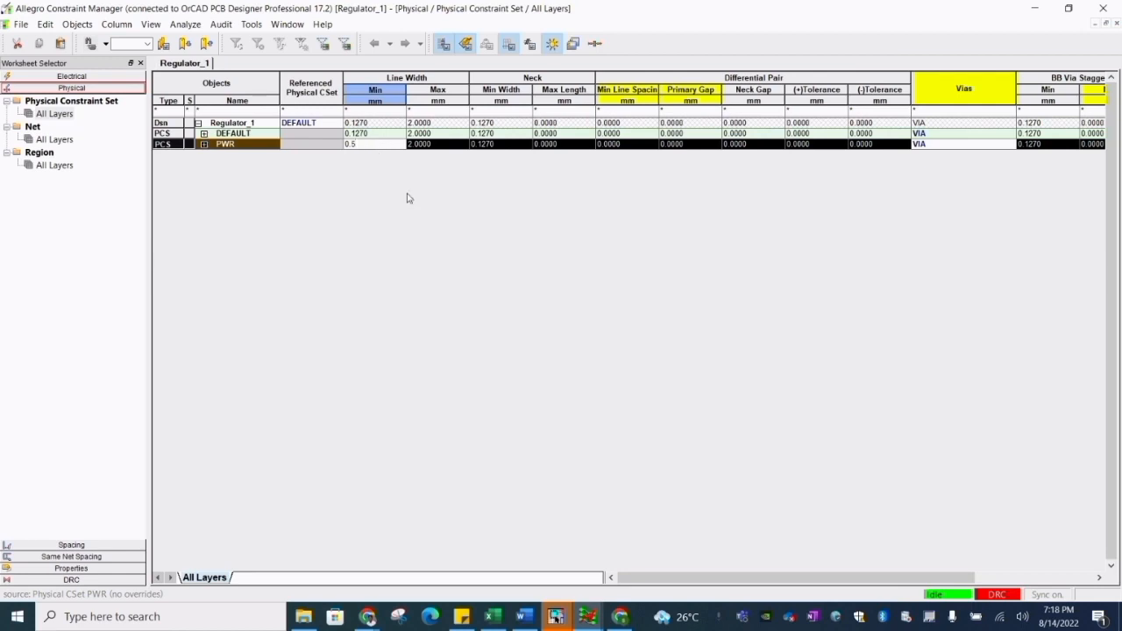
left_click(428, 143)
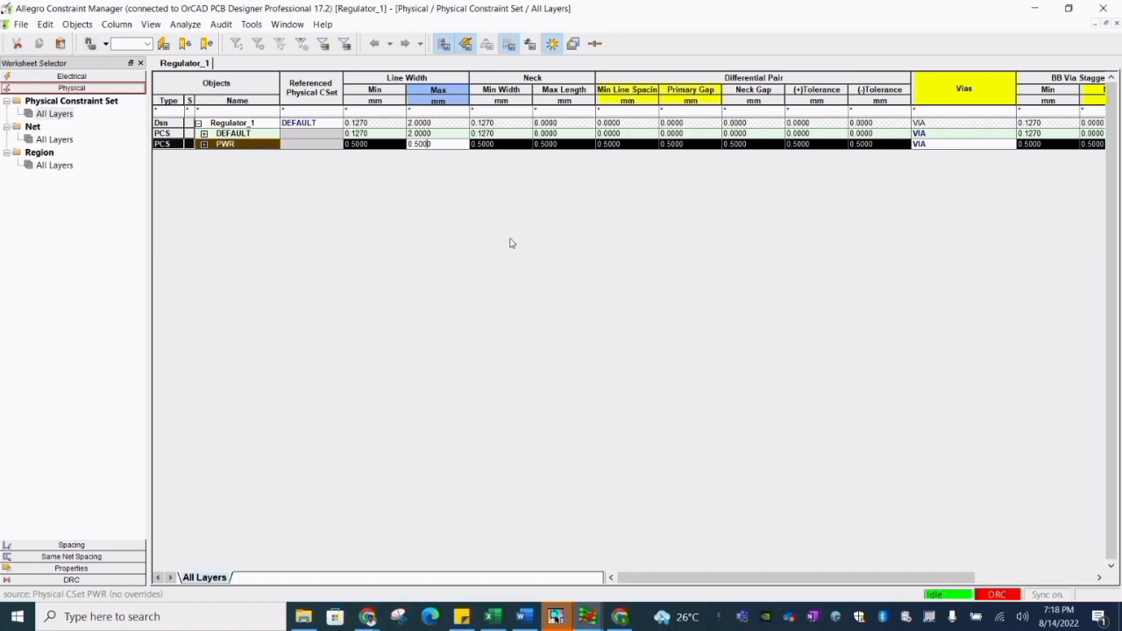
- Set the selected PWR row's numeric constraints to 0 through its differential pair minimum line spacing
left_click(618, 144)
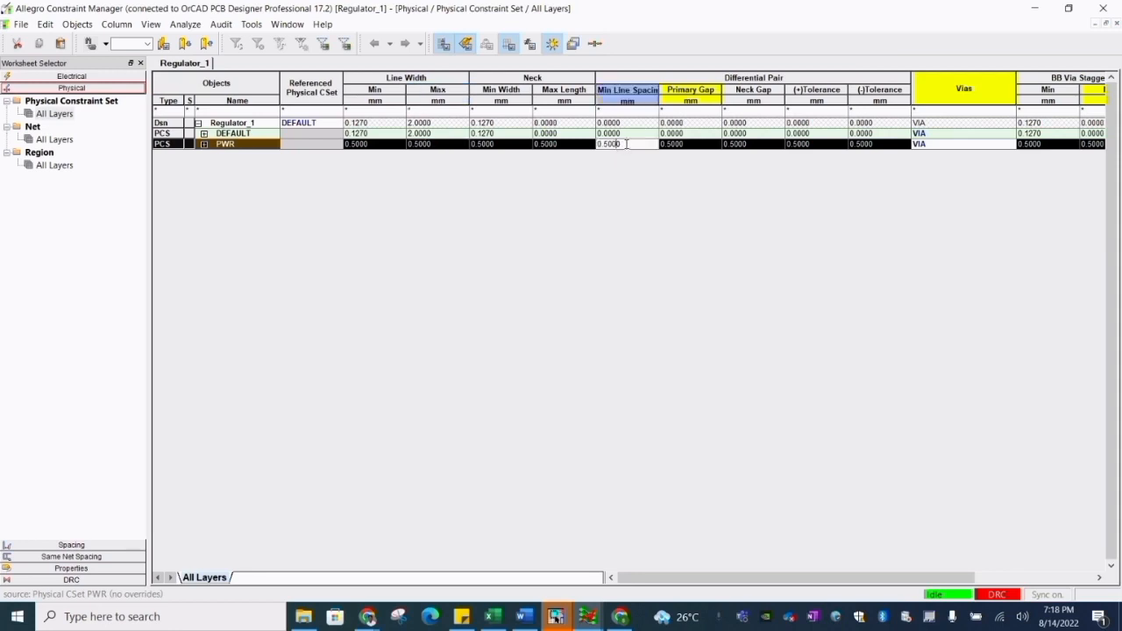
left_click_drag(624, 144, 598, 144)
type("0")
left_click(689, 144)
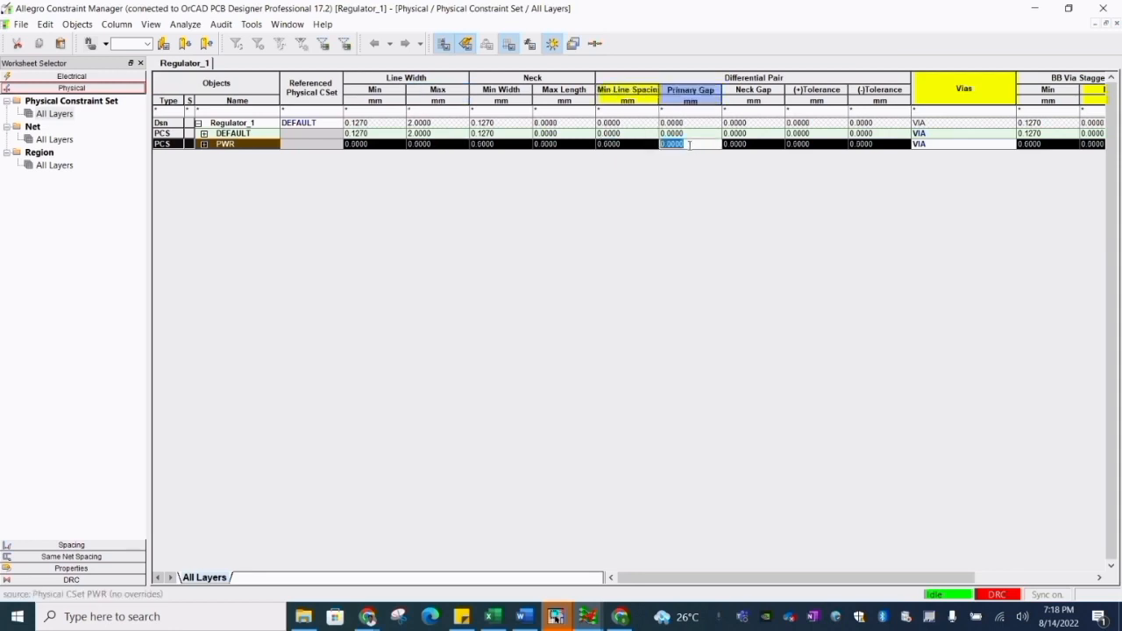
- Set the PWR constraint set's line width to 0.5 mm minimum and 2 mm maximum
left_click(363, 144)
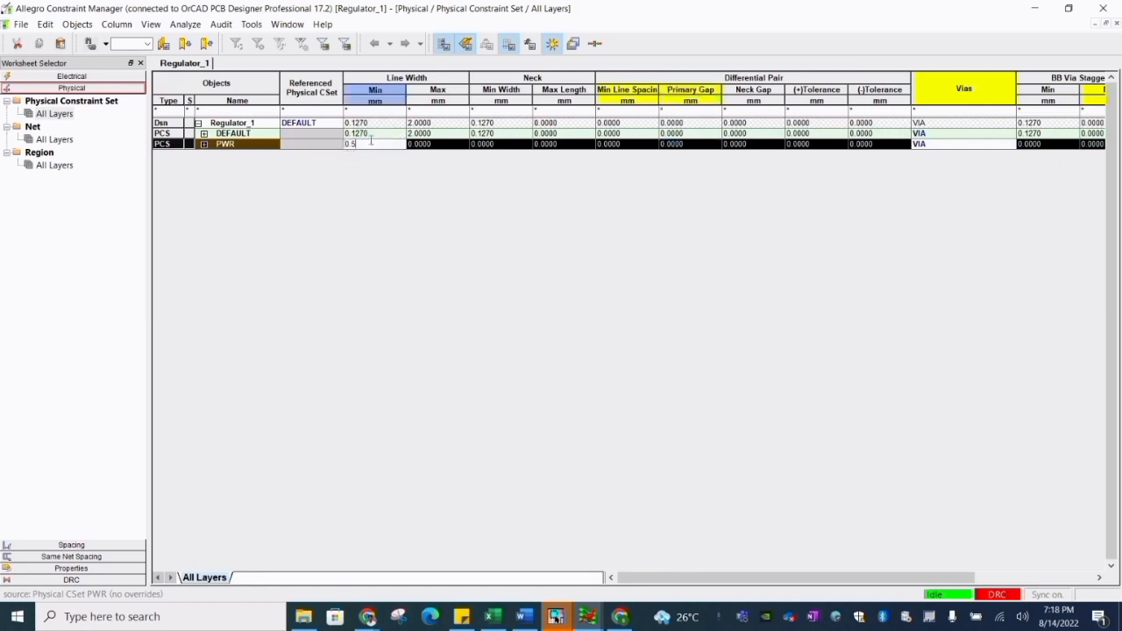
left_click(371, 133)
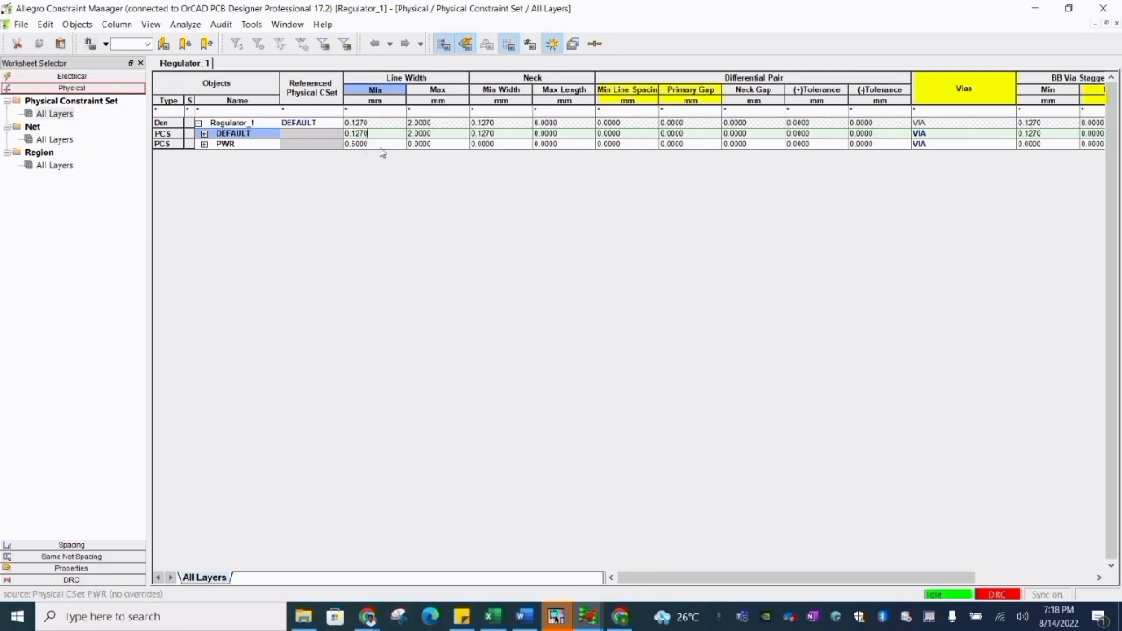
left_click(430, 144)
type("2")
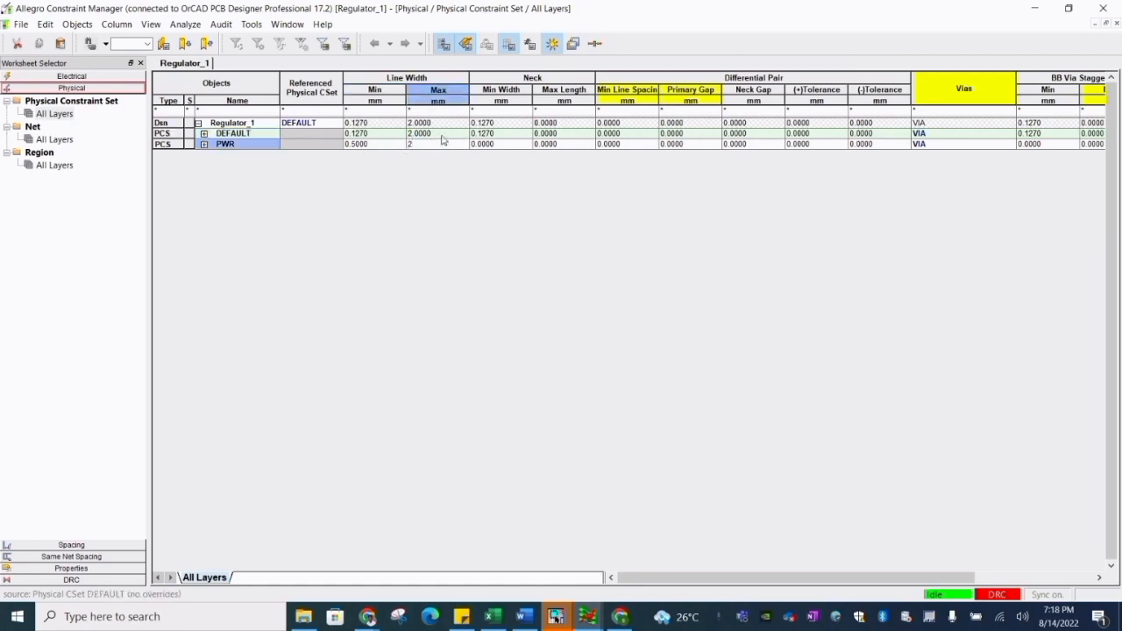
left_click(441, 136)
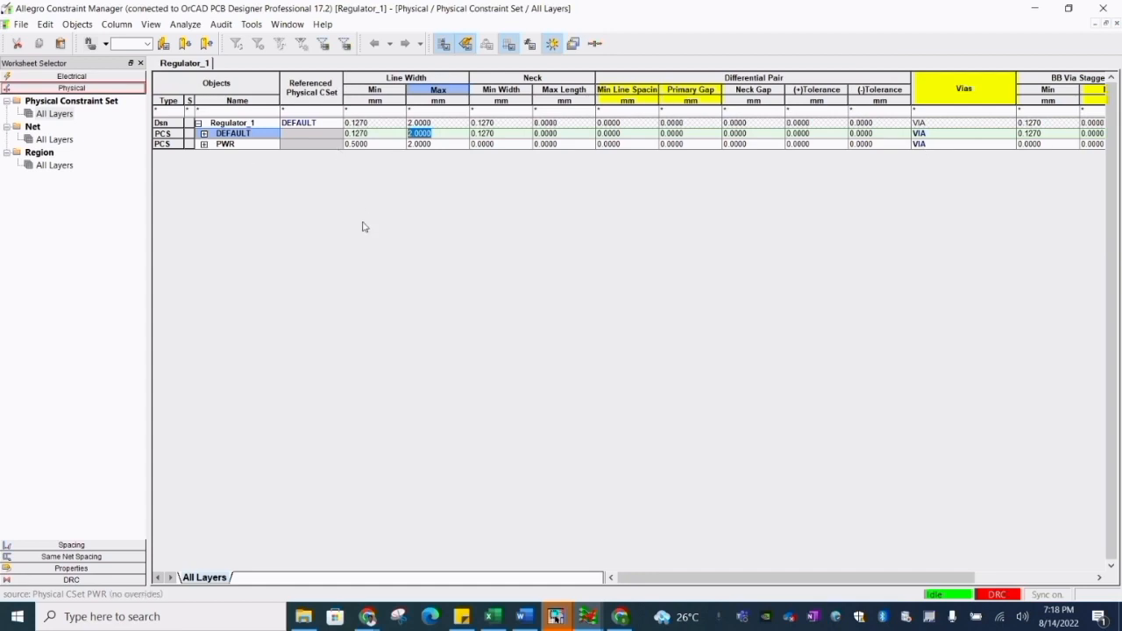
- Assign the PWR physical constraint set to the VIN and VOUT nets
left_click(54, 140)
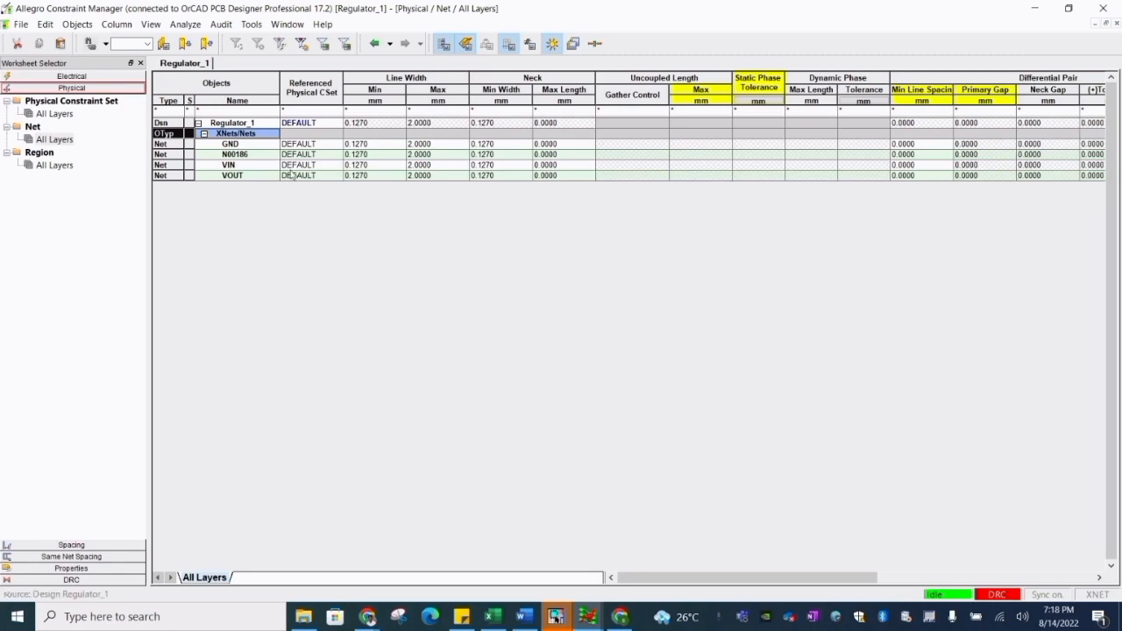
left_click(311, 165)
left_click(307, 186)
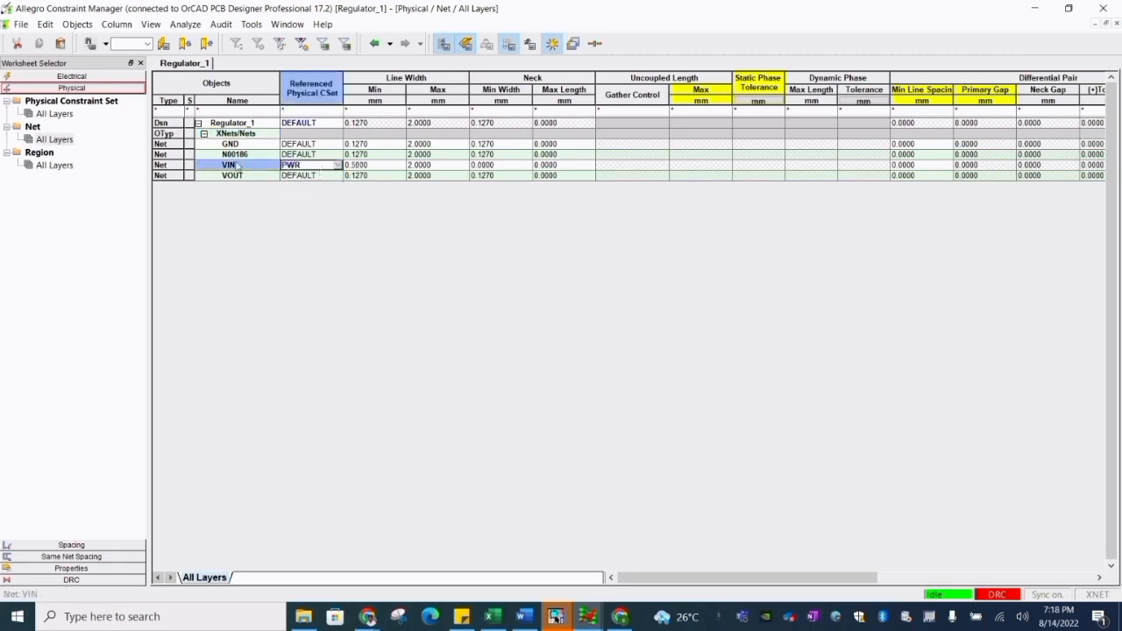
left_click(311, 176)
left_click(299, 198)
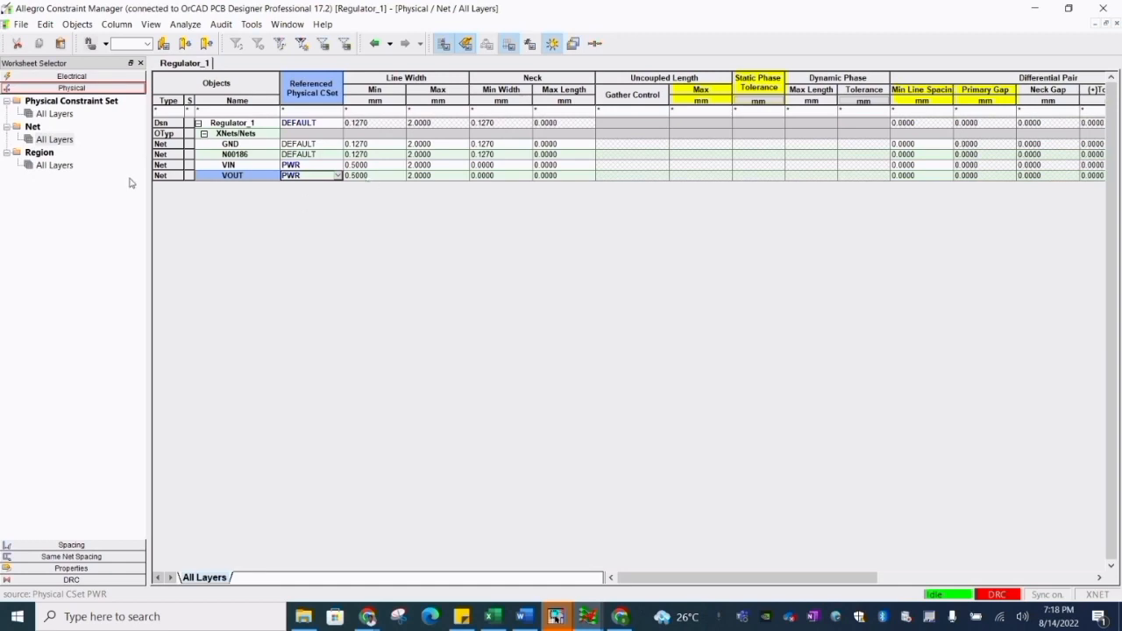
- Display the net spacing constraints for all layers and expand the line-to spacing columns
left_click(80, 547)
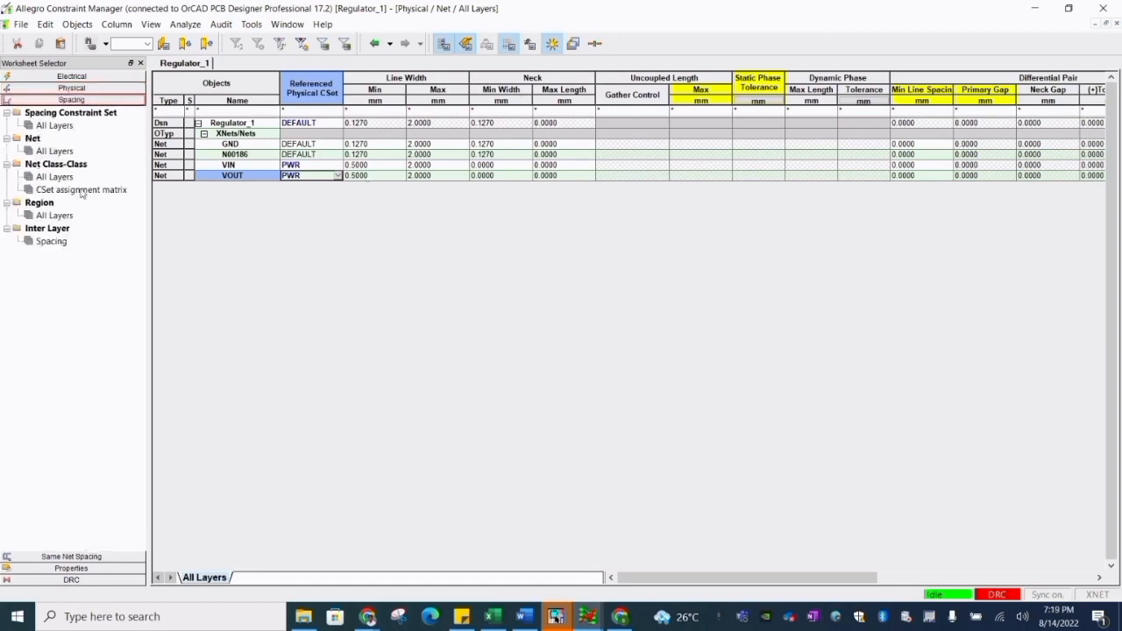
left_click(56, 150)
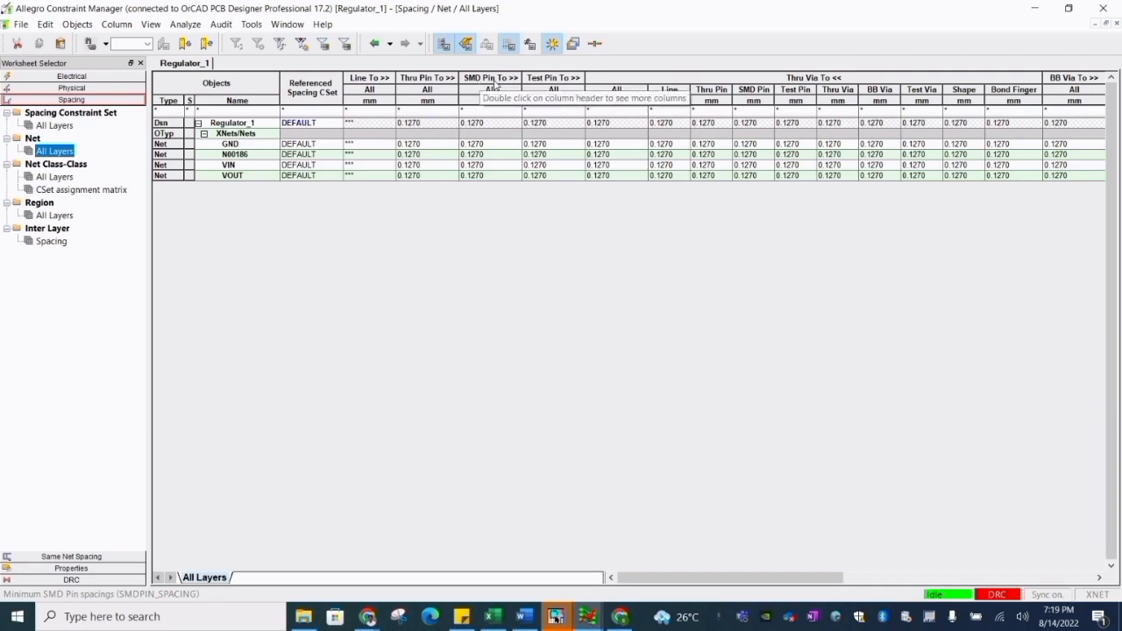
double_click(387, 85)
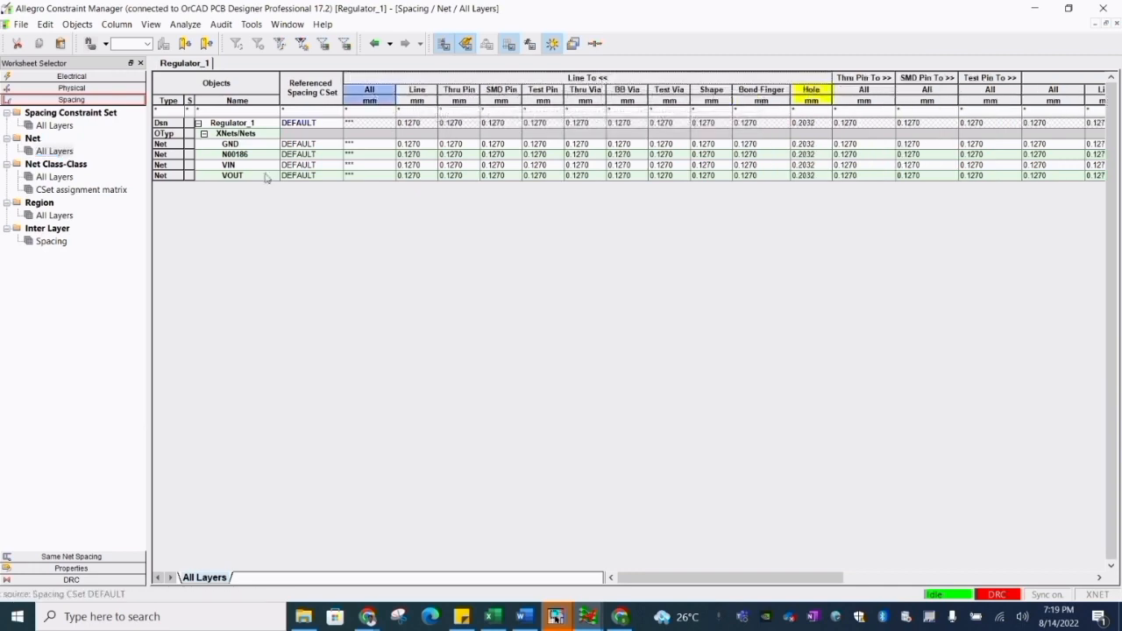
- Set the VIN net's line spacing to lines, thru pins, SMD pins and test pins to 0.2 mm
left_click(422, 165)
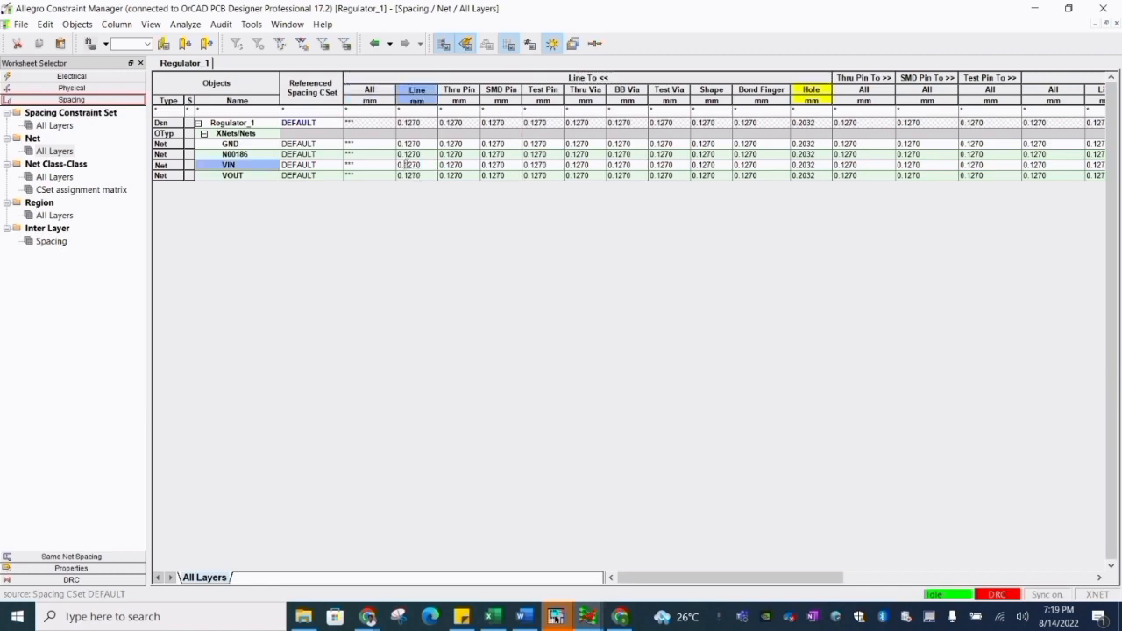
left_click_drag(406, 164, 433, 163)
left_click(455, 166)
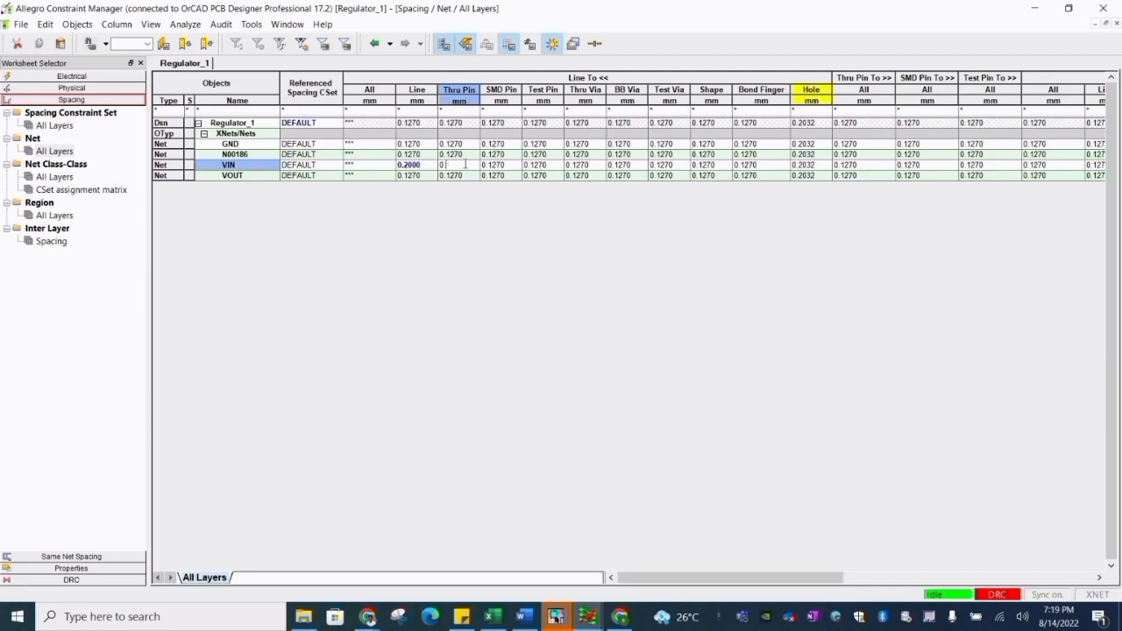
type("2")
left_click(491, 165)
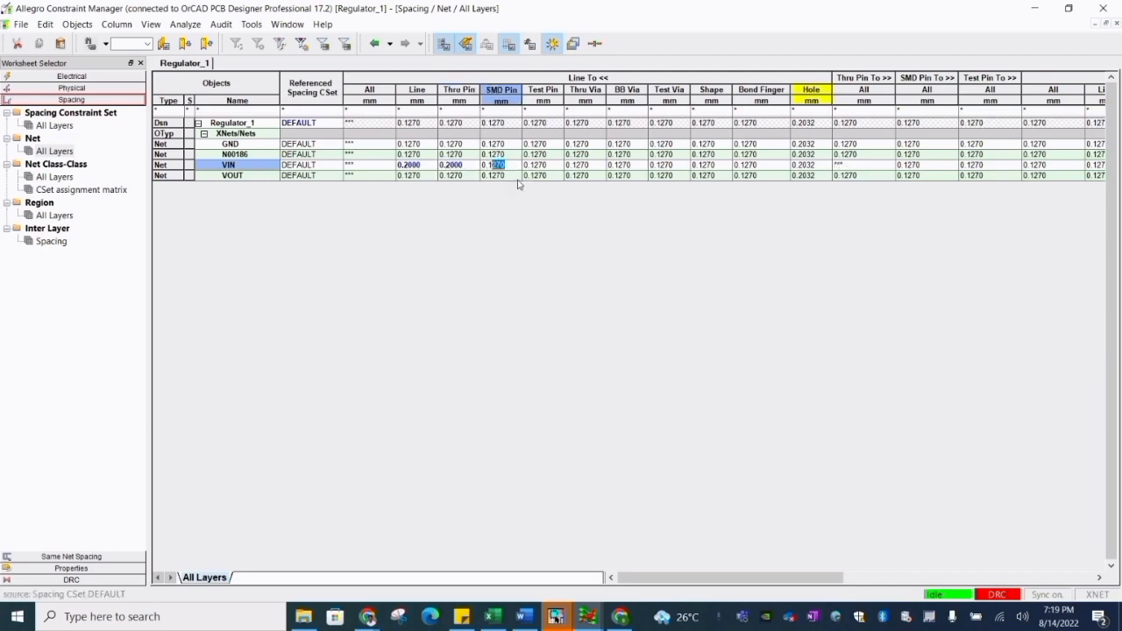
left_click(537, 165)
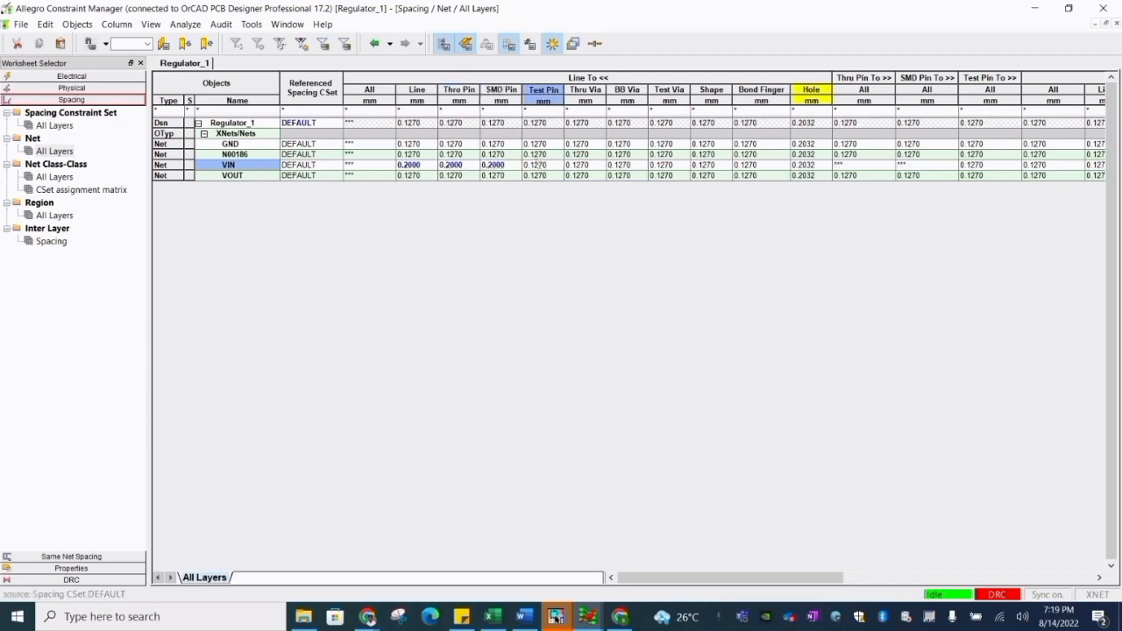
double_click(537, 164)
type("2")
left_click(571, 166)
- Copy VIN's 0.2 mm line spacing to VOUT's line, thru pin, SMD pin and test pin spacings
left_click(416, 166)
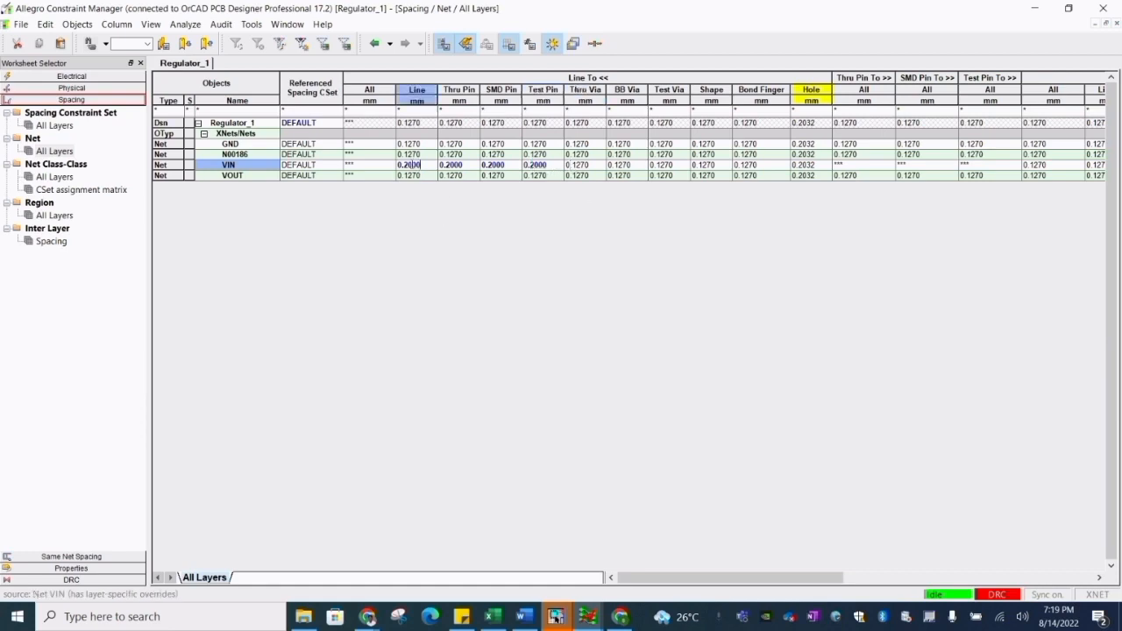
double_click(412, 165)
left_click_drag(429, 166, 358, 165)
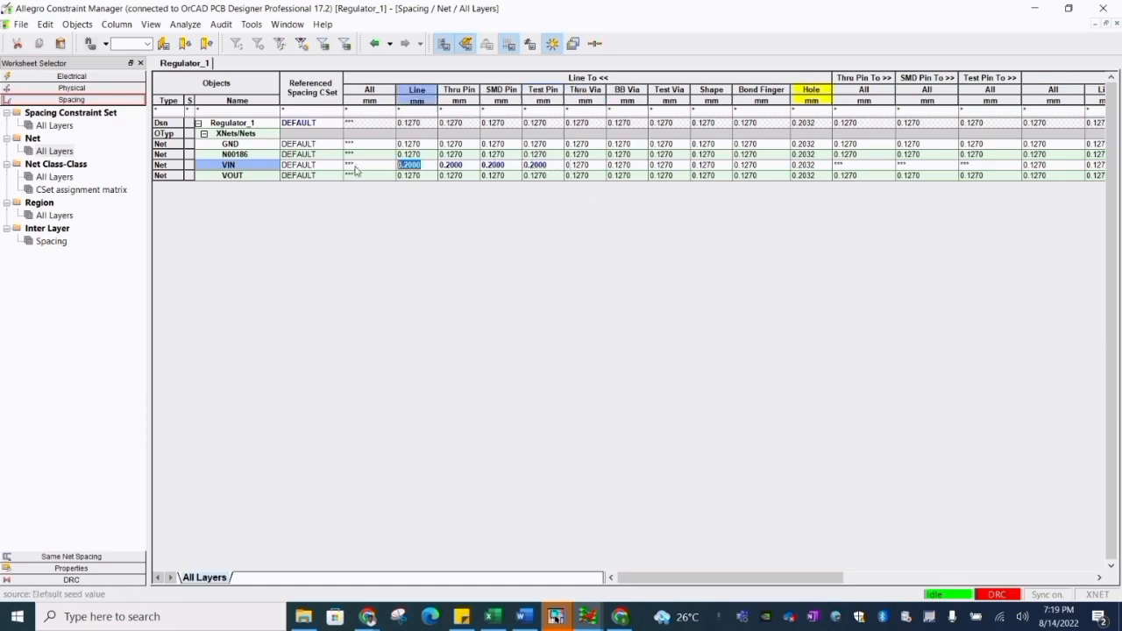
left_click_drag(425, 176, 392, 176)
key("ctrl+v")
left_click(470, 175)
left_click_drag(470, 176, 431, 175)
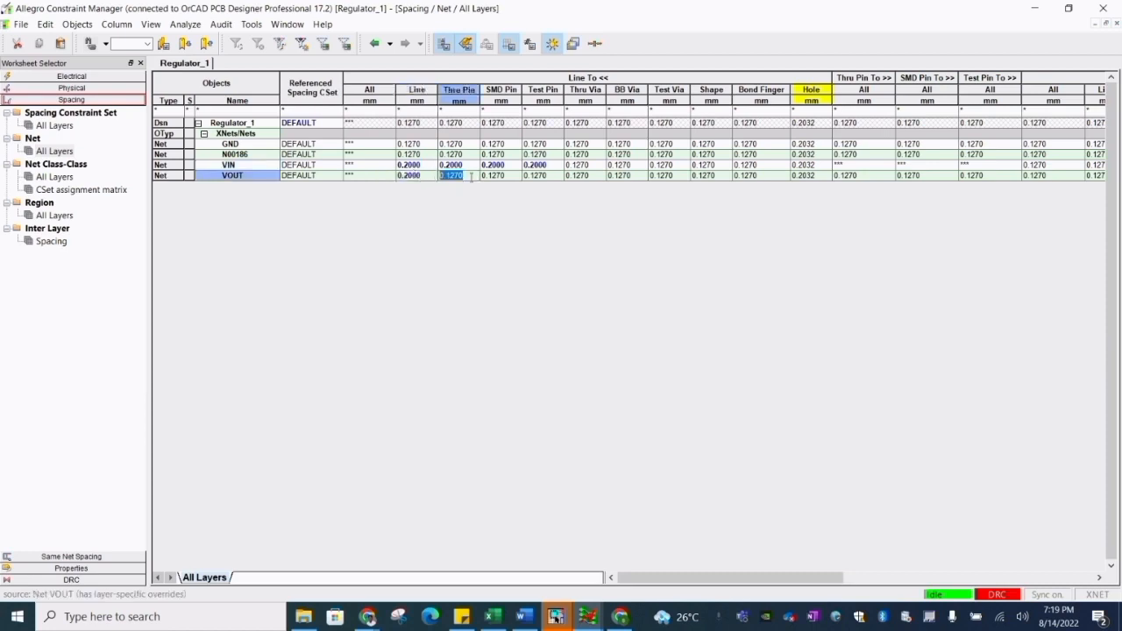
key("ctrl+v")
left_click(511, 176)
key("ctrl+v")
mouse_move(511, 175)
left_mouse_down()
mouse_move(464, 175)
mouse_move(524, 176)
left_mouse_up()
left_click(541, 177)
key("ctrl+v")
key("Tab")
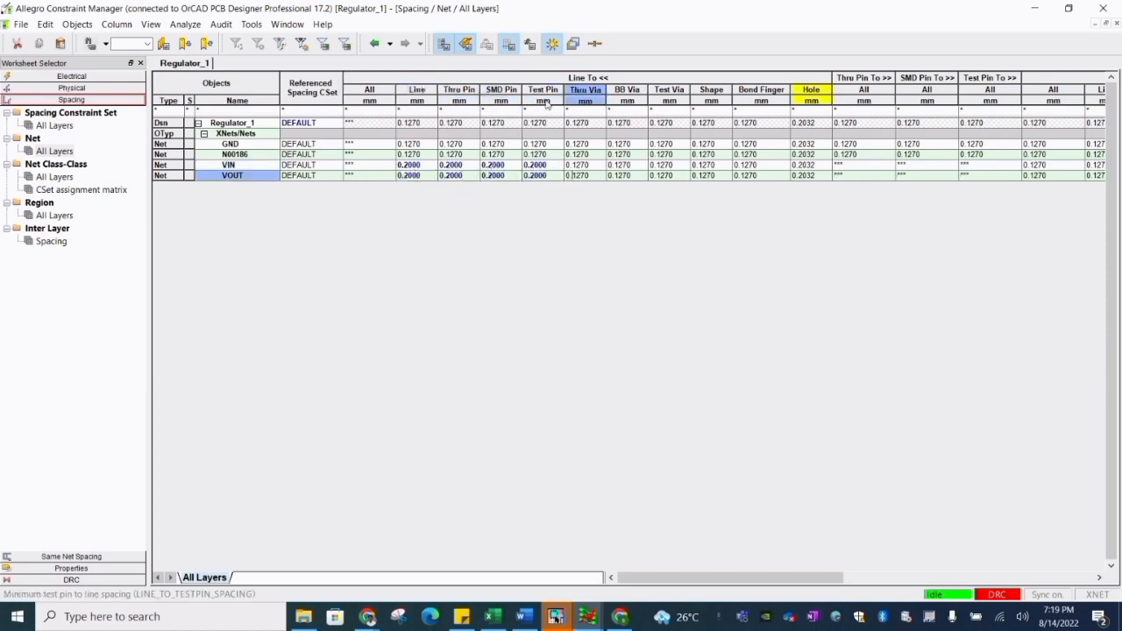
- Set the line-to-thru-via spacing of VOUT and VIN and the line-to-shape spacing of VOUT to 0.2 mm
left_click_drag(603, 175, 566, 175)
key("ctrl+v")
left_click(595, 168)
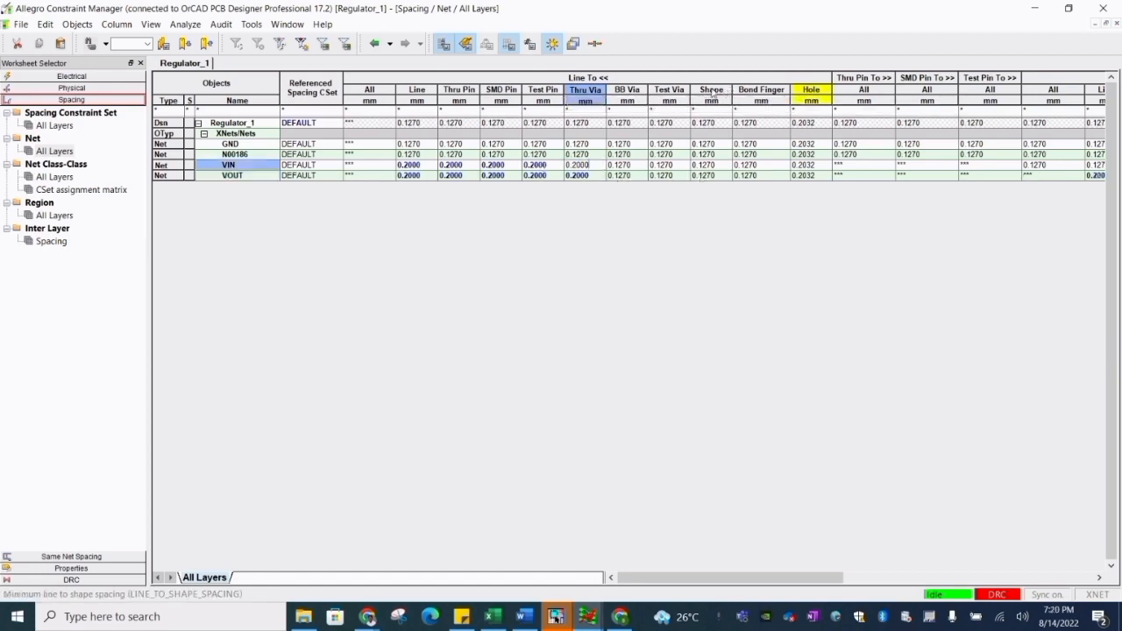
left_click(721, 175)
left_click_drag(721, 176, 691, 167)
key("ctrl+v")
left_click(723, 167)
key("ctrl+v")
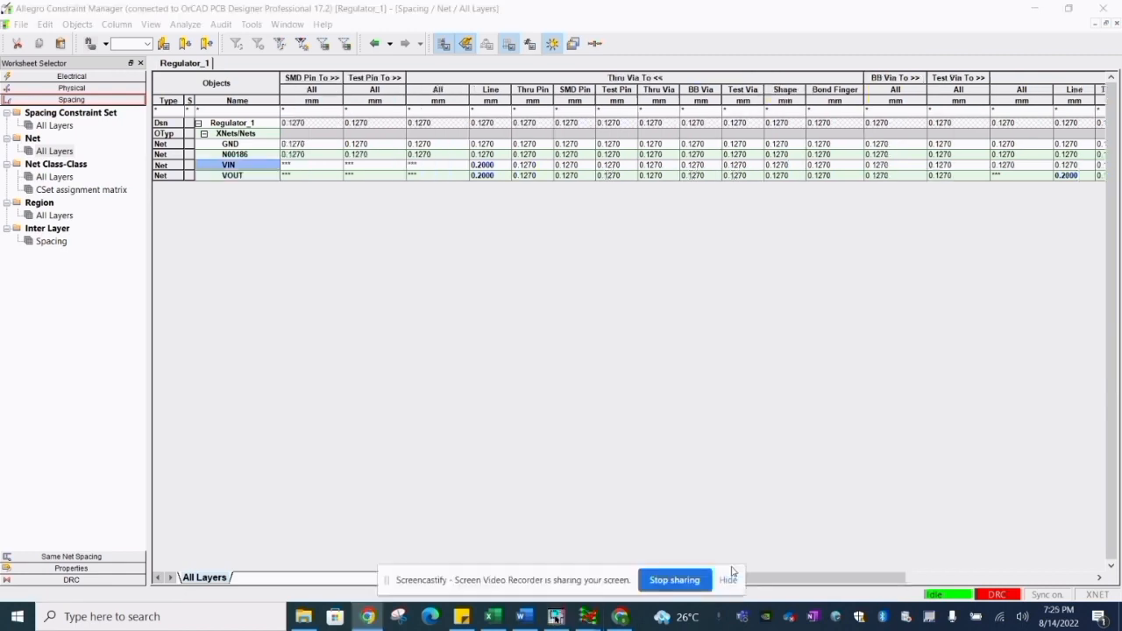
- Close the Constraint Manager and return to the regulator schematic in OrCAD Capture
left_click(727, 580)
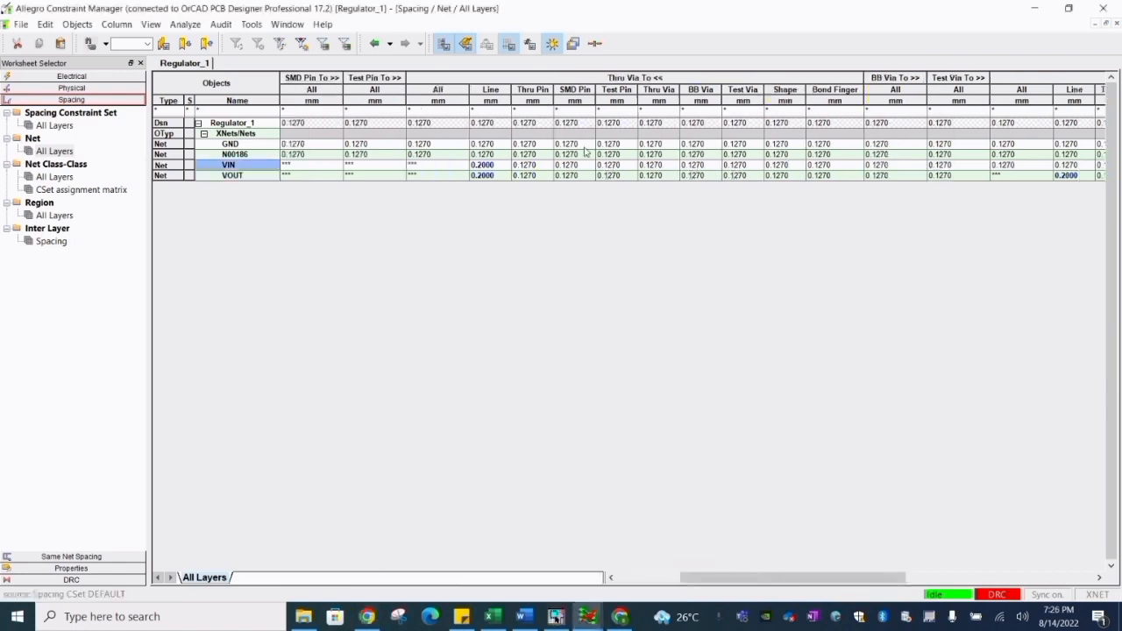
left_click(59, 152)
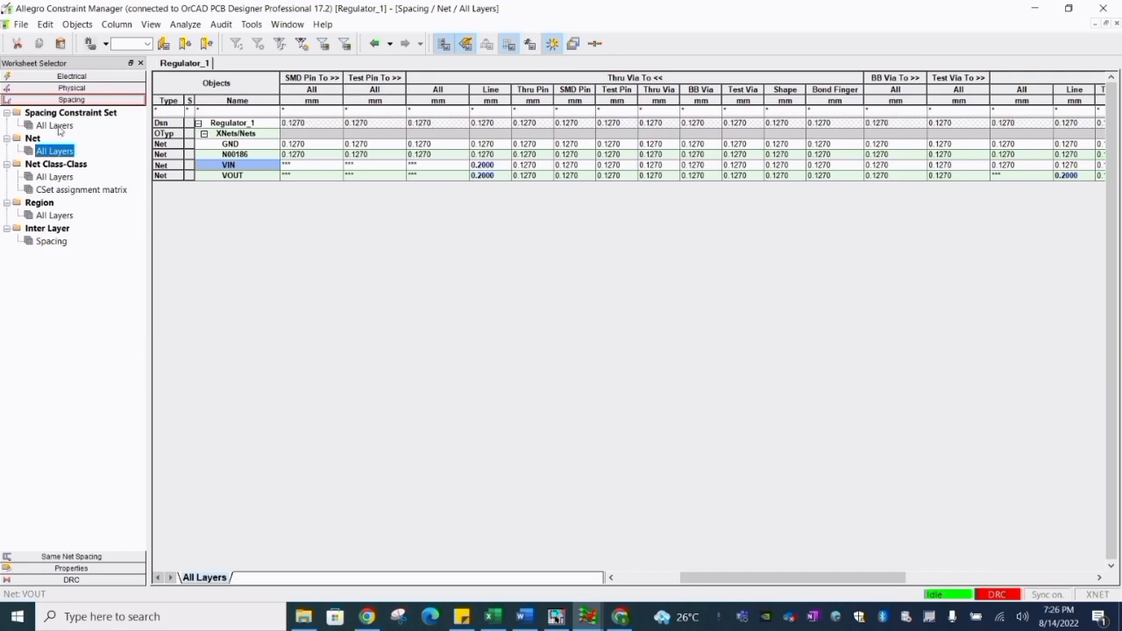
left_click(21, 24)
left_click(40, 94)
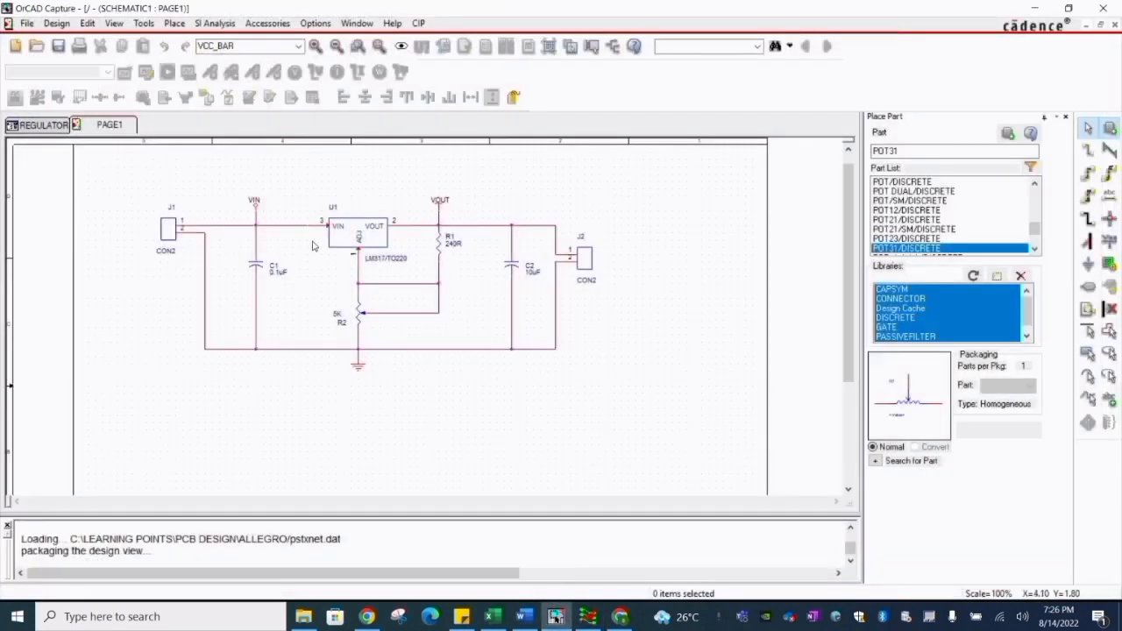
- Switch from the schematic page to the Regulator_1.brd layout in OrCAD PCB Designer
right_click(109, 131)
left_click(139, 199)
left_click(587, 617)
left_click(676, 348)
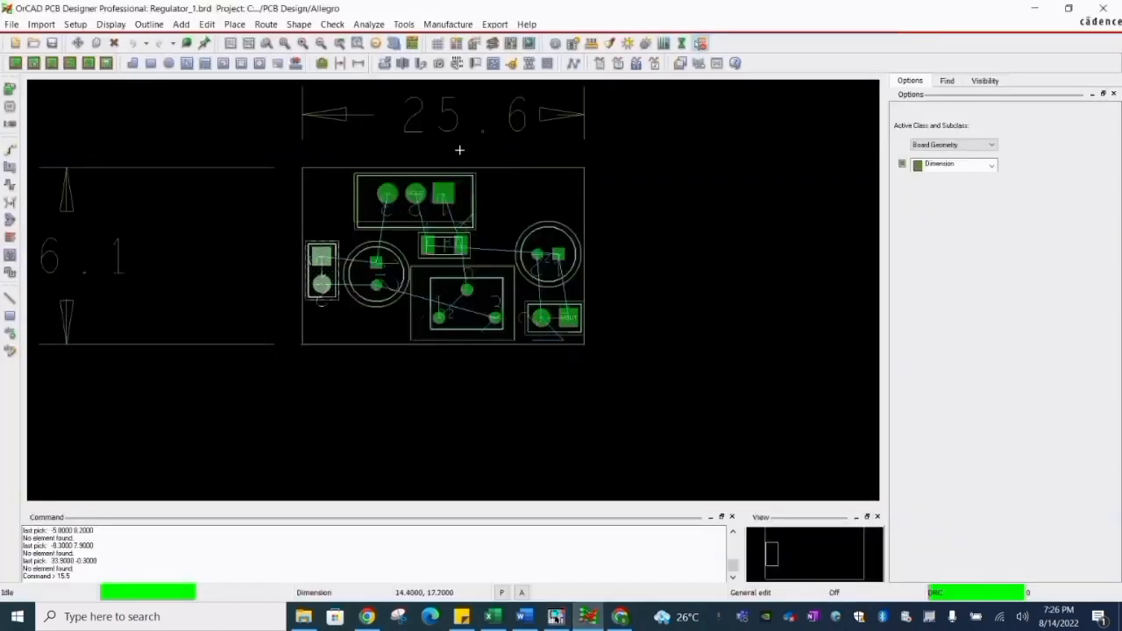
left_click(202, 114)
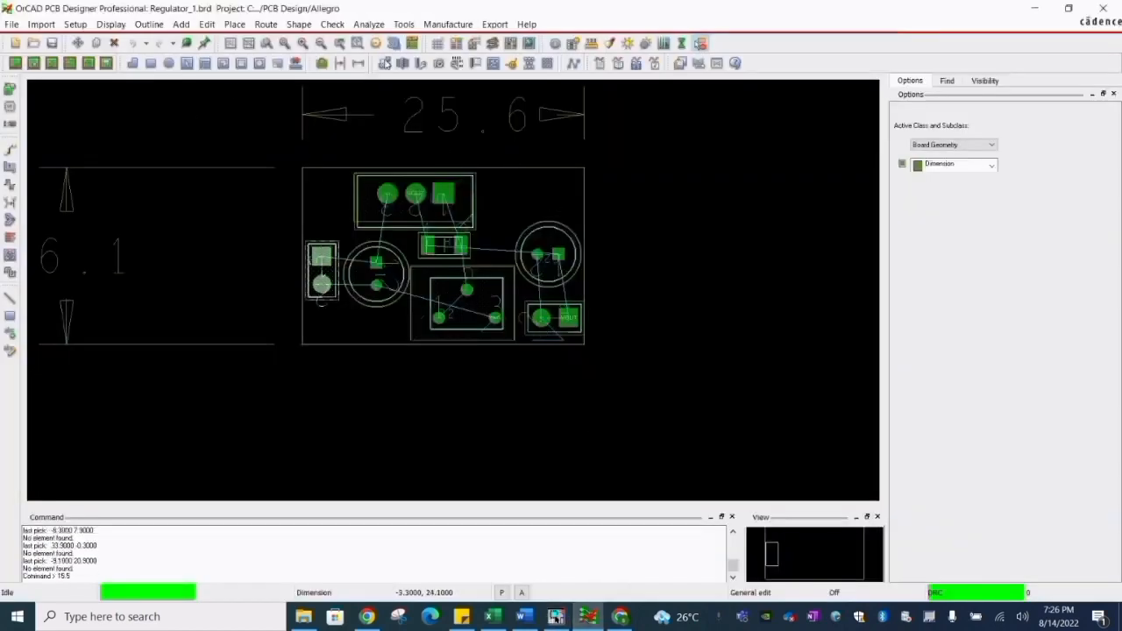
left_click(10, 152)
scroll(354, 287, "up", 3)
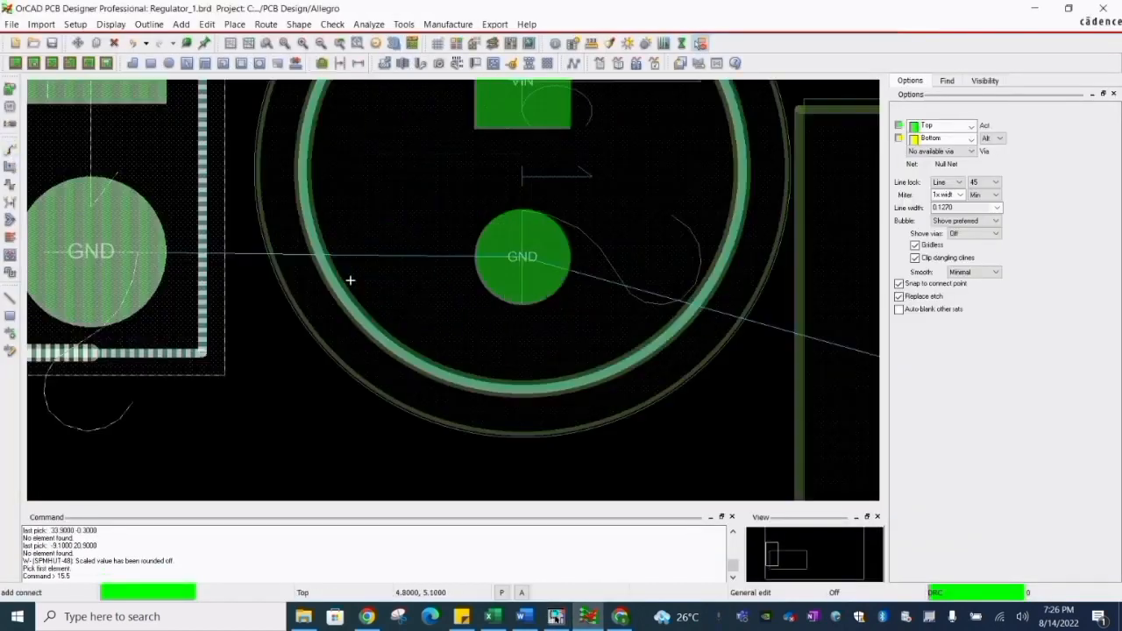
left_click(105, 265)
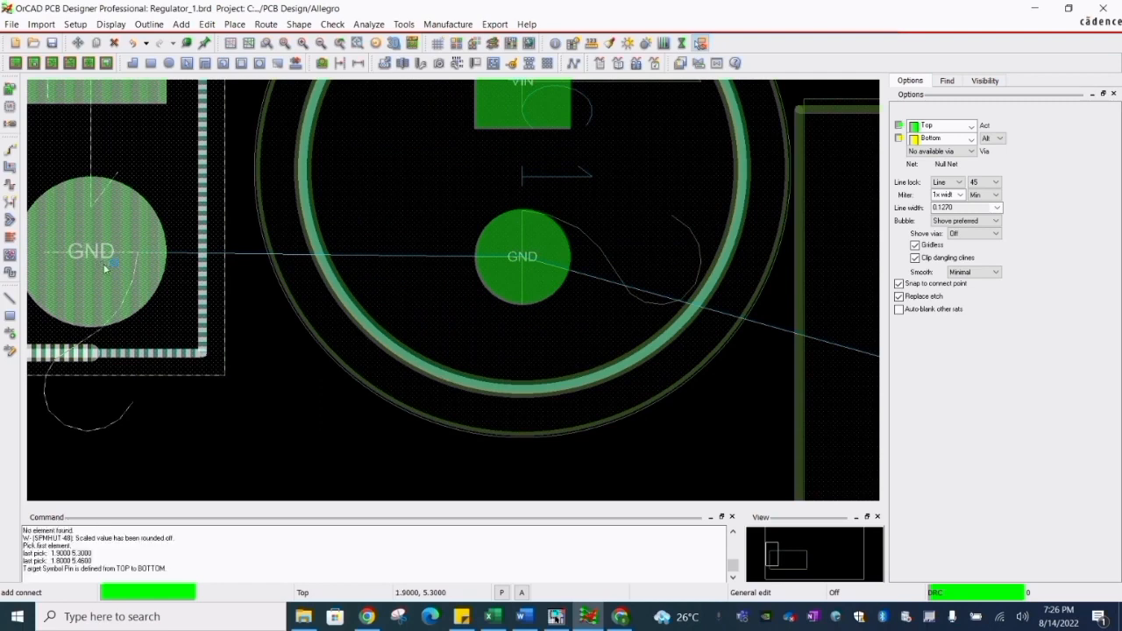
right_click(518, 260)
left_click(544, 297)
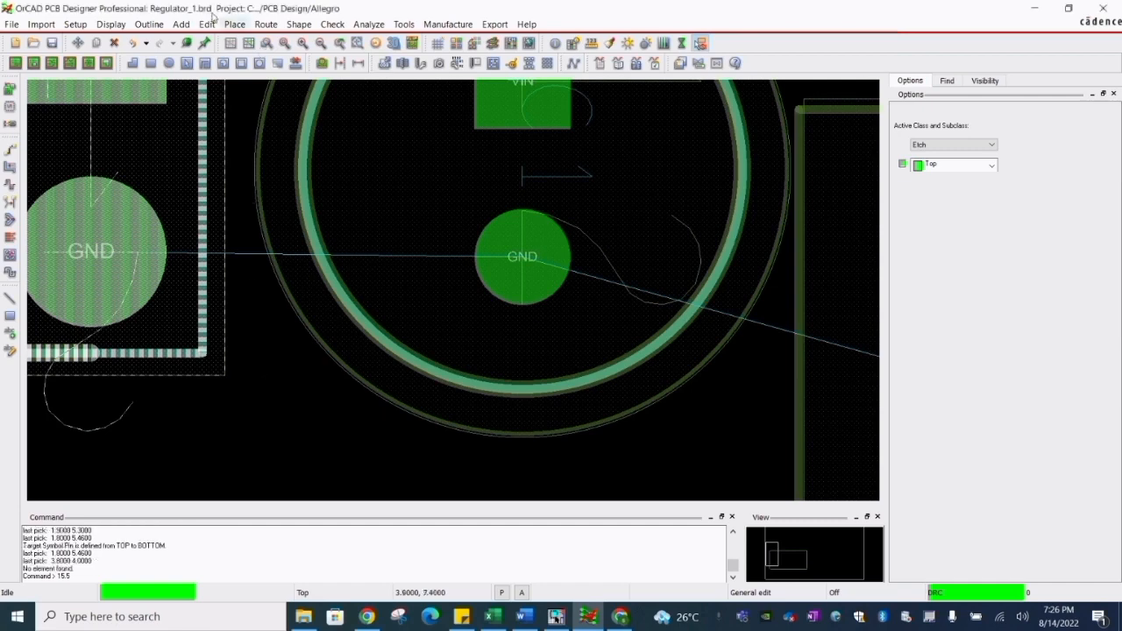
- Open the Constraint Manager's physical net constraints for all layers and expand the XNets/Nets list
left_click(76, 24)
left_click(104, 110)
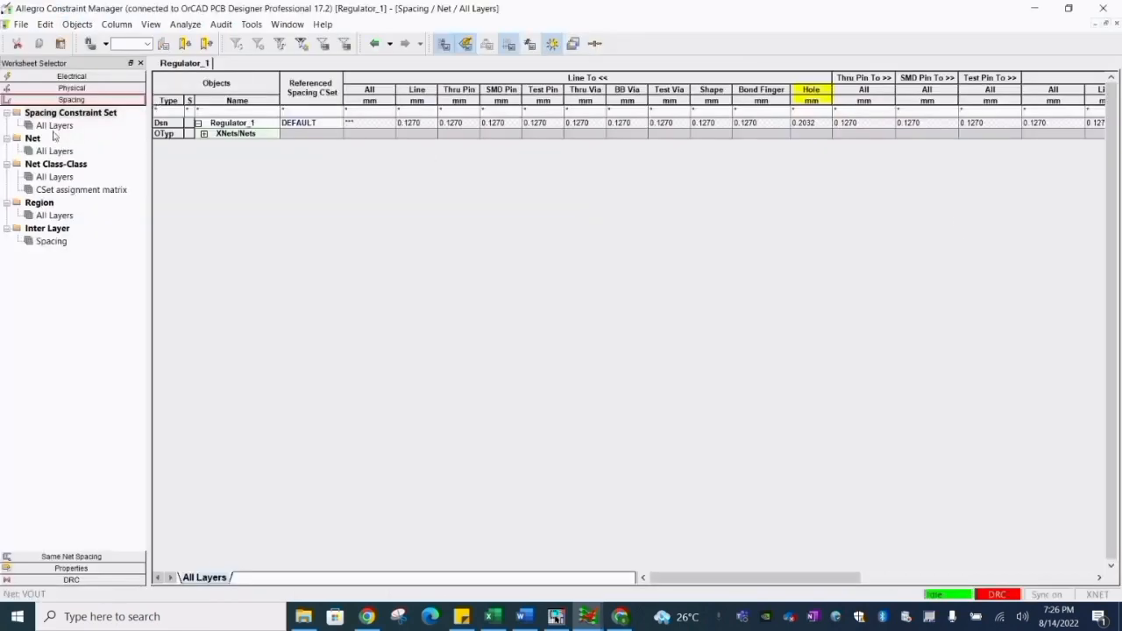
left_click(66, 90)
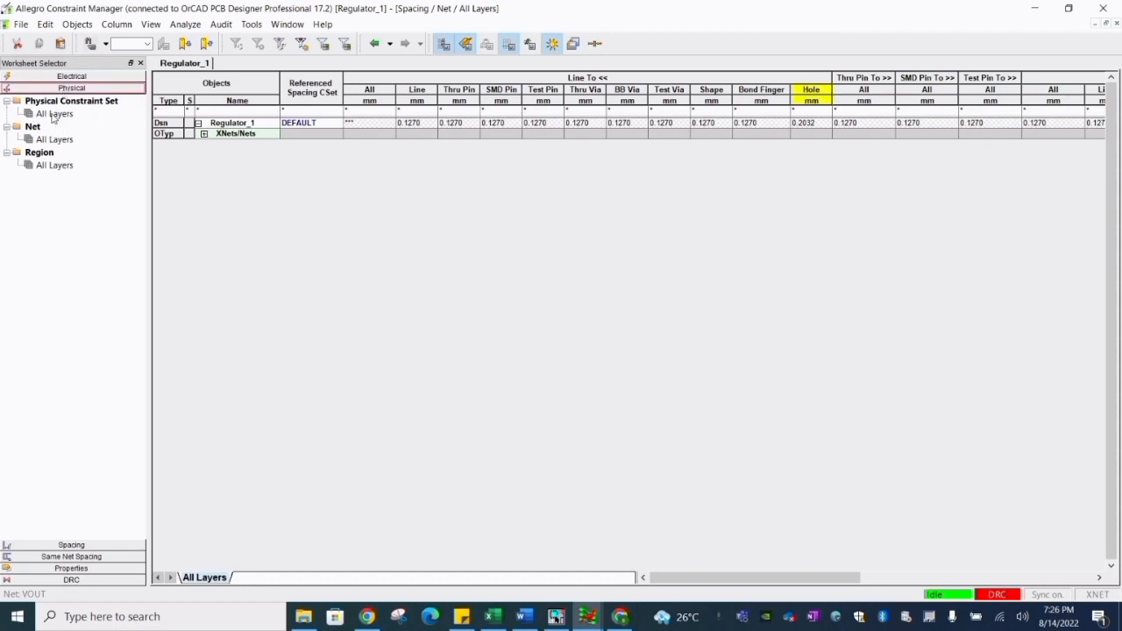
left_click(53, 114)
left_click(54, 139)
left_click(212, 134)
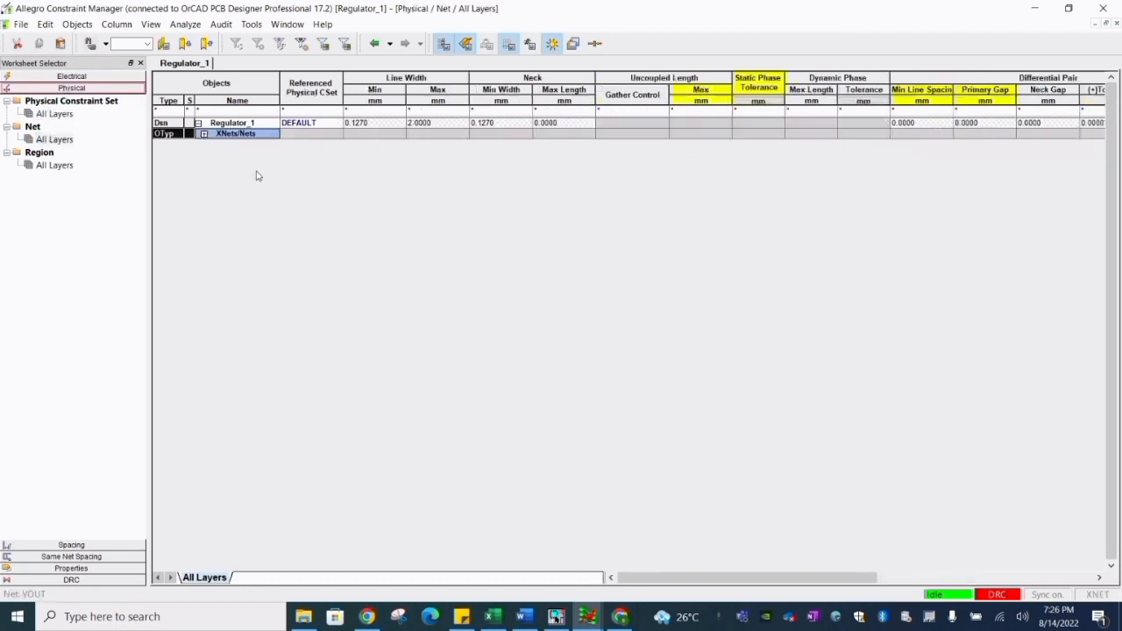
left_click(203, 133)
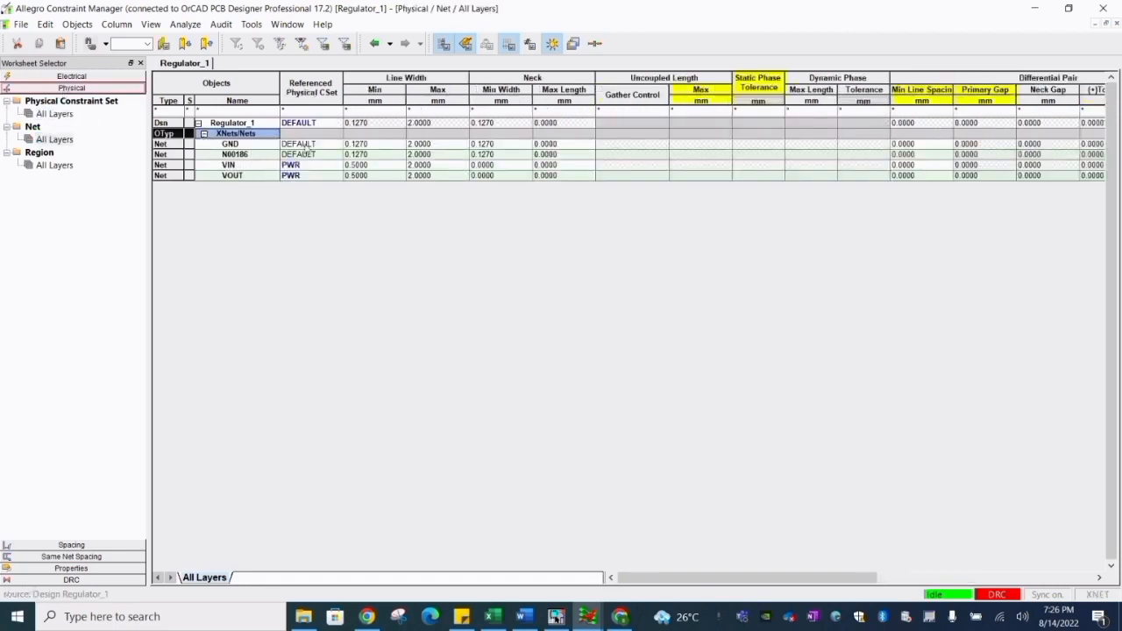
- Assign the PWR physical constraint set to the GND net and save the board over the existing Regulator_1.brd
left_click(338, 144)
left_click(337, 145)
left_click(321, 170)
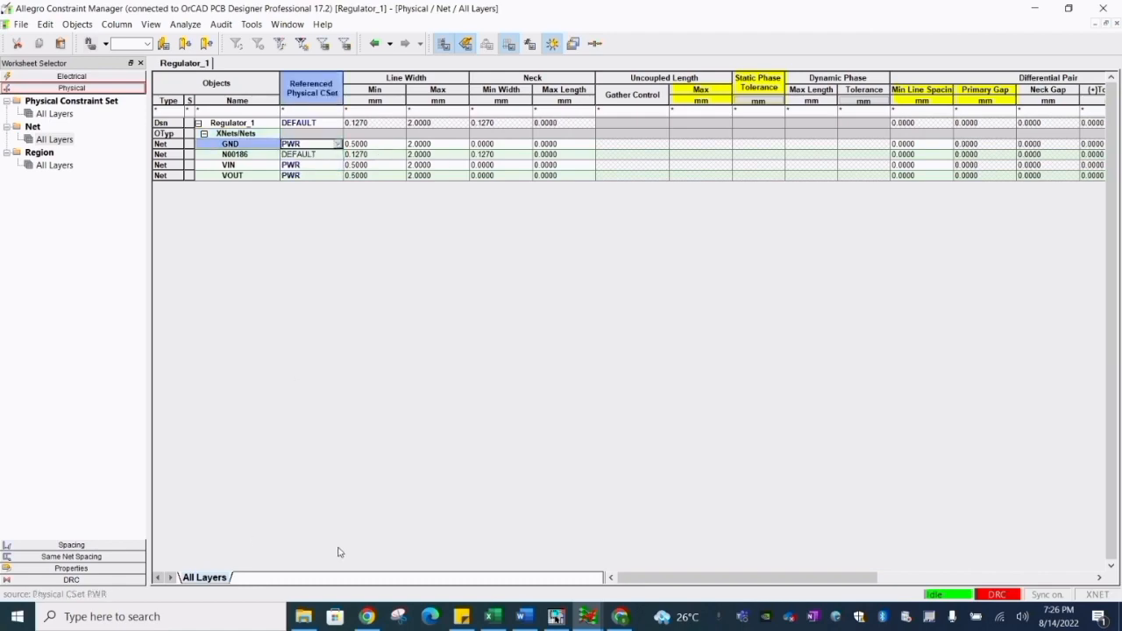
left_click(20, 24)
left_click(77, 84)
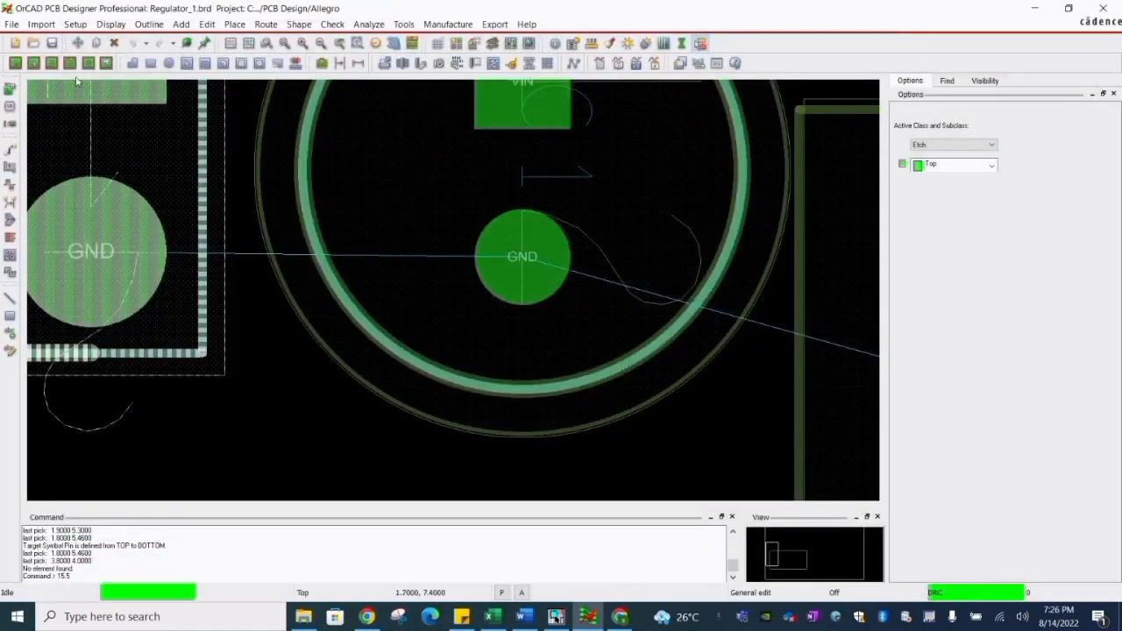
left_click(52, 43)
left_click(611, 326)
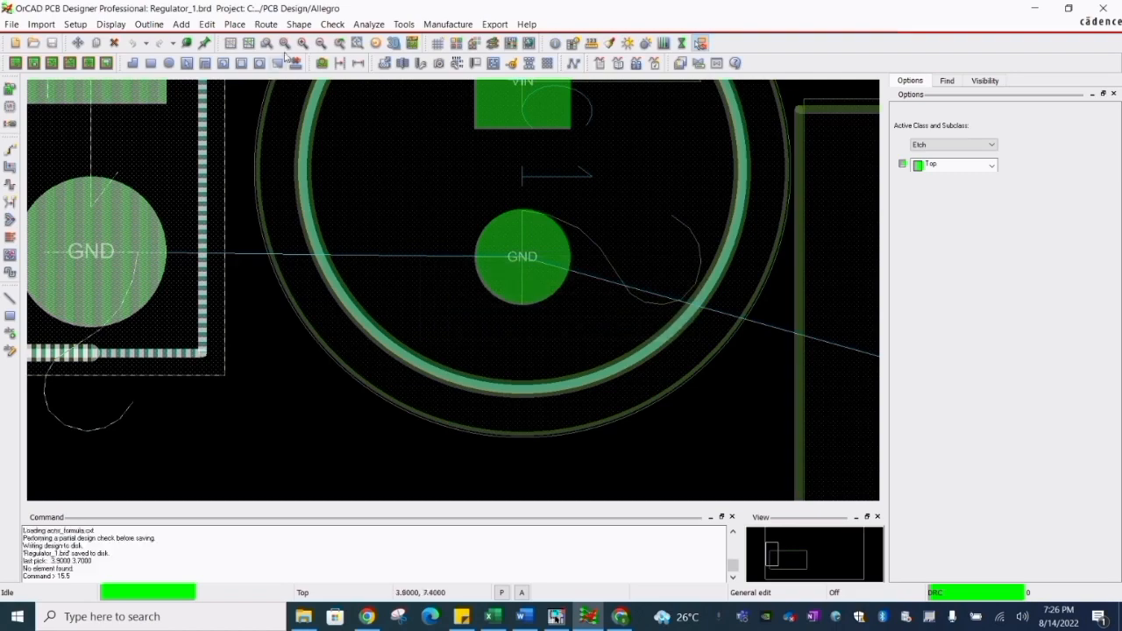
- Route a 0.5 mm GND trace on the top layer from connector J1 to capacitor C1
left_click(11, 148)
left_click(148, 259)
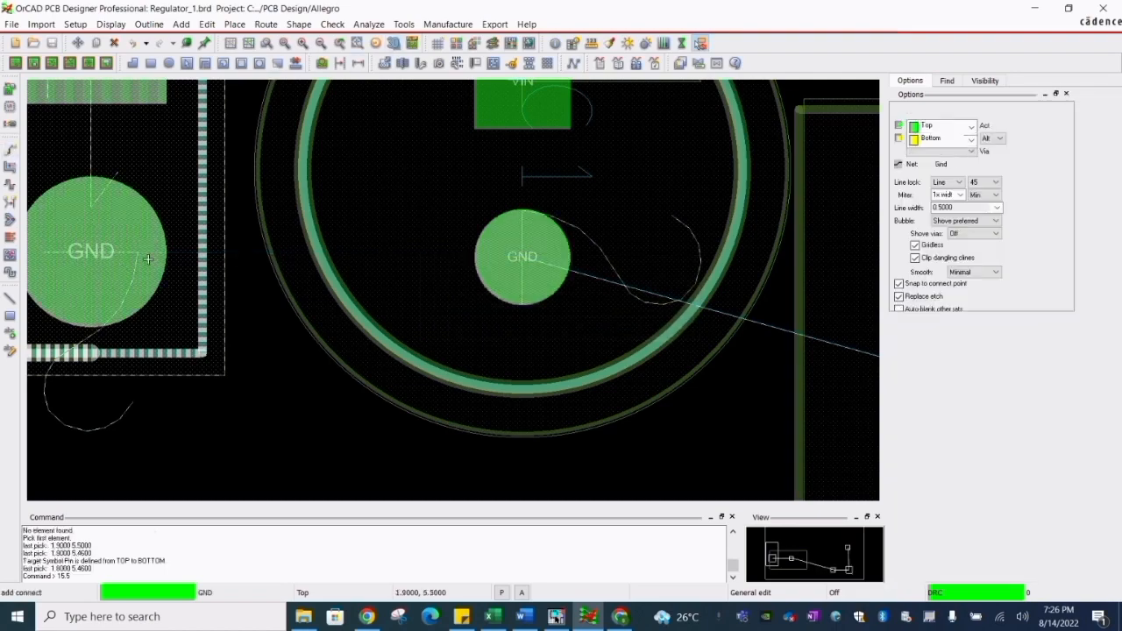
left_click(519, 262)
- Route the GND trace from C1 along the board's lower edge to pin 3 of potentiometer R2
scroll(518, 262, "down", 3)
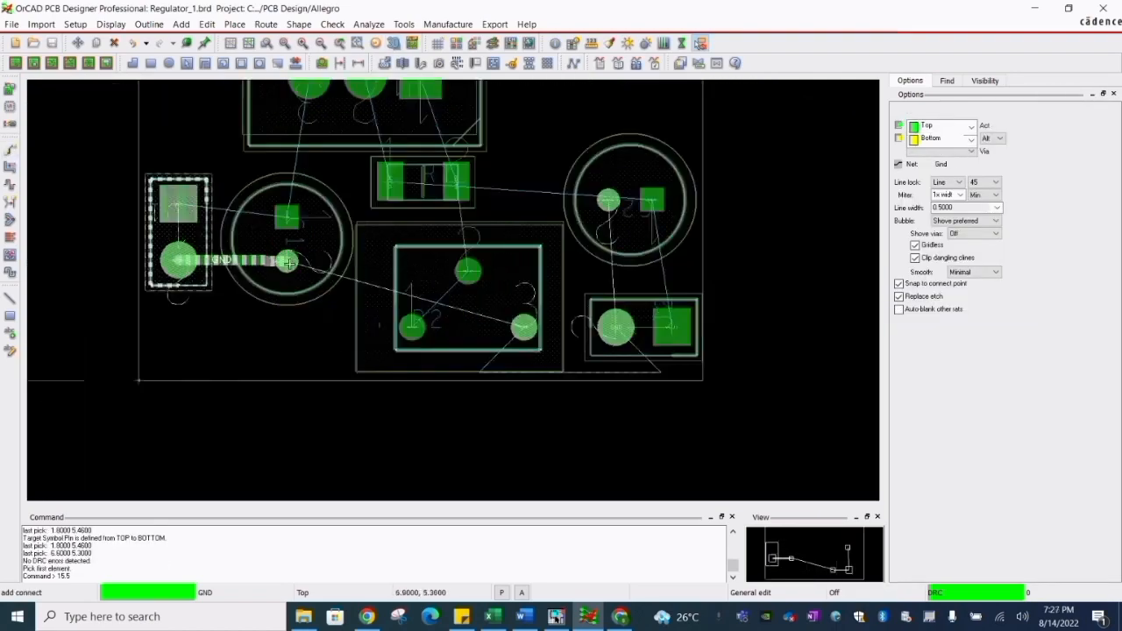
left_click(289, 264)
left_click(338, 328)
scroll(437, 365, "up", 2)
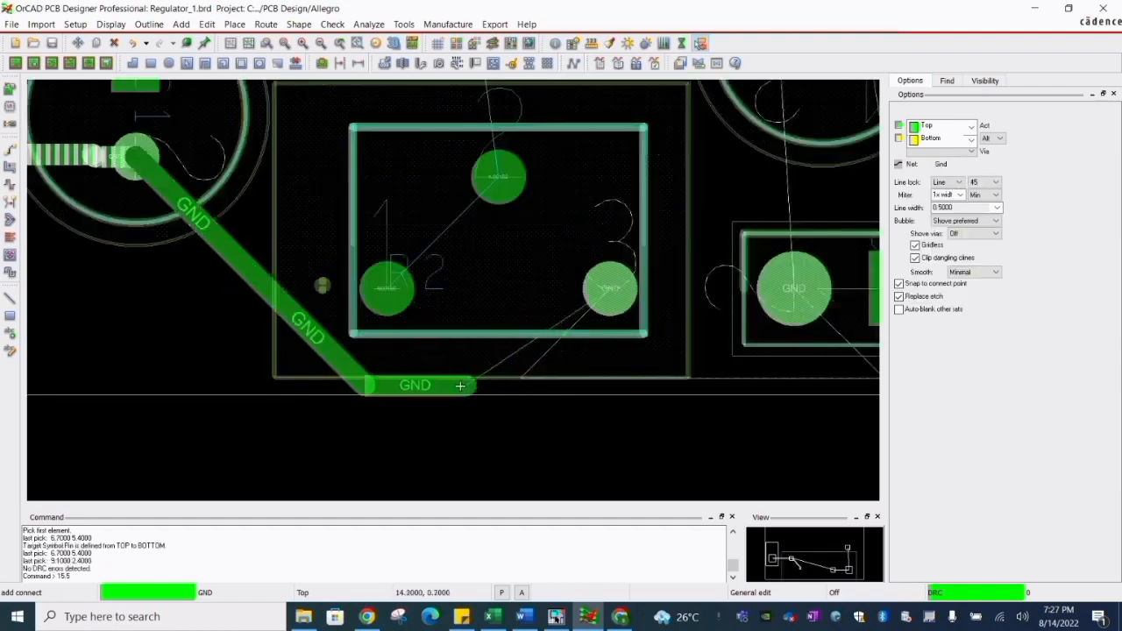
left_click(400, 369)
left_click(605, 330)
left_click(610, 293)
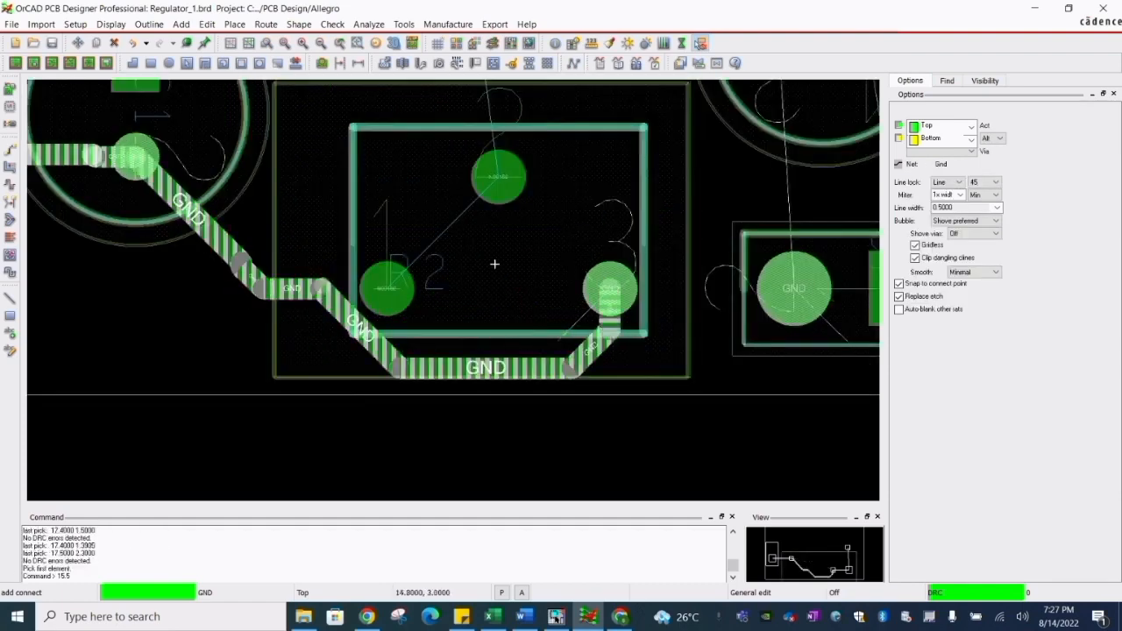
right_click(494, 264)
left_click(519, 262)
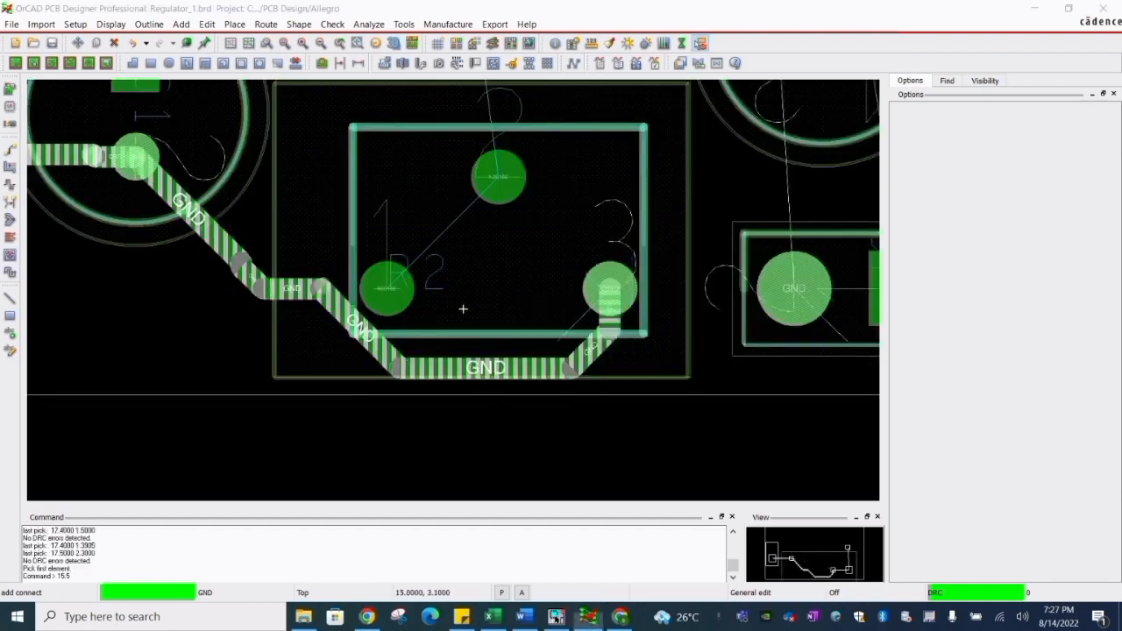
- Slide the diagonal GND segment beside R2 toward C1 to straighten the trace
right_click(370, 339)
left_click(379, 172)
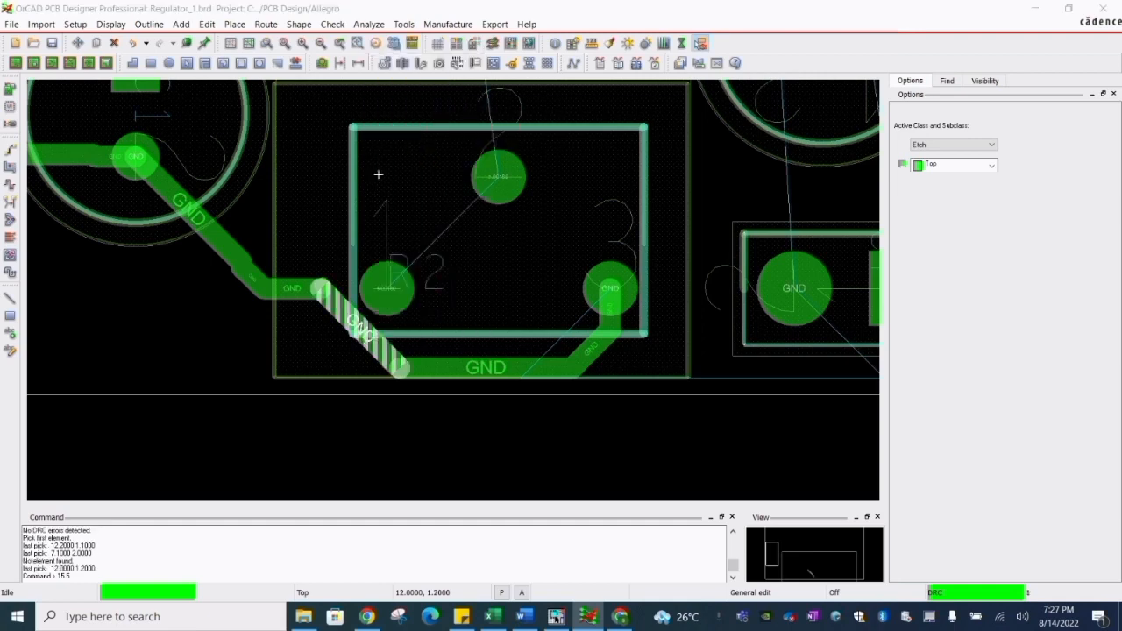
left_click(196, 225)
left_click(170, 313)
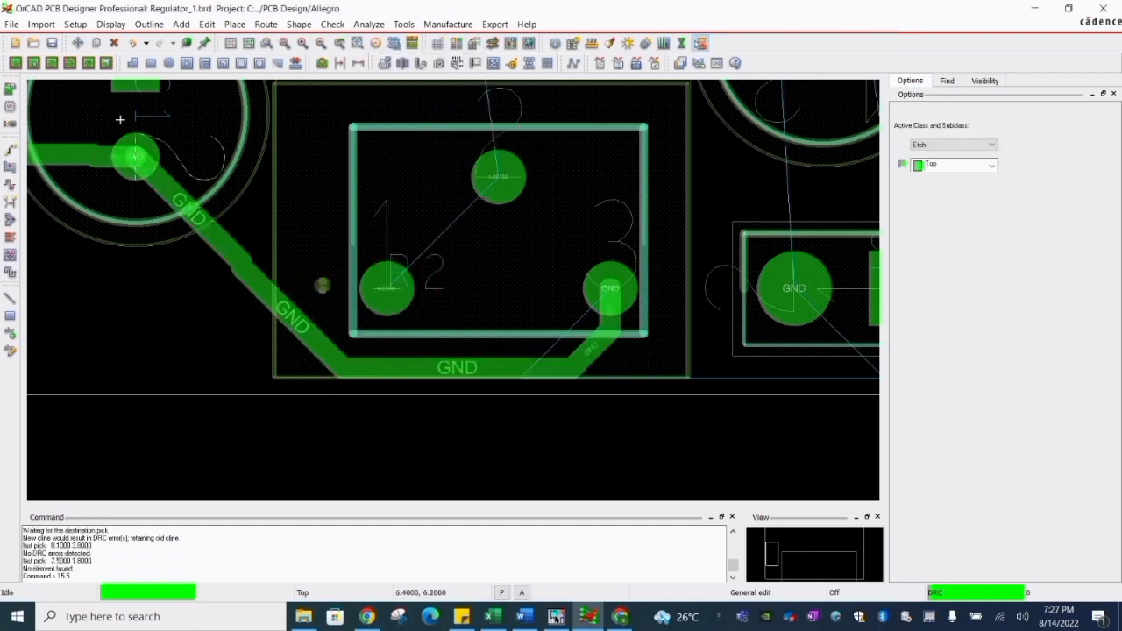
- Route net N00186 between pins 2 and 1 of potentiometer R2 and from resistor R1 to R2's pin 2
left_click(10, 149)
left_click(498, 176)
left_click(386, 287)
scroll(460, 239, "down", 1)
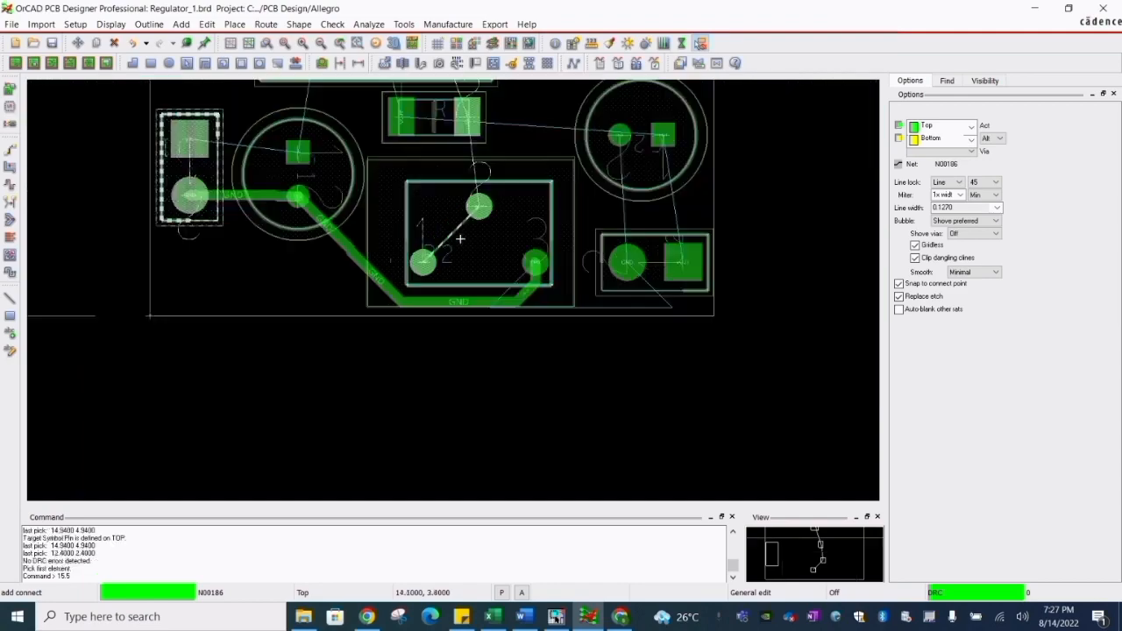
left_click(468, 118)
left_click(481, 203)
- Route net N00186 from pin 1 of regulator U1 to resistor R1 and finish the routing command
scroll(481, 207, "up", 1)
scroll(477, 223, "down", 2)
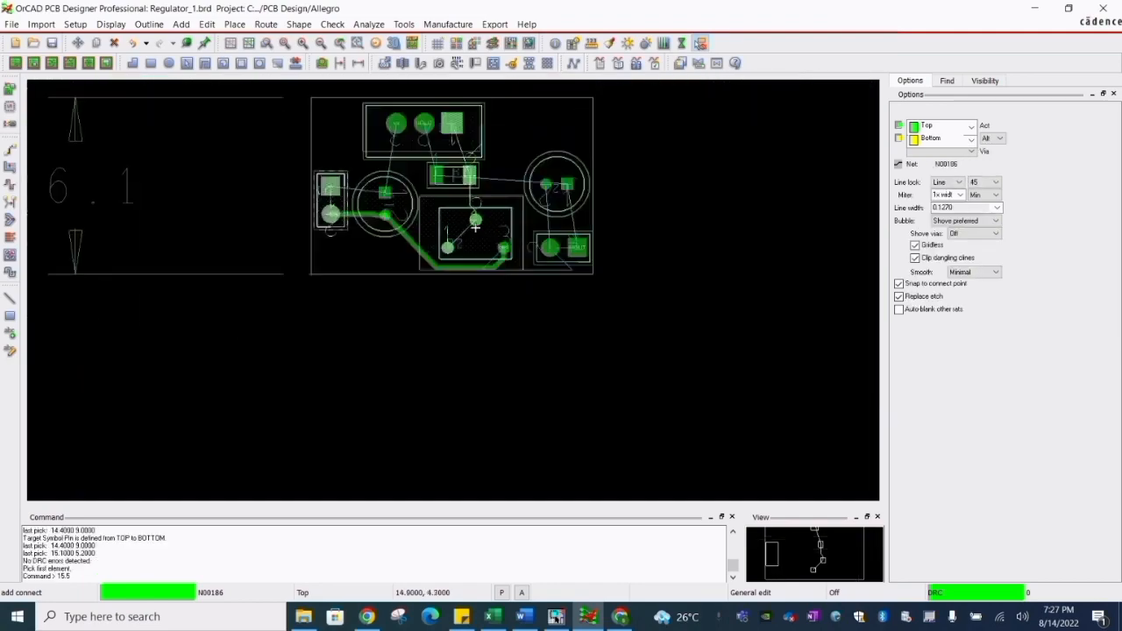
scroll(463, 124, "up", 1)
left_click(432, 130)
left_click(439, 127)
left_click(471, 161)
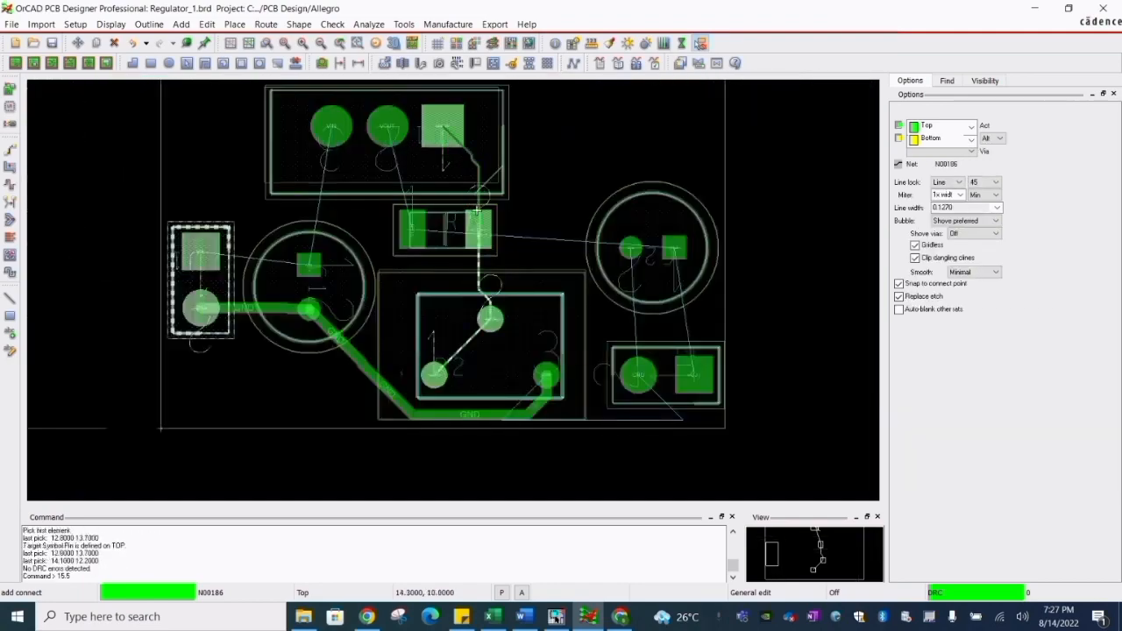
left_click(478, 216)
right_click(548, 187)
left_click(567, 195)
- Route the VIN net from connector J1 to C1 and from pin 3 of regulator U1 to C1
left_click(11, 151)
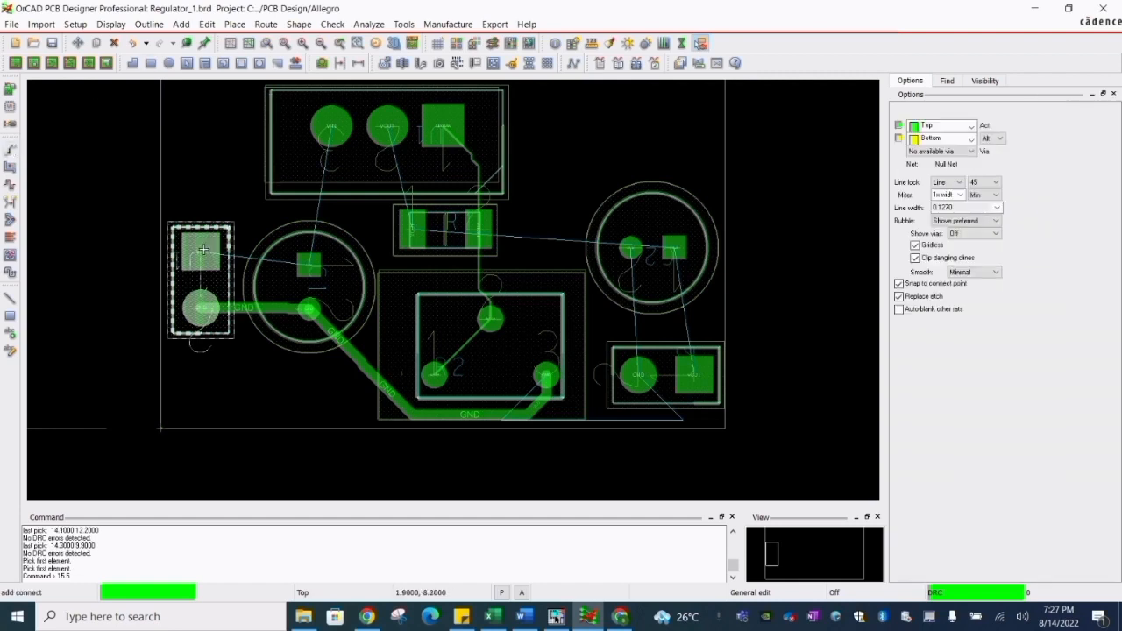
left_click(331, 123)
left_click(333, 118)
left_click(312, 192)
left_click(309, 262)
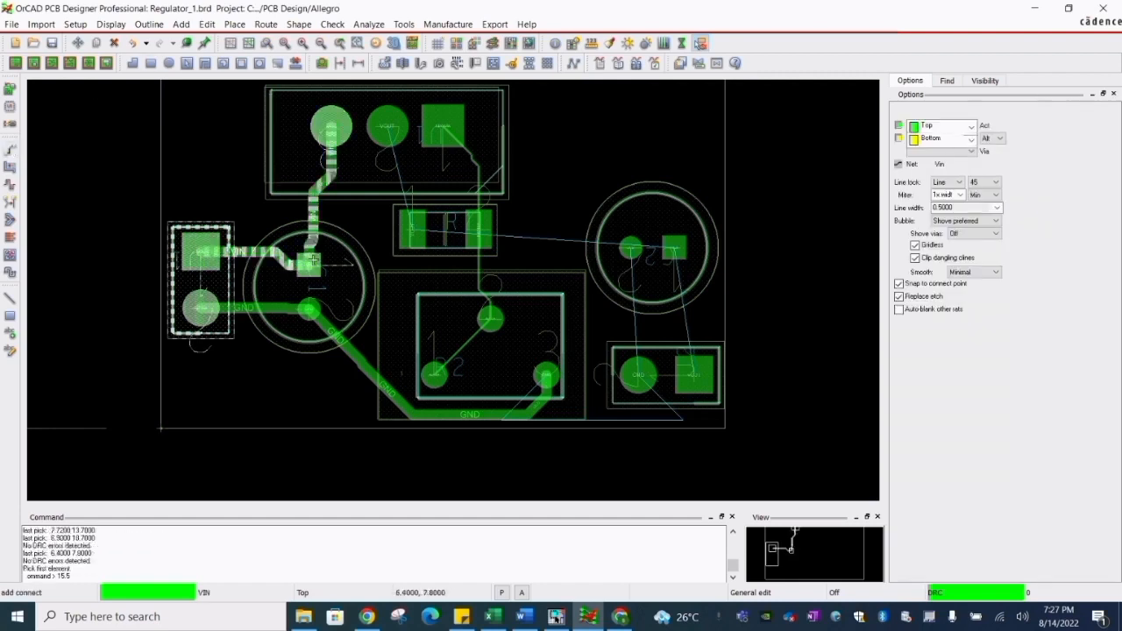
- Route the VOUT net from pin 2 of regulator U1 to the nearest pad of resistor R1
left_click(387, 127)
left_click(387, 217)
left_click(407, 230)
- Route the GND net from capacitor C2 to connector J2 and from R2's pin 3 to J2
left_click(631, 250)
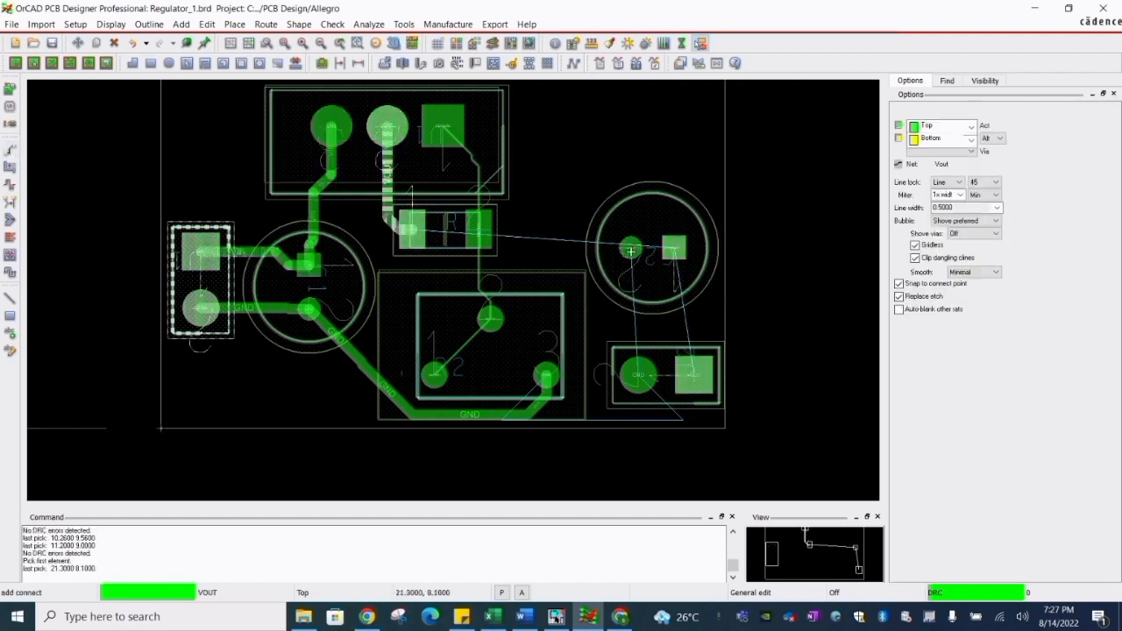
left_click(638, 375)
scroll(551, 391, "up", 1)
left_click(547, 361)
left_click(721, 357)
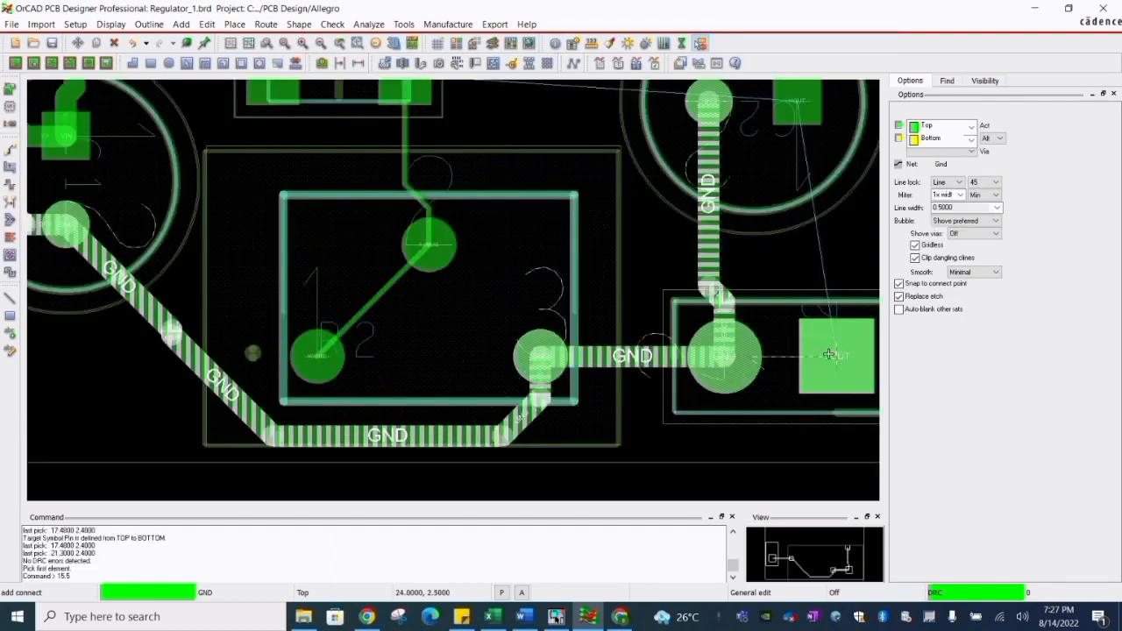
- Route the VOUT net from connector J2 to capacitor C2 and finish the routing command
left_click(836, 356)
left_click(802, 109)
scroll(448, 301, "down", 1)
scroll(490, 168, "up", 1)
scroll(490, 169, "down", 1)
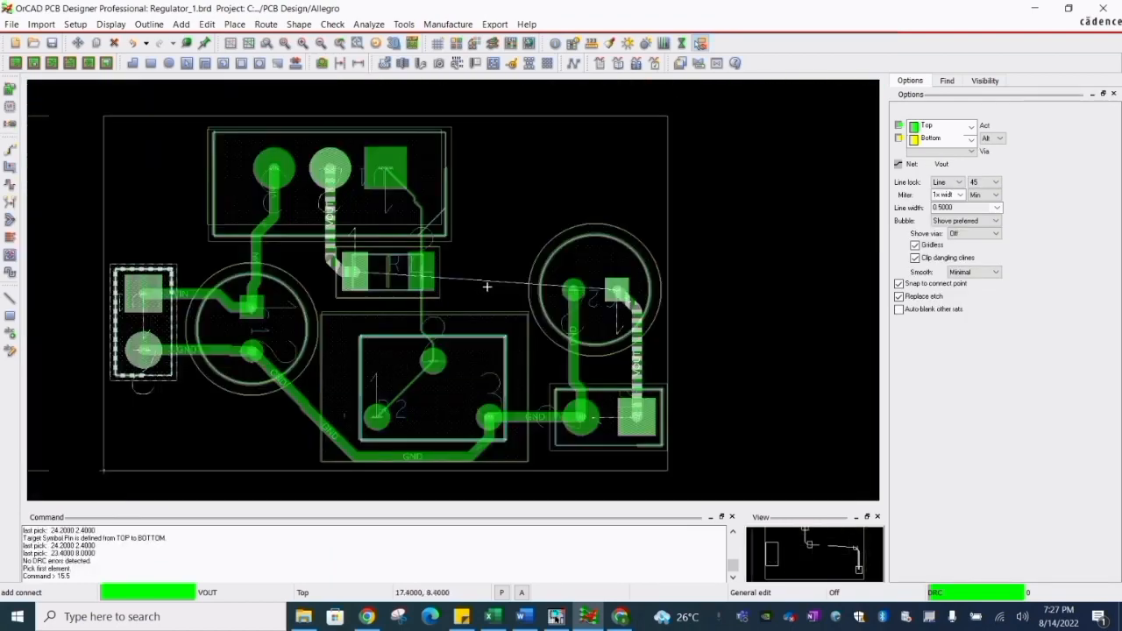
right_click(491, 223)
left_click(508, 230)
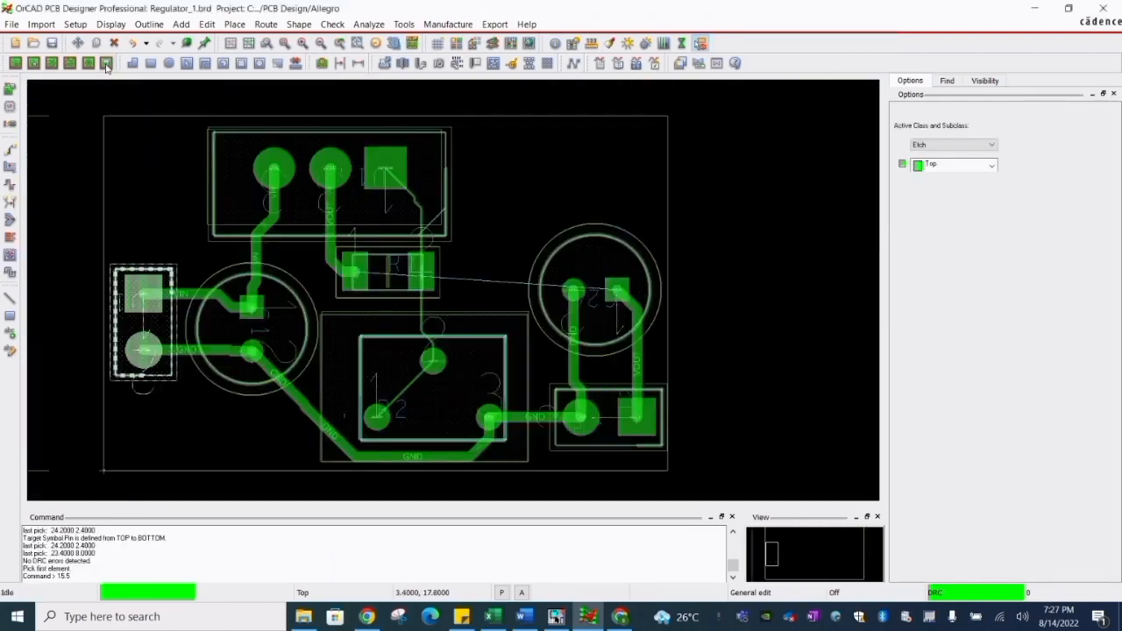
- Route the remaining VOUT connection from pin 2 of U1 along the board's upper edge and down to C2
left_click(11, 149)
left_click(330, 169)
left_click(335, 134)
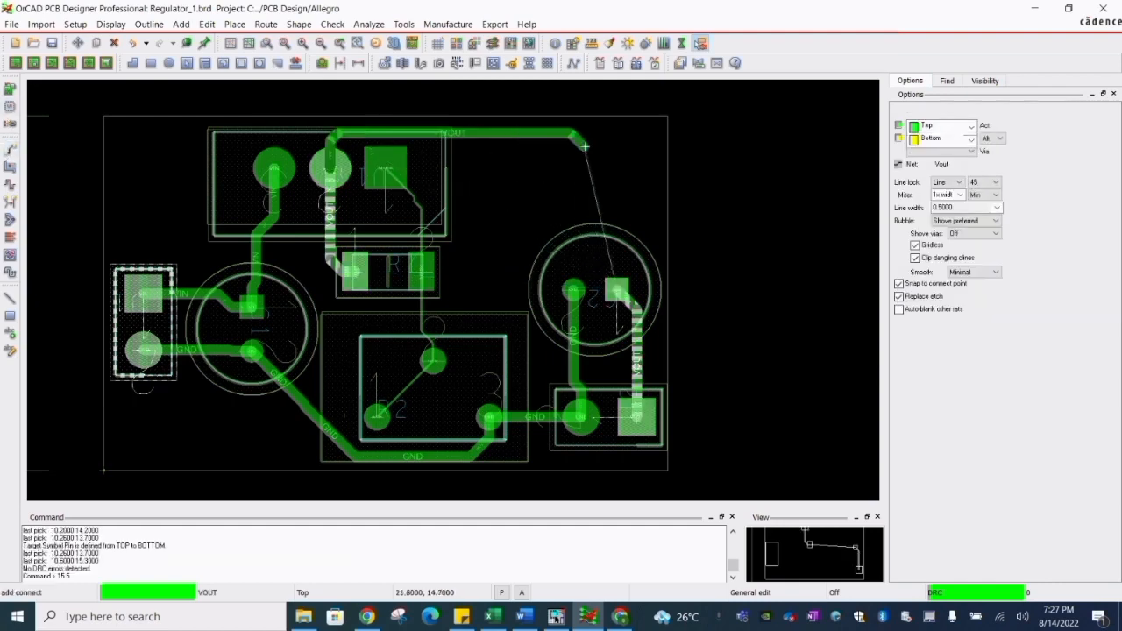
left_click(583, 147)
left_click(612, 172)
left_click(615, 285)
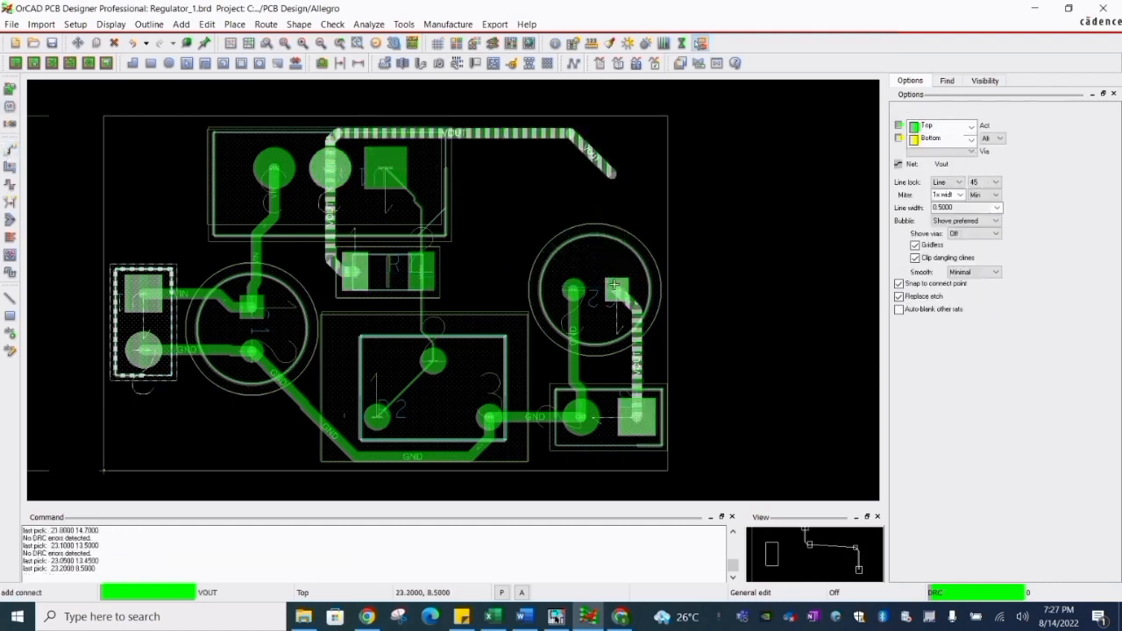
right_click(561, 207)
left_click(578, 212)
- Save the routed board, overwriting the existing Regulator_1.brd file
key("ctrl+s")
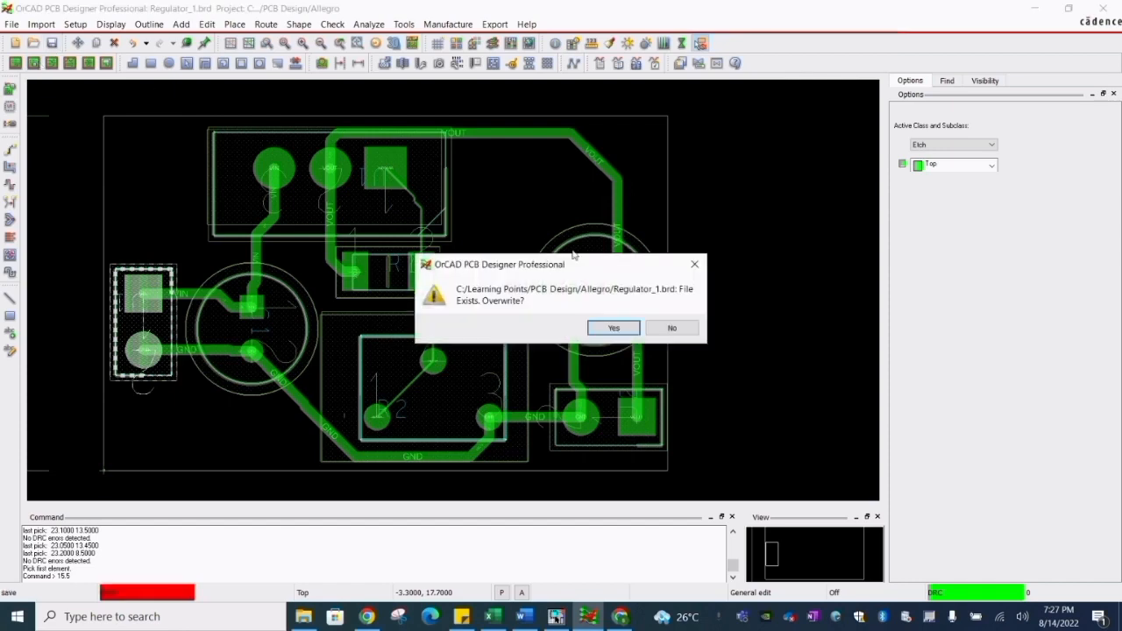
left_click(613, 328)
left_click(511, 195)
scroll(510, 194, "down", 2)
left_click(205, 108)
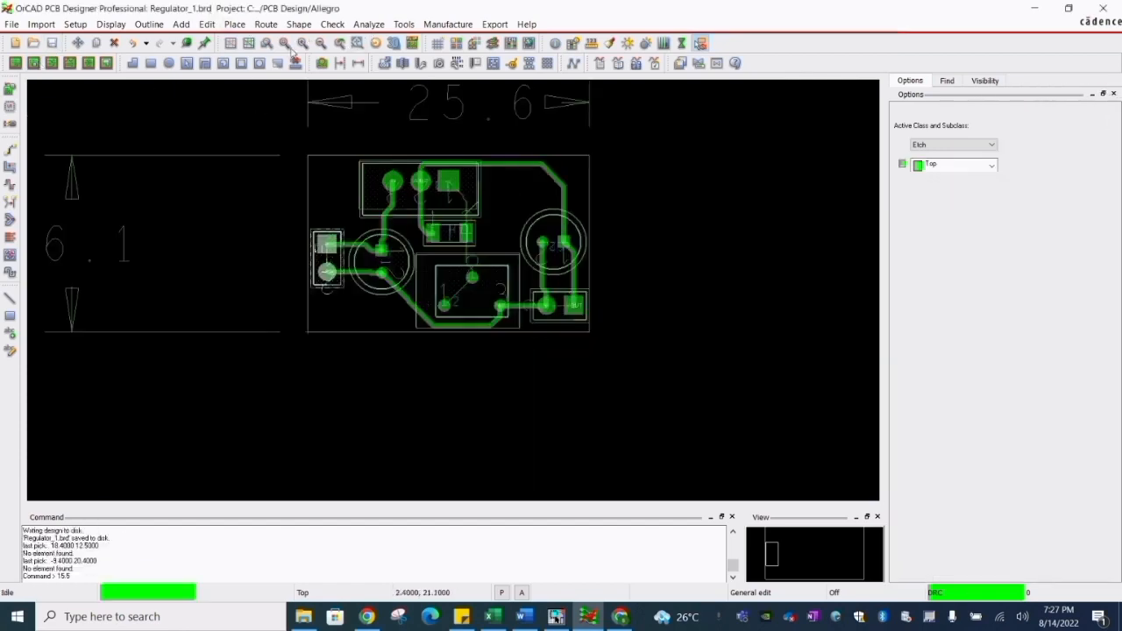
- Open the design status, update the DRC check and close the status dialog
left_click(332, 24)
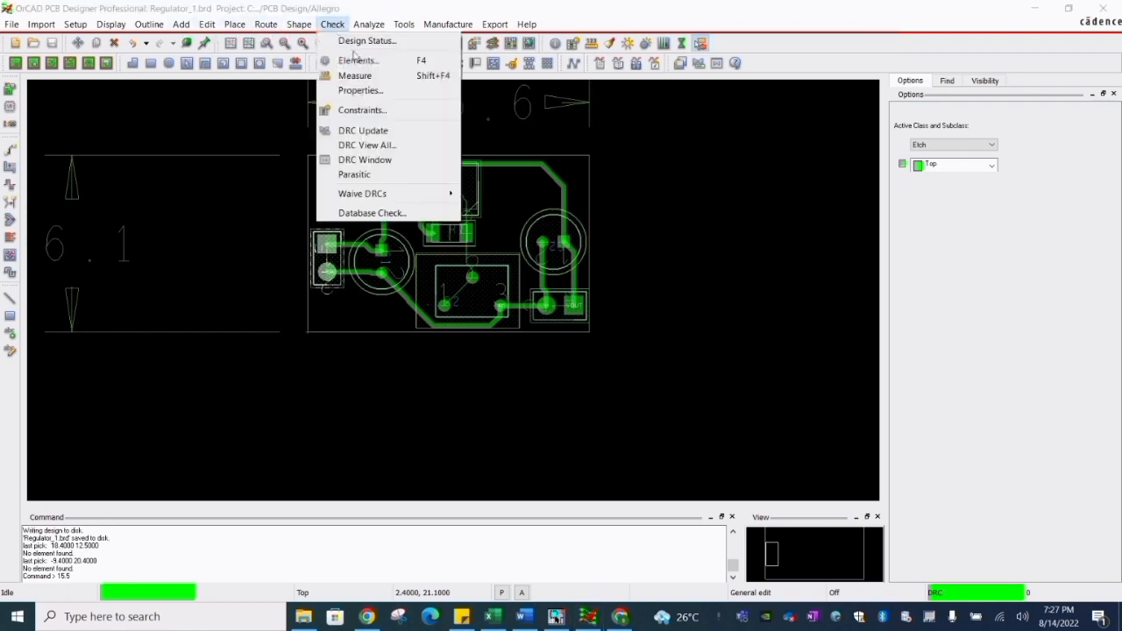
left_click(351, 40)
left_click(589, 333)
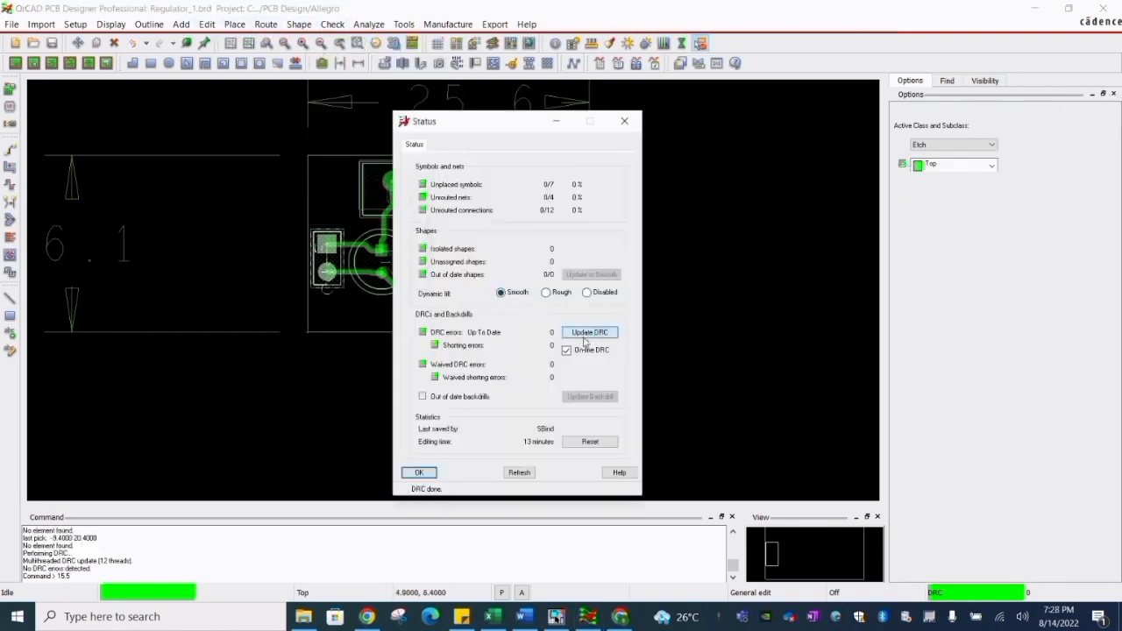
left_click(419, 473)
scroll(456, 198, "up", 3)
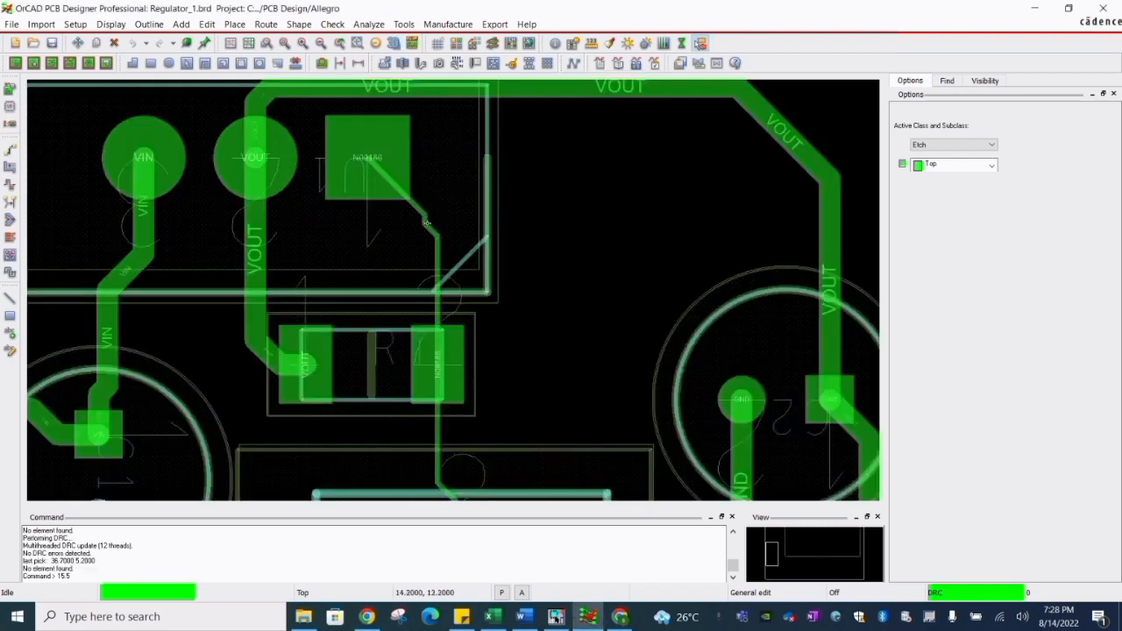
- Slide the bent segment of the N00186 trace below pin 1 of U1 so the small jog is straightened out
right_click(427, 216)
left_click(473, 430)
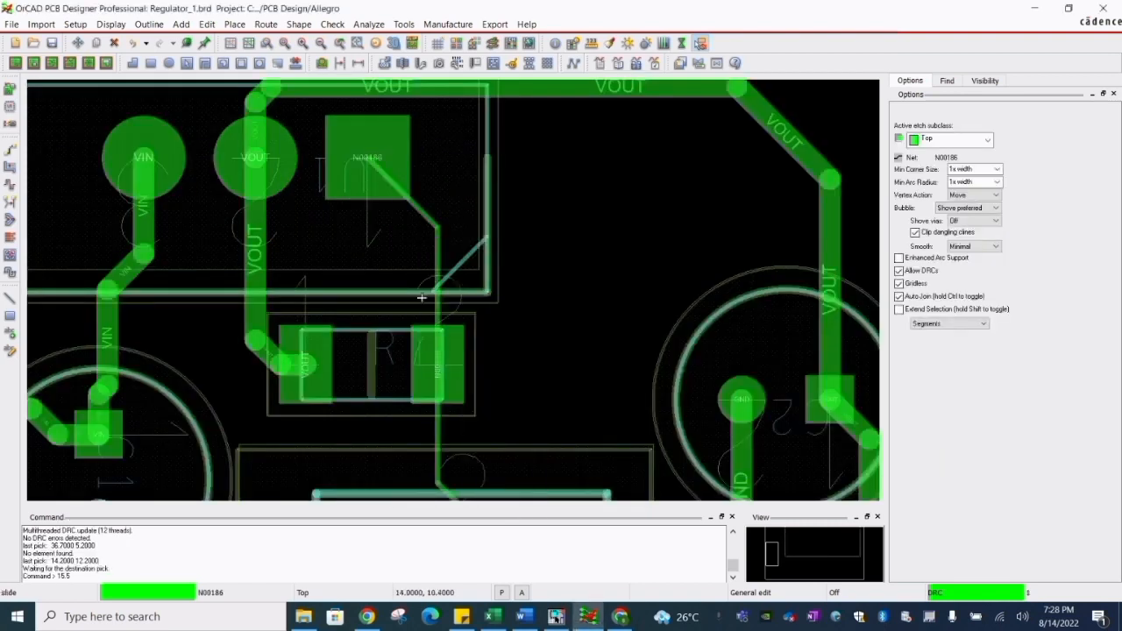
left_click(441, 239)
left_click(574, 203)
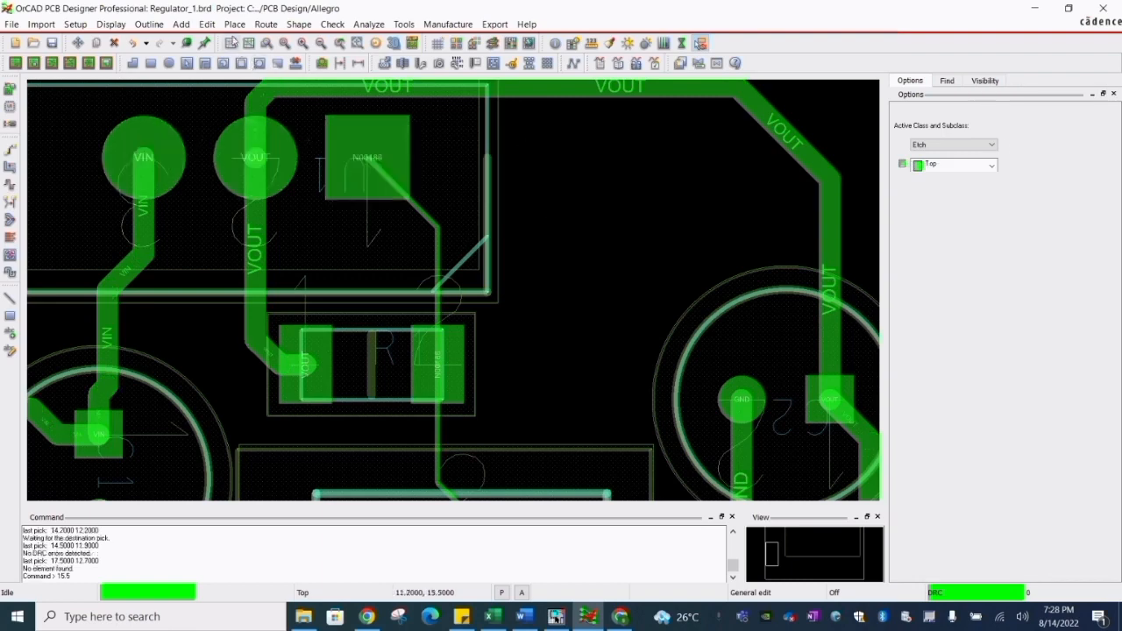
- Review and accept the display settings in the design parameters, and save the board over the existing Regulator_1.brd
left_click(76, 24)
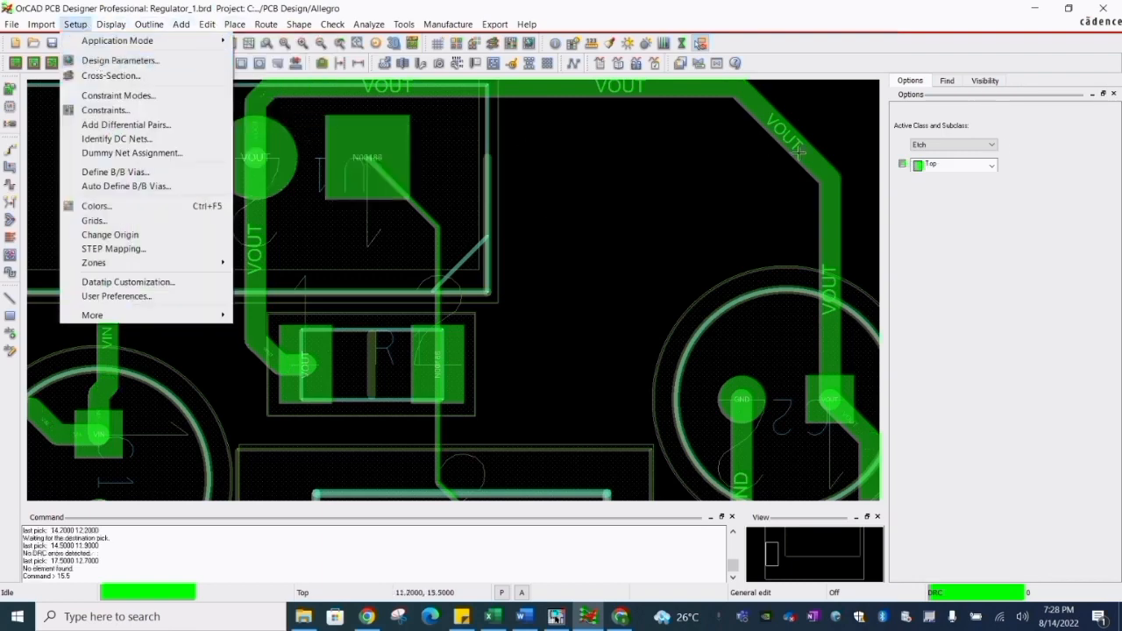
left_click(97, 61)
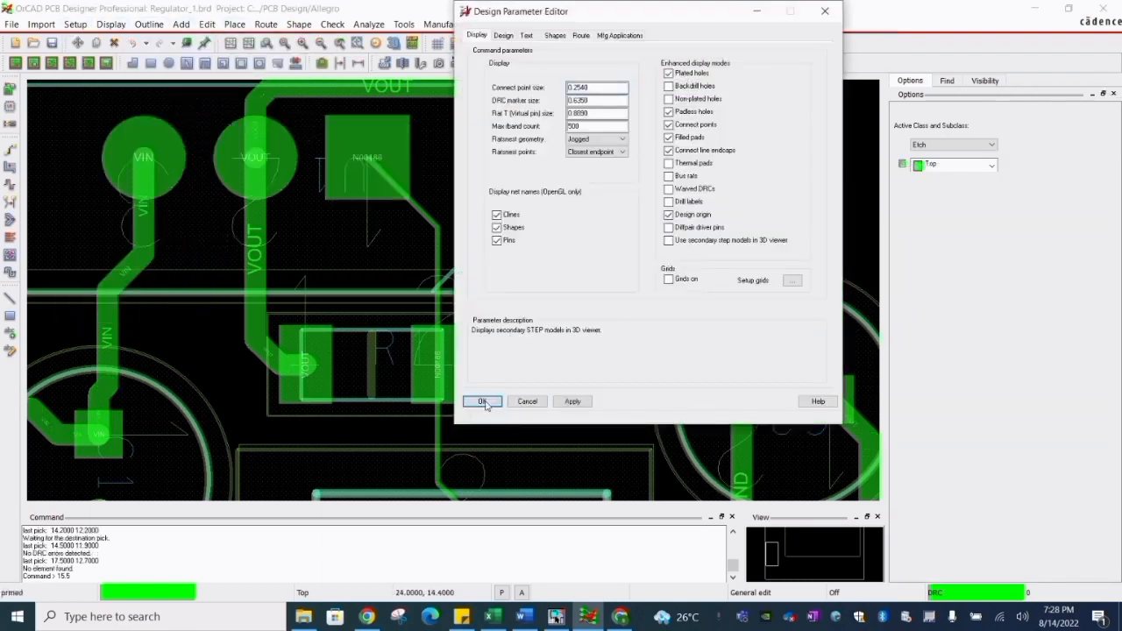
left_click(483, 400)
key("F2")
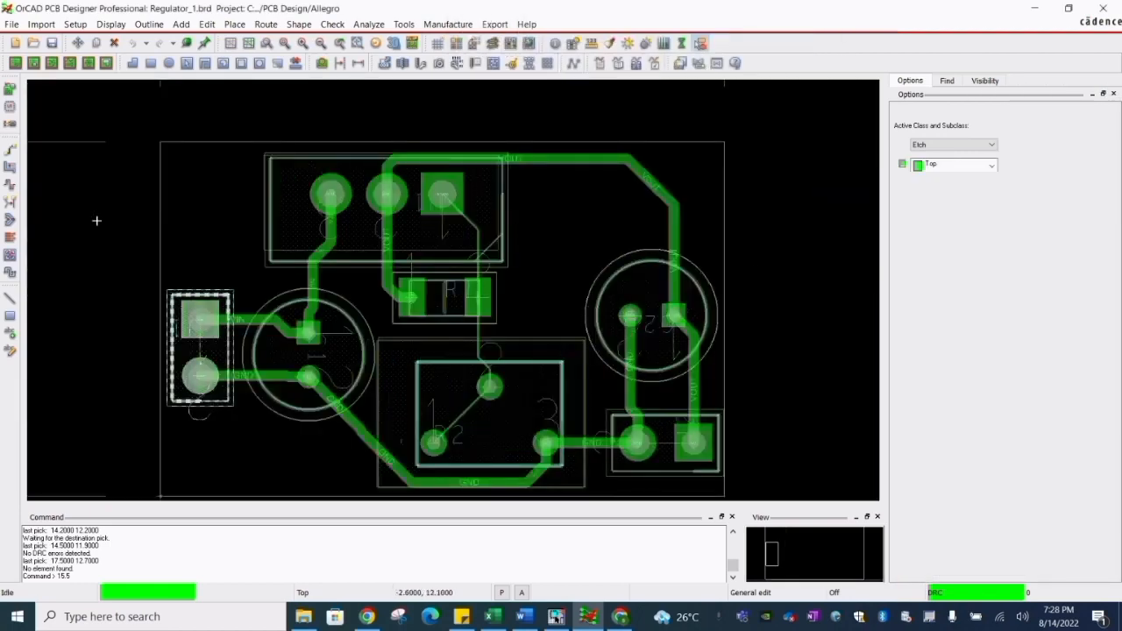
left_click(52, 44)
left_click(611, 326)
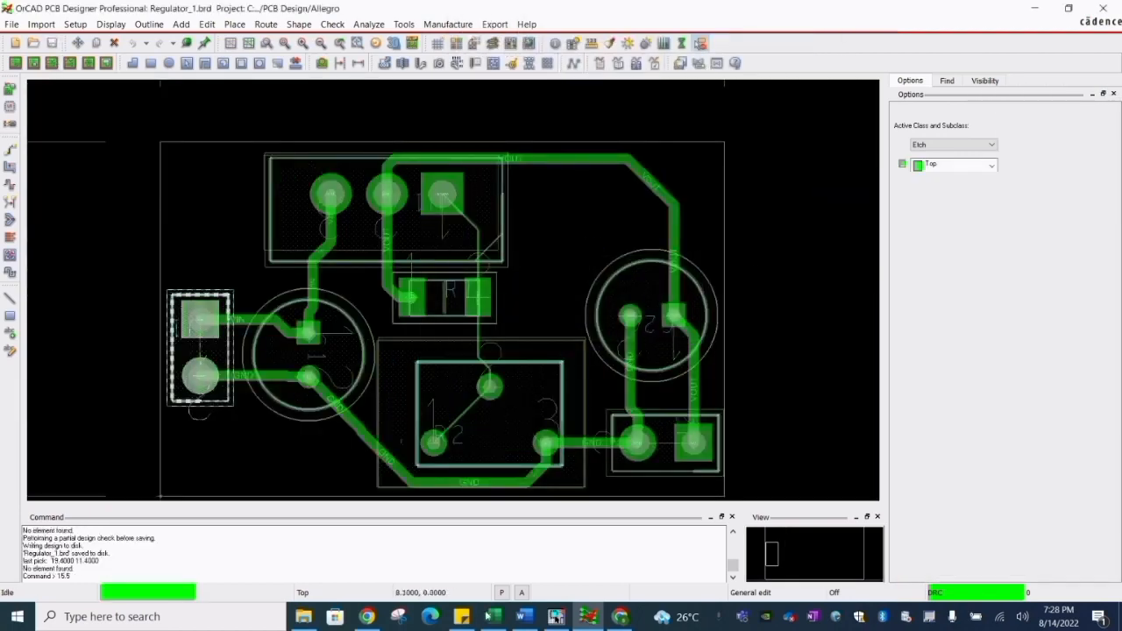
- Look at the schematic in OrCAD Capture, return to the PCB editor and dehighlight connector J1
left_click(555, 617)
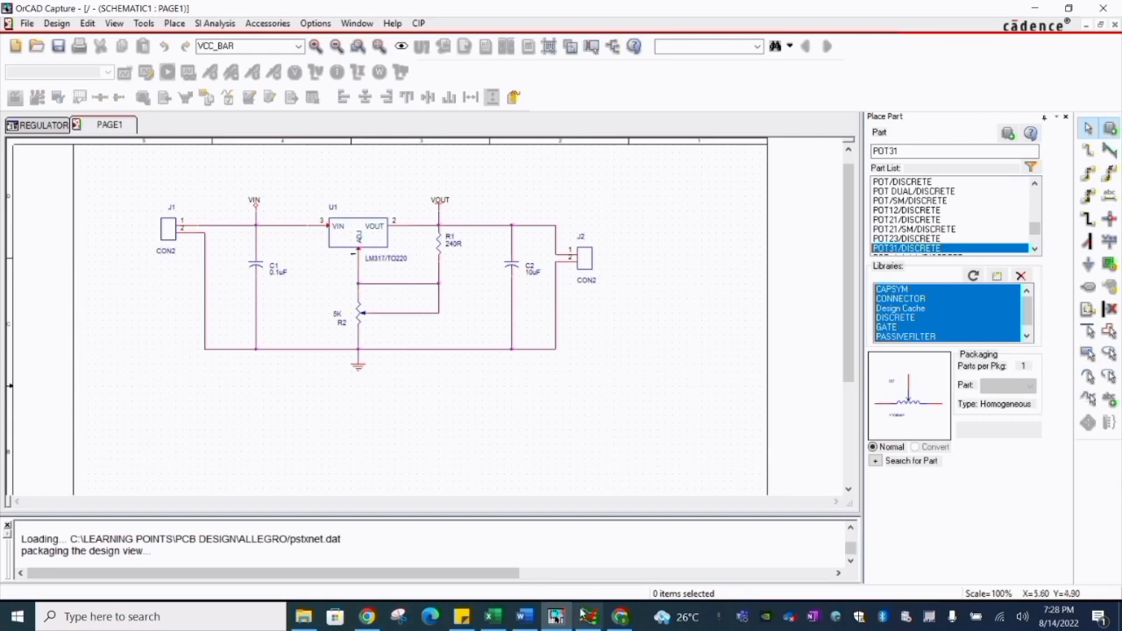
left_click(585, 615)
left_click(201, 242)
right_click(200, 243)
left_click(198, 332)
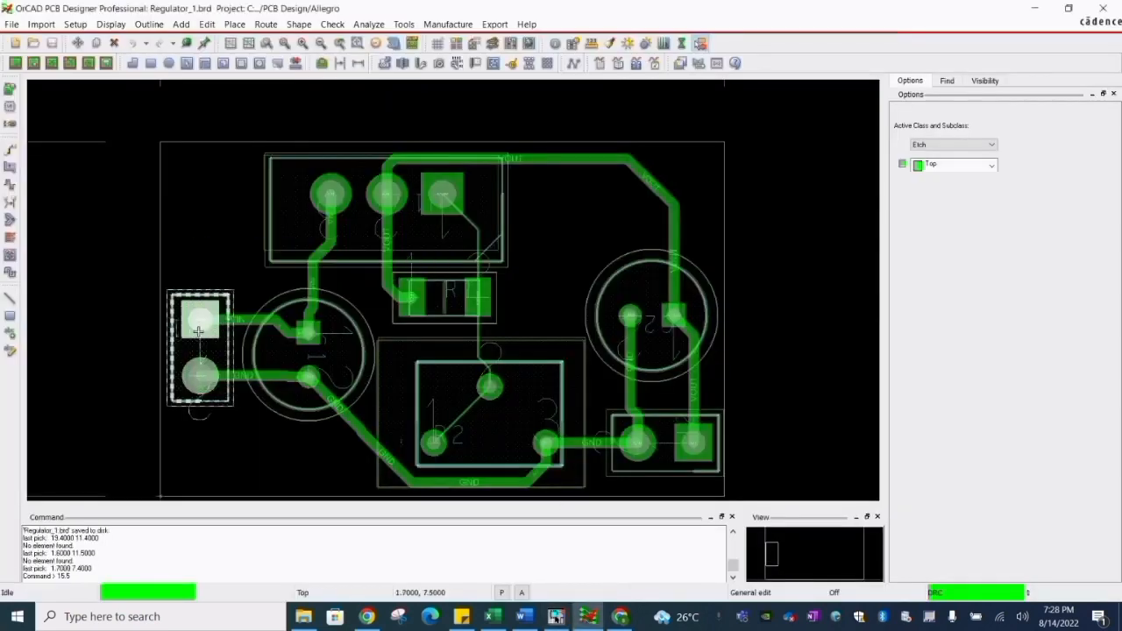
right_click(198, 332)
mouse_move(233, 256)
left_click(378, 356)
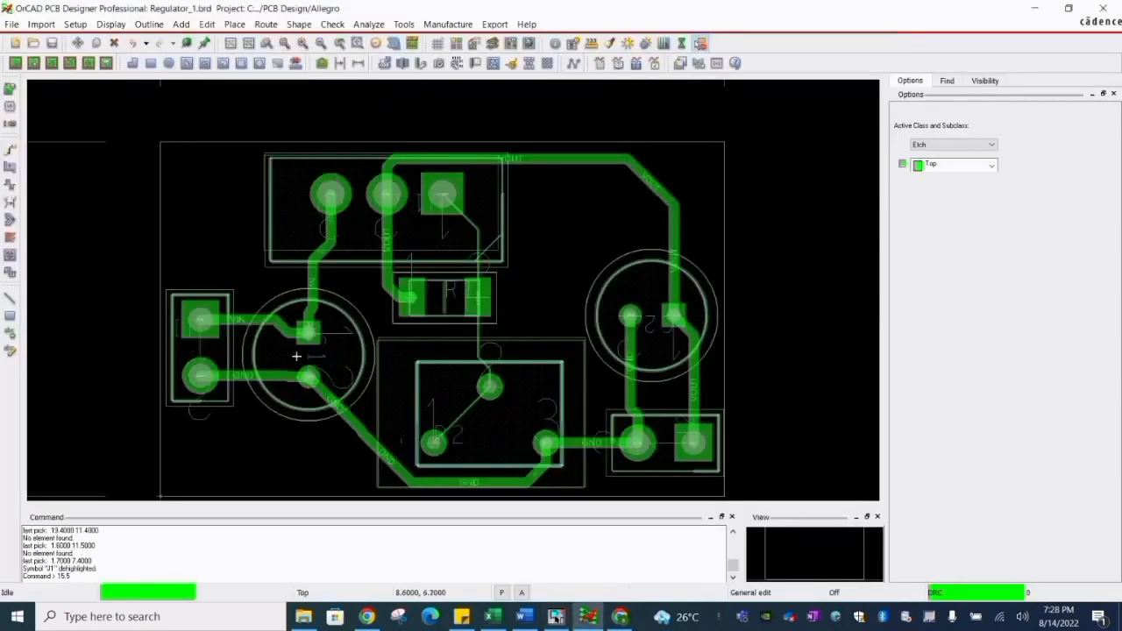
- Save the board again, overwriting the existing Regulator_1.brd file
left_click(216, 254)
left_click(53, 43)
left_click(632, 337)
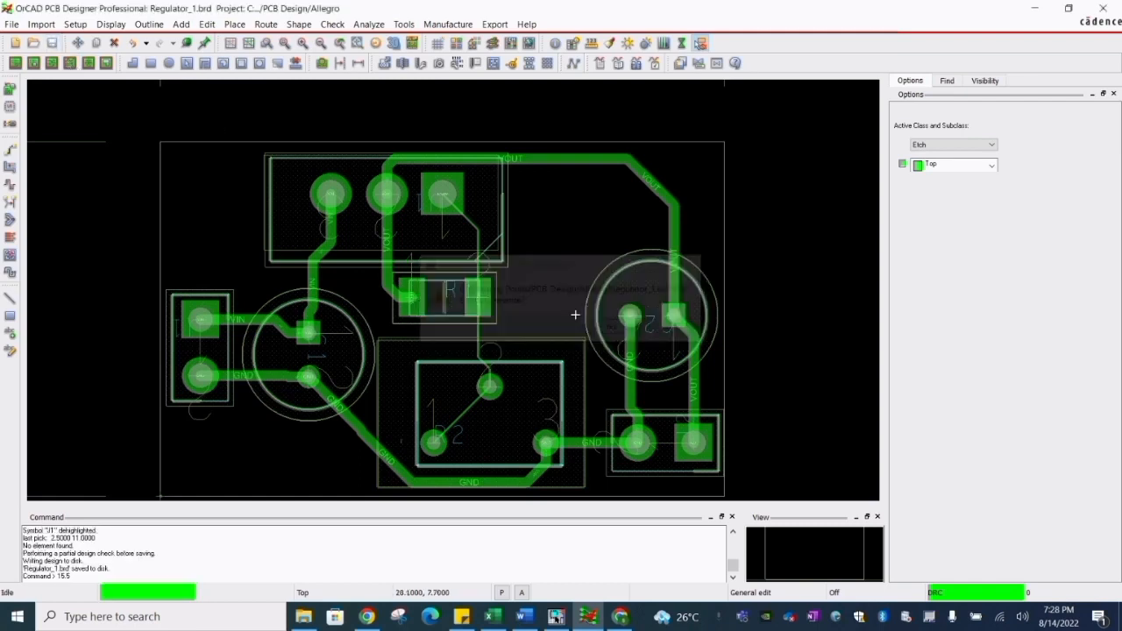
- Start a 0.5000 wide VOUT trace at pin 1 of R1 and place a via just below the pad to change to the bottom layer
scroll(545, 274, "down", 2)
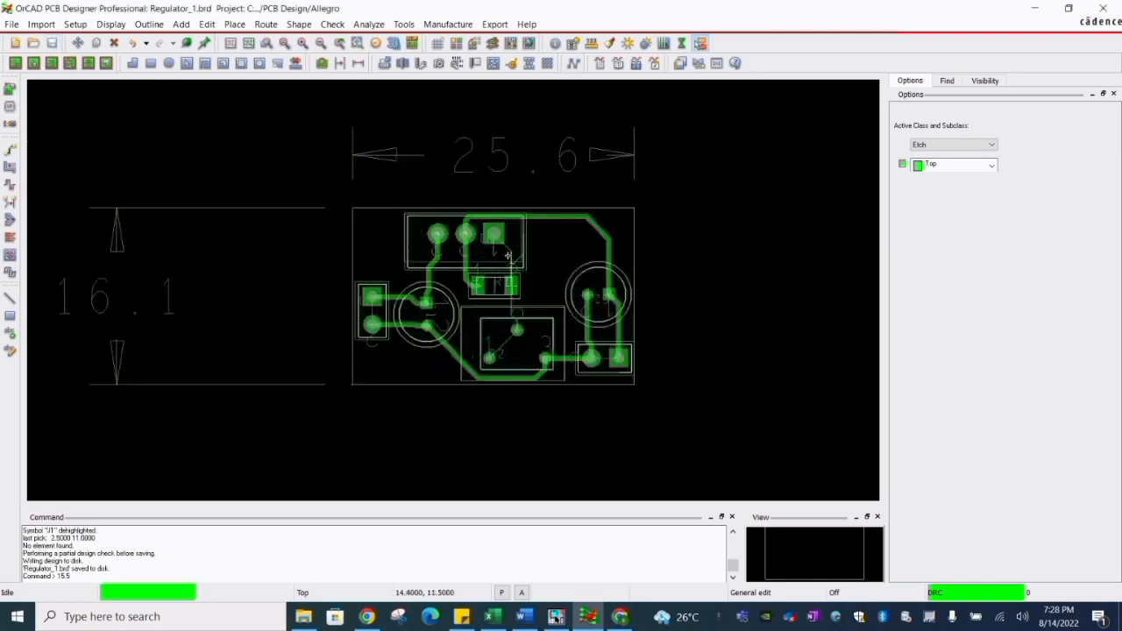
scroll(507, 255, "up", 2)
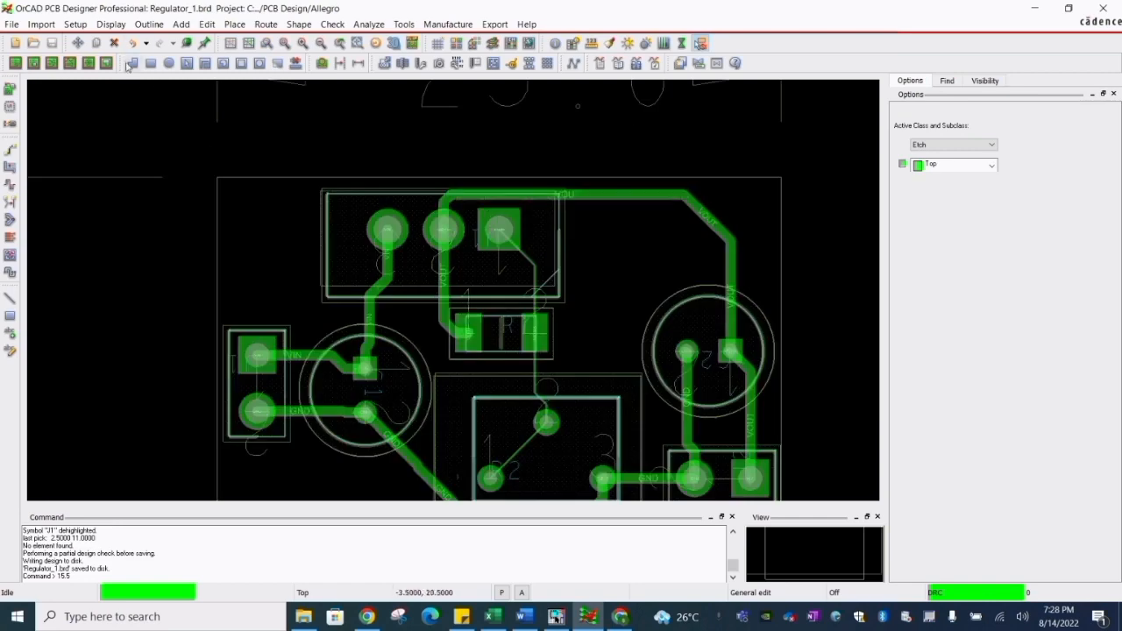
left_click(11, 150)
left_click(468, 332)
scroll(468, 332, "up", 5)
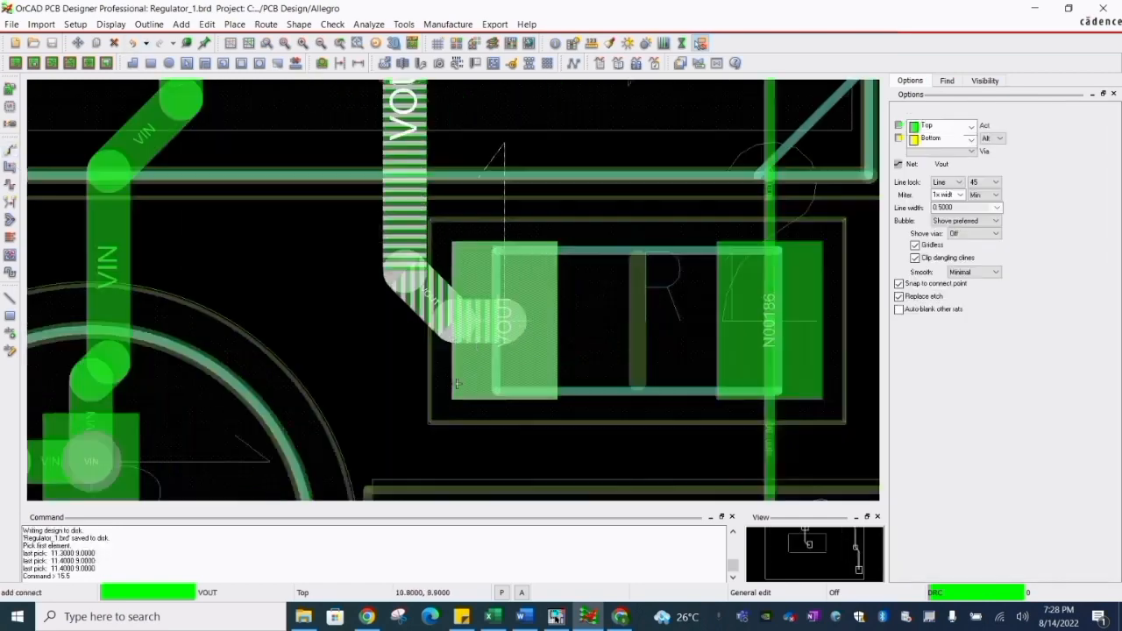
double_click(478, 441)
scroll(478, 443, "down", 3)
scroll(607, 388, "up", 2)
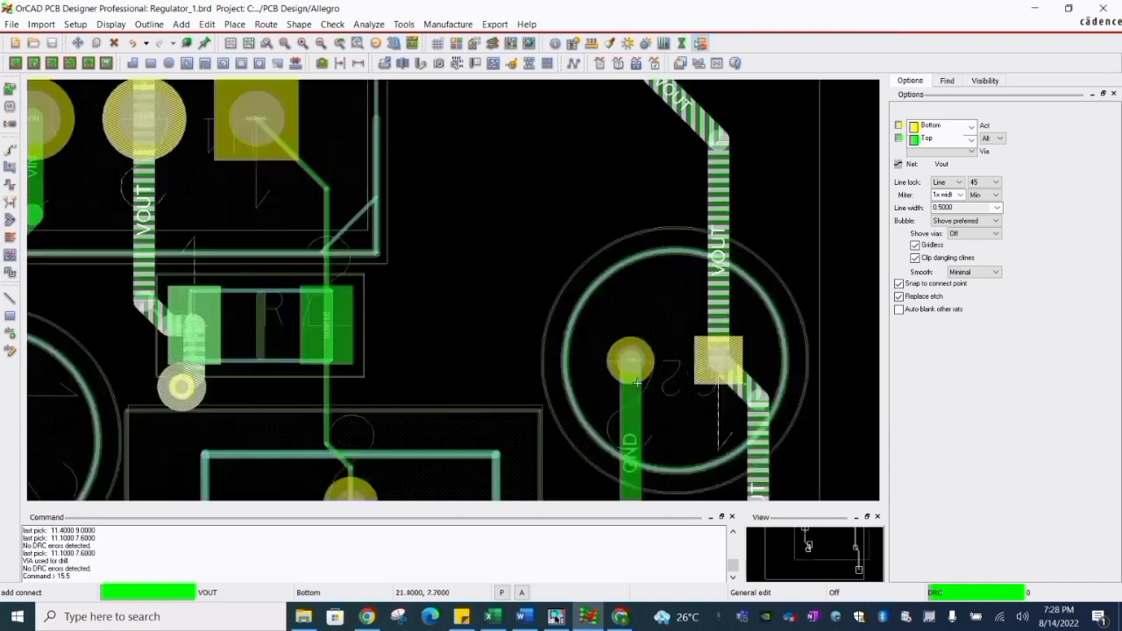
- Route the VOUT trace on the bottom layer from the via below R1 to the square pad of C2 and finish routing
left_click(524, 296)
left_click(707, 308)
left_click(720, 352)
right_click(723, 345)
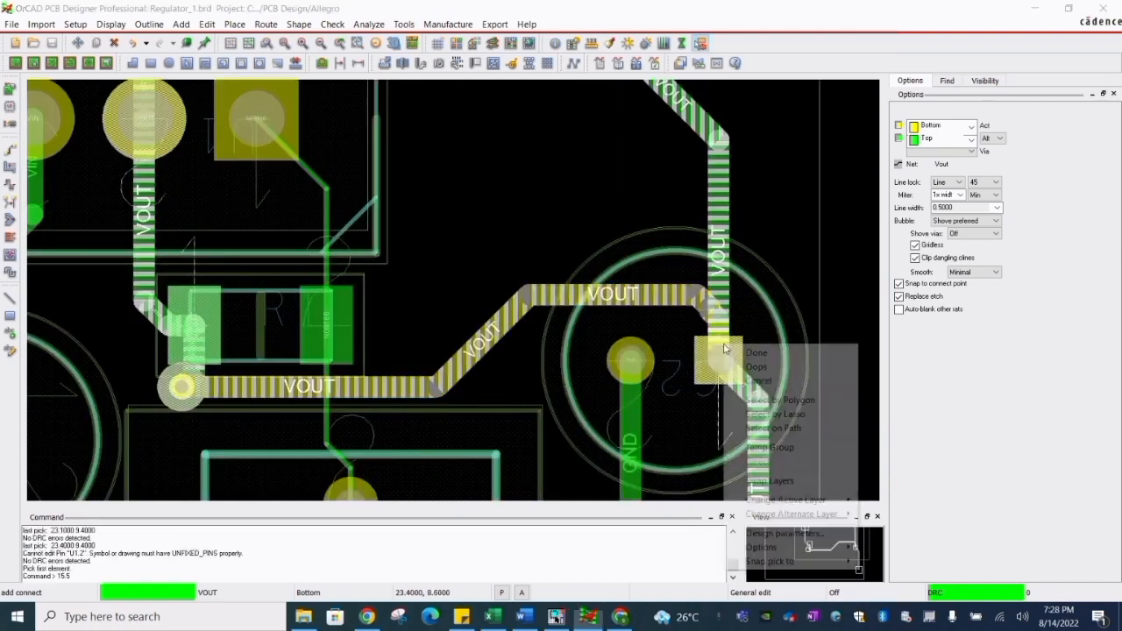
left_click(742, 349)
- Delete the top-layer VOUT trace segments running from pin 2 of U1 along the board's upper edge and down to C2
scroll(671, 342, "down", 2)
right_click(686, 234)
left_click(718, 289)
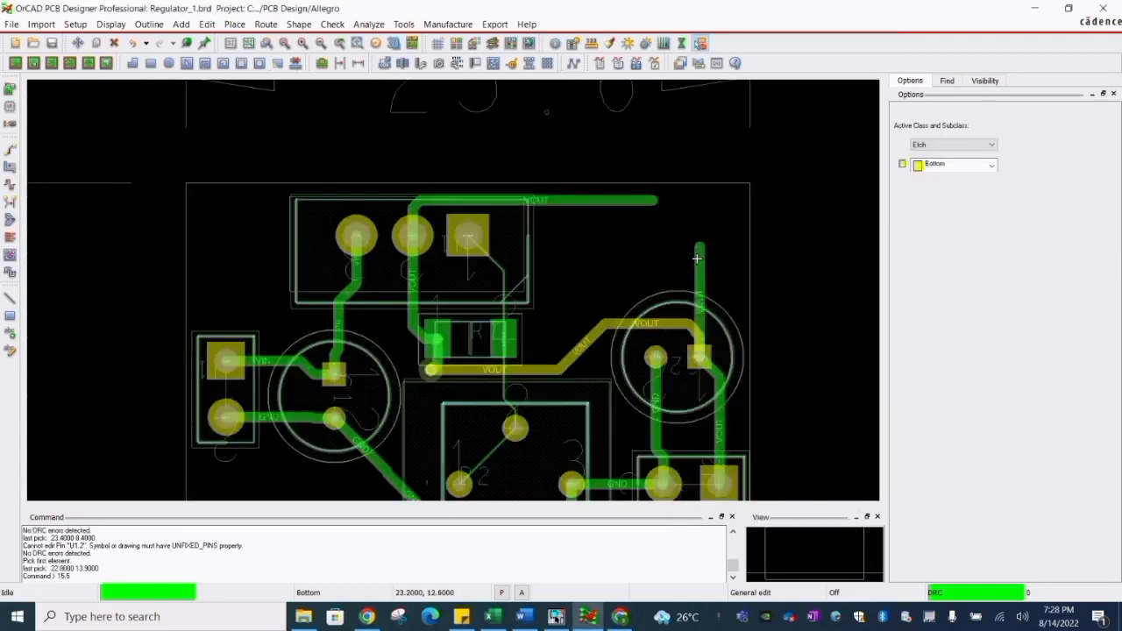
right_click(698, 257)
left_click(733, 312)
right_click(628, 202)
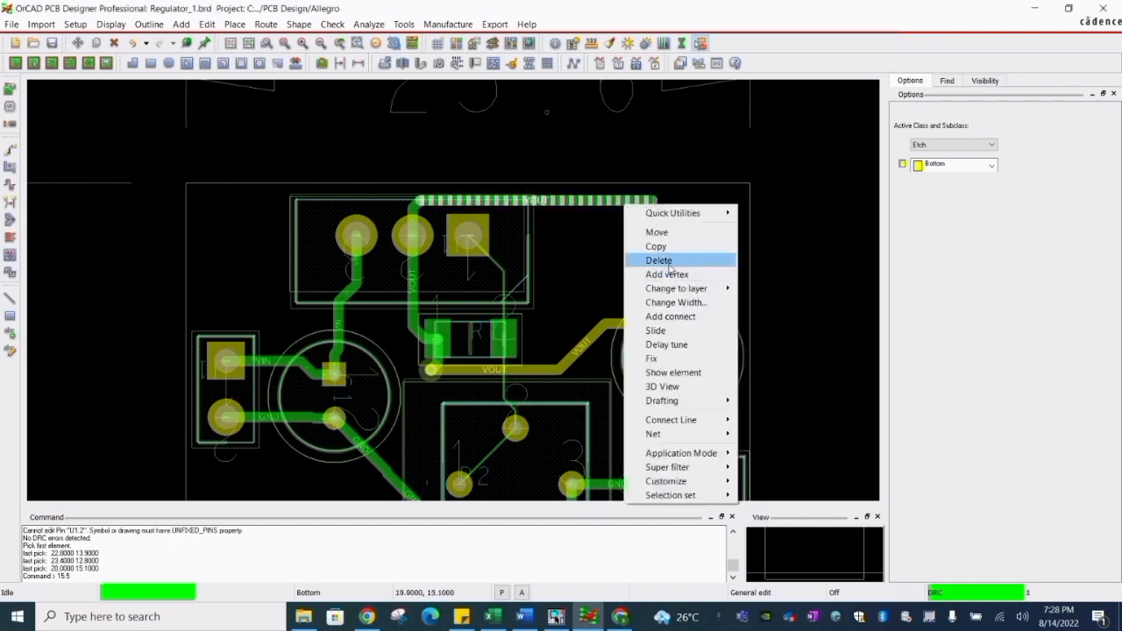
left_click(650, 257)
right_click(418, 201)
left_click(454, 254)
right_click(411, 208)
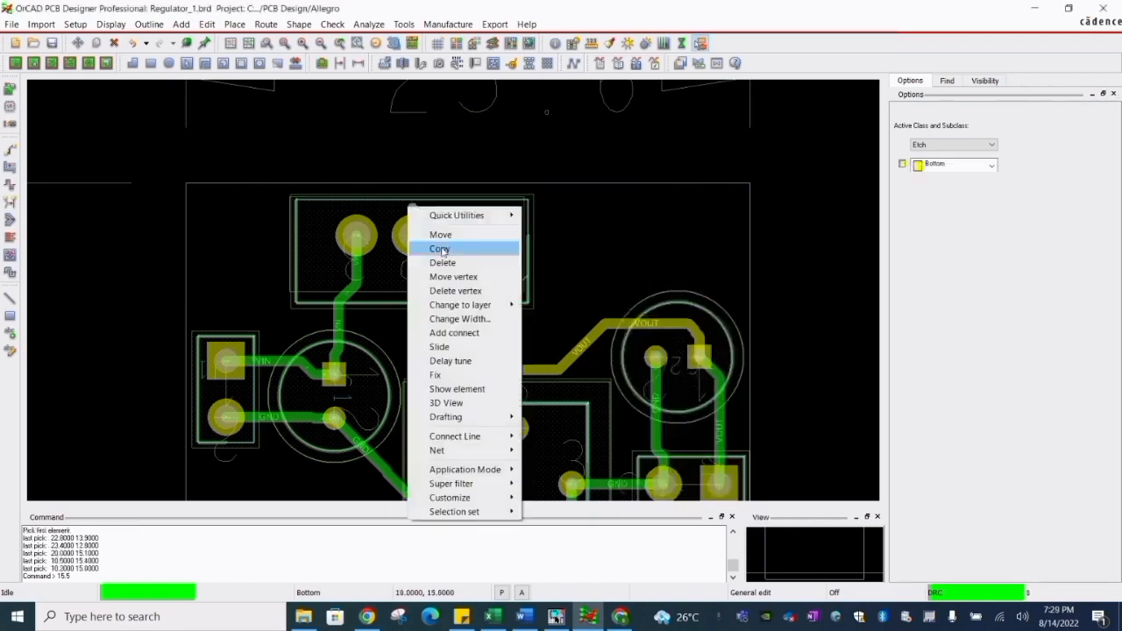
left_click(456, 262)
left_click(10, 149)
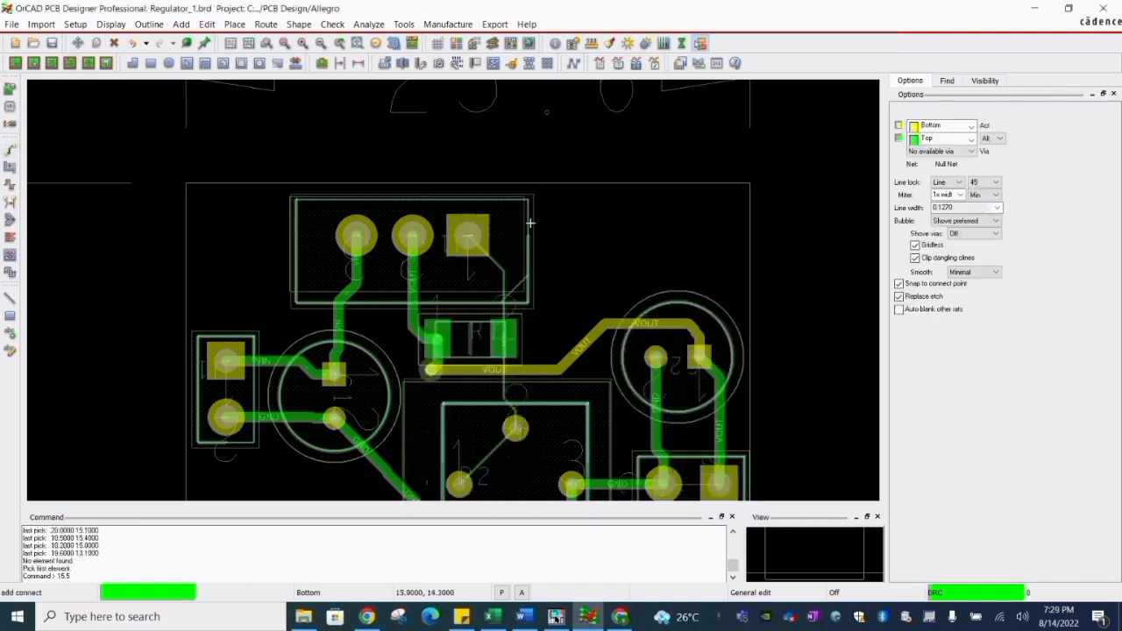
left_click(467, 235)
right_click(565, 237)
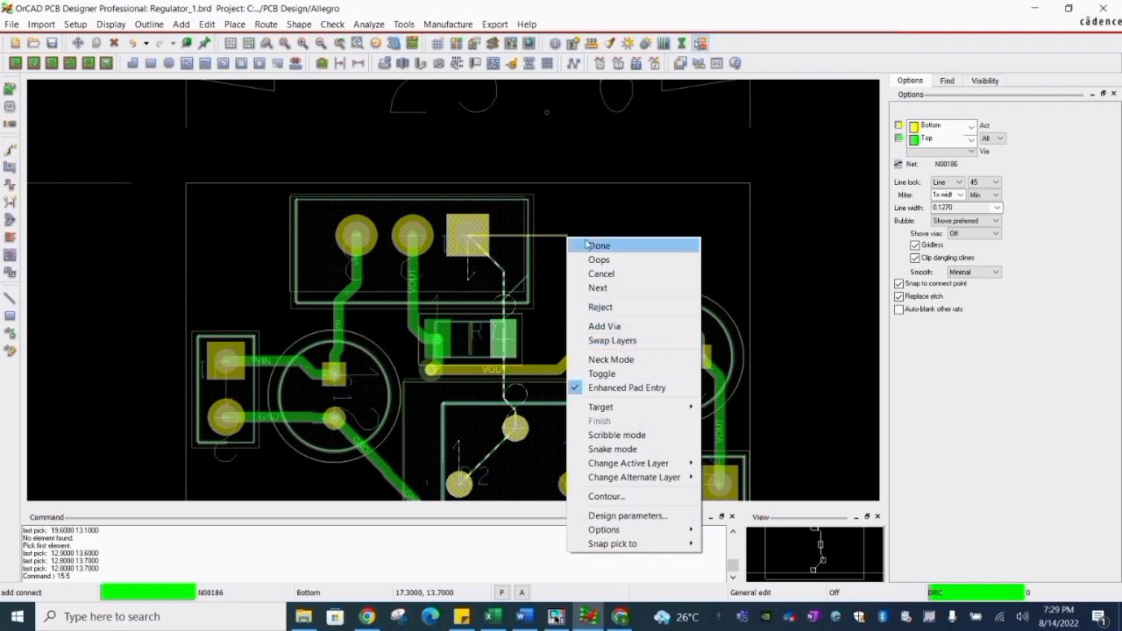
right_click(579, 212)
left_click(618, 238)
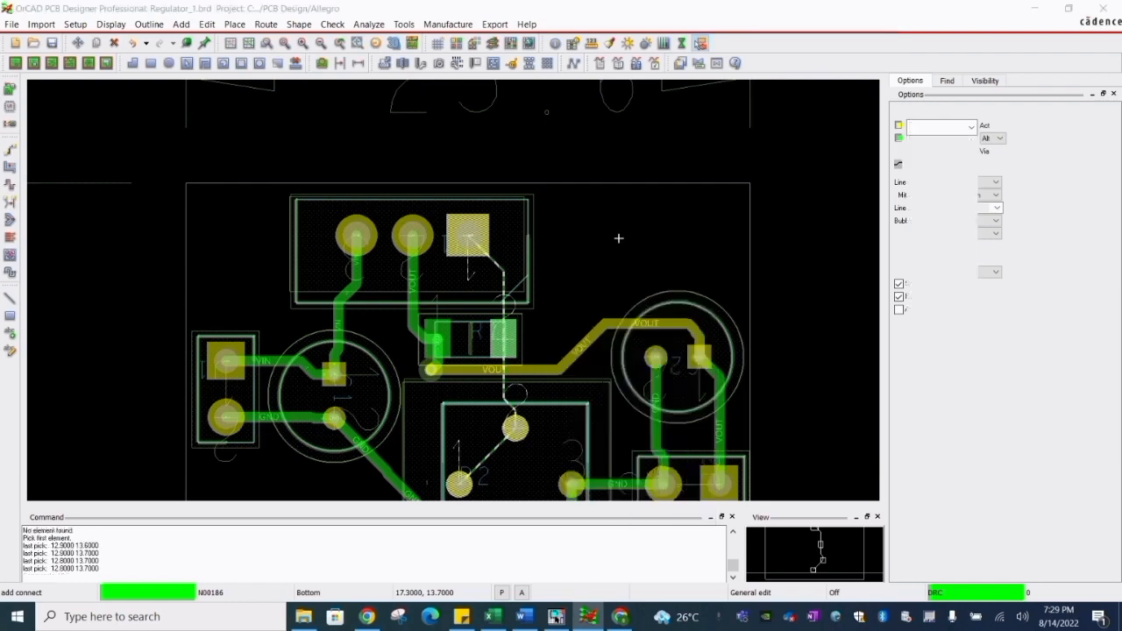
- Try a short bottom-layer GND trace from pin 3 of R2 up to a via, and cancel the routing
left_click(12, 157)
scroll(653, 368, "down", 2)
scroll(650, 410, "up", 3)
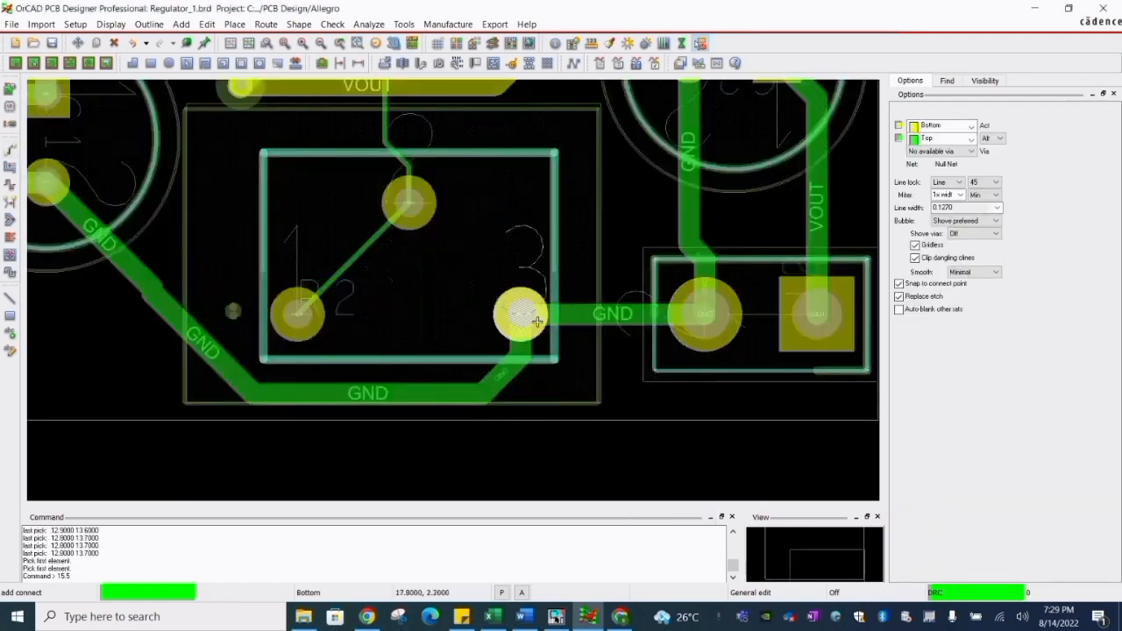
left_click(537, 322)
double_click(521, 221)
right_click(523, 225)
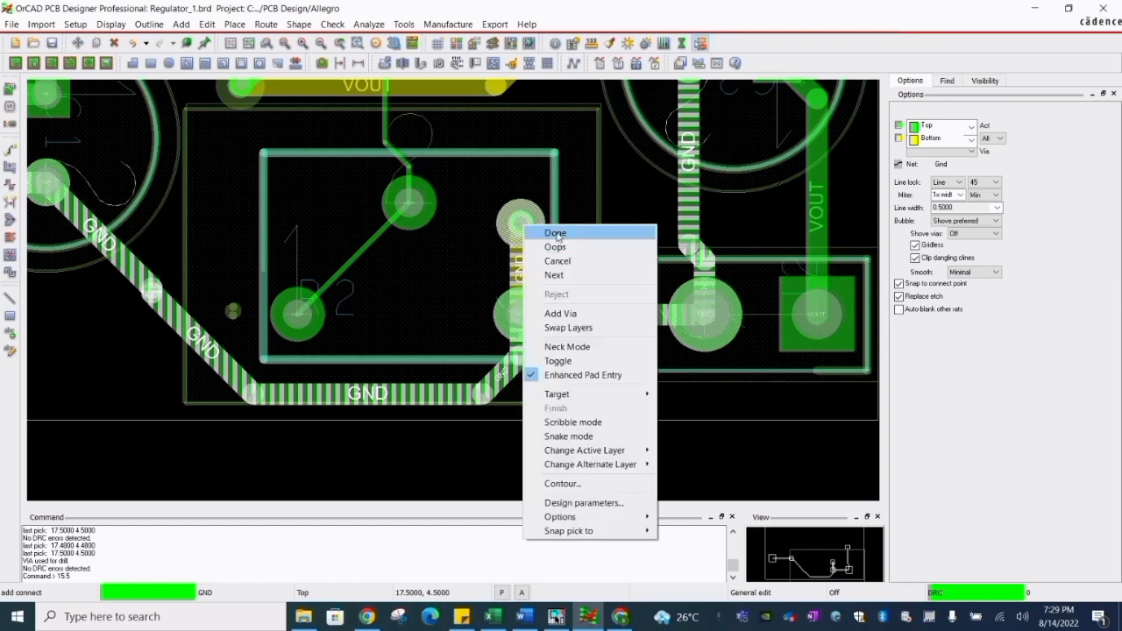
left_click(561, 262)
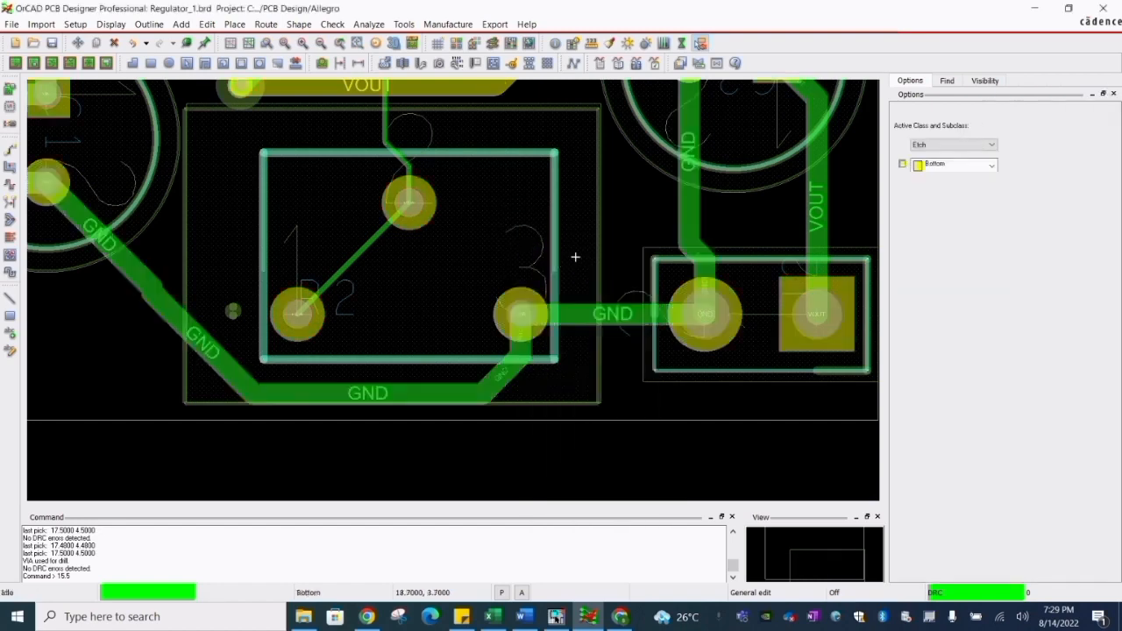
- Save the board with the bottom-layer VOUT route, overwriting Regulator_1.brd
scroll(574, 256, "down", 2)
scroll(533, 265, "down", 2)
scroll(517, 265, "up", 1)
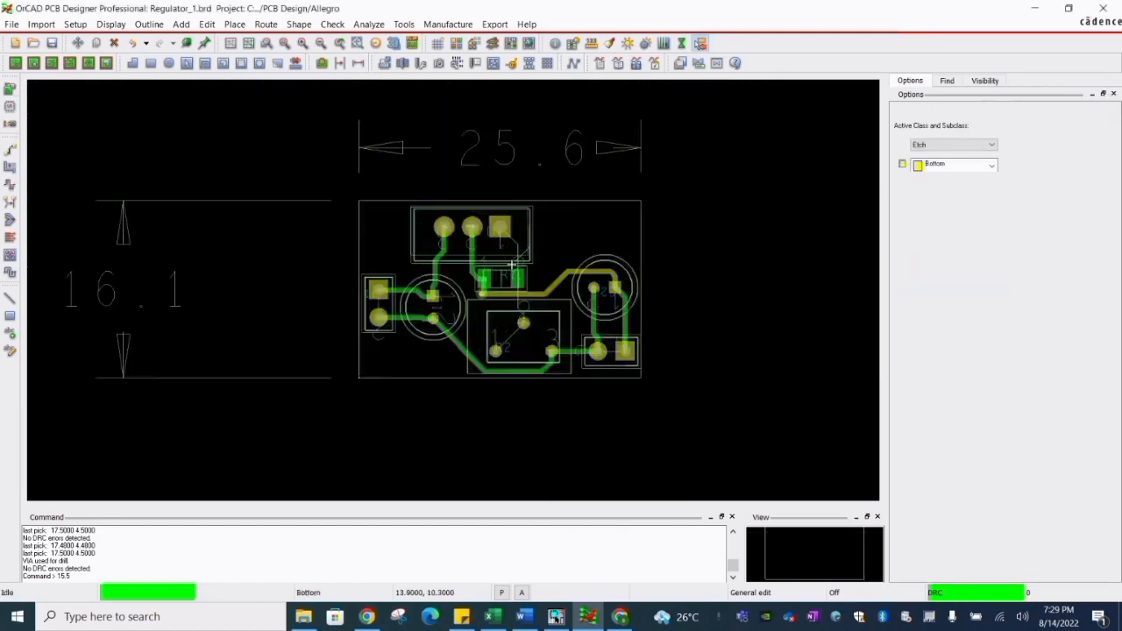
left_click(52, 43)
left_click(604, 326)
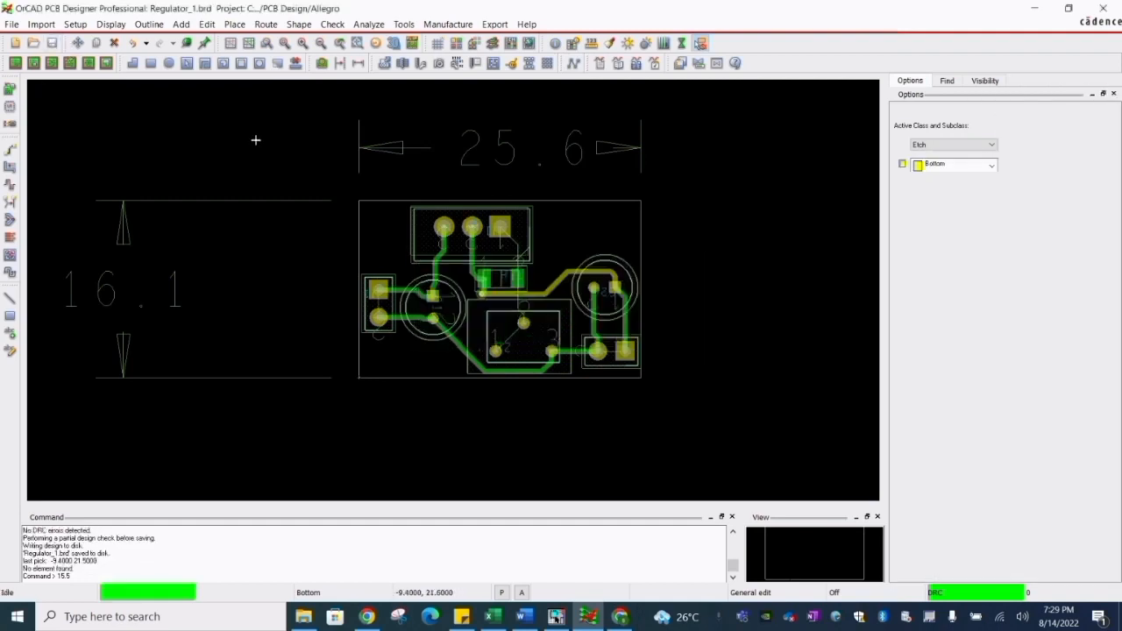
- Generate the Dangling Lines, Via and Antenna Report, check its summary and close it
left_click(494, 23)
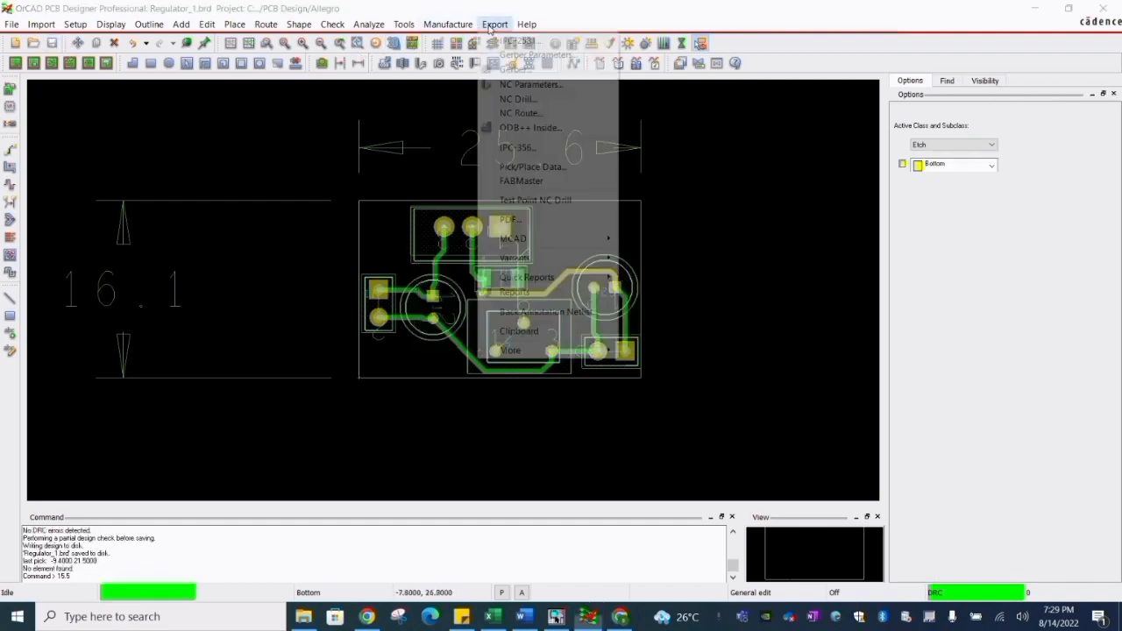
mouse_move(526, 277)
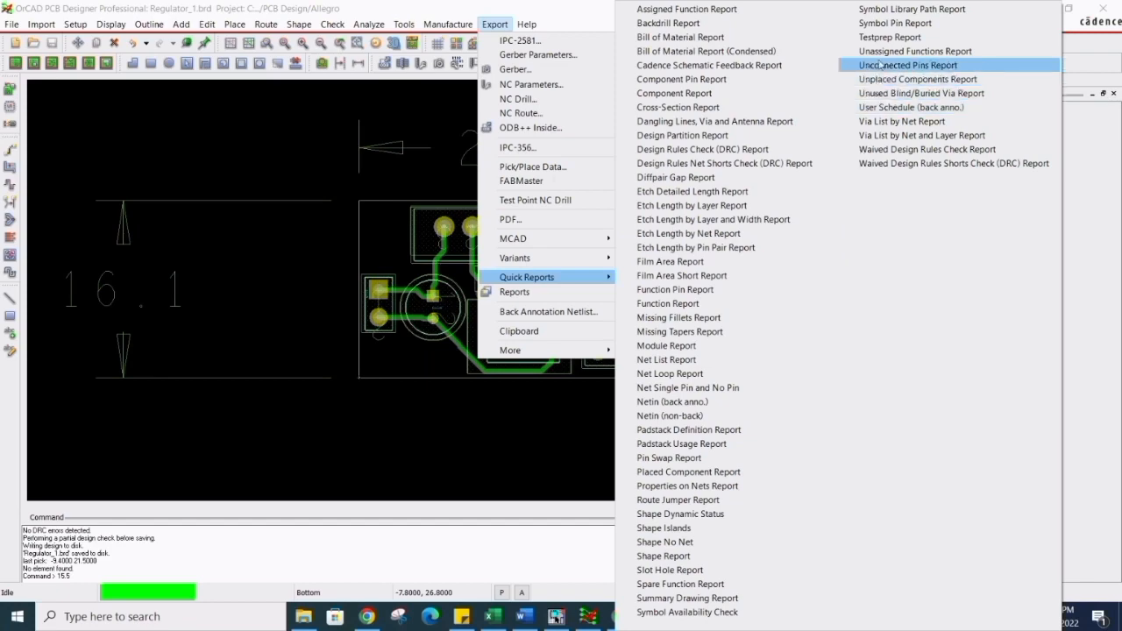
left_click(687, 121)
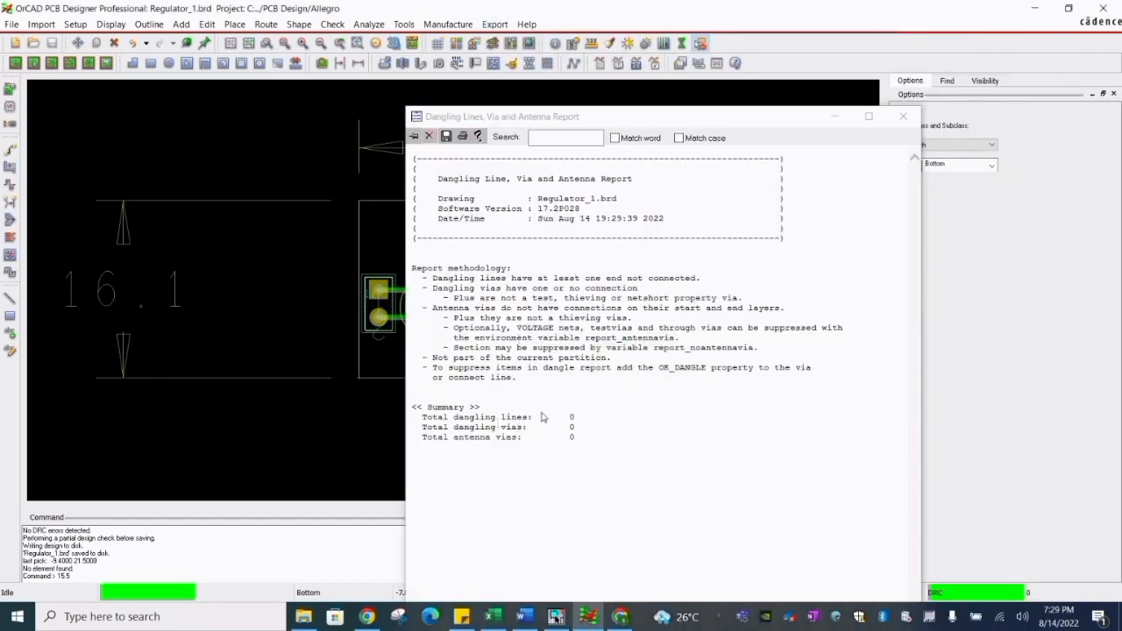
left_click(903, 116)
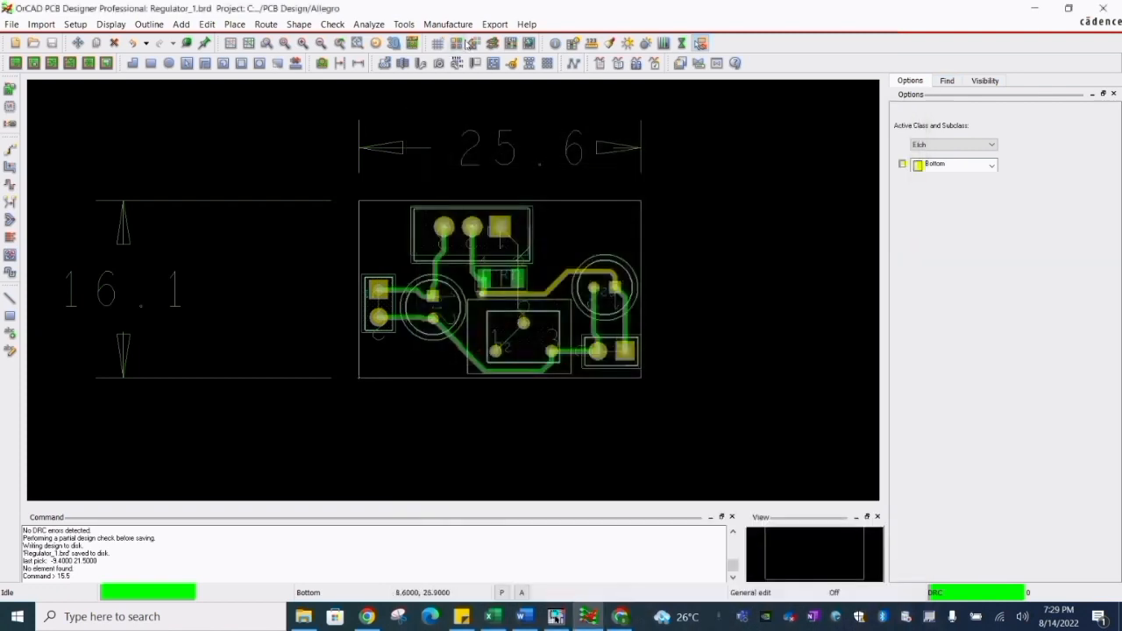
left_click(239, 141)
- Delete all bottom-layer VOUT trace segments between the via beside R1 and pin 1 of C2
scroll(499, 314, "up", 2)
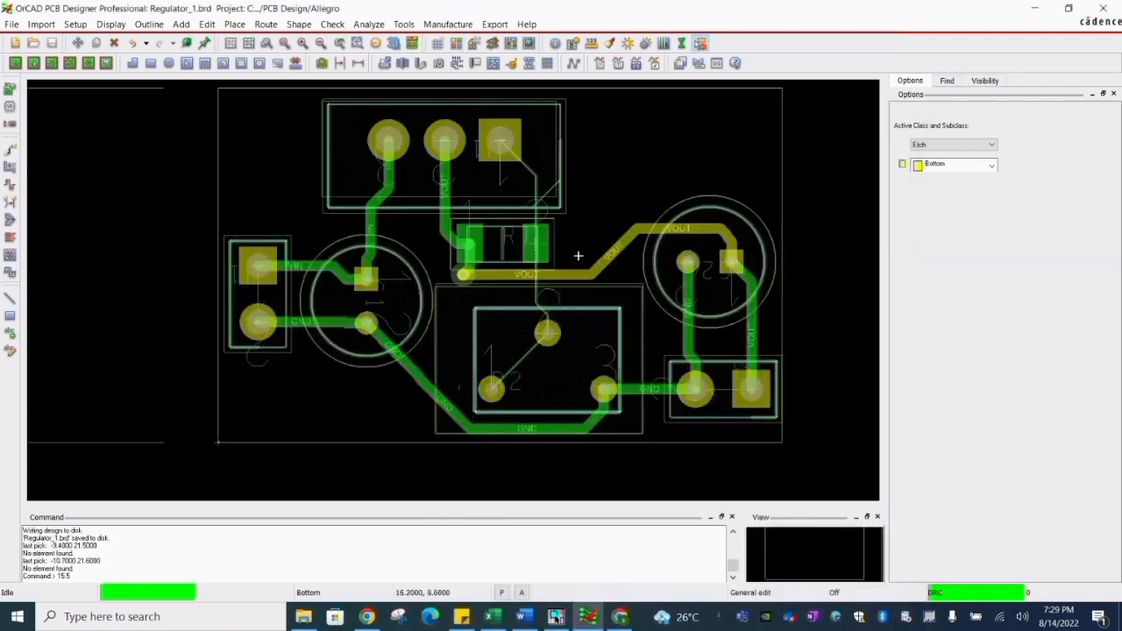
right_click(485, 273)
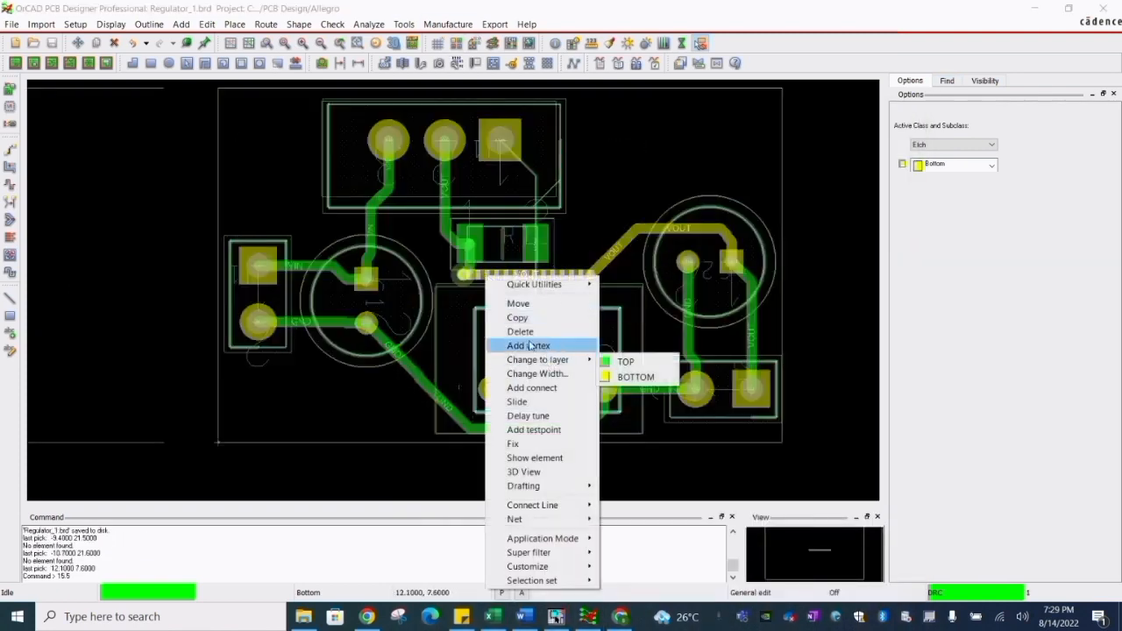
left_click(524, 332)
right_click(621, 248)
left_click(657, 307)
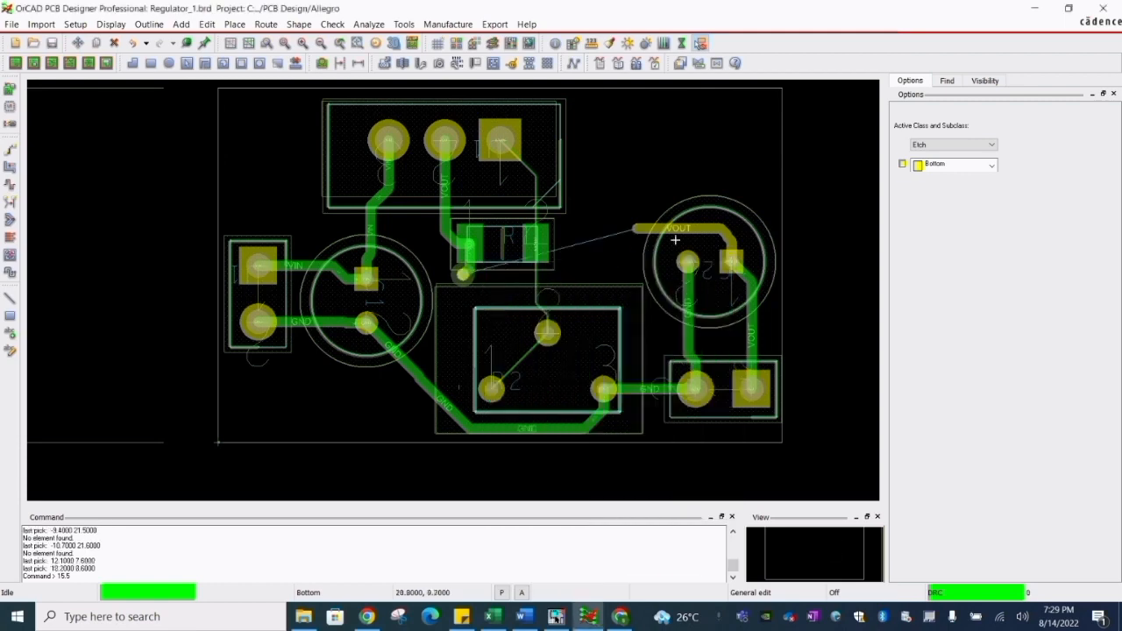
right_click(669, 230)
left_click(705, 286)
right_click(727, 236)
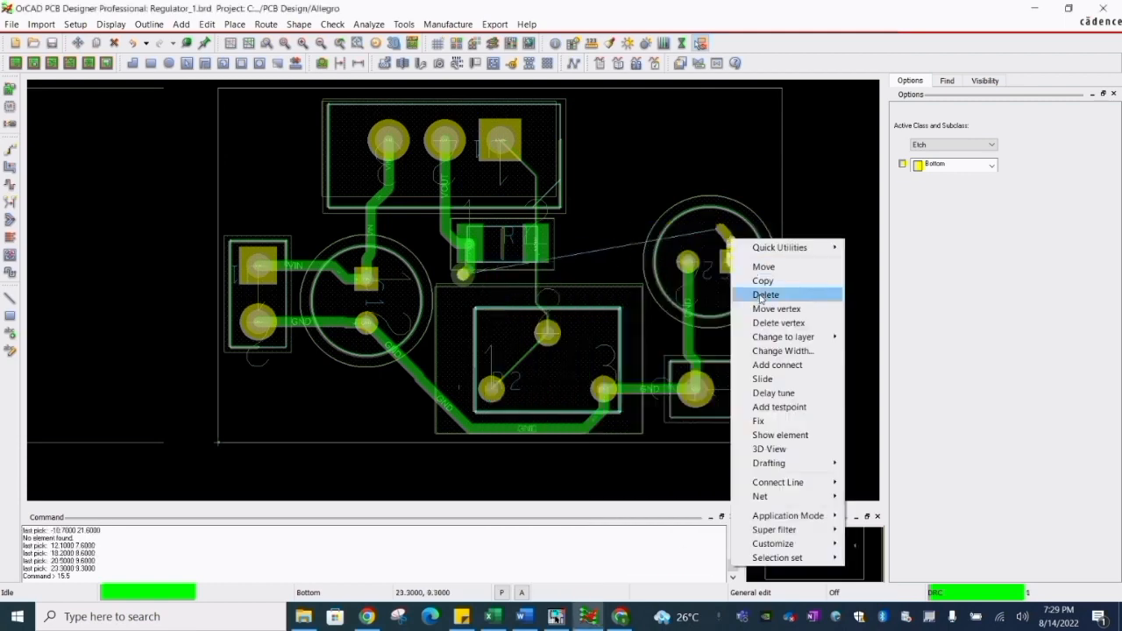
left_click(756, 297)
right_click(726, 235)
left_click(752, 290)
right_click(727, 233)
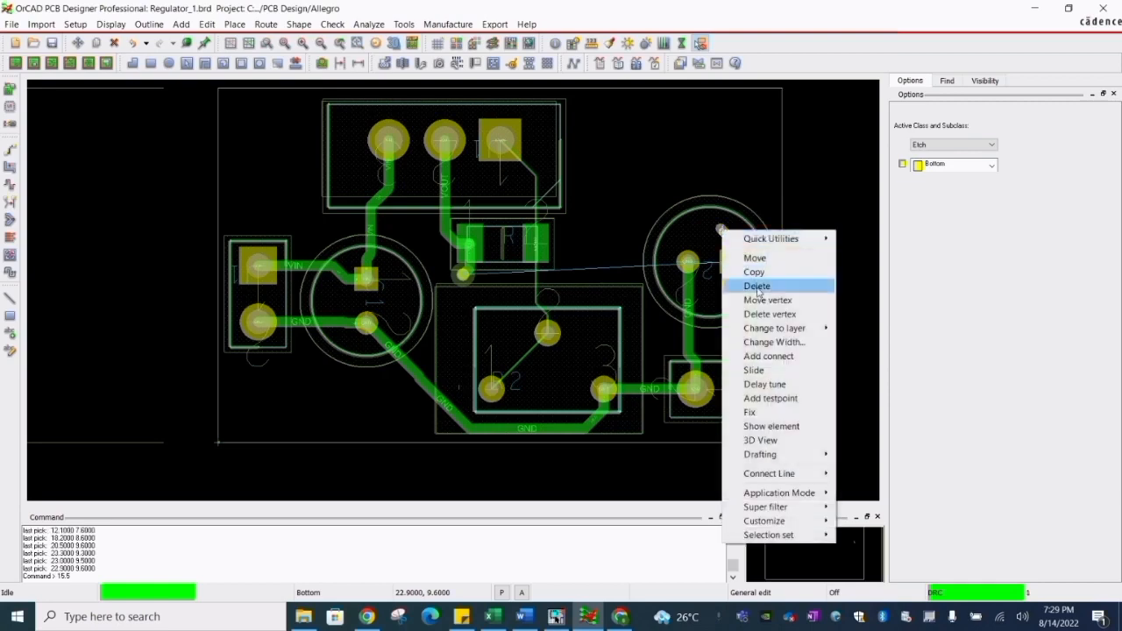
left_click(752, 290)
right_click(726, 233)
left_click(752, 290)
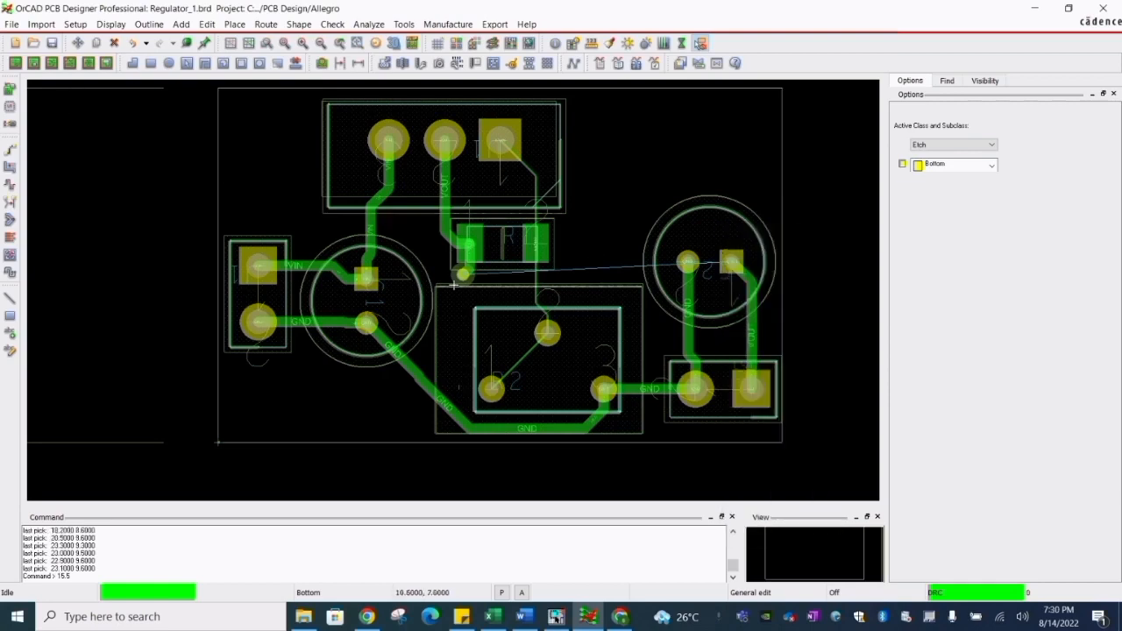
- Delete the VOUT via just below pin 1 of R1
scroll(454, 285, "up", 3)
right_click(409, 256)
left_click(458, 312)
scroll(438, 316, "down", 2)
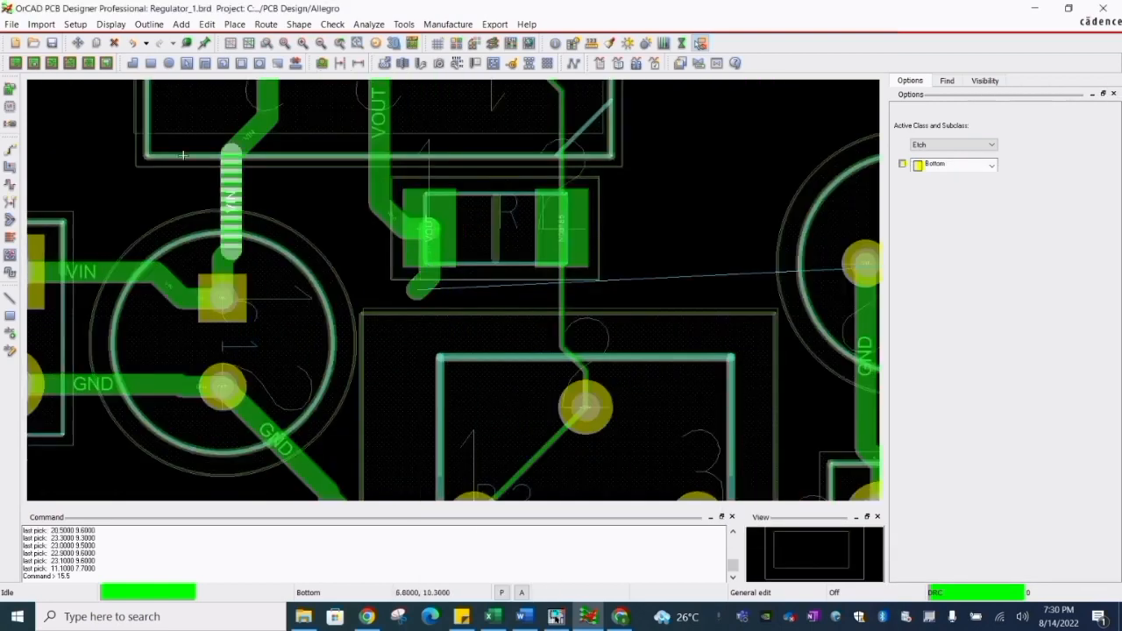
- Reroute net N00186 from R1's pin 2 to a via beside the pad, and on the bottom layer to pin 2 of R2
left_click(10, 149)
left_click(546, 230)
double_click(623, 219)
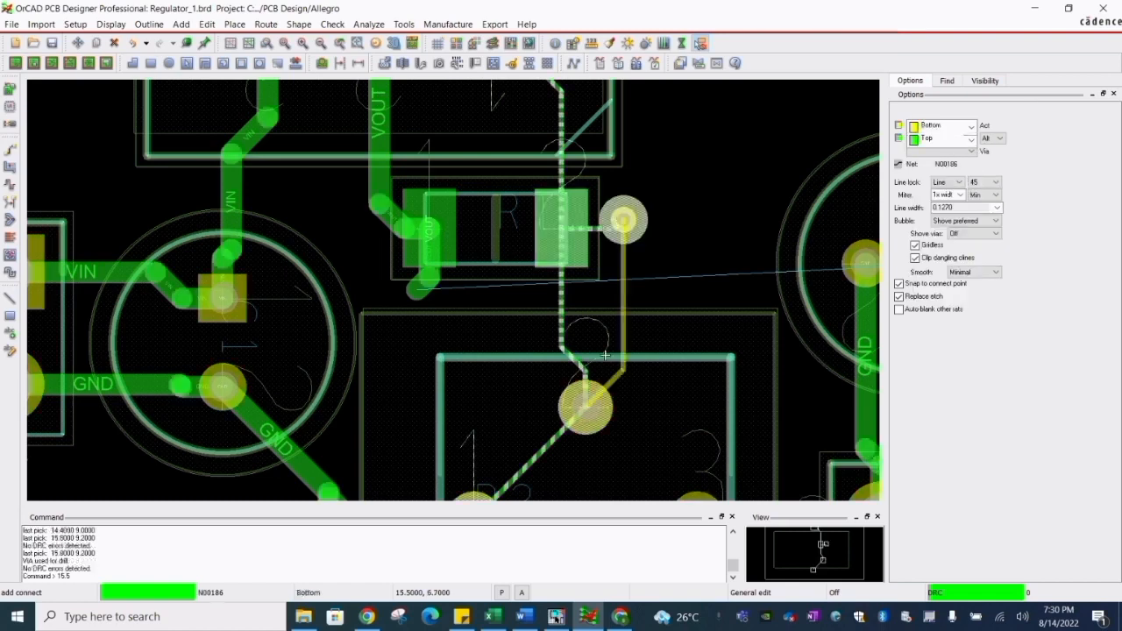
left_click(598, 402)
right_click(634, 280)
left_click(648, 286)
- Route VOUT on the top layer with a 0.5 line width from R1's pin 1 to pin 1 of C2, and end the routing
left_click(424, 290)
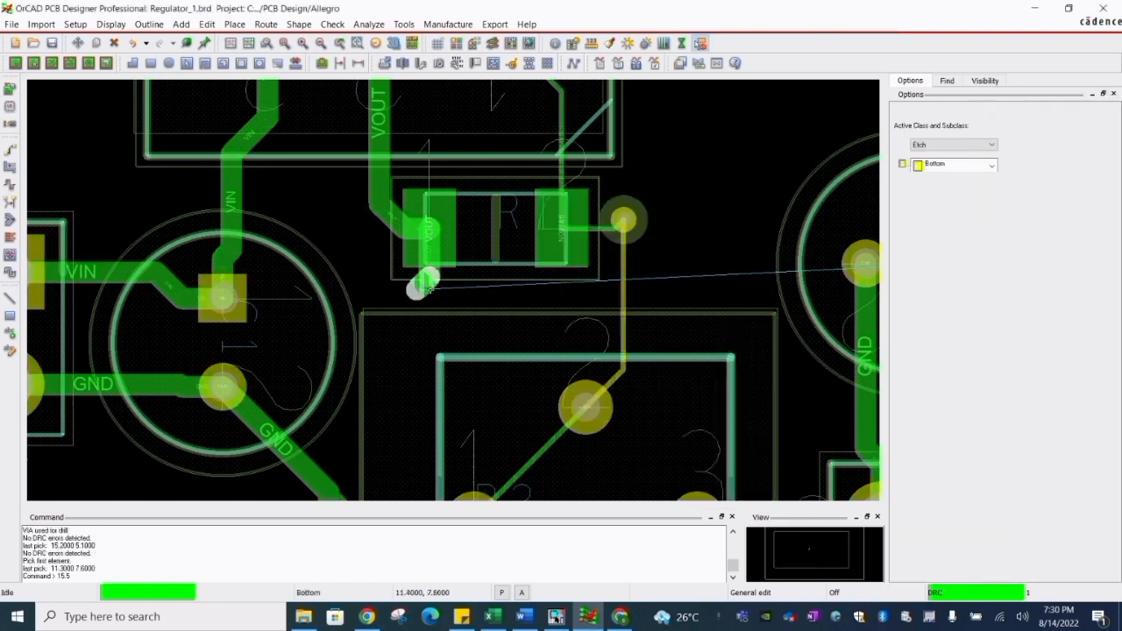
right_click(427, 280)
key("Escape")
left_click(10, 150)
left_click(436, 277)
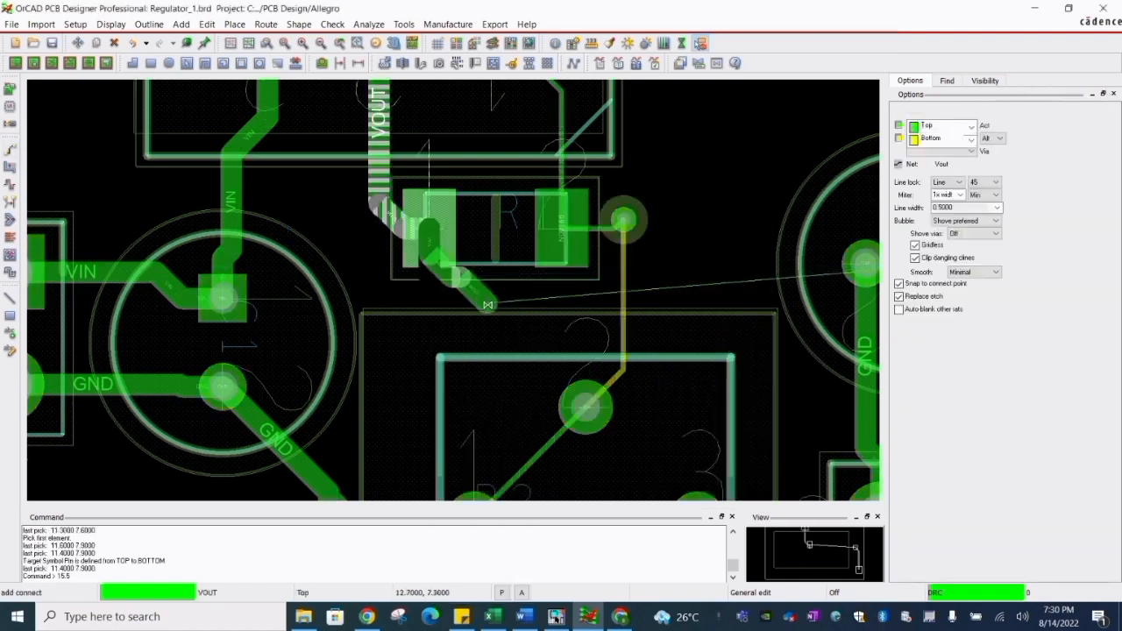
left_click(487, 304)
scroll(646, 261, "down", 2)
left_click(732, 230)
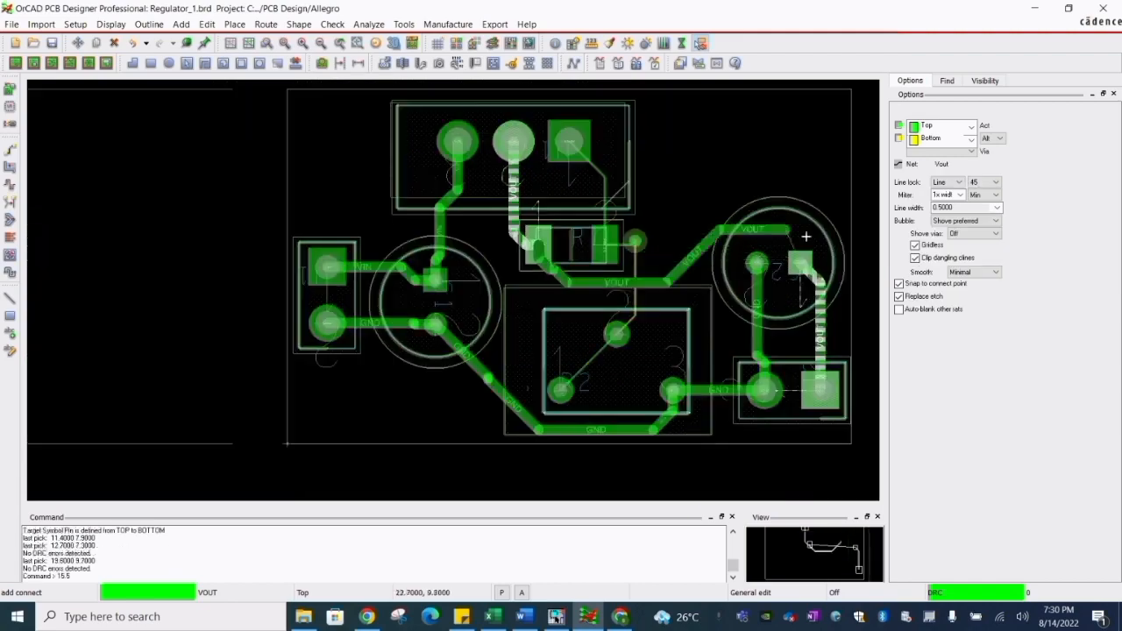
left_click(803, 254)
right_click(793, 184)
left_click(805, 188)
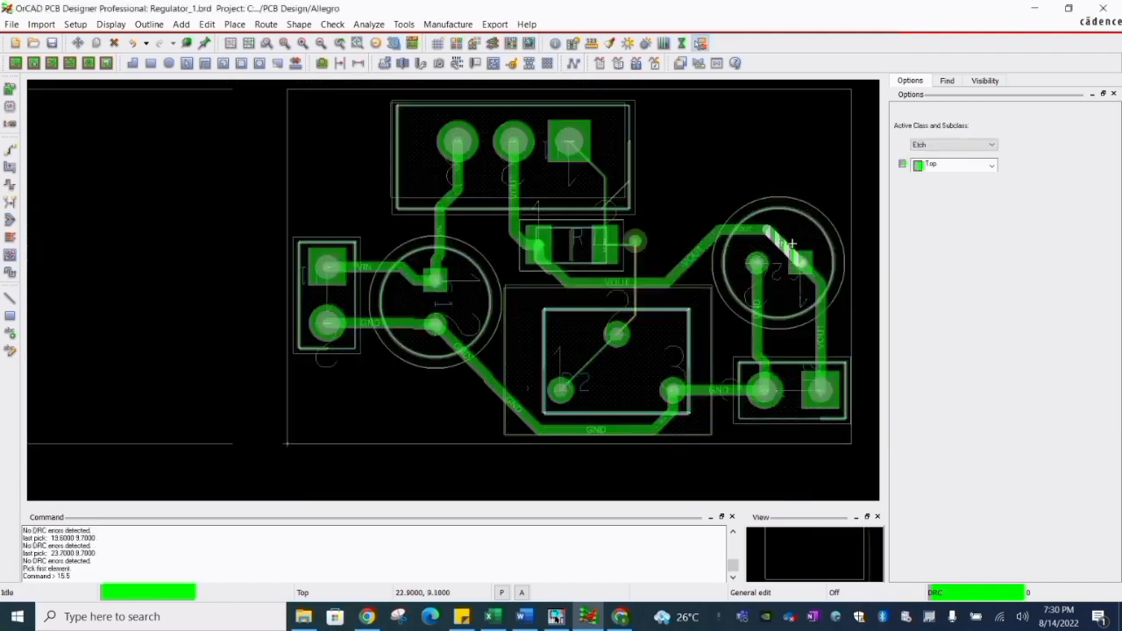
- Slide the diagonal VOUT segment inside C2 outward so the trace bends more tightly into C2's pin 1
scroll(788, 242, "up", 1)
scroll(427, 268, "down", 1)
left_click(596, 256)
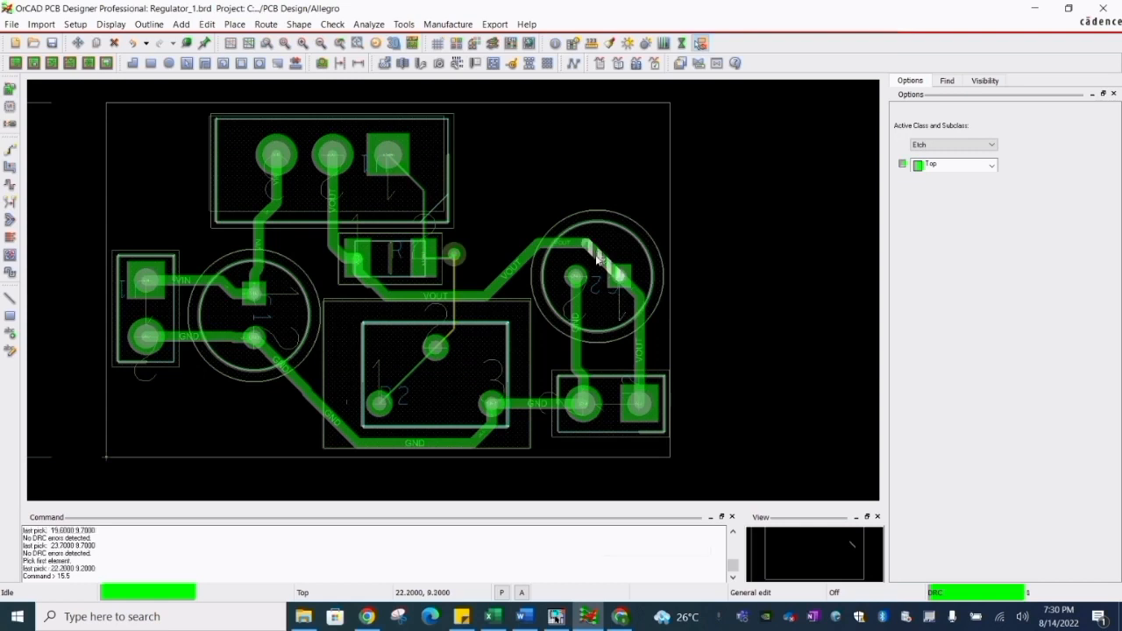
right_click(596, 259)
left_click(648, 380)
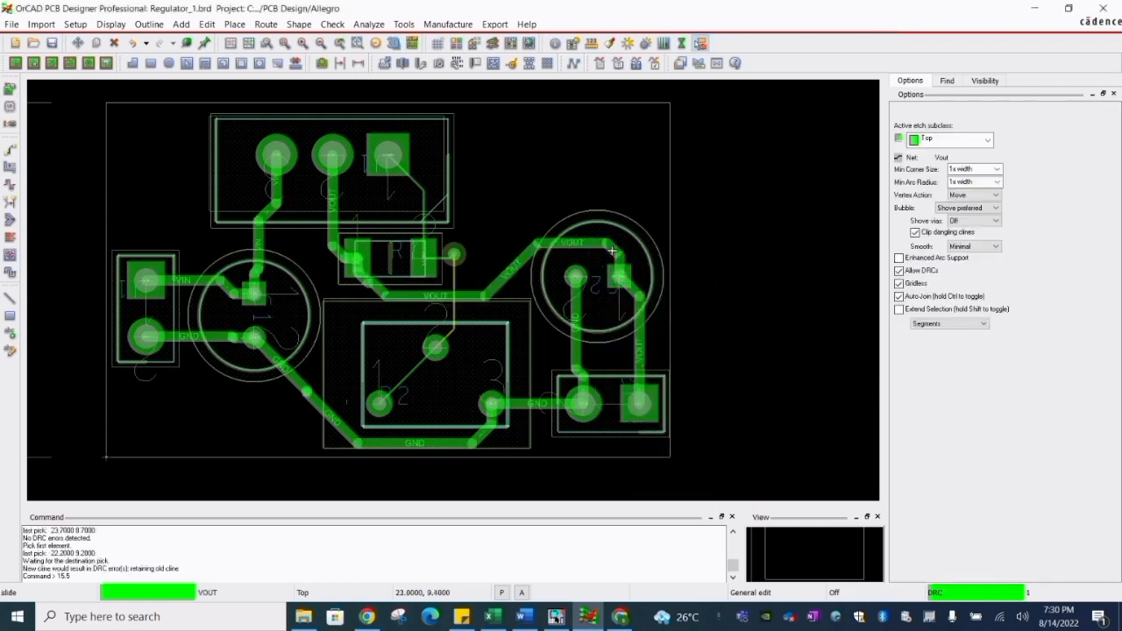
left_click(611, 251)
left_click(556, 145)
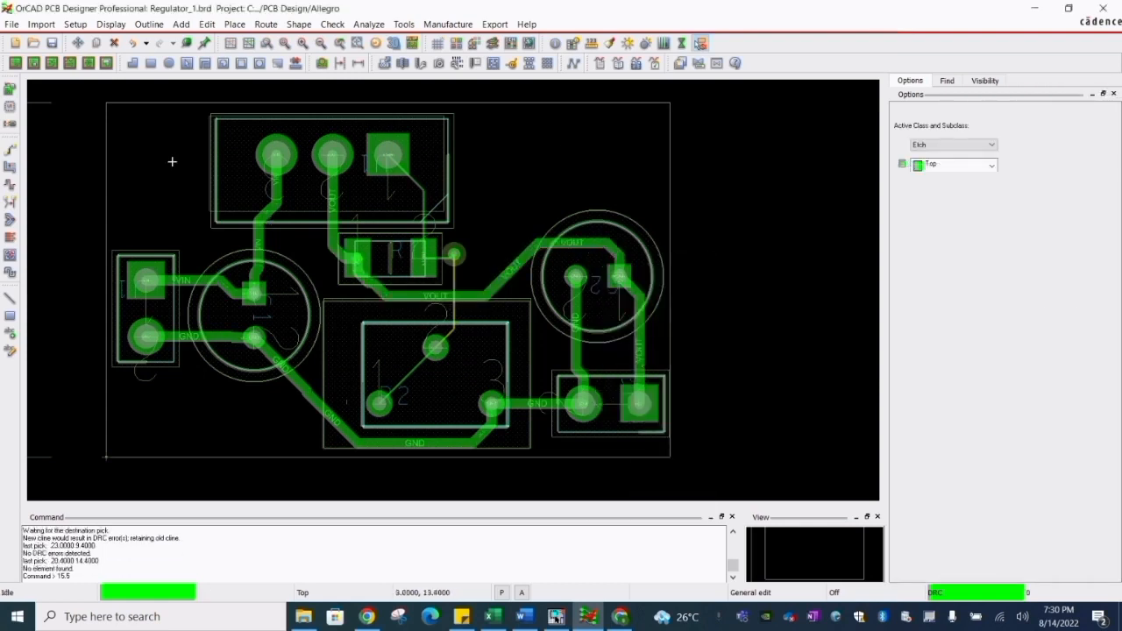
- Save the board with the rerouted traces, overwriting Regulator_1.brd
left_click(57, 117)
left_click(53, 43)
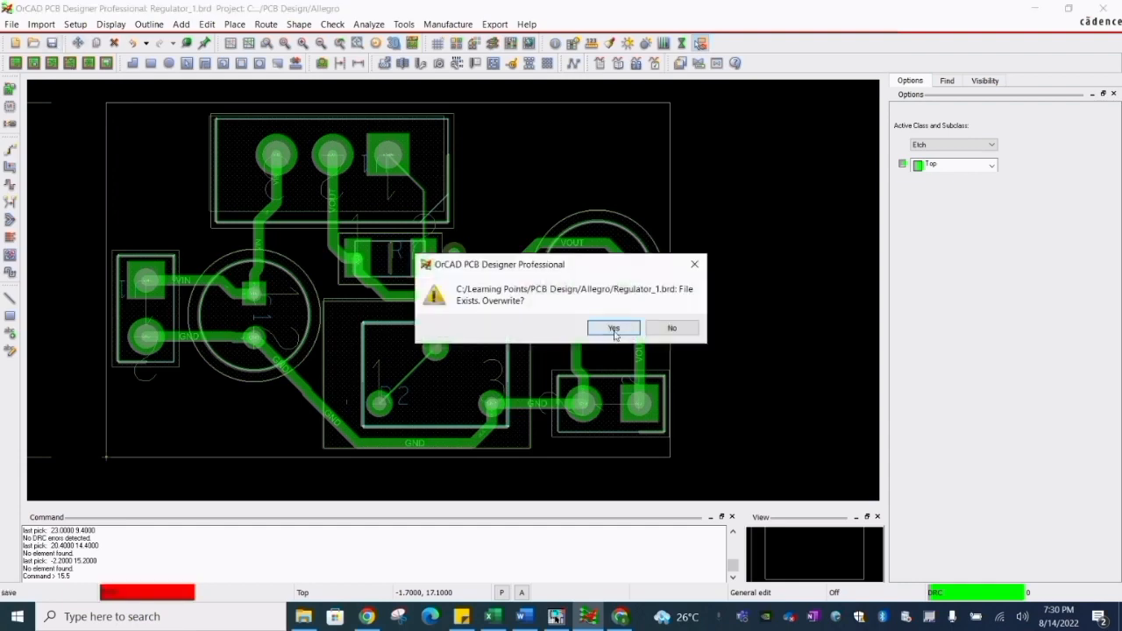
left_click(606, 326)
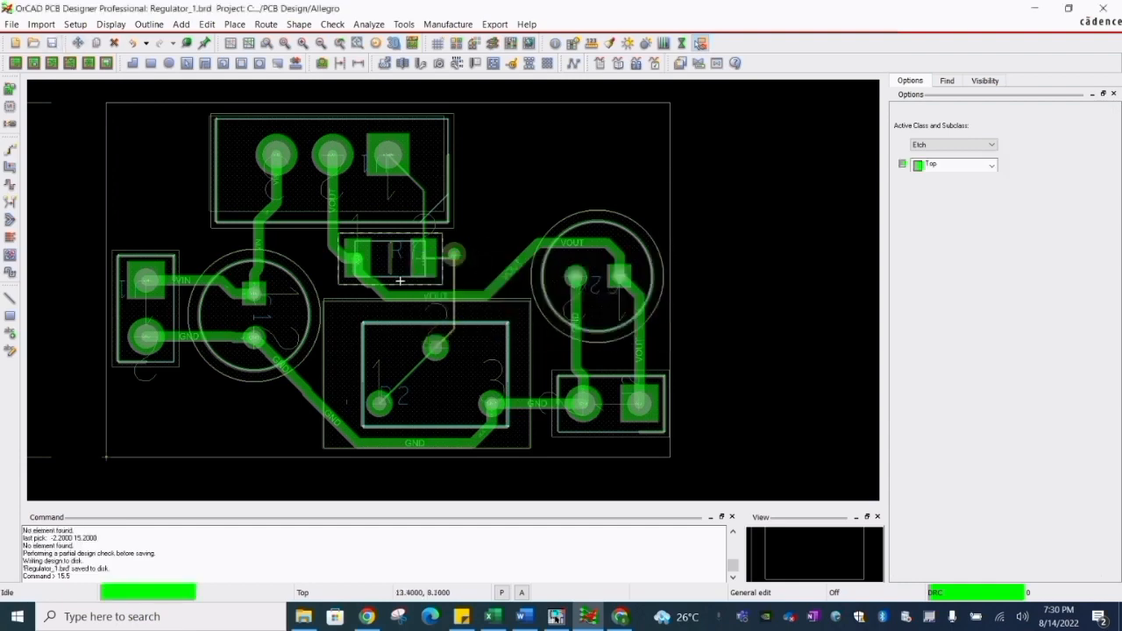
- Slide the diagonal VOUT segment below R1's pin 1 closer under the pad
left_click(375, 288)
scroll(377, 287, "up", 3)
right_click(383, 286)
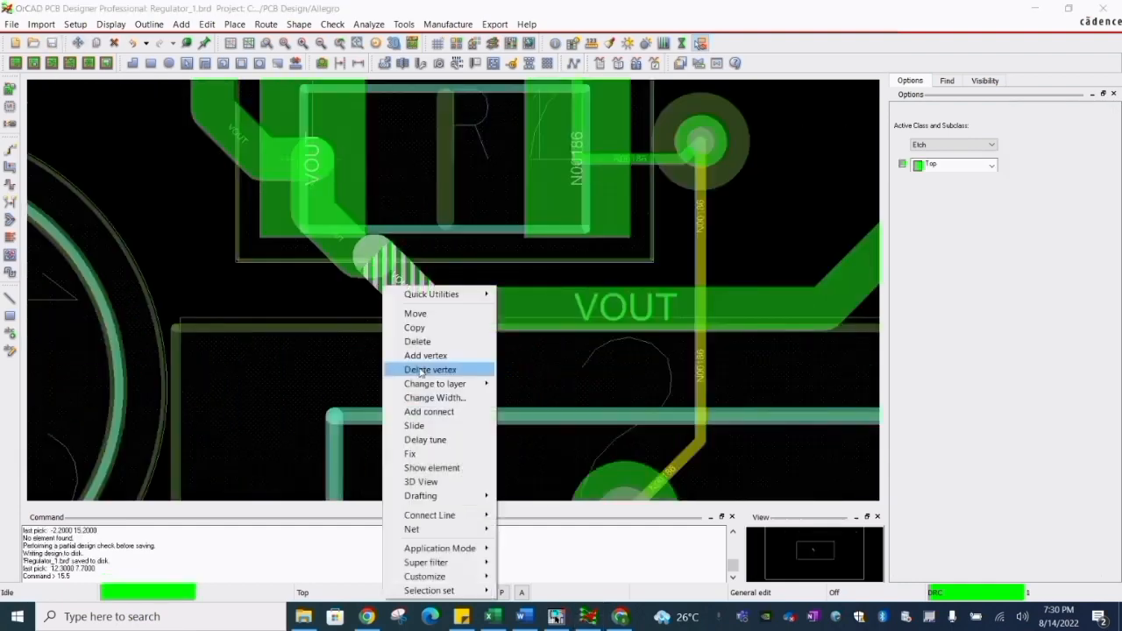
left_click(421, 425)
left_click(325, 422)
scroll(385, 230, "down", 2)
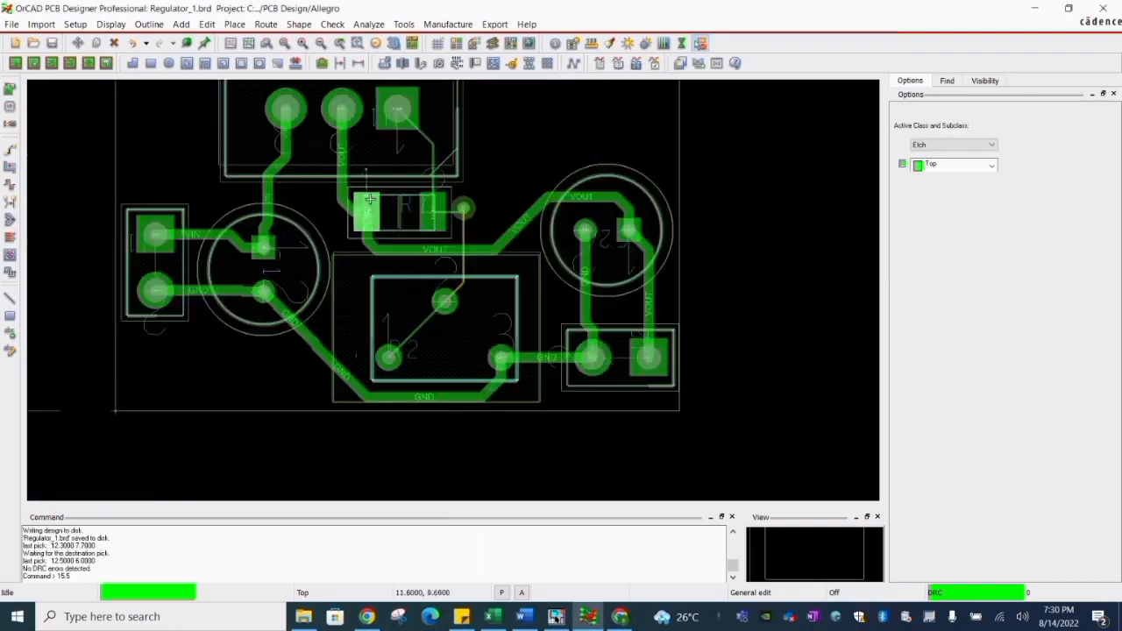
- Switch to OrCAD Capture to check the VOUT connections in the regulator schematic, and return to the board layout
left_click(558, 617)
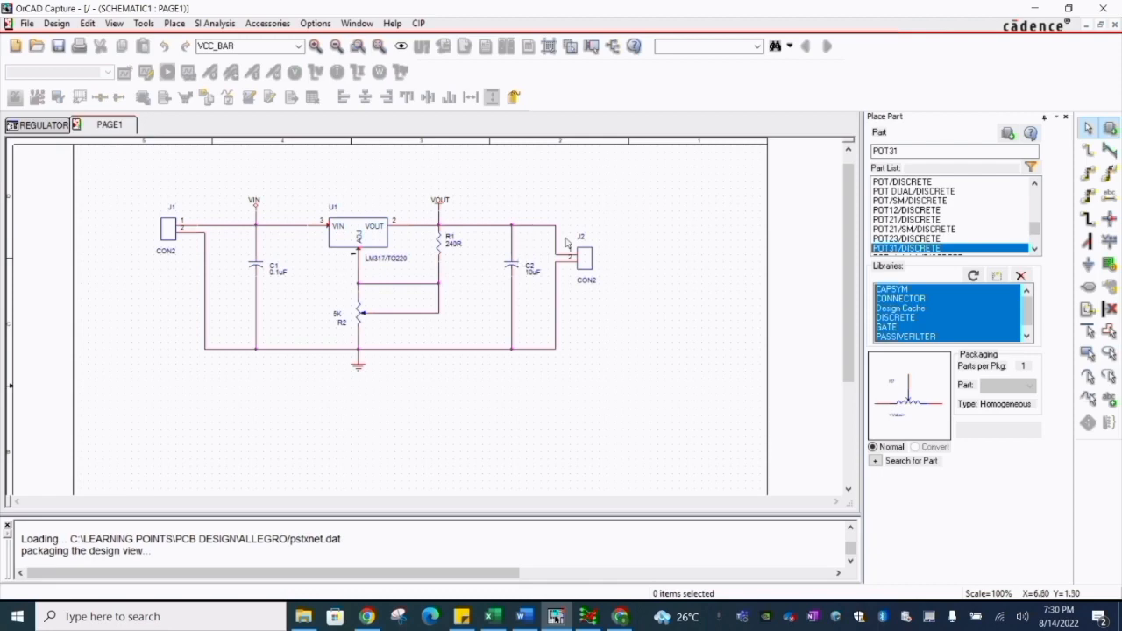
left_click(589, 616)
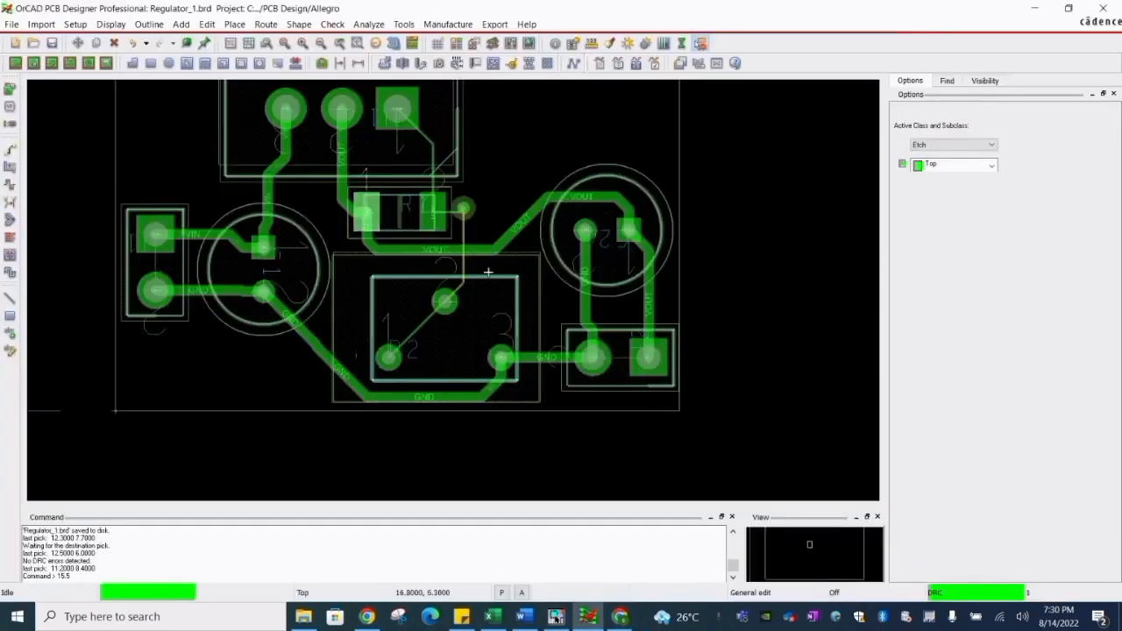
left_click(626, 231)
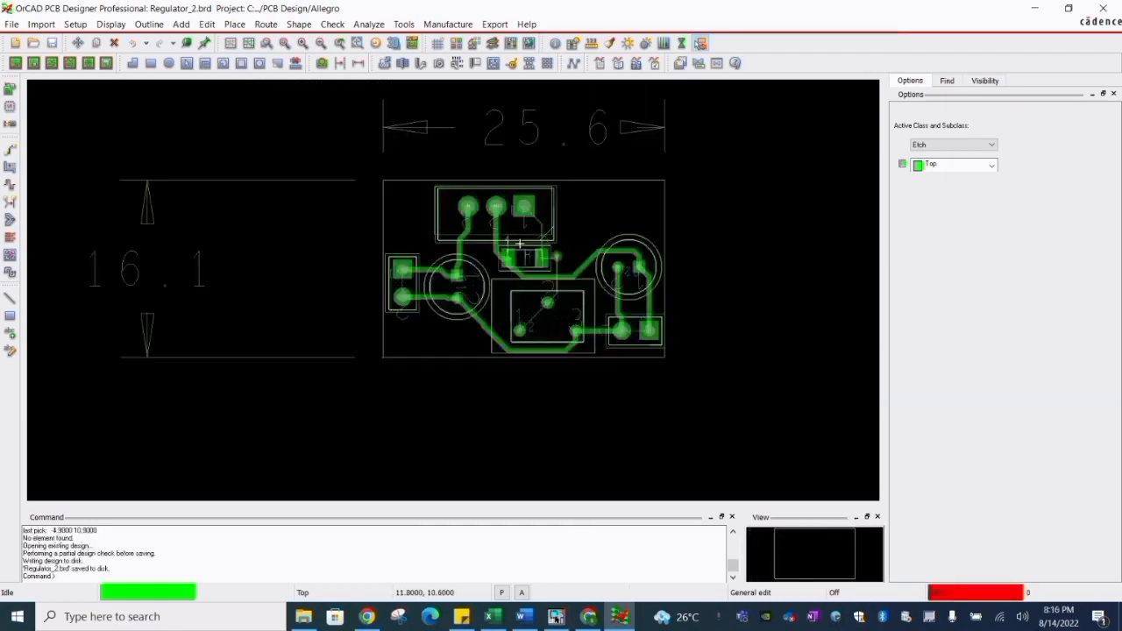
scroll(519, 244, "up", 2)
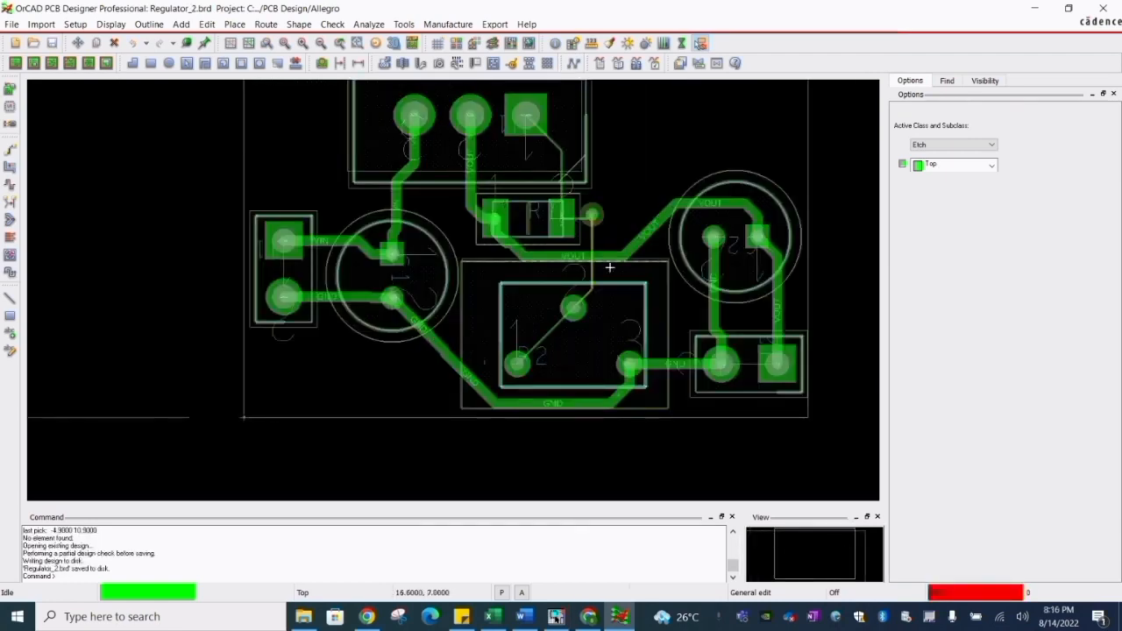
scroll(609, 267, "up", 2)
scroll(605, 301, "down", 2)
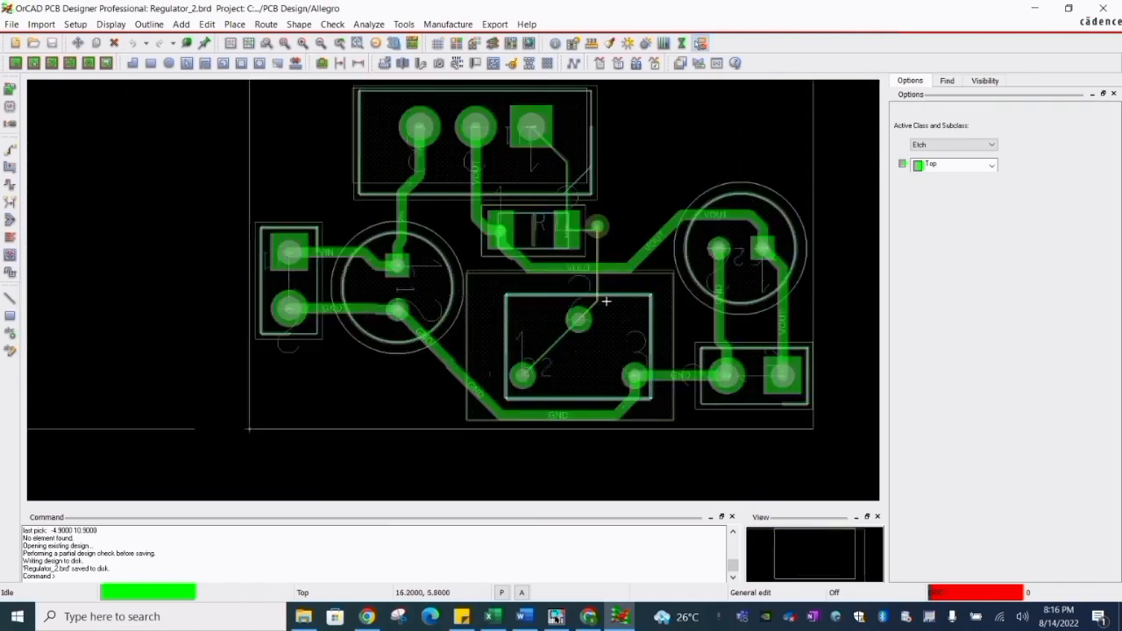
left_click(162, 206)
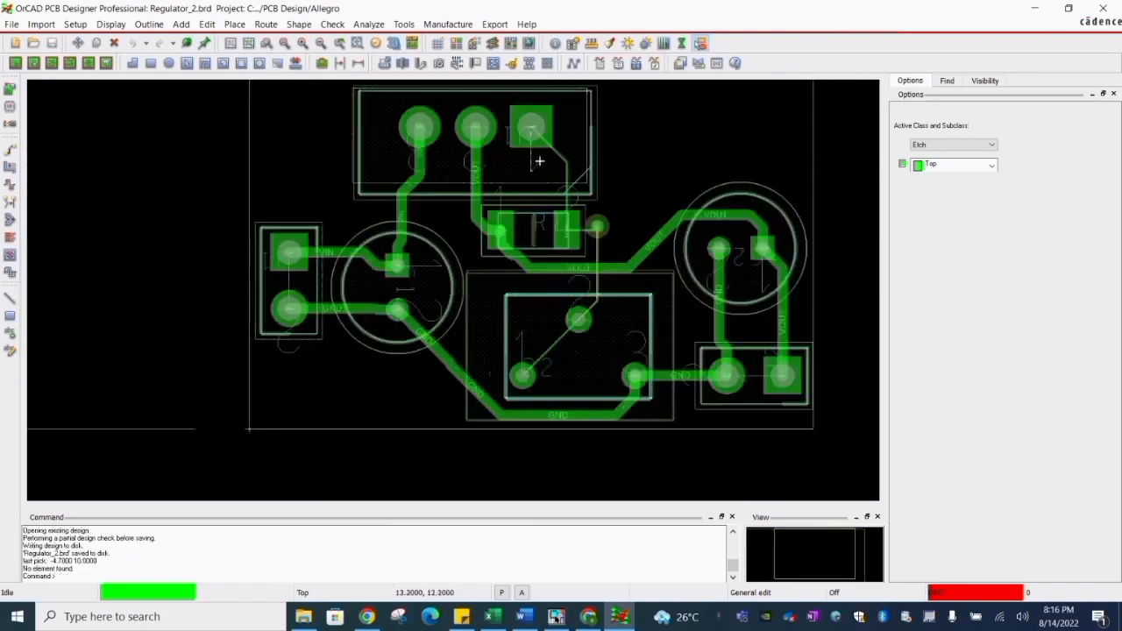
scroll(543, 149, "up", 2)
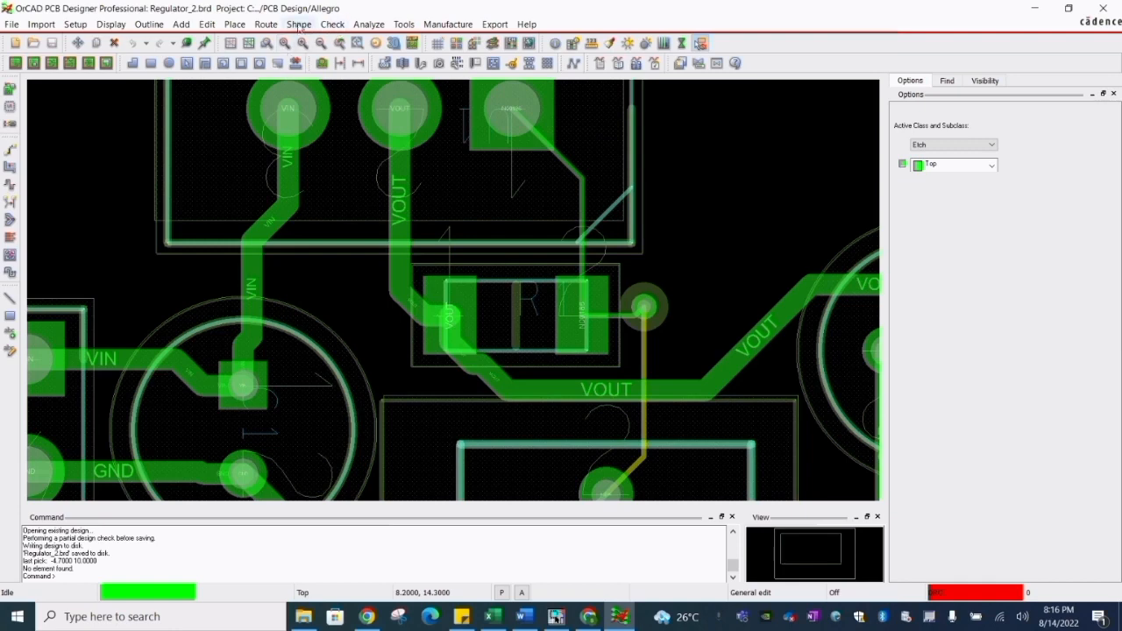
- Set up a rectangular dynamic copper shape on the Bottom etch layer and assign it to the Gnd net
left_click(299, 25)
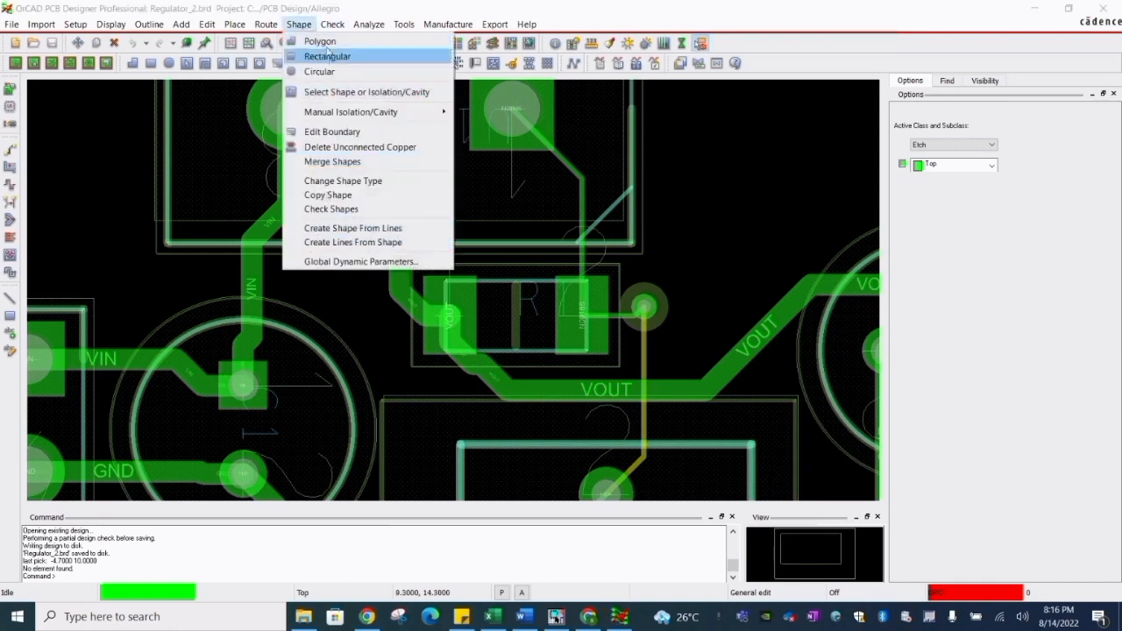
left_click(327, 56)
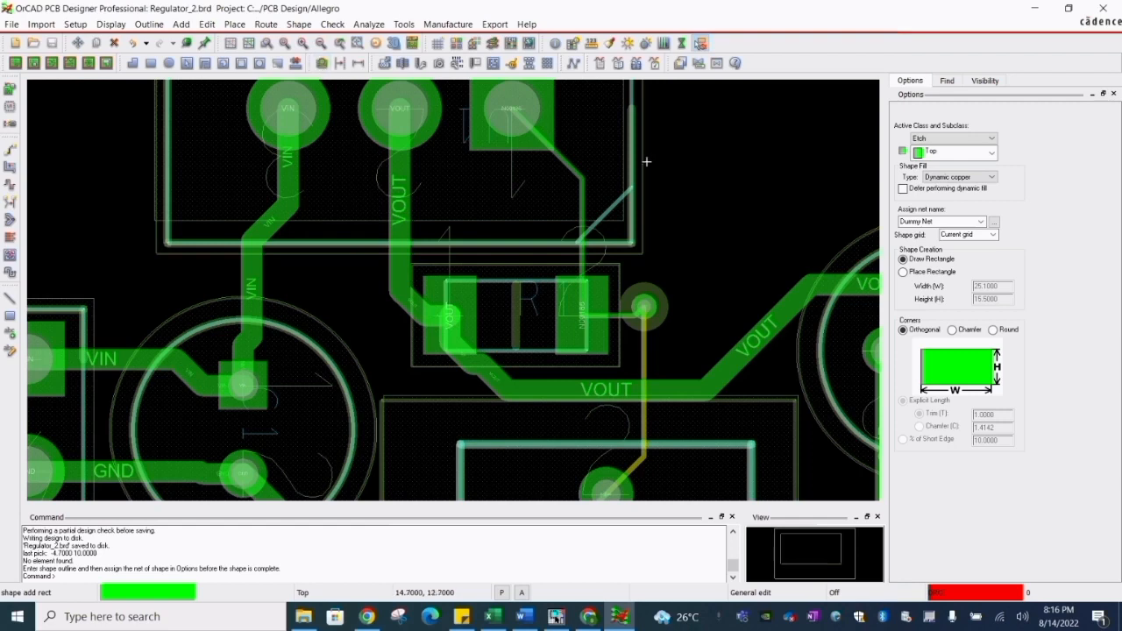
left_click(942, 154)
left_click(934, 178)
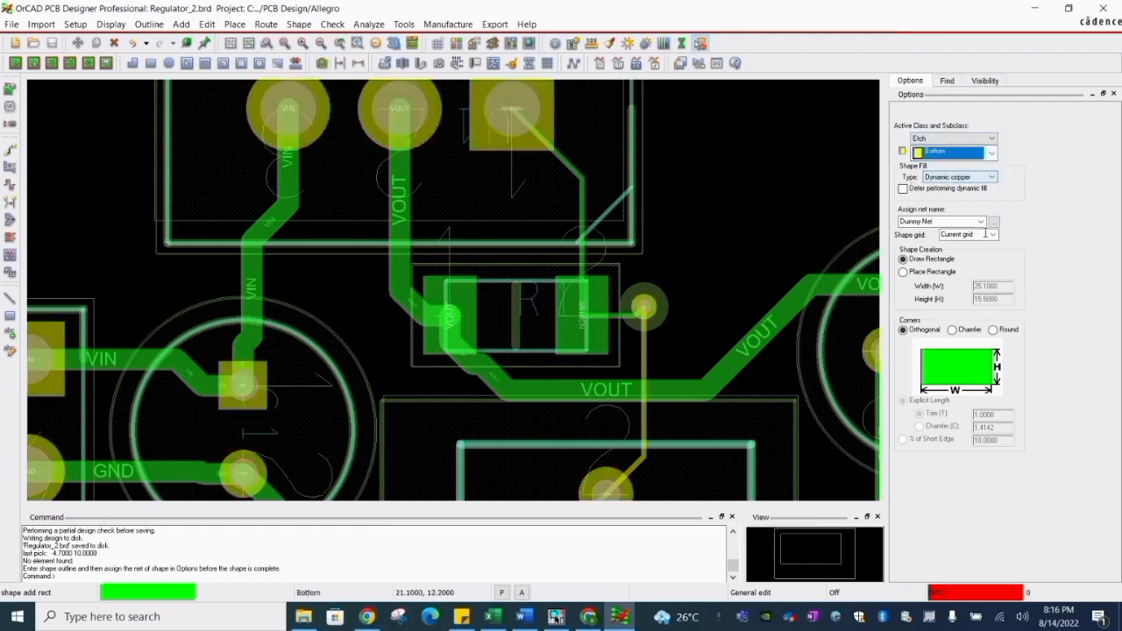
left_click(994, 223)
left_click(467, 258)
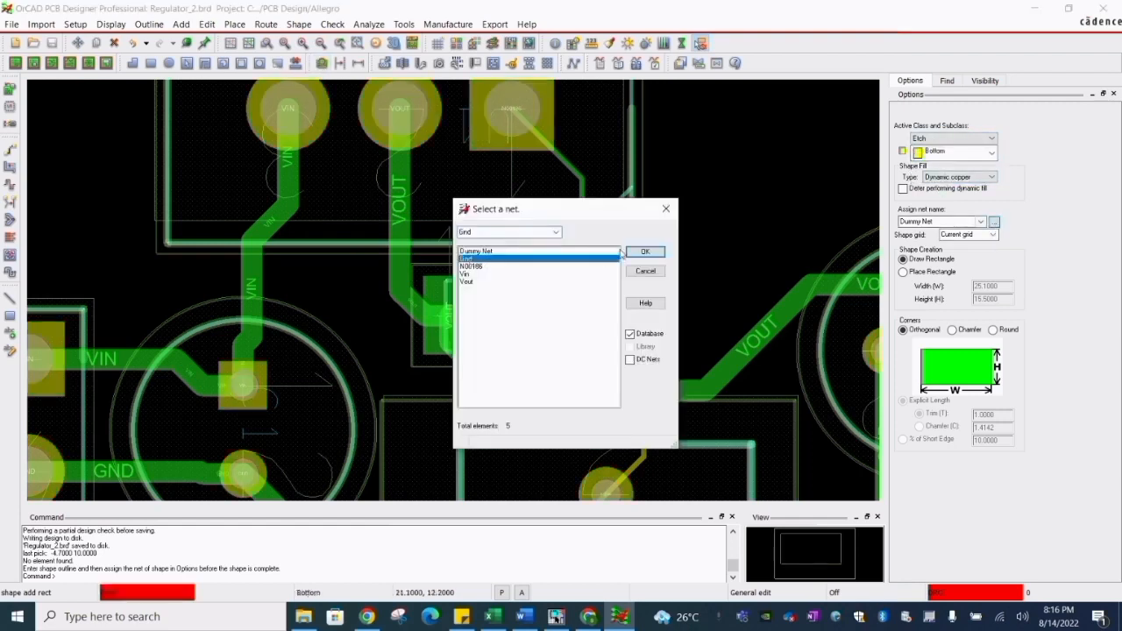
left_click(645, 252)
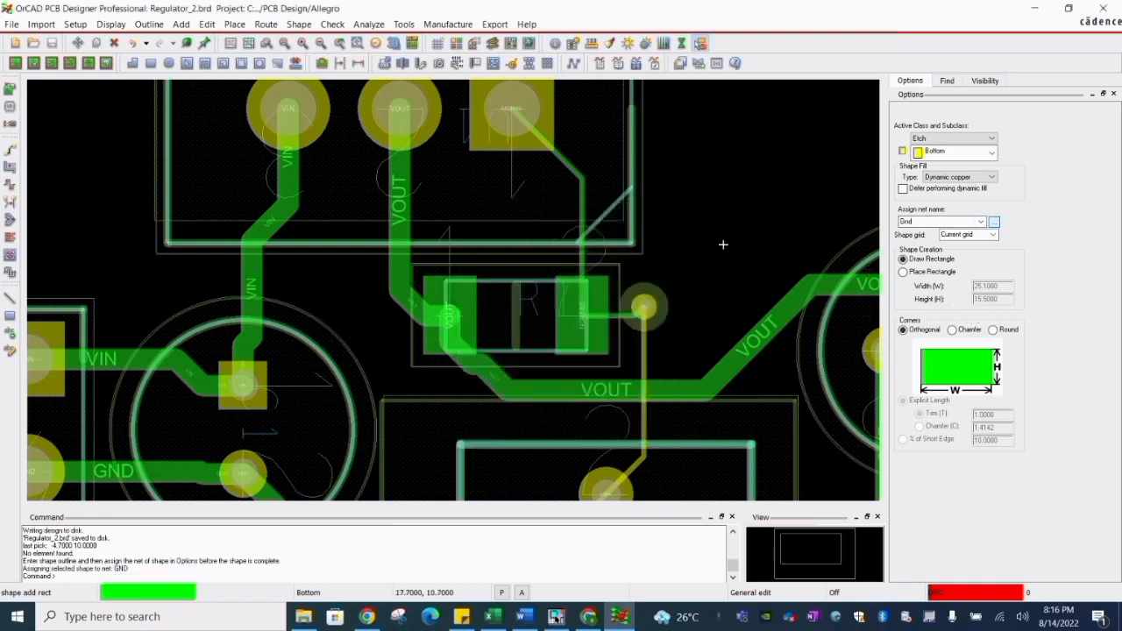
- Draw the GND copper rectangle just inside the board outline from (0.3, 15.9) to (25.4, 0.2), and finish the shape command
scroll(723, 244, "down", 5)
scroll(605, 185, "up", 5)
left_click(603, 181)
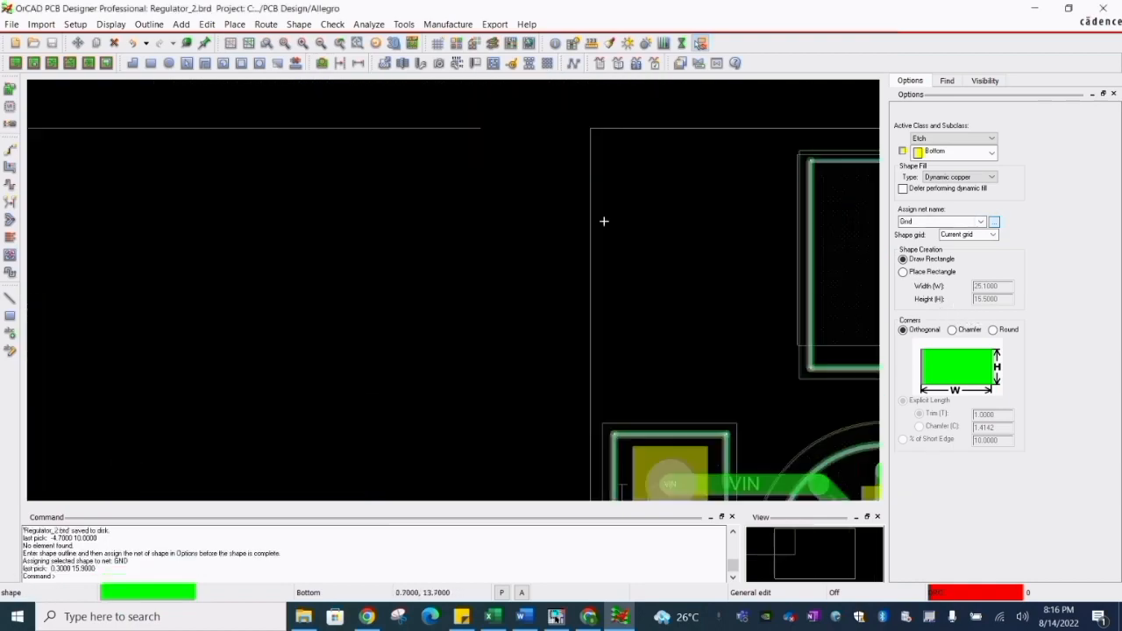
scroll(762, 333, "down", 3)
scroll(724, 335, "up", 4)
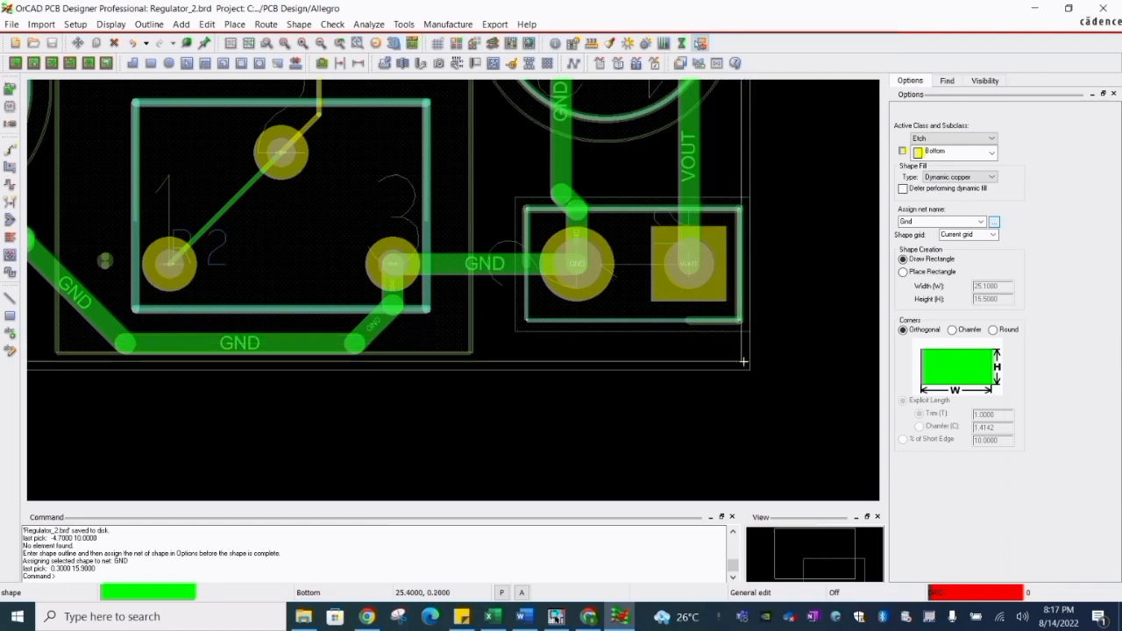
left_click(749, 361)
right_click(708, 294)
left_click(739, 300)
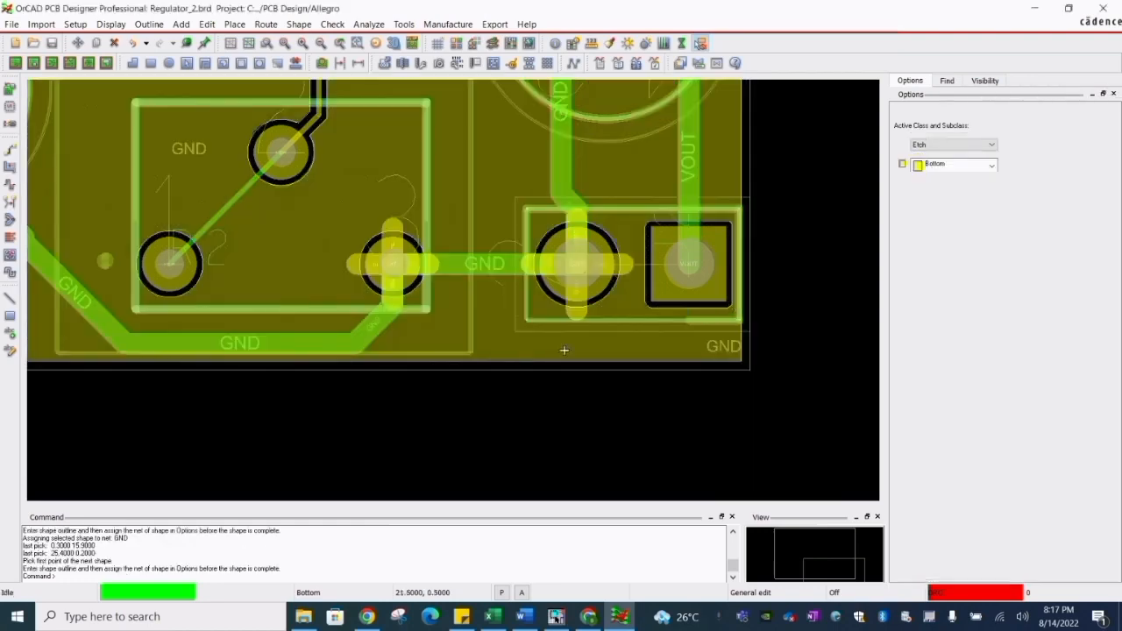
scroll(666, 342, "down", 5)
scroll(603, 380, "up", 6)
scroll(626, 278, "down", 1)
scroll(522, 322, "down", 5)
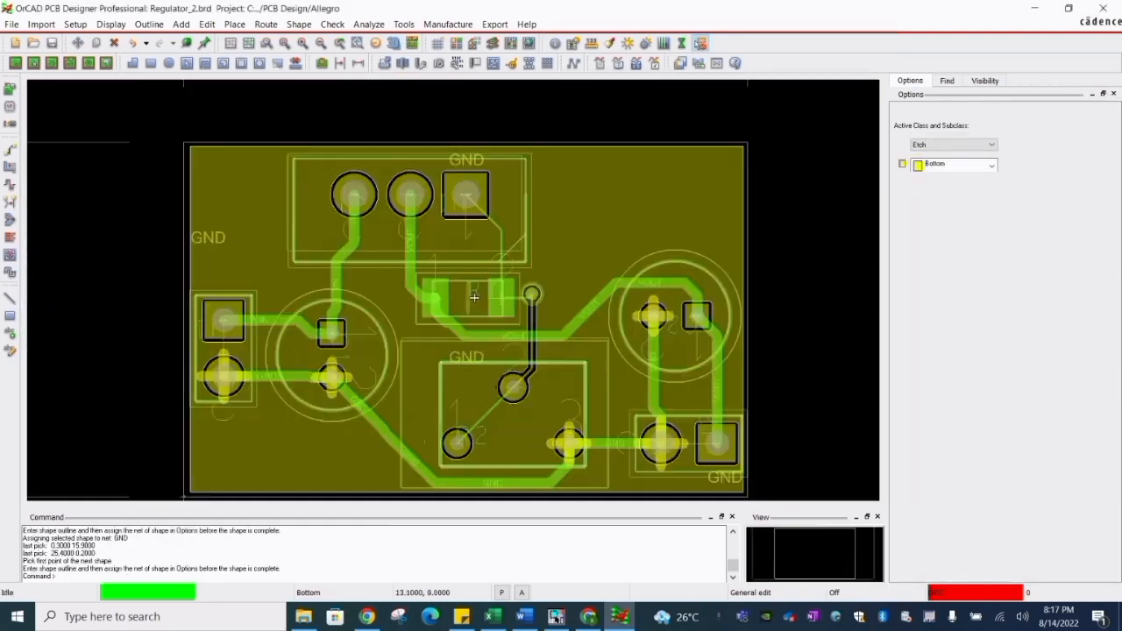
- Open the spacing constraints in Constraint Manager and set the DEFAULT set's Shape To All spacing to 0.2 mm
scroll(556, 326, "up", 5)
scroll(168, 317, "up", 3)
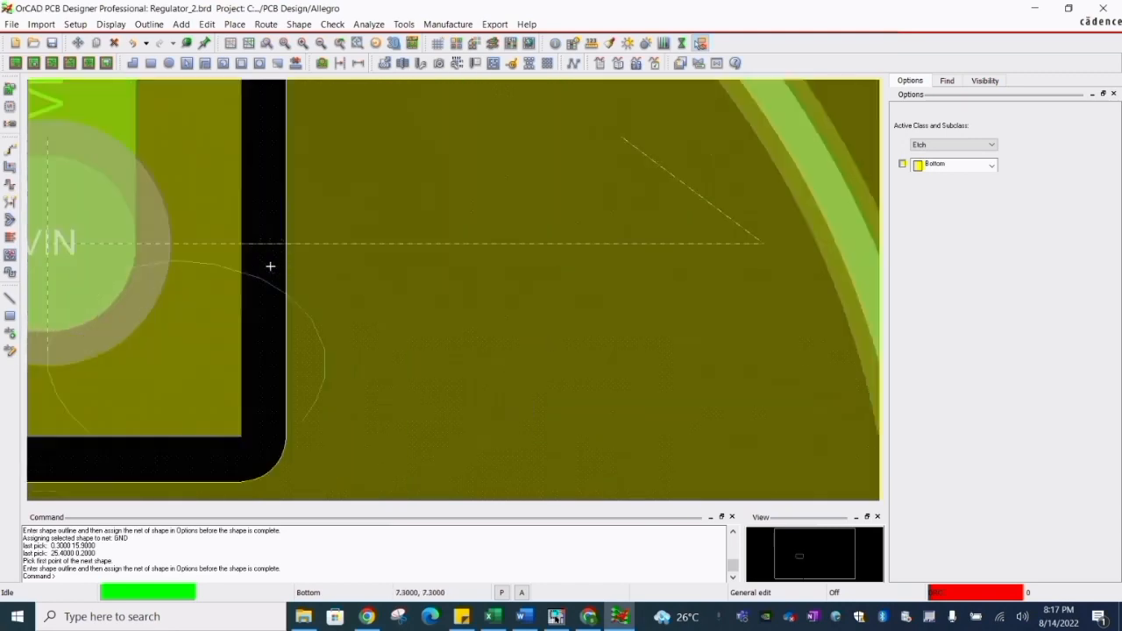
scroll(409, 256, "down", 2)
left_click(99, 112)
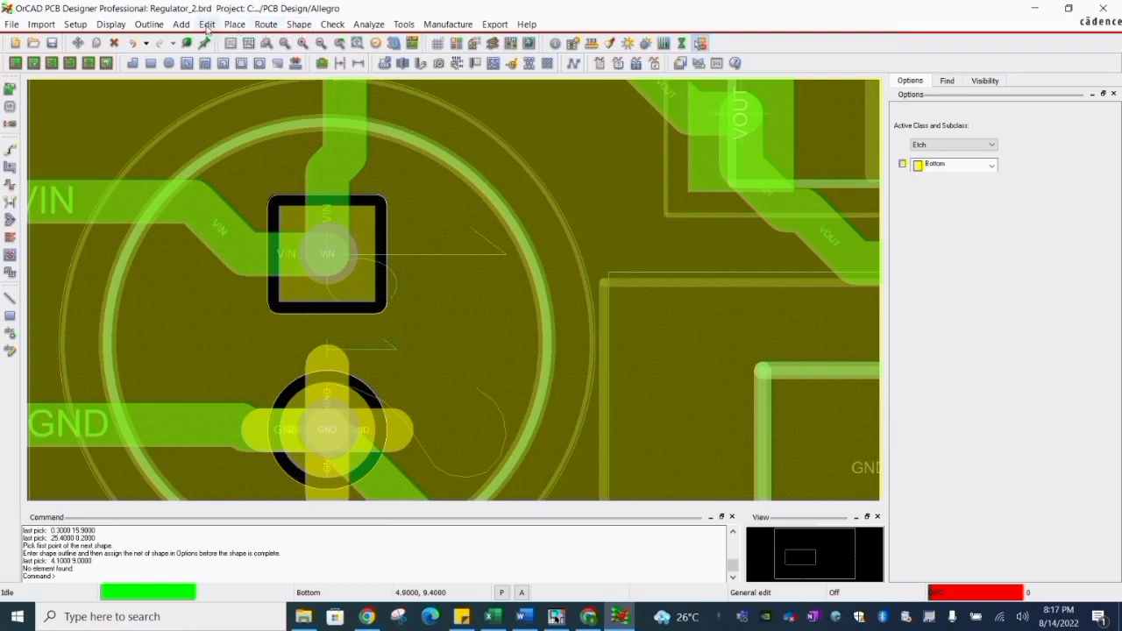
left_click(75, 24)
left_click(96, 110)
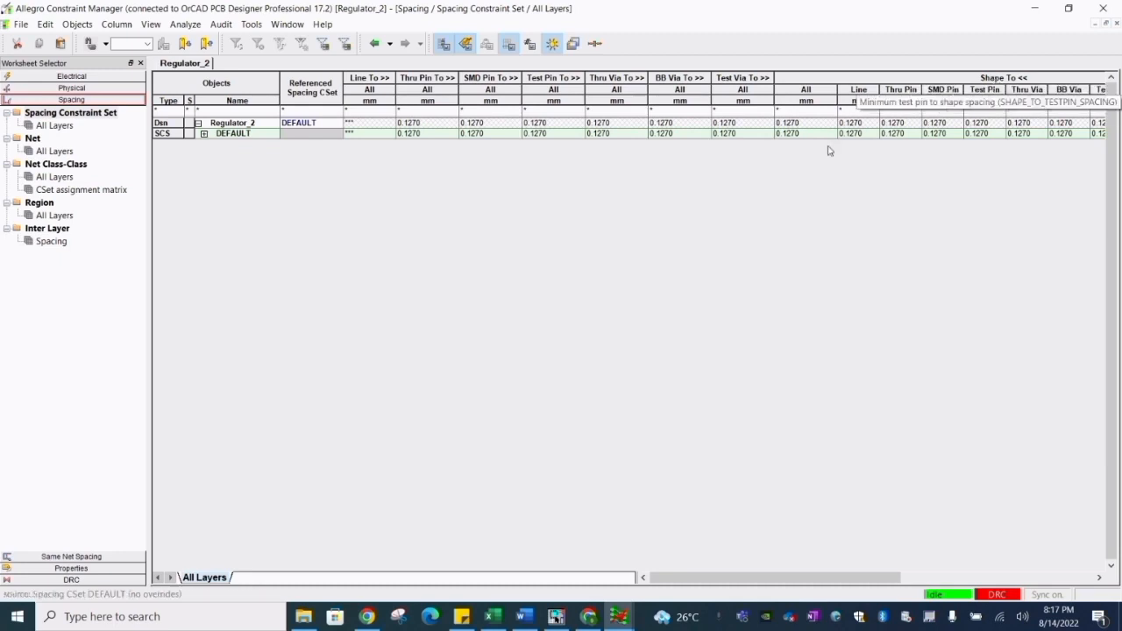
left_click(795, 133)
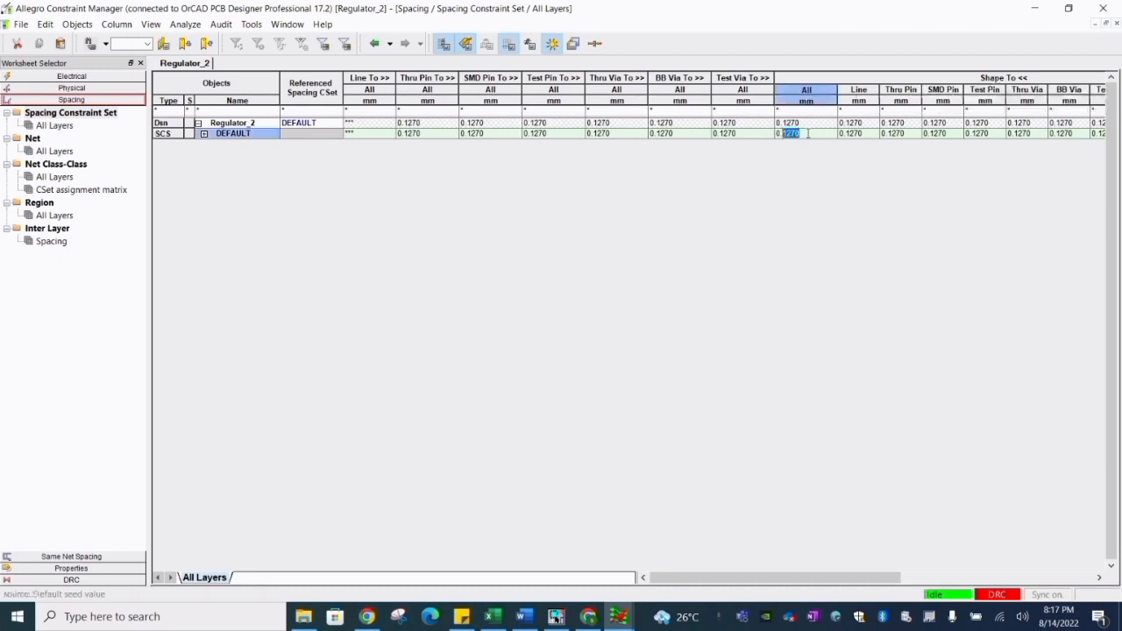
type("0.2")
key("Return")
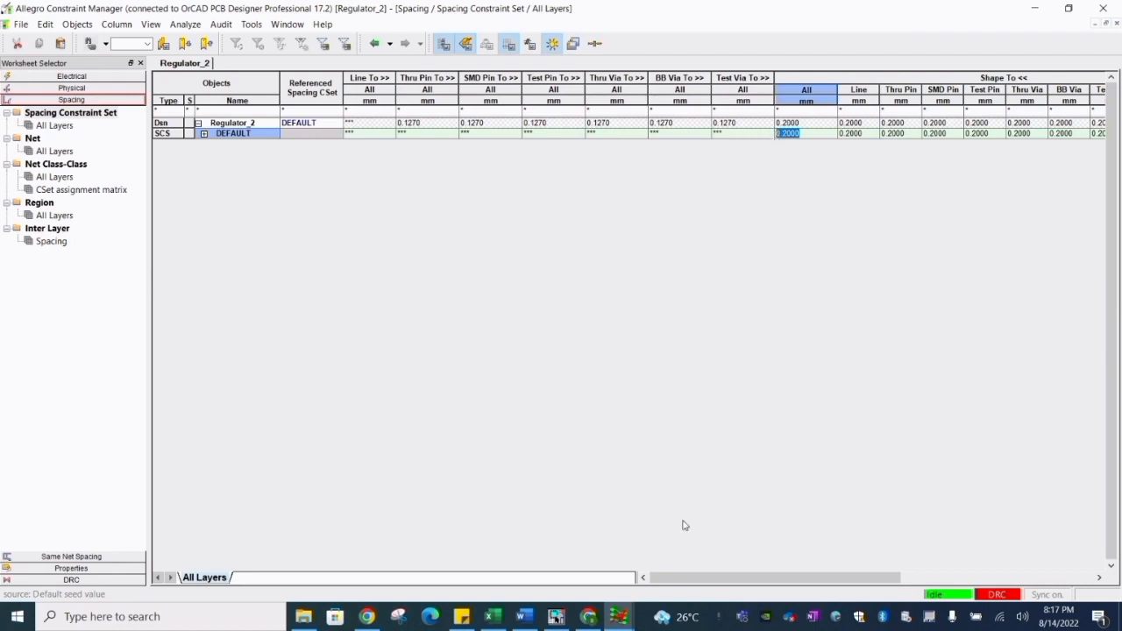
- Check the Shape To and Test Pin To spacing values across the constraint table, and close Constraint Manager
left_click_drag(655, 579, 815, 566)
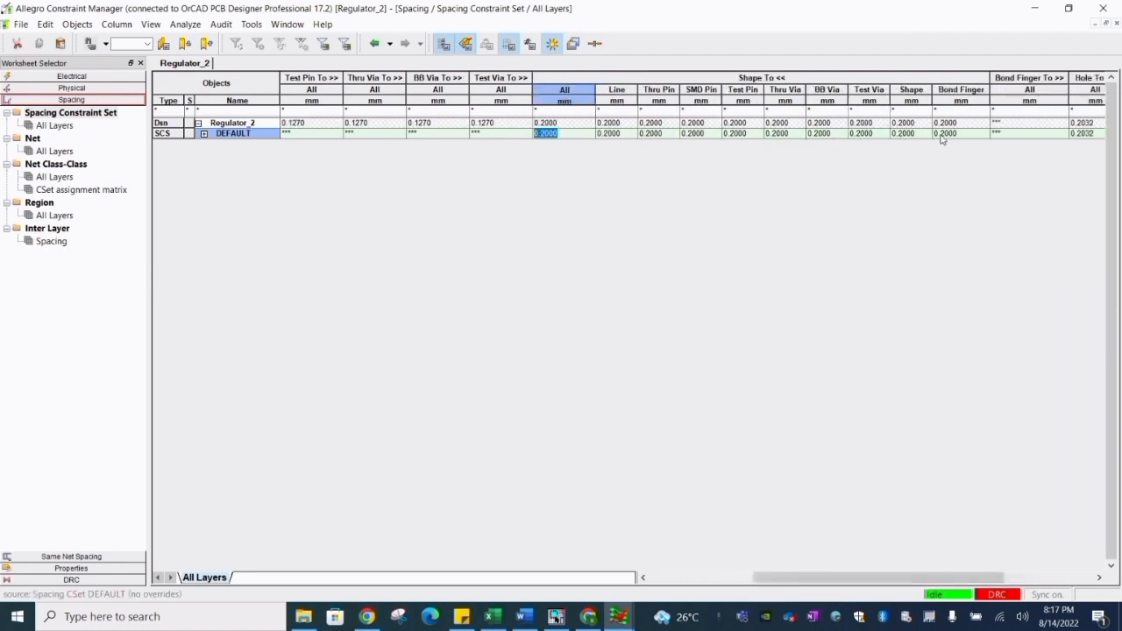
left_click(311, 78)
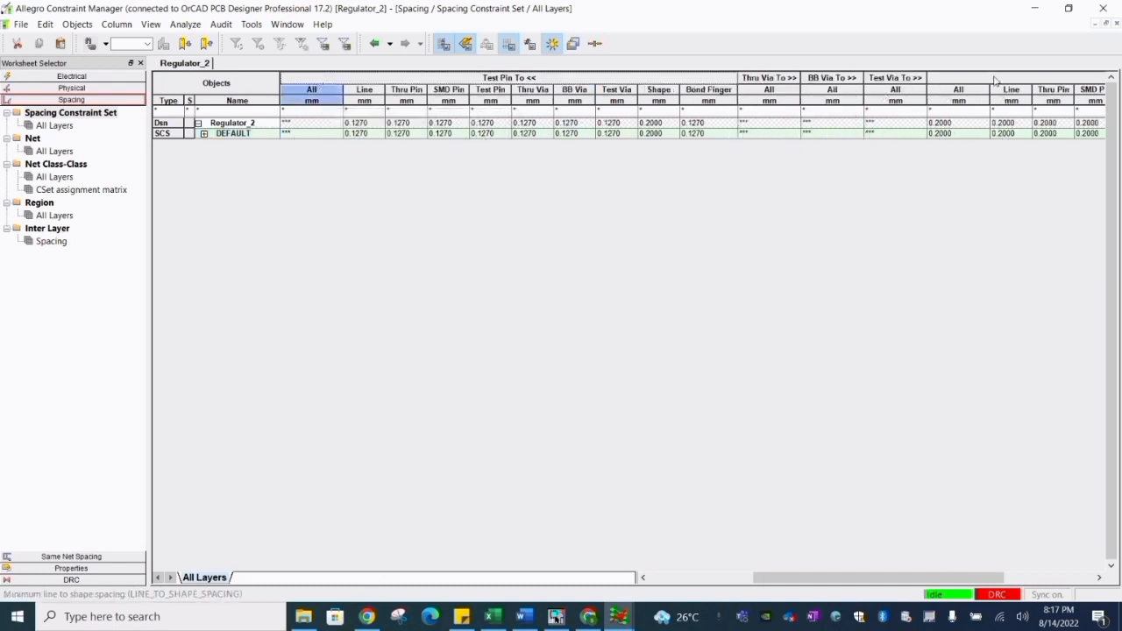
left_click_drag(824, 577, 892, 577)
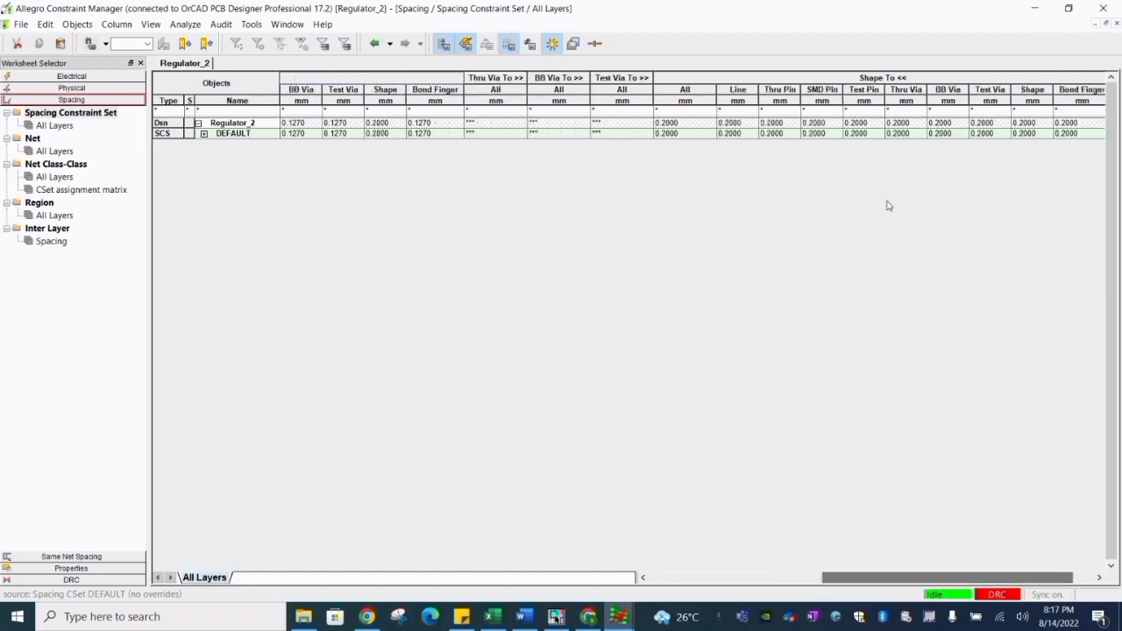
left_click(20, 23)
left_click(36, 93)
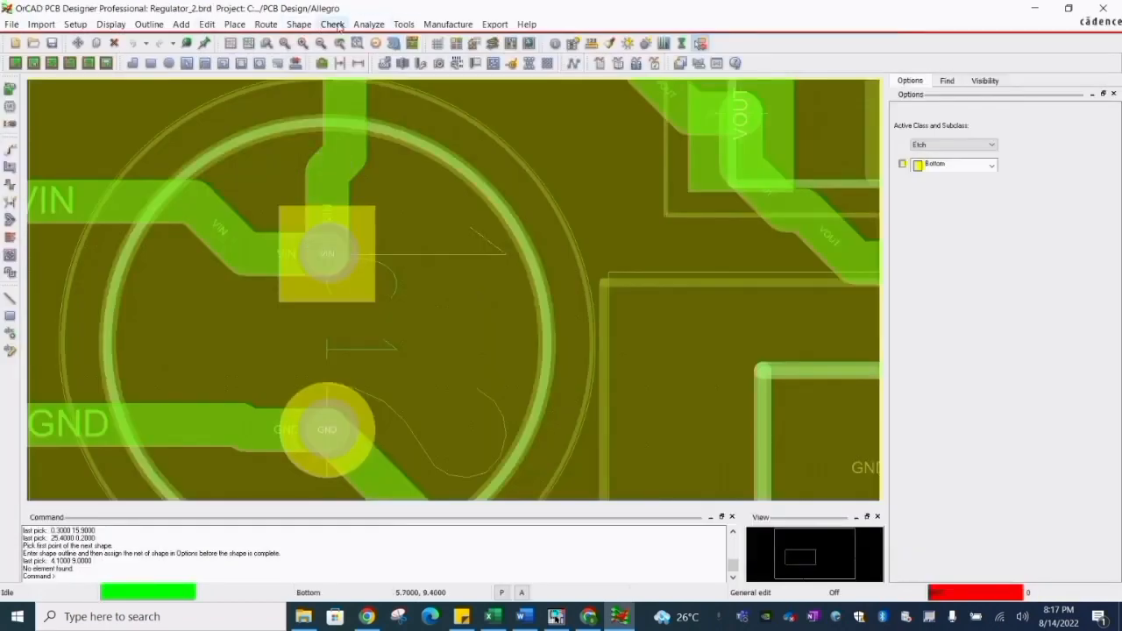
- Bring the out-of-date dynamic GND shape up to date with smooth fill from the design status, and close the status
left_click(333, 24)
left_click(372, 38)
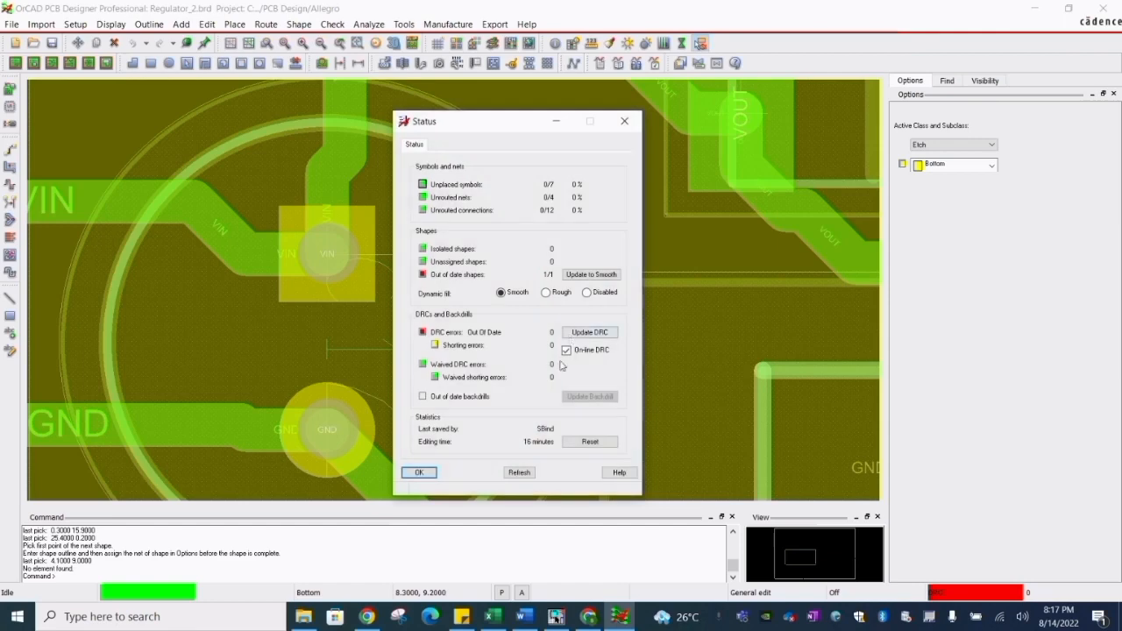
left_click(585, 276)
left_click(419, 472)
scroll(394, 259, "up", 2)
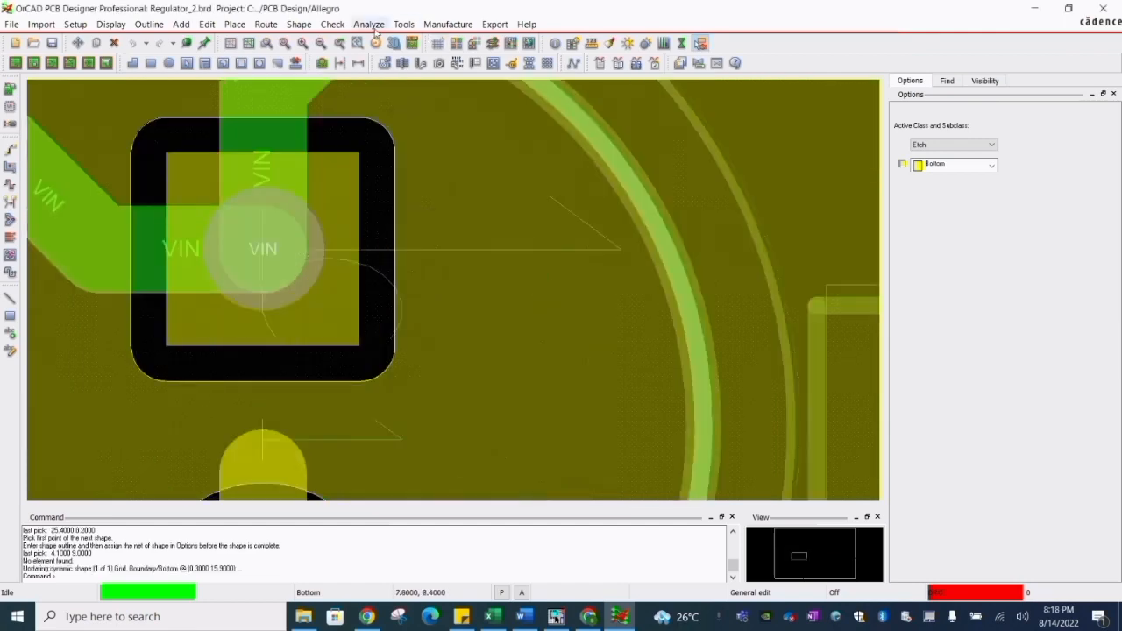
- Set the thru pin clearance oversize to 0.1 in the global dynamic shape parameters and apply it
left_click(302, 27)
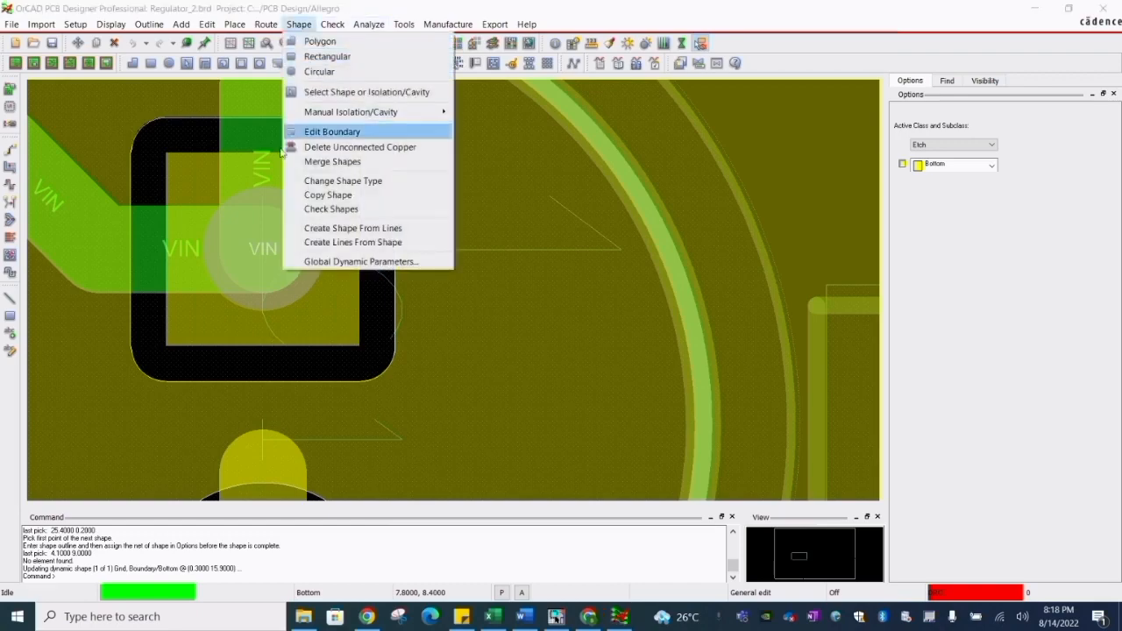
left_click(516, 199)
scroll(486, 258, "down", 5)
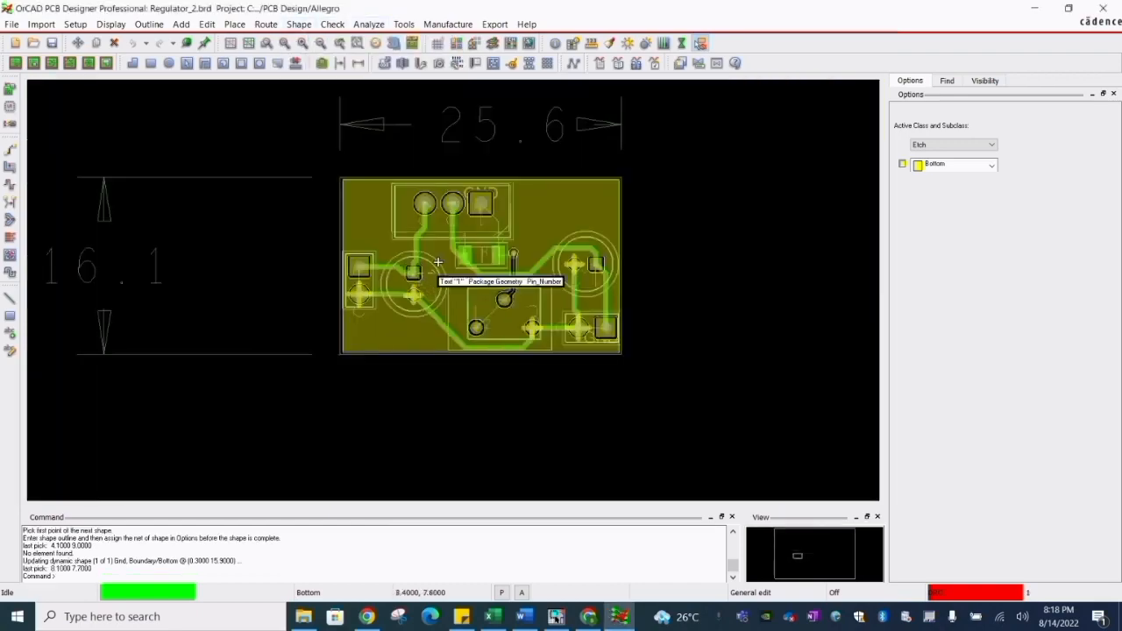
scroll(467, 224, "up", 5)
left_click(380, 216)
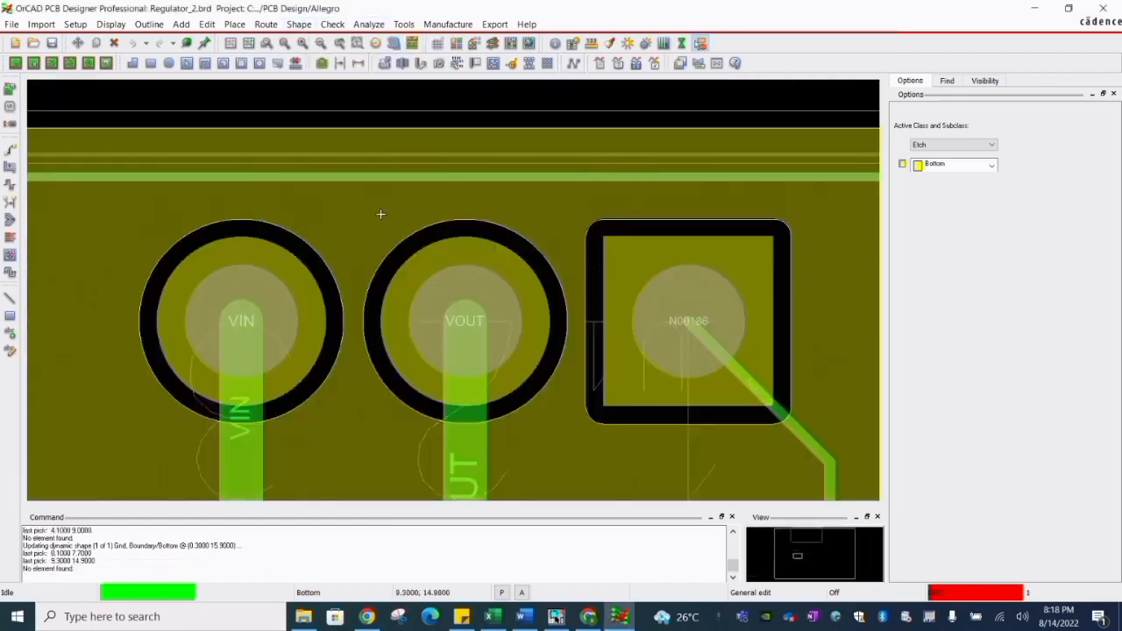
left_click(299, 24)
left_click(350, 260)
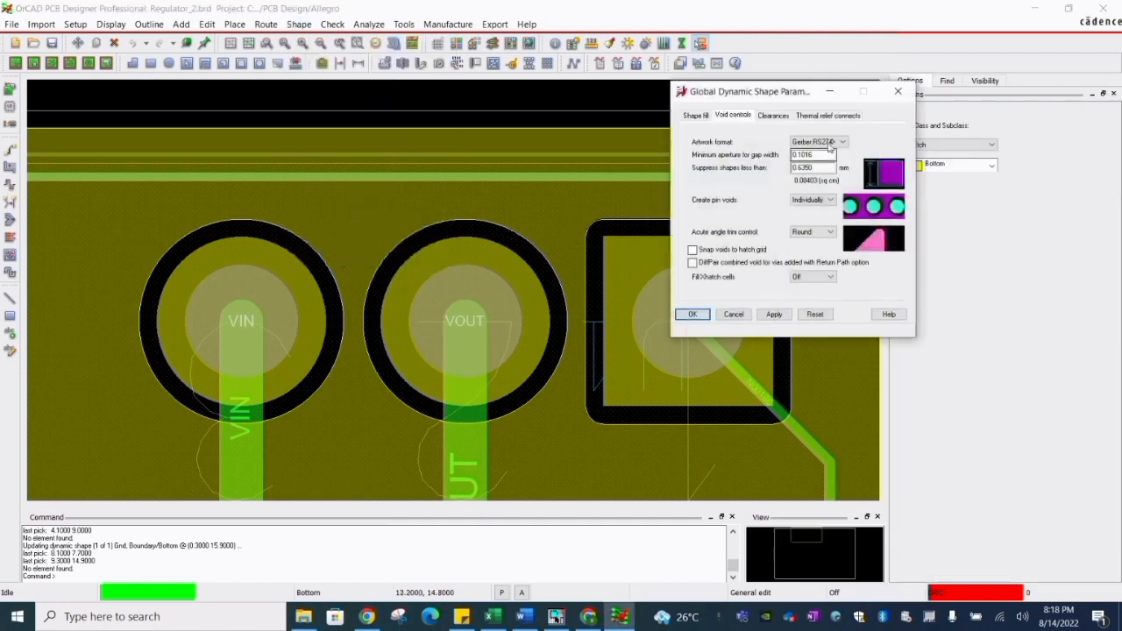
left_click(773, 115)
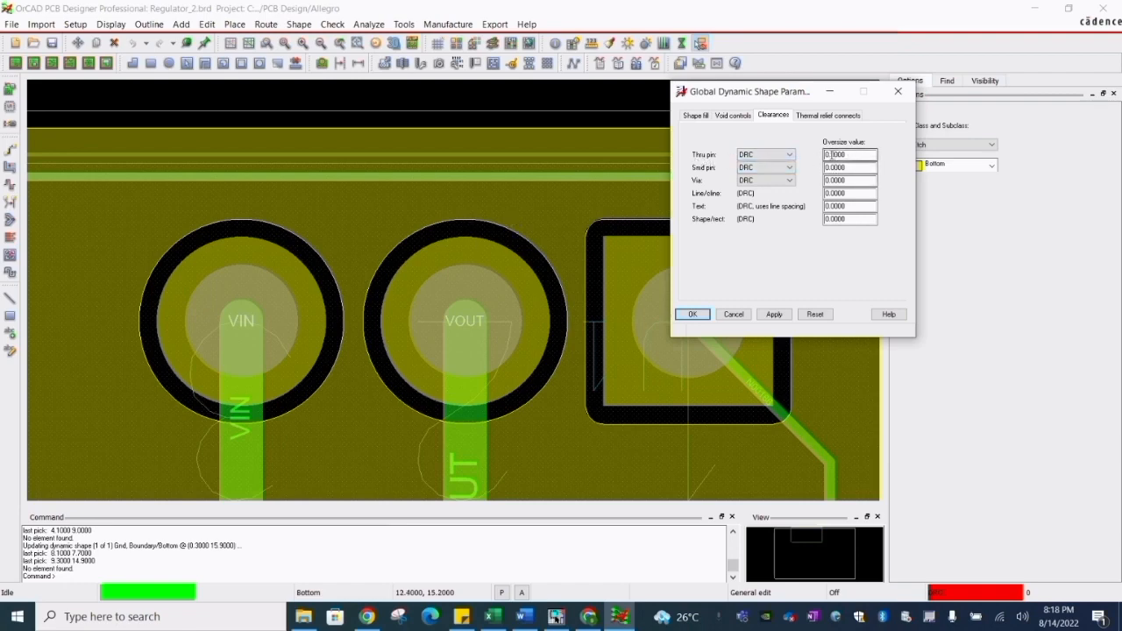
type("0.1")
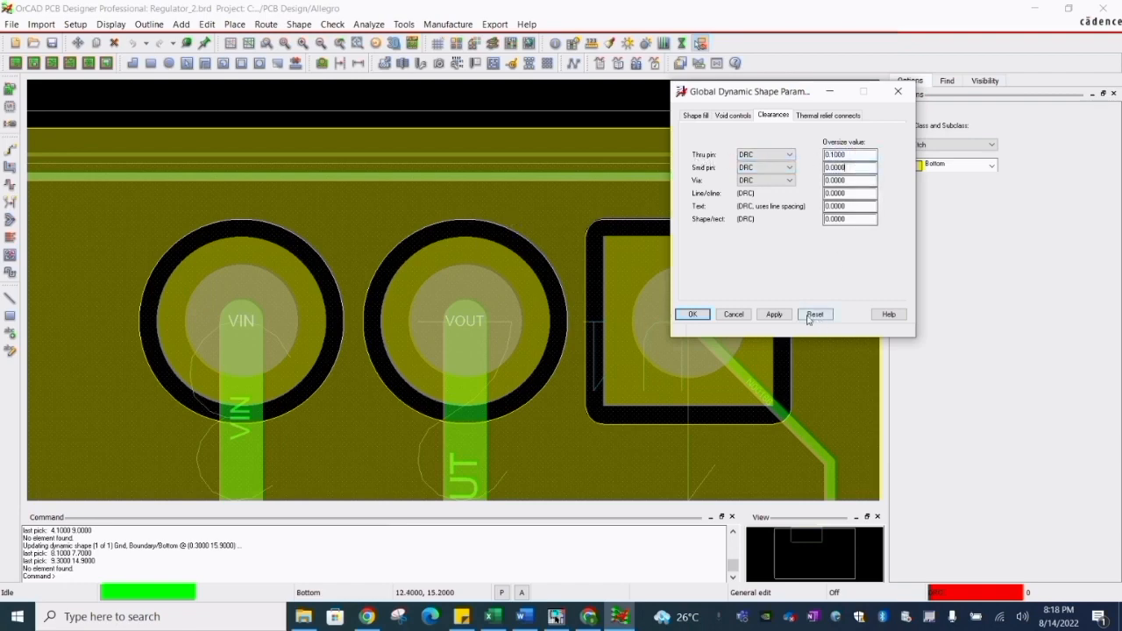
left_click(775, 314)
- Set the line/cline clearance oversize to 0.1, apply it and accept the global dynamic shape parameters
scroll(473, 256, "down", 2)
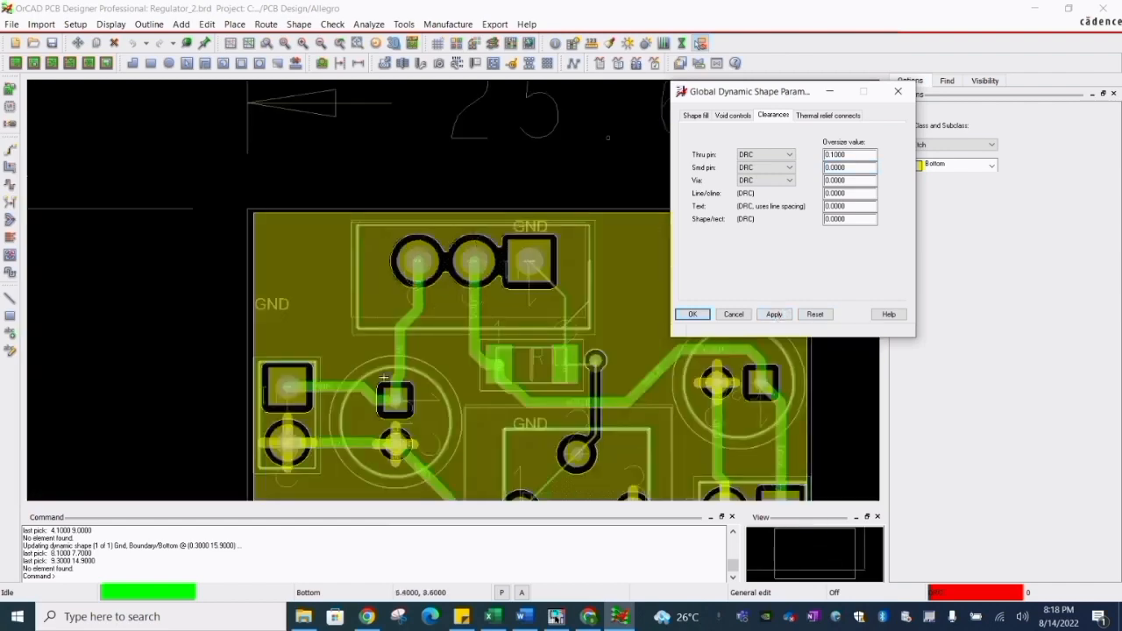
scroll(313, 385, "up", 1)
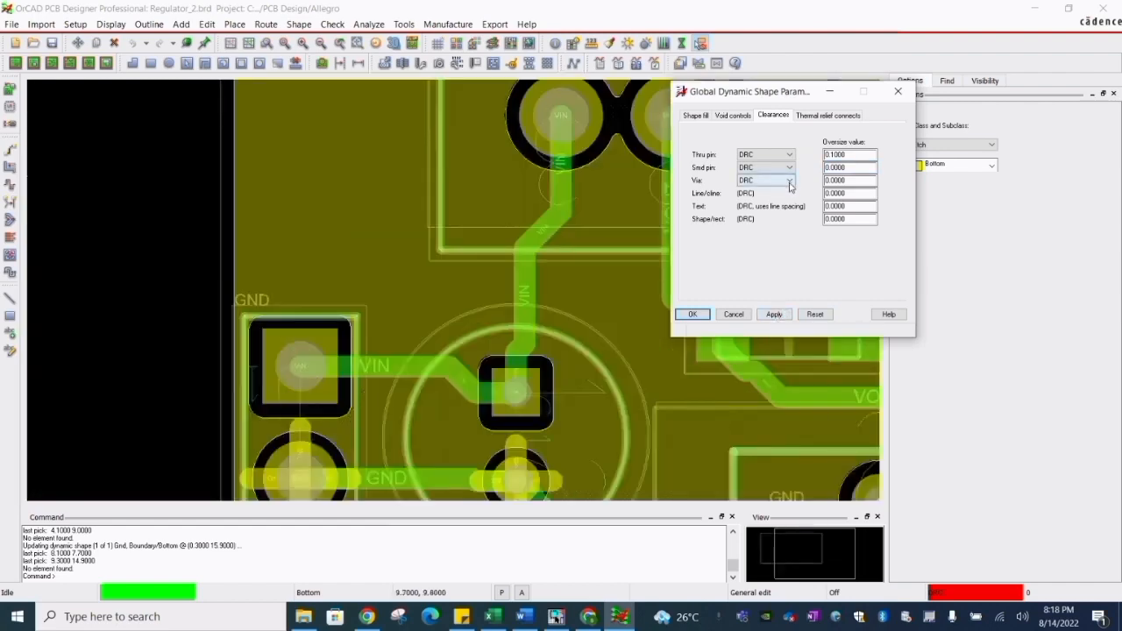
scroll(557, 252, "down", 2)
scroll(492, 300, "down", 1)
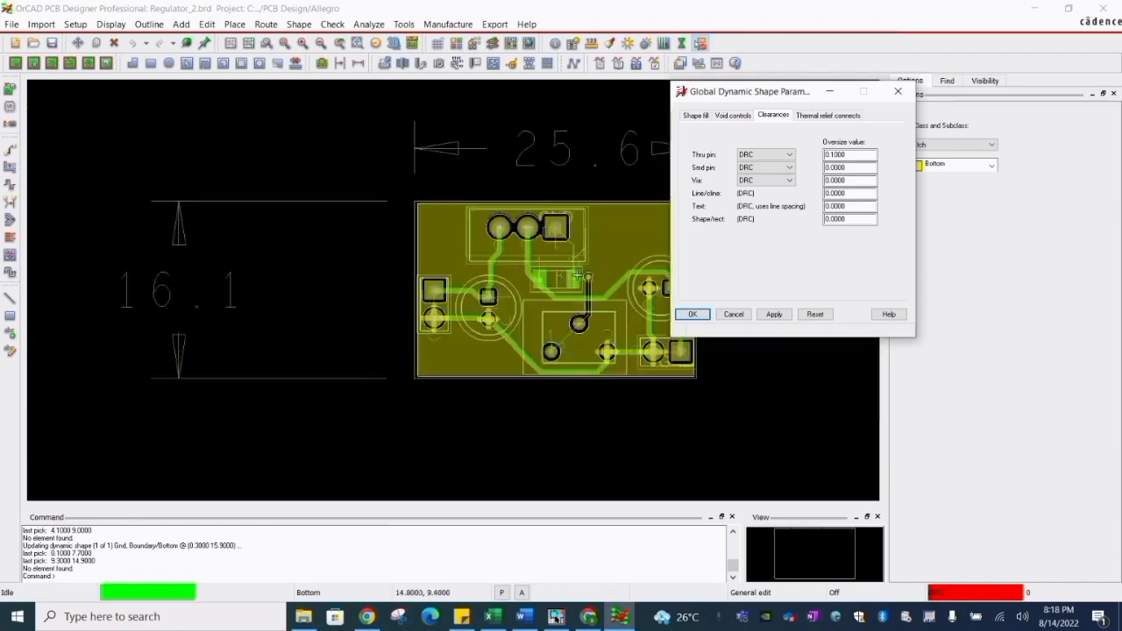
scroll(577, 280, "up", 4)
scroll(479, 285, "down", 2)
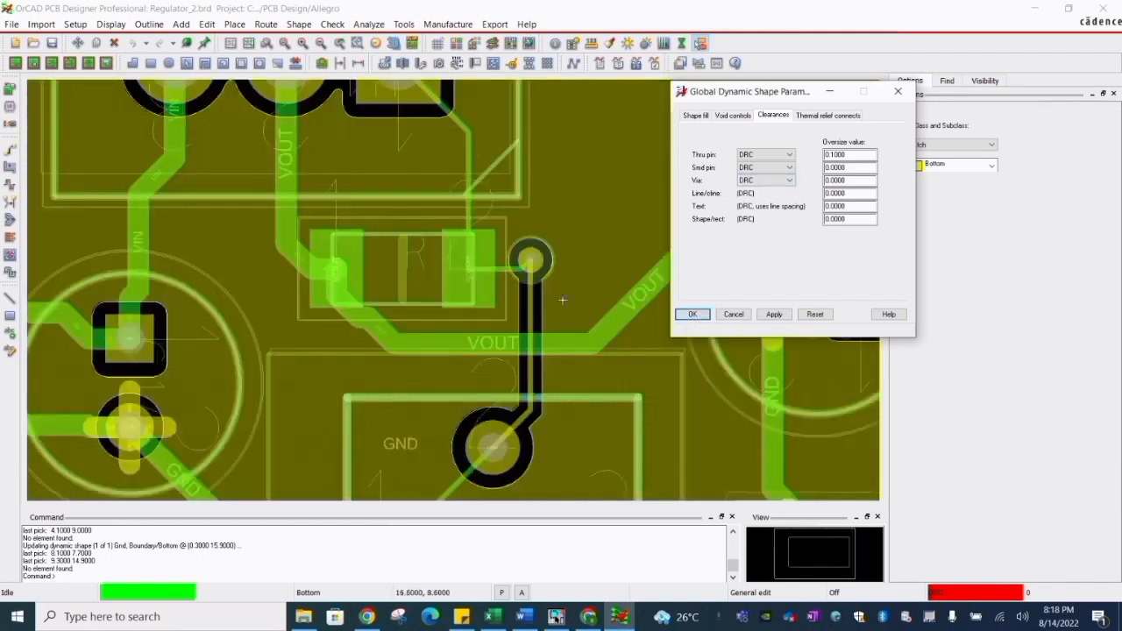
scroll(536, 331, "up", 4)
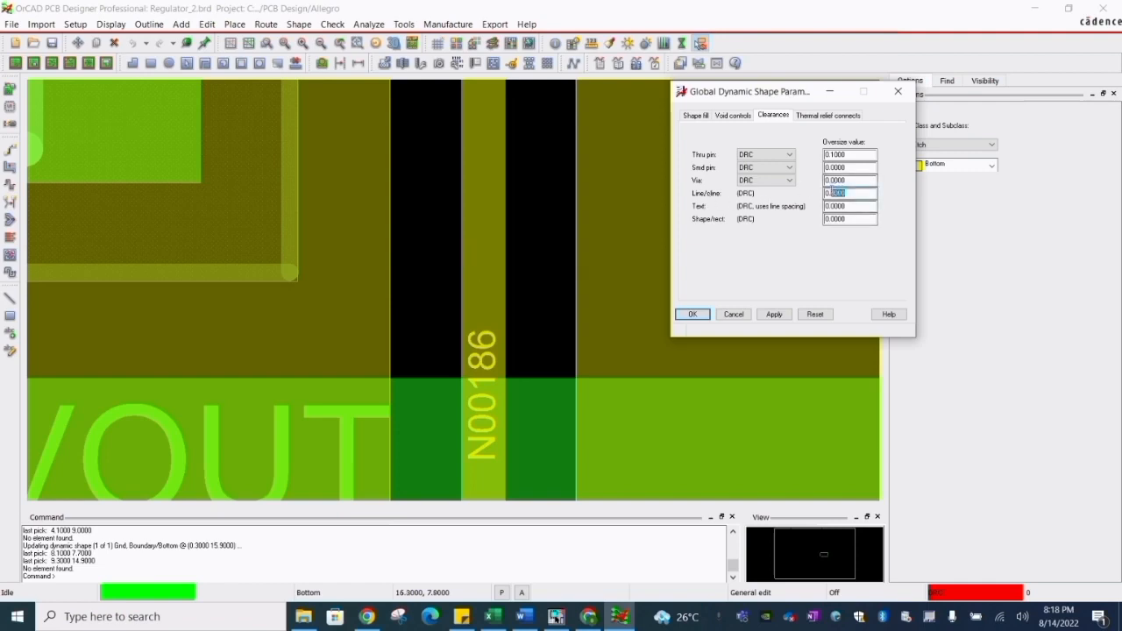
type("1")
left_click(774, 313)
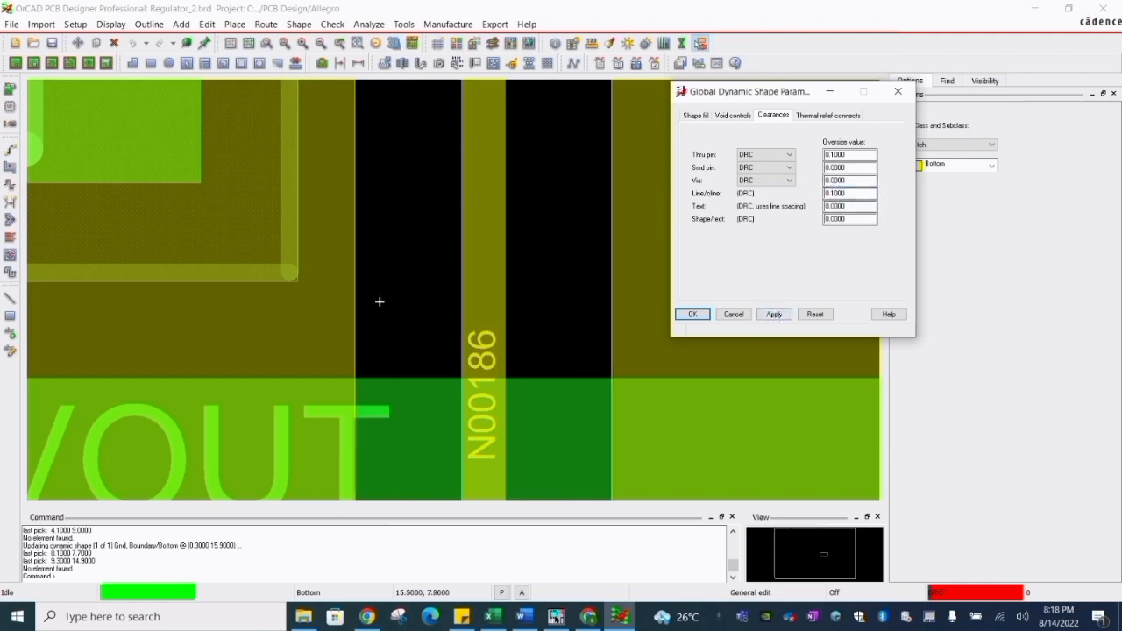
left_click(693, 314)
- Reopen the global dynamic shape parameters at the thermal relief settings, with a GND through-hole pin in close view
scroll(526, 234, "down", 3)
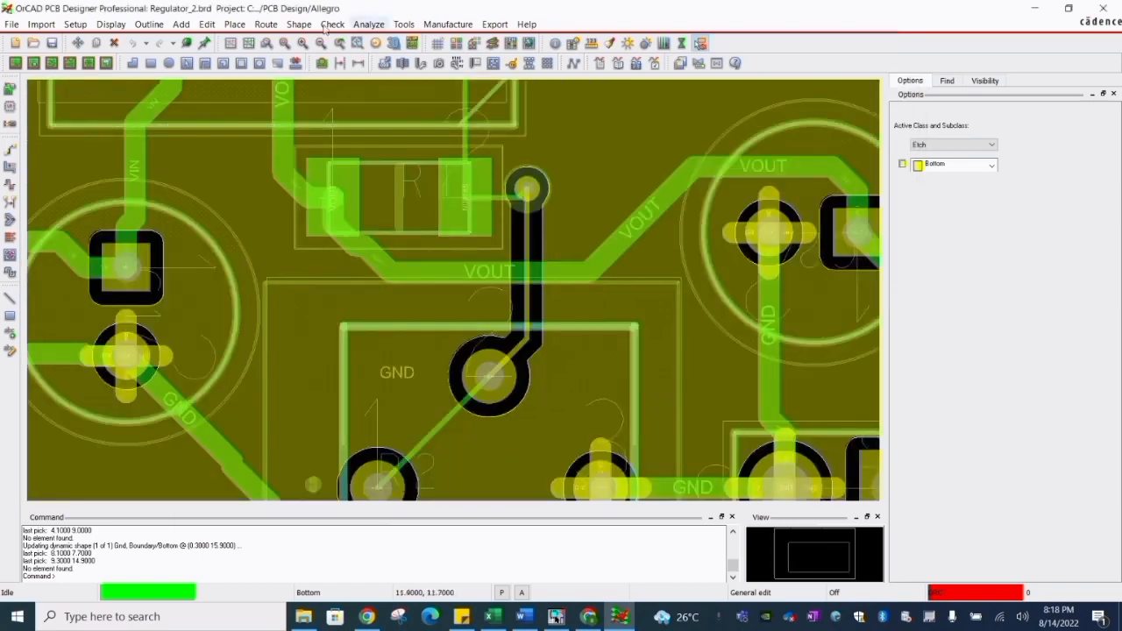
left_click(299, 24)
left_click(355, 260)
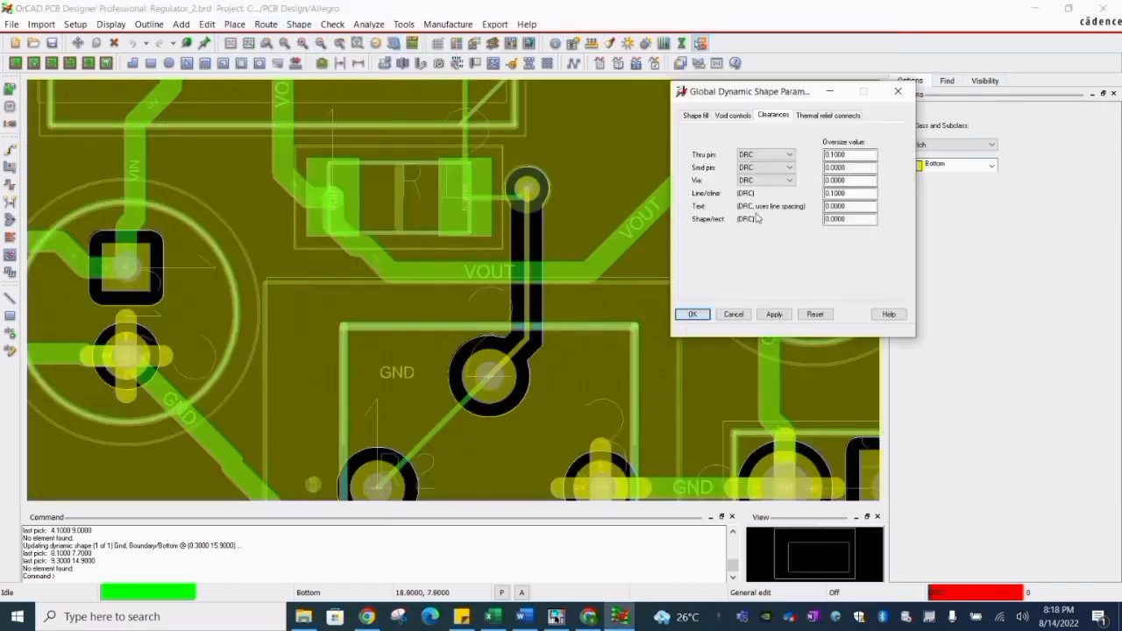
left_click(827, 115)
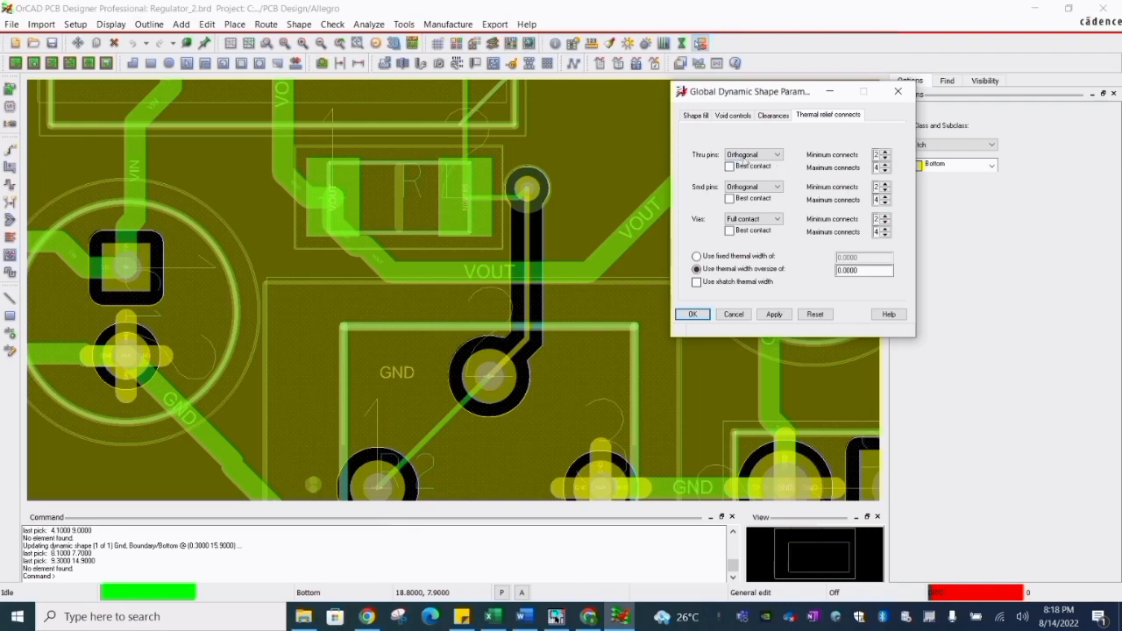
scroll(270, 215, "down", 1)
scroll(176, 292, "up", 2)
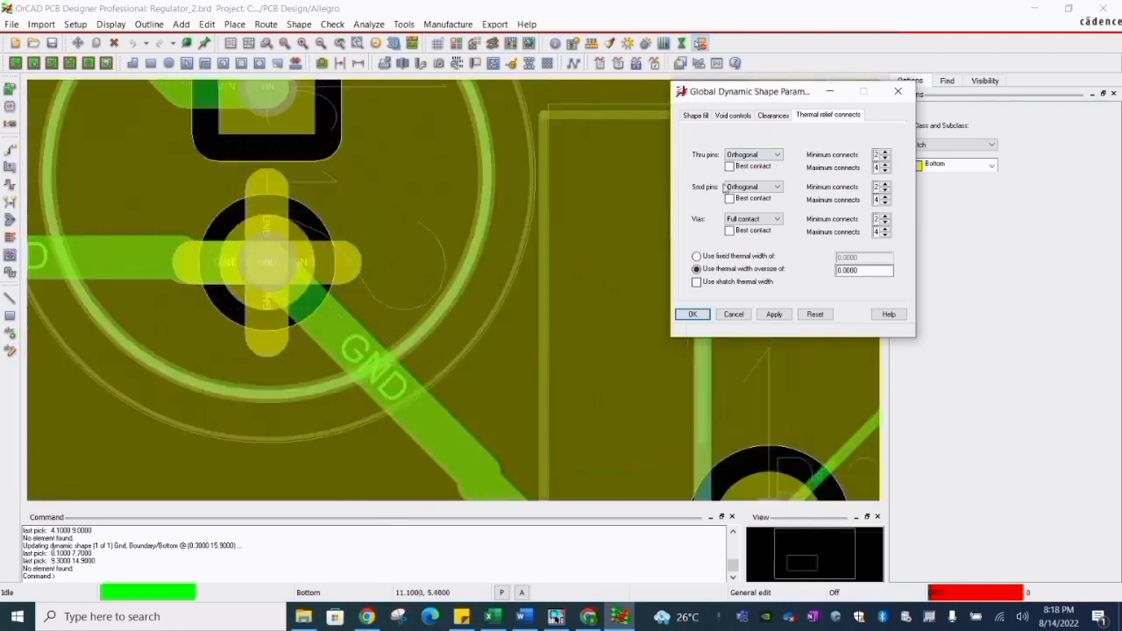
- Try the Diagonal thermal relief connection for thru pins and apply it to the GND shape
left_click(746, 155)
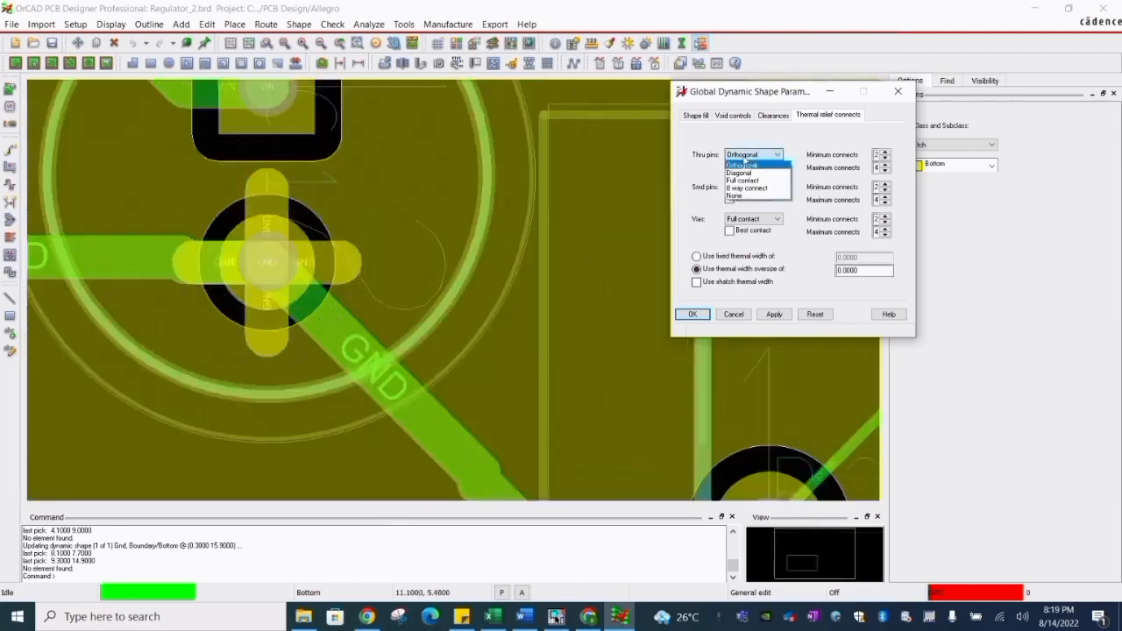
left_click(744, 173)
left_click(774, 313)
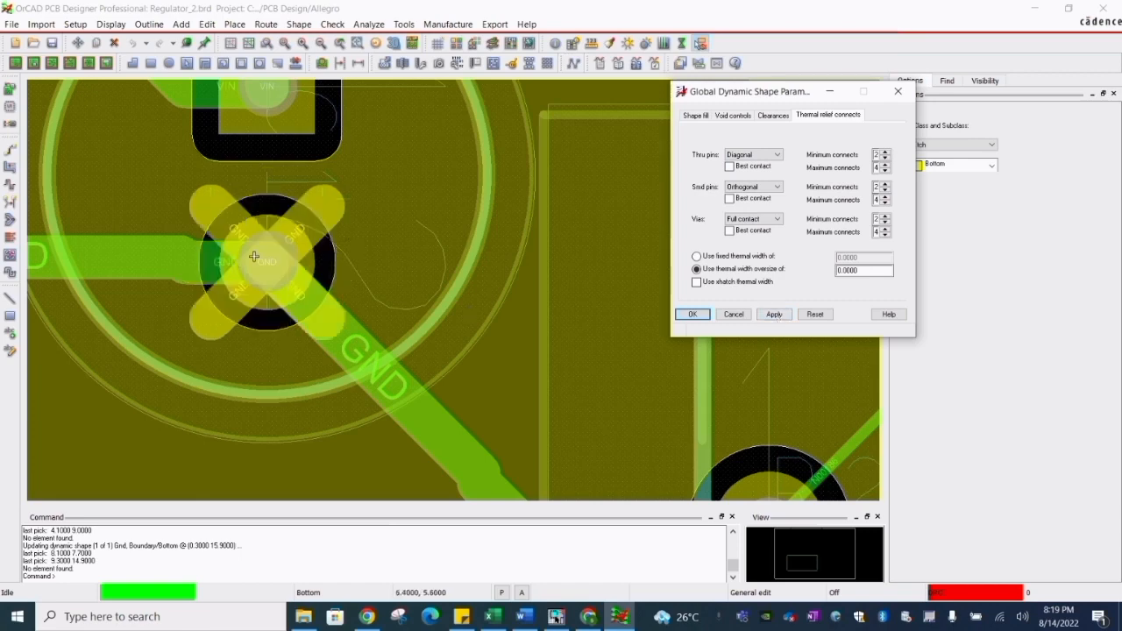
scroll(425, 270, "down", 1)
left_click(753, 154)
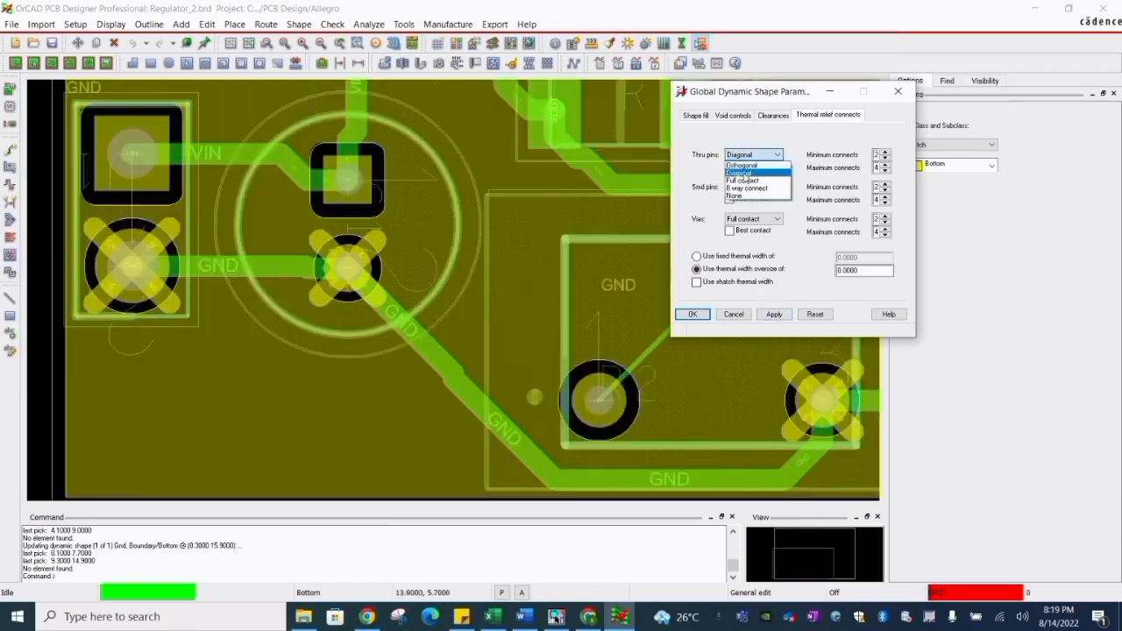
left_click(746, 174)
- Try Full contact and 8 way connect as the thru pin thermal relief, applying each to the GND shape
left_click(754, 155)
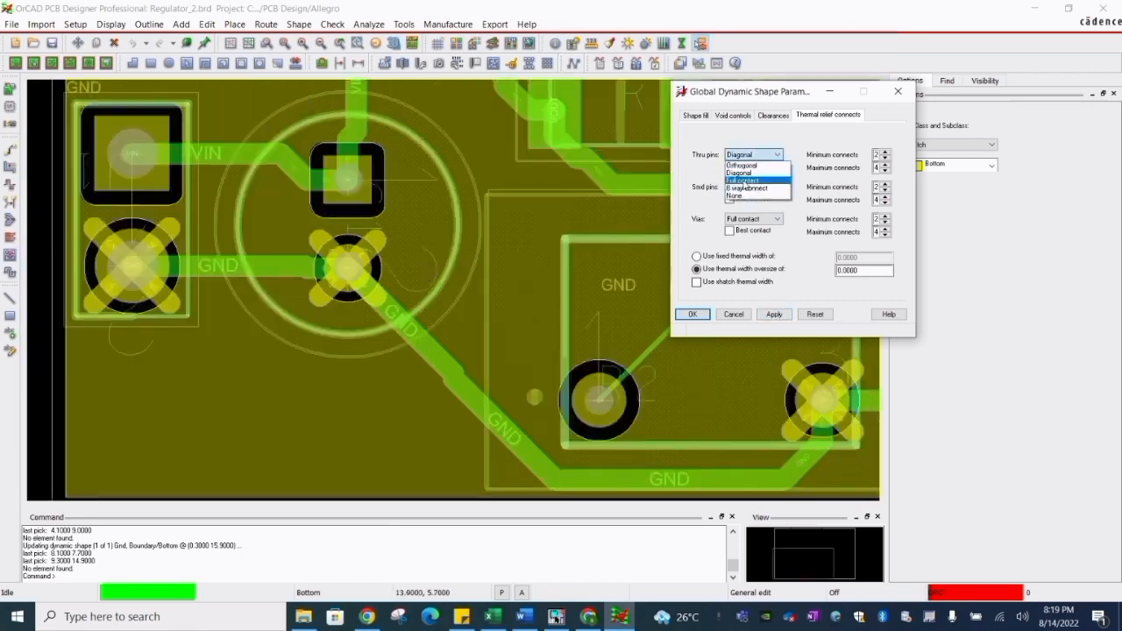
left_click(744, 181)
left_click(774, 314)
left_click(753, 154)
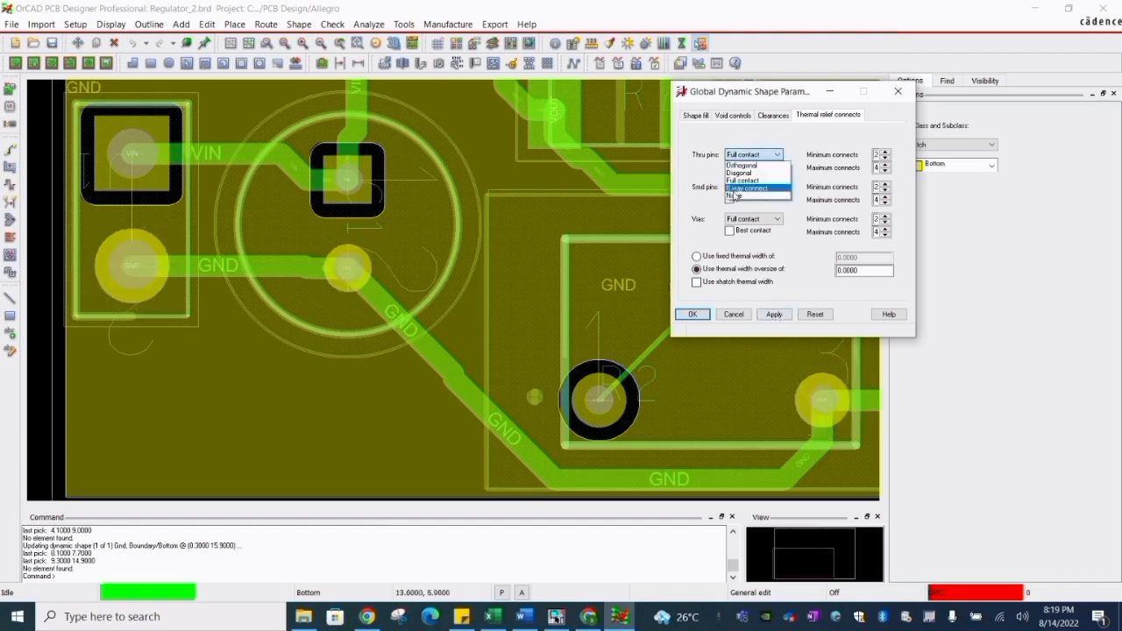
left_click(745, 189)
left_click(774, 315)
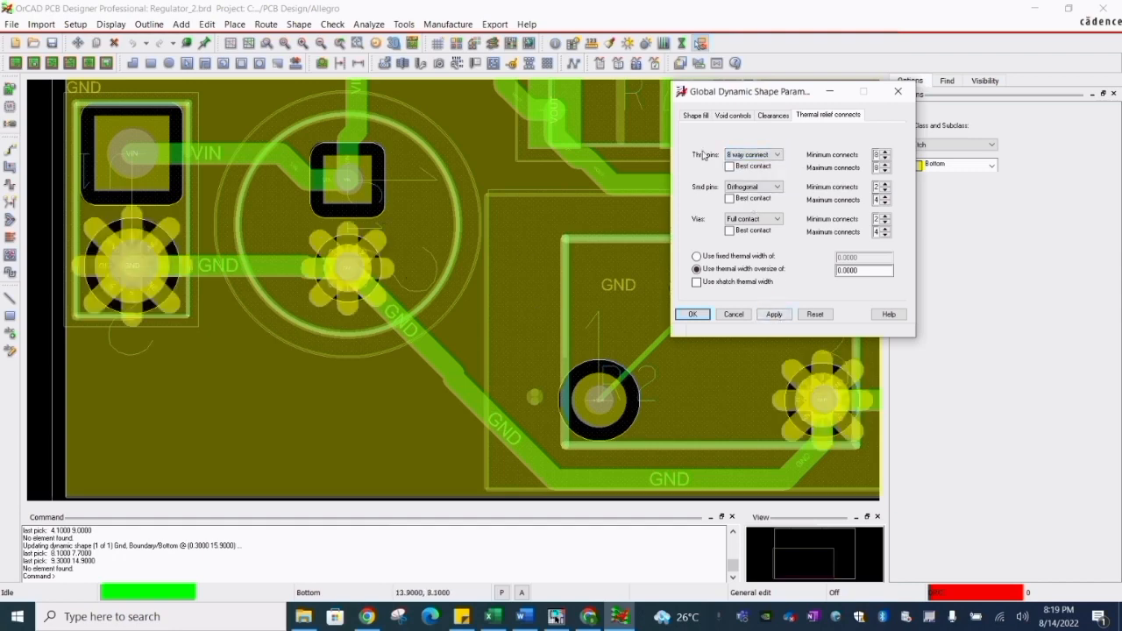
- Set the thru pin thermal relief connection to None and apply it to the GND shape
left_click(752, 154)
left_click(745, 193)
left_click(772, 316)
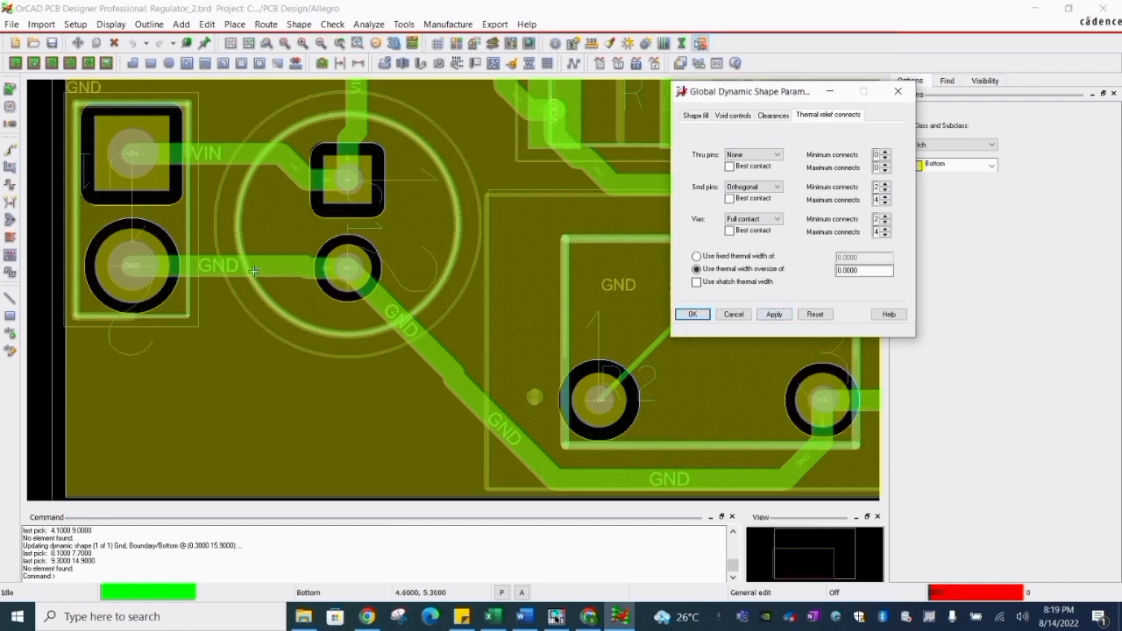
- Set the thru pin thermal relief to Diagonal for the GND shape, trying a maximum of 2 connects before applying 4
scroll(140, 274, "up", 1)
left_click(753, 155)
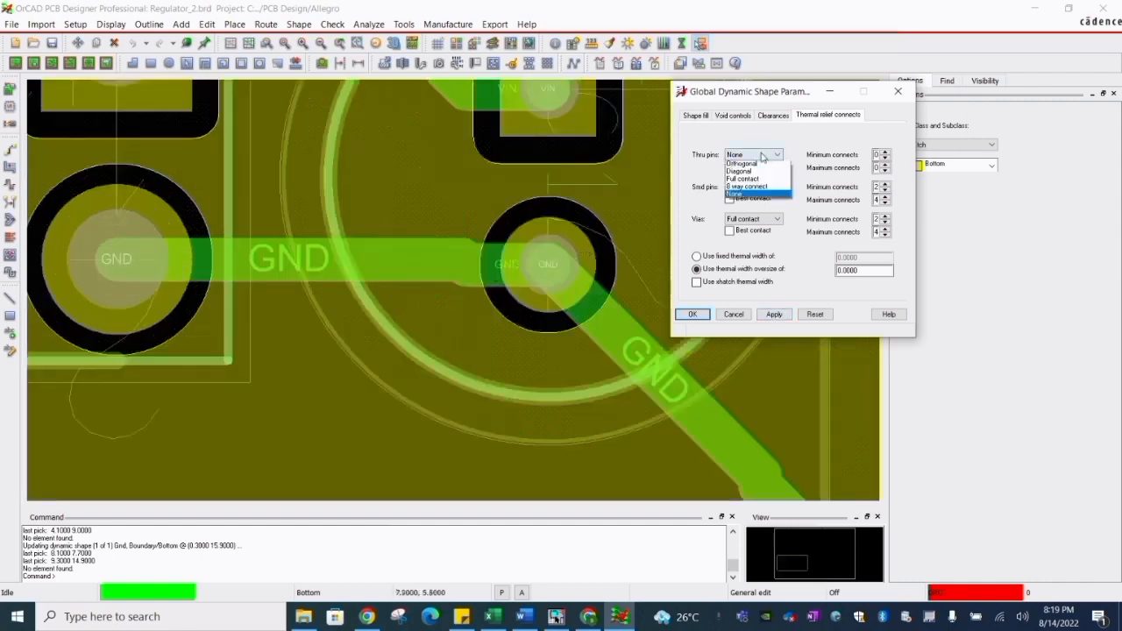
left_click(747, 180)
left_click(772, 316)
scroll(140, 228, "down", 2)
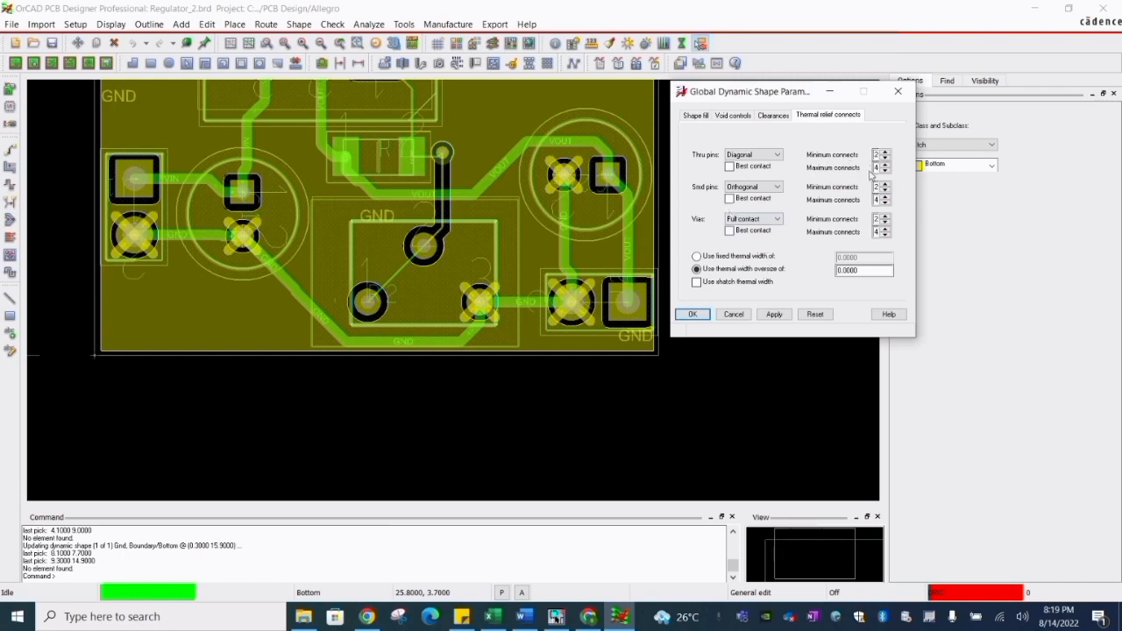
left_click(774, 314)
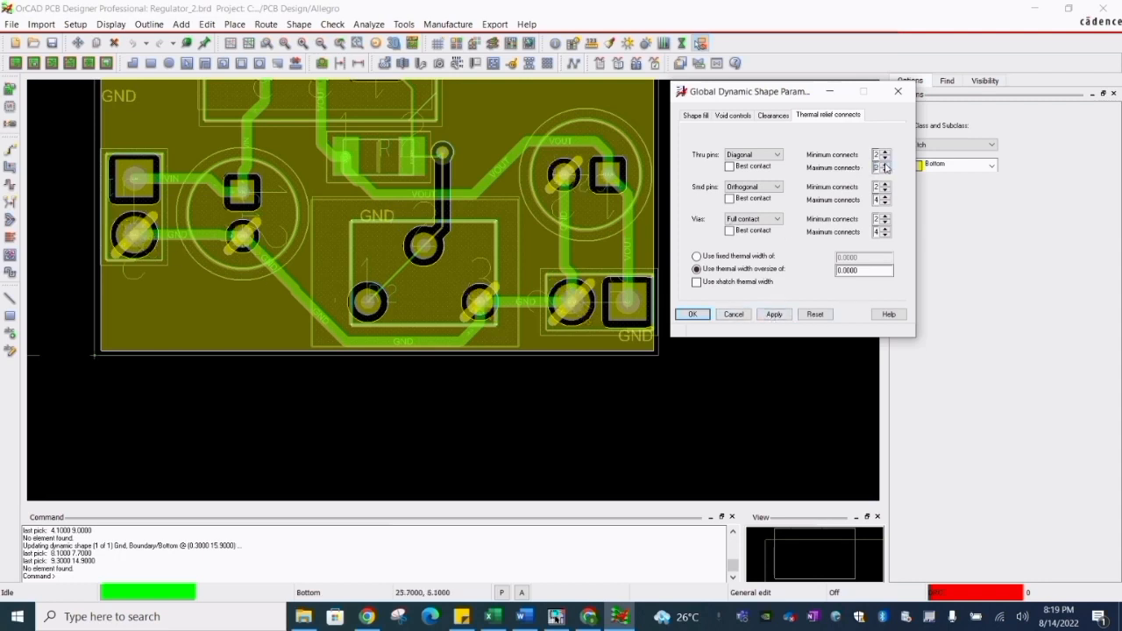
left_click(774, 313)
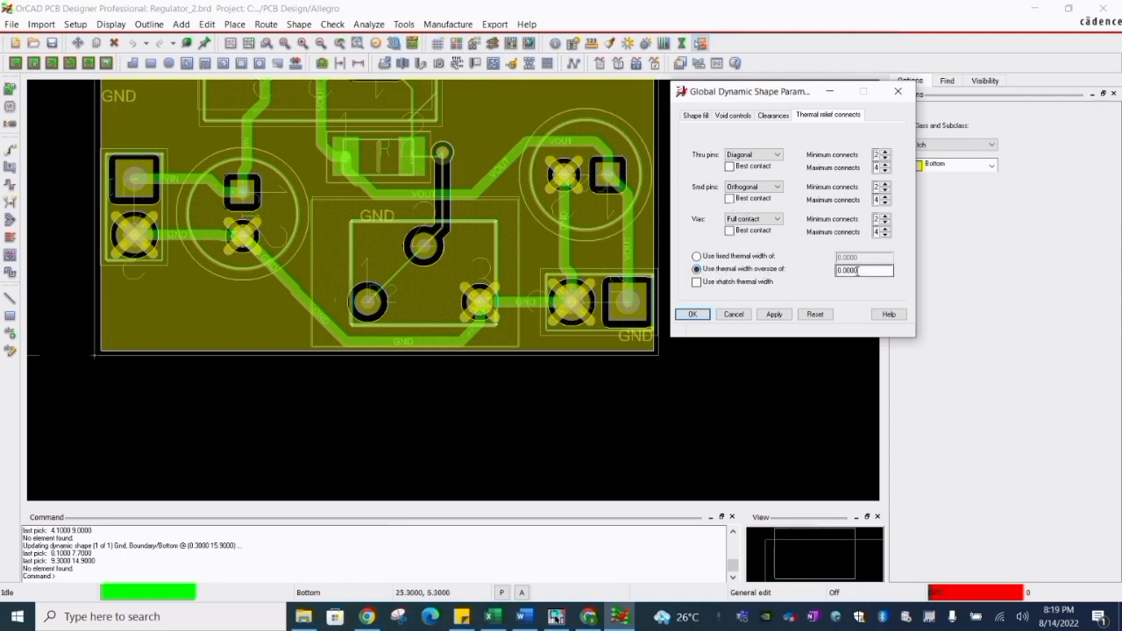
- Try a thermal width oversize of 0.2000, then apply a fixed thermal width of 0.4000 to the GND shape
scroll(185, 161, "up", 3)
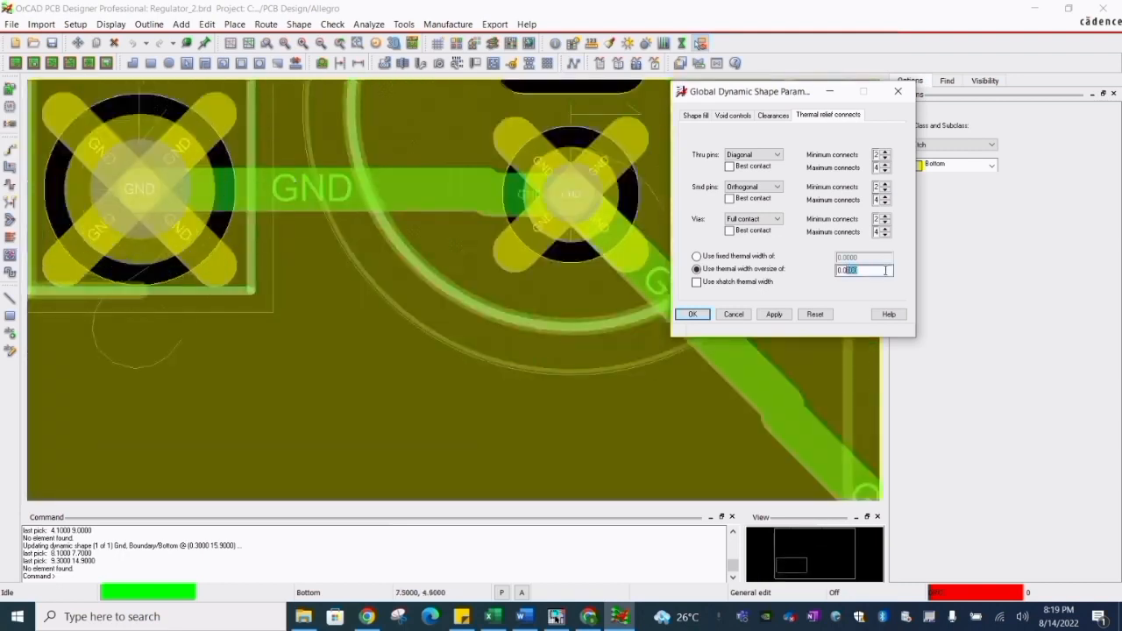
left_click(774, 314)
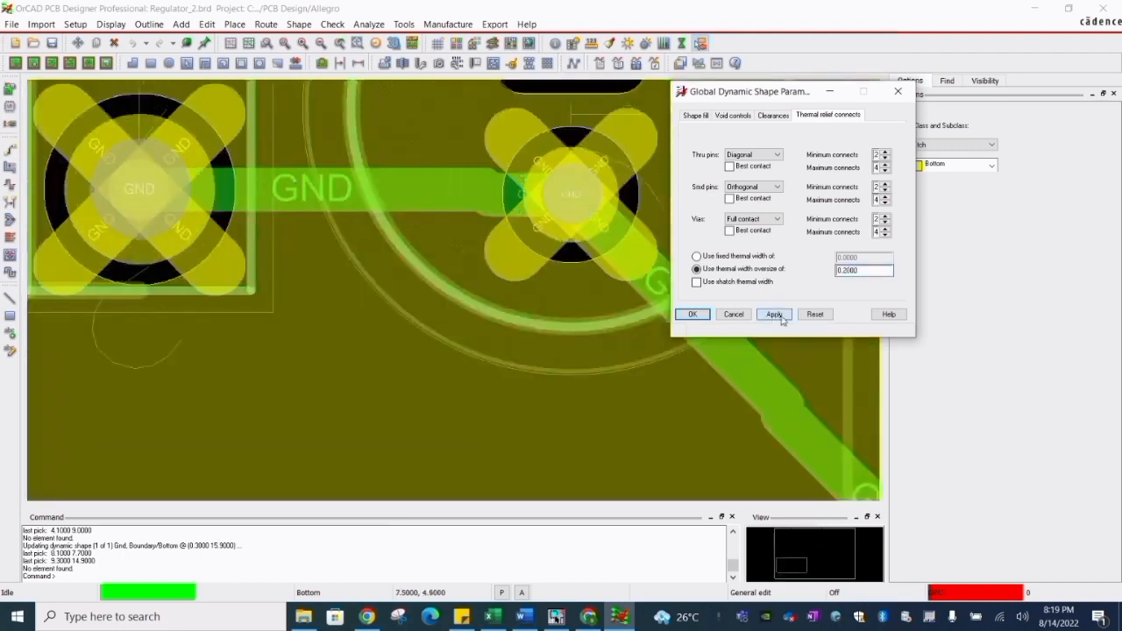
left_click(697, 256)
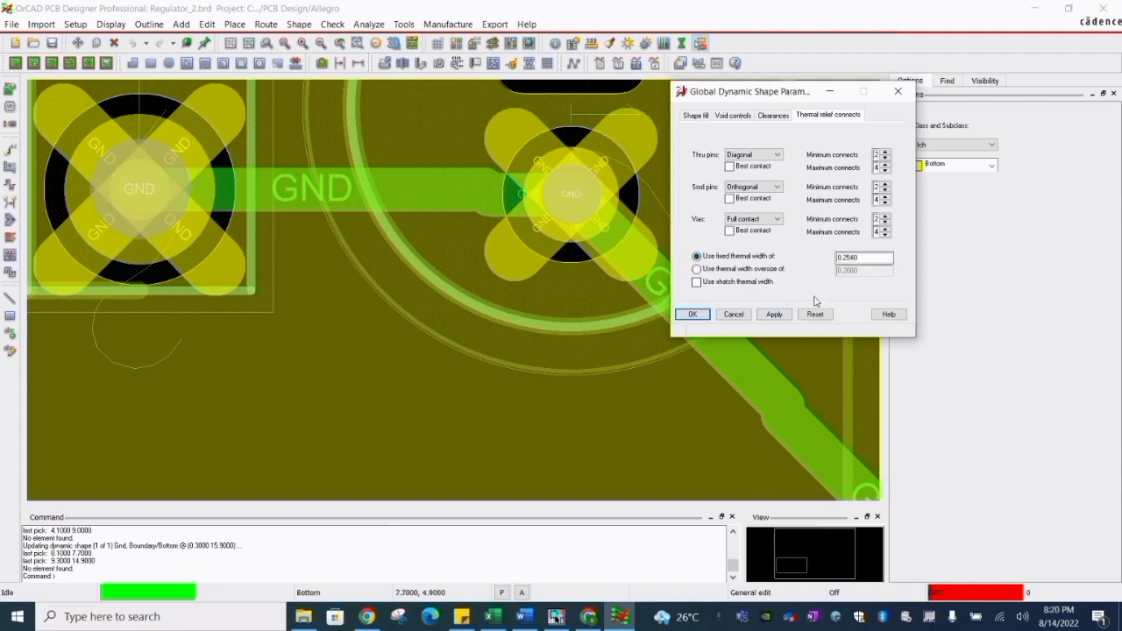
left_click(850, 258)
left_click(774, 314)
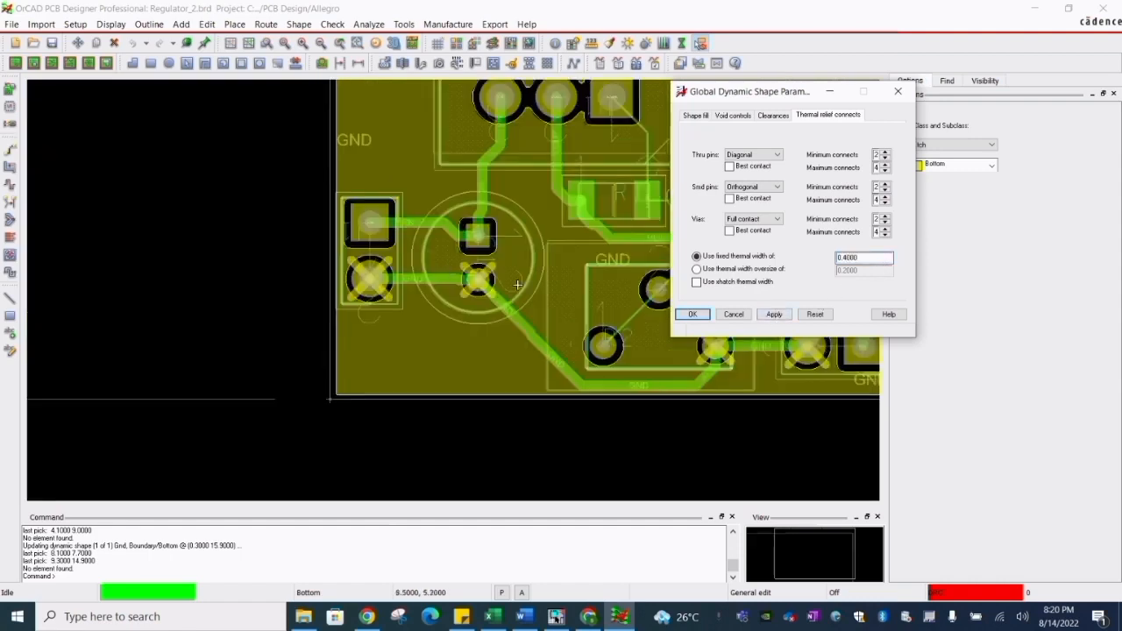
- Review the clearance and void control settings, then close the global dynamic shape parameters
left_click(759, 116)
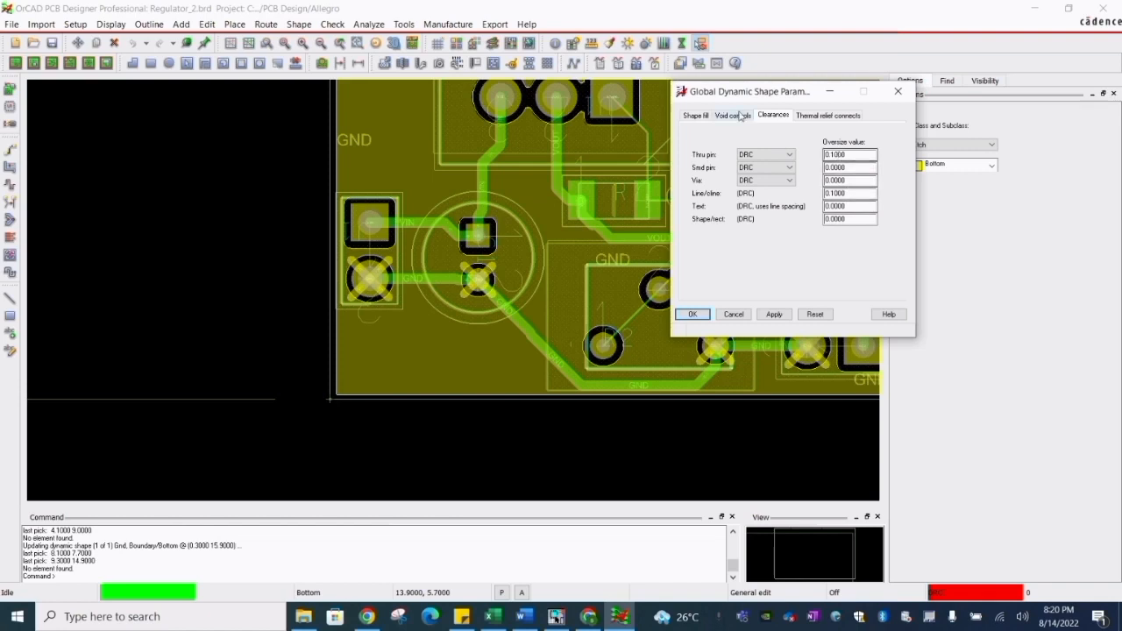
left_click(740, 116)
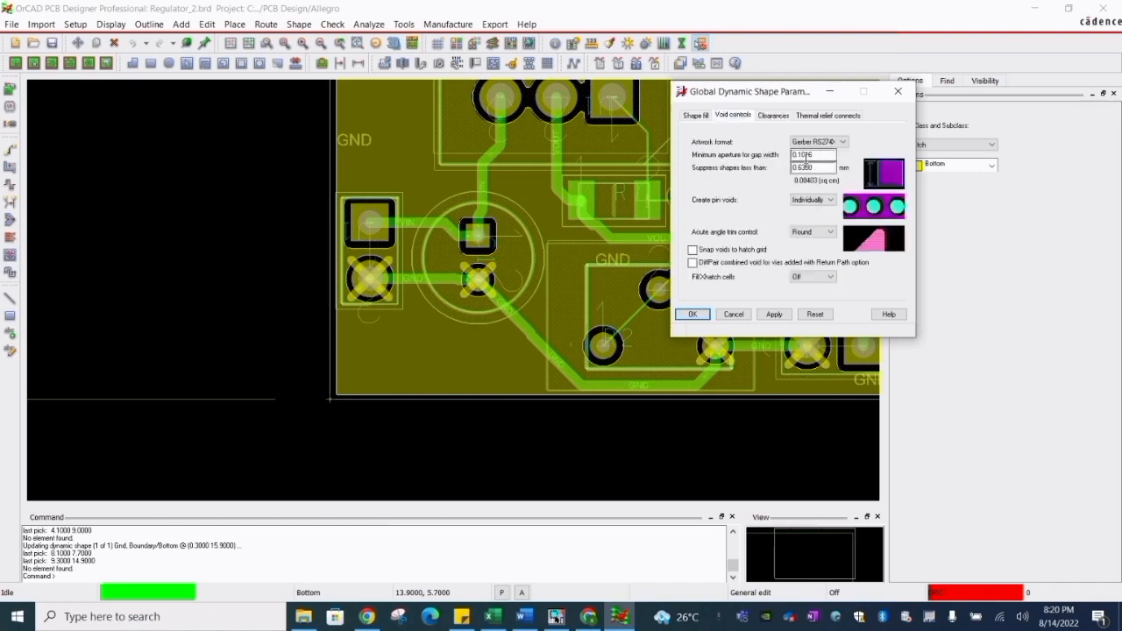
left_click(432, 296)
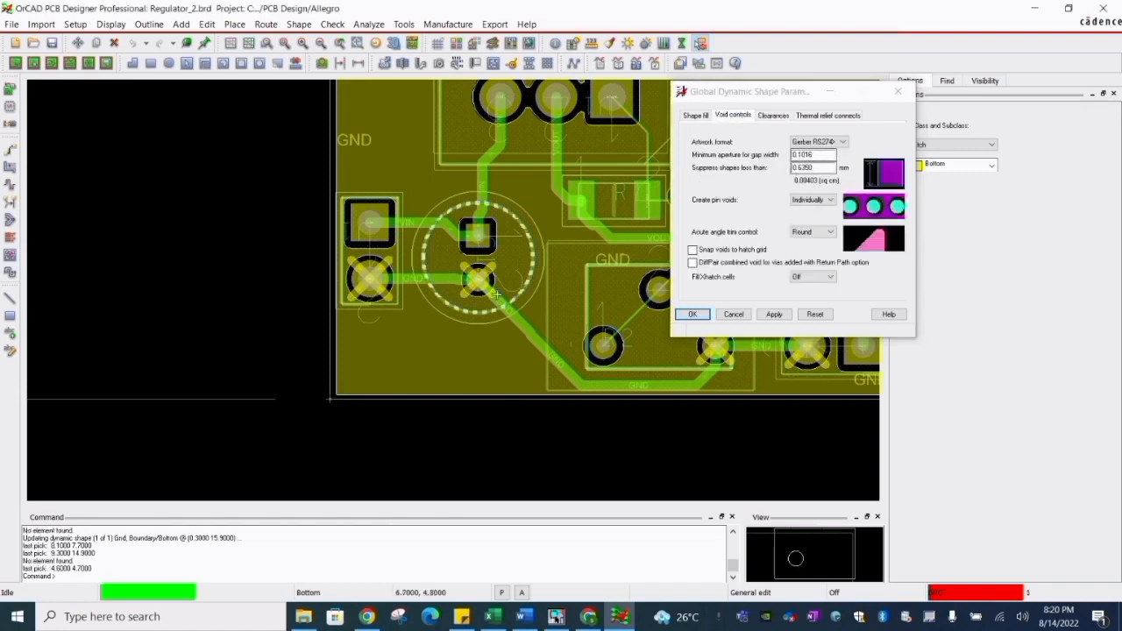
left_click(698, 325)
left_click(591, 294)
scroll(520, 252, "up", 5)
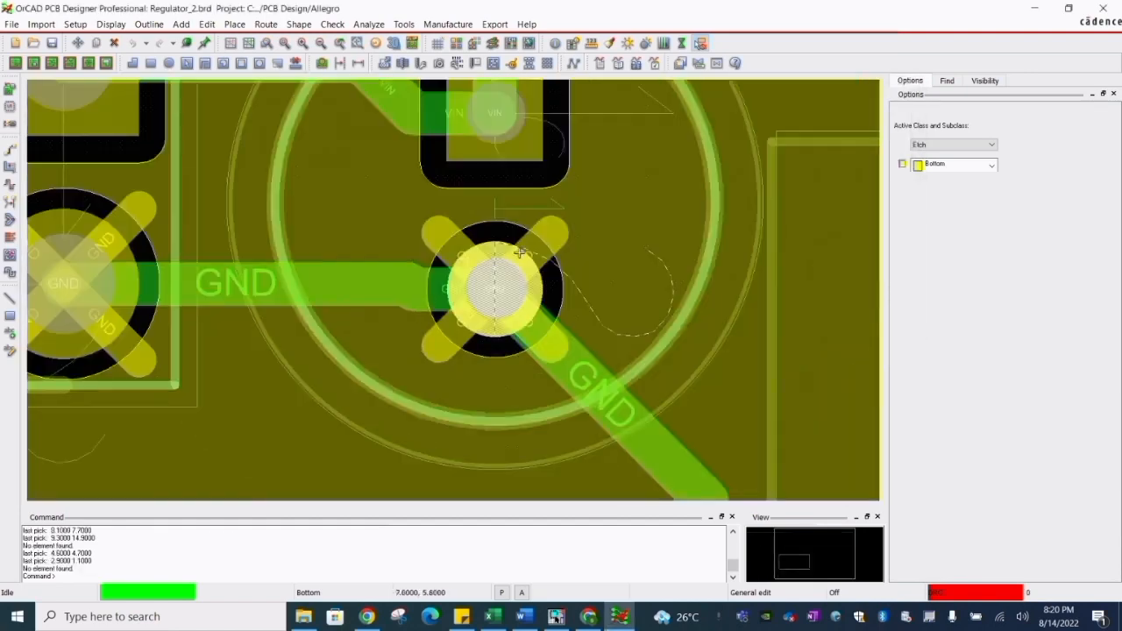
- Reopen the global dynamic shape parameters and try minimum apertures for gap width of 0.2000 and 0.4000, applying each to the GND shape
left_click(299, 24)
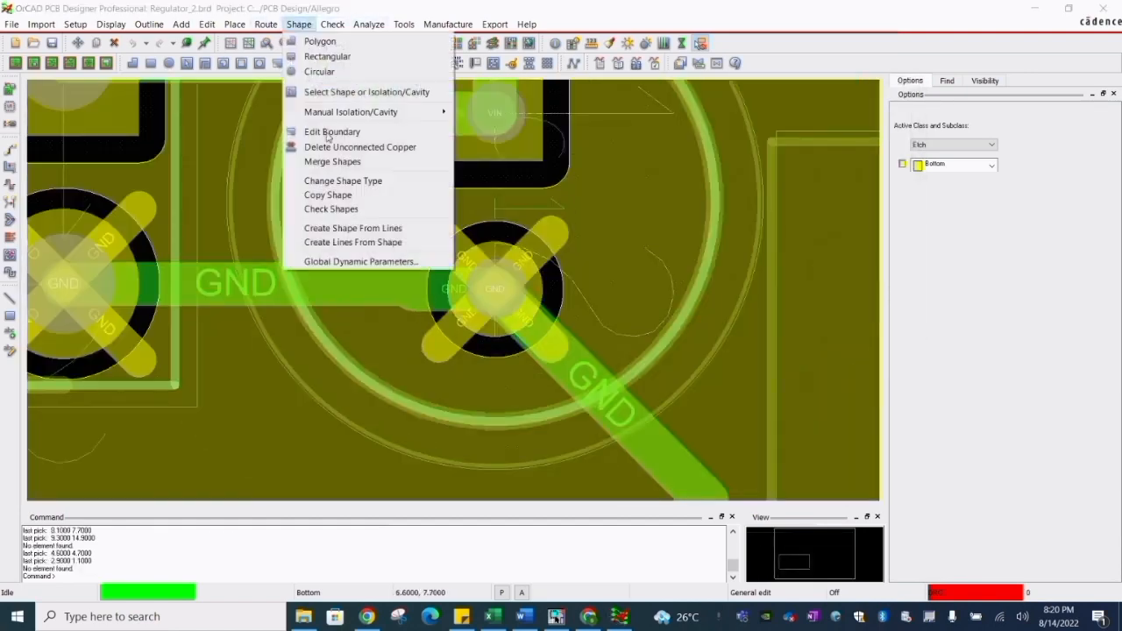
left_click(330, 261)
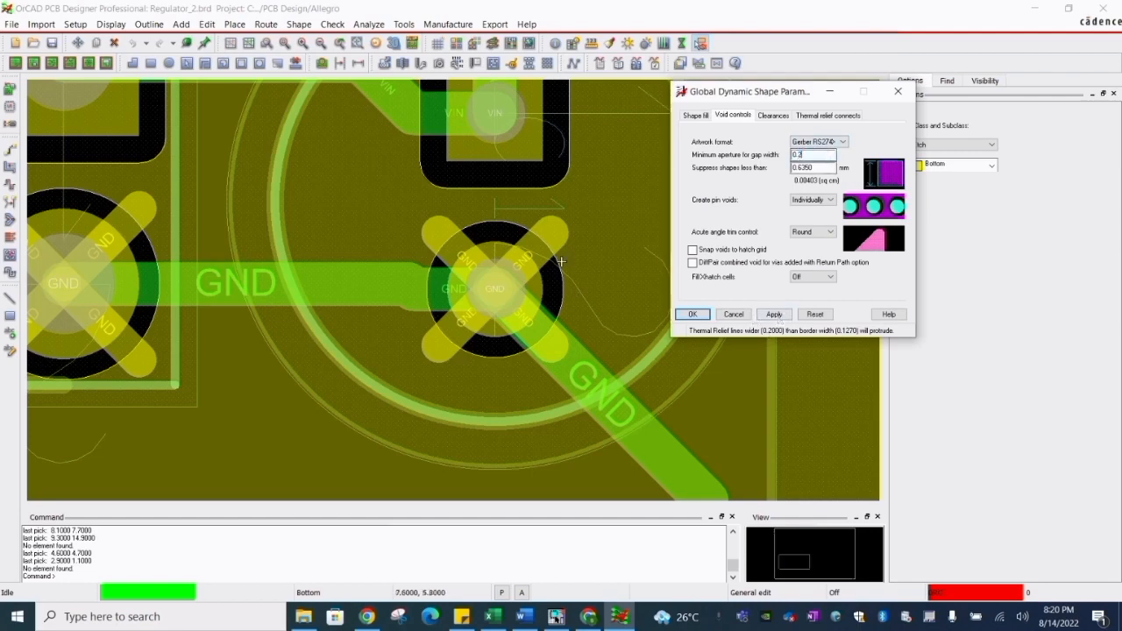
left_click(774, 314)
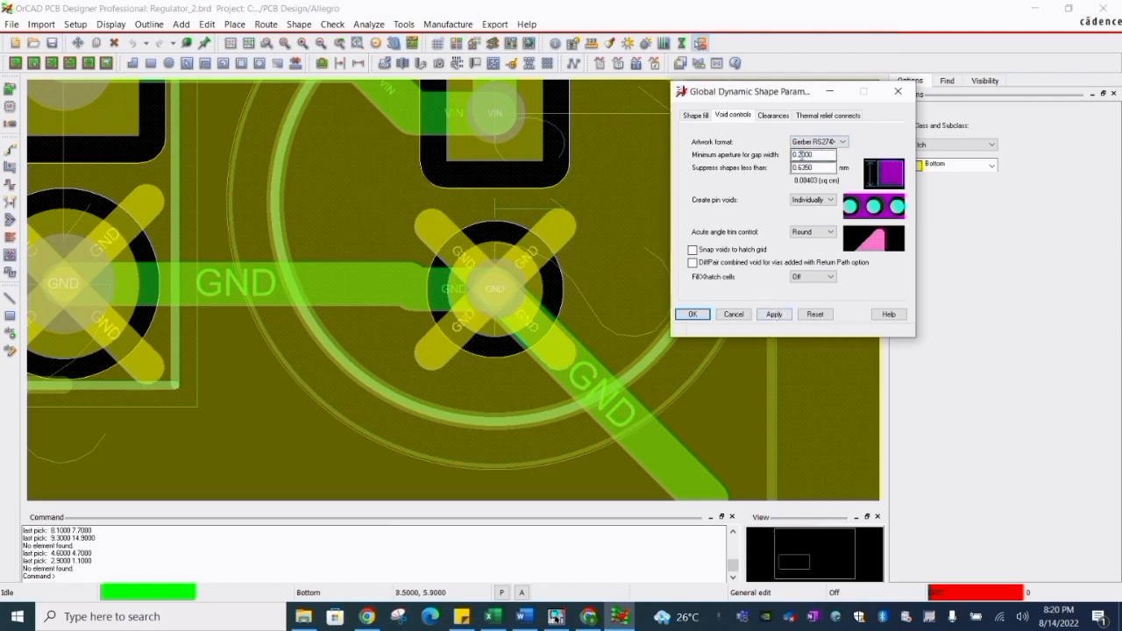
left_click(825, 155)
type("0.4")
left_click(773, 316)
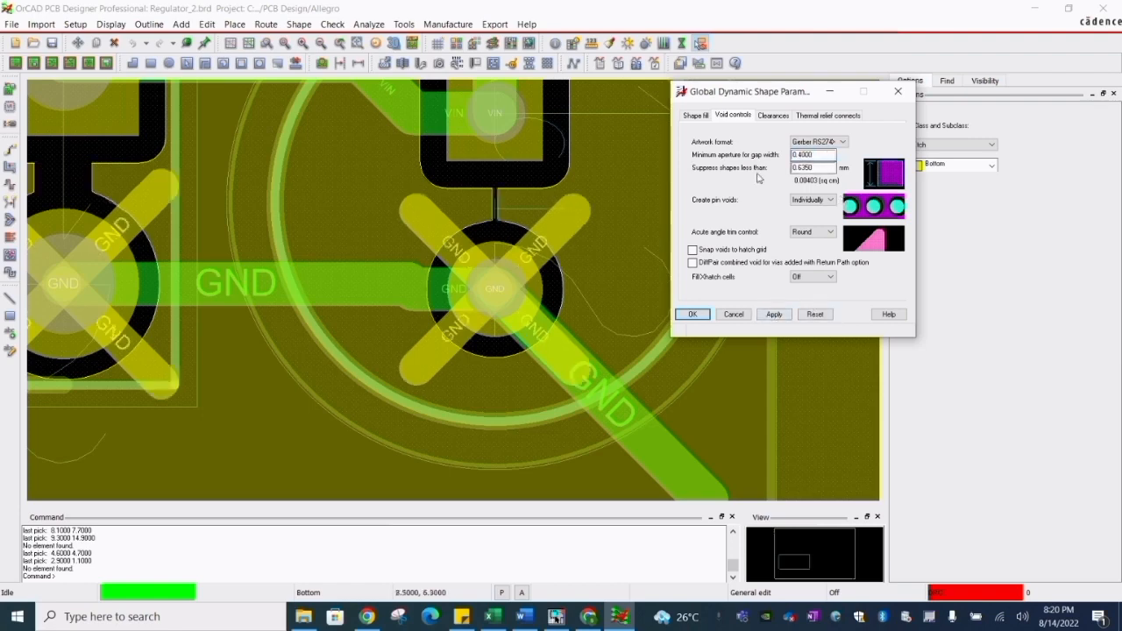
- Set the minimum aperture for gap width to 0.1040 and apply it to the GND shape
left_click_drag(798, 155, 838, 159)
type("104")
left_click(774, 314)
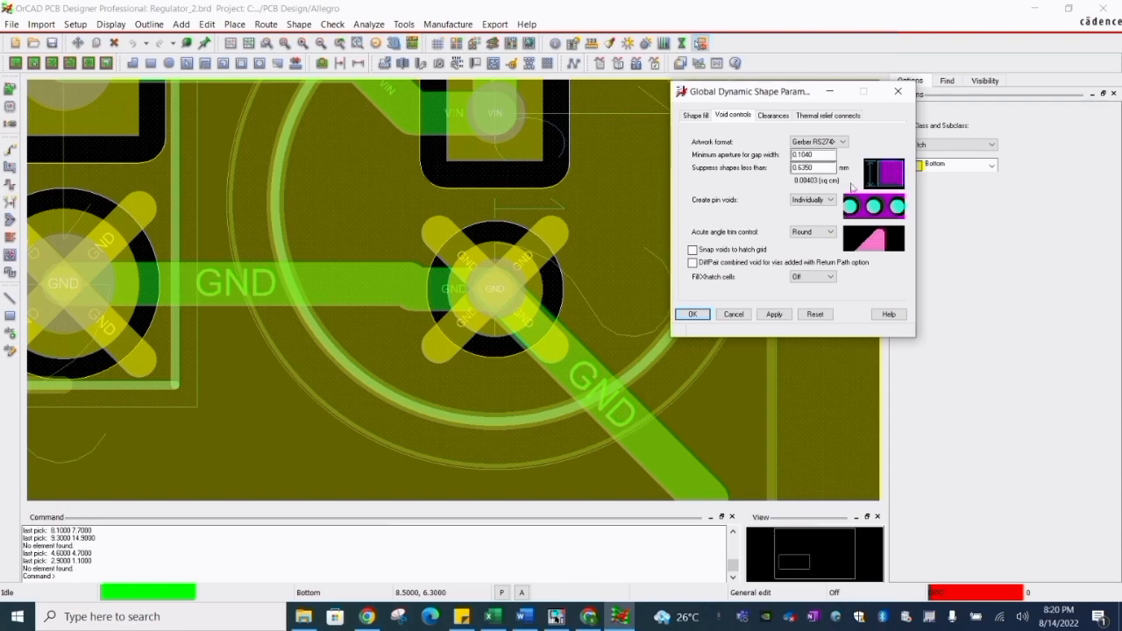
- Try the In-line option for creating pin voids, then return it to Individually
left_click(824, 200)
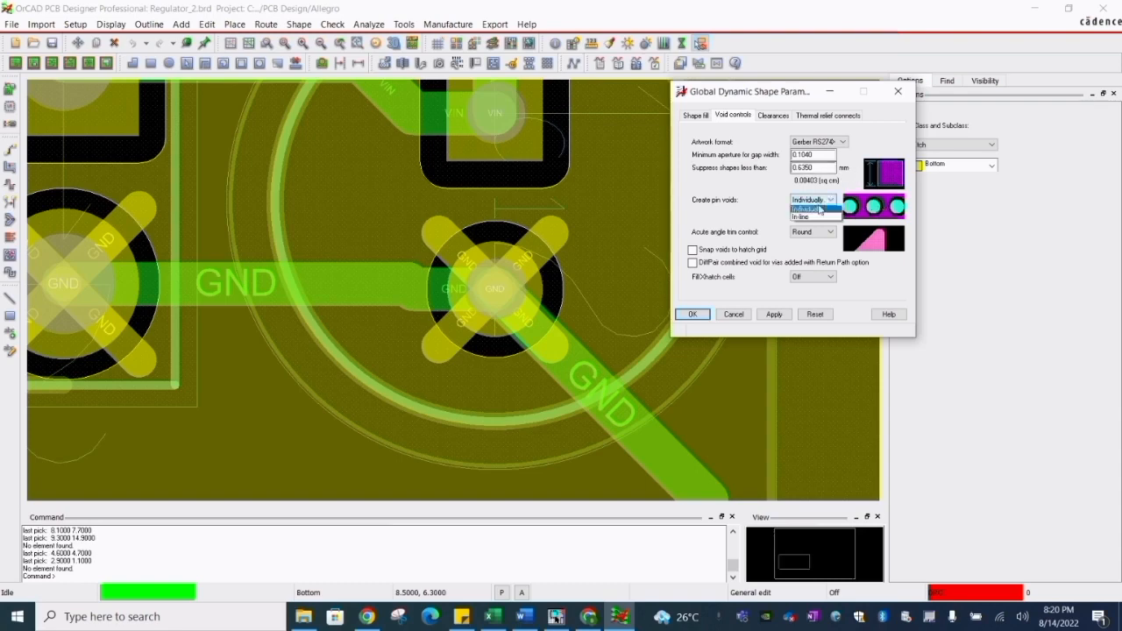
left_click(811, 222)
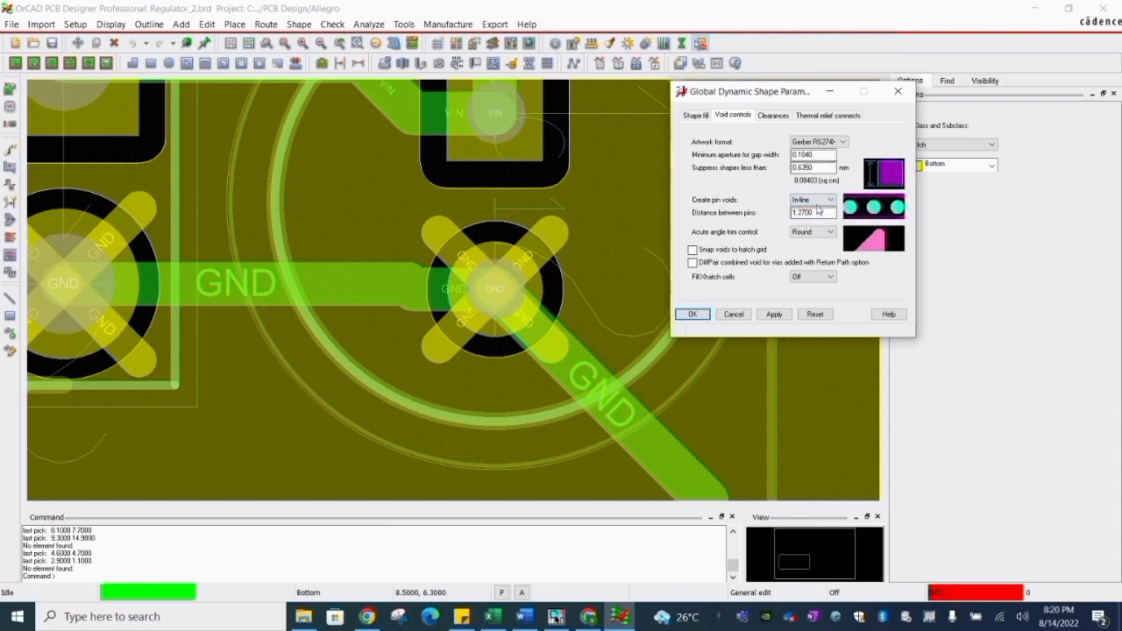
left_click(824, 200)
left_click(810, 212)
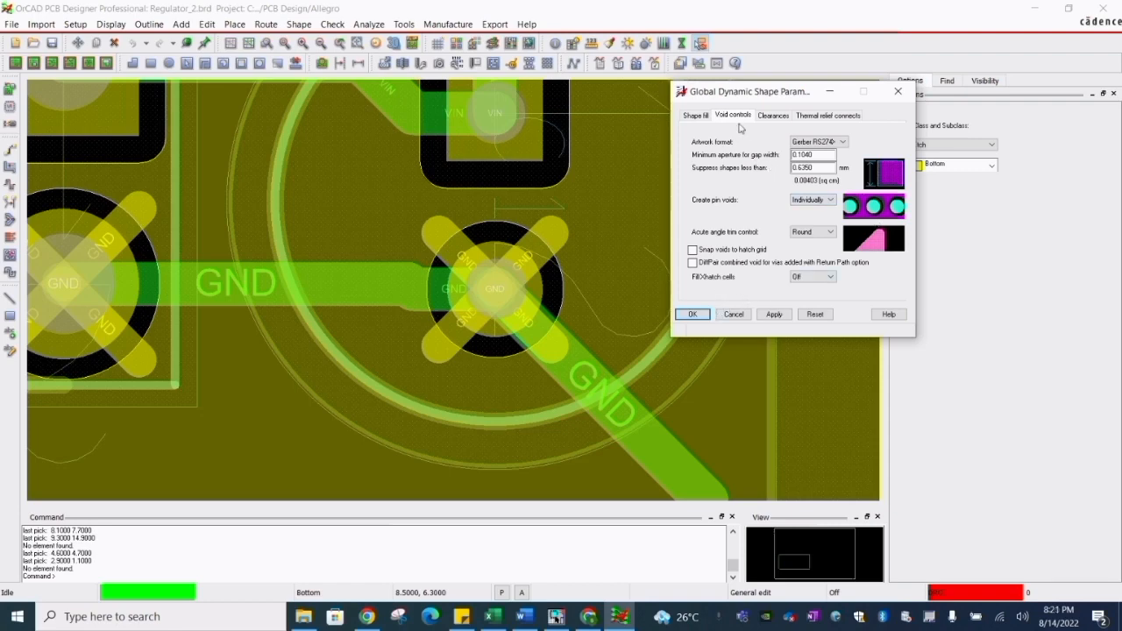
- Check the shape fill settings and accept the global dynamic shape parameters
left_click(697, 116)
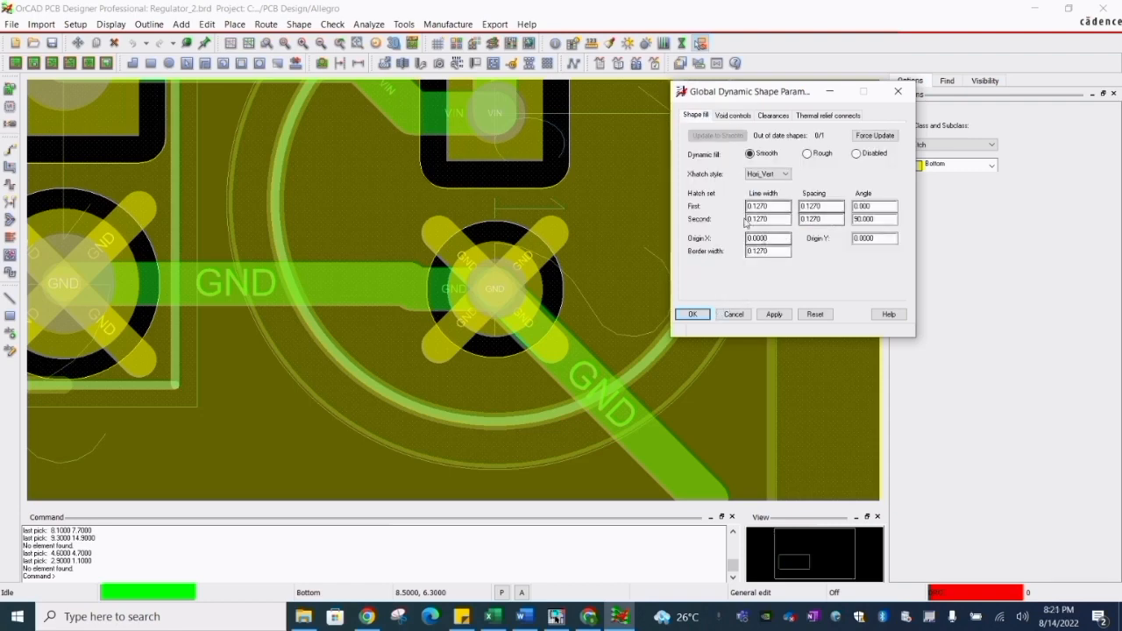
left_click(693, 314)
scroll(594, 268, "down", 5)
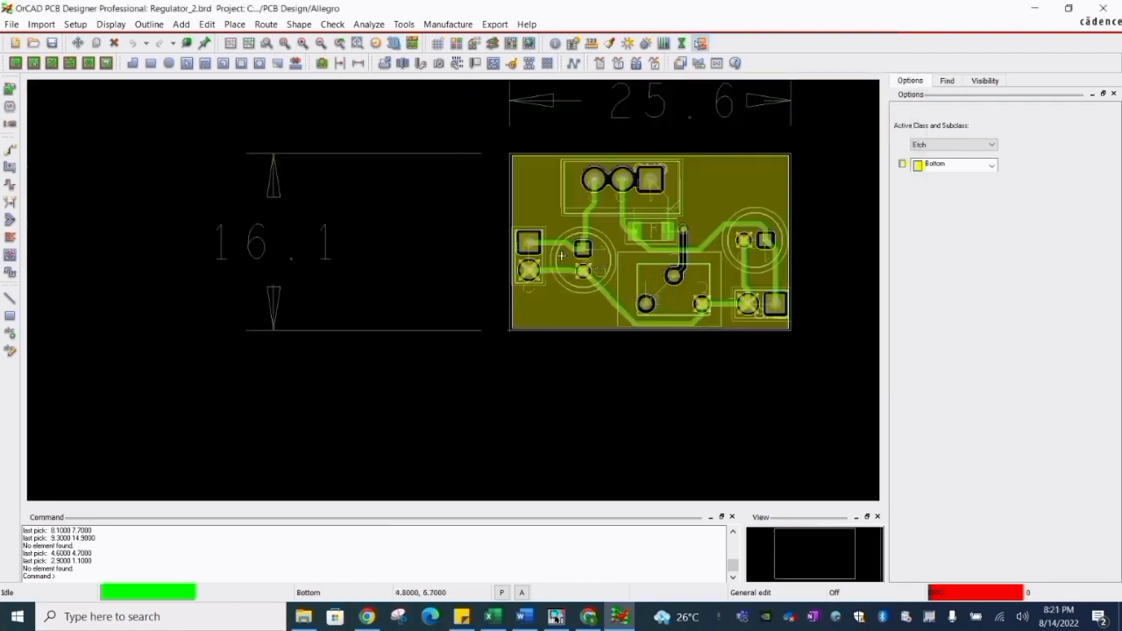
scroll(751, 272, "up", 2)
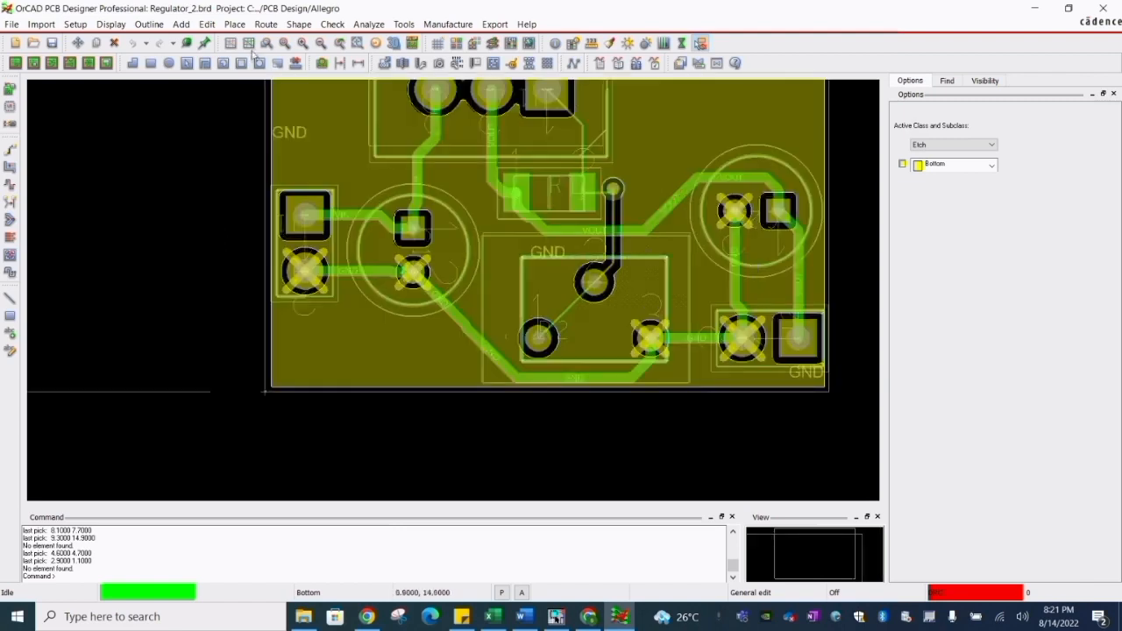
- Update the DRC from the design status and save the board, overwriting Regulator_2.brd
left_click(332, 24)
left_click(369, 39)
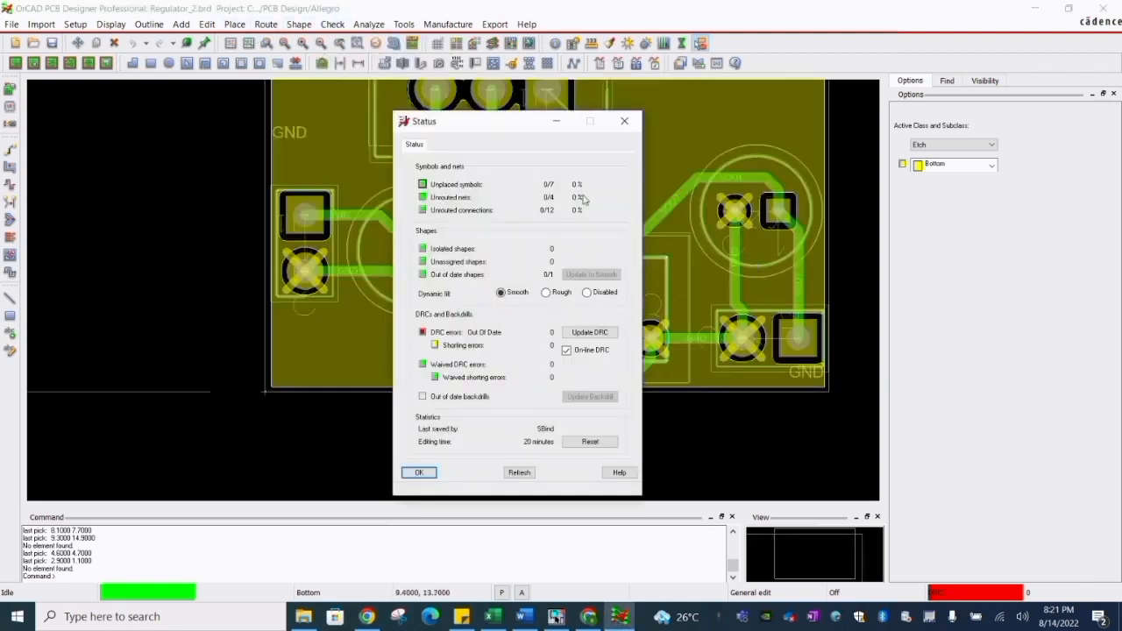
left_click(591, 335)
left_click(427, 472)
left_click(52, 43)
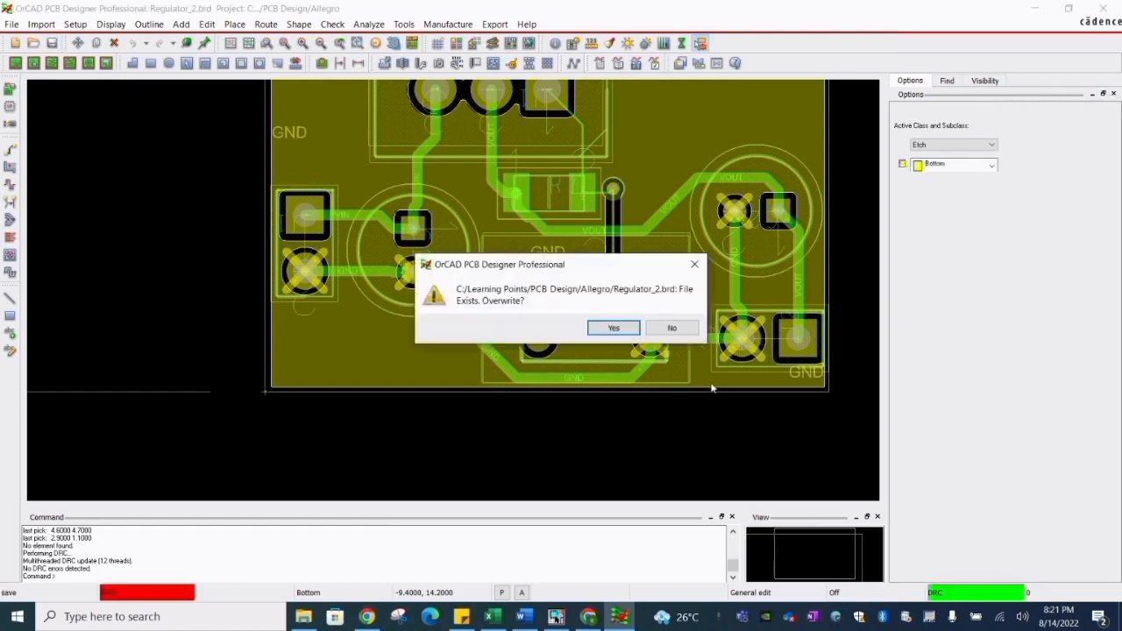
left_click(613, 328)
- Select the bottom GND shape for editing and examine its boundary at the board's upper-left corner
scroll(552, 314, "down", 2)
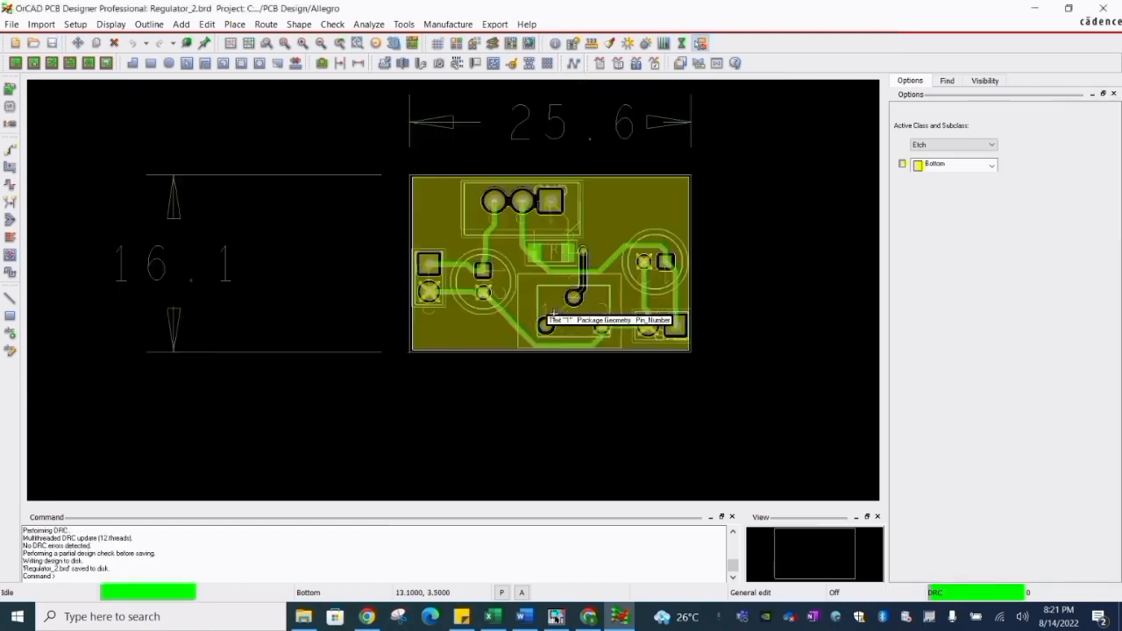
scroll(535, 171, "up", 2)
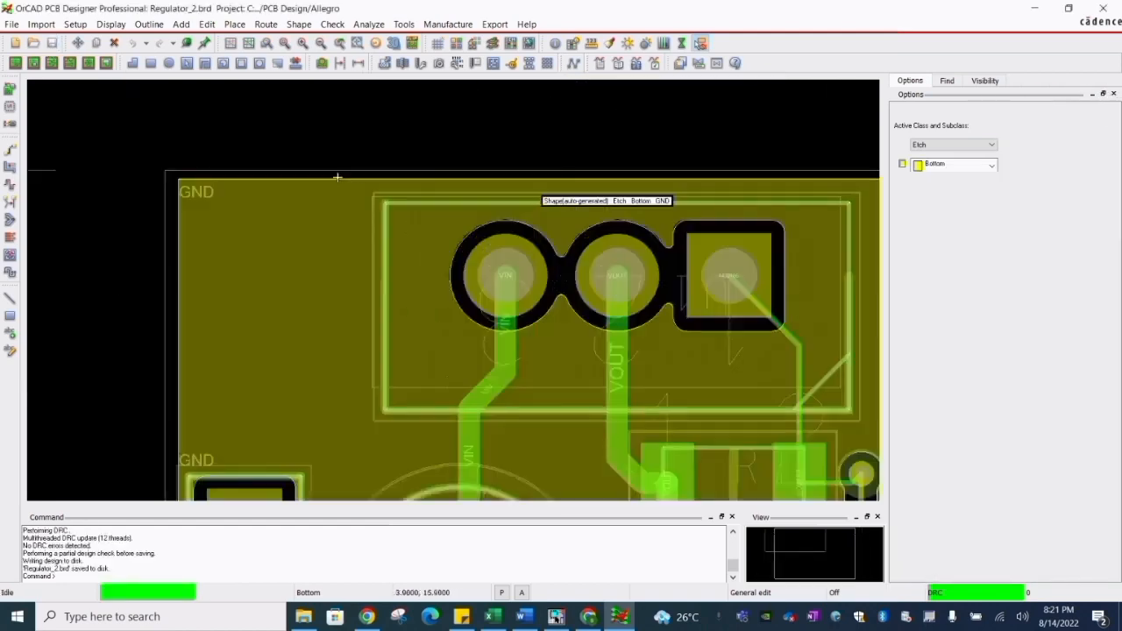
left_click(212, 176)
scroll(172, 189, "up", 1)
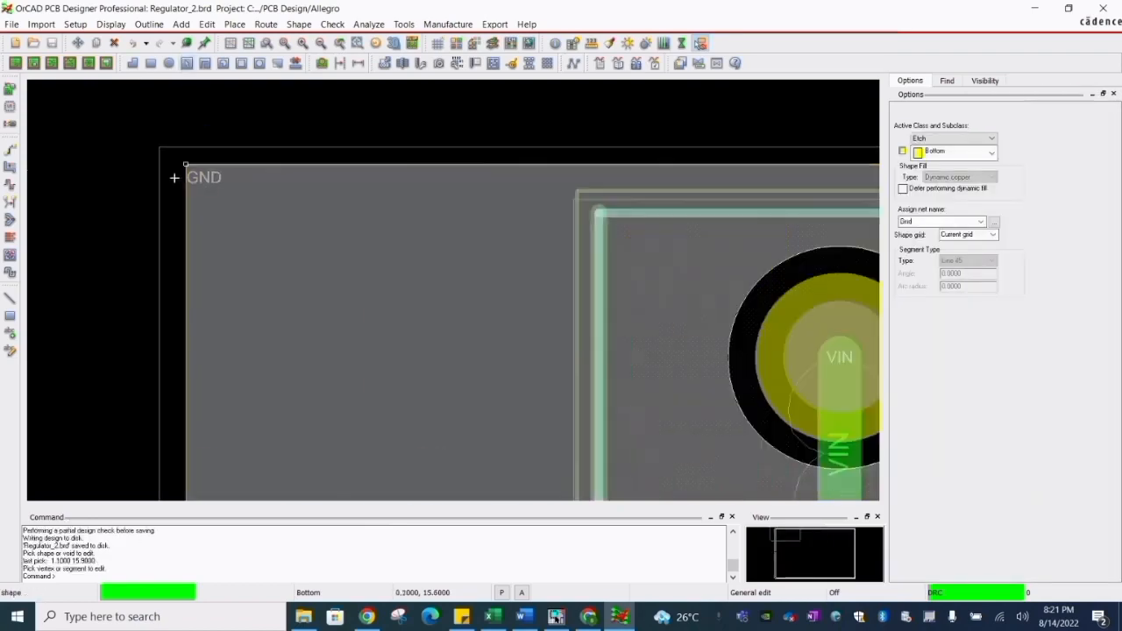
- Make all Top and Bottom layer elements visible in the color settings and accept them
key("F6")
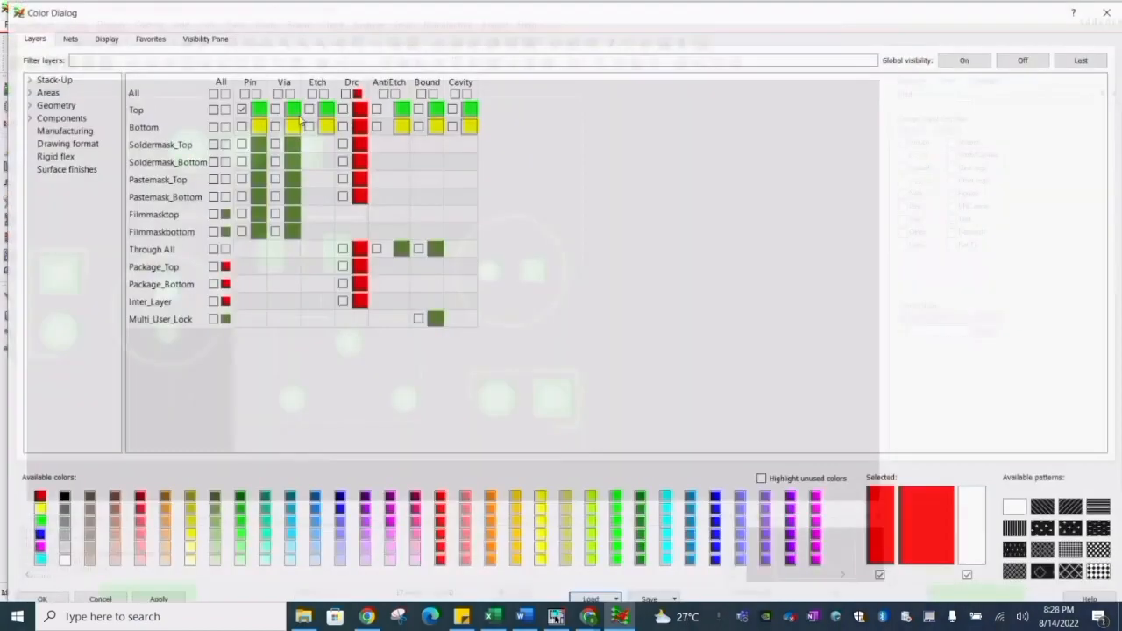
left_click(215, 111)
left_click(215, 126)
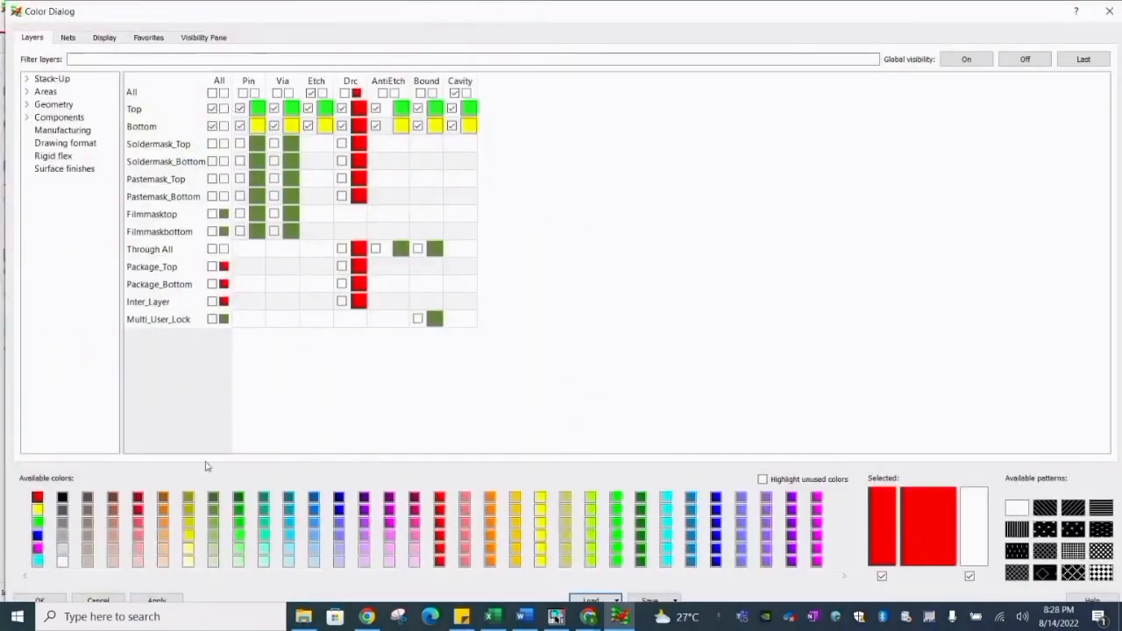
left_click(57, 600)
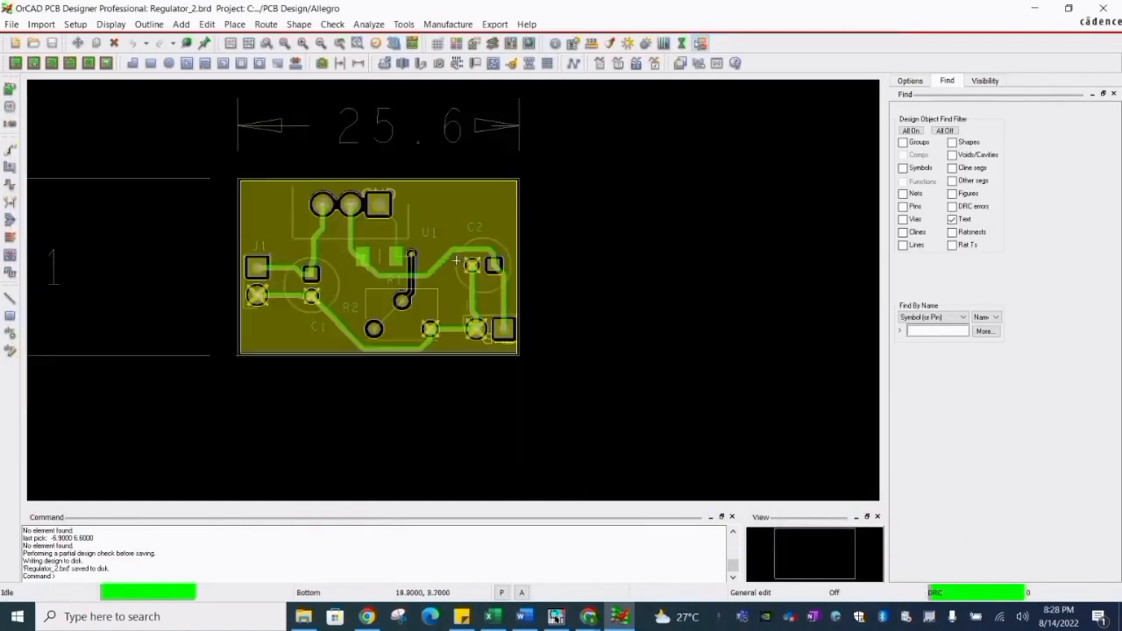
scroll(379, 273, "up", 1)
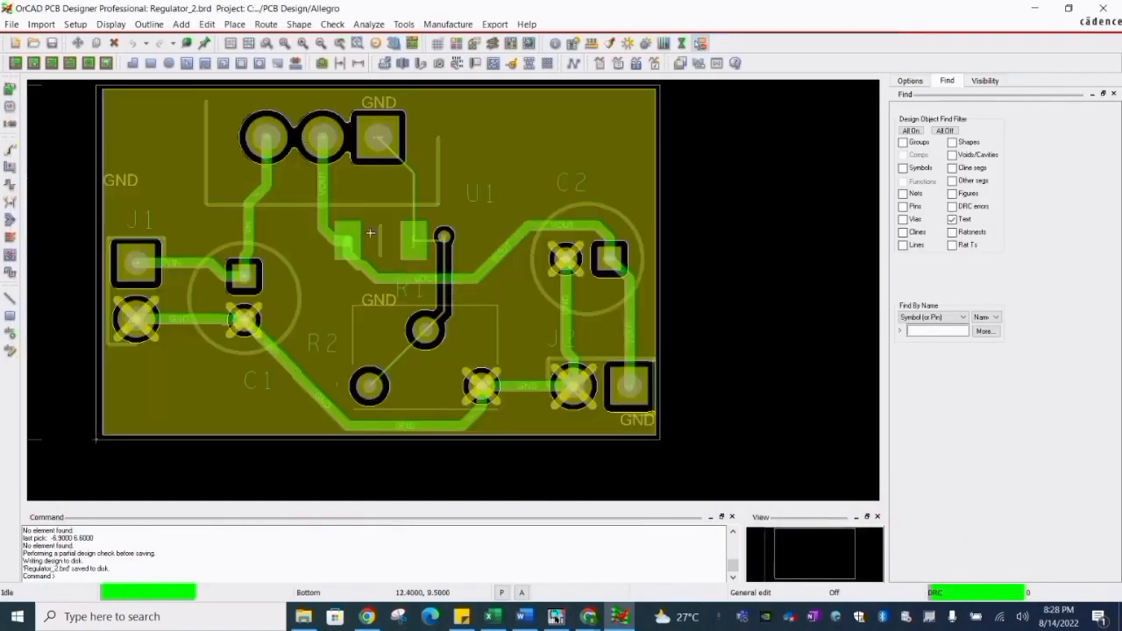
- Limit the Top and Bottom layer visibility to pins only, hiding their etch, vias and other elements
left_click(455, 44)
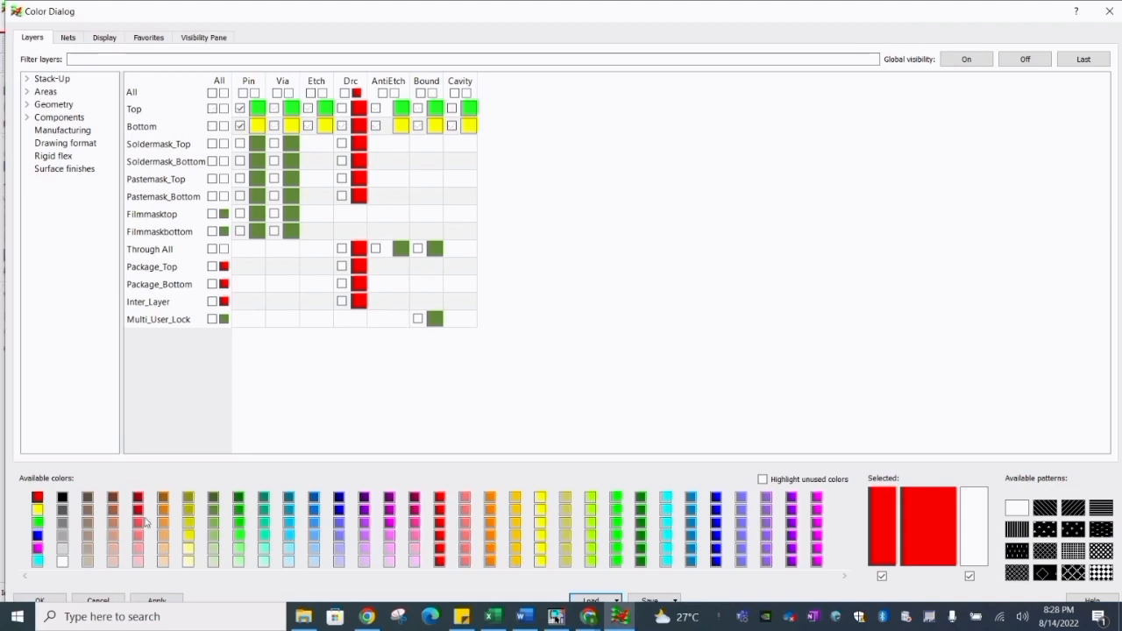
left_click(39, 600)
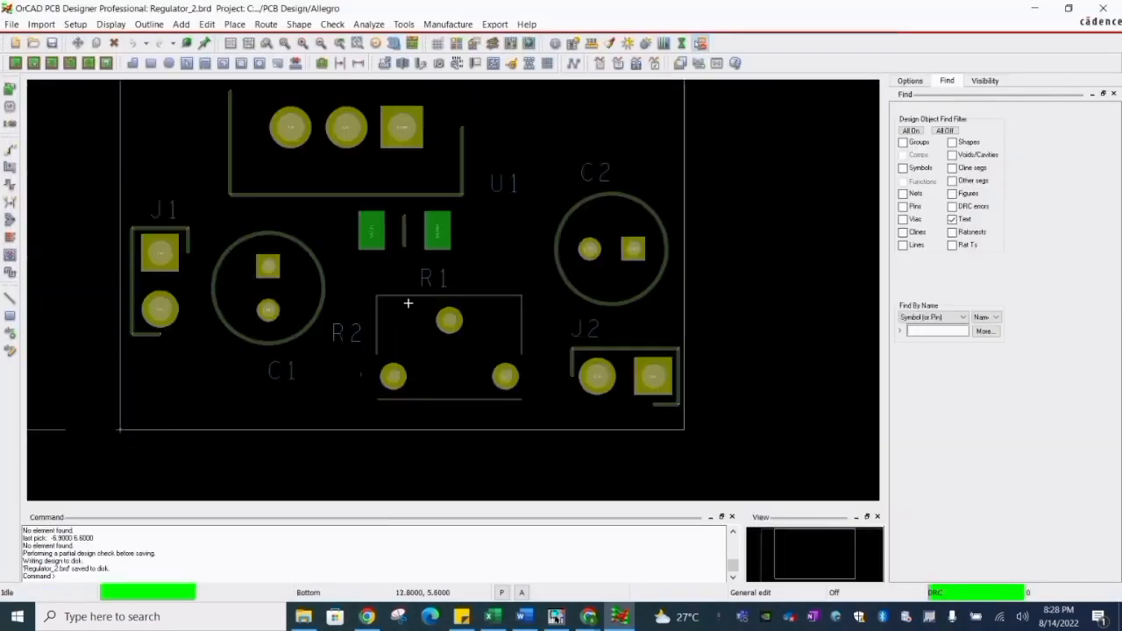
- Examine the element properties of the U1 reference designator text, including its text block and size
right_click(511, 183)
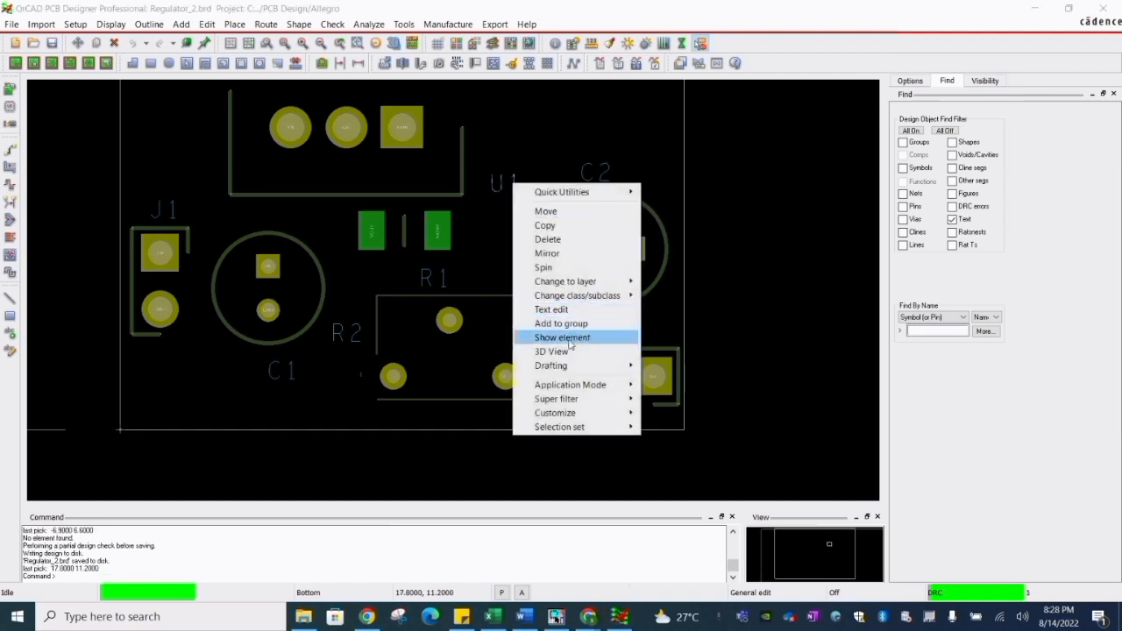
left_click(568, 338)
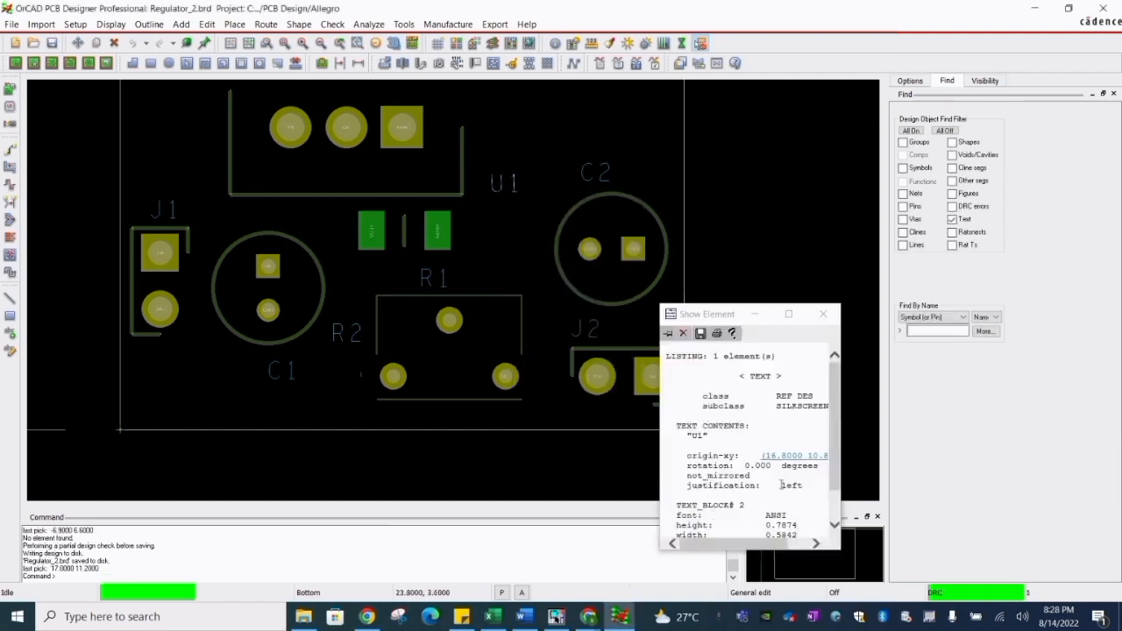
left_click(823, 314)
- Open the text size setup in the design parameters and set text block 2's height to 1 and width to 0.5
left_click(76, 24)
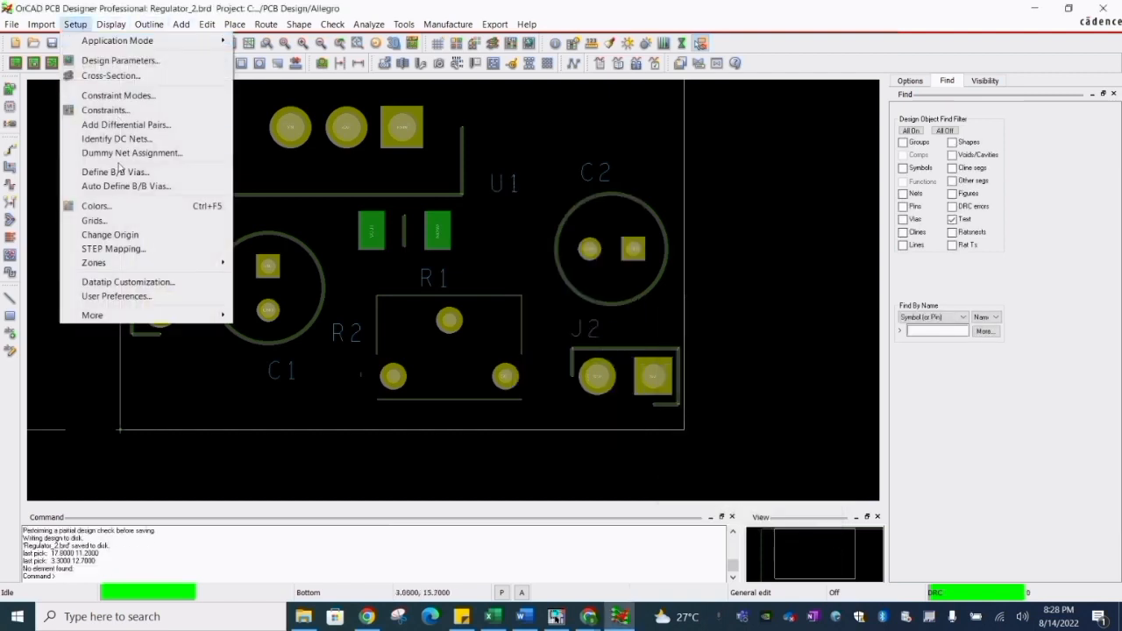
left_click(120, 60)
left_click(526, 35)
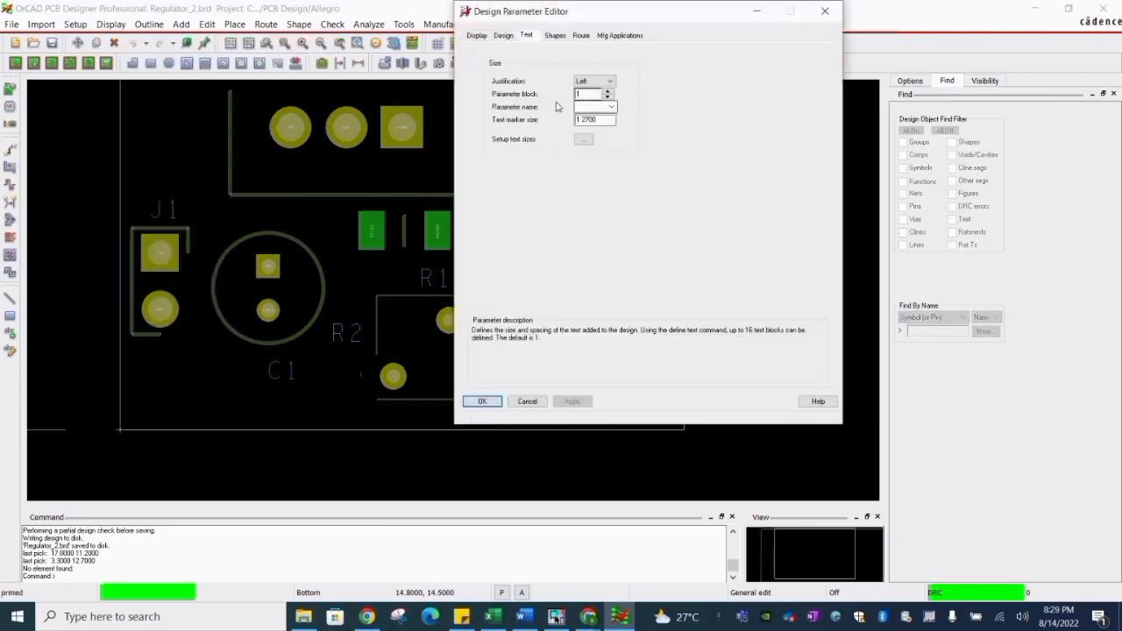
left_click(584, 139)
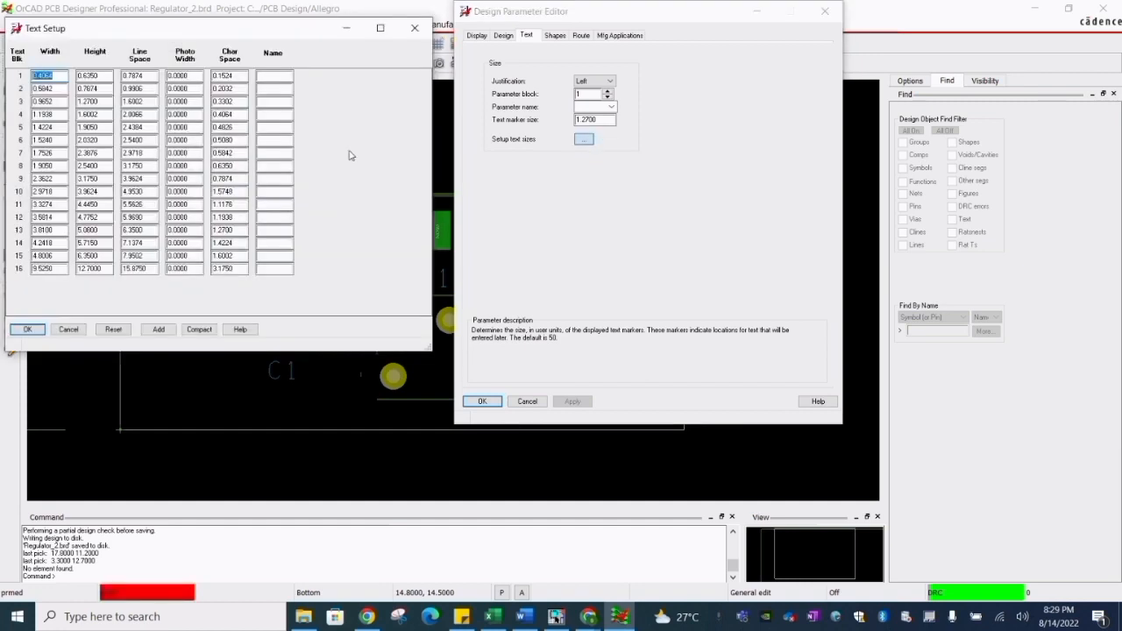
left_click(98, 89)
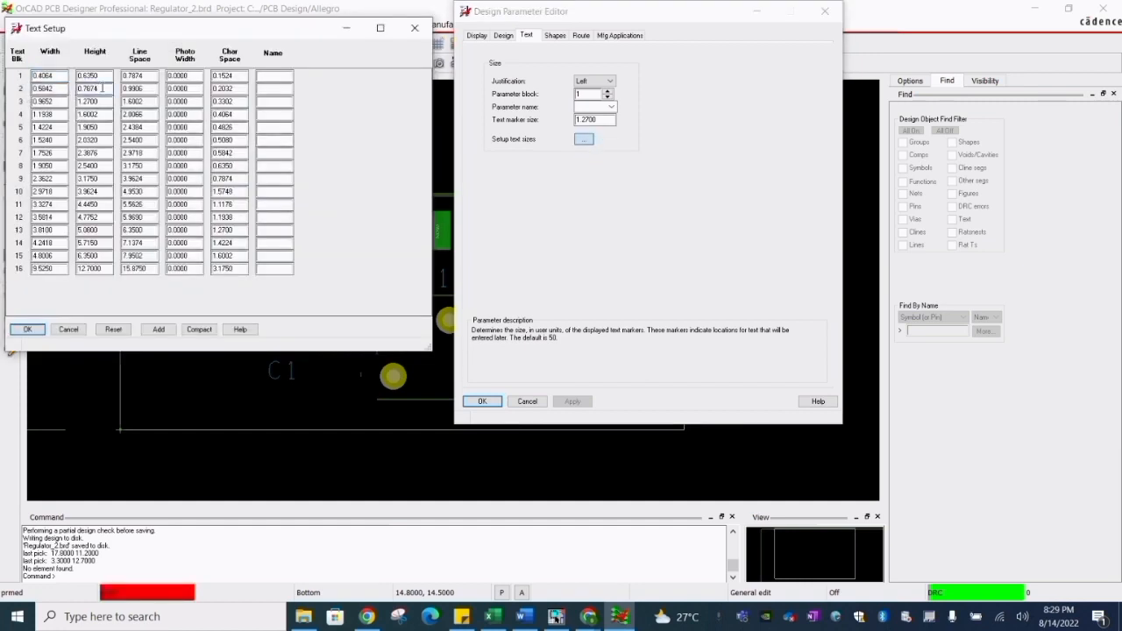
type("1")
left_click_drag(67, 89, 41, 88)
key("BackSpace")
- Set text block 2's line space to 1 and character space to 0.3, and accept the text setup and design parameters
left_click_drag(145, 89, 113, 92)
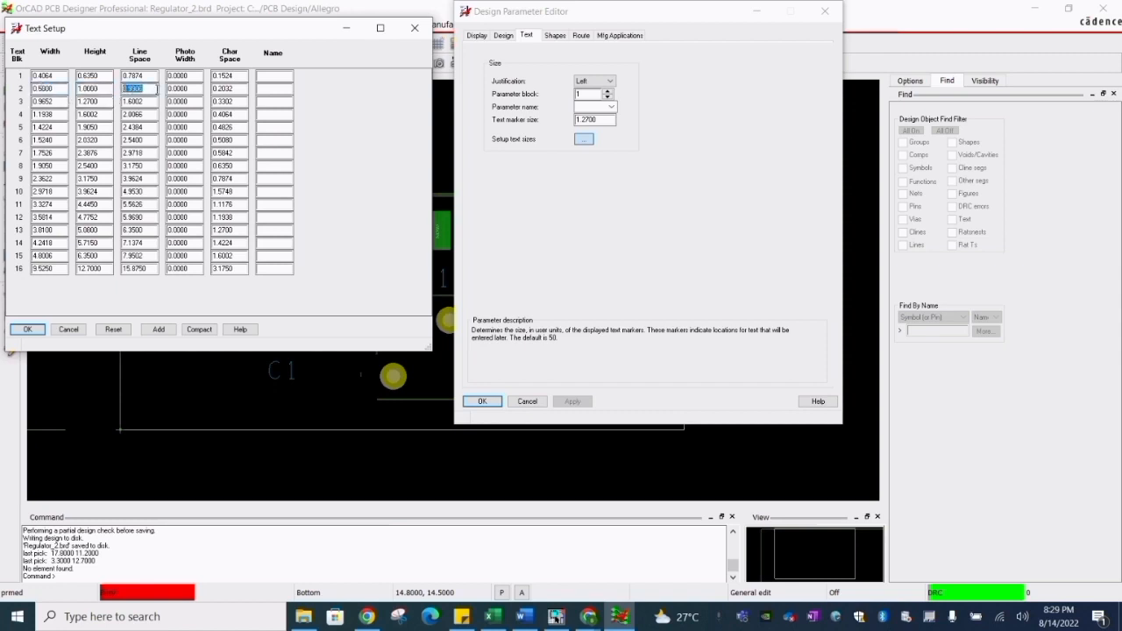
type("1")
left_click_drag(218, 88, 230, 89)
type("3")
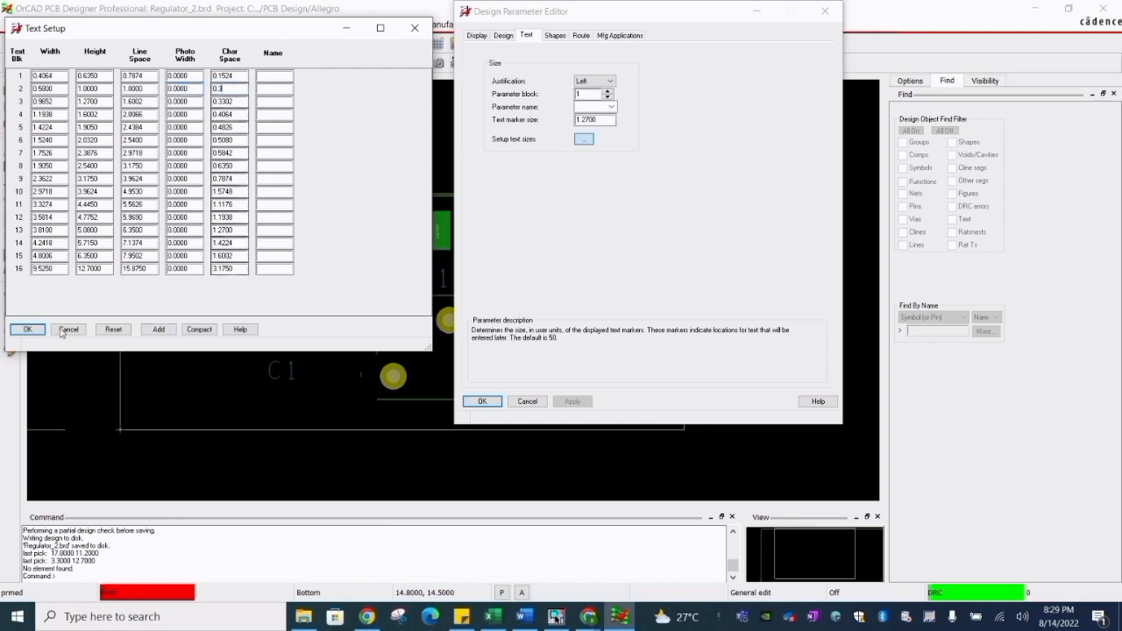
left_click(27, 329)
left_click(482, 401)
scroll(460, 268, "up", 3)
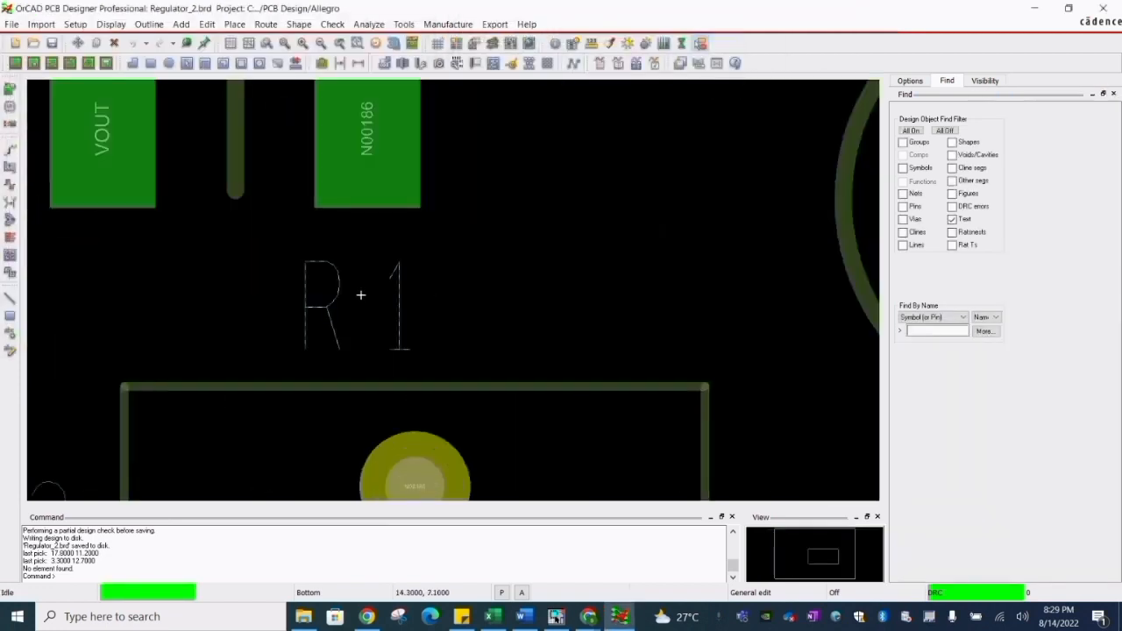
scroll(363, 295, "down", 3)
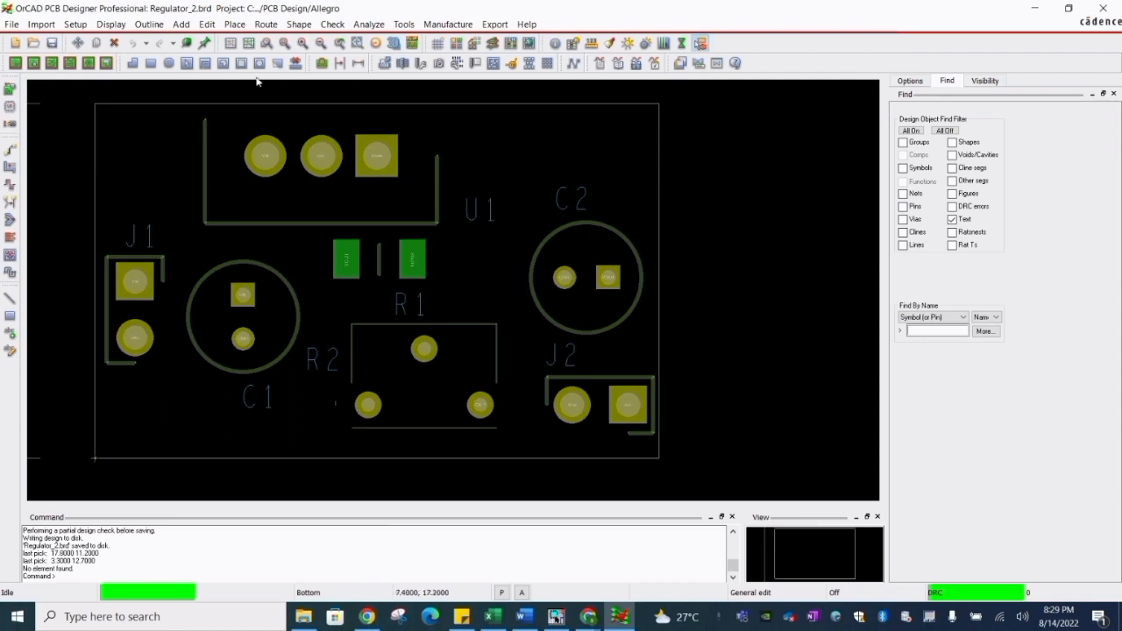
left_click(474, 267)
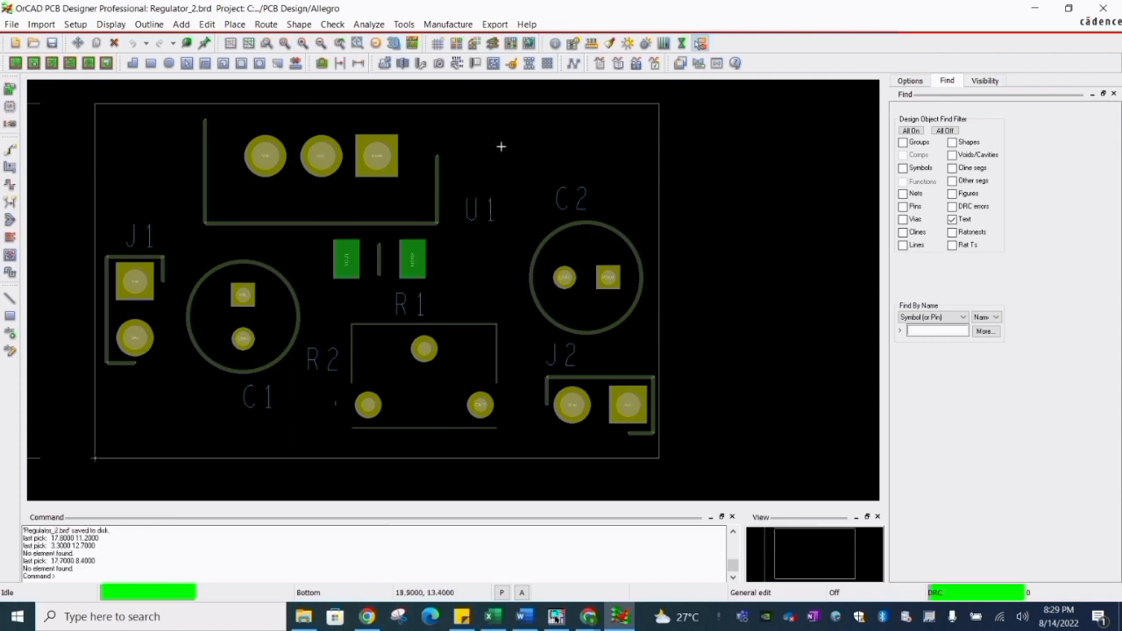
- Start adding text above C1 and set its class to Package Geometry and subclass to Silkscreen_Top
left_click(10, 350)
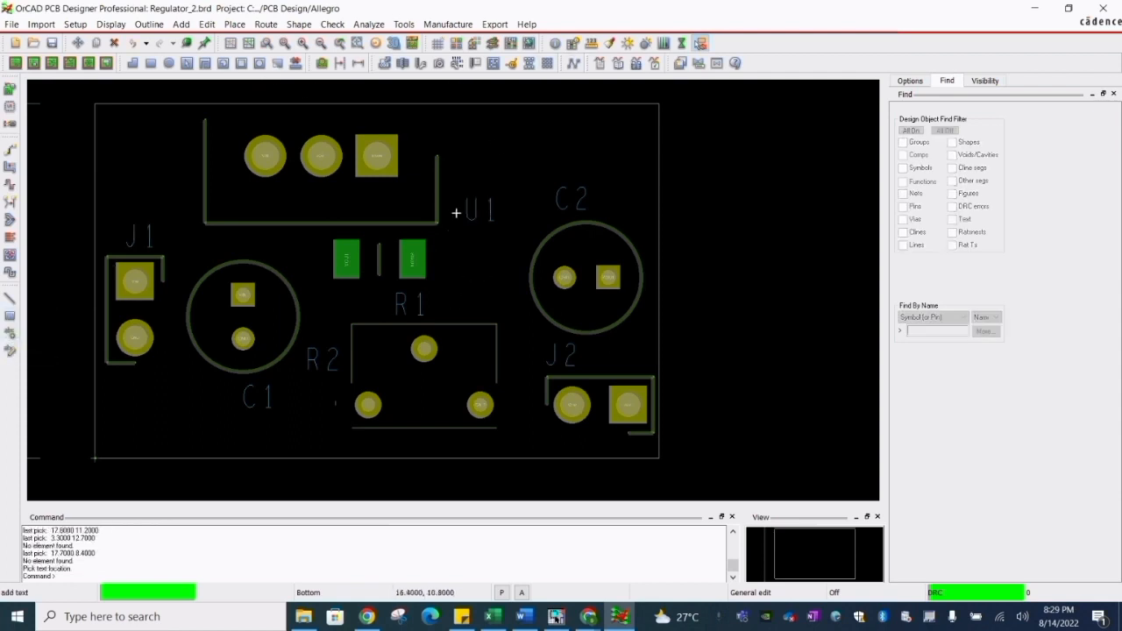
left_click(246, 249)
left_click(912, 81)
left_click(934, 139)
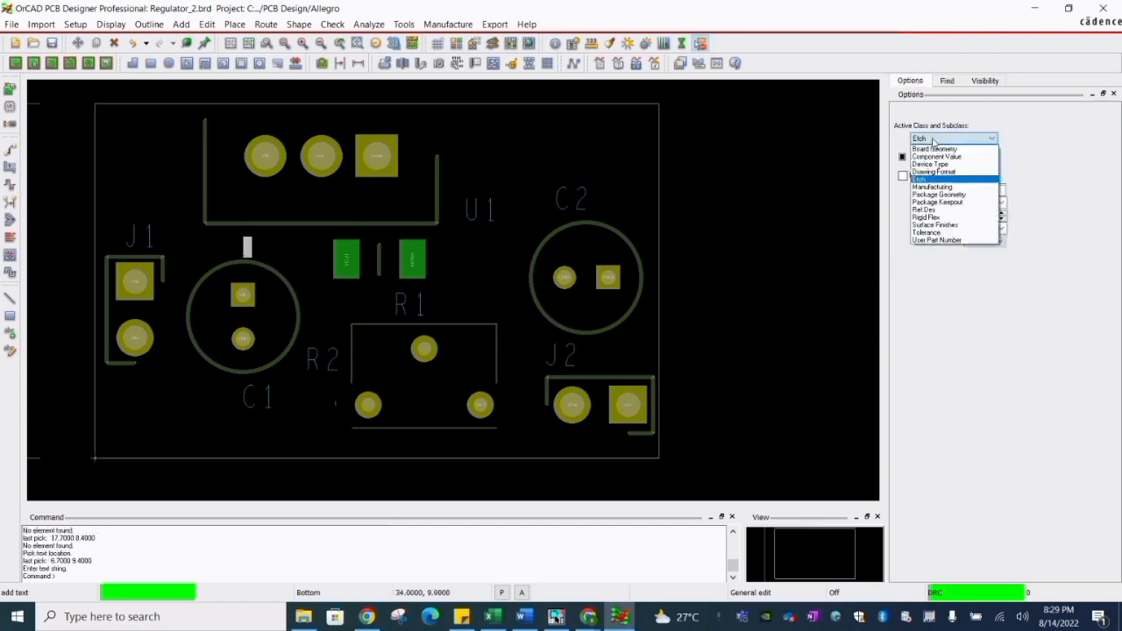
left_click(932, 195)
left_click(955, 158)
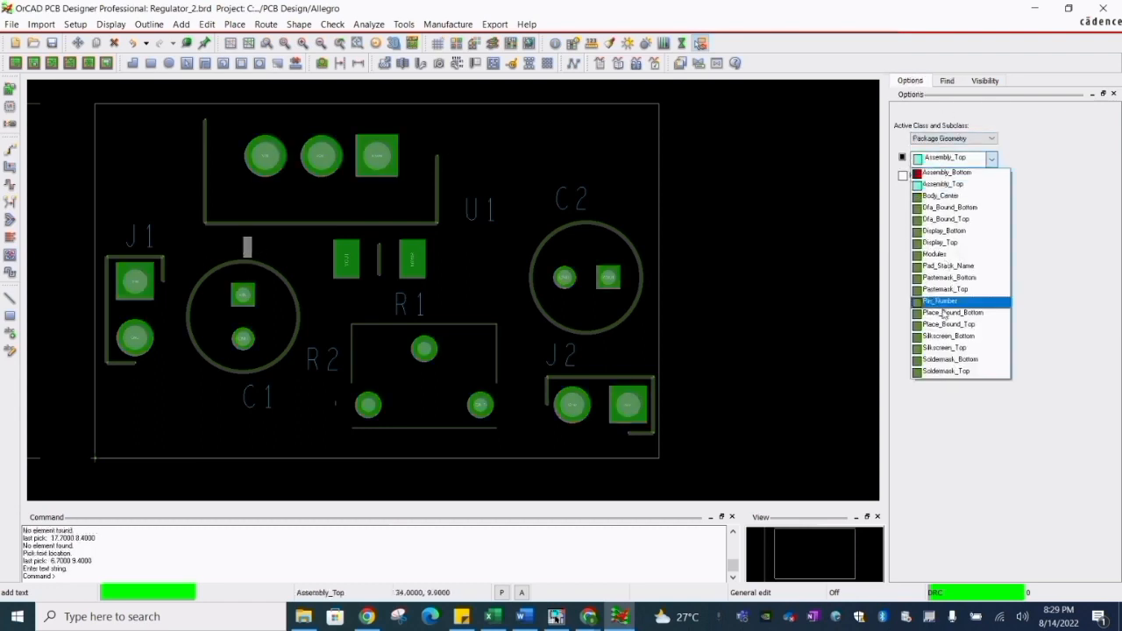
left_click(953, 348)
left_click(250, 247)
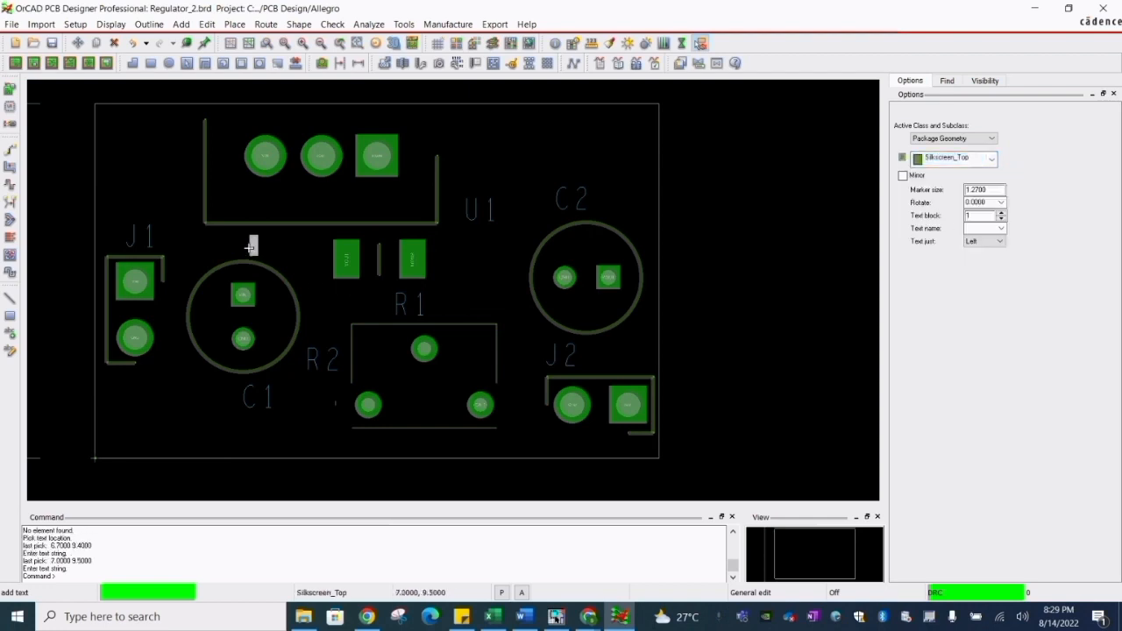
right_click(249, 246)
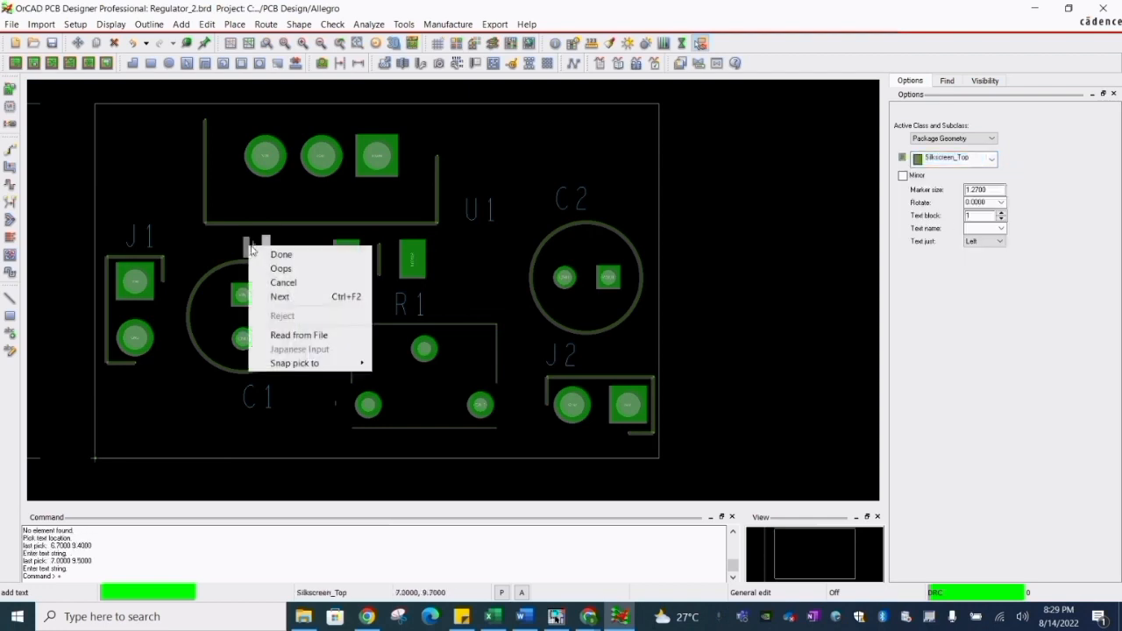
left_click(285, 282)
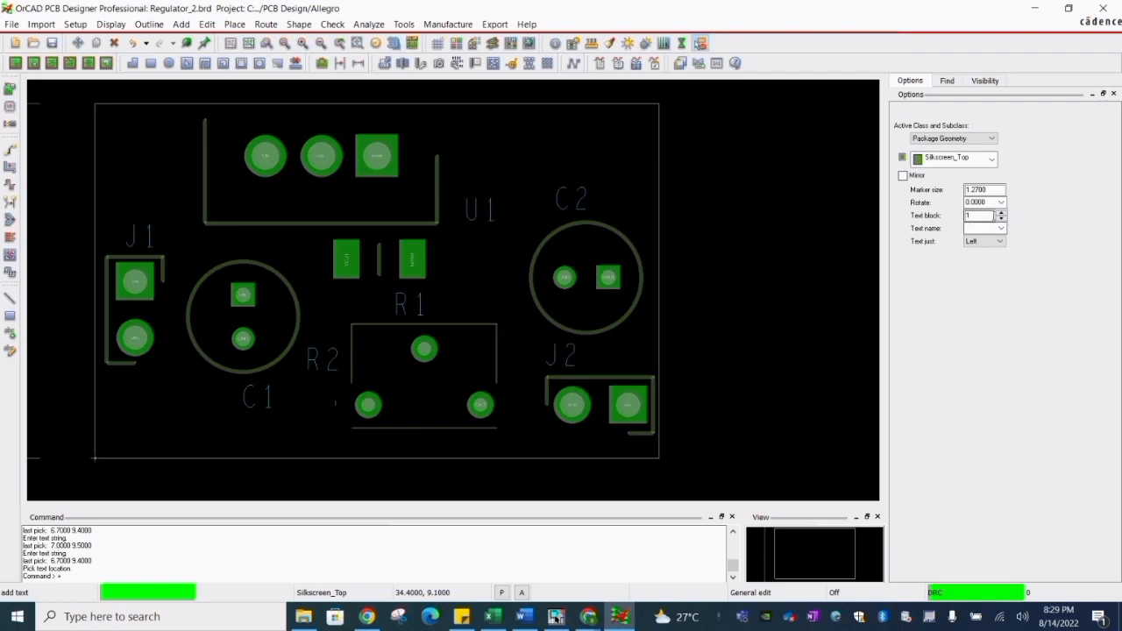
- Set the text block to 2 and add a + polarity mark above capacitor C1 on the top silkscreen
left_click(1001, 212)
left_click(244, 250)
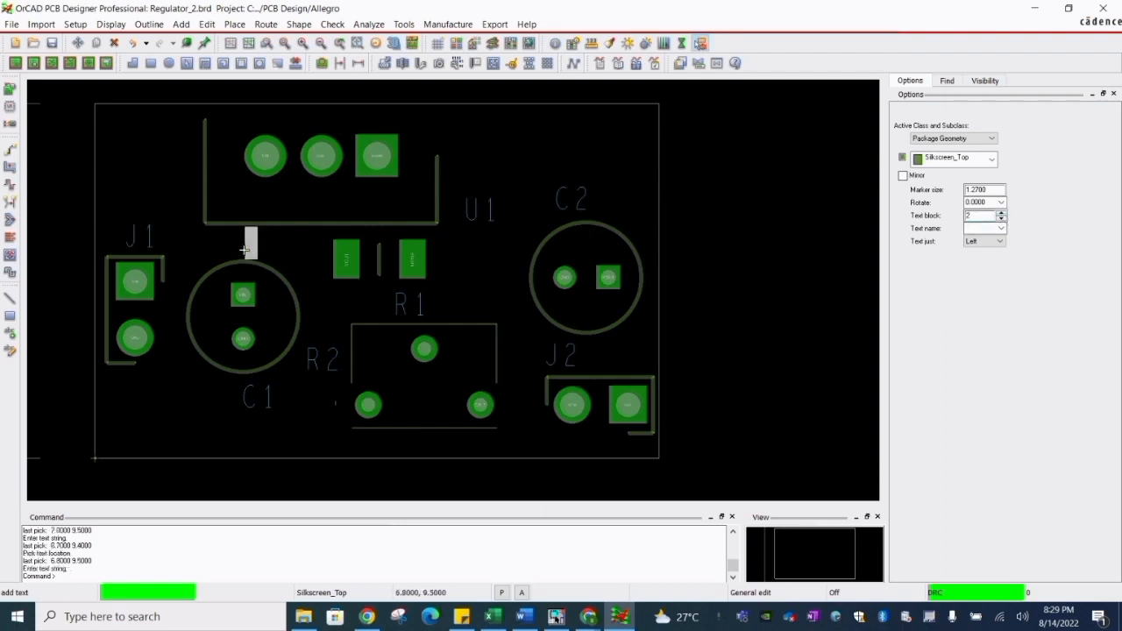
right_click(245, 248)
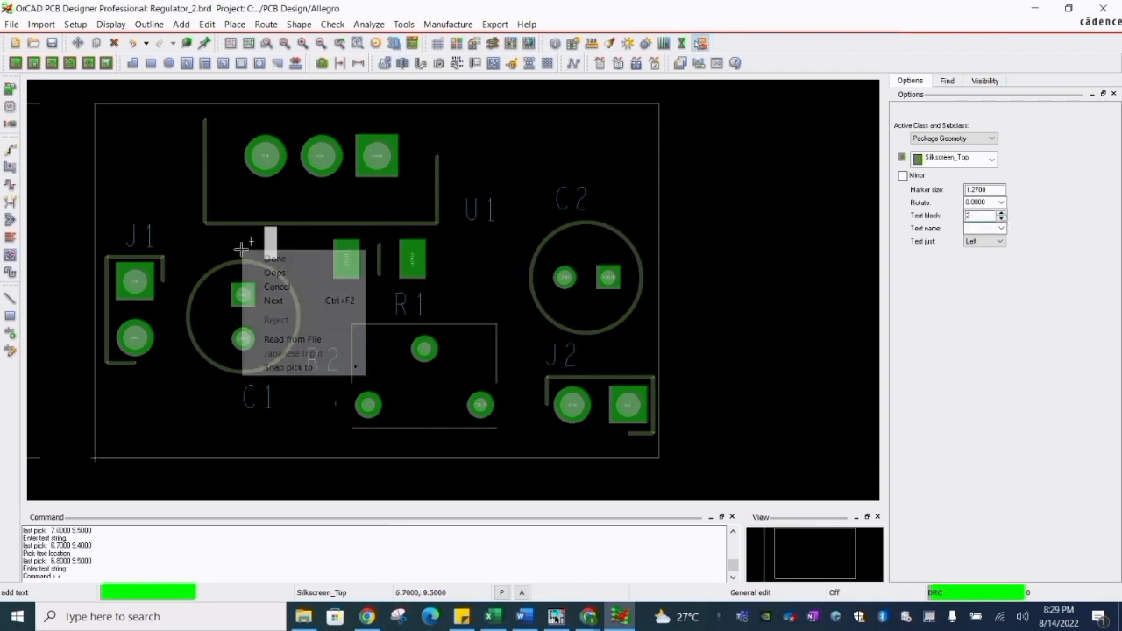
left_click(283, 258)
- Move the + polarity mark to a new spot just above C1's outline
scroll(241, 233, "up", 3)
right_click(239, 234)
left_click(252, 269)
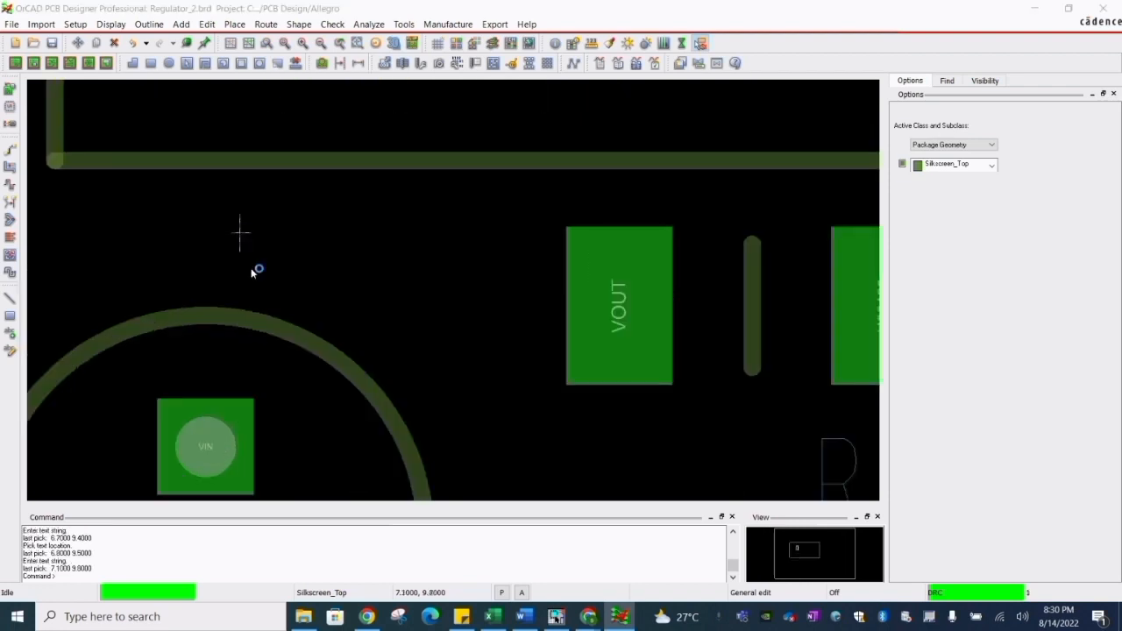
left_click(218, 281)
left_click(209, 276)
scroll(207, 270, "down", 2)
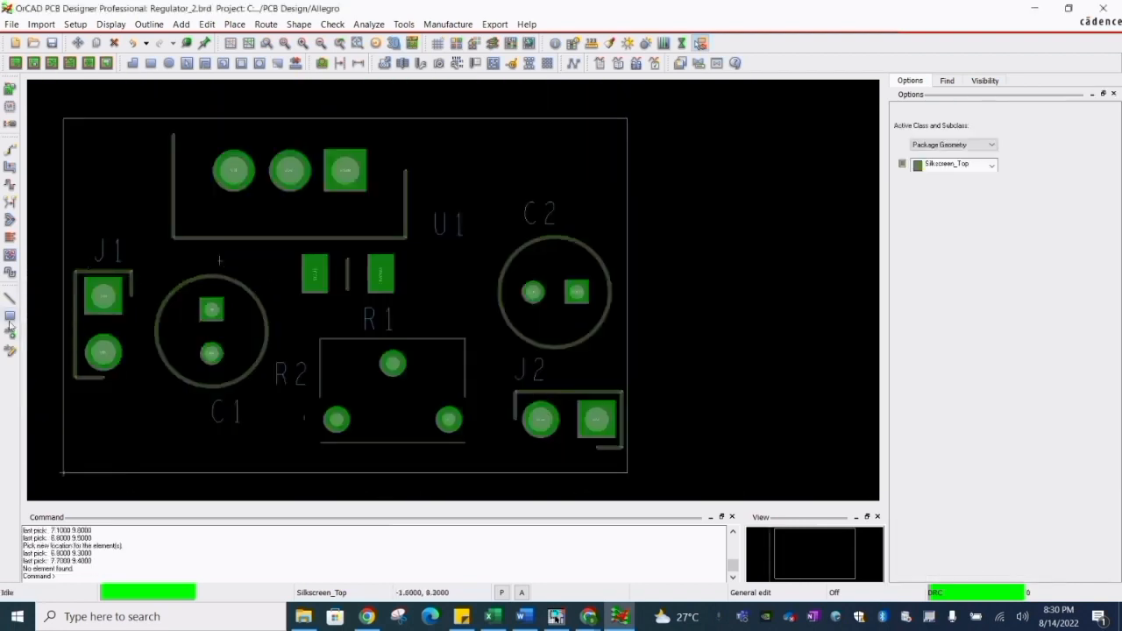
- Try to edit the J1 reference designator text to read J3
left_click(10, 350)
left_click(105, 257)
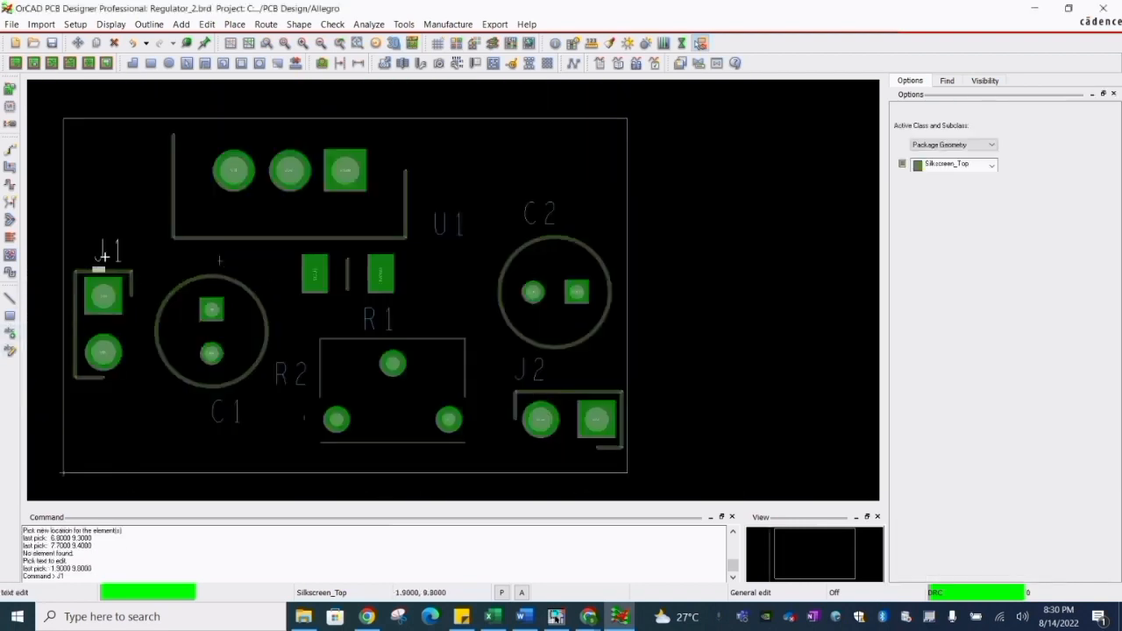
key("BackSpace")
type("3")
right_click(104, 254)
left_click(136, 290)
- Edit the C1 reference designator text to read C10
left_click(10, 350)
left_click(225, 422)
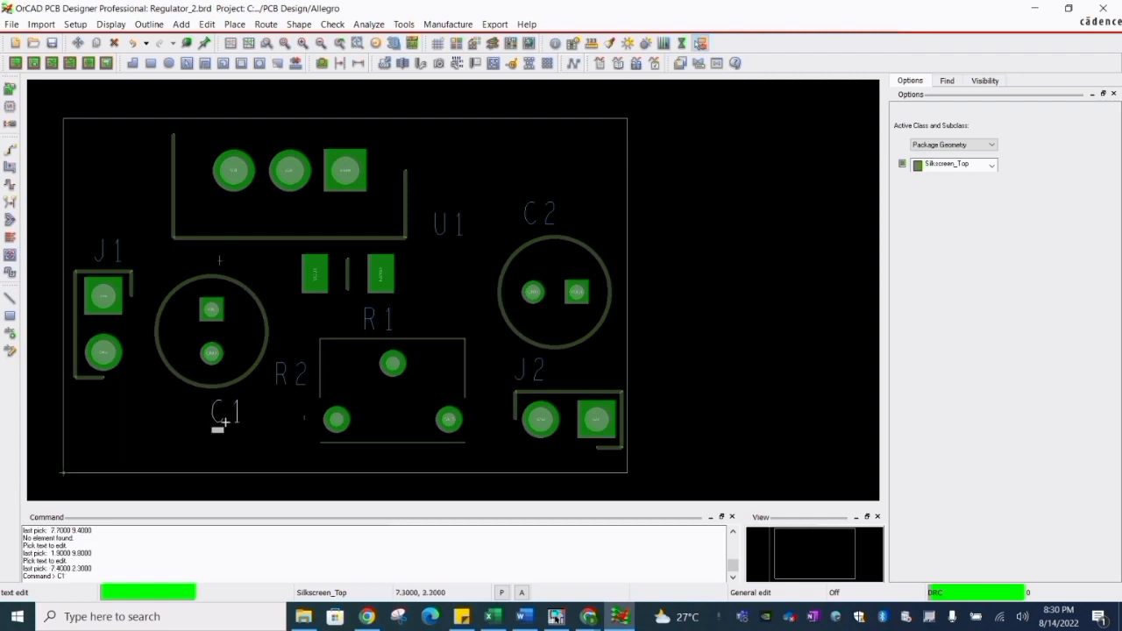
type("0")
right_click(225, 415)
left_click(250, 424)
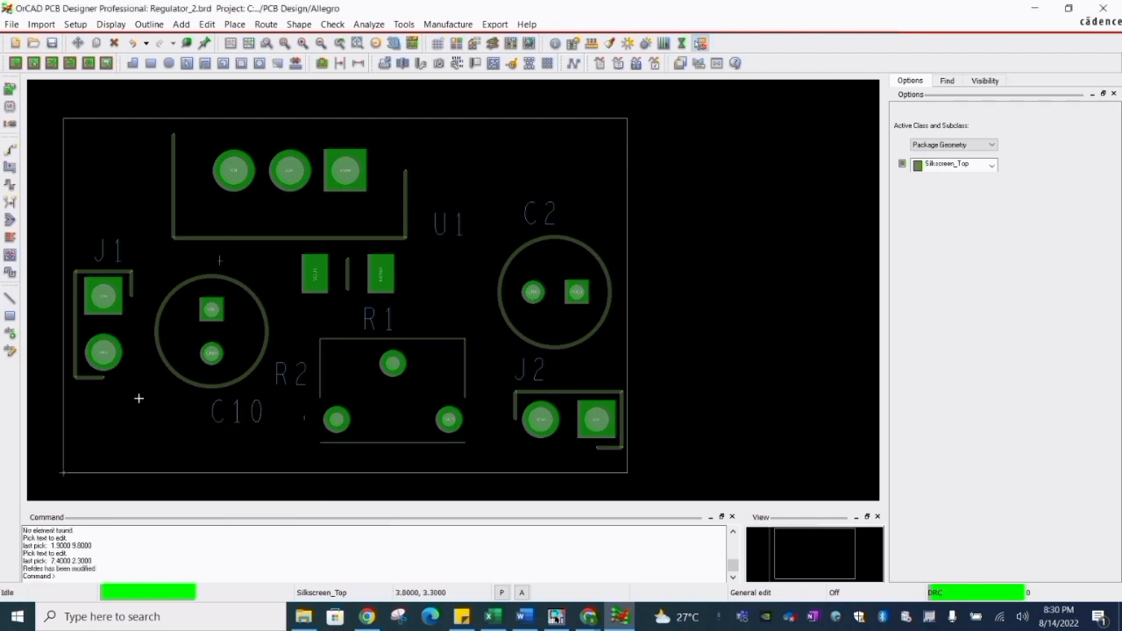
- Edit the C10 reference designator text back to C1
left_click(10, 351)
left_click(233, 417)
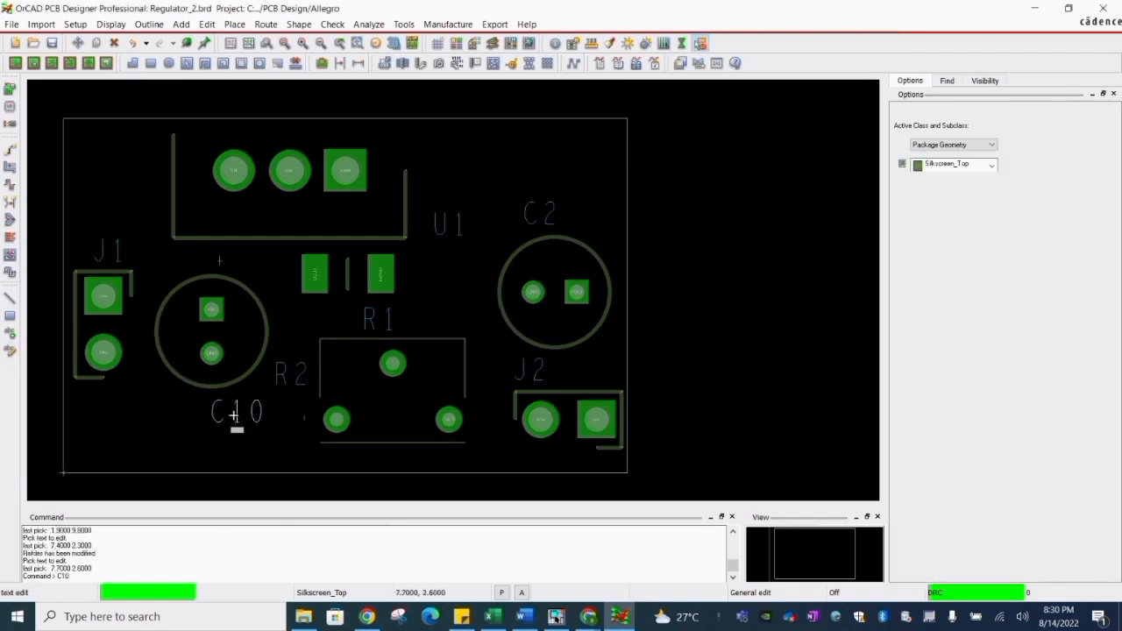
right_click(233, 417)
left_click(253, 424)
left_click(248, 421)
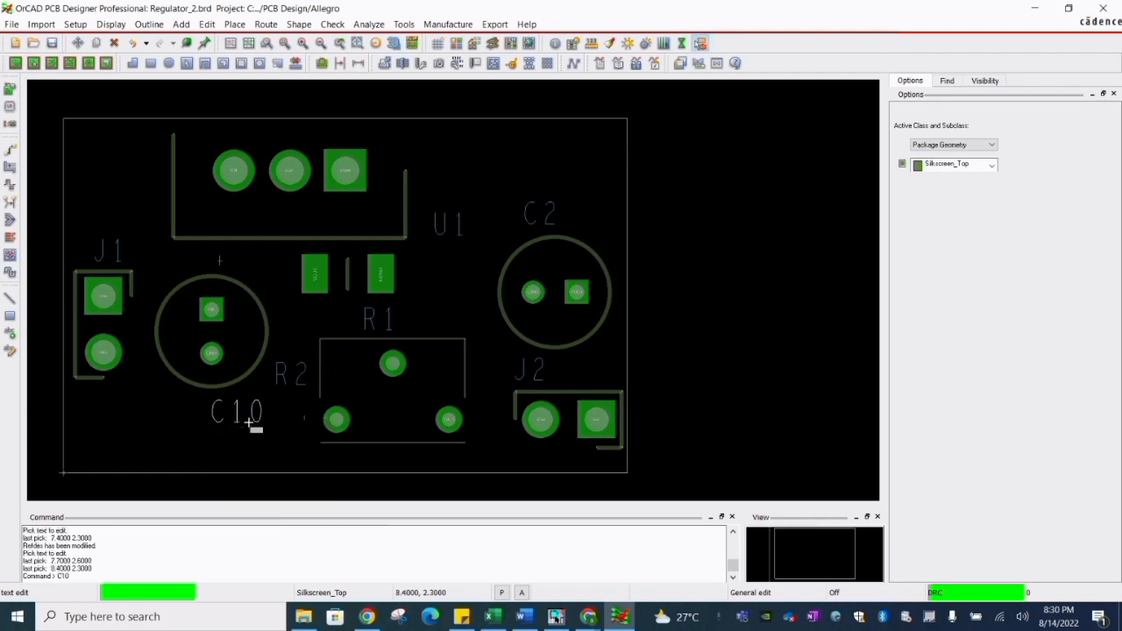
right_click(248, 423)
left_click(275, 430)
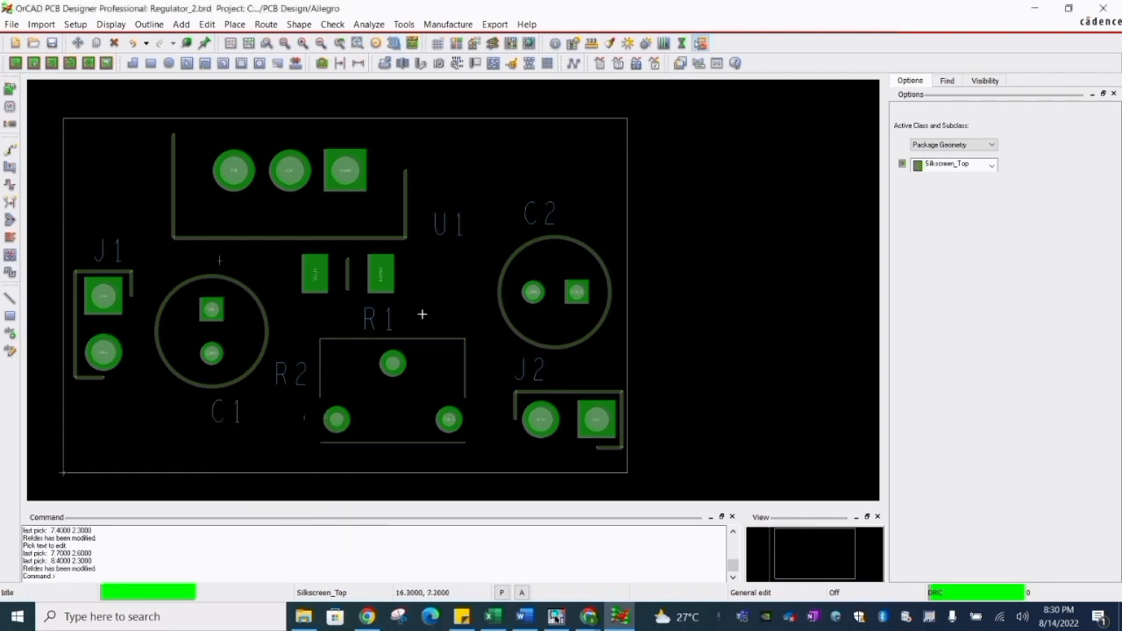
- Save the board, overwriting Regulator_2.brd
scroll(421, 313, "down", 2)
left_click(51, 43)
left_click(605, 328)
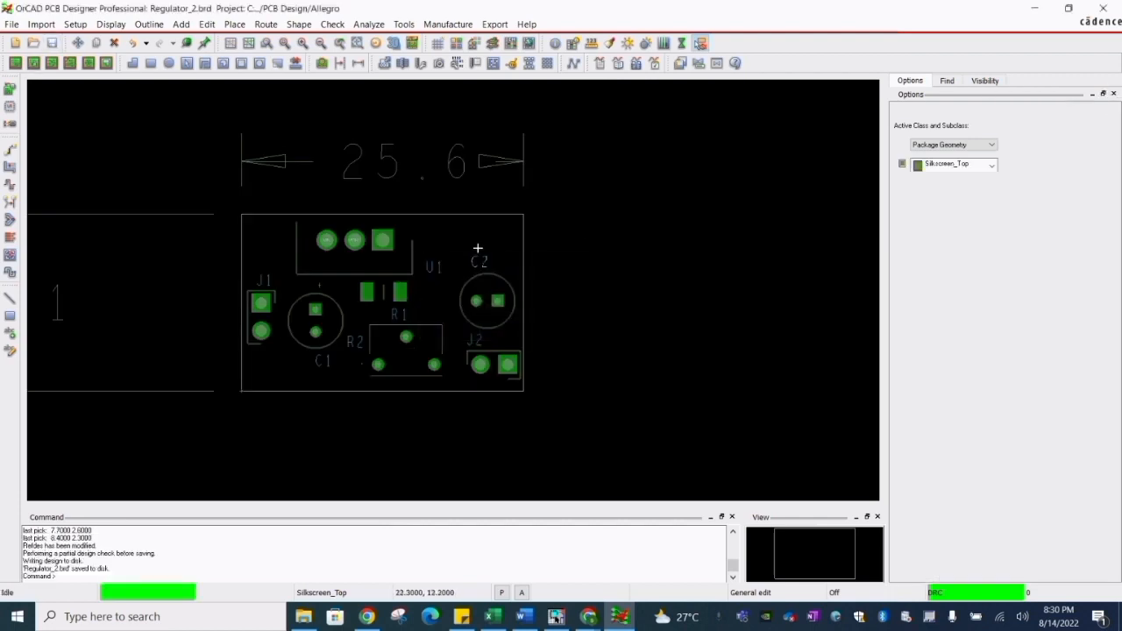
- Copy the + polarity mark from C1 to just outside the upper-right edge of C2's outline
right_click(319, 283)
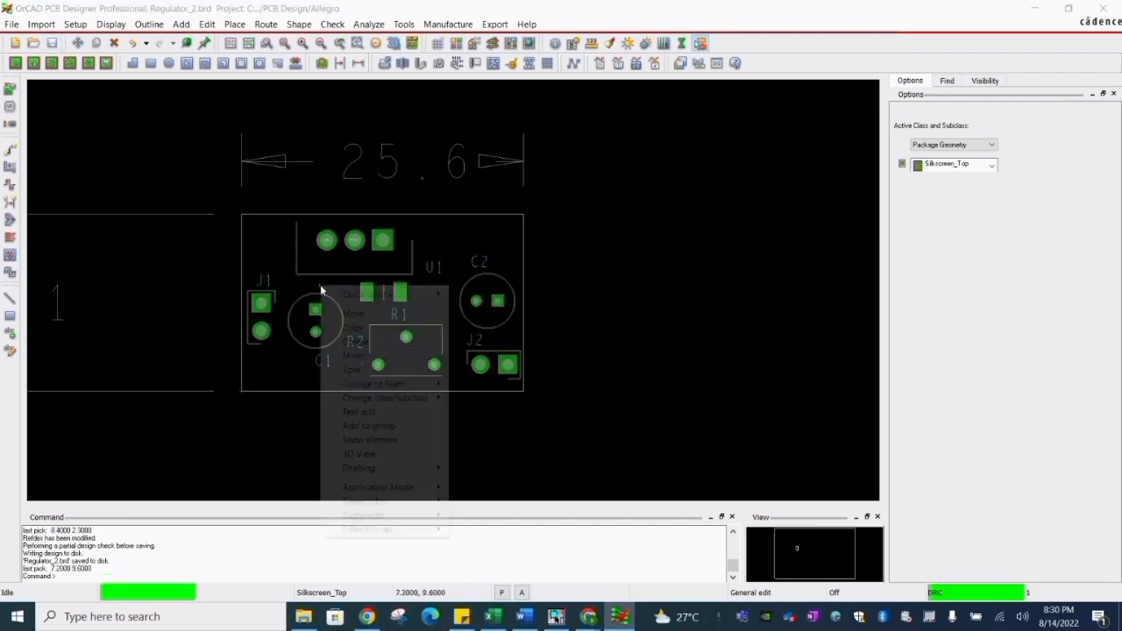
left_click(358, 326)
scroll(510, 290, "up", 2)
scroll(509, 290, "up", 3)
right_click(448, 237)
left_click(471, 248)
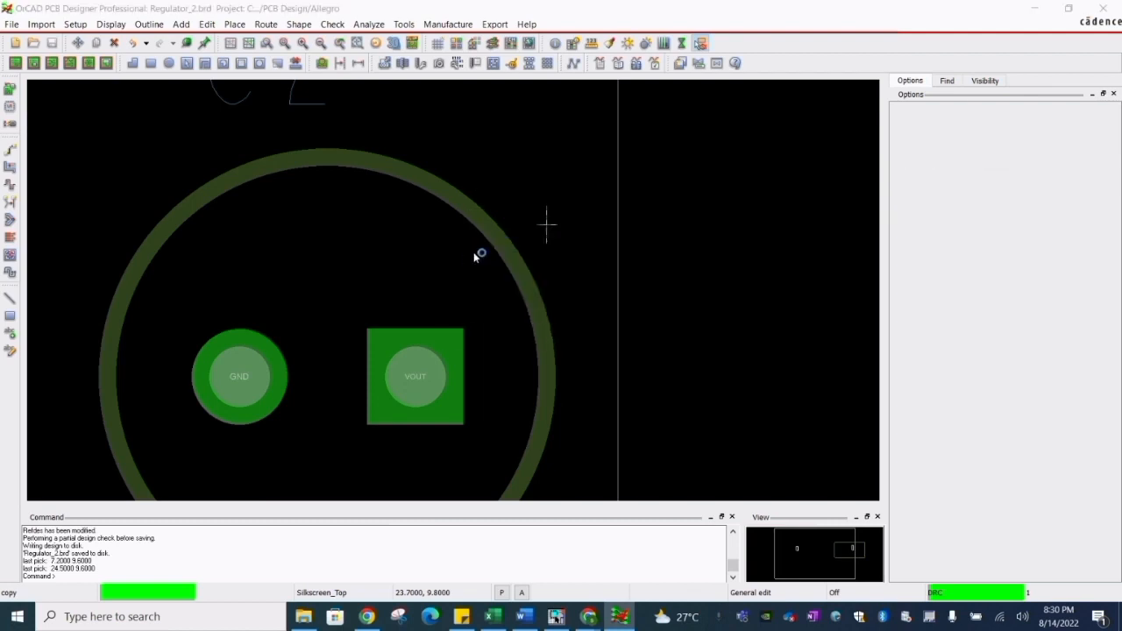
- Copy C2's + polarity mark to a spot above the square pad of connector J2
scroll(469, 258, "down", 2)
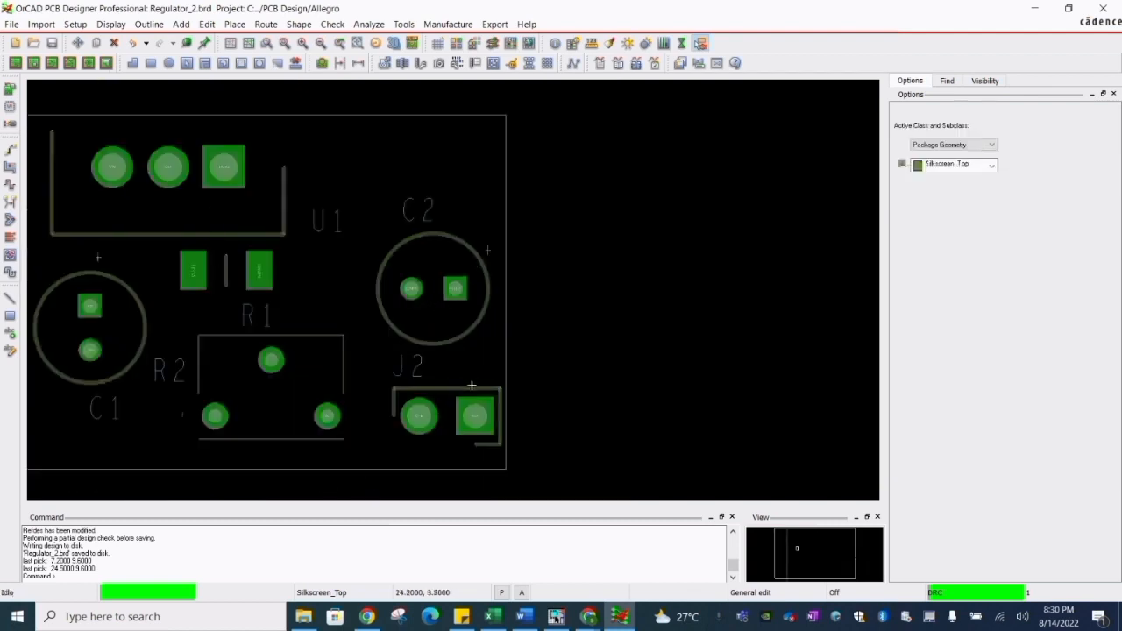
right_click(487, 250)
left_click(526, 292)
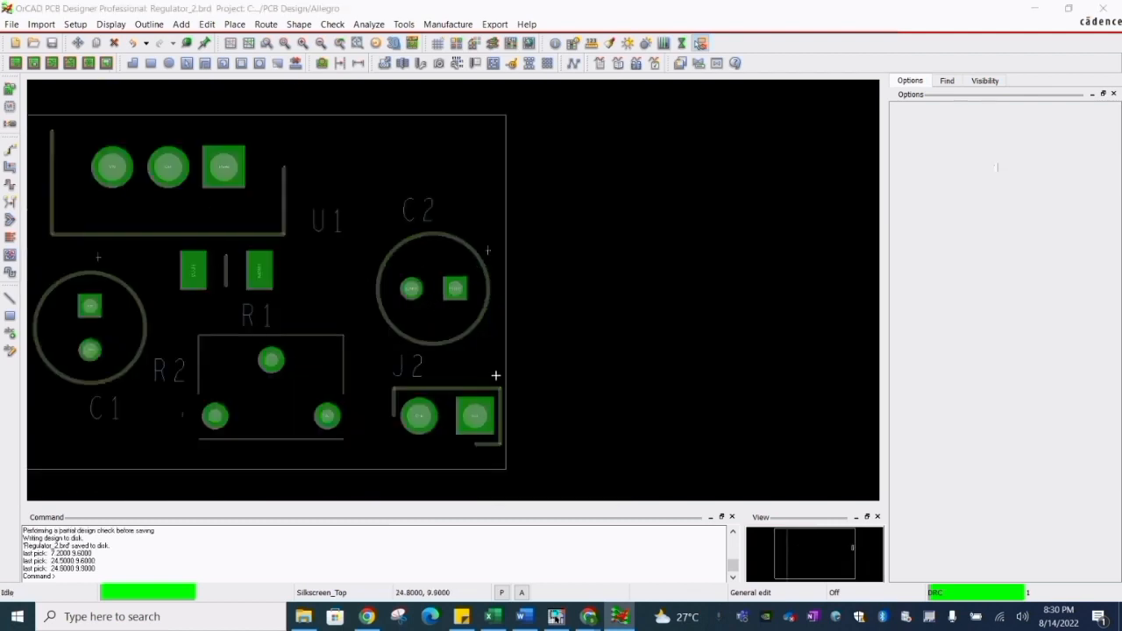
left_click(479, 373)
right_click(185, 301)
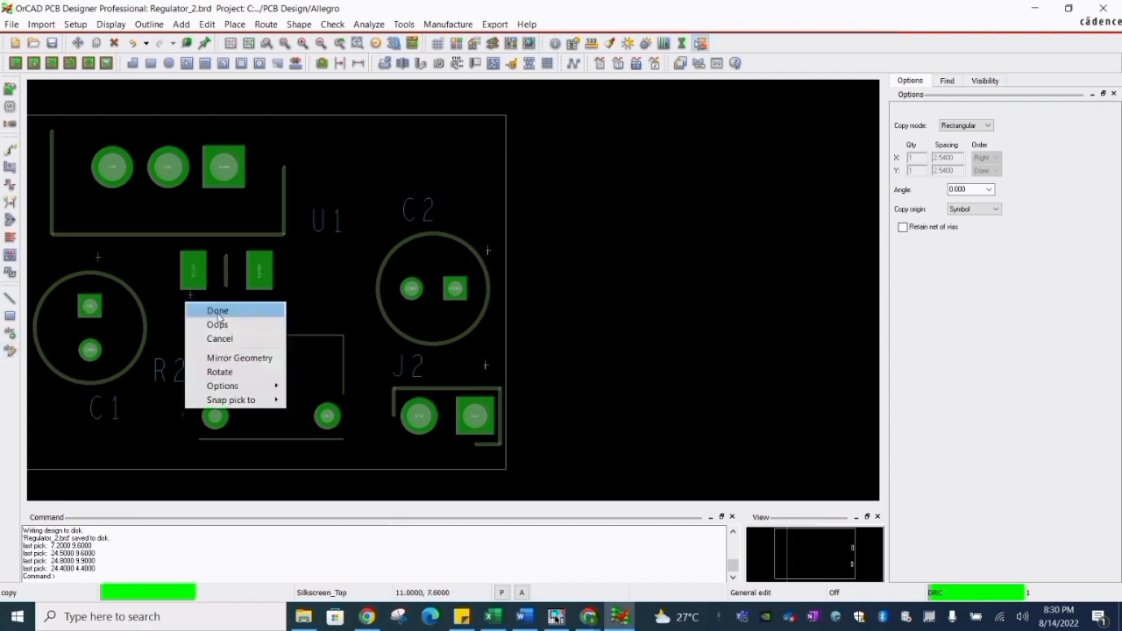
left_click(218, 312)
left_click(374, 277)
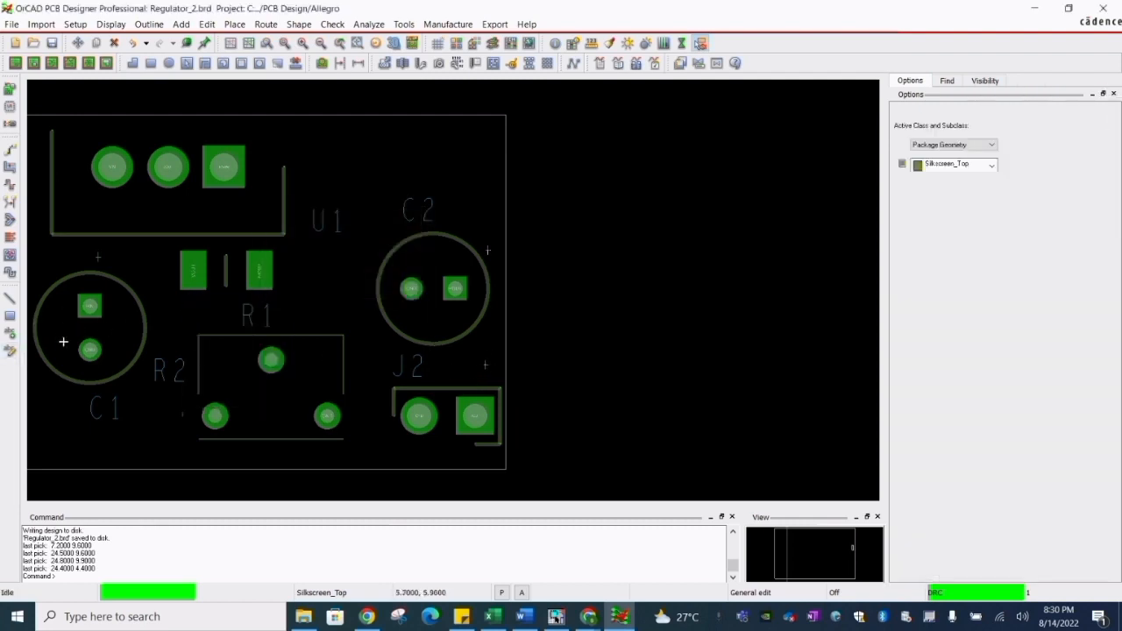
left_click(477, 350)
left_click(372, 276)
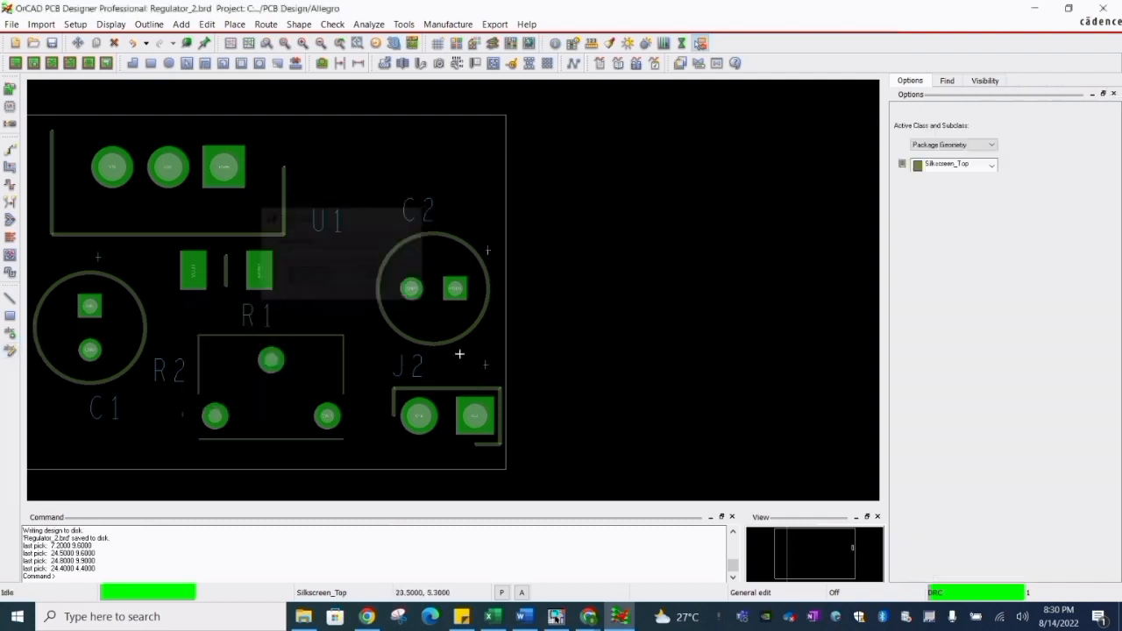
- Change the copied + mark above connector J2's square pad to the text 1
left_click(11, 351)
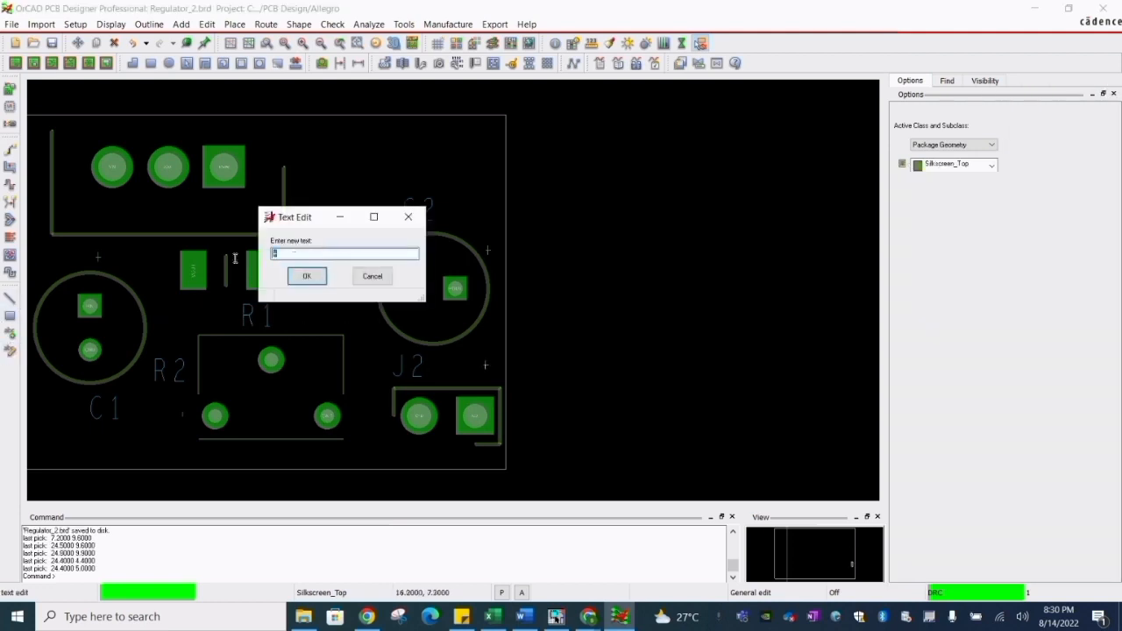
type("1")
left_click(306, 280)
right_click(406, 166)
left_click(386, 146)
scroll(481, 206, "down", 1)
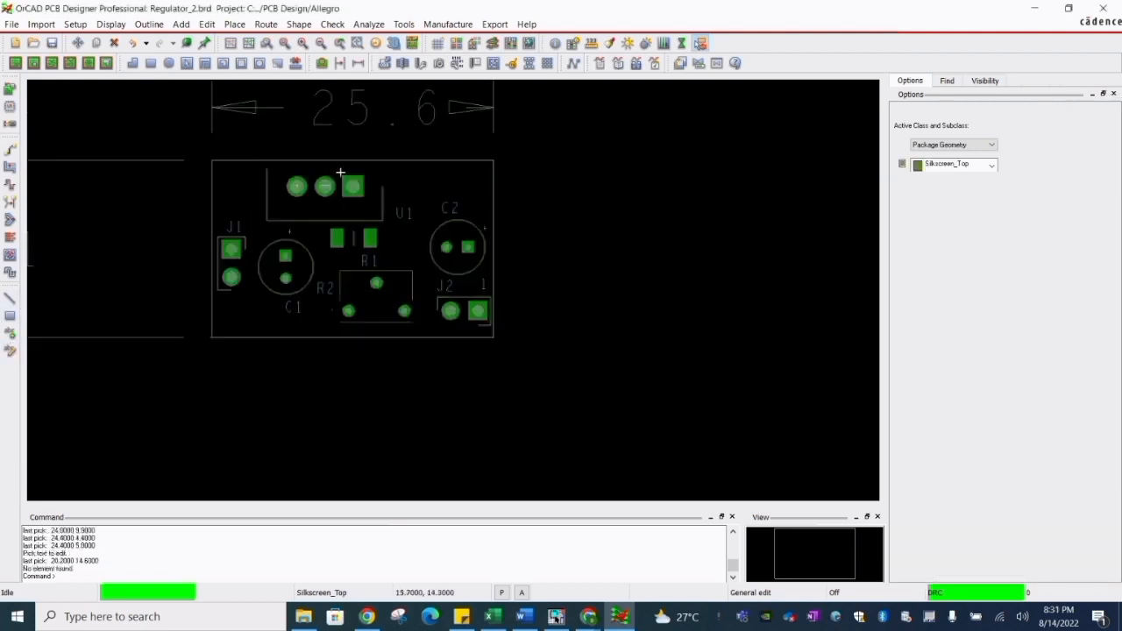
- Open the Gerber artwork parameters and expand the TOP film in the film control list
left_click(447, 24)
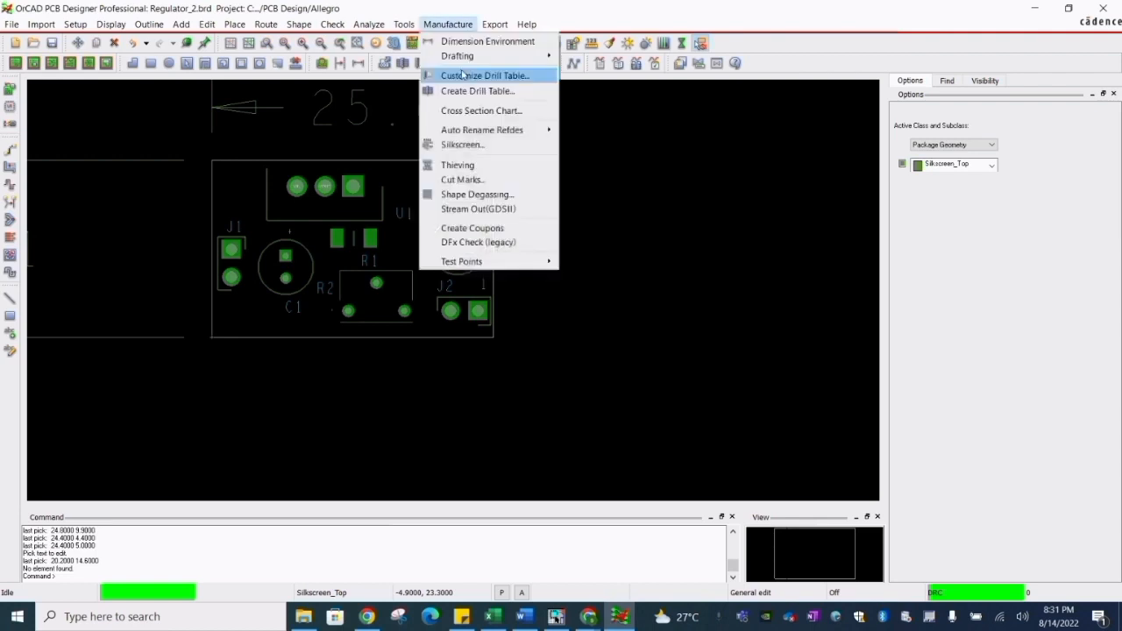
mouse_move(460, 59)
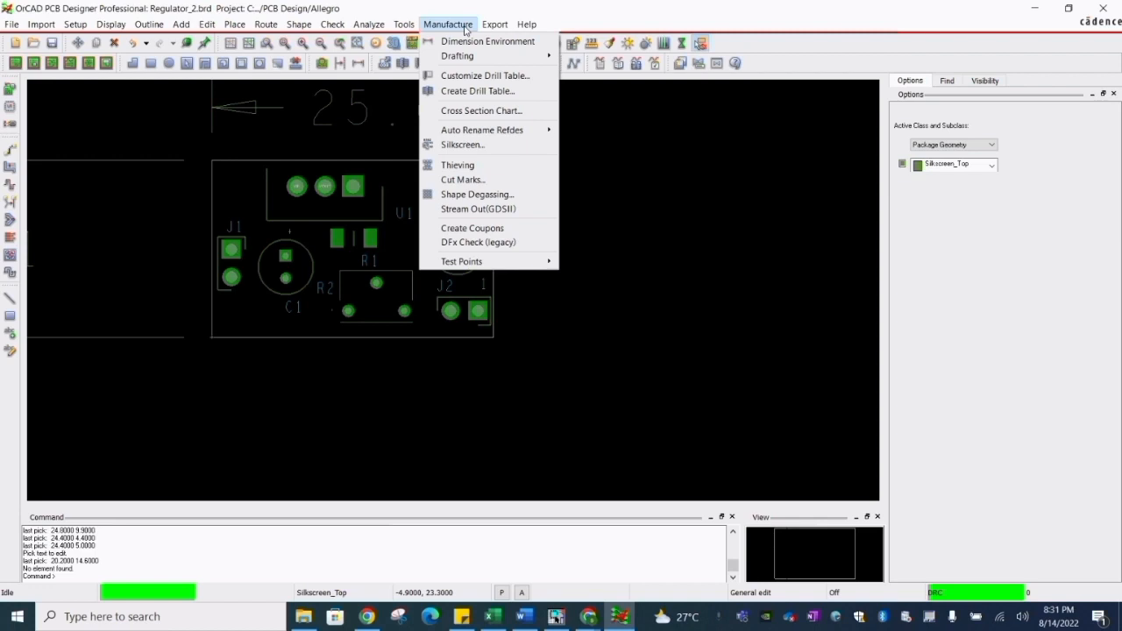
mouse_move(494, 25)
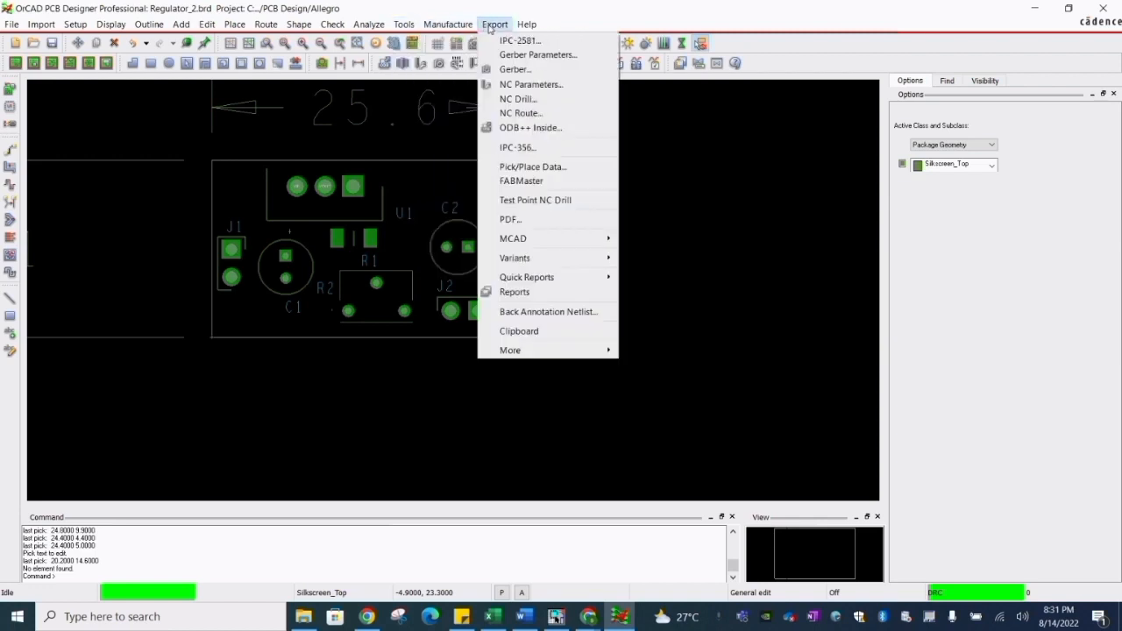
left_click(524, 57)
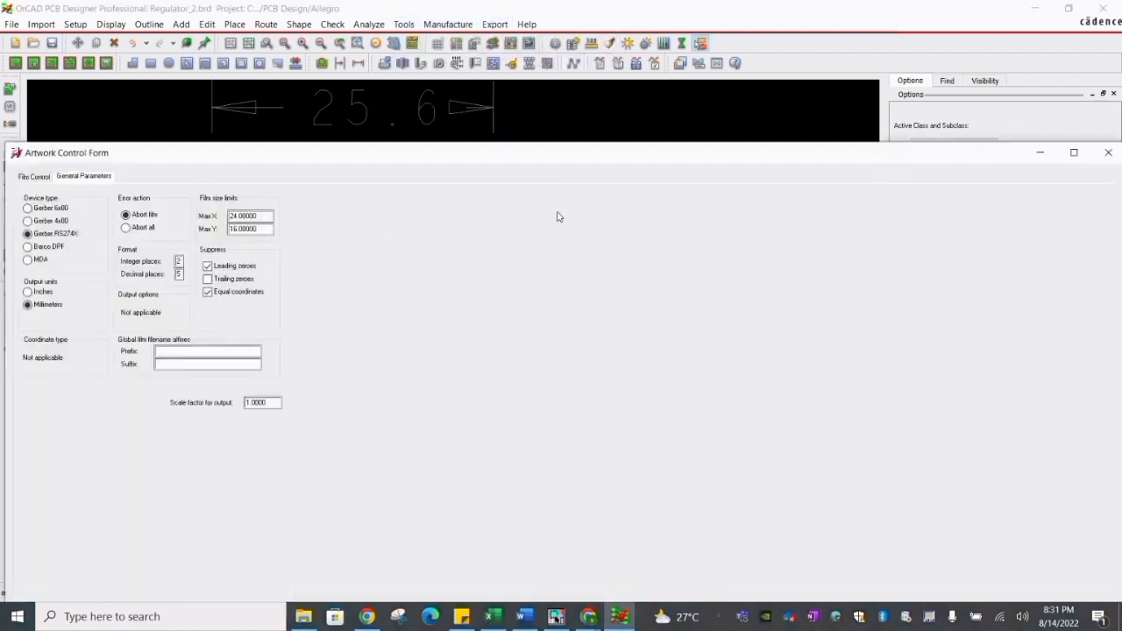
left_click(36, 176)
left_click_drag(279, 160, 506, 68)
left_click(261, 140)
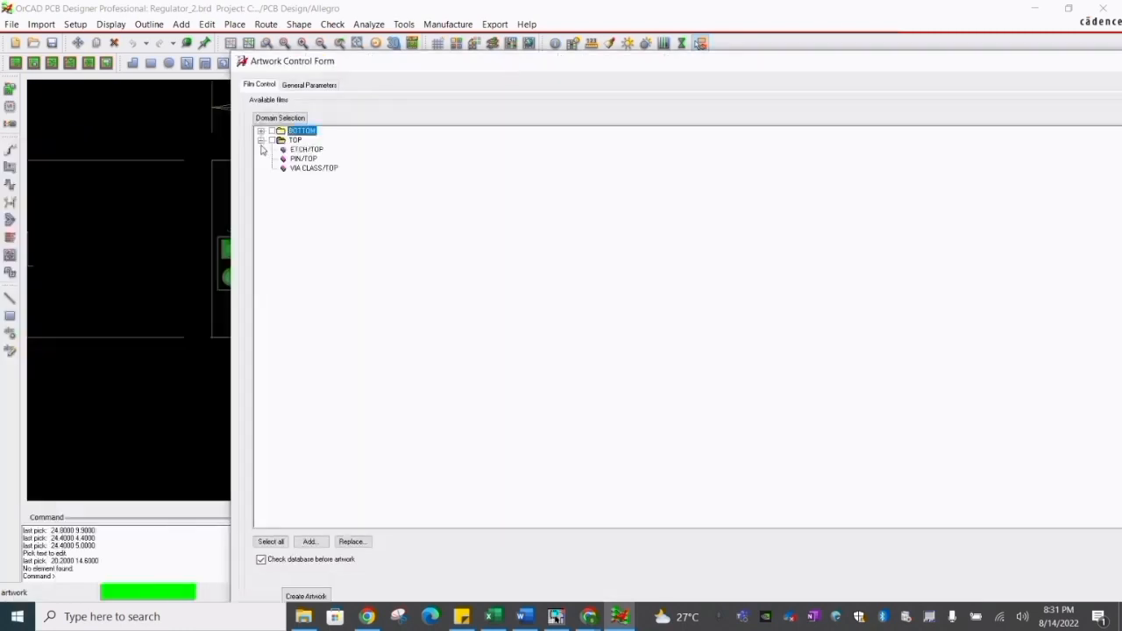
- Try to add a new artwork film named Silkscreen Top
left_click(309, 541)
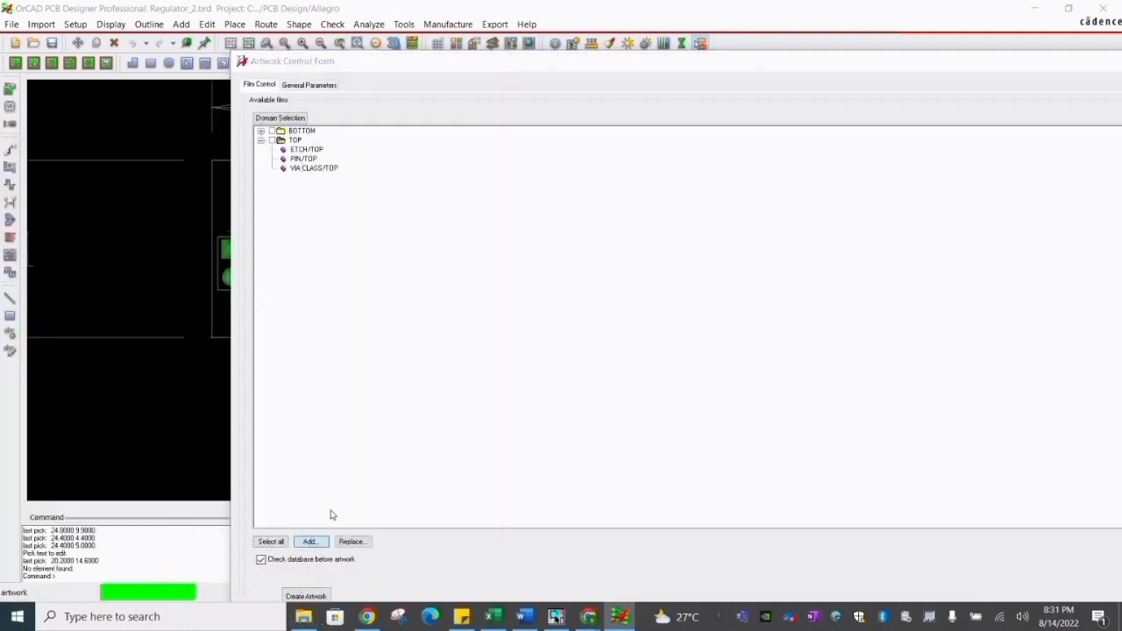
left_click(413, 310)
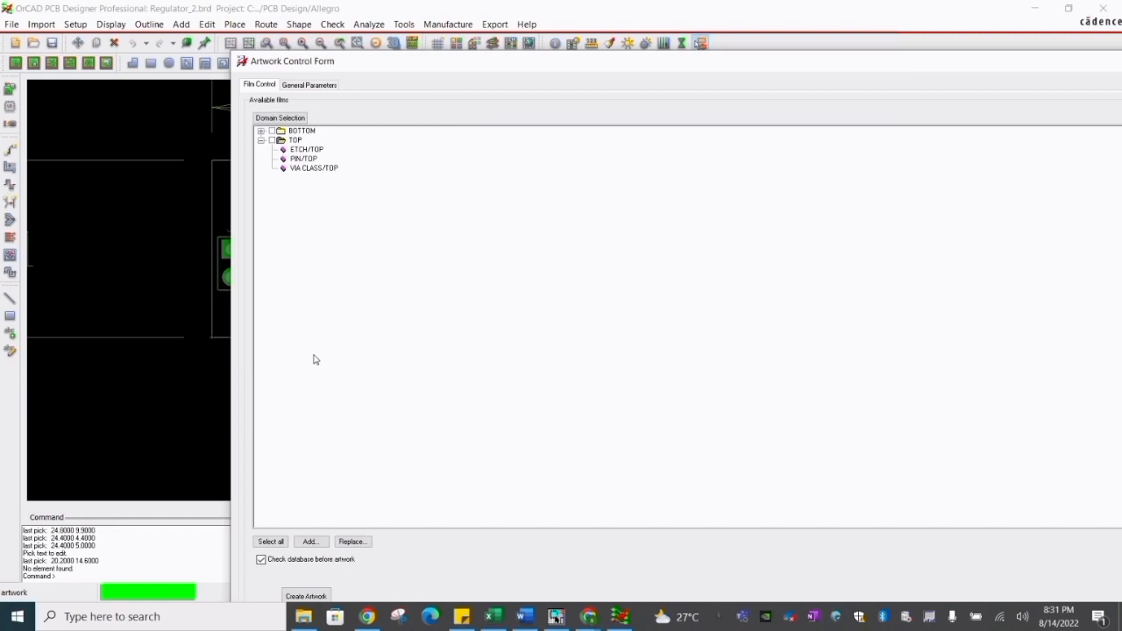
right_click(294, 141)
left_click(324, 166)
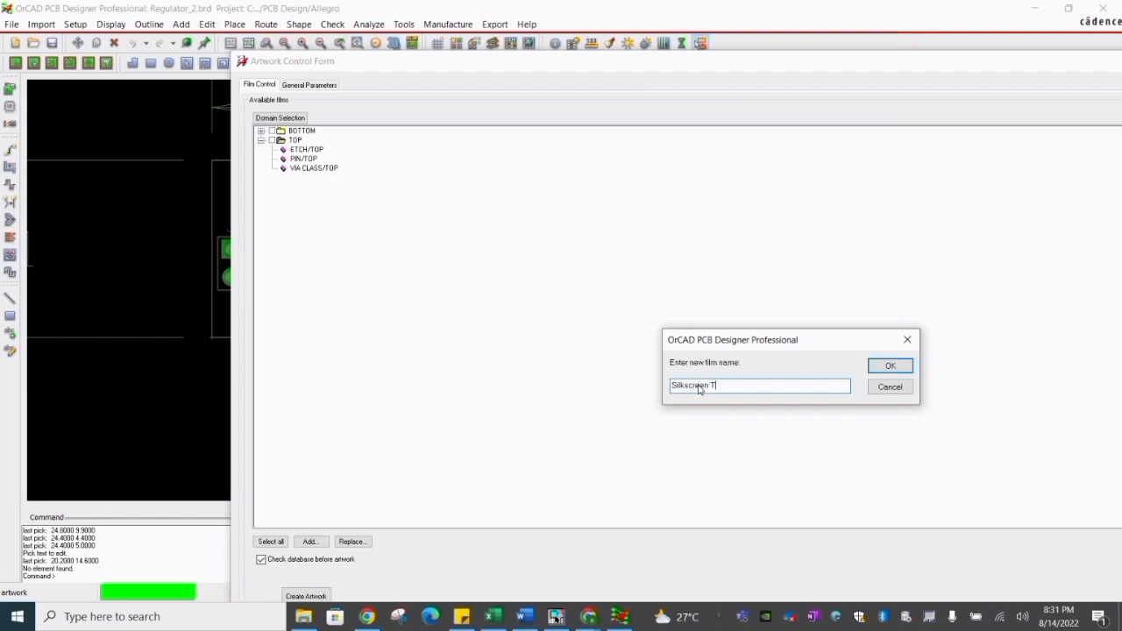
type("Silkscreen Top")
left_click(889, 365)
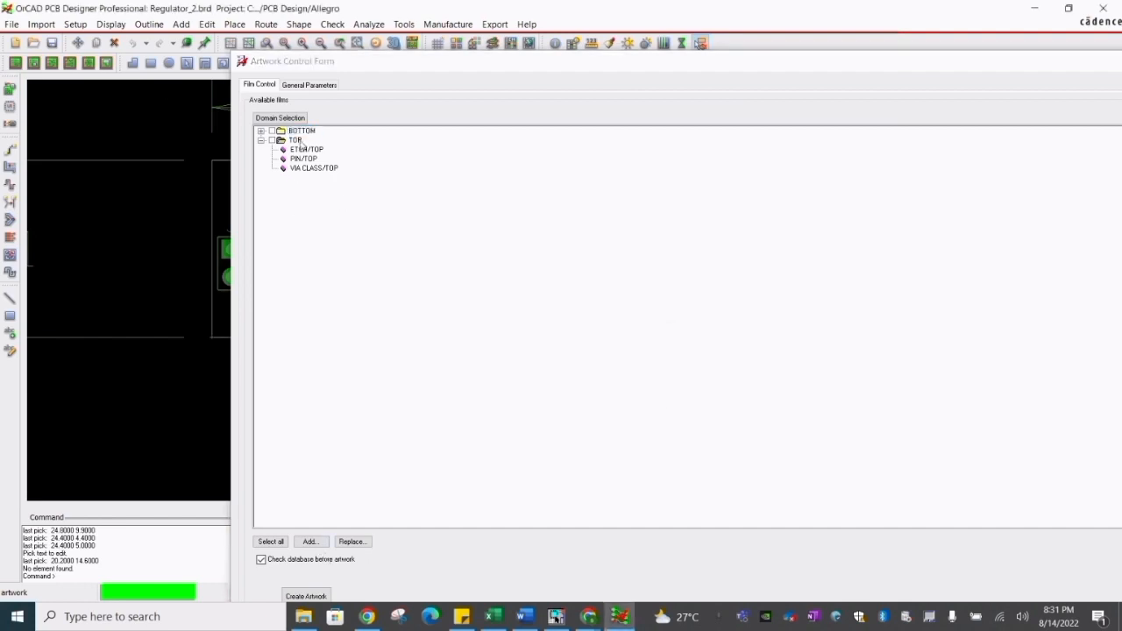
- Add a new artwork film named SST containing the Package Geometry SILKSCREEN_TOP subclass
right_click(299, 142)
left_click(347, 189)
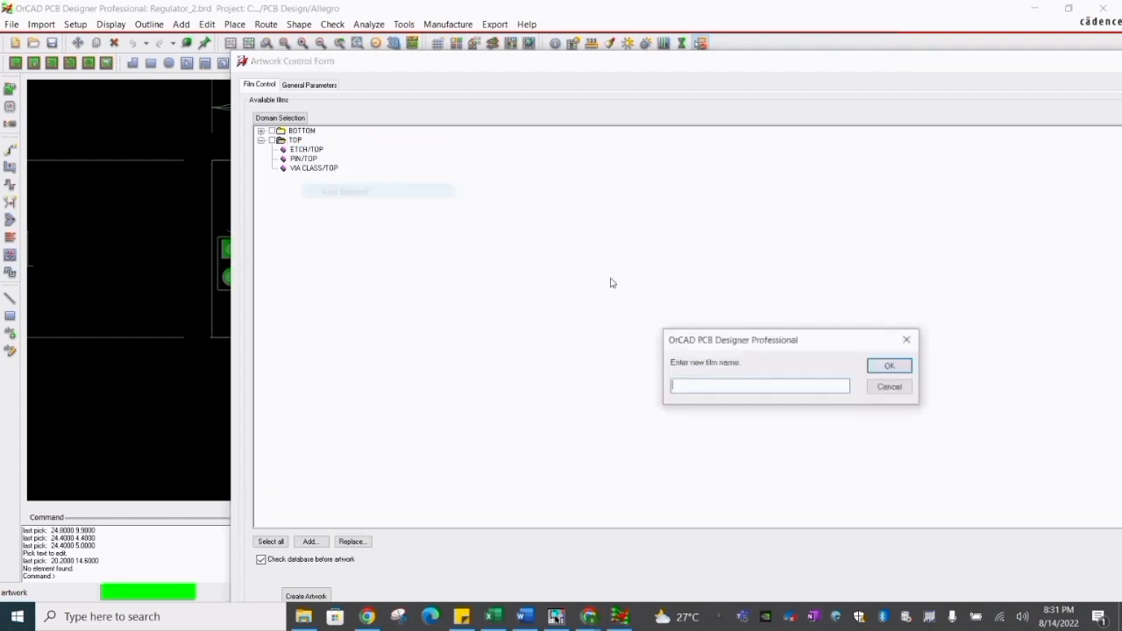
type("sst")
left_click_drag(693, 389, 641, 397)
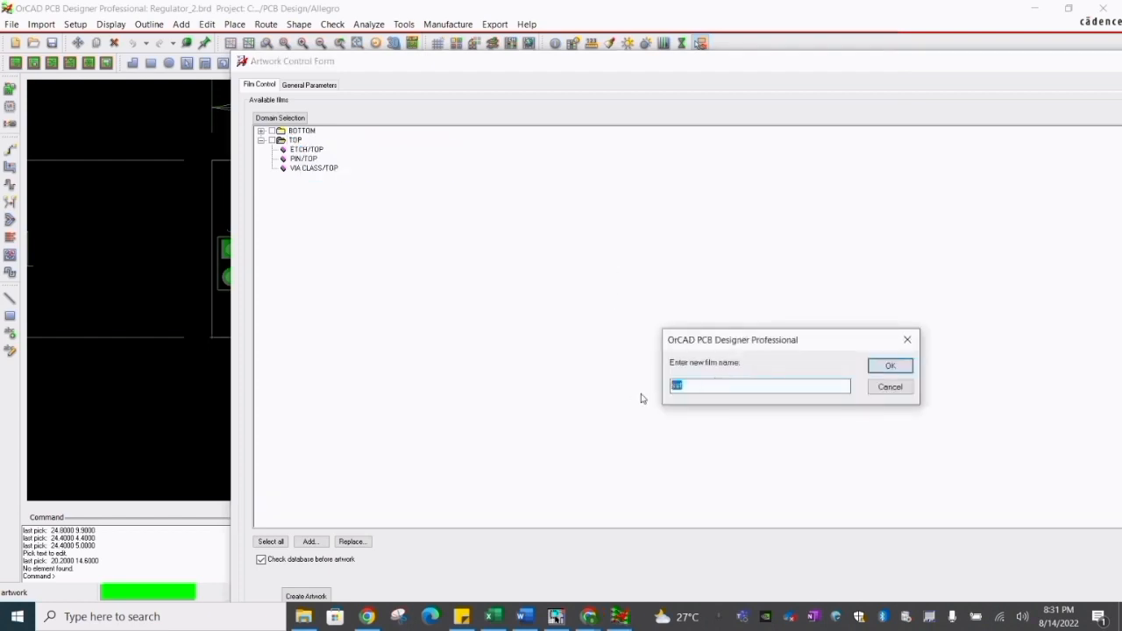
type("SST")
left_click(903, 368)
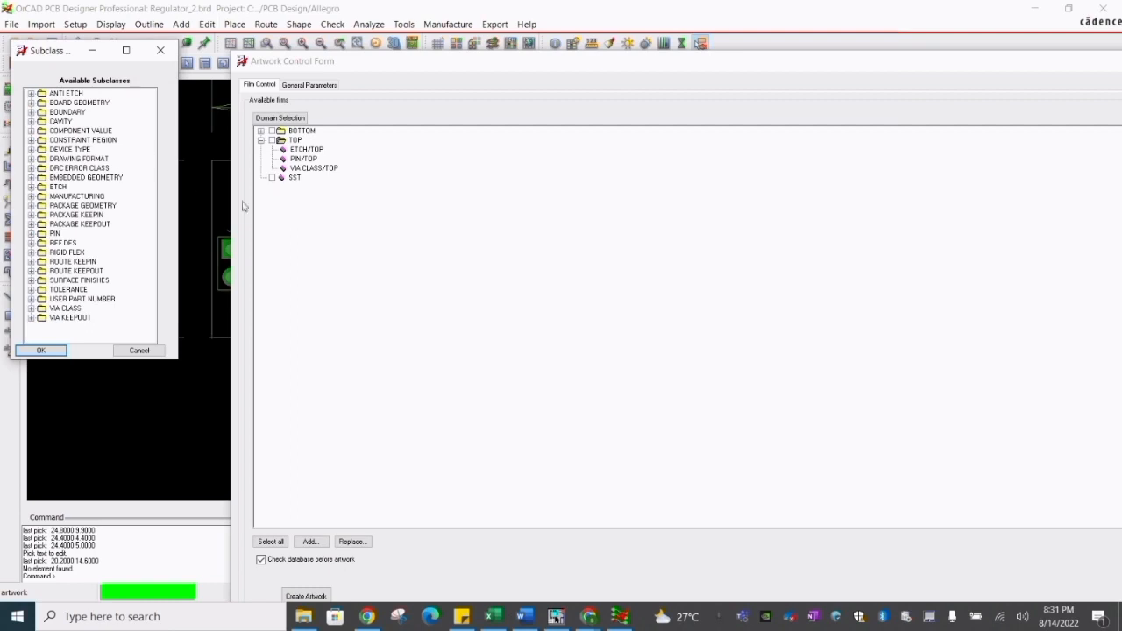
left_click(31, 206)
scroll(92, 263, "down", 2)
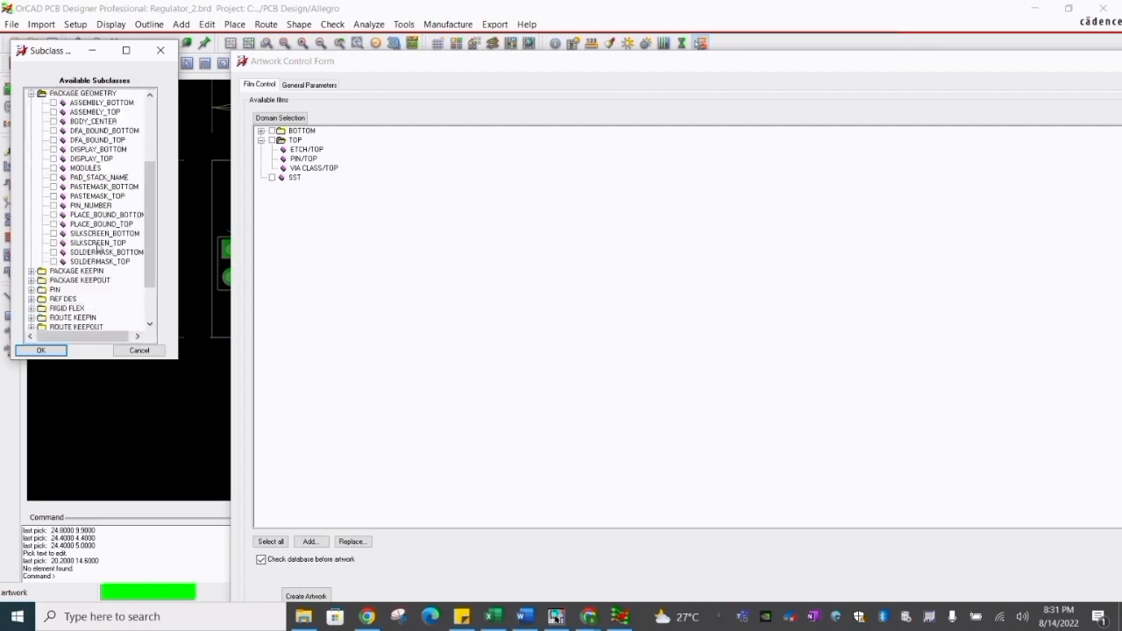
left_click(54, 244)
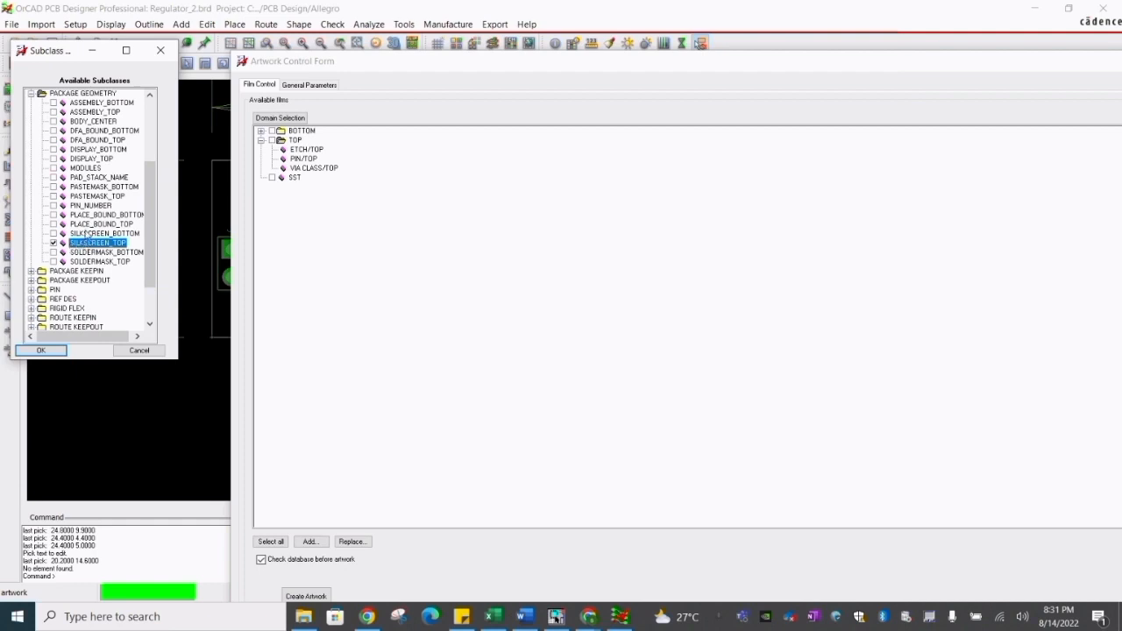
left_click(40, 349)
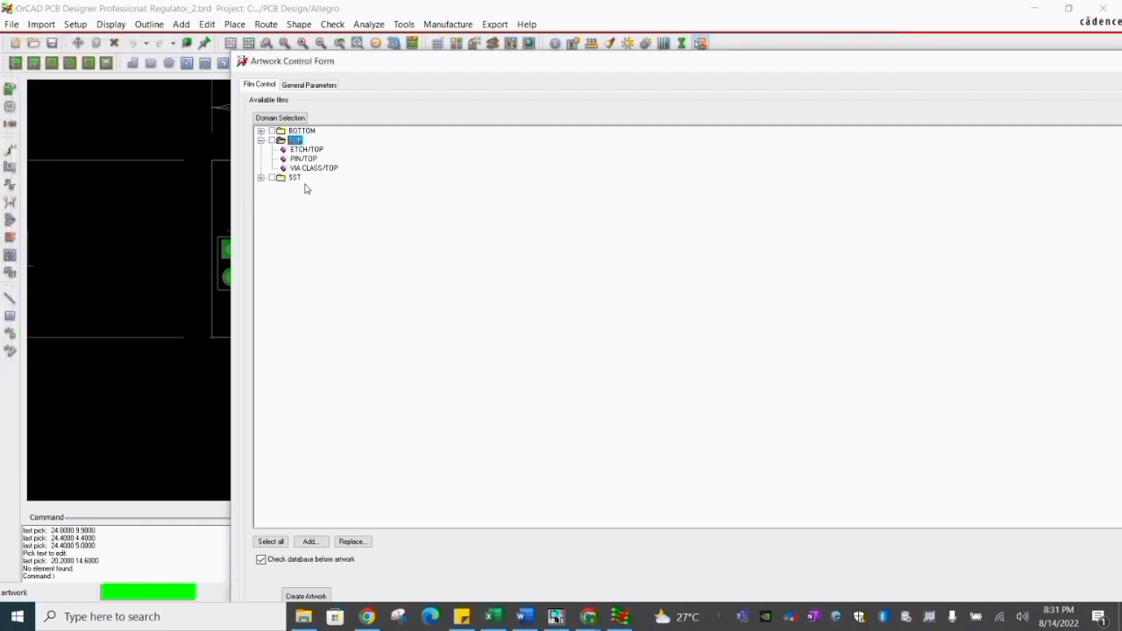
- Expand the SST film and display its layers on the board canvas
left_click(261, 178)
left_click(303, 187)
right_click(295, 178)
left_click(333, 190)
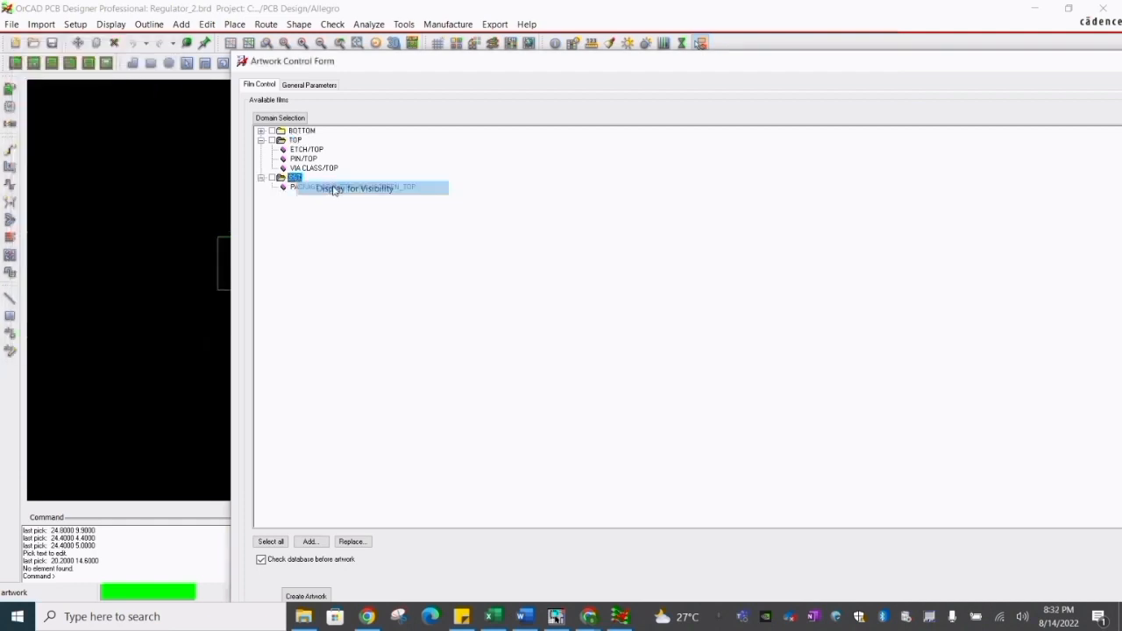
- Add the Board Geometry OUTLINE subclass to the SST film, accepting the outline warning
right_click(292, 180)
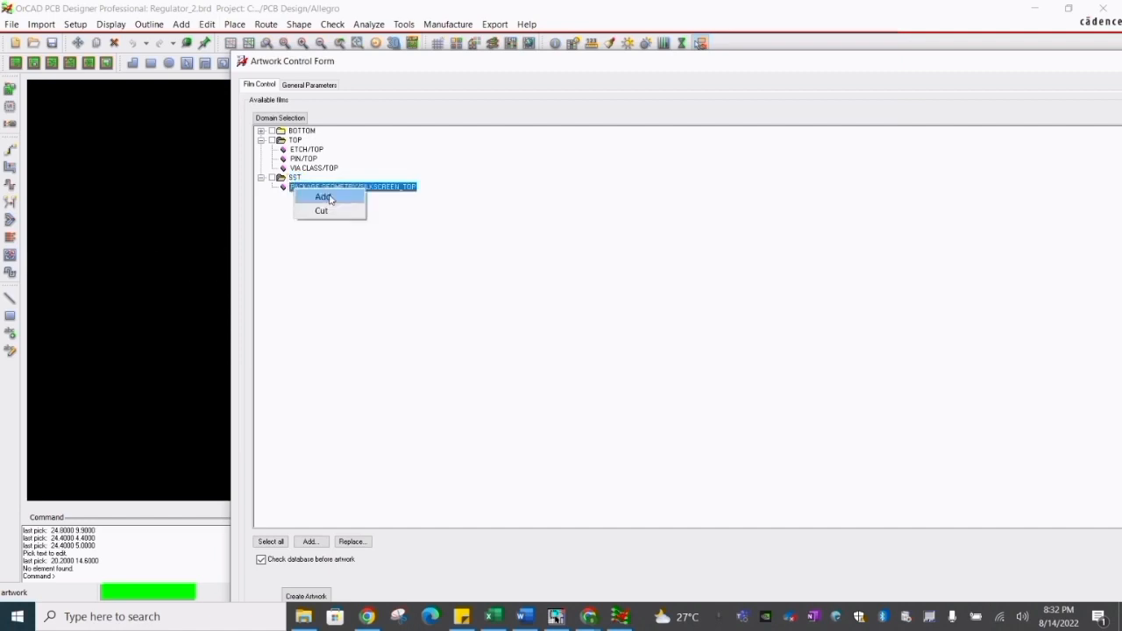
left_click(326, 197)
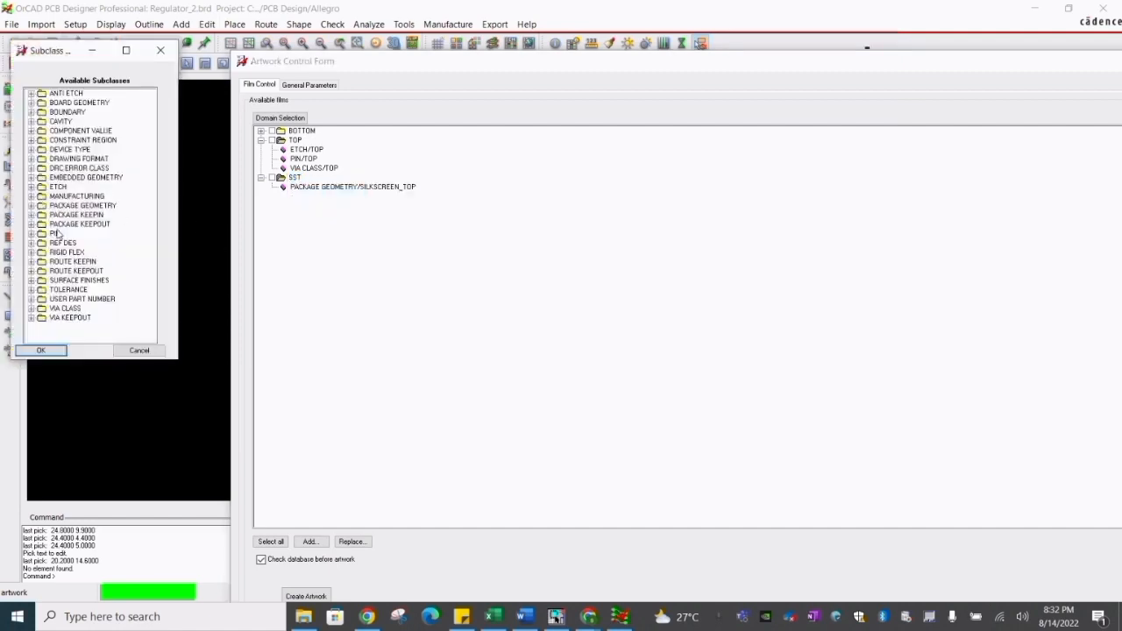
left_click(30, 102)
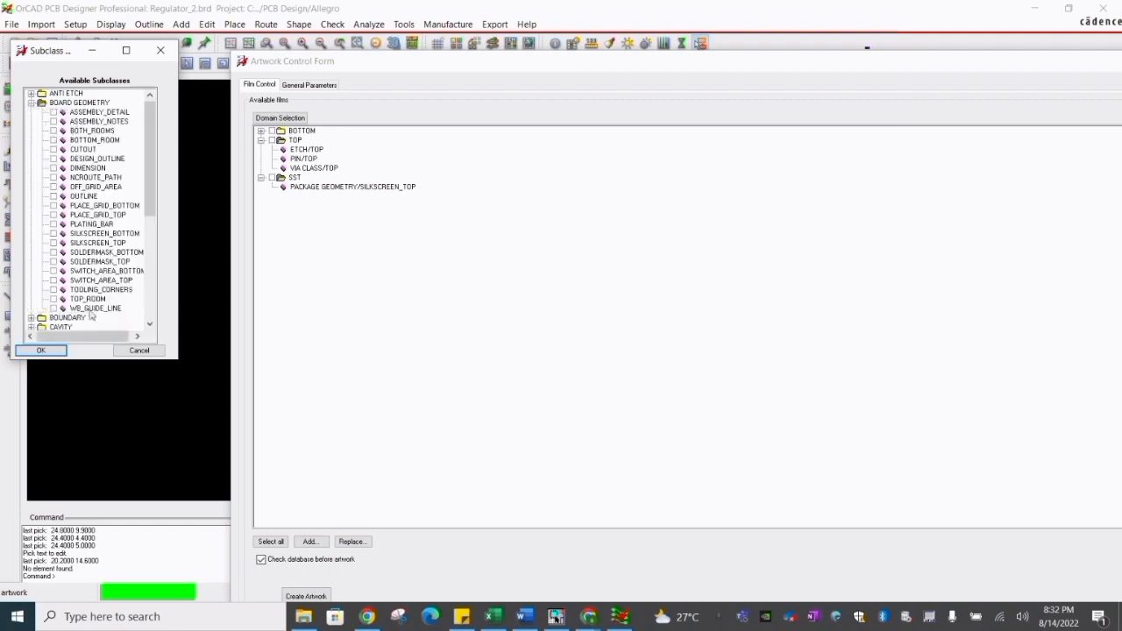
left_click(53, 196)
left_click(50, 351)
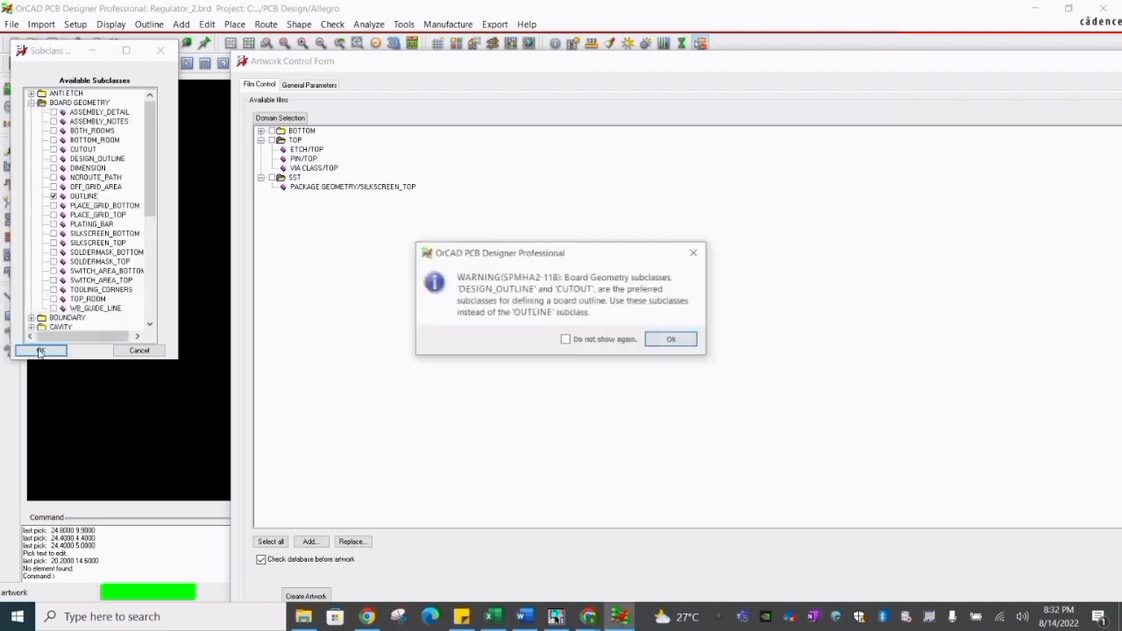
left_click(672, 341)
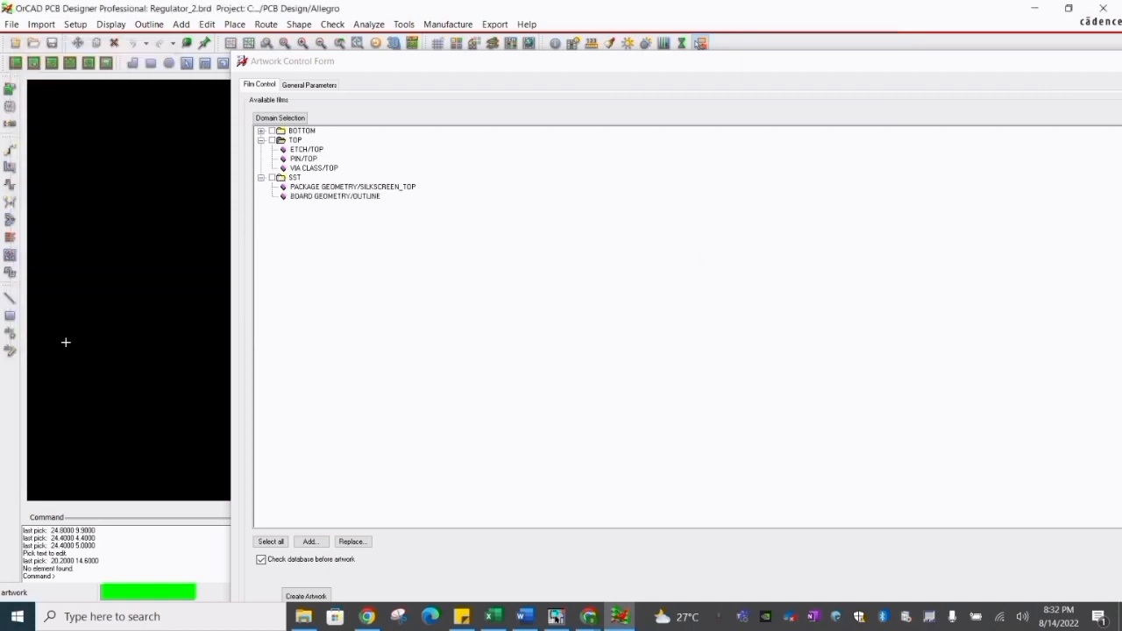
- Add the Ref Des SILKSCREEN_TOP subclass to the SST film
left_click(292, 178)
right_click(292, 177)
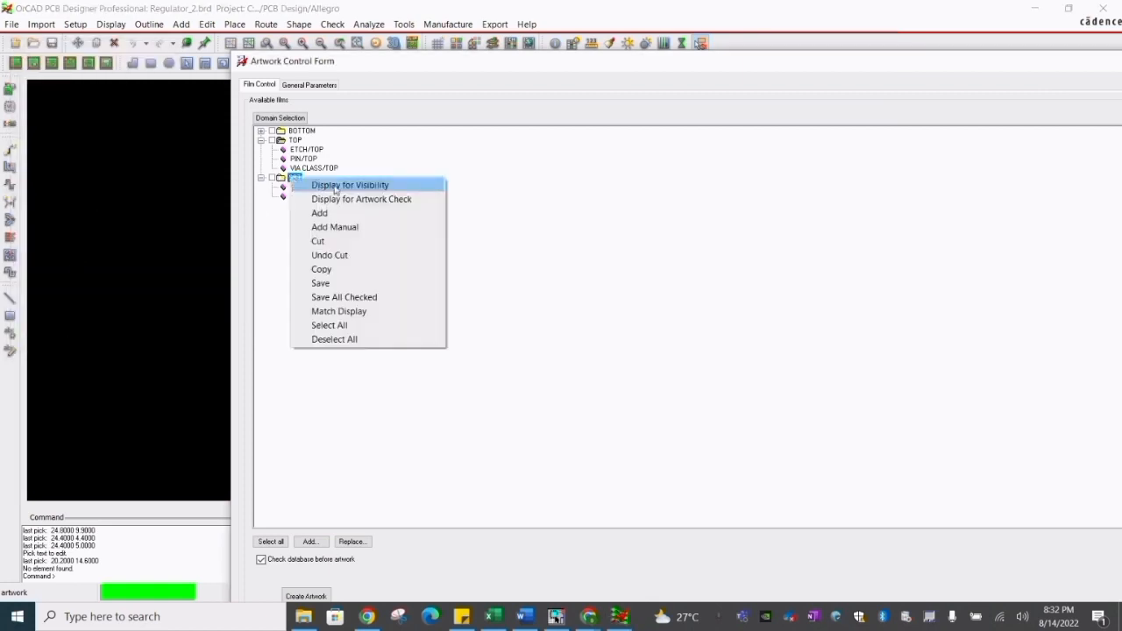
left_click(284, 204)
right_click(315, 185)
left_click(331, 195)
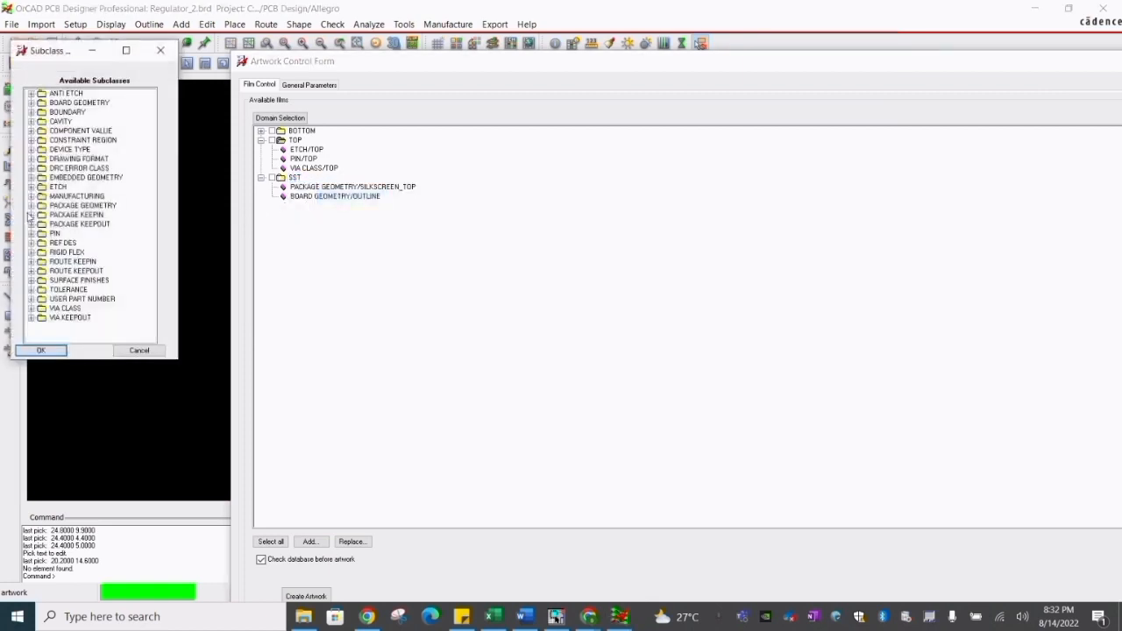
left_click(30, 244)
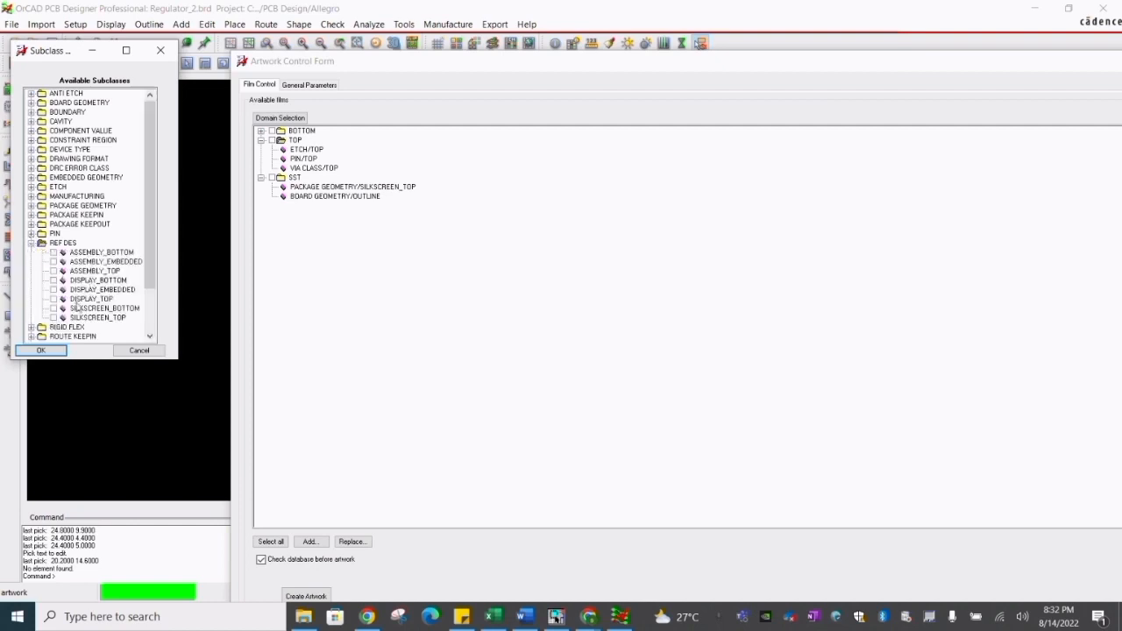
left_click(54, 318)
left_click(41, 350)
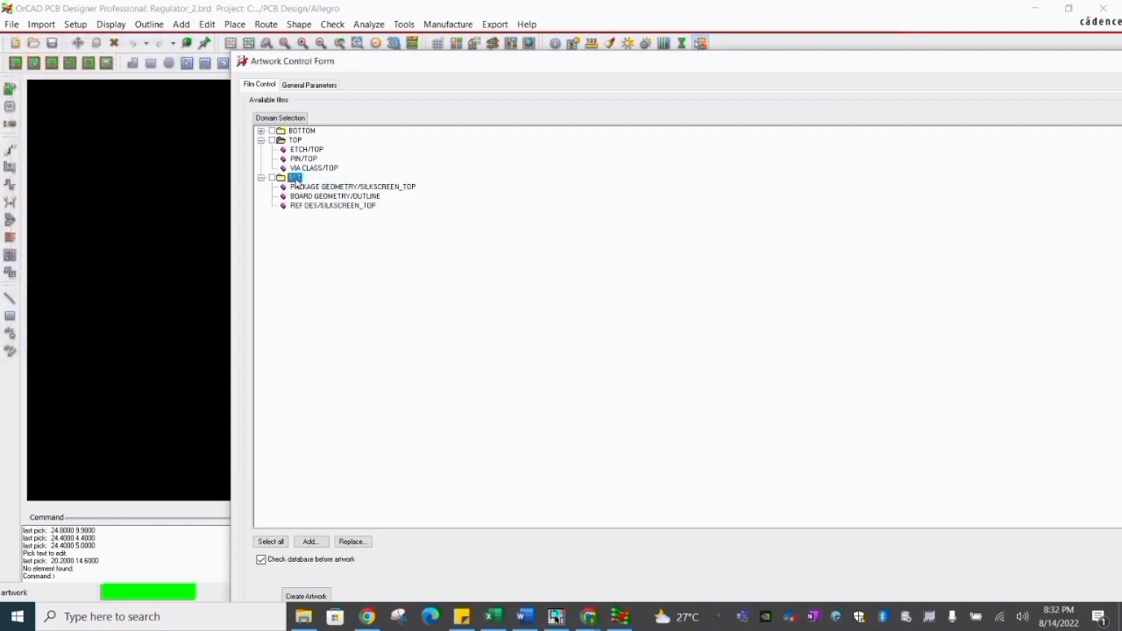
- Accept the artwork film settings and save the board, overwriting Regulator_2.brd
double_click(765, 61)
left_click(220, 593)
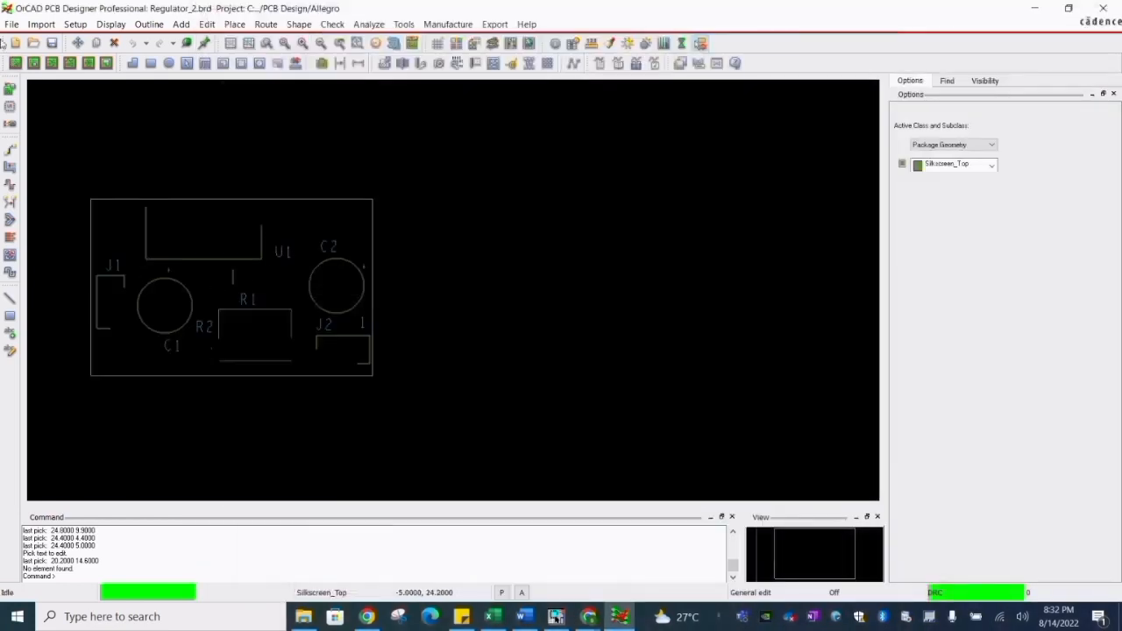
left_click(52, 43)
left_click(608, 325)
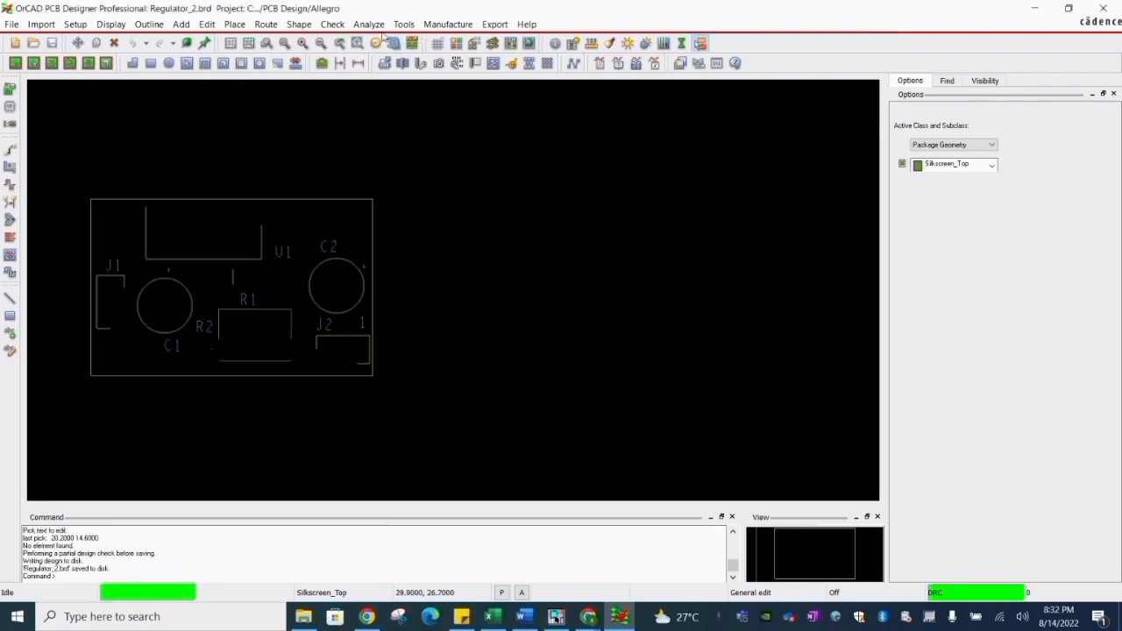
- Reopen the Gerber film control settings and display the BOTTOM film and then the TOP film on the board canvas
left_click(489, 25)
left_click(515, 50)
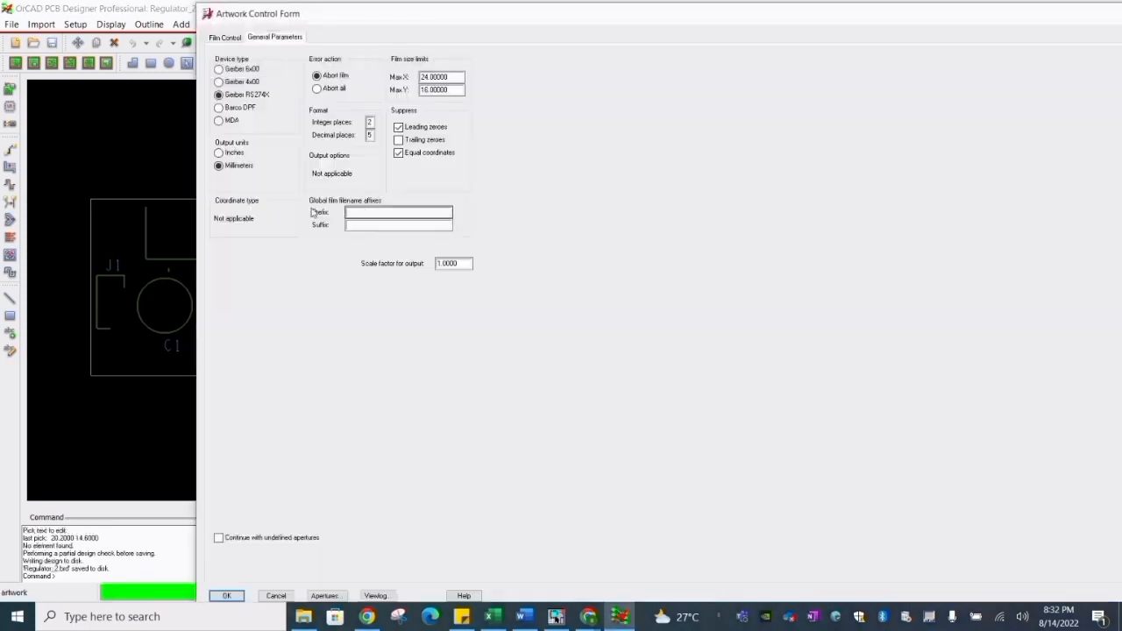
left_click(225, 38)
right_click(261, 88)
left_click(287, 92)
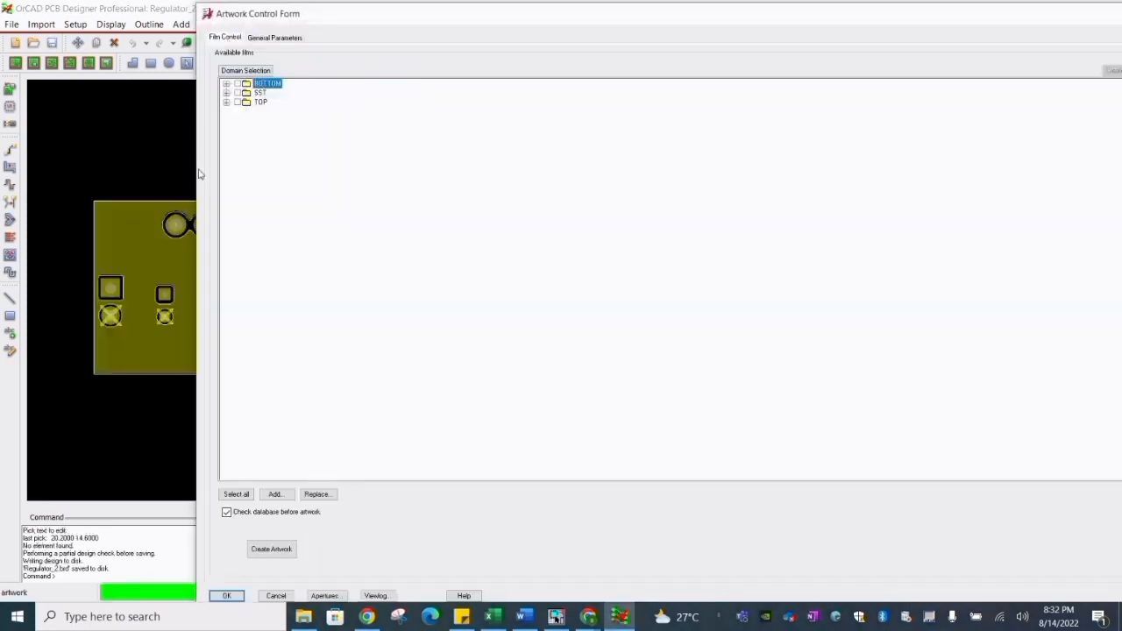
right_click(260, 95)
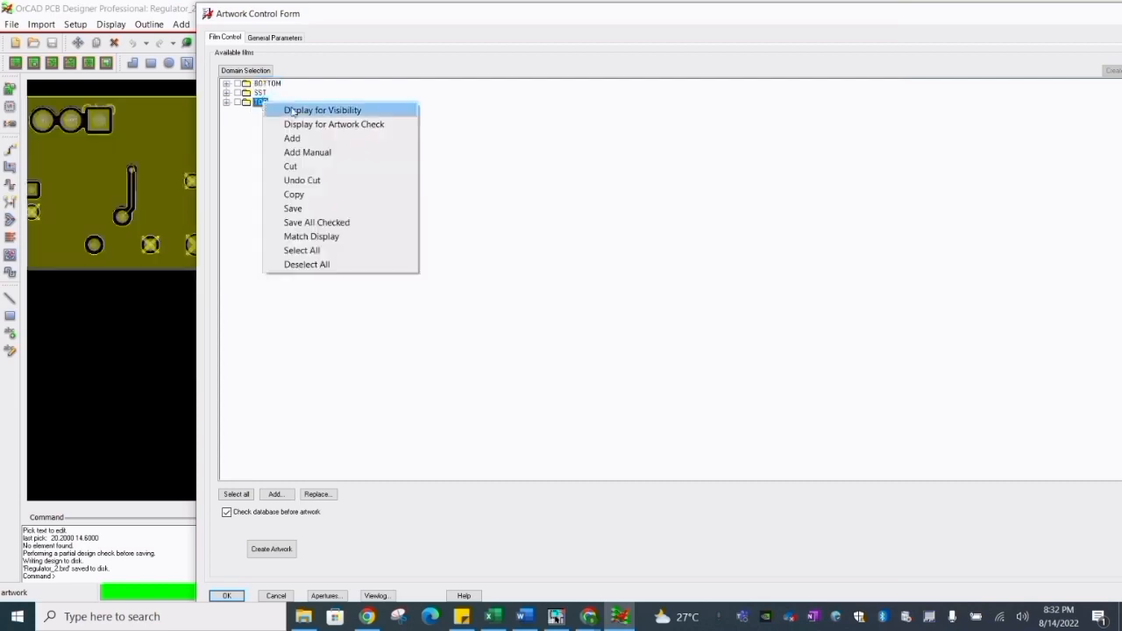
left_click(289, 109)
left_click(254, 106)
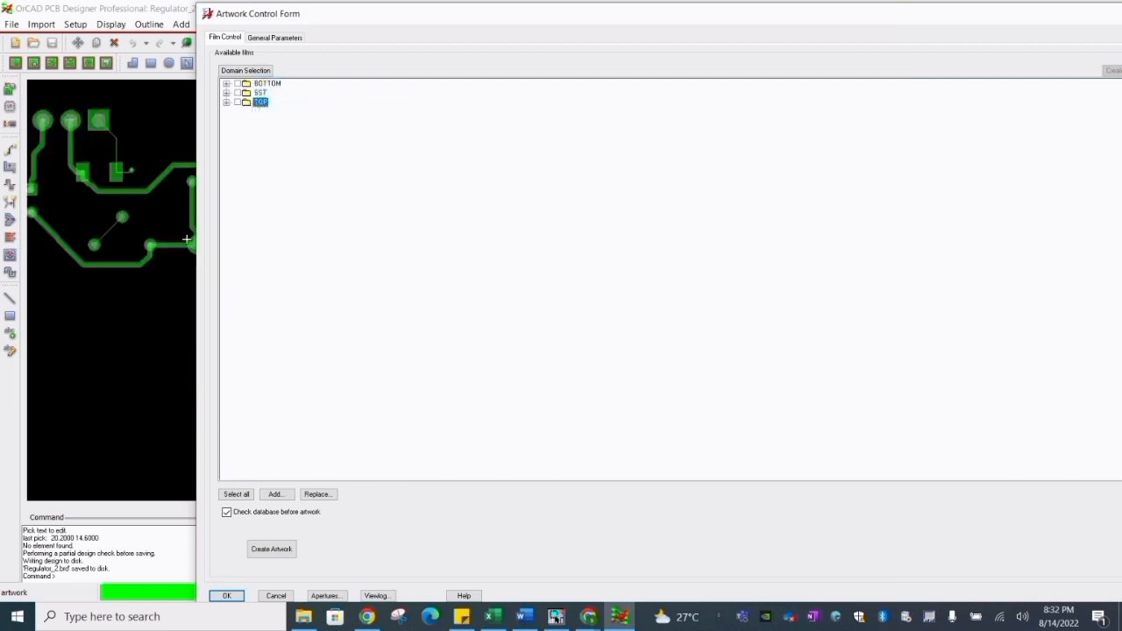
scroll(120, 291, "down", 1)
- Add the Board Geometry OUTLINE subclass to the TOP film, accepting the outline warning, and display that film on the board canvas
left_click(227, 103)
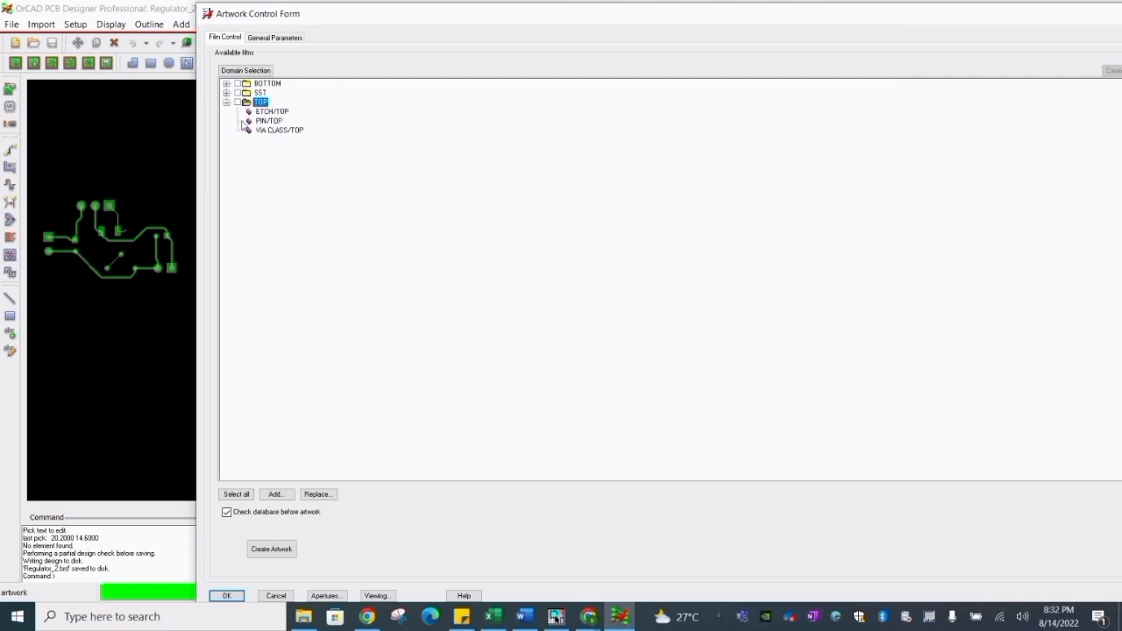
right_click(260, 114)
left_click(289, 118)
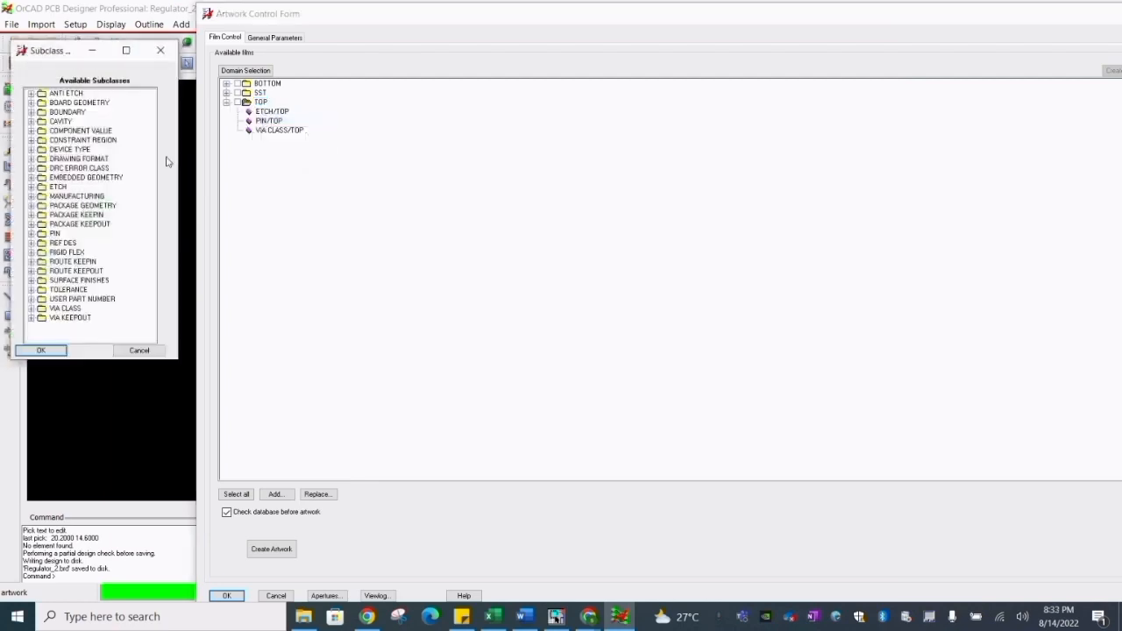
left_click(30, 103)
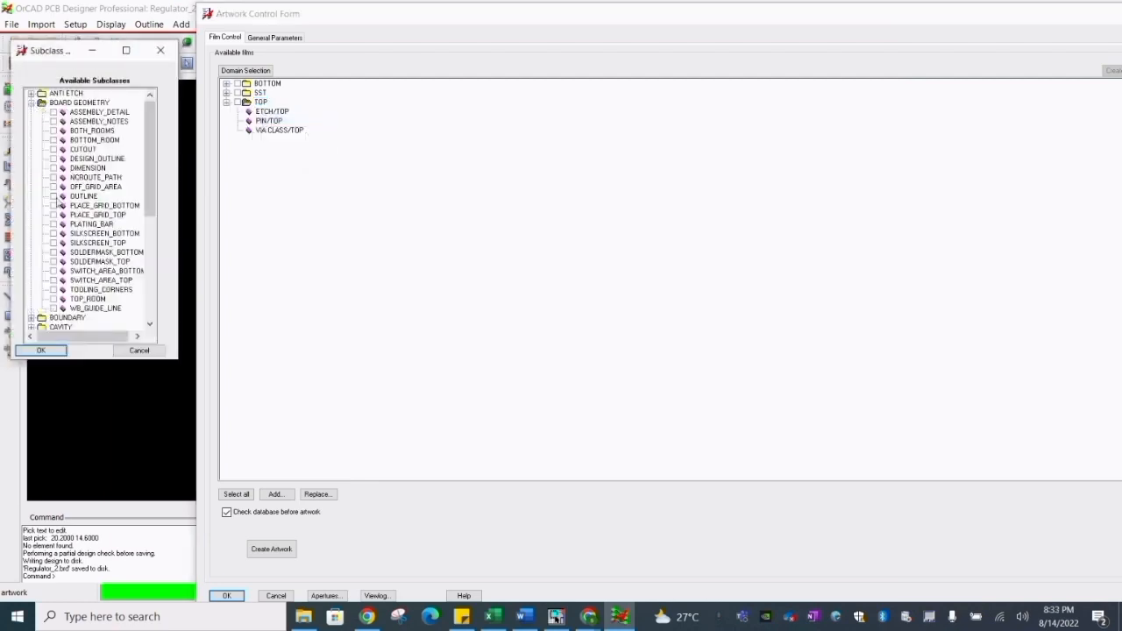
left_click(54, 196)
left_click(41, 350)
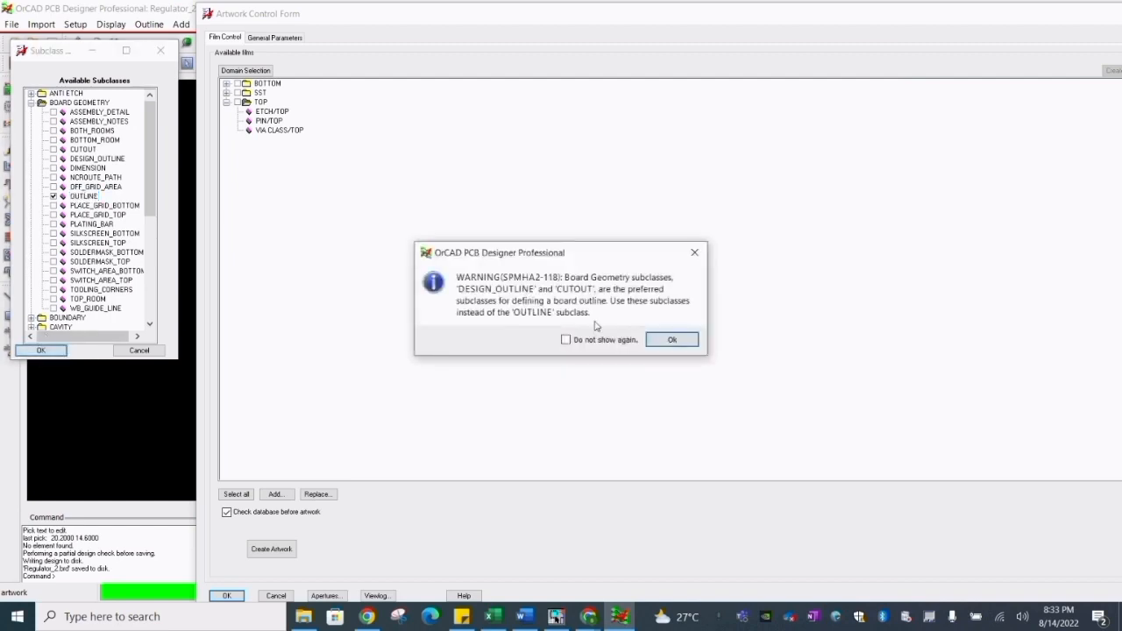
left_click(671, 339)
right_click(255, 102)
left_click(282, 108)
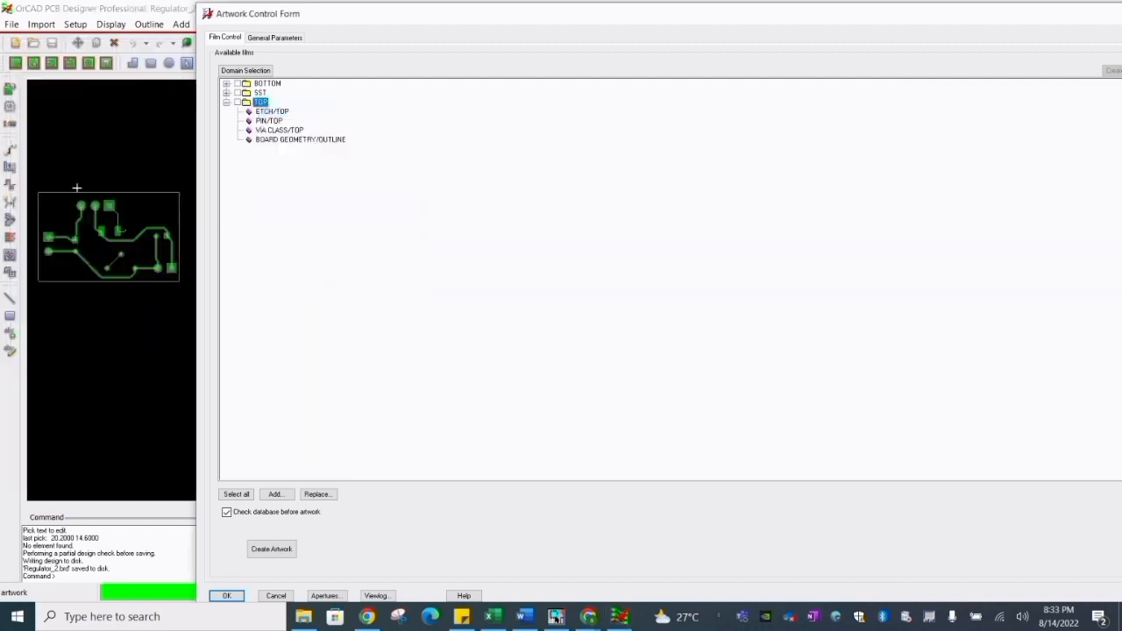
- Accept the artwork film settings and save the board, overwriting the existing Regulator_2.brd file
left_click(228, 595)
scroll(221, 237, "up", 1)
left_click(52, 43)
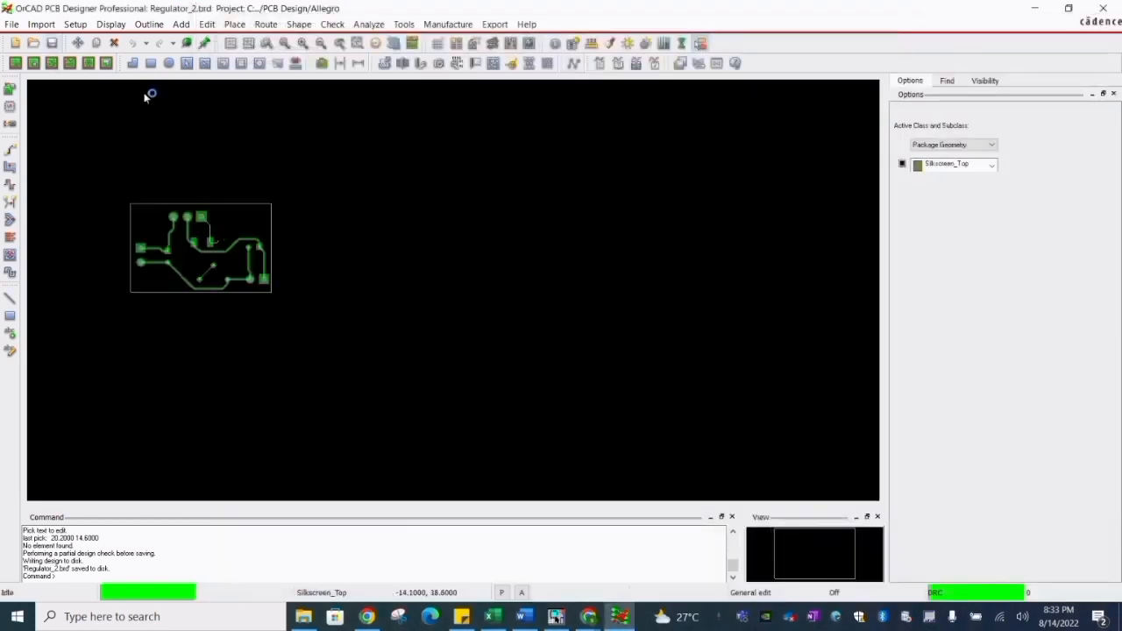
left_click(613, 328)
- Reopen the Gerber film control settings and select all available films for artwork creation
left_click(495, 24)
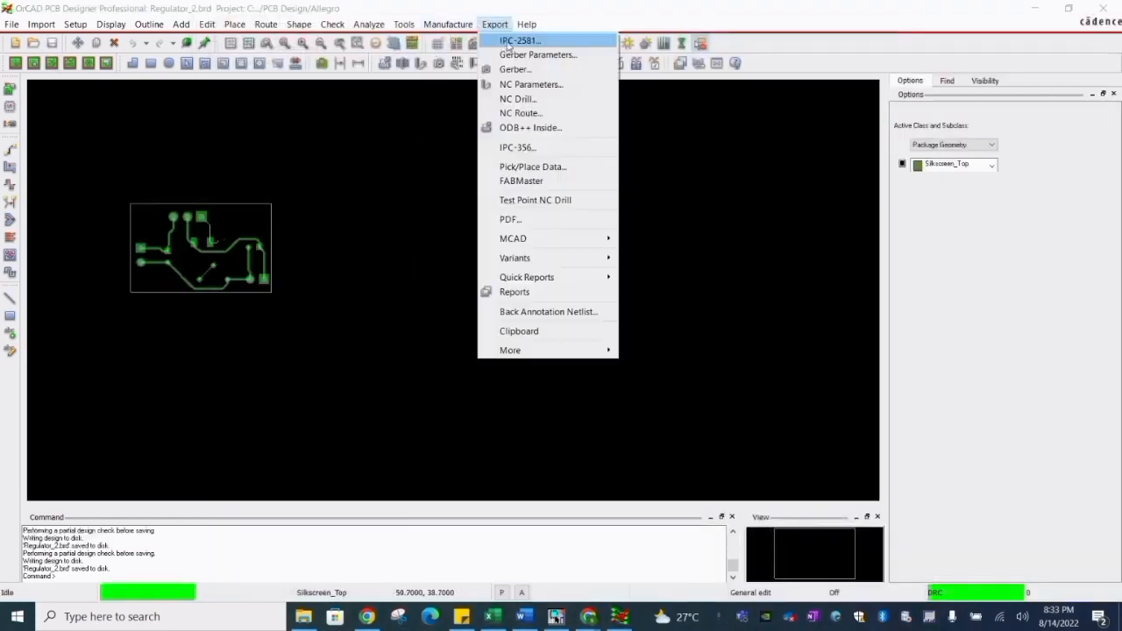
left_click(513, 40)
left_click(225, 37)
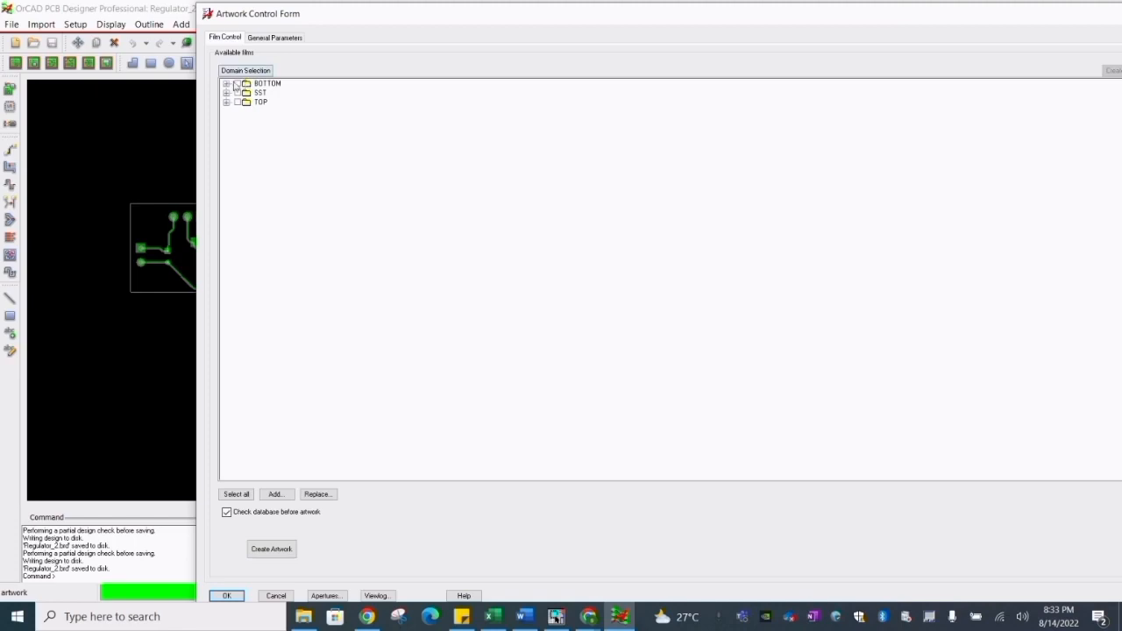
left_click(237, 83)
left_click(235, 494)
- Switch to File Explorer and open the Allegro folder inside PCB Design
left_click(303, 616)
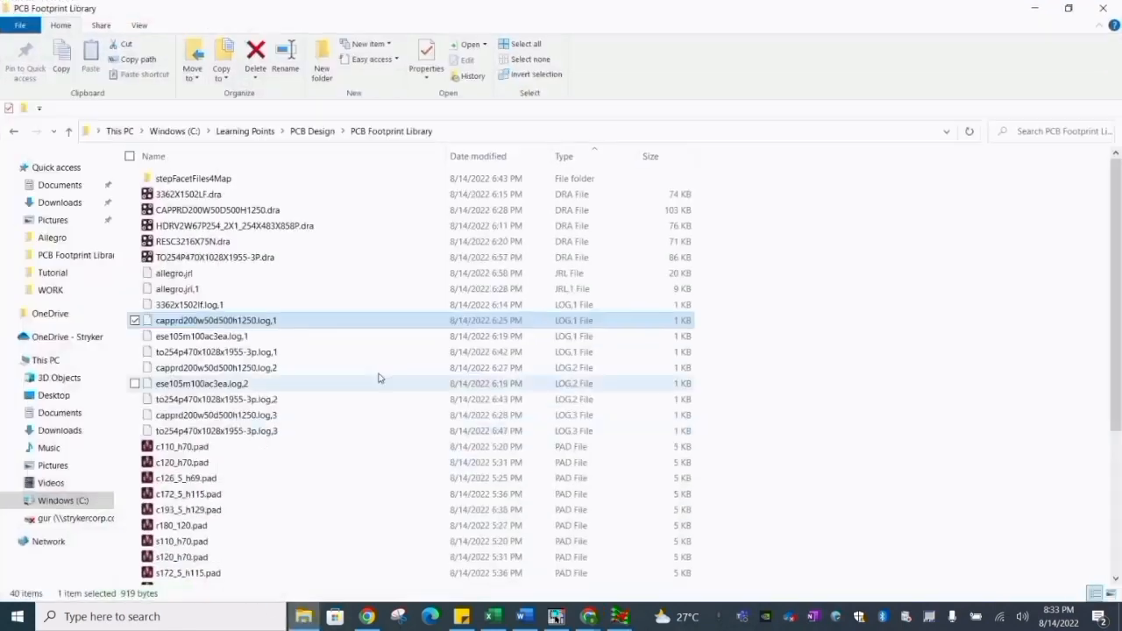
left_click(312, 130)
double_click(180, 178)
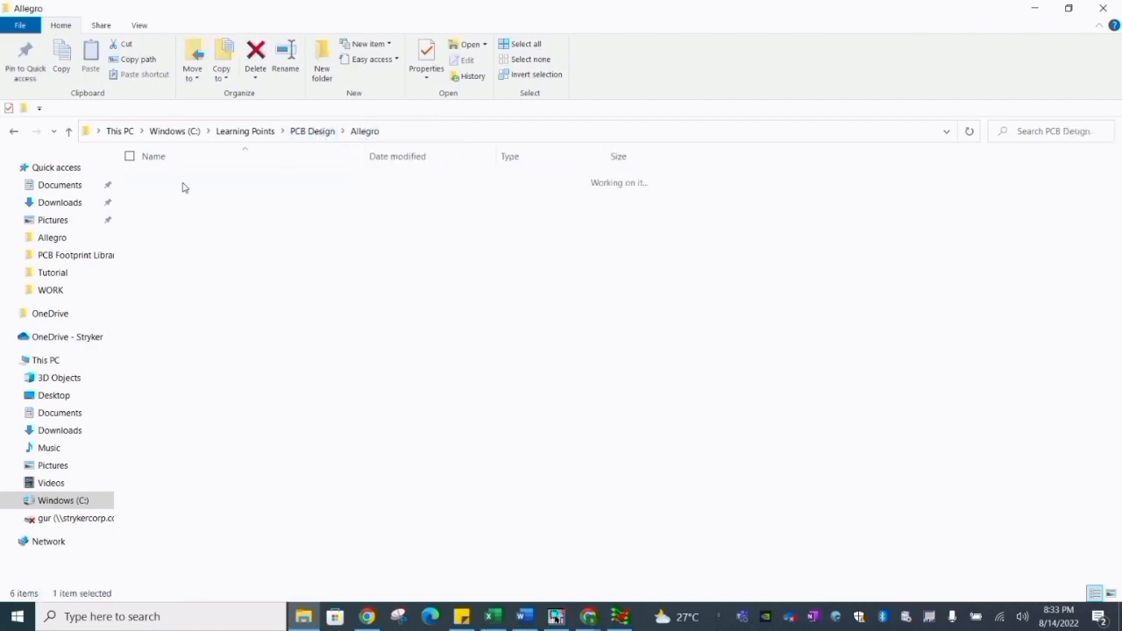